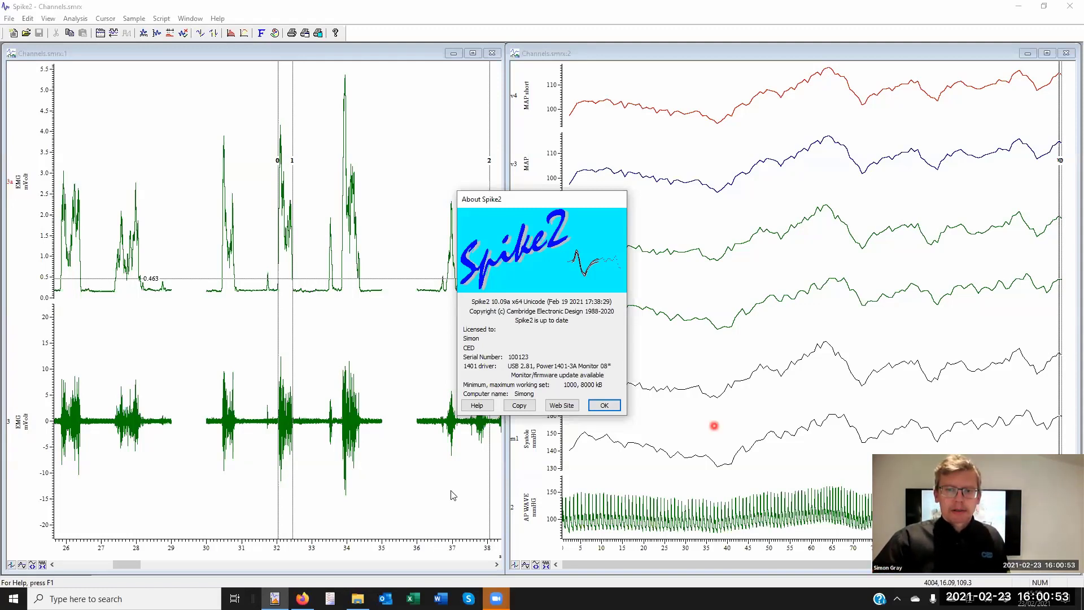
Dismiss the program information dialog and make the blood pressure view, Channels.smrx:2, the active view.
{"action": "left_click", "coordinate": [603, 405]}
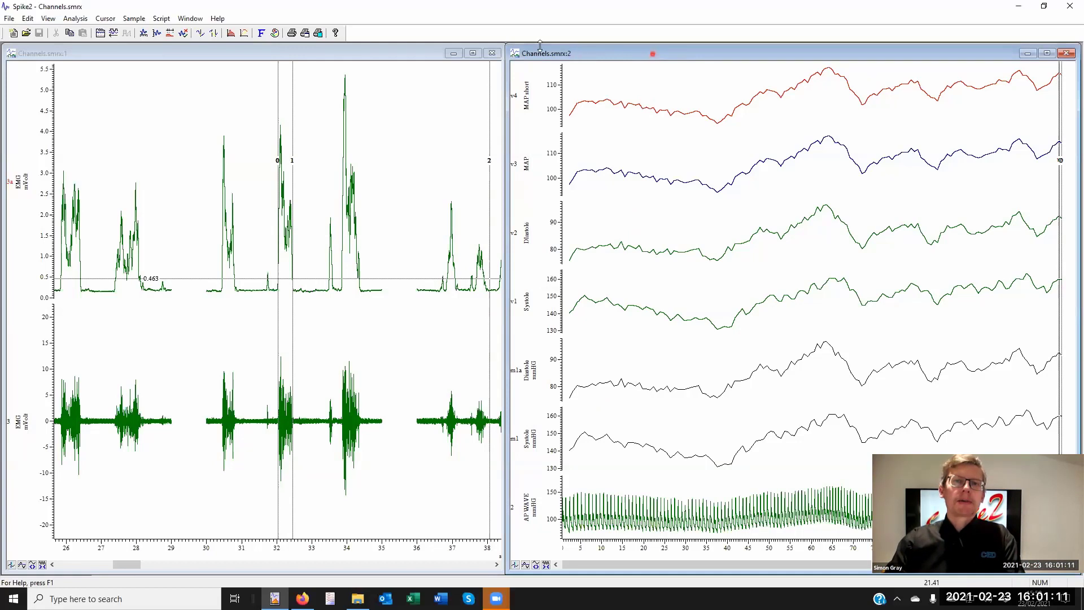
{"action": "left_click", "coordinate": [254, 53]}
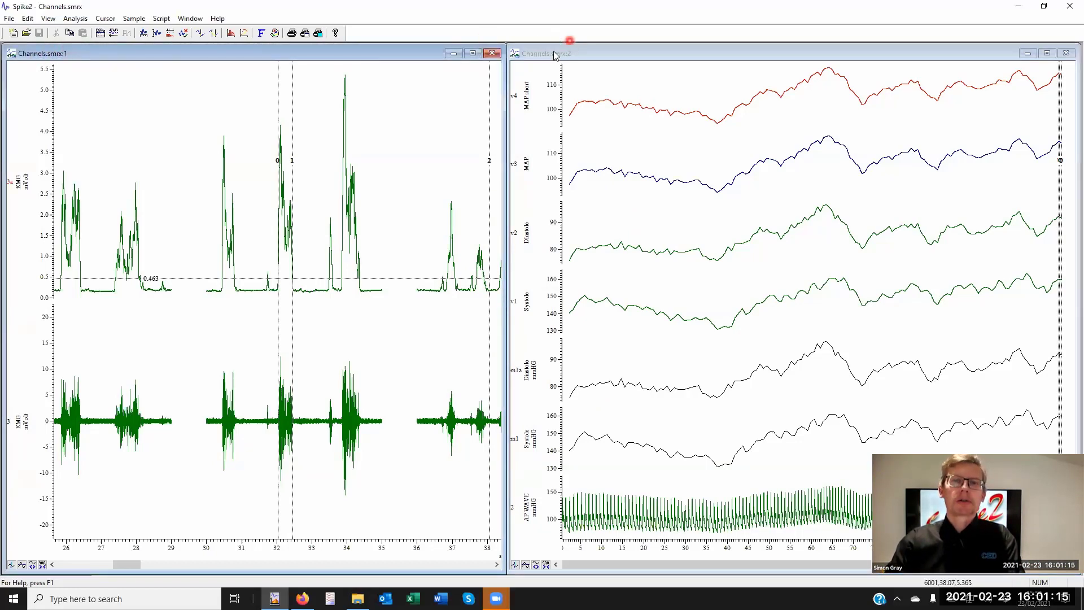
{"action": "left_click", "coordinate": [597, 62]}
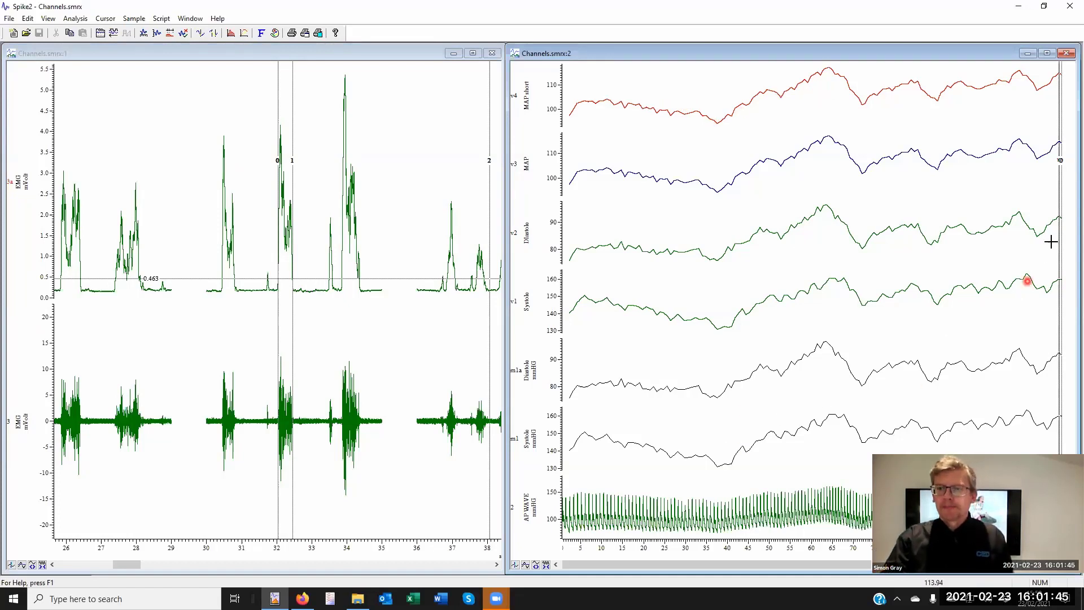
Move vertical cursors 2, 1 and 0 from the end of the recording back to the AP WAVE pulse near 47 s.
{"action": "left_click_drag", "start_coordinate": [1044, 239], "coordinate": [962, 244]}
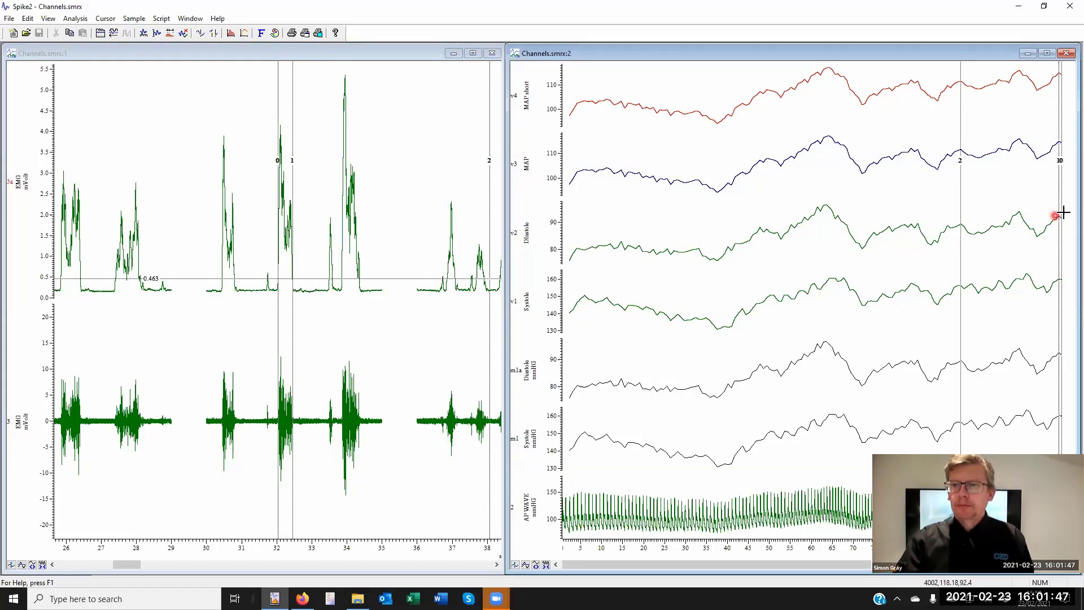
{"action": "left_click_drag", "start_coordinate": [1062, 214], "coordinate": [891, 242]}
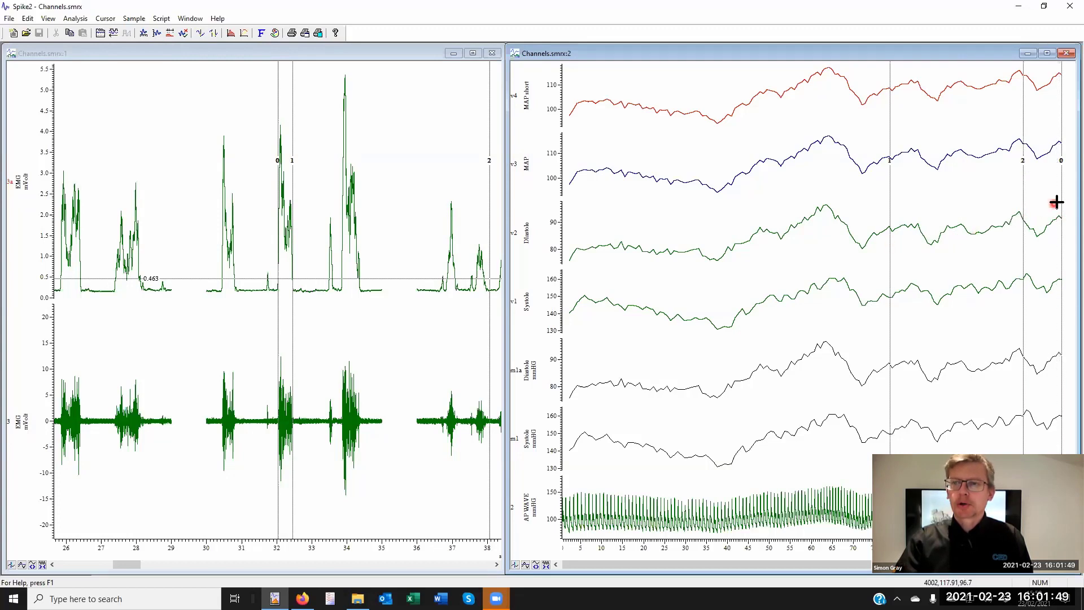
{"action": "left_click_drag", "start_coordinate": [1061, 201], "coordinate": [806, 254]}
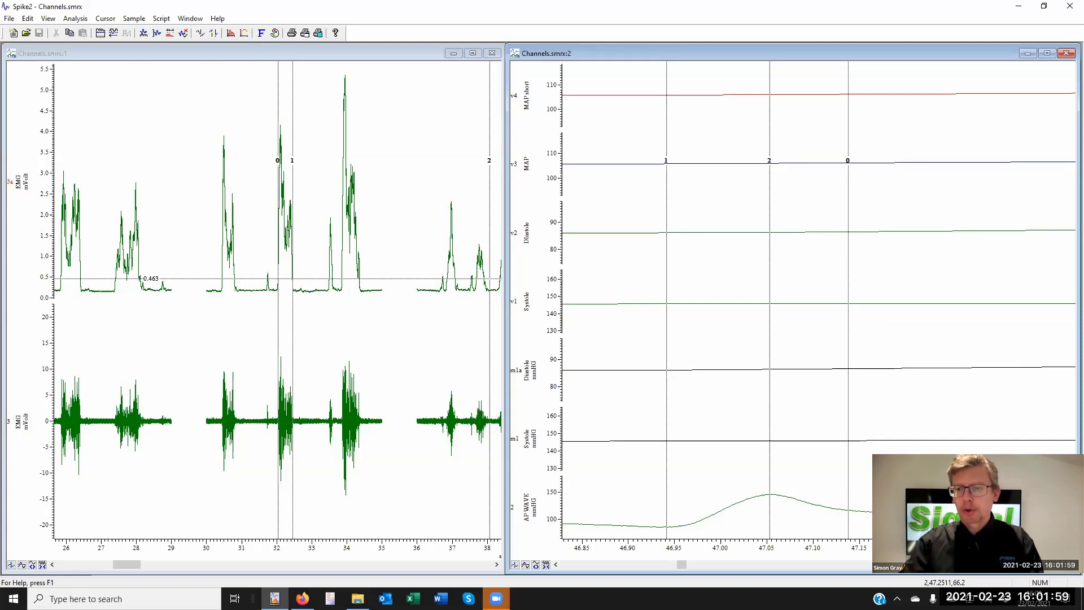
Examine the active mode settings of cursors 0 to 2 around the AP WAVE pulse and leave them without applying changes.
{"action": "scroll", "coordinate": [952, 547], "scroll_direction": "down", "scroll_amount": 9}
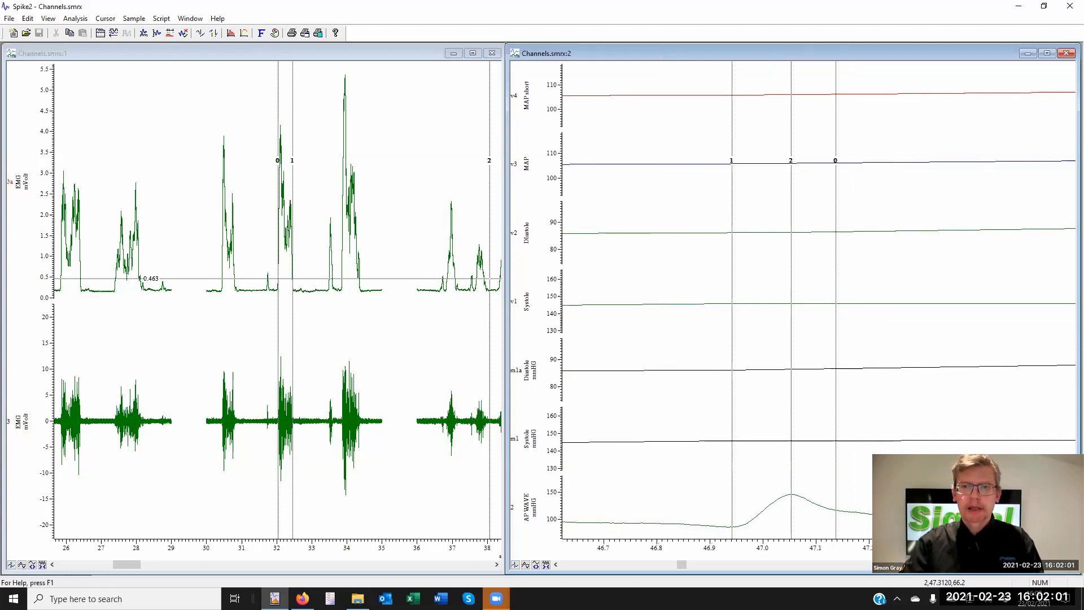
{"action": "scroll", "coordinate": [866, 561], "scroll_direction": "down", "scroll_amount": 4}
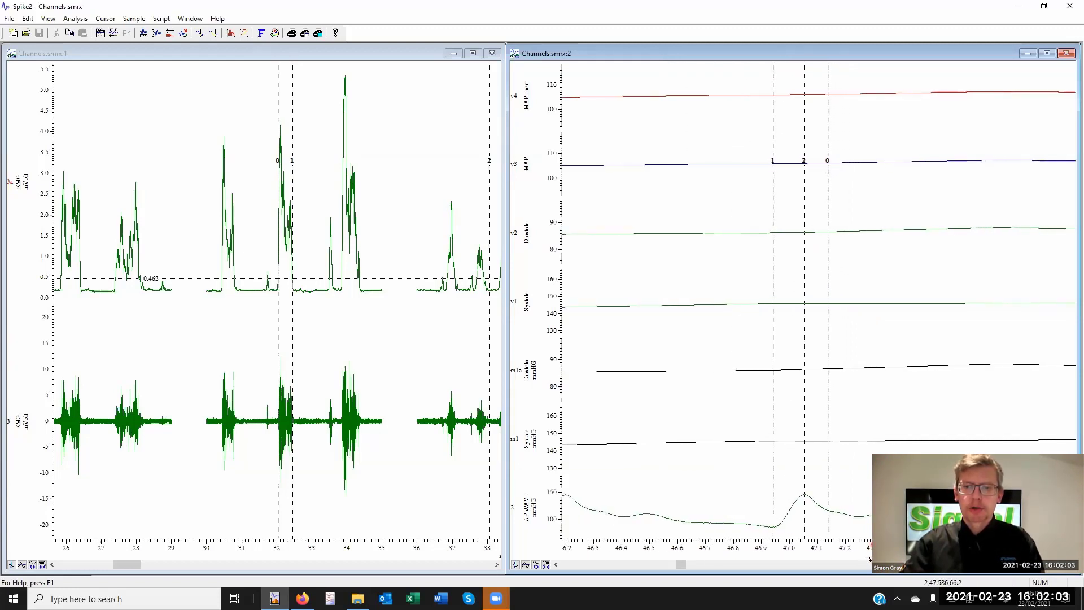
{"action": "scroll", "coordinate": [865, 562], "scroll_direction": "down", "scroll_amount": 4}
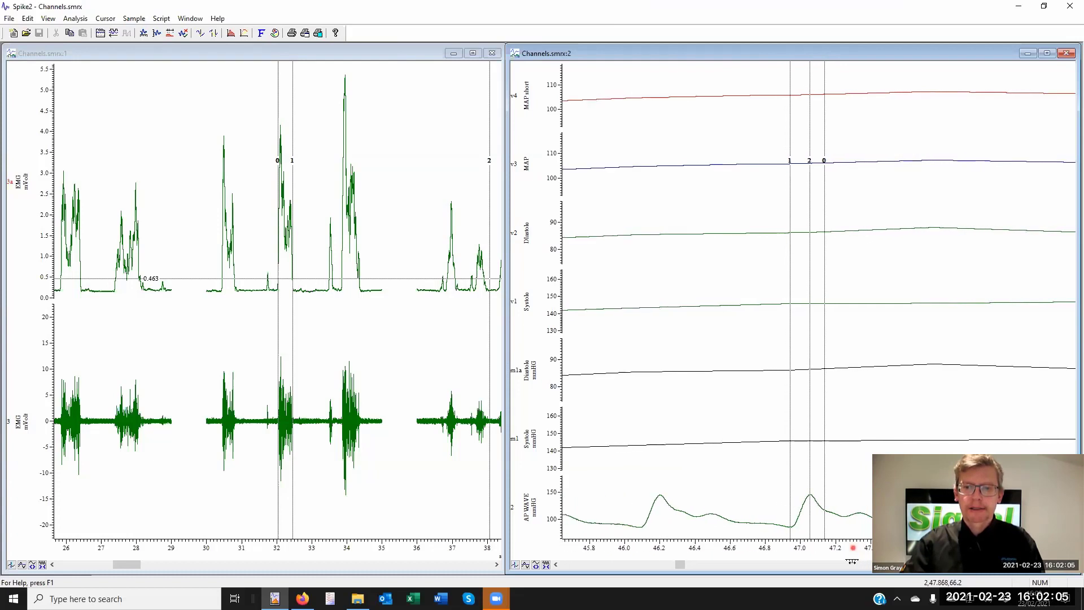
{"action": "mouse_move", "coordinate": [850, 548]}
{"action": "left_mouse_down"}
{"action": "mouse_move", "coordinate": [872, 548]}
{"action": "mouse_move", "coordinate": [848, 547]}
{"action": "left_mouse_up"}
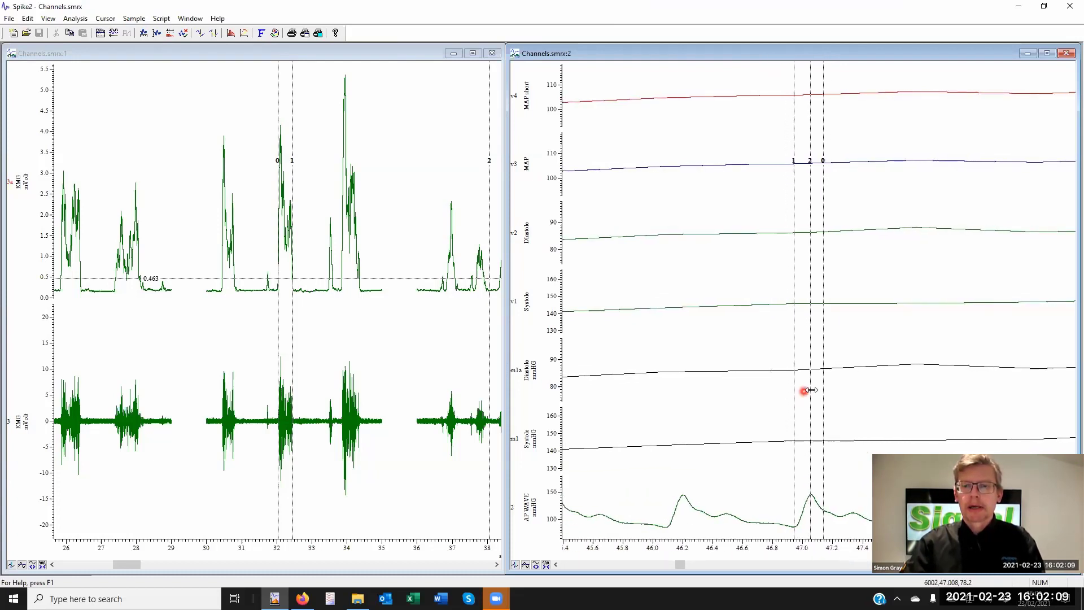
{"action": "right_click", "coordinate": [824, 361]}
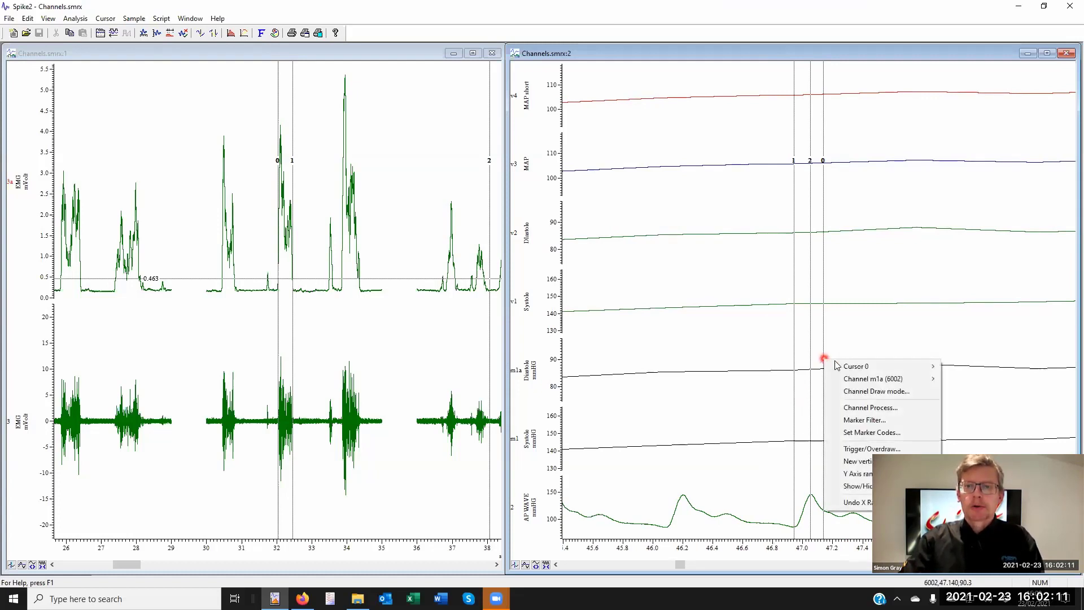
{"action": "mouse_move", "coordinate": [861, 367]}
{"action": "left_click", "coordinate": [976, 372]}
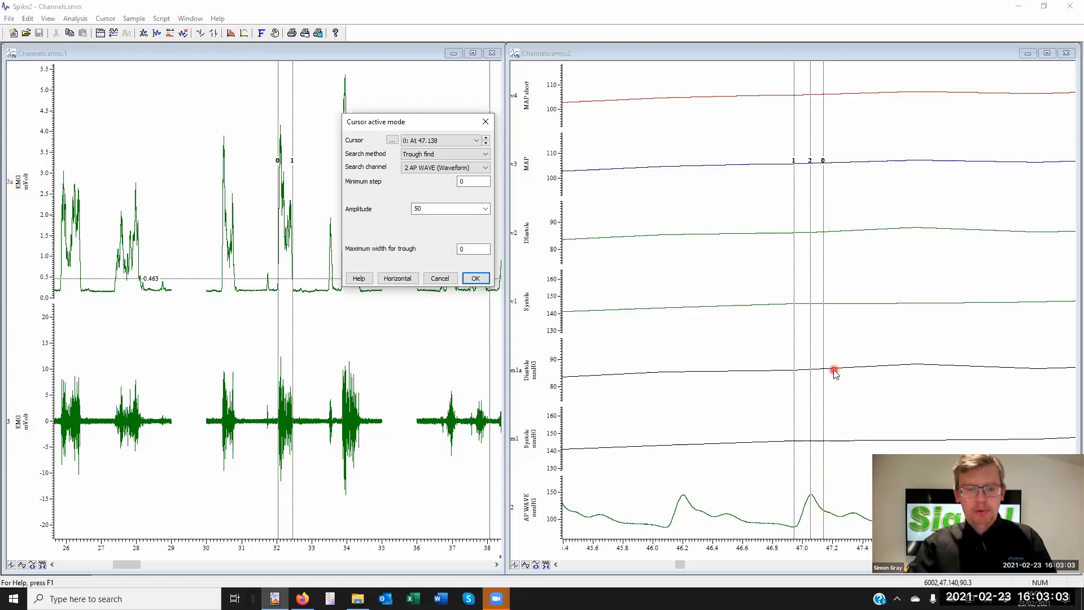
{"action": "key", "text": "Down"}
{"action": "key", "text": "Down"}
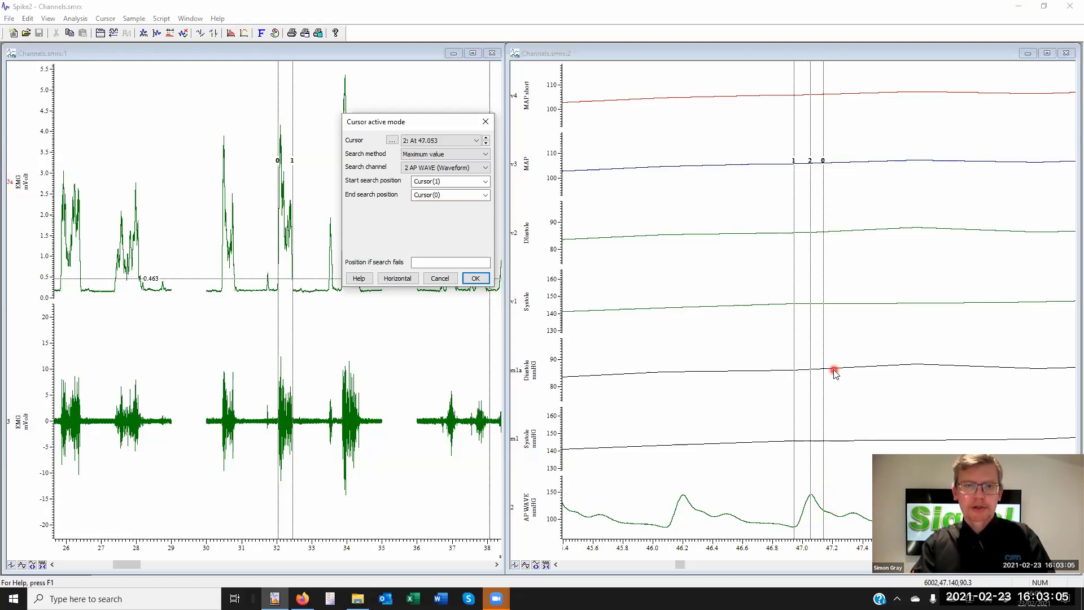
{"action": "left_click", "coordinate": [440, 278]}
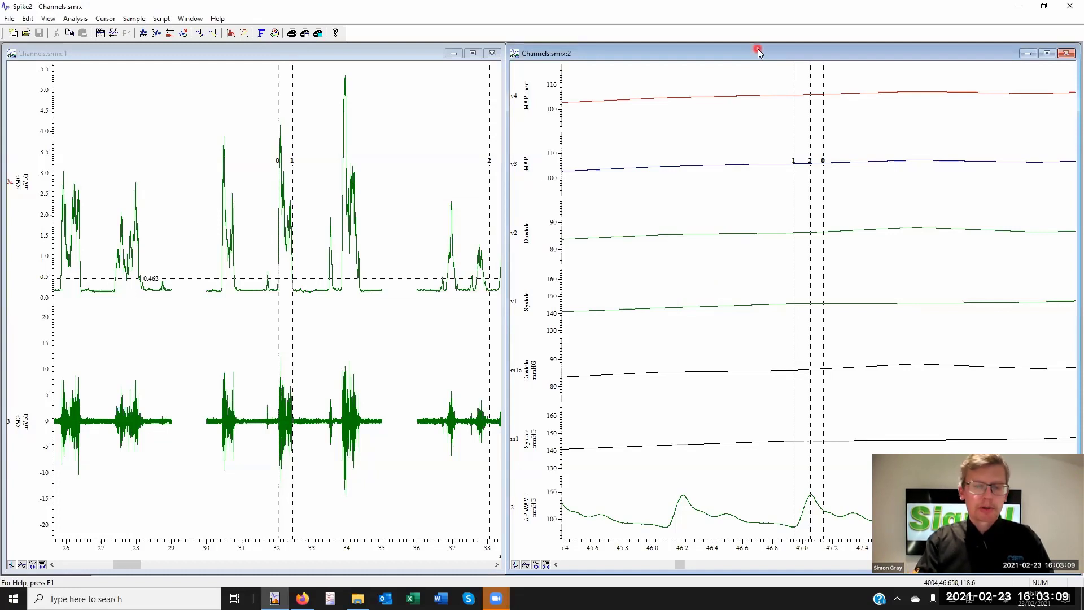
Step cursor 0 forward to the AP WAVE trough near 48.6 s, and review the active mode settings of cursors 1 and 2.
{"action": "key", "text": "ctrl+shift+Right"}
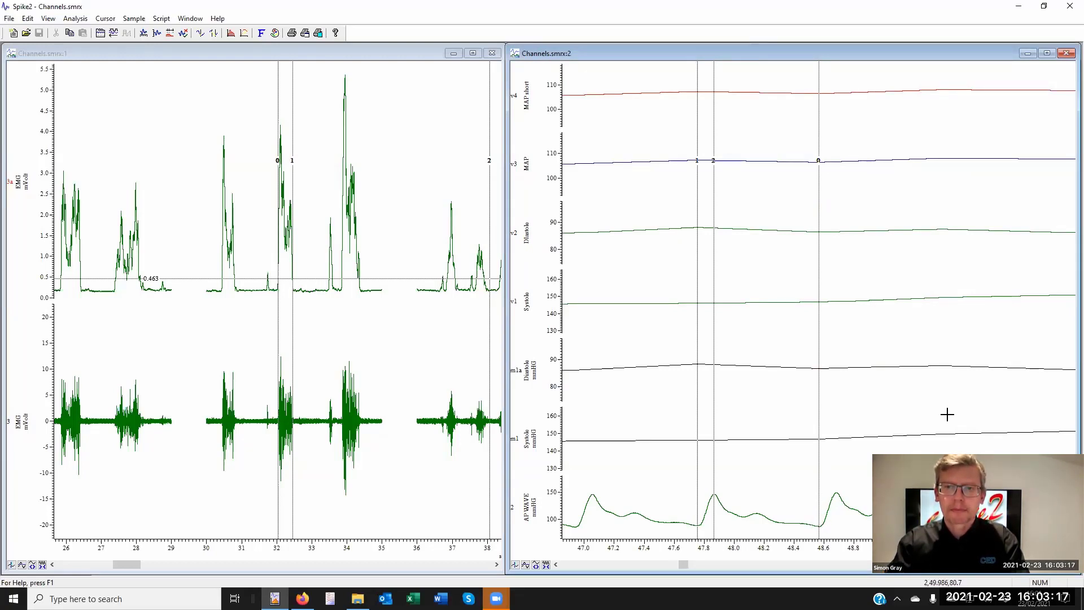
{"action": "right_click", "coordinate": [699, 191]}
{"action": "mouse_move", "coordinate": [742, 201]}
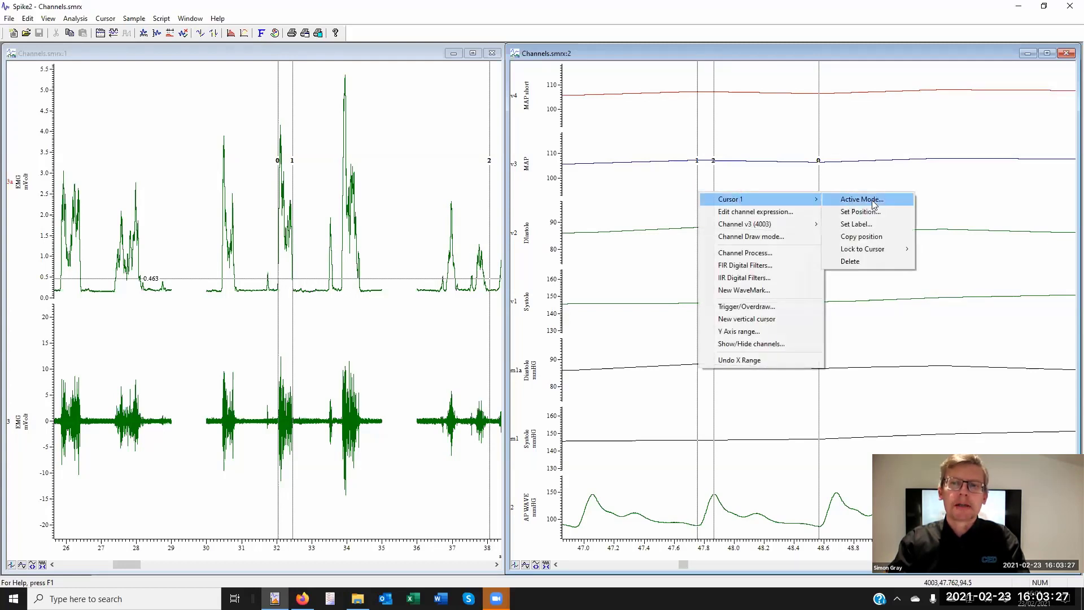
{"action": "left_click", "coordinate": [862, 199]}
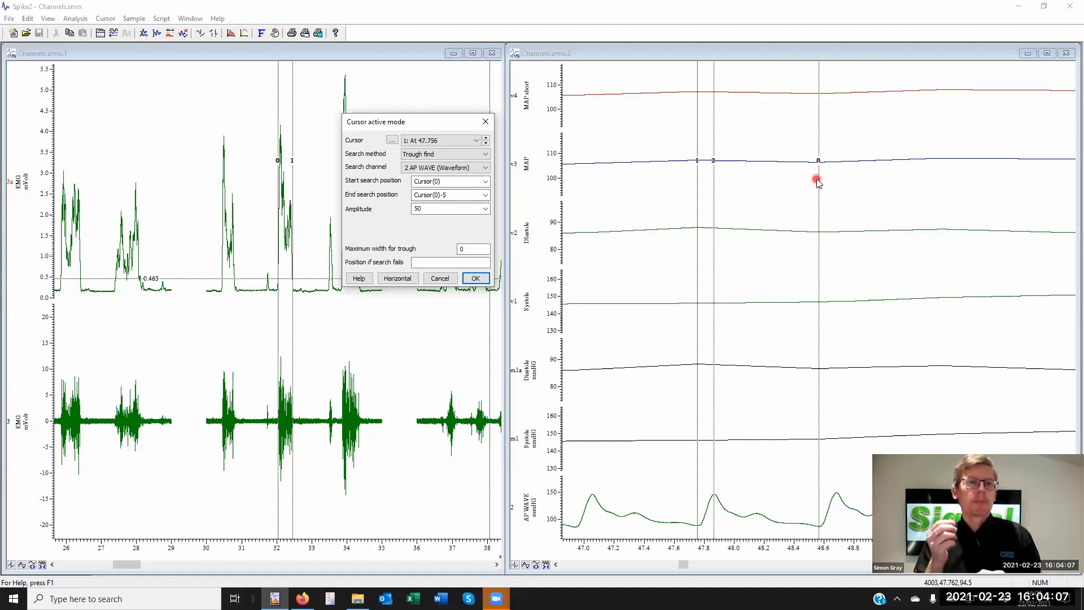
{"action": "left_click", "coordinate": [486, 143]}
{"action": "left_click", "coordinate": [486, 139]}
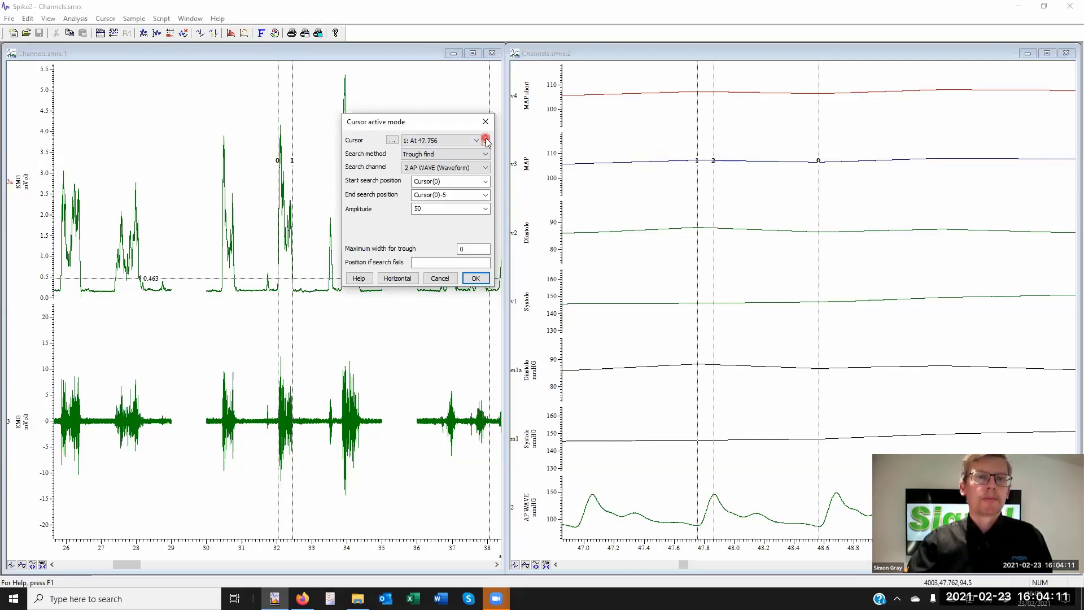
{"action": "left_click", "coordinate": [485, 138]}
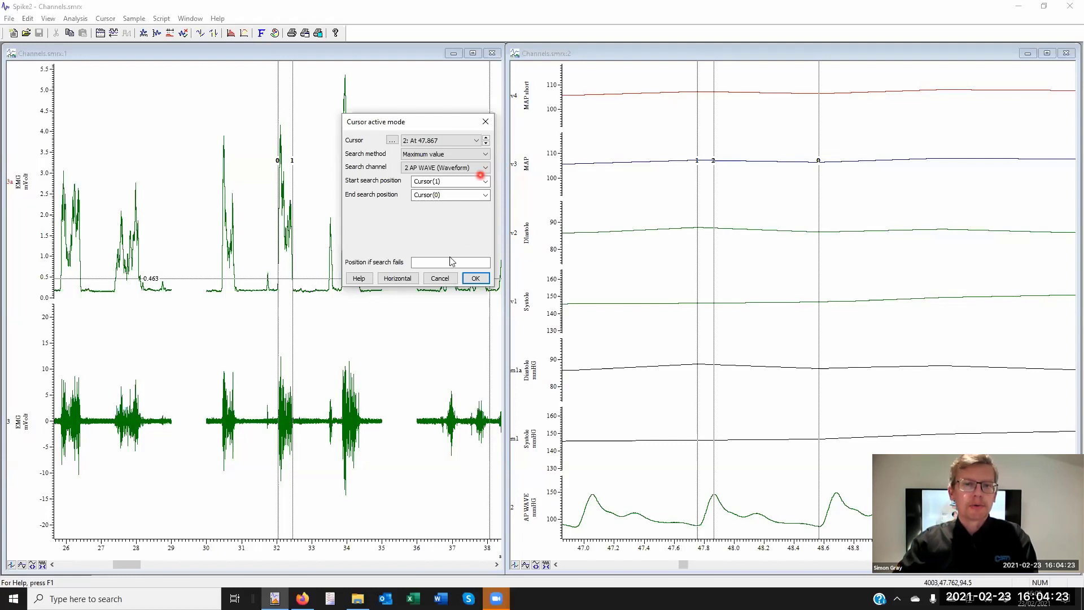
{"action": "left_click", "coordinate": [438, 276]}
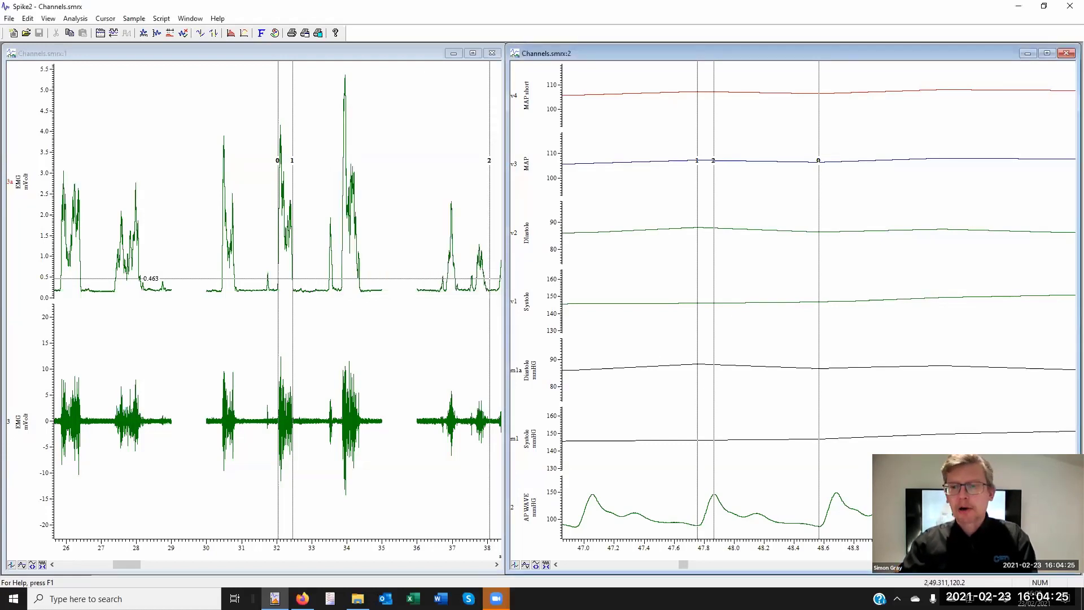
Show the full recording and open the settings for measuring to a data channel.
{"action": "left_click_drag", "start_coordinate": [951, 548], "coordinate": [808, 548]}
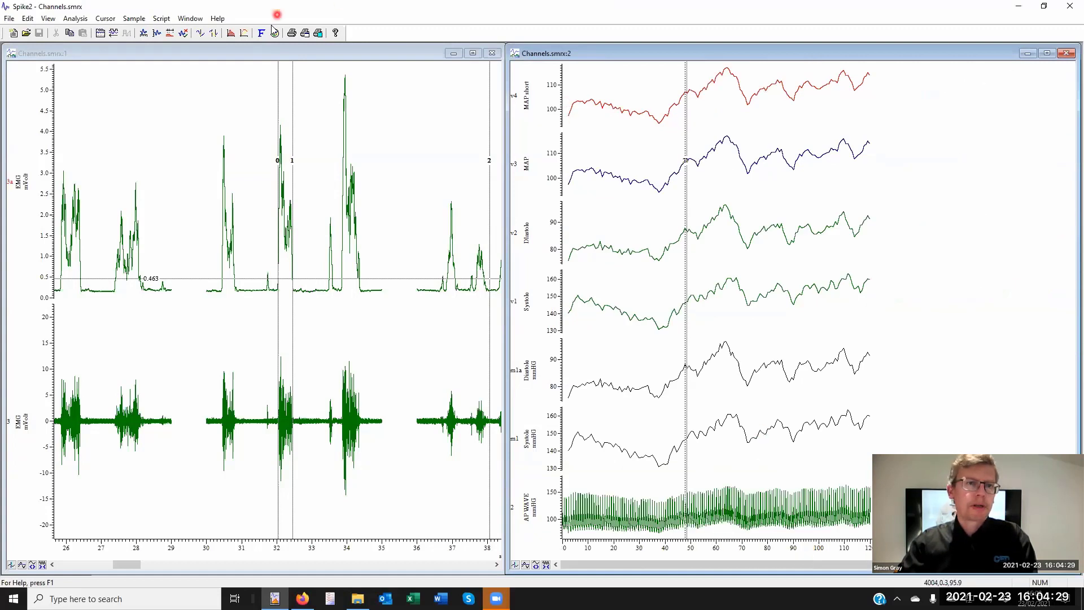
{"action": "left_click", "coordinate": [244, 33]}
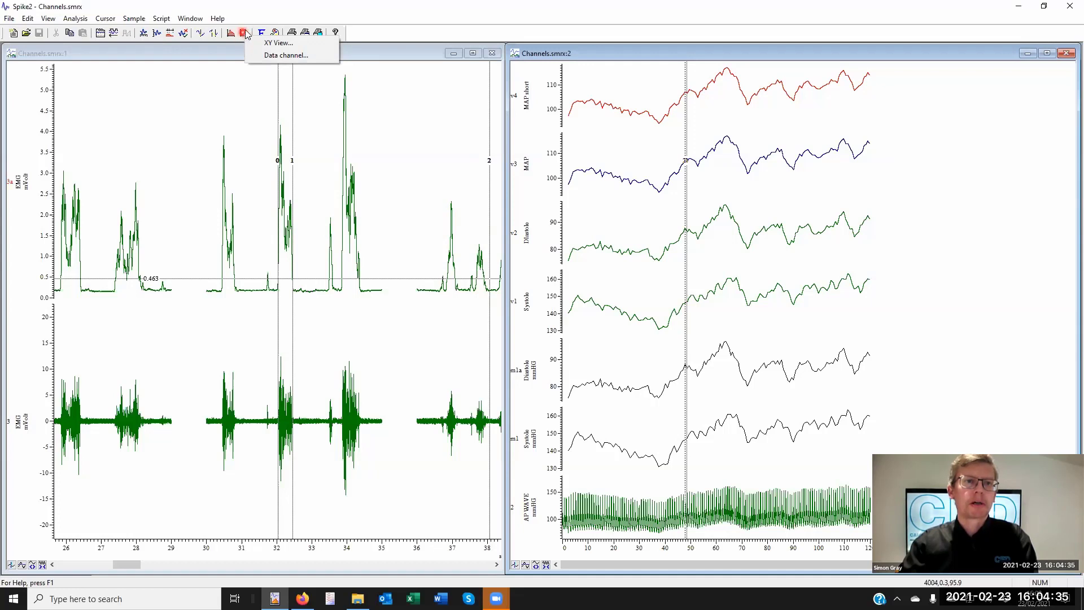
{"action": "left_click", "coordinate": [306, 56]}
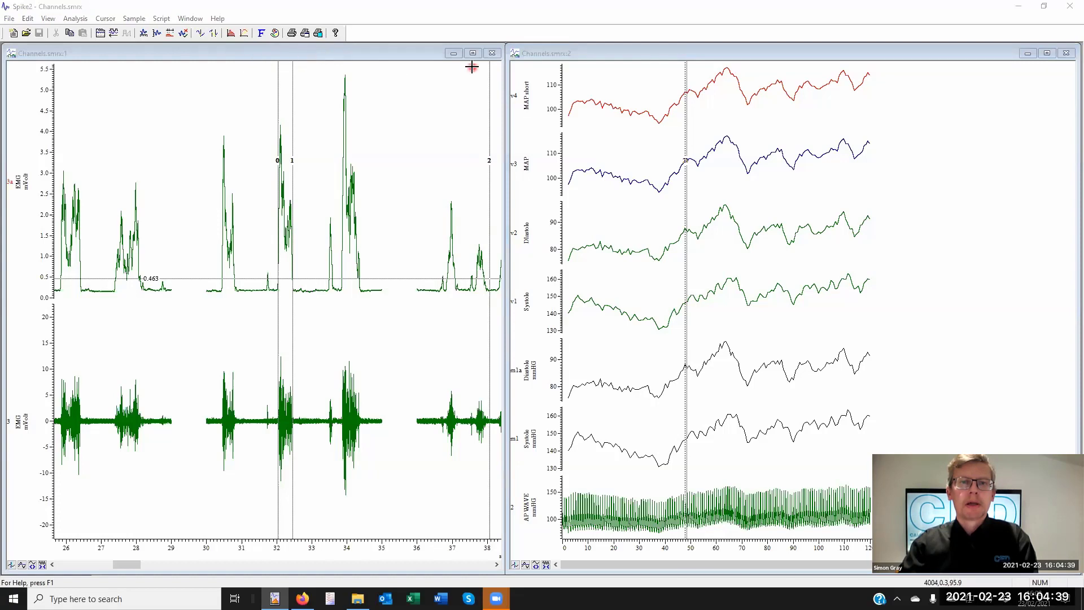
{"action": "left_click_drag", "start_coordinate": [334, 60], "coordinate": [329, 73]}
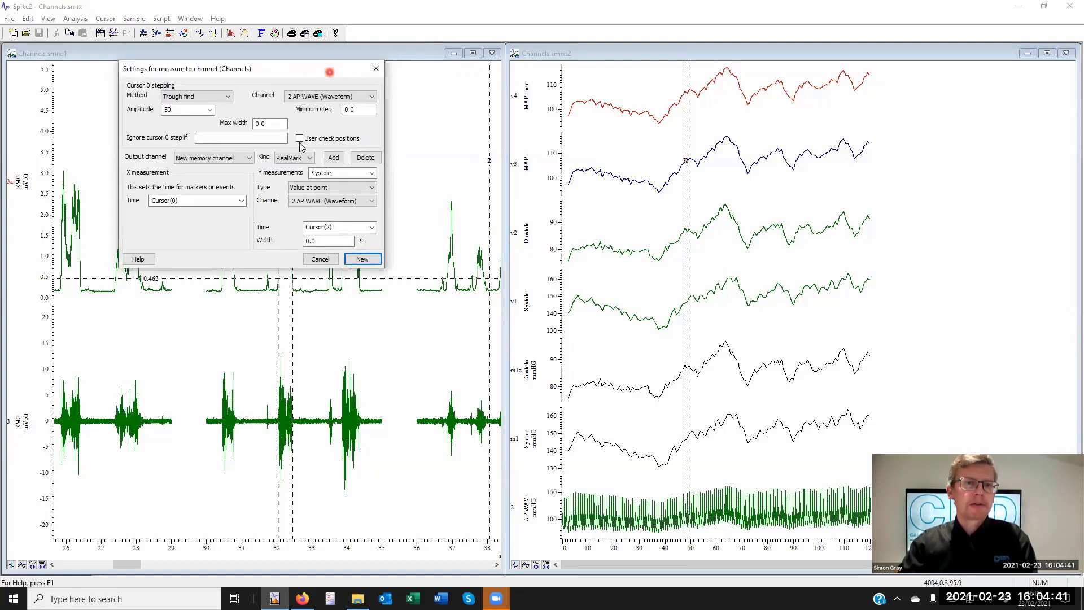
Examine the available output channels for the measurement while keeping New memory channel selected.
{"action": "left_click", "coordinate": [249, 159]}
{"action": "left_click", "coordinate": [249, 159]}
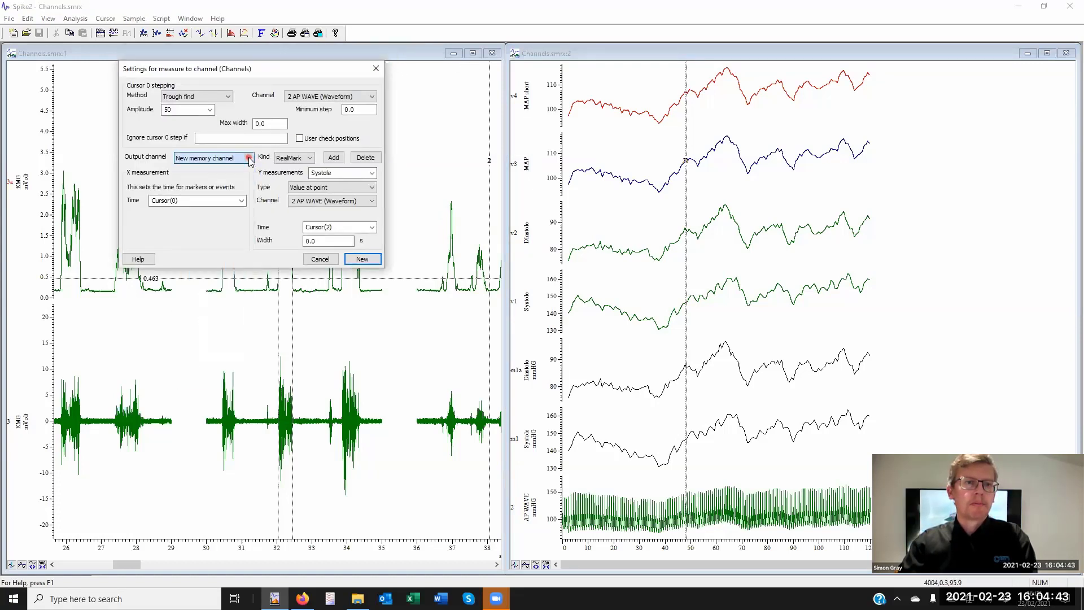
{"action": "left_click", "coordinate": [265, 142]}
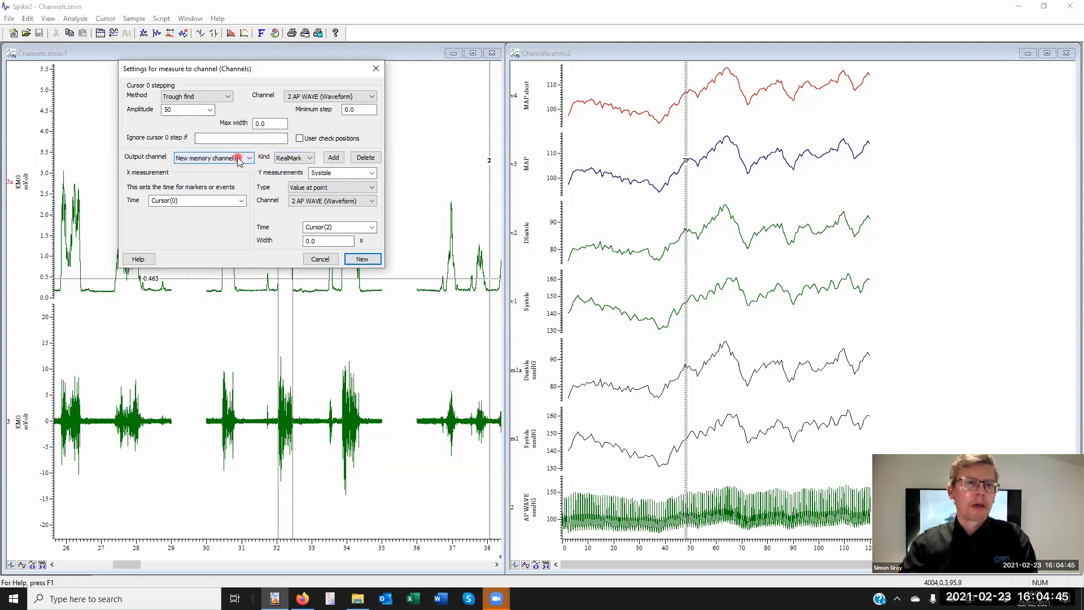
{"action": "left_click", "coordinate": [237, 158]}
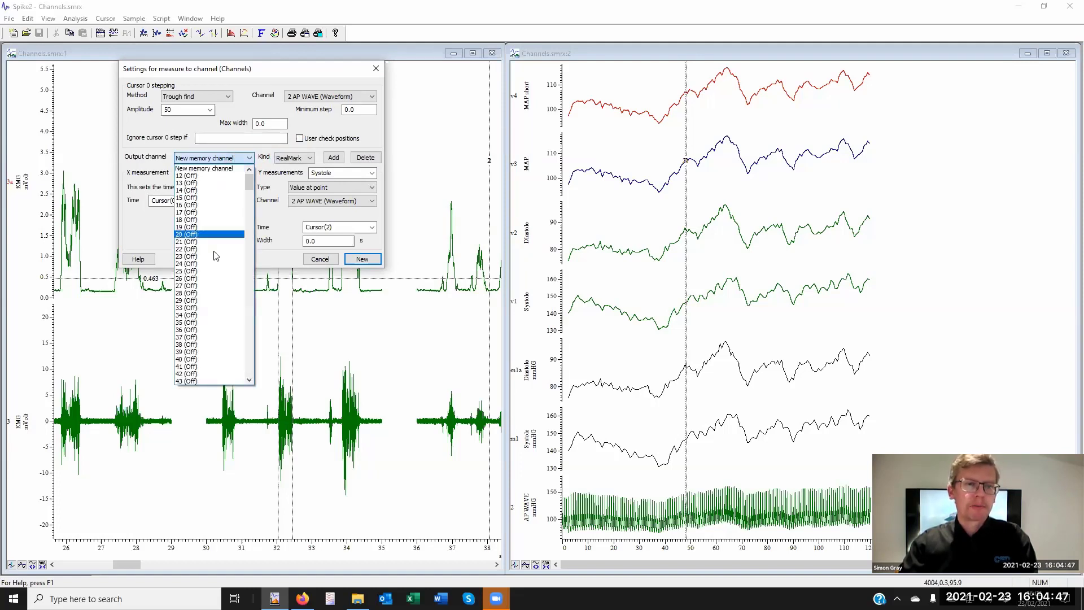
{"action": "left_click", "coordinate": [303, 139]}
{"action": "left_click", "coordinate": [321, 115]}
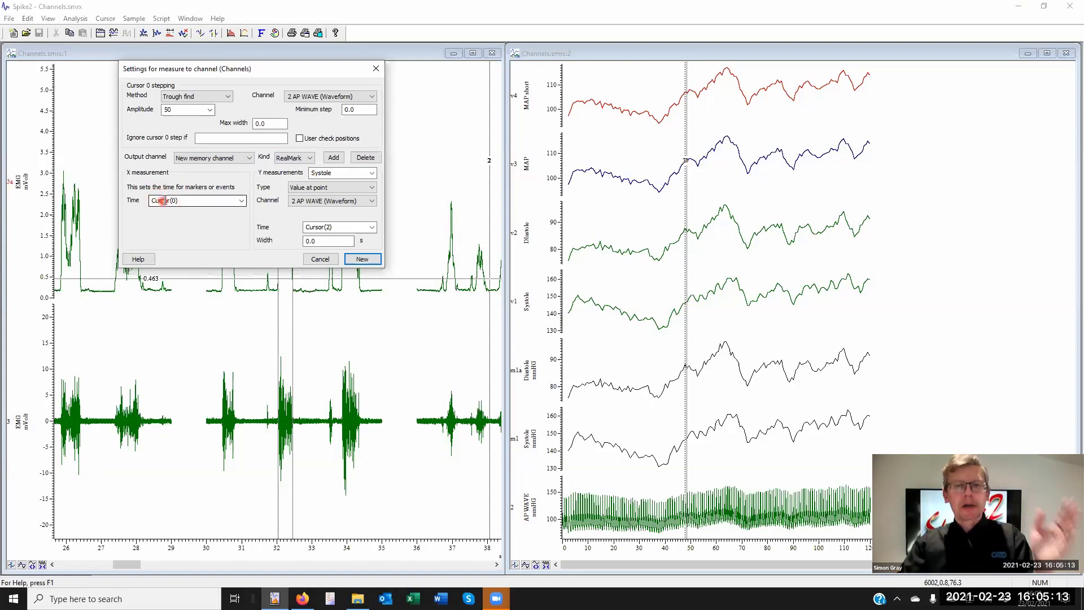
Review the measurement type and time settings for the Systole and Diastole Y measurements, and close the measurement settings.
{"action": "left_click", "coordinate": [316, 188]}
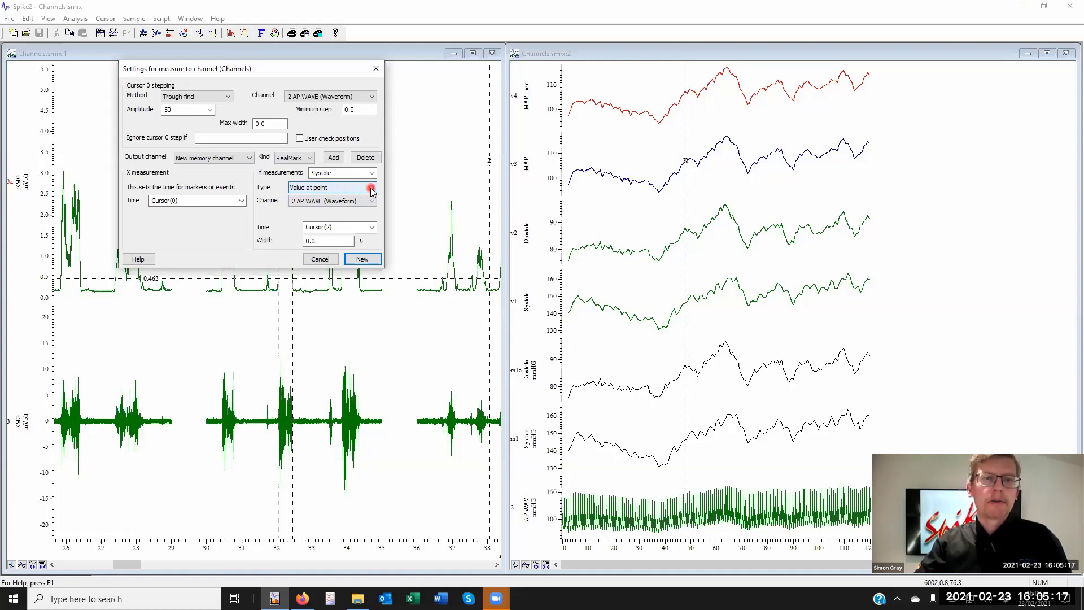
{"action": "left_click", "coordinate": [373, 227]}
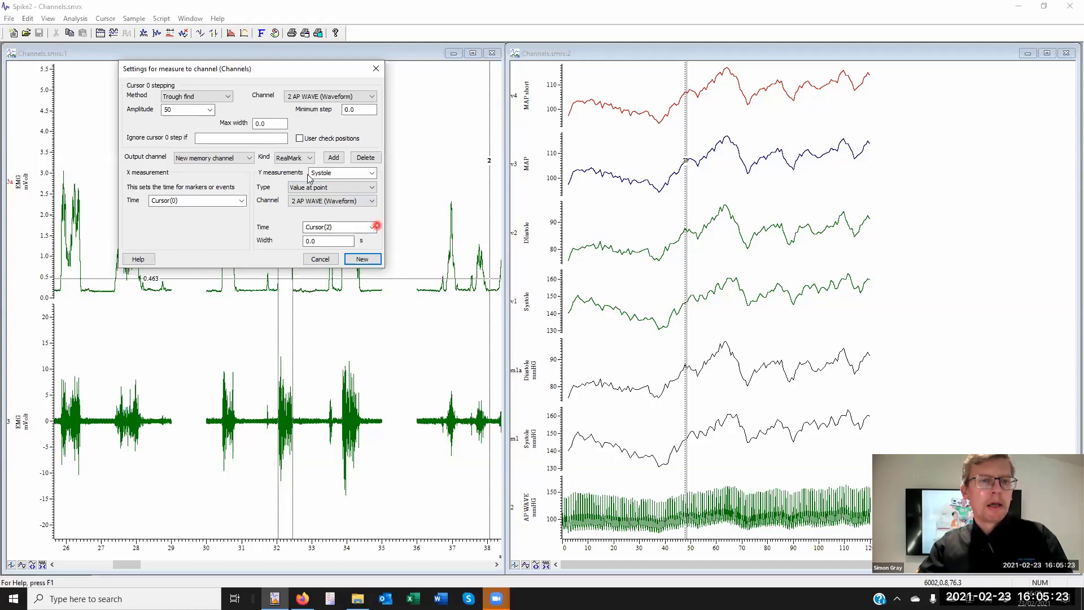
{"action": "left_click", "coordinate": [364, 173]}
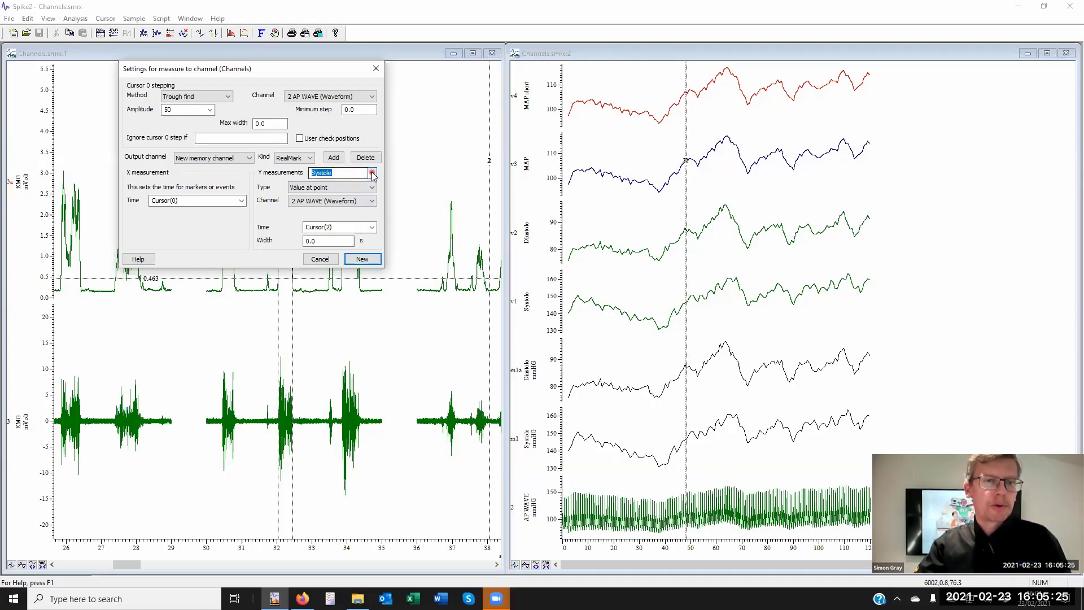
{"action": "left_click", "coordinate": [344, 190]}
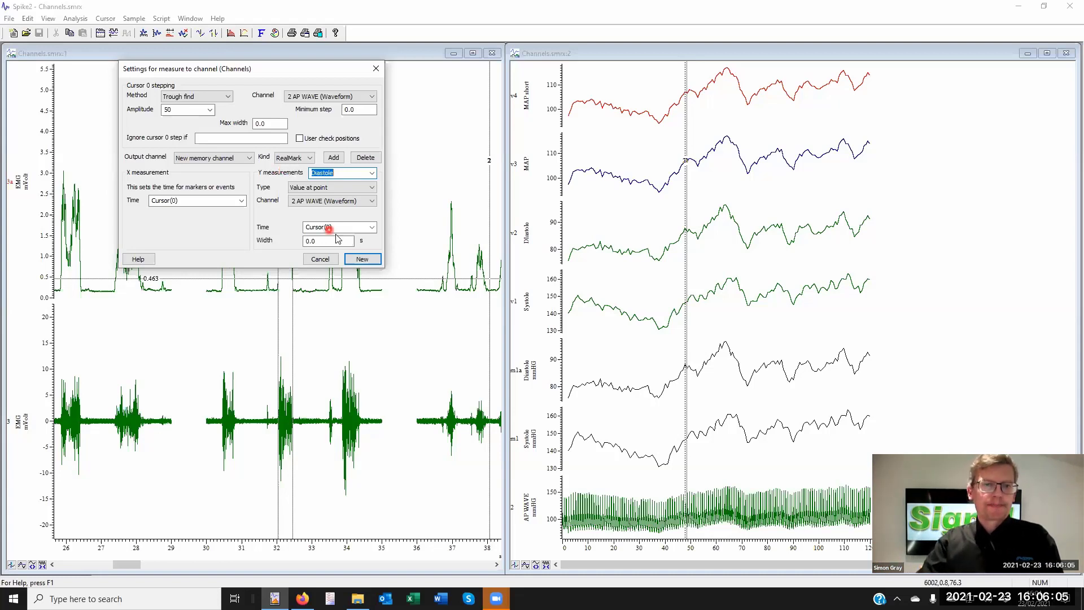
{"action": "left_click", "coordinate": [362, 258]}
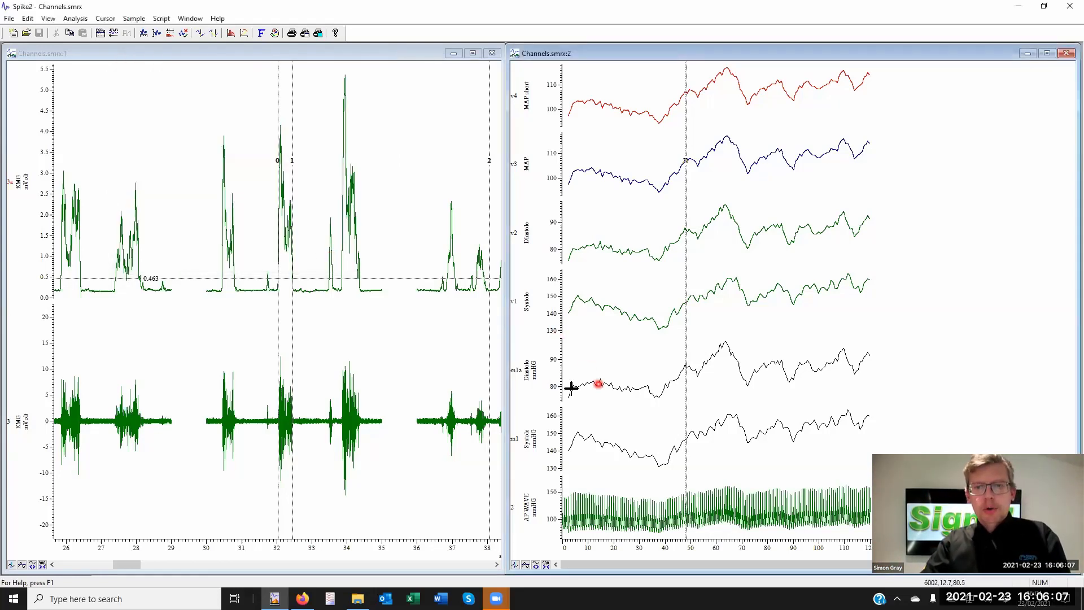
Select the m1a Diastole and m1 Systole channels together in the Channels.smrx:2 view.
{"action": "left_click", "coordinate": [516, 371]}
{"action": "left_click", "coordinate": [519, 432]}
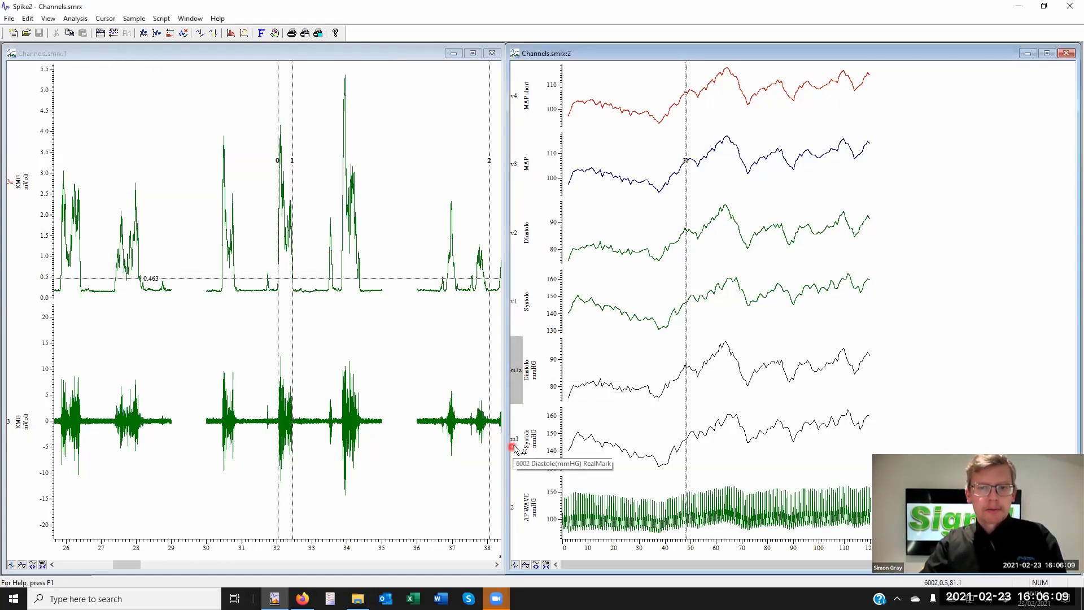
{"action": "left_click", "coordinate": [515, 361], "text": "ctrl"}
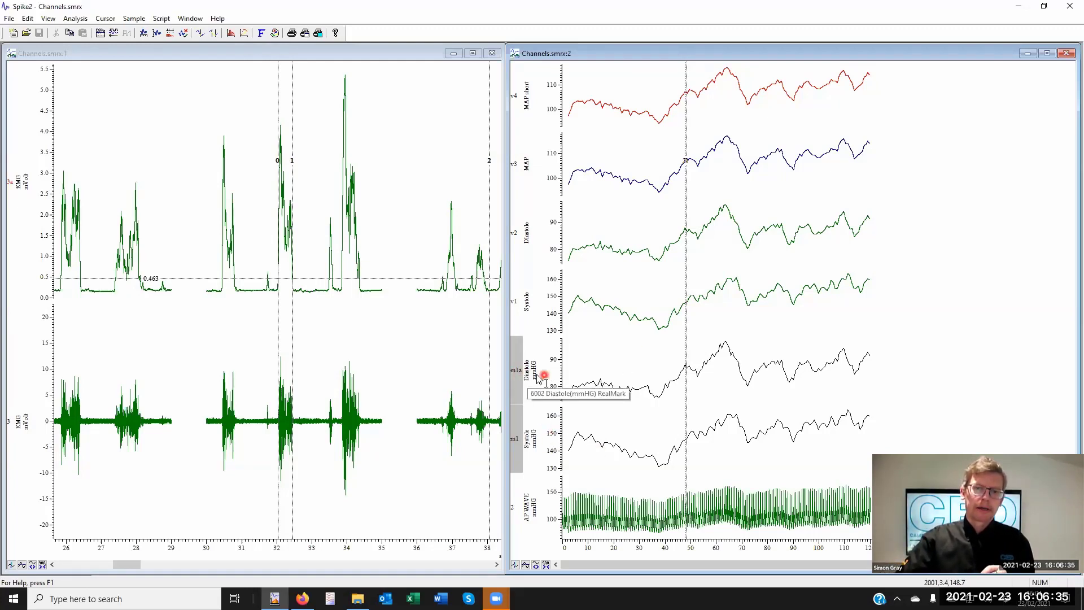
Draw the m1a channel with data index 0 in Waveform mode and optimise its Y range.
{"action": "right_click", "coordinate": [614, 375]}
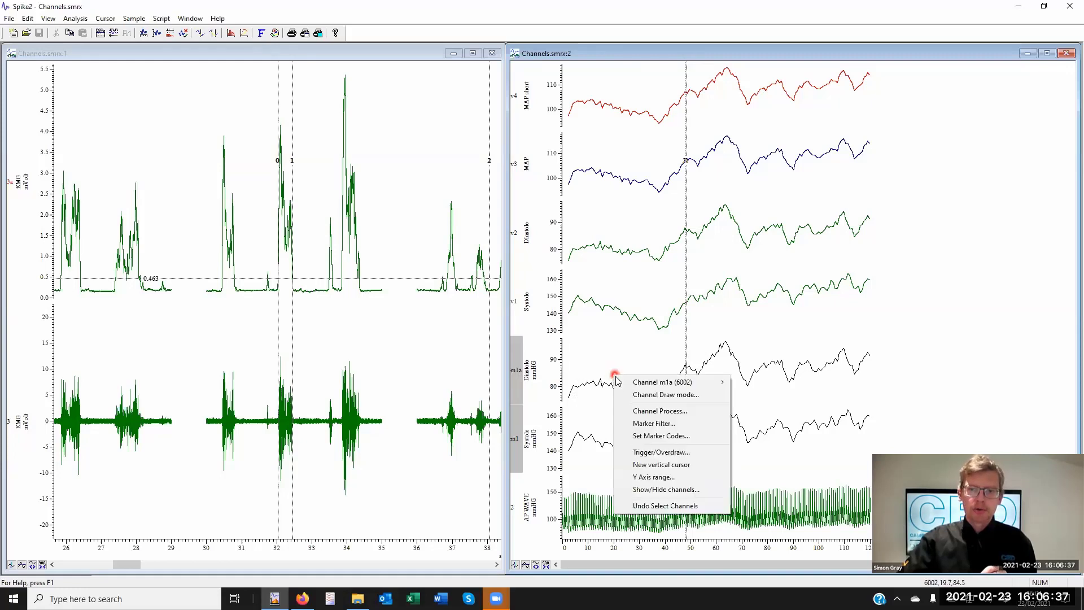
{"action": "left_click", "coordinate": [672, 395]}
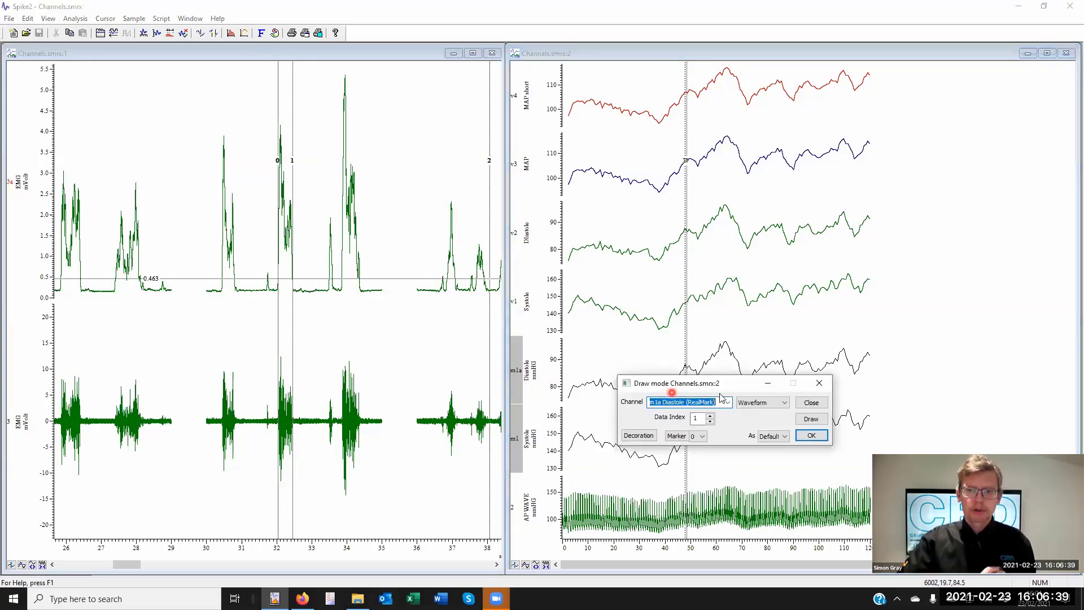
{"action": "left_click_drag", "start_coordinate": [717, 383], "coordinate": [393, 69]}
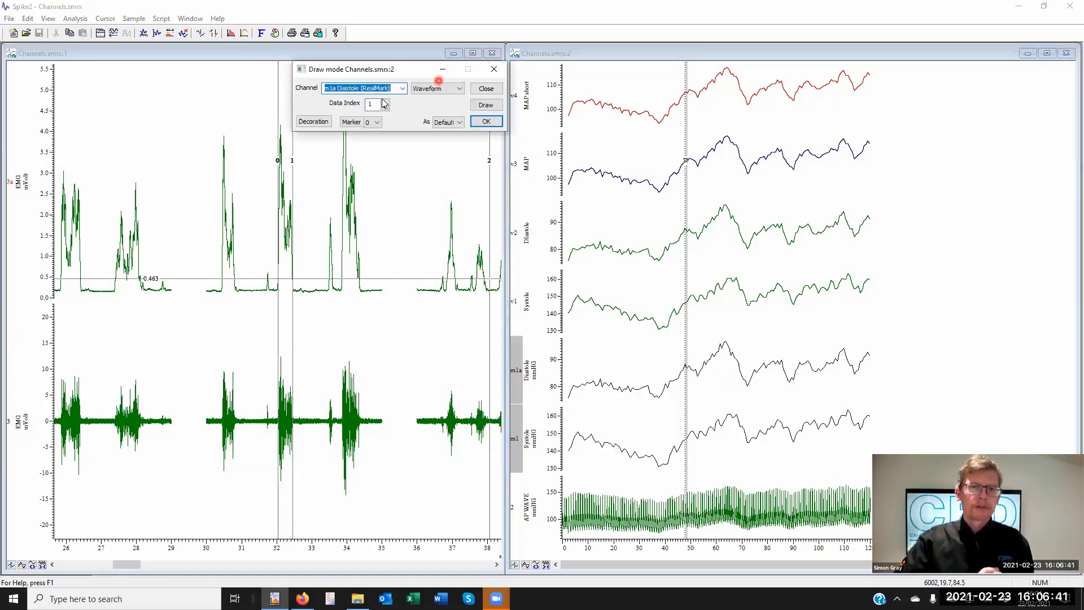
{"action": "left_click", "coordinate": [386, 104]}
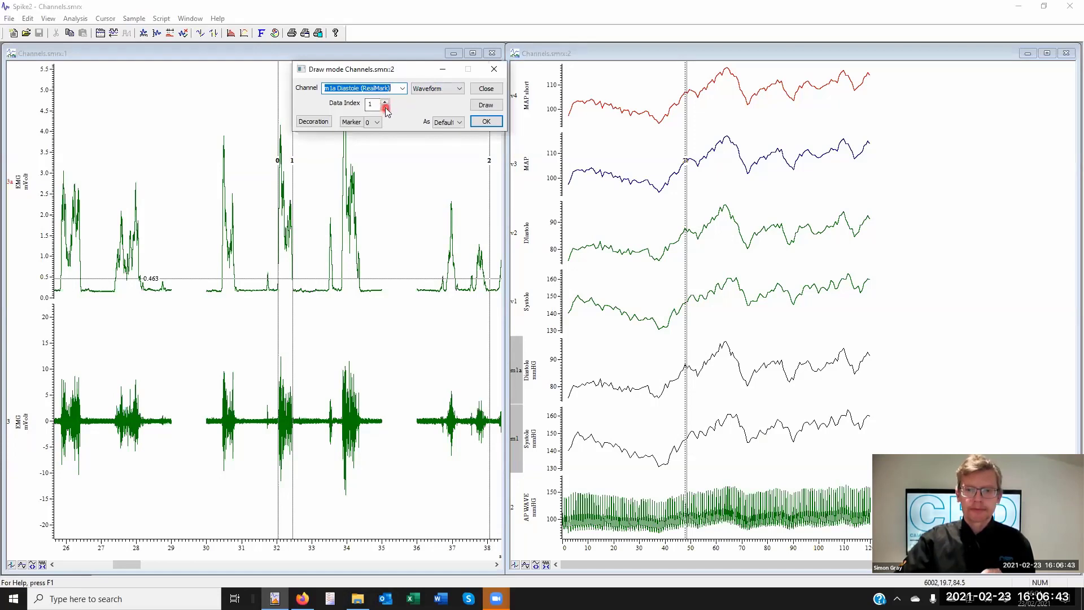
{"action": "left_click", "coordinate": [385, 108]}
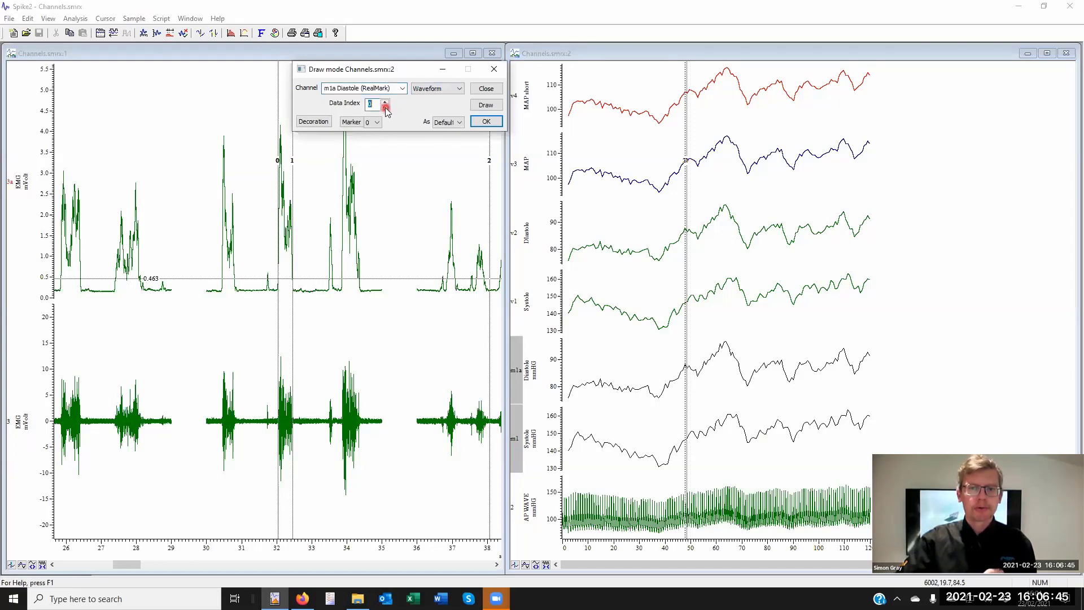
{"action": "left_click", "coordinate": [481, 105]}
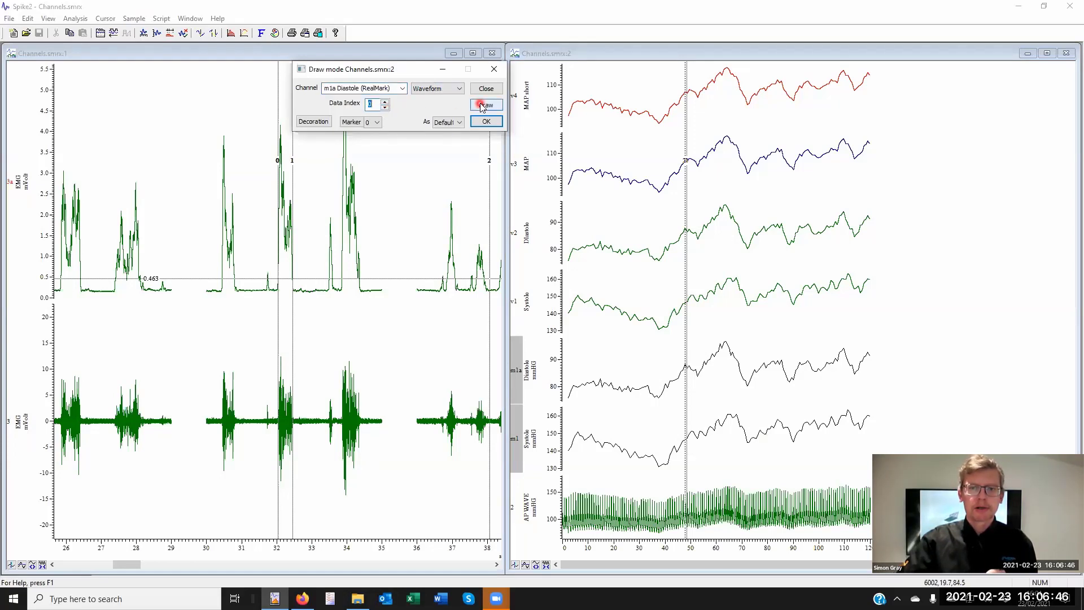
{"action": "double_click", "coordinate": [561, 359]}
{"action": "left_click", "coordinate": [738, 152]}
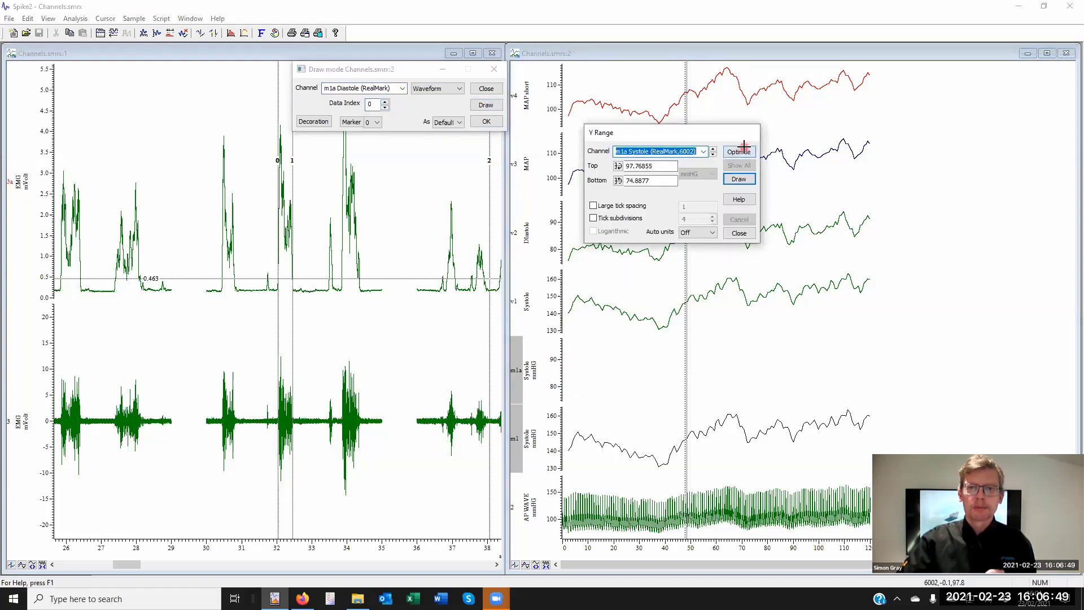
{"action": "left_click", "coordinate": [576, 395]}
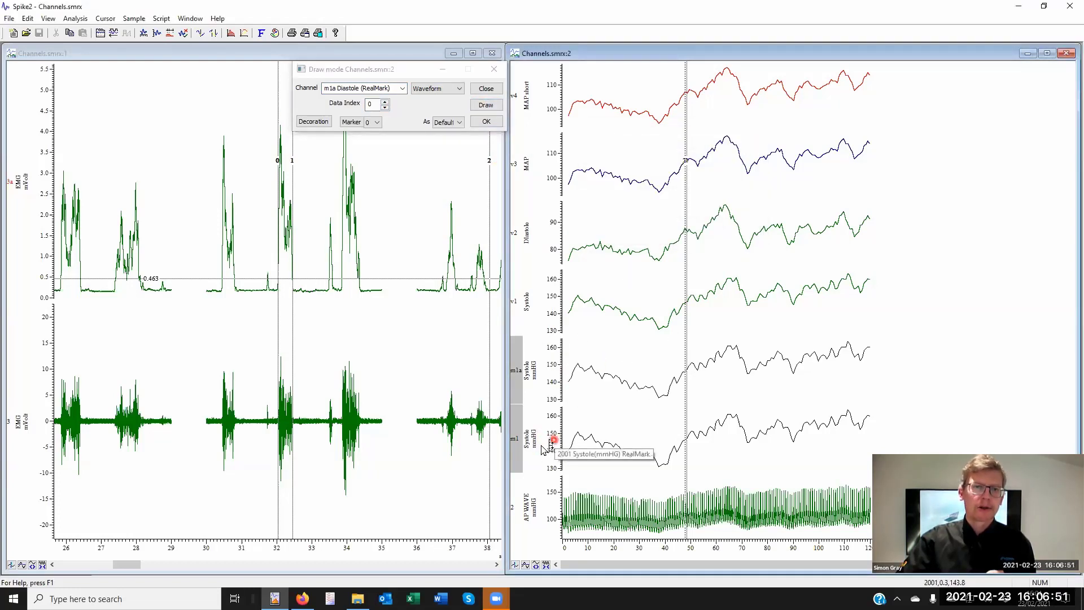
Set the m1a channel's data index to 1, redraw it, optimise its Y range and close the draw mode settings.
{"action": "left_click", "coordinate": [384, 102]}
{"action": "left_click", "coordinate": [486, 106]}
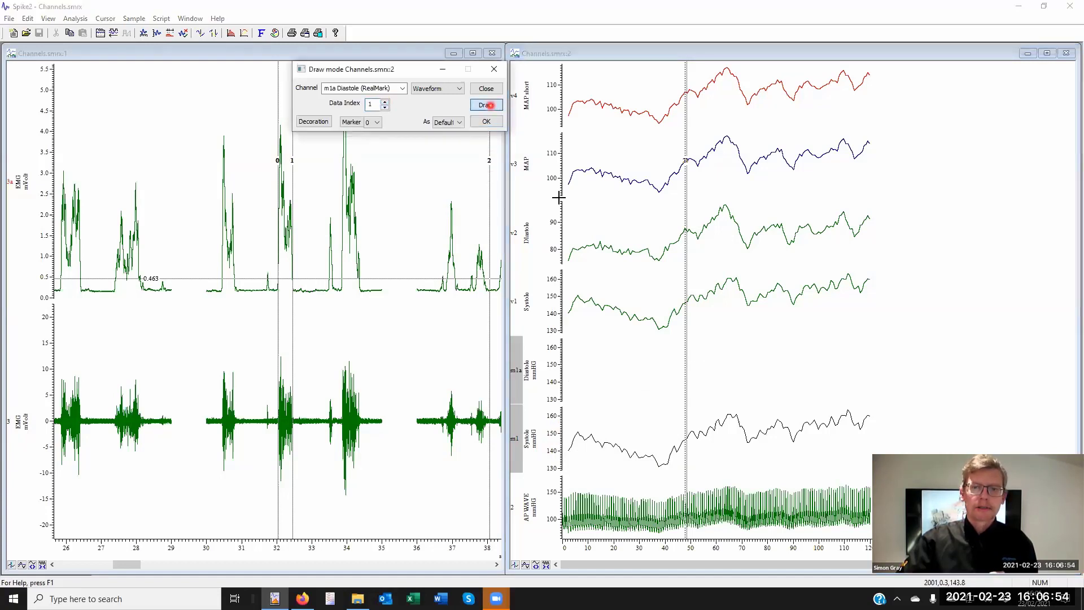
{"action": "double_click", "coordinate": [562, 362]}
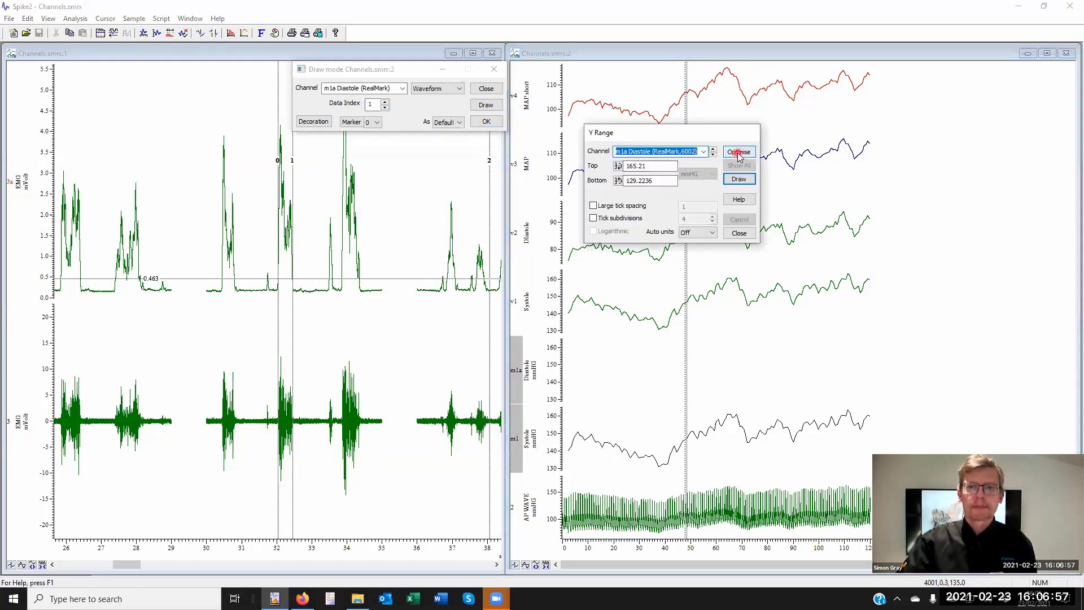
{"action": "left_click", "coordinate": [736, 152]}
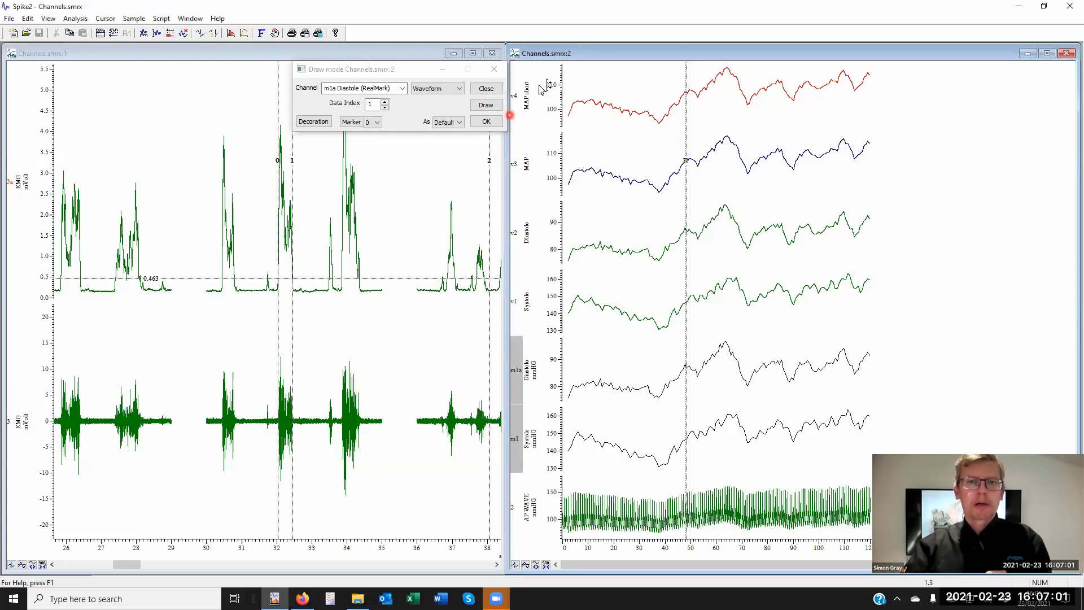
{"action": "left_click", "coordinate": [503, 71]}
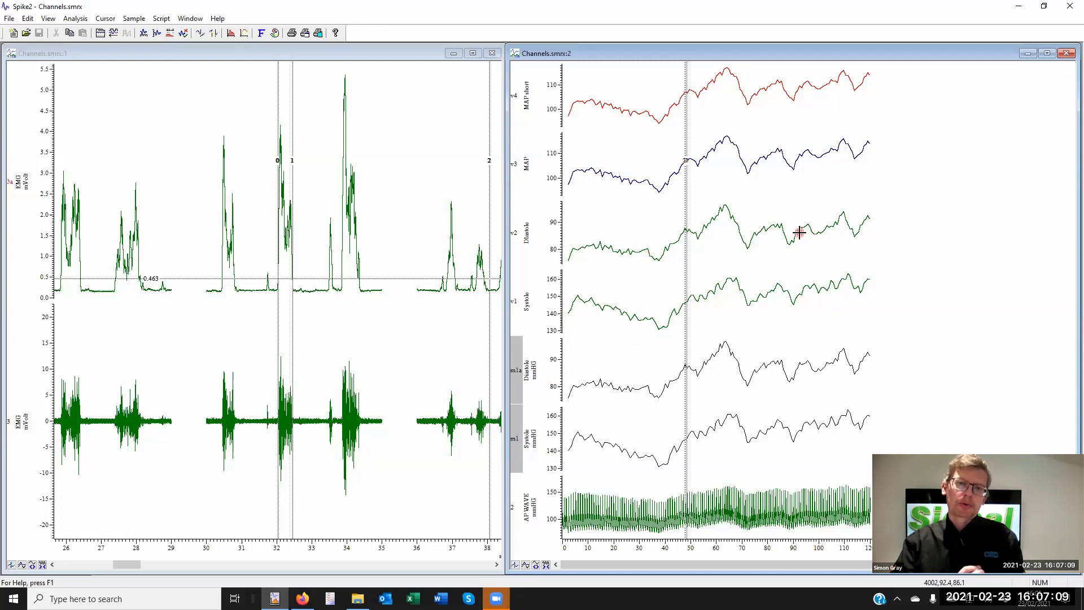
Open the channel expression of virtual channel v1 Systole and examine how it refers to the source channel.
{"action": "right_click", "coordinate": [637, 317]}
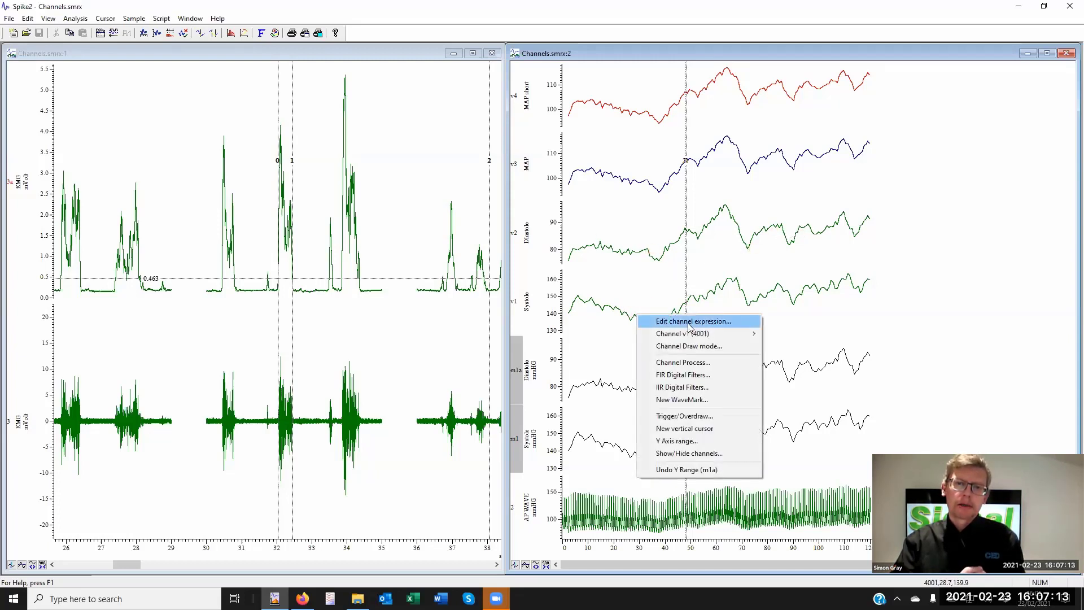
{"action": "left_click", "coordinate": [690, 322]}
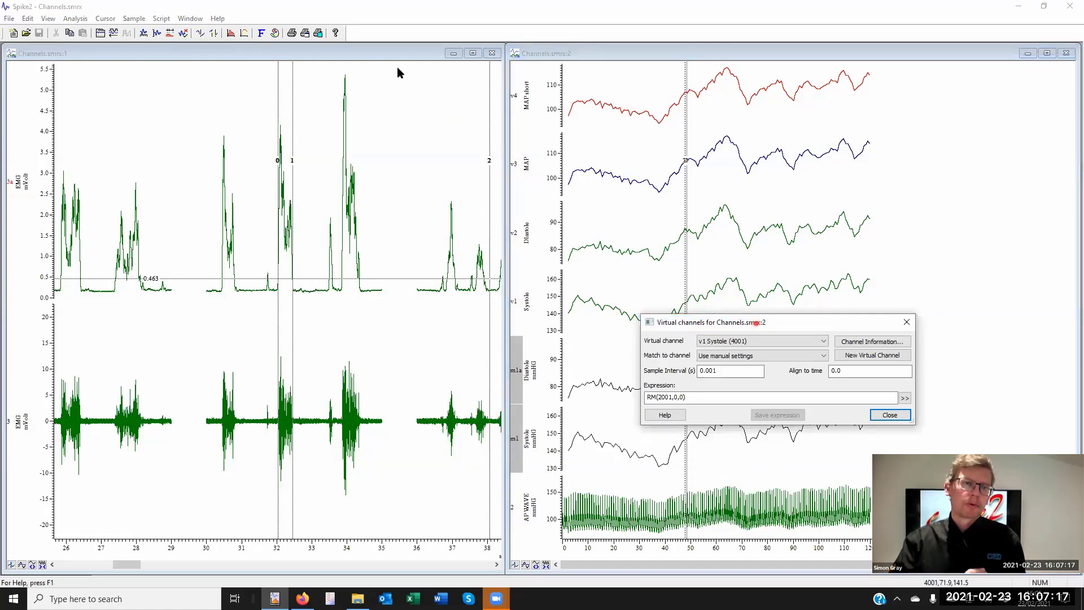
{"action": "left_click_drag", "start_coordinate": [756, 323], "coordinate": [409, 60]}
{"action": "left_click", "coordinate": [310, 138]}
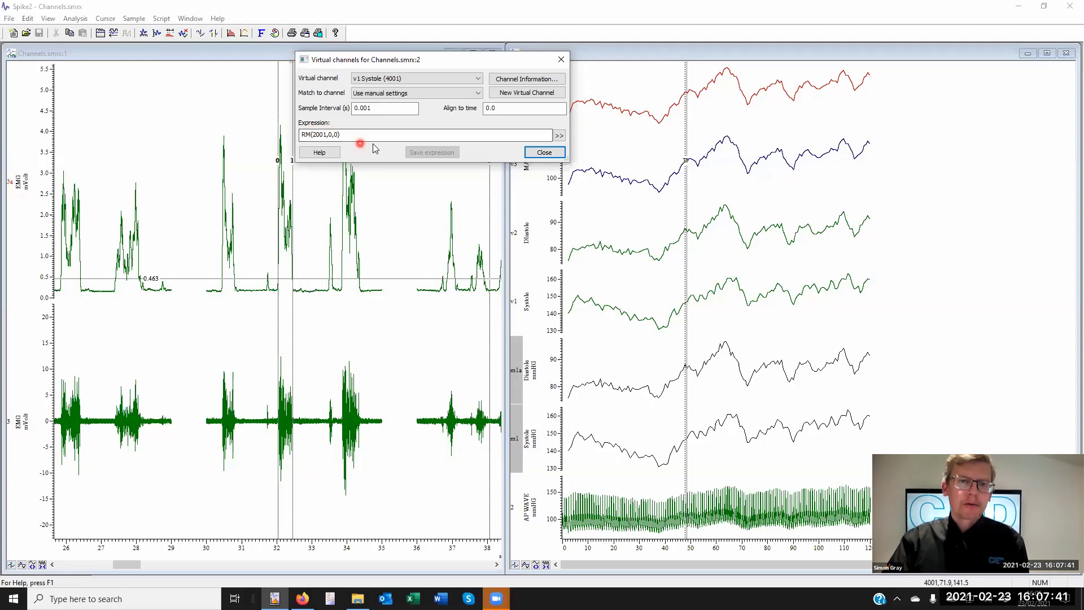
Switch the virtual channel settings to v2 Diastole and compare its expression with the m1a source channel.
{"action": "left_click", "coordinate": [478, 78]}
{"action": "left_click", "coordinate": [427, 104]}
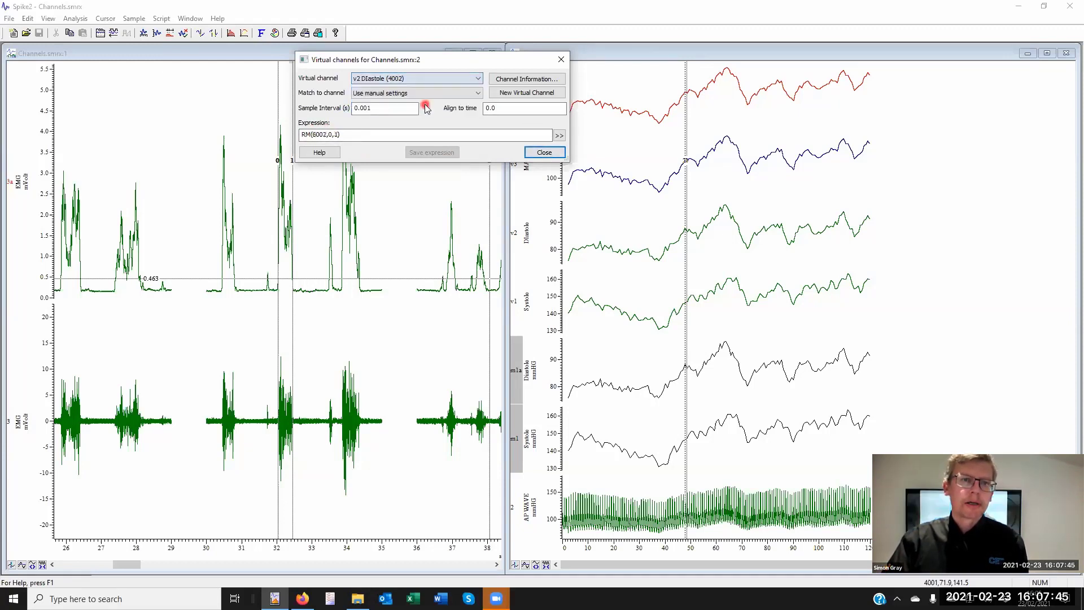
{"action": "left_click", "coordinate": [314, 134]}
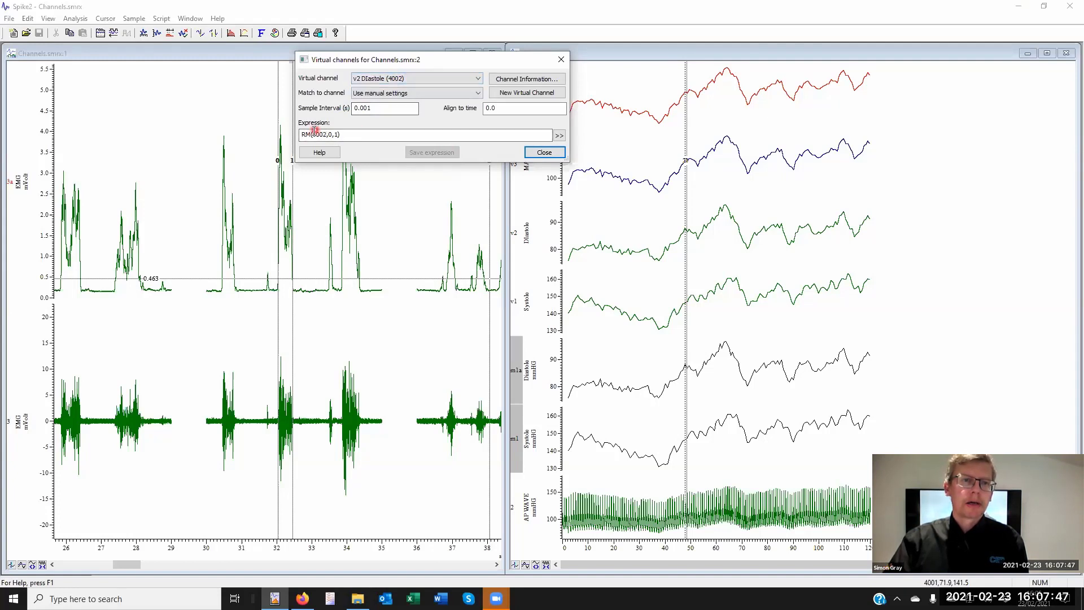
{"action": "left_click", "coordinate": [481, 238]}
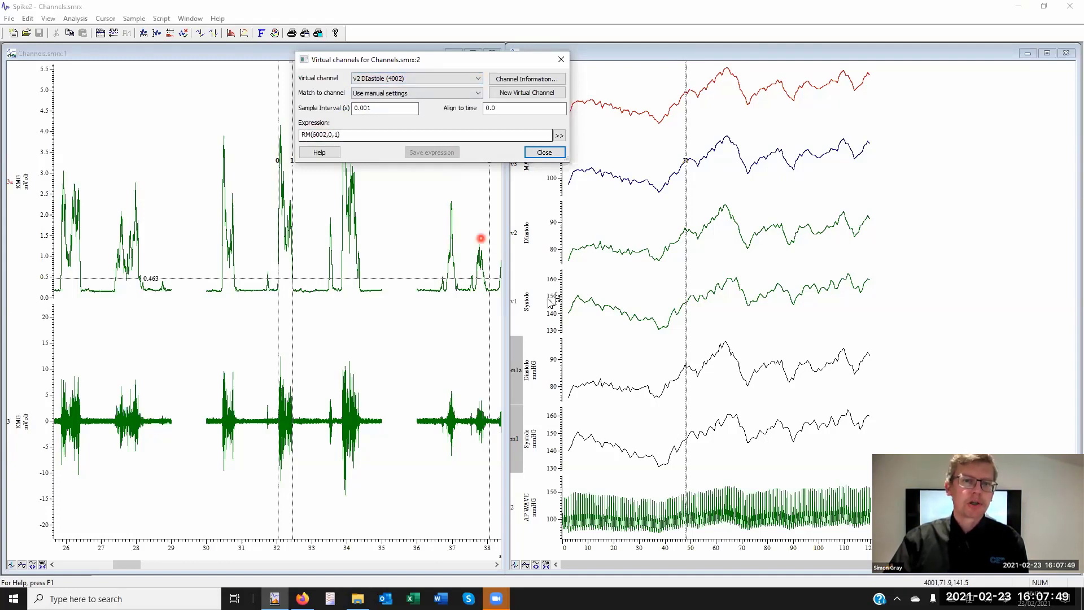
{"action": "left_click", "coordinate": [531, 367]}
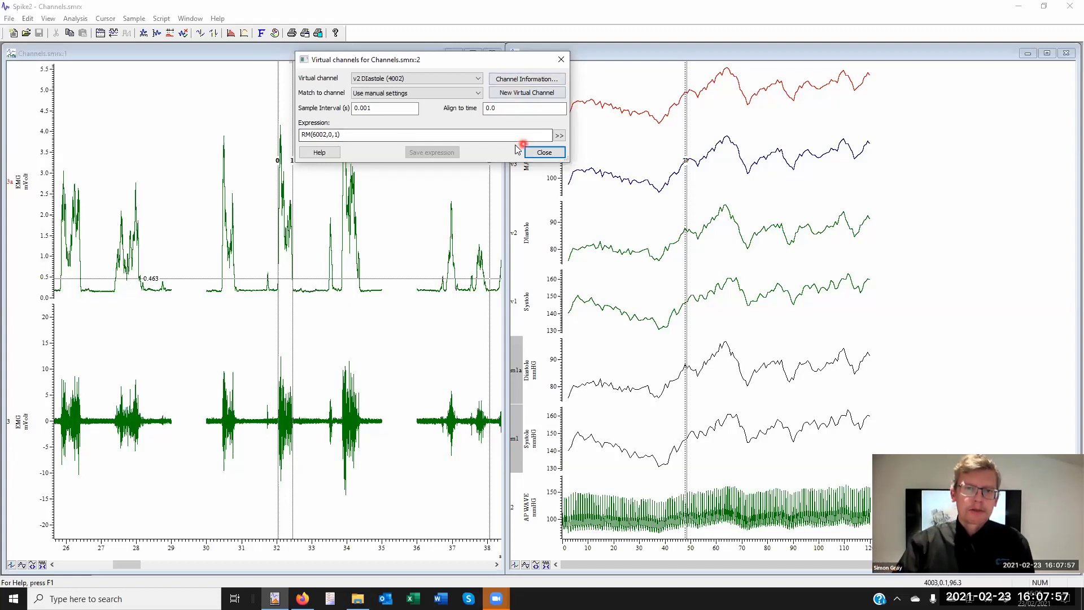
Switch the virtual channel settings to v3 MAP and relate its expression to the v1 Systole and v2 Diastole channels.
{"action": "left_click", "coordinate": [477, 79]}
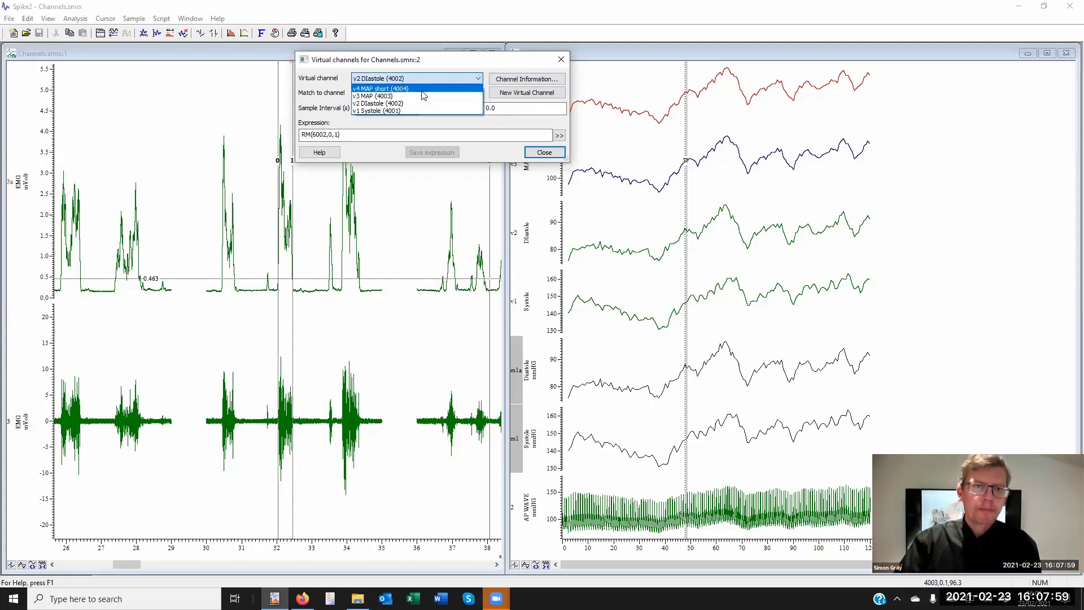
{"action": "left_click", "coordinate": [418, 97]}
{"action": "left_click", "coordinate": [368, 134]}
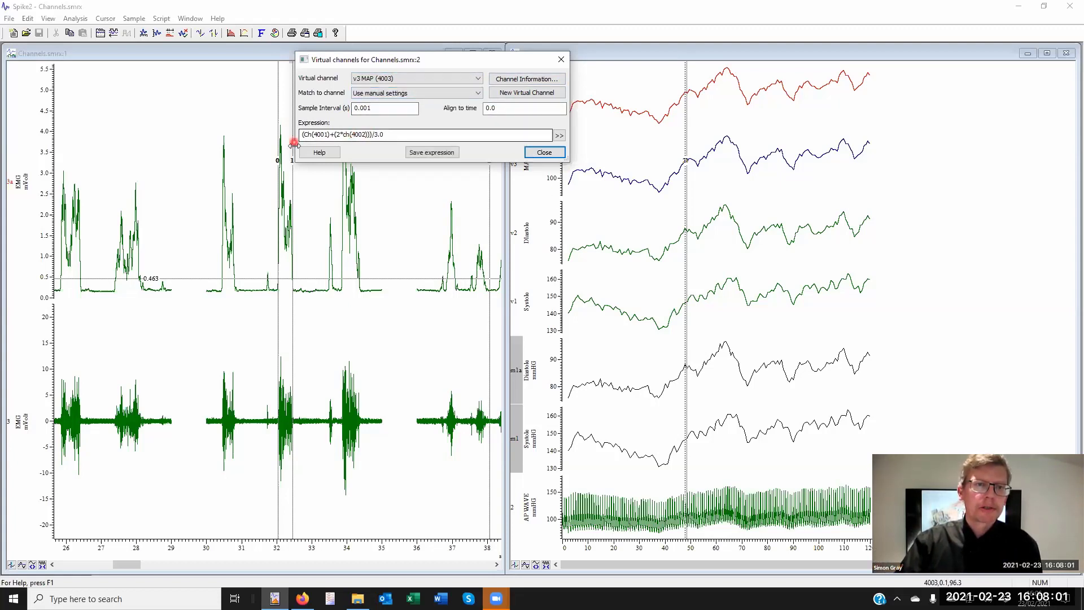
{"action": "left_click", "coordinate": [314, 139]}
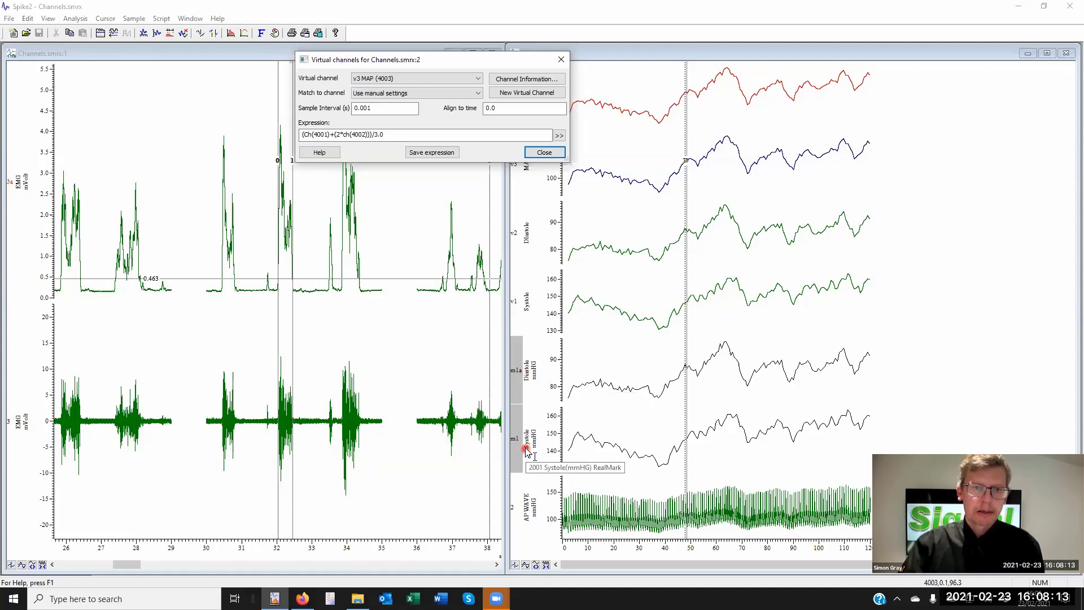
{"action": "left_click", "coordinate": [358, 136]}
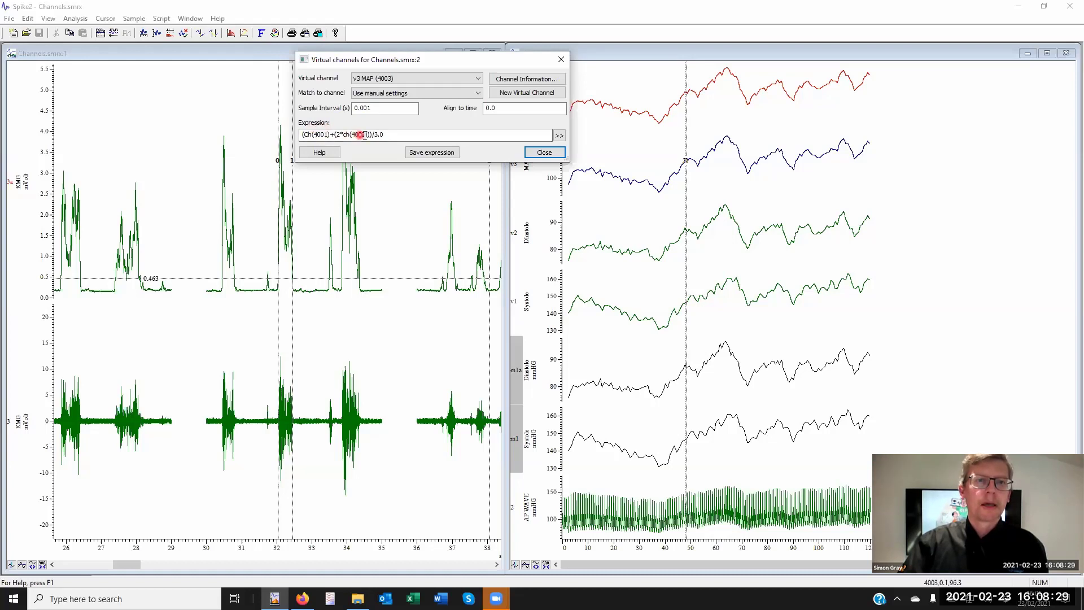
{"action": "left_click", "coordinate": [519, 298]}
{"action": "left_click", "coordinate": [519, 230]}
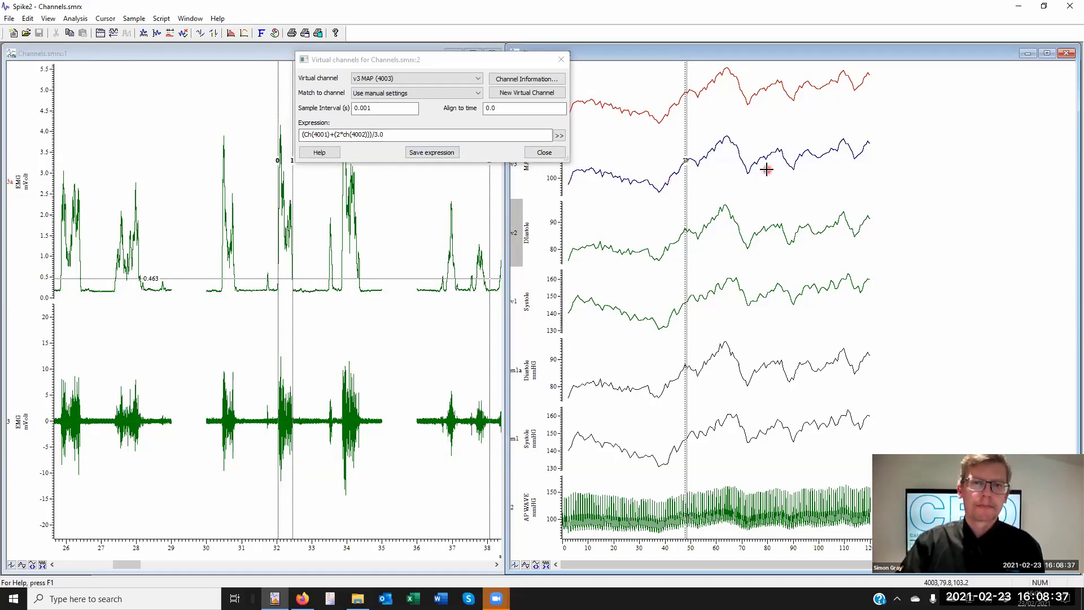
Examine the combined expression of virtual channel v4 MAP short and close the virtual channel settings.
{"action": "left_click", "coordinate": [478, 78]}
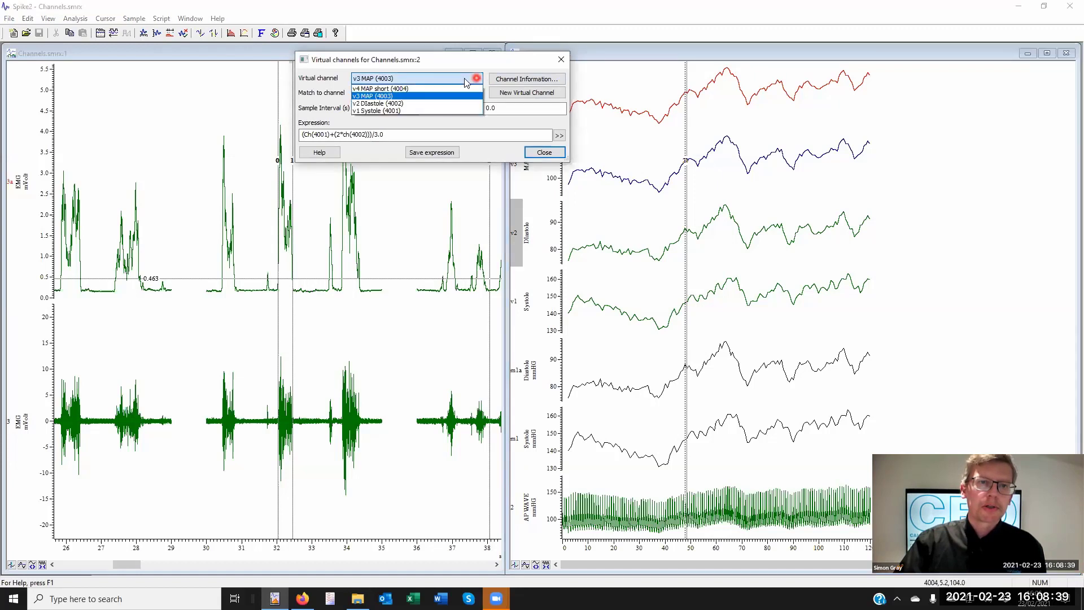
{"action": "left_click", "coordinate": [434, 89]}
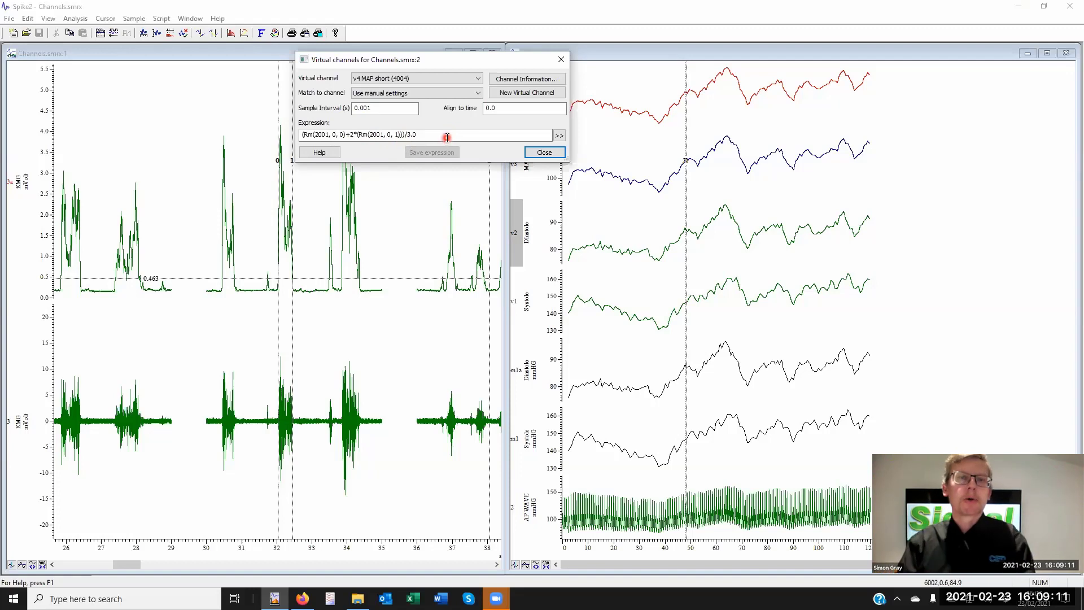
{"action": "left_click", "coordinate": [562, 61]}
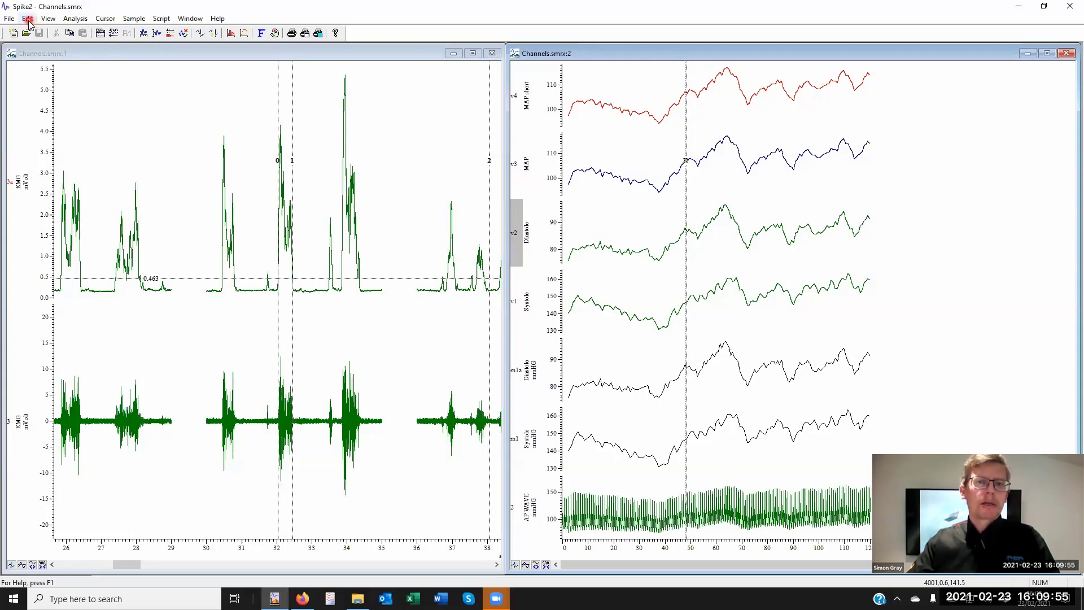
Create a new XY plot of measurements using 2 AP WAVE as the Y measurement channel, with Value at point at Cursor(0).
{"action": "left_click", "coordinate": [244, 33]}
{"action": "left_click", "coordinate": [288, 39]}
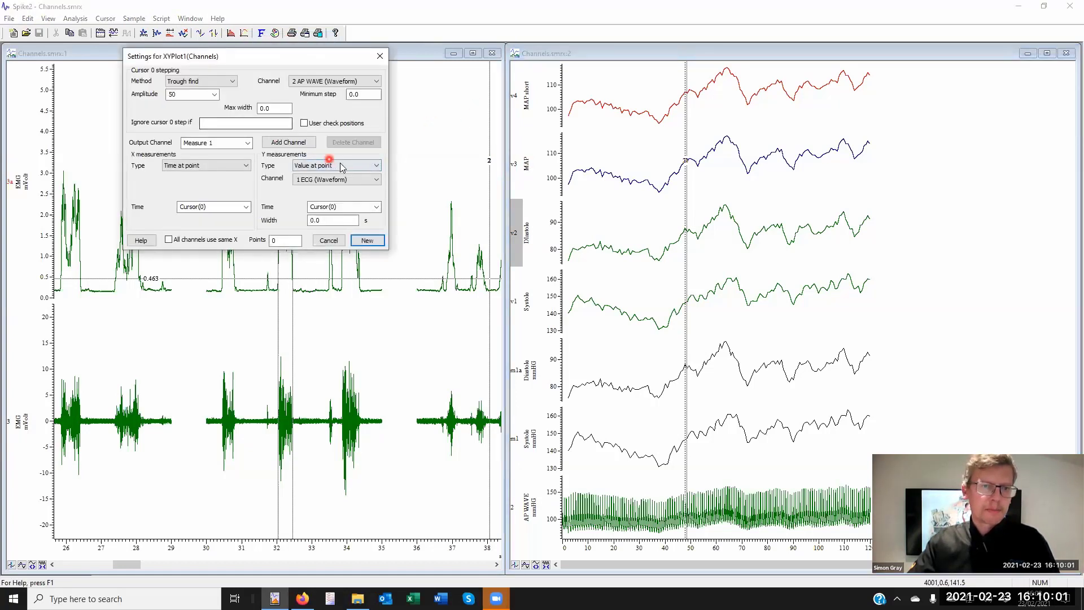
{"action": "left_click", "coordinate": [351, 180]}
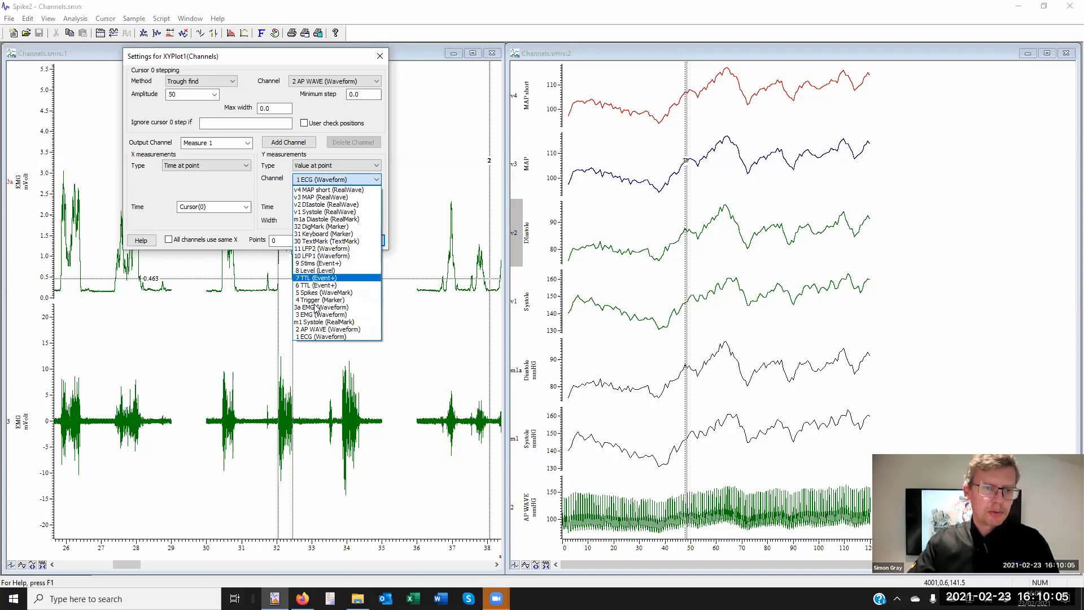
{"action": "left_click", "coordinate": [327, 330]}
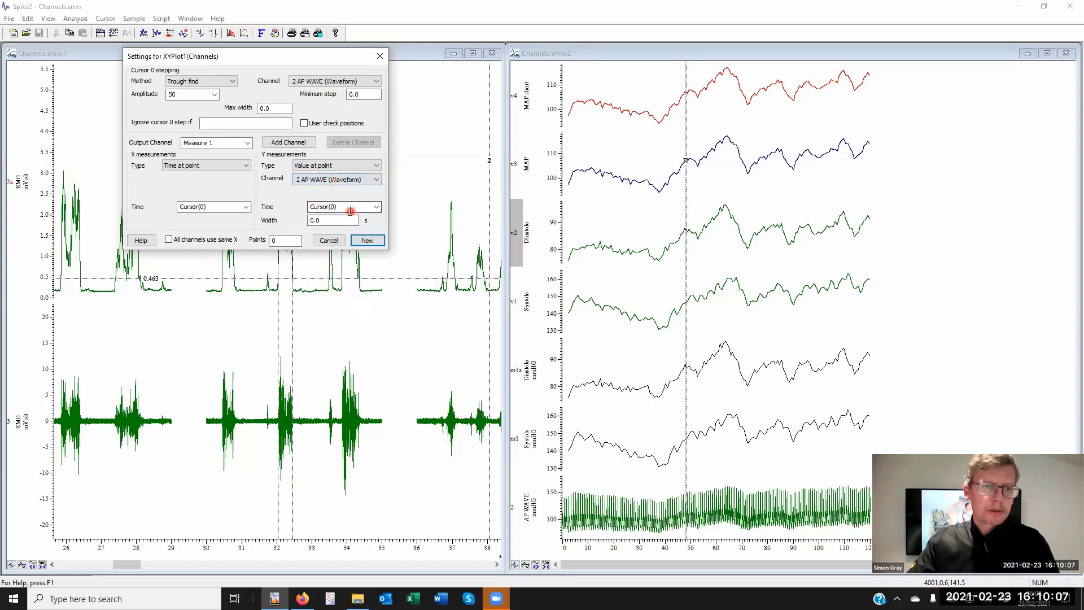
{"action": "left_click", "coordinate": [366, 241]}
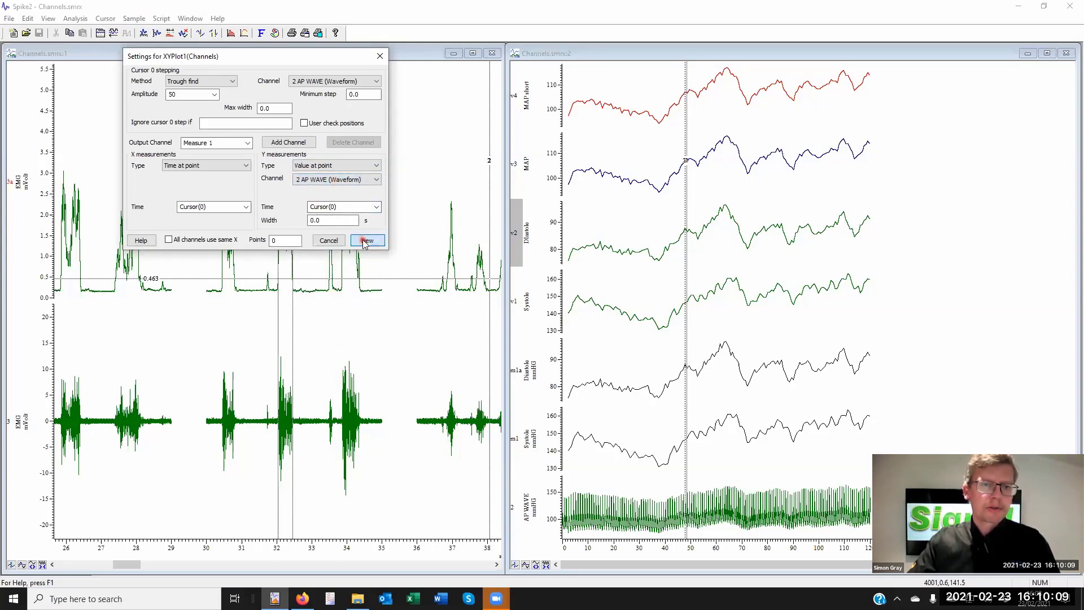
Process the XY plot from 0.0 to 200 seconds and copy its data as text.
{"action": "left_click", "coordinate": [150, 221]}
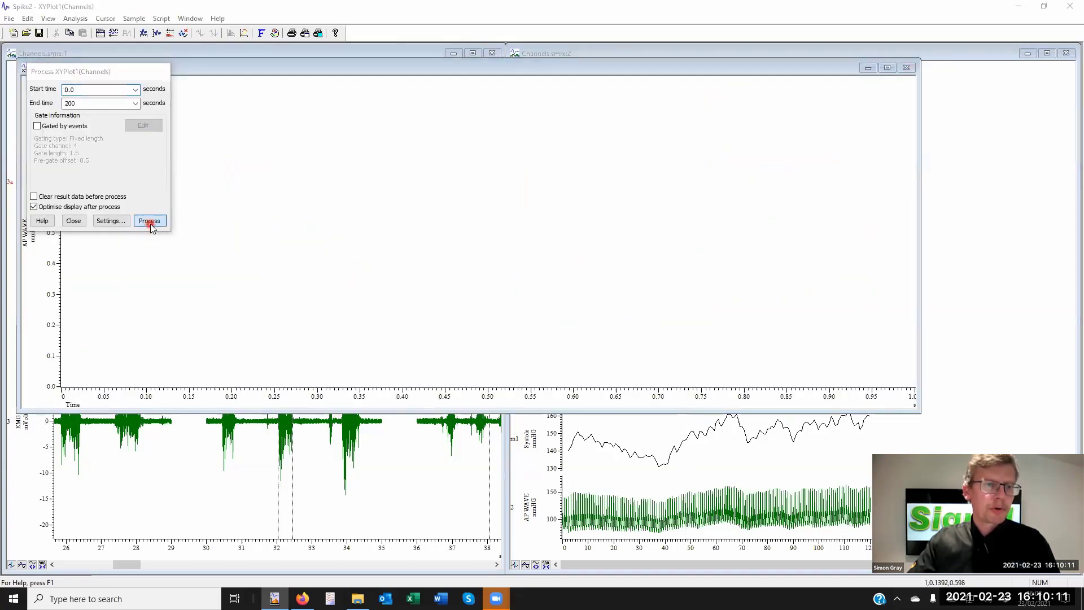
{"action": "left_click", "coordinate": [76, 221]}
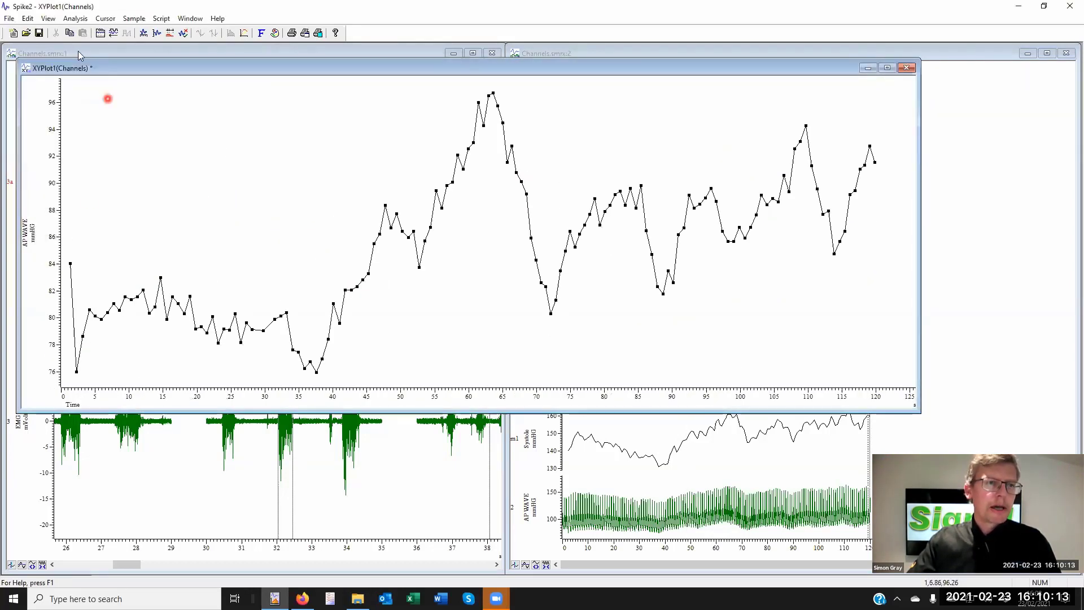
{"action": "left_click", "coordinate": [27, 19]}
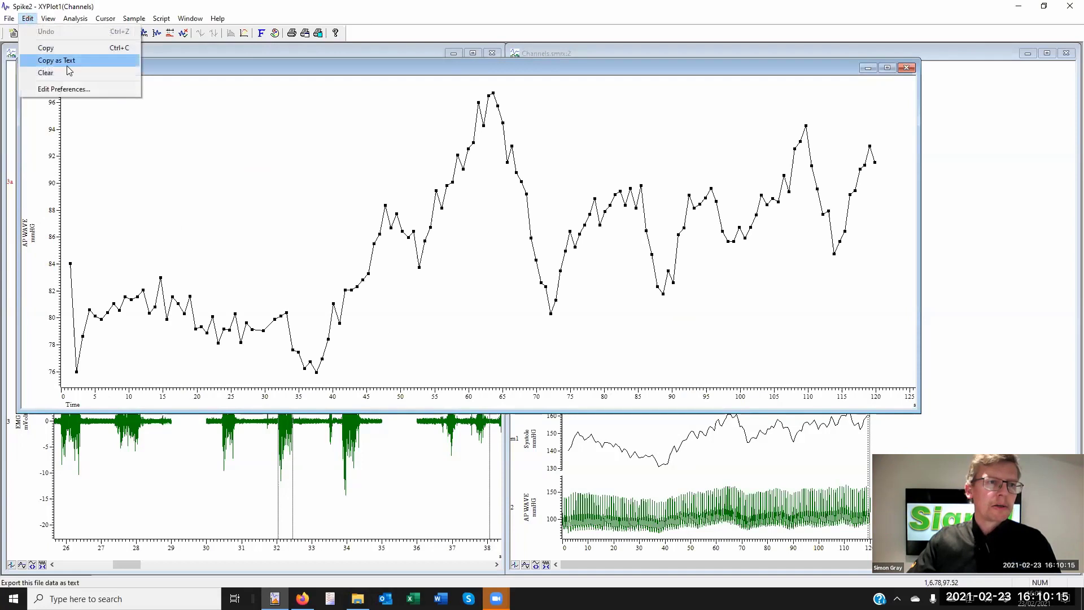
{"action": "left_click", "coordinate": [86, 61]}
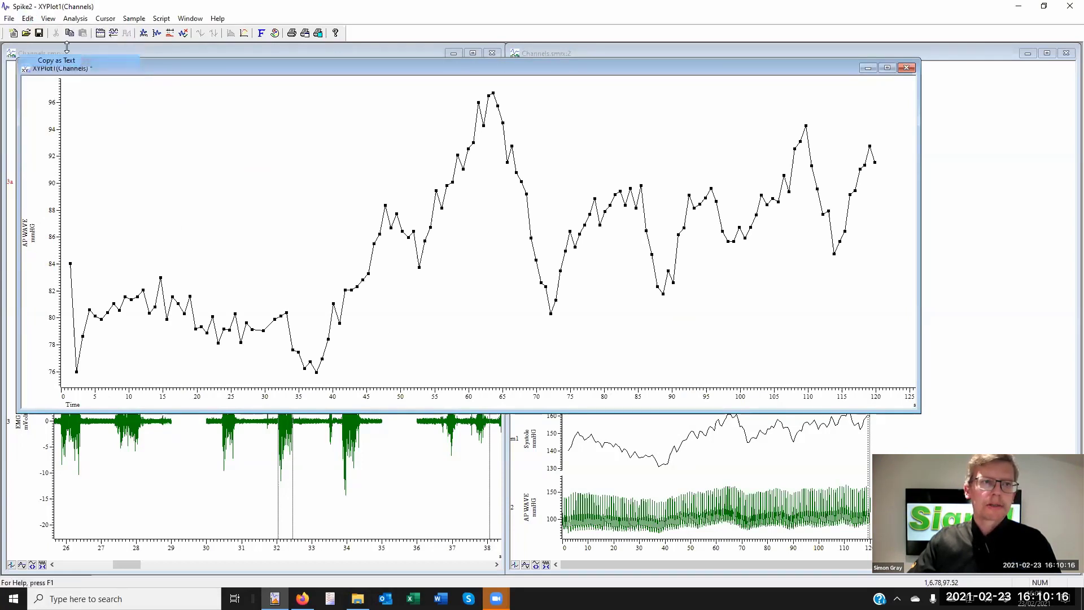
Paste the copied XY plot data into a new text document and review it from the first row.
{"action": "left_click", "coordinate": [13, 33]}
{"action": "double_click", "coordinate": [35, 115]}
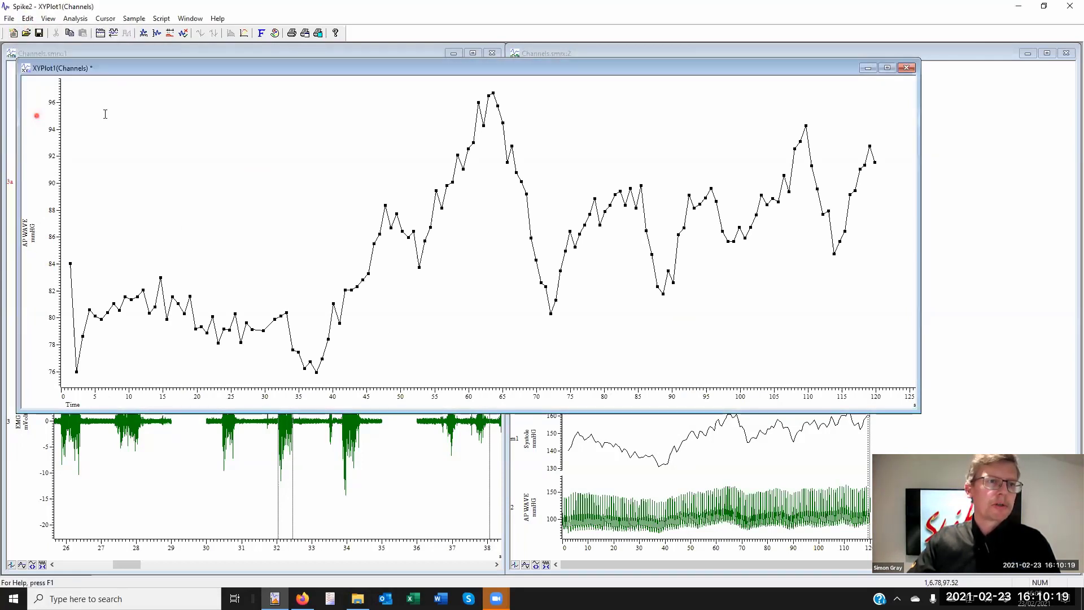
{"action": "key", "text": "ctrl+v"}
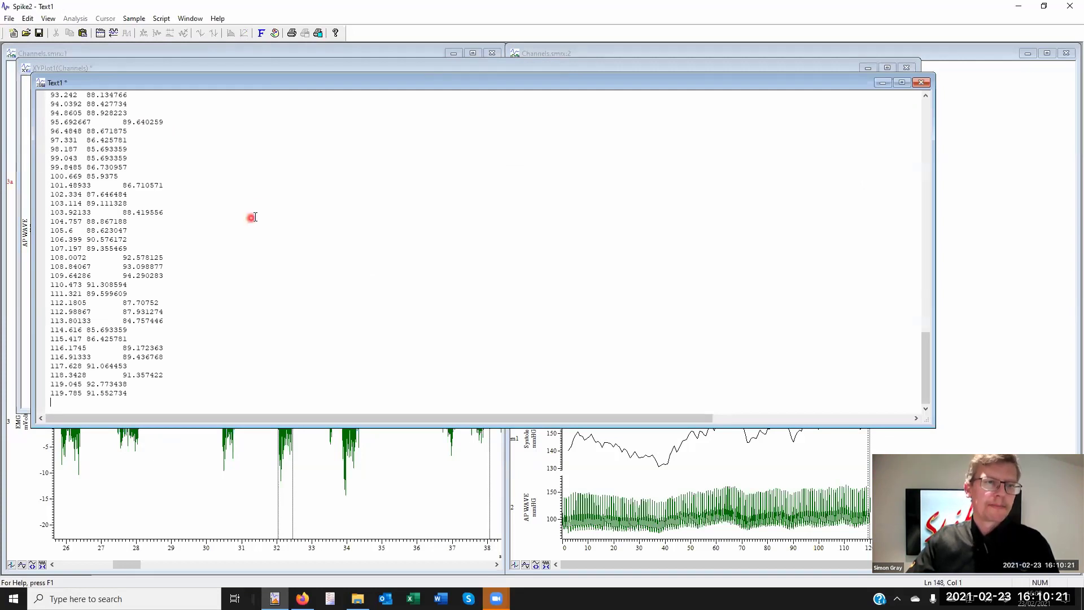
{"action": "scroll", "coordinate": [168, 140], "scroll_direction": "up", "scroll_amount": 20}
{"action": "scroll", "coordinate": [167, 140], "scroll_direction": "up", "scroll_amount": 18}
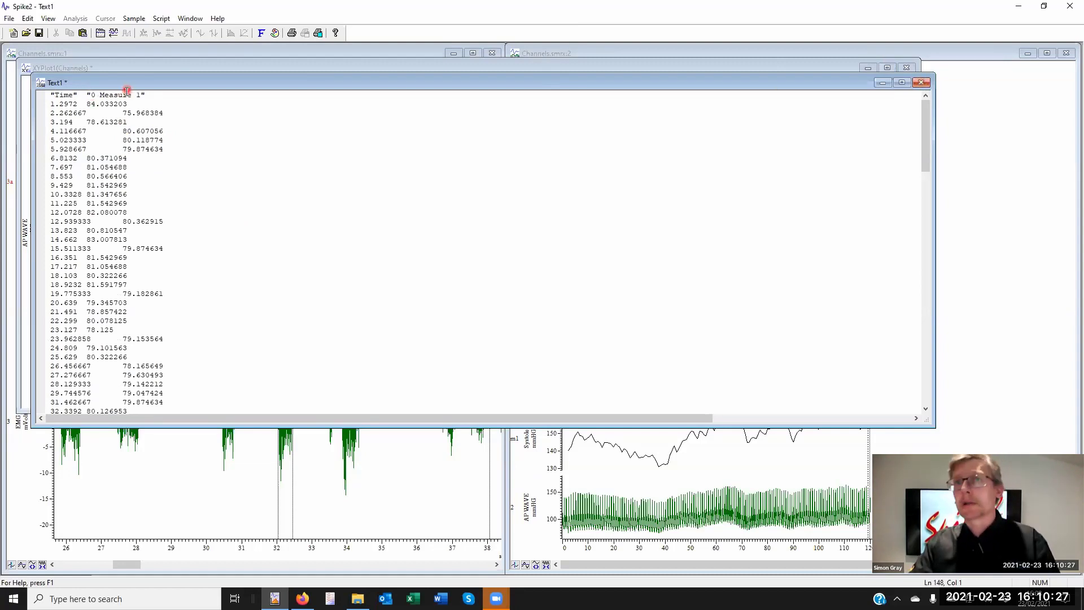
Close the text document and the XY plot without saving either one.
{"action": "left_click", "coordinate": [923, 85]}
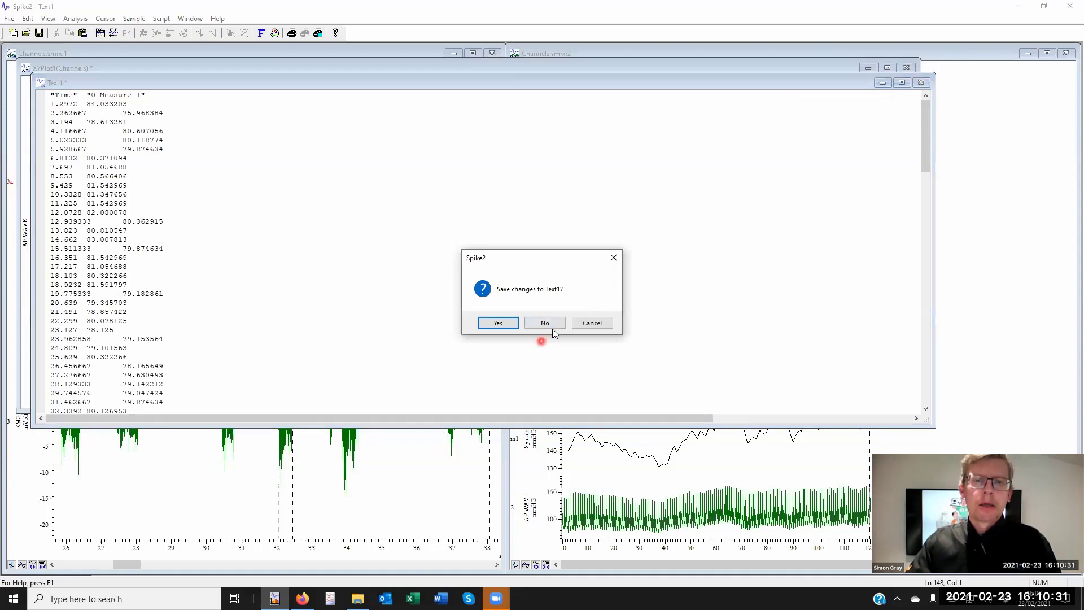
{"action": "left_click", "coordinate": [551, 323]}
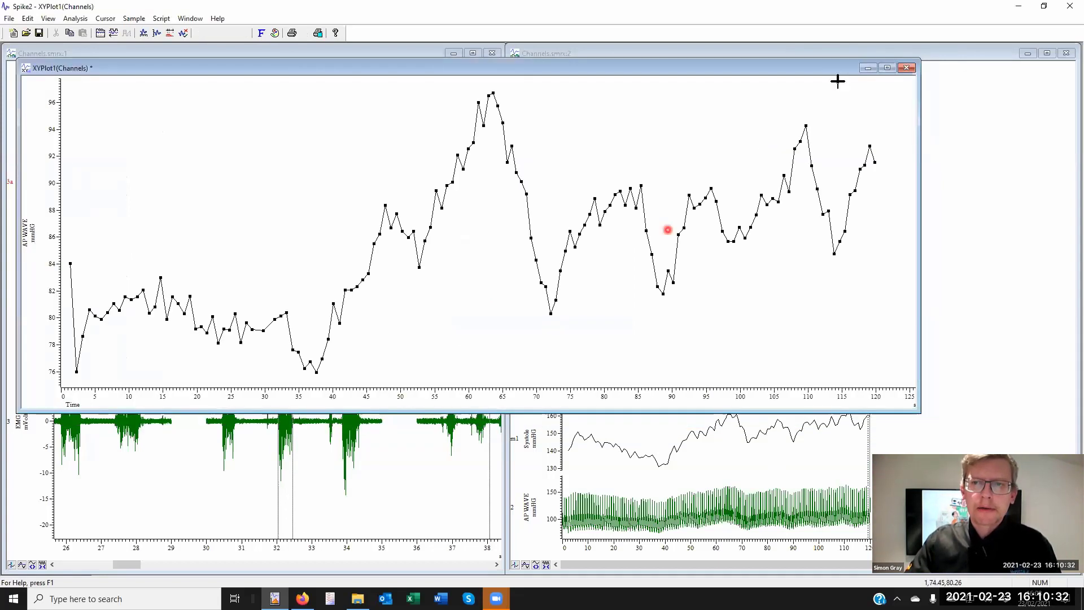
{"action": "left_click", "coordinate": [907, 67]}
{"action": "left_click", "coordinate": [551, 323]}
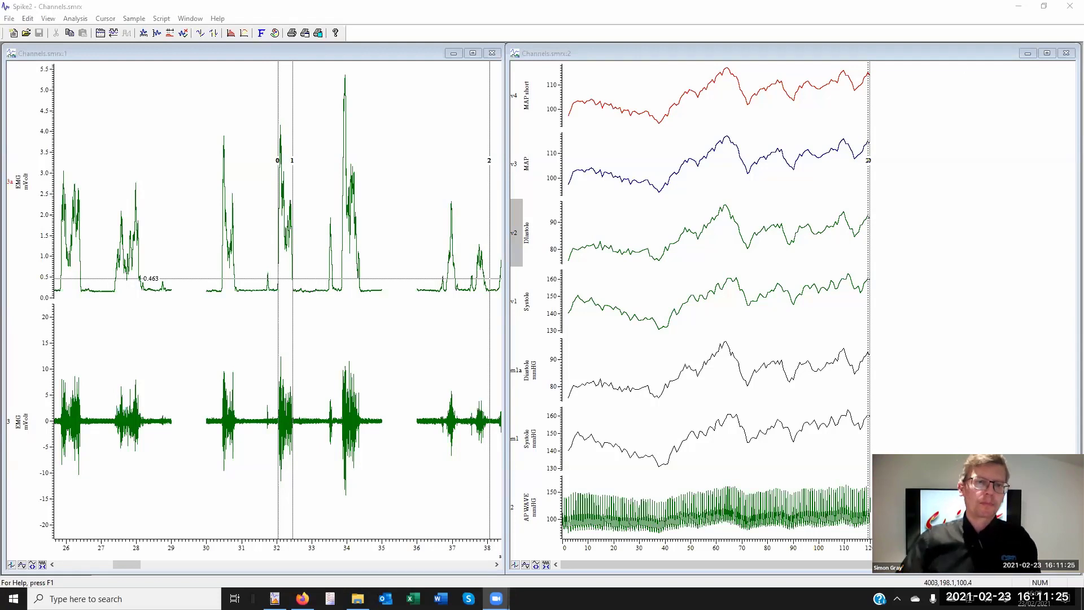
Widen the Channels.smrx:1 window so the EMG channels span most of the workspace.
{"action": "left_click", "coordinate": [502, 90]}
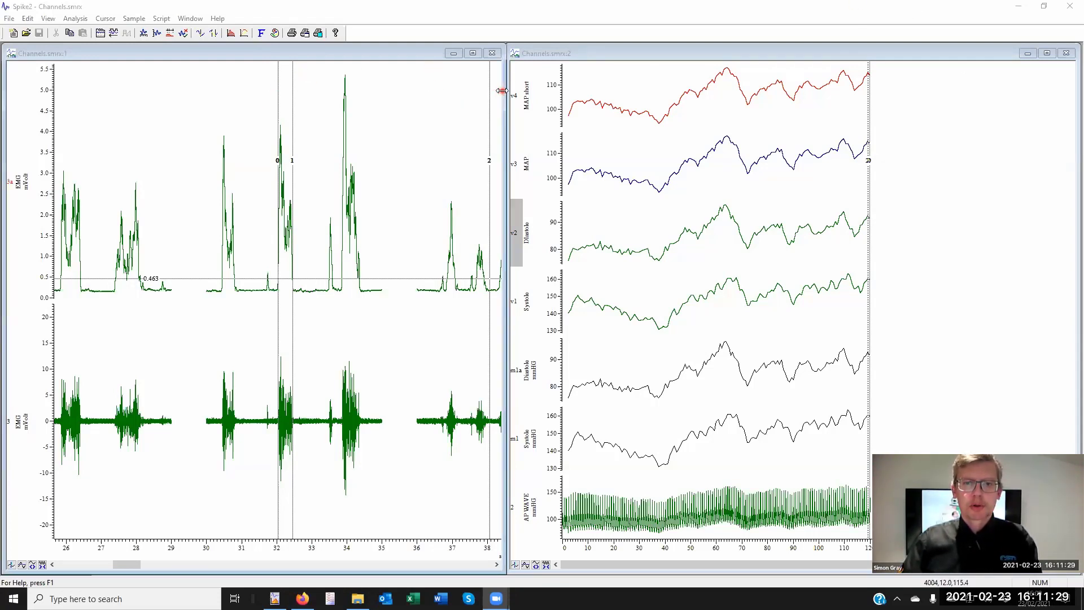
{"action": "left_click_drag", "start_coordinate": [980, 80], "coordinate": [983, 80]}
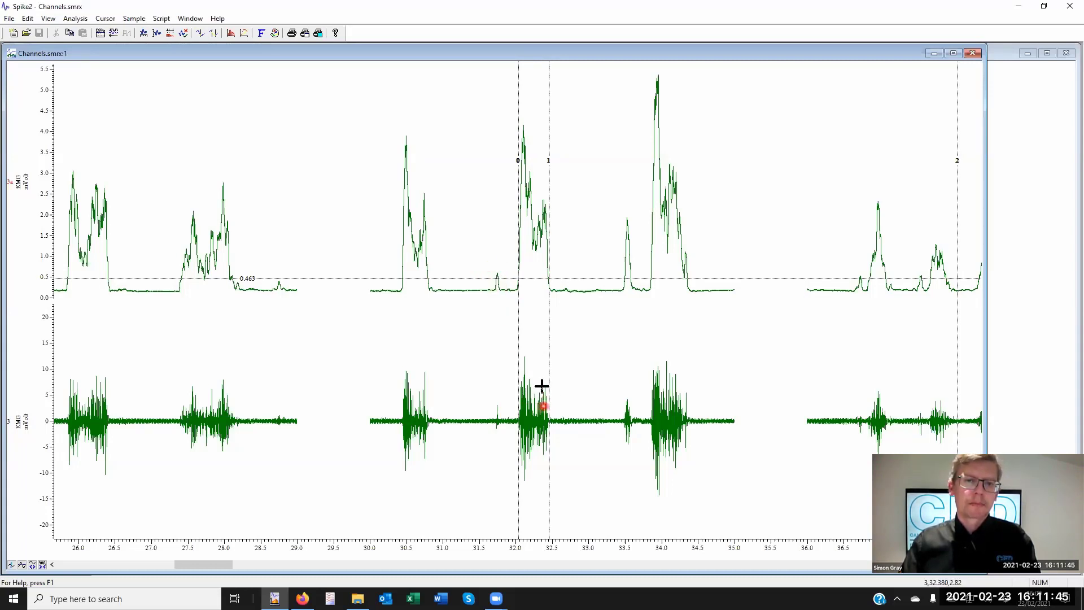
Add a Median filter process to channel 3 EMG in channel processing.
{"action": "right_click", "coordinate": [505, 414]}
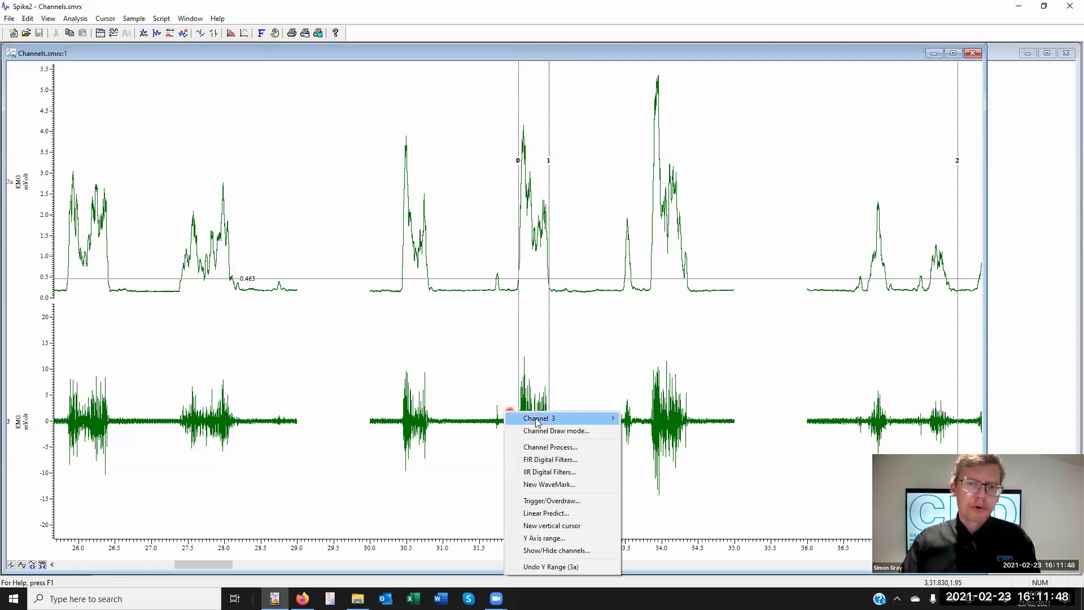
{"action": "left_click", "coordinate": [574, 447]}
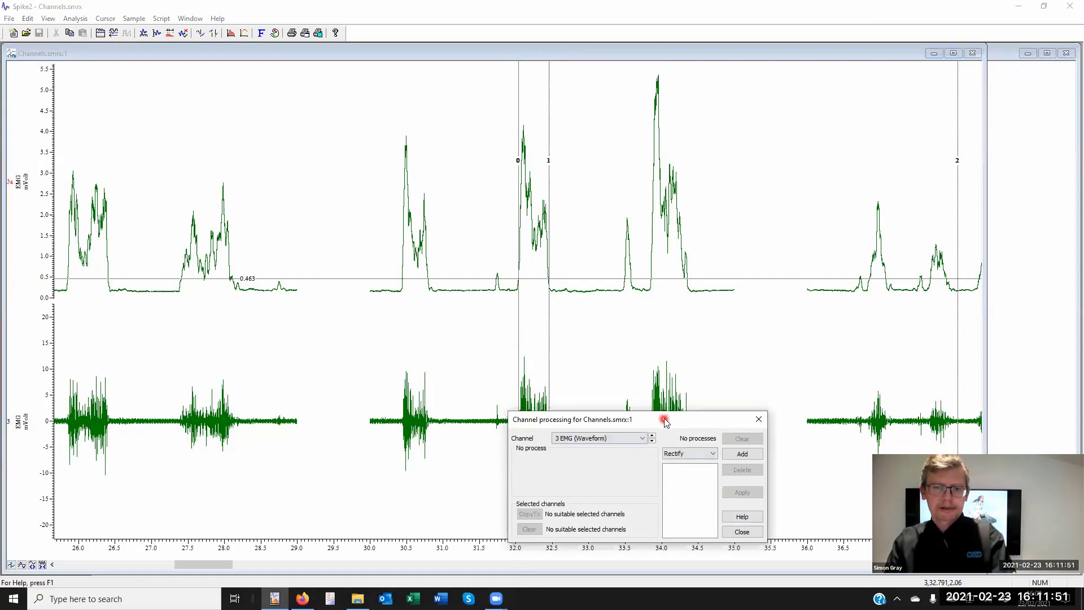
{"action": "left_click_drag", "start_coordinate": [666, 422], "coordinate": [729, 102]}
{"action": "left_click", "coordinate": [744, 132]}
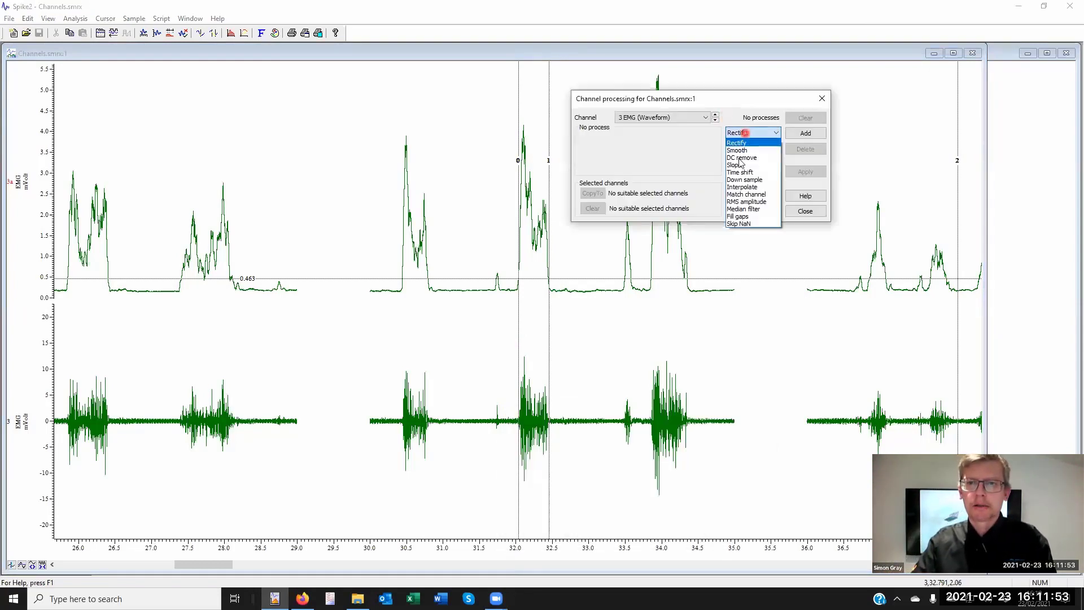
{"action": "left_click", "coordinate": [743, 209]}
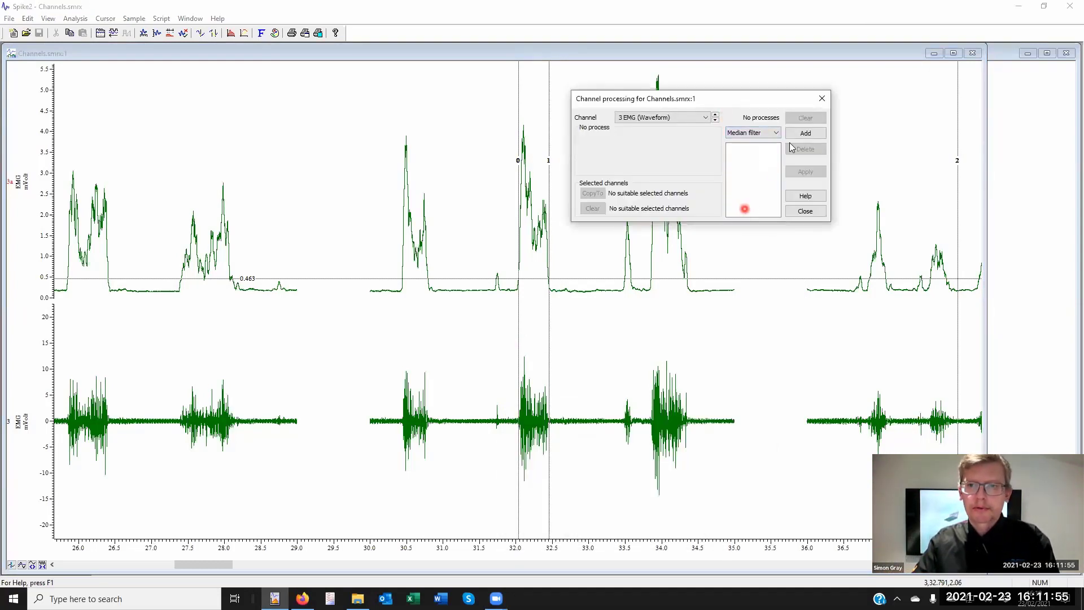
{"action": "left_click", "coordinate": [809, 132]}
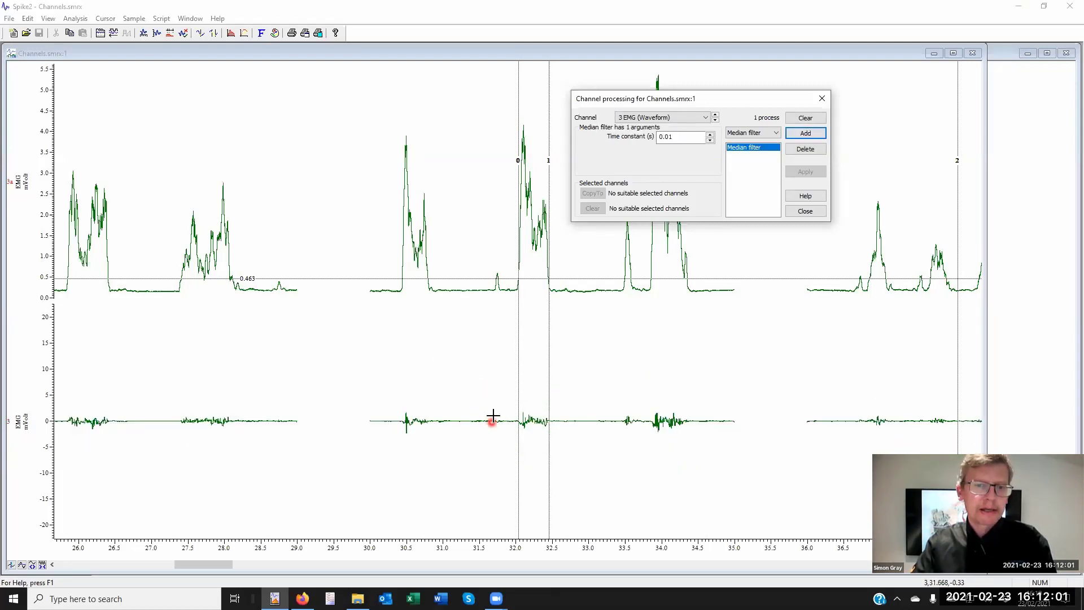
Reduce the median filter's time constant to 0 and raise it to 0.001 seconds.
{"action": "left_click", "coordinate": [710, 140]}
{"action": "left_click", "coordinate": [710, 140]}
{"action": "left_click", "coordinate": [710, 140]}
{"action": "left_click", "coordinate": [710, 140]}
{"action": "left_click", "coordinate": [710, 140]}
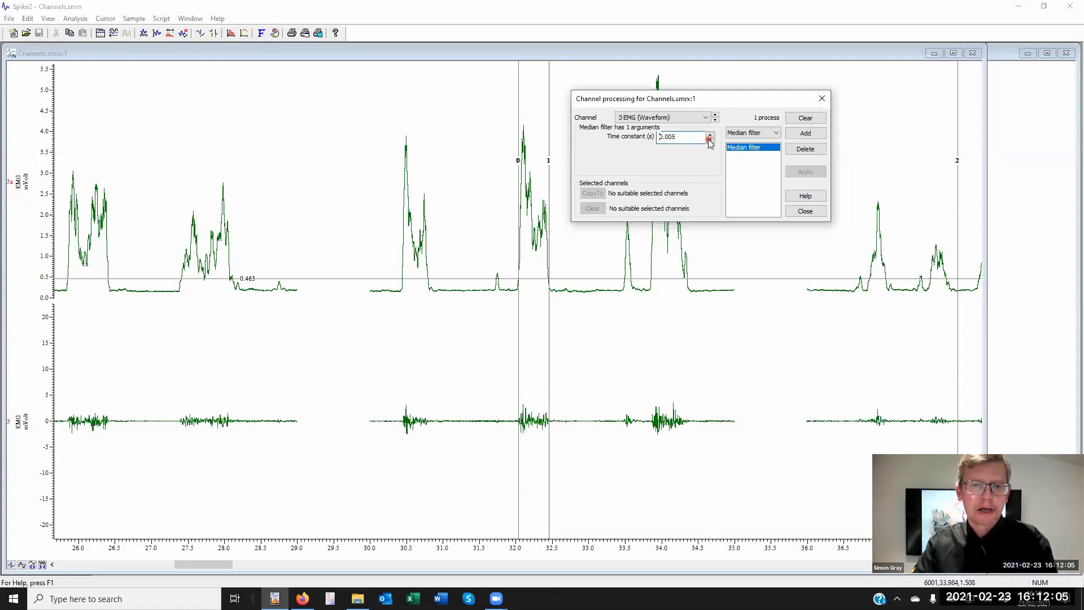
{"action": "left_click", "coordinate": [710, 140]}
{"action": "left_click", "coordinate": [710, 140]}
{"action": "left_click", "coordinate": [710, 141]}
{"action": "left_click", "coordinate": [710, 140]}
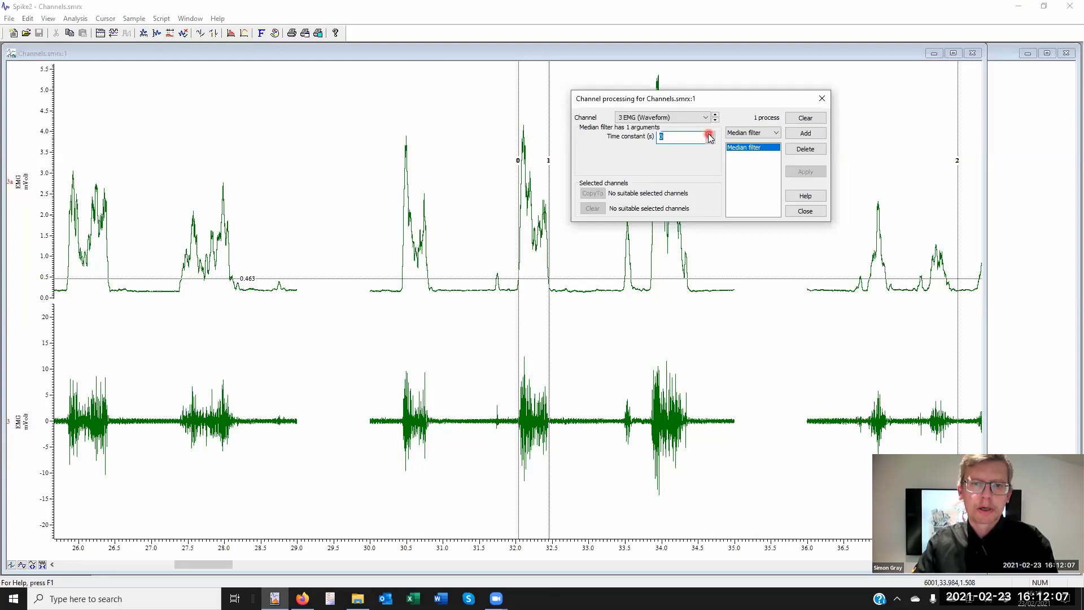
{"action": "left_click", "coordinate": [709, 136]}
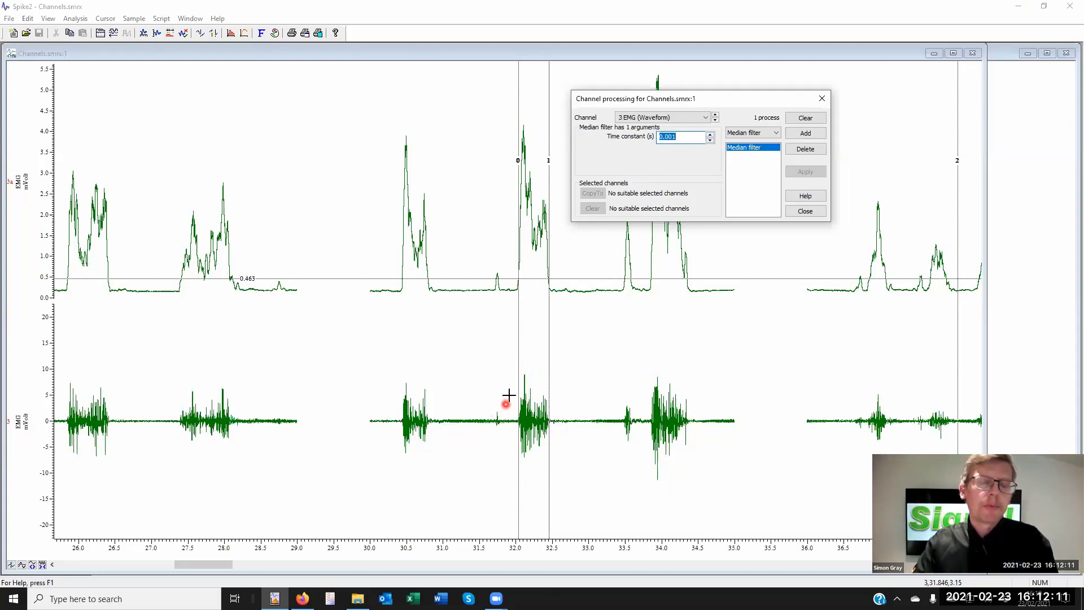
Try median filter time constants of 0.005 and 0.001 seconds, and clear all processing from channel 3 EMG.
{"action": "left_click", "coordinate": [710, 135]}
{"action": "left_click", "coordinate": [710, 135]}
{"action": "left_click", "coordinate": [710, 135]}
{"action": "left_click", "coordinate": [710, 135]}
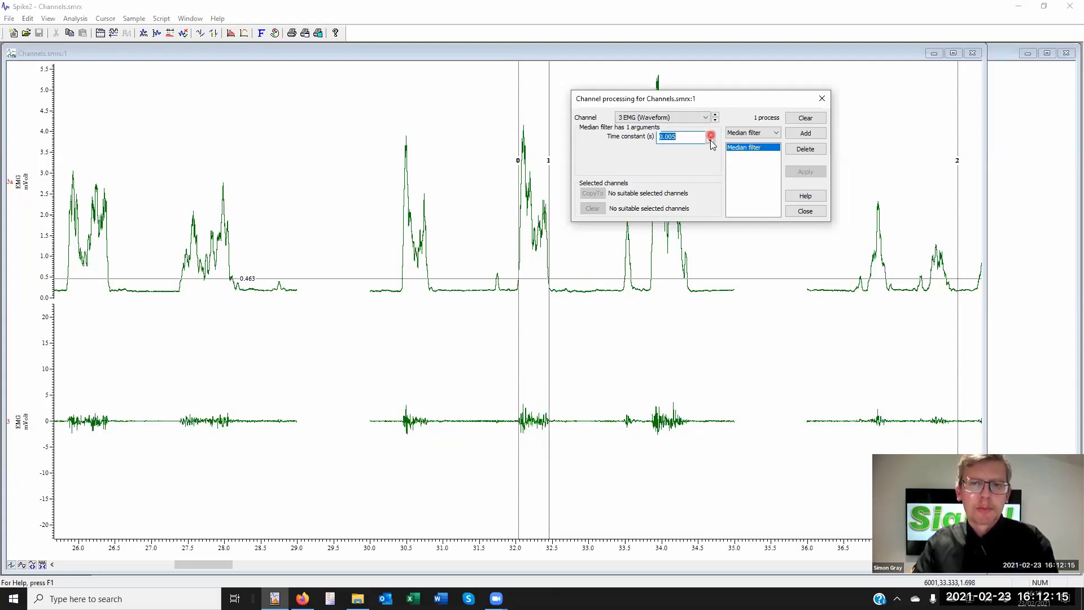
{"action": "left_click", "coordinate": [710, 140]}
{"action": "left_click", "coordinate": [711, 140]}
{"action": "left_click", "coordinate": [711, 140]}
{"action": "left_click", "coordinate": [711, 139]}
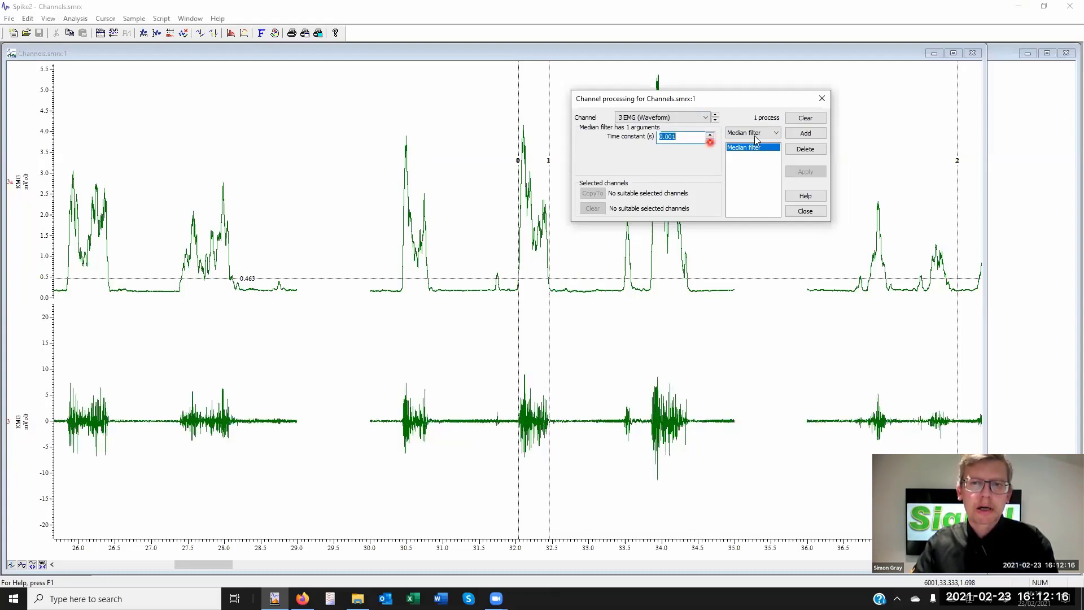
{"action": "left_click", "coordinate": [806, 118]}
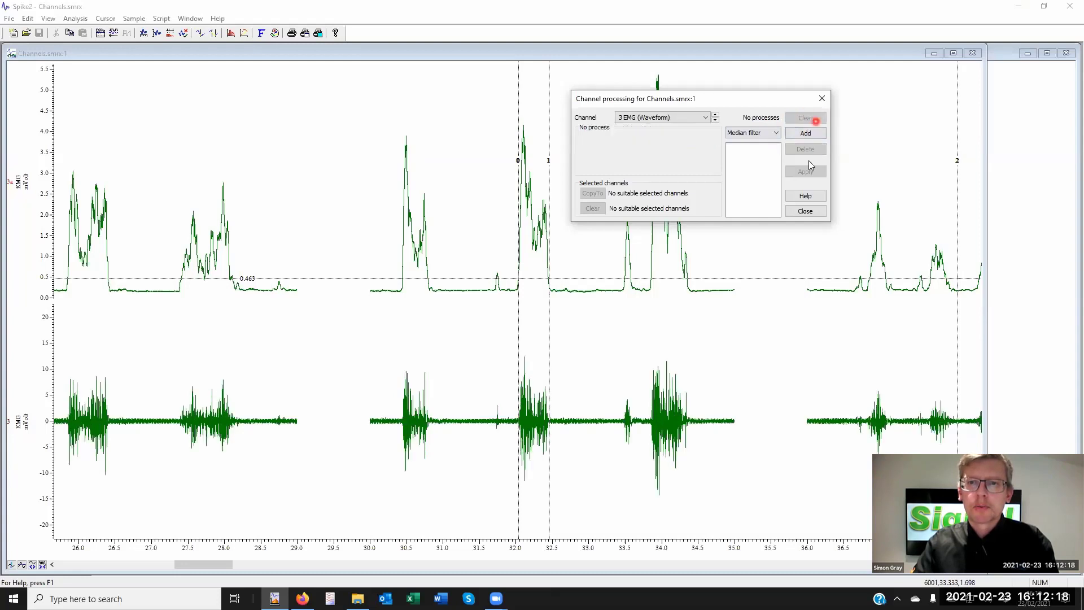
{"action": "left_click", "coordinate": [795, 211]}
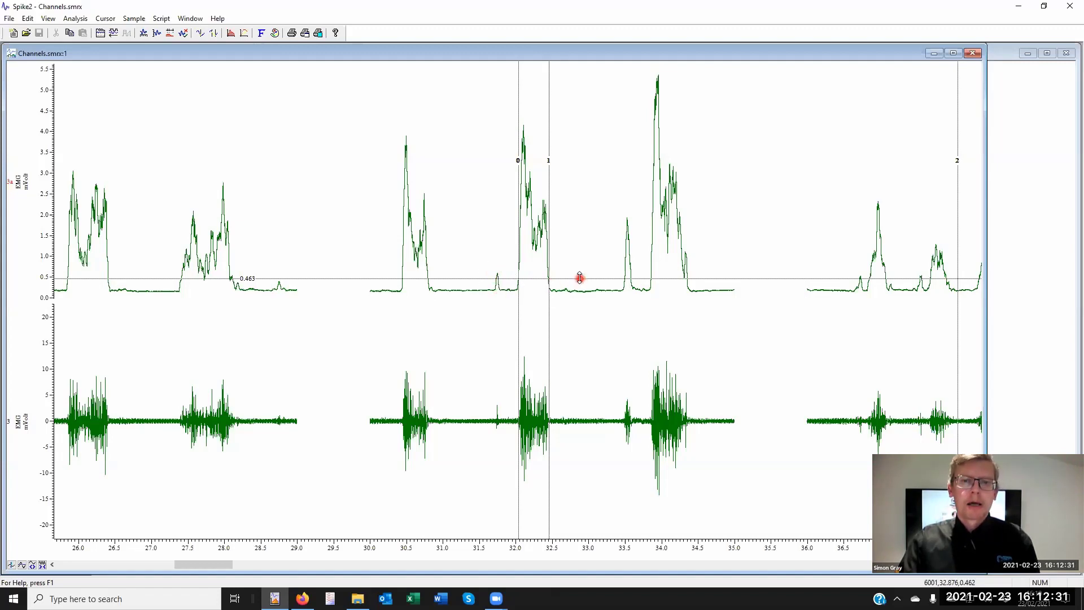
Lower the horizontal cursor on channel 3a to about 0.34 and set Cursor 0's delay after level crossing to 0.
{"action": "left_click_drag", "start_coordinate": [579, 277], "coordinate": [583, 283]}
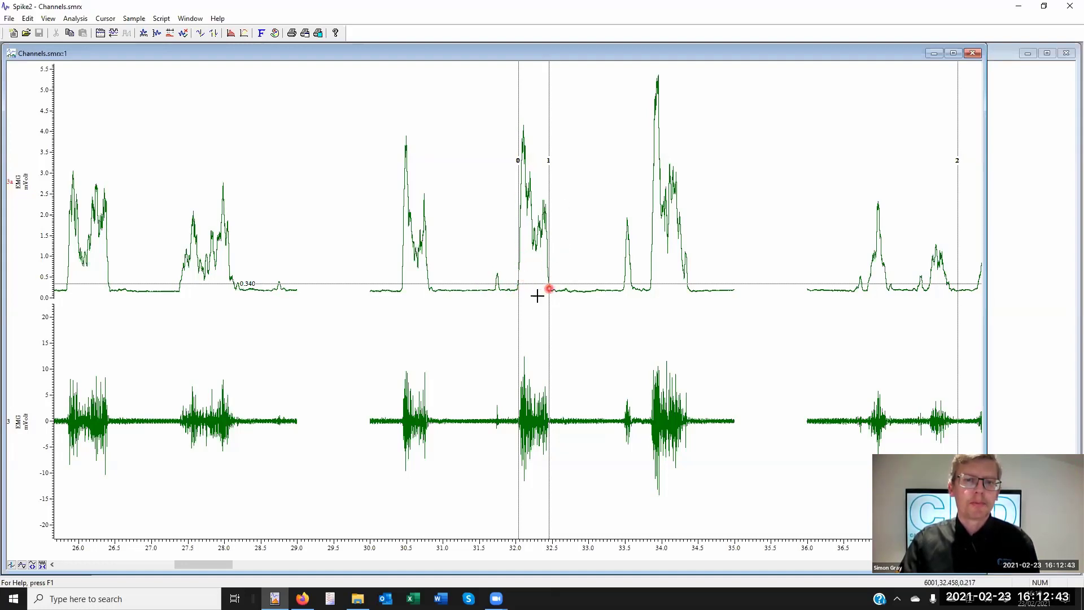
{"action": "right_click", "coordinate": [521, 225]}
{"action": "mouse_move", "coordinate": [600, 231]}
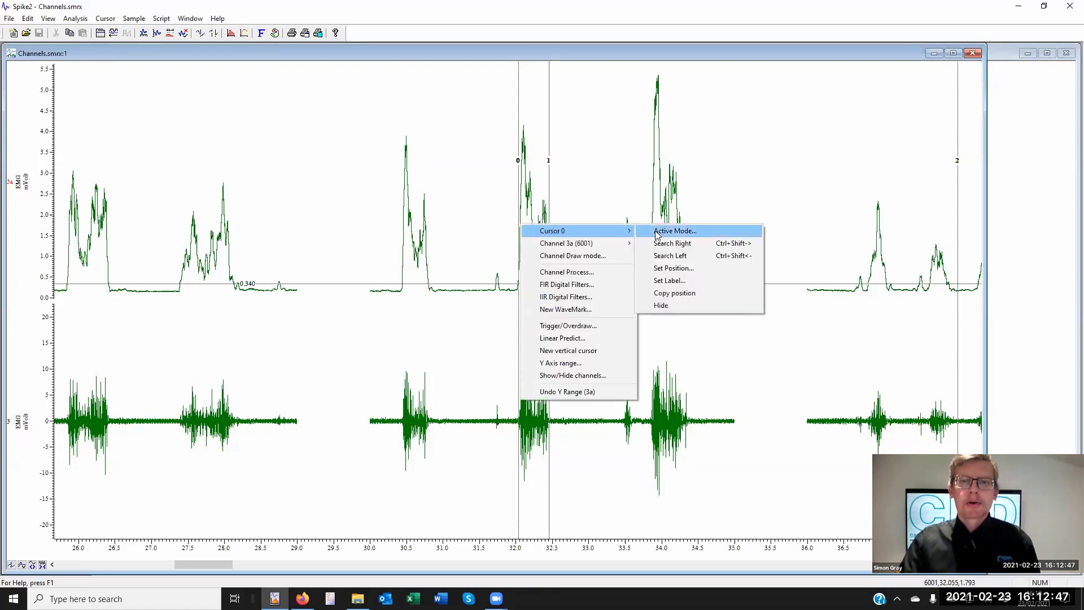
{"action": "left_click", "coordinate": [659, 234]}
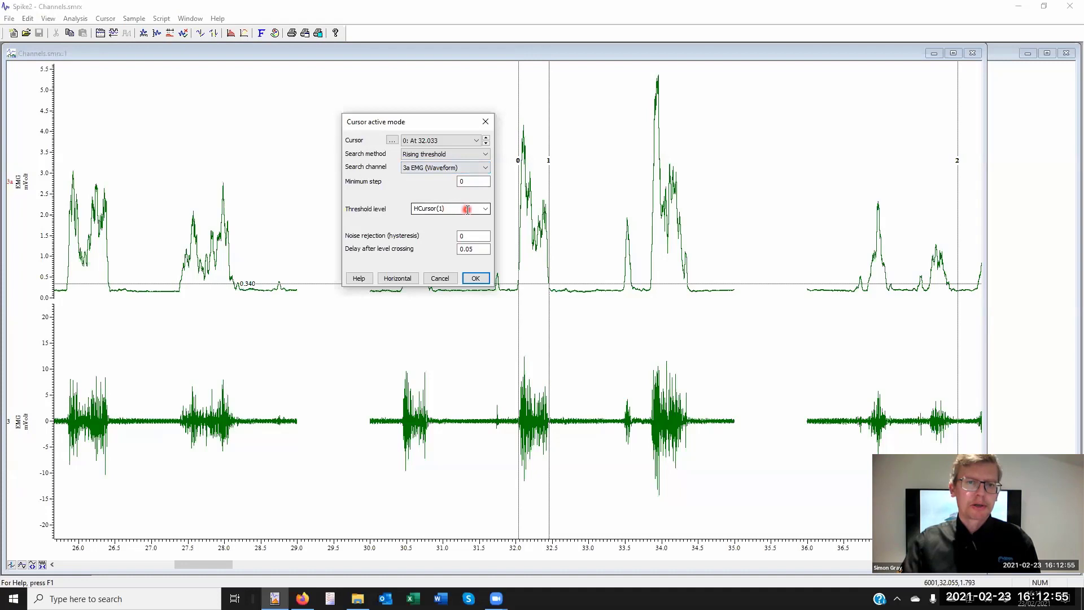
{"action": "double_click", "coordinate": [480, 248]}
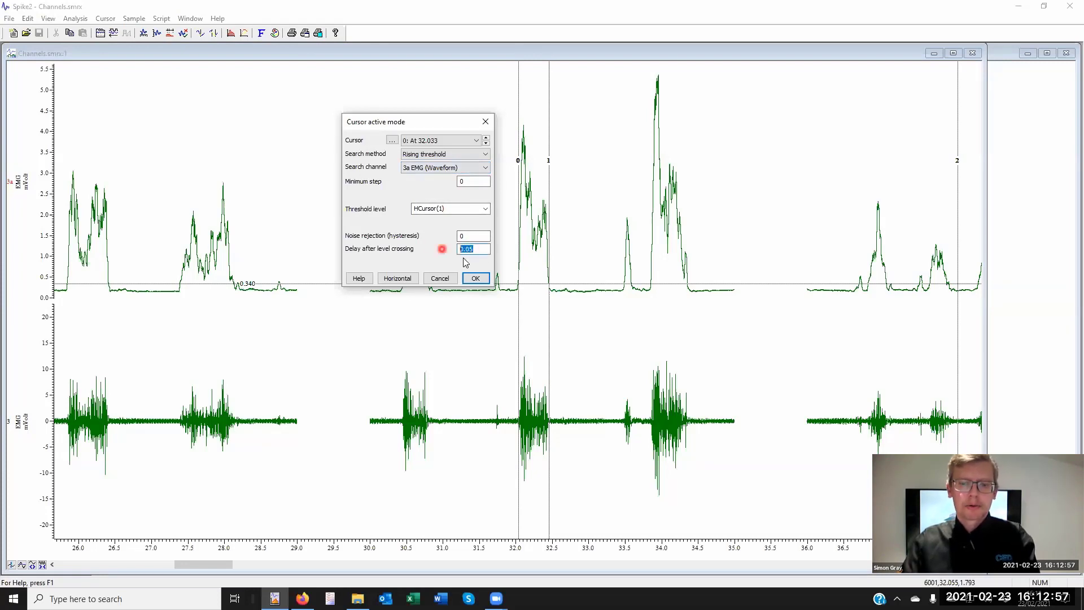
{"action": "type", "text": "0"}
{"action": "left_click", "coordinate": [476, 277]}
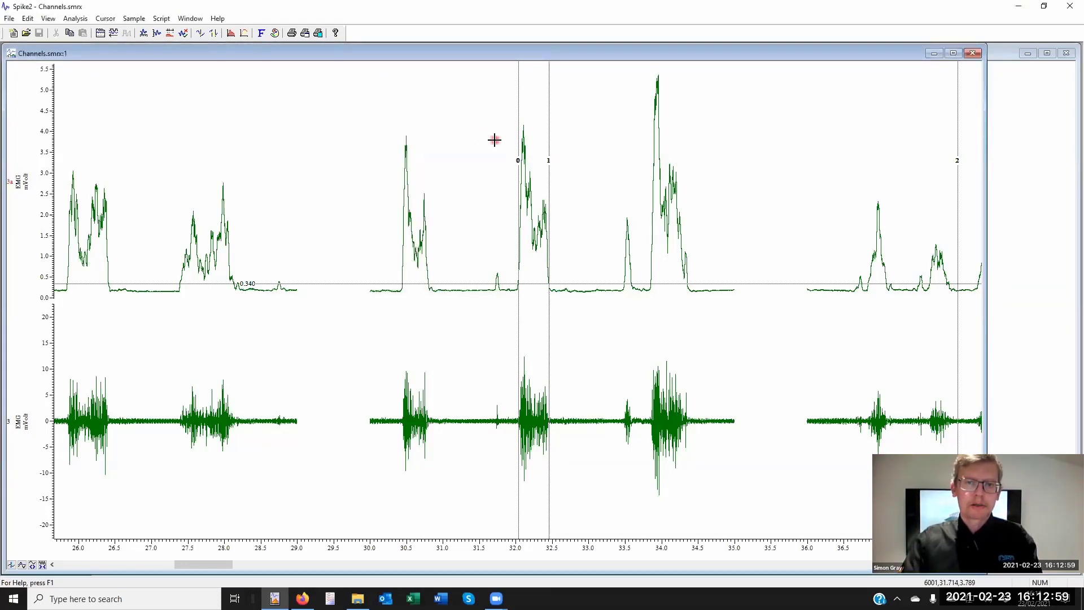
Move Cursor 0 back to about 30.1 seconds and search forward through two rising threshold crossings.
{"action": "left_click_drag", "start_coordinate": [518, 179], "coordinate": [382, 177]}
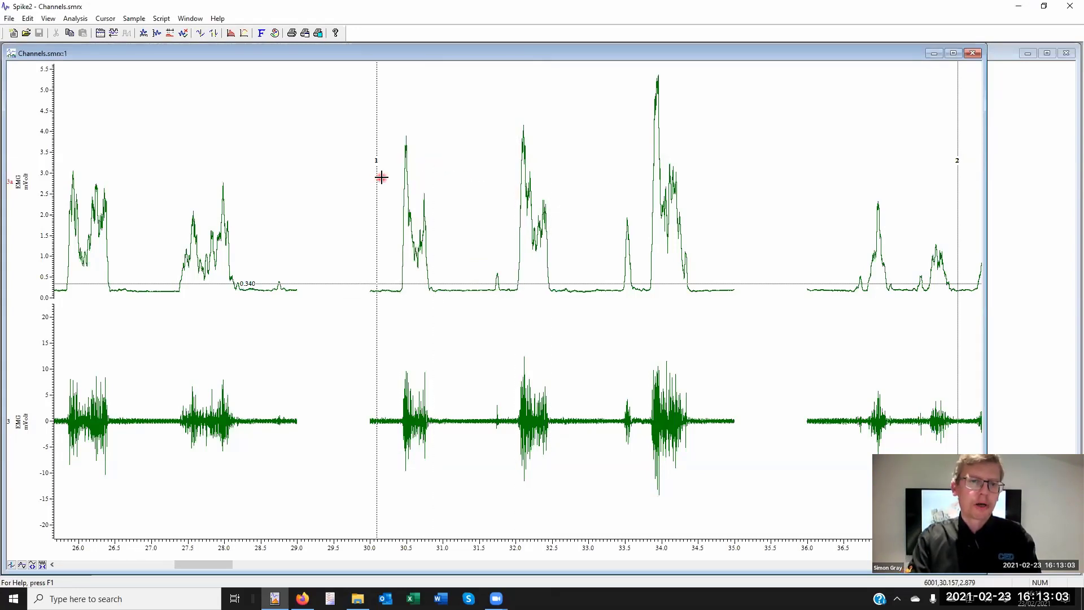
{"action": "key", "text": "ctrl+Right"}
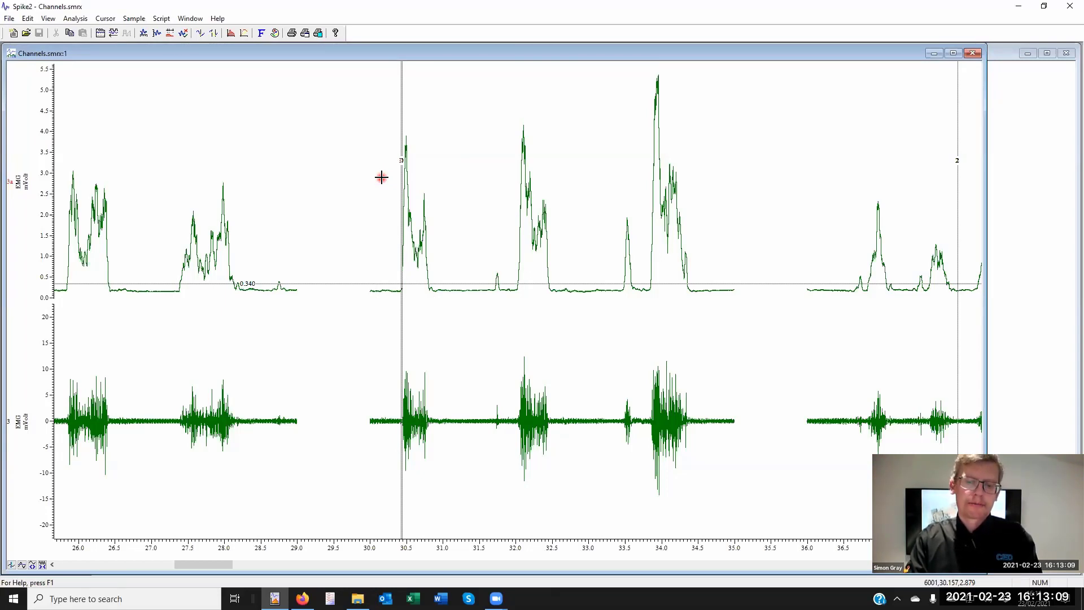
{"action": "key", "text": "ctrl+Right"}
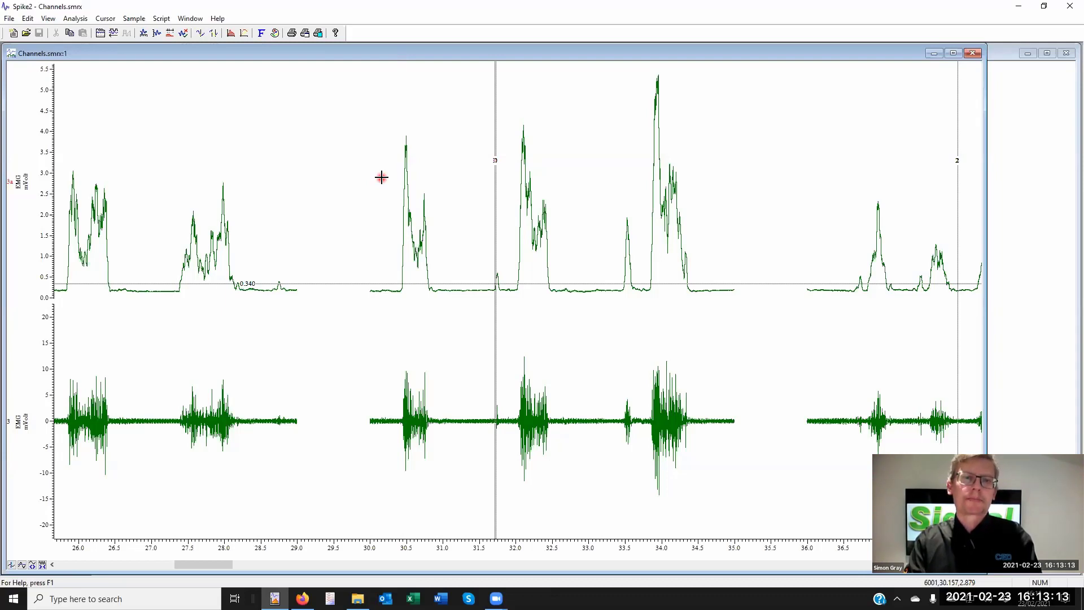
Move Cursor 1 to about 31.2 seconds, away from Cursor 0, and set Cursor 0's delay after level crossing to 0.05.
{"action": "left_click_drag", "start_coordinate": [495, 178], "coordinate": [459, 183]}
{"action": "right_click", "coordinate": [496, 178]}
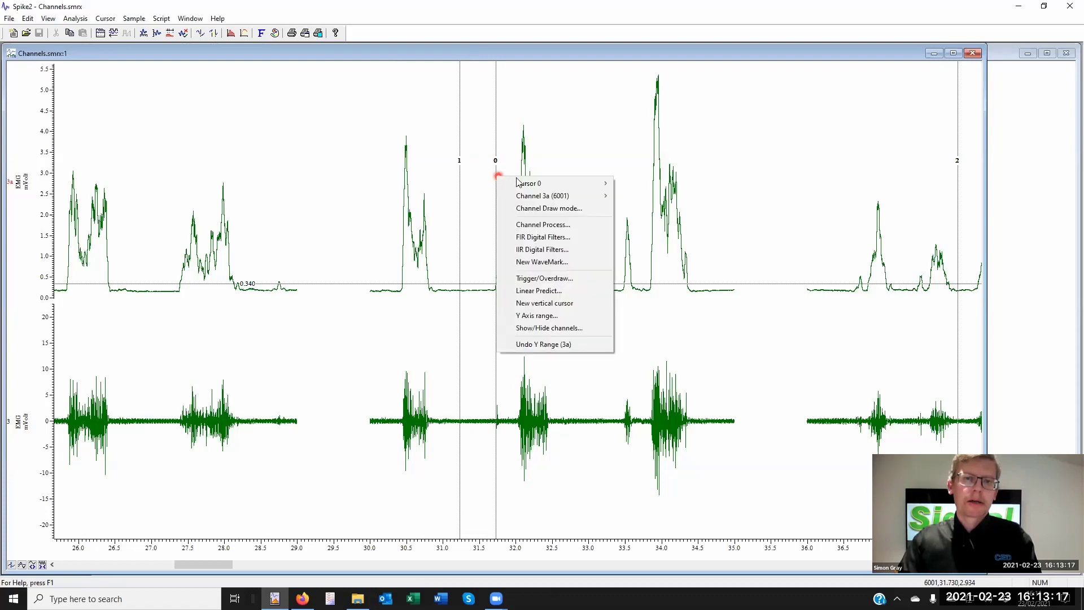
{"action": "mouse_move", "coordinate": [553, 184]}
{"action": "left_click", "coordinate": [677, 189]}
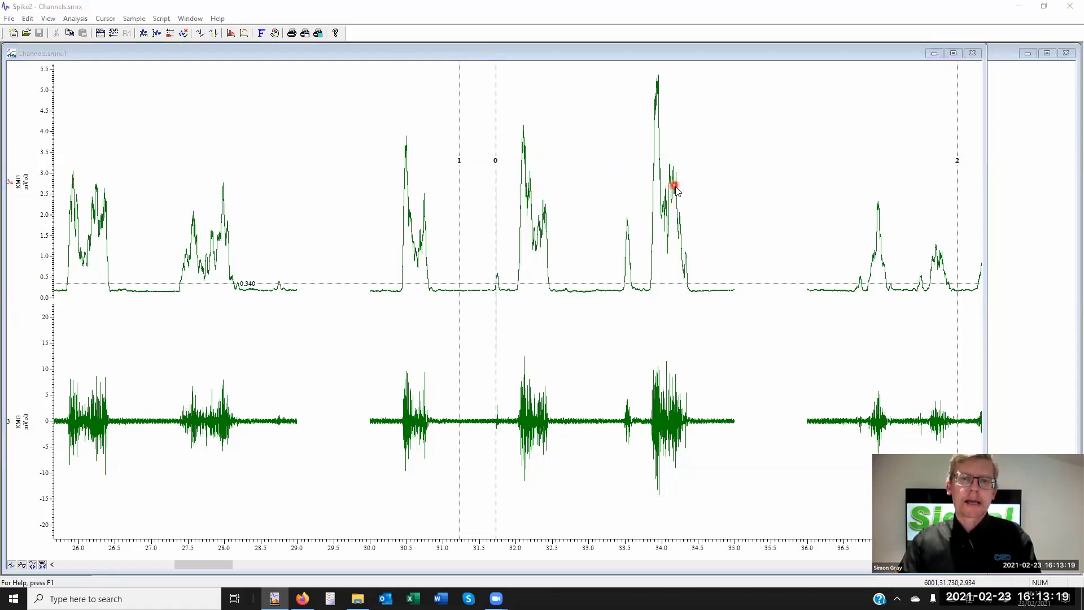
{"action": "left_click", "coordinate": [478, 249]}
{"action": "left_click", "coordinate": [478, 249]}
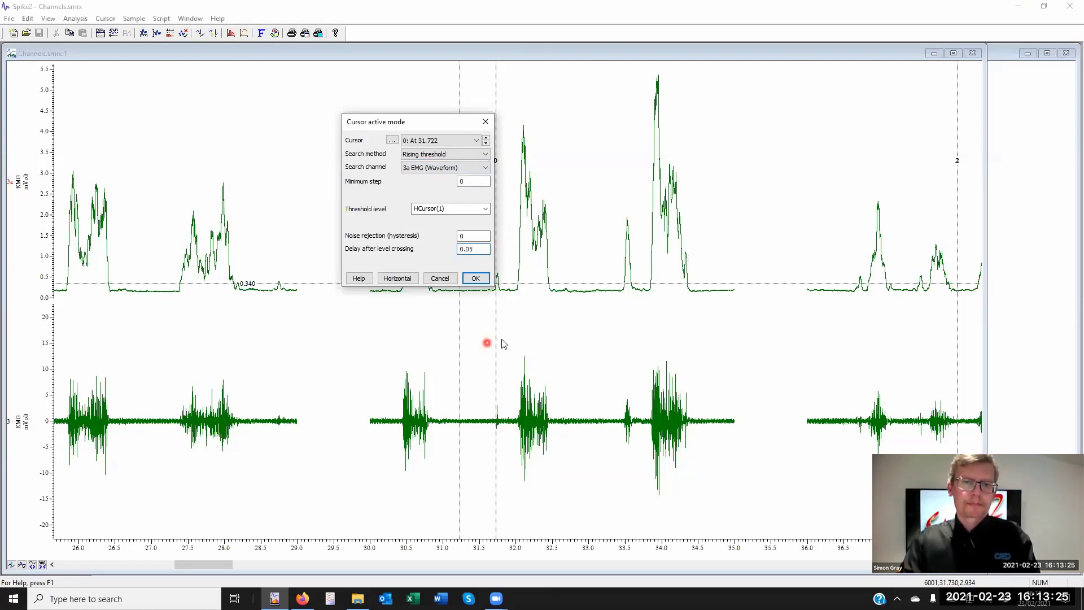
{"action": "left_click", "coordinate": [474, 279]}
Move Cursor 0 back to about 29.9 seconds and search forward to test the delayed rising threshold detection.
{"action": "left_click_drag", "start_coordinate": [496, 225], "coordinate": [363, 227]}
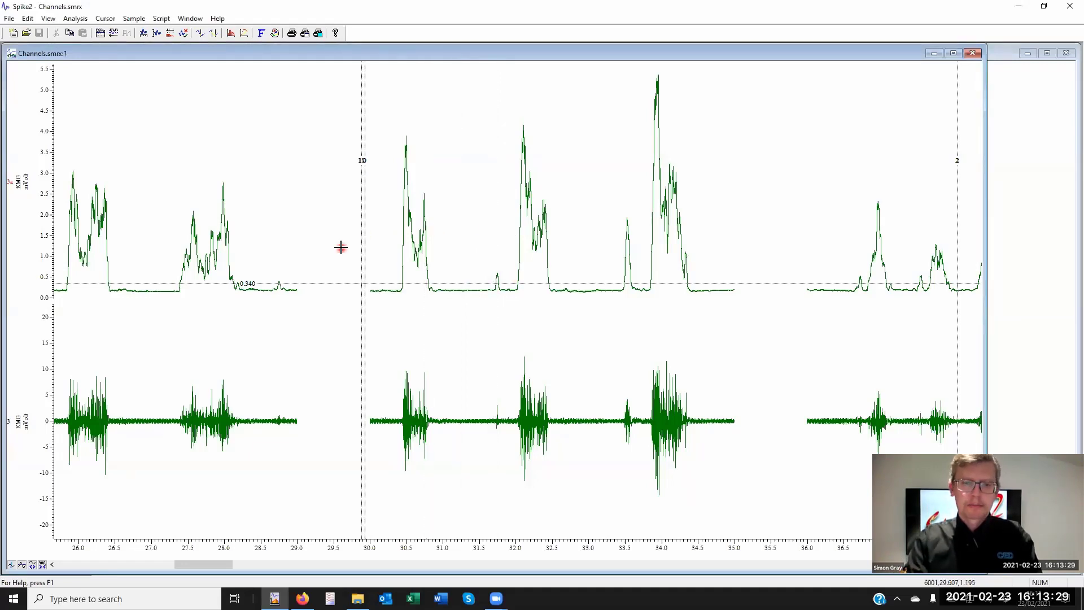
{"action": "key", "text": "ctrl+shift+Right"}
{"action": "key", "text": "ctrl+shift+Right"}
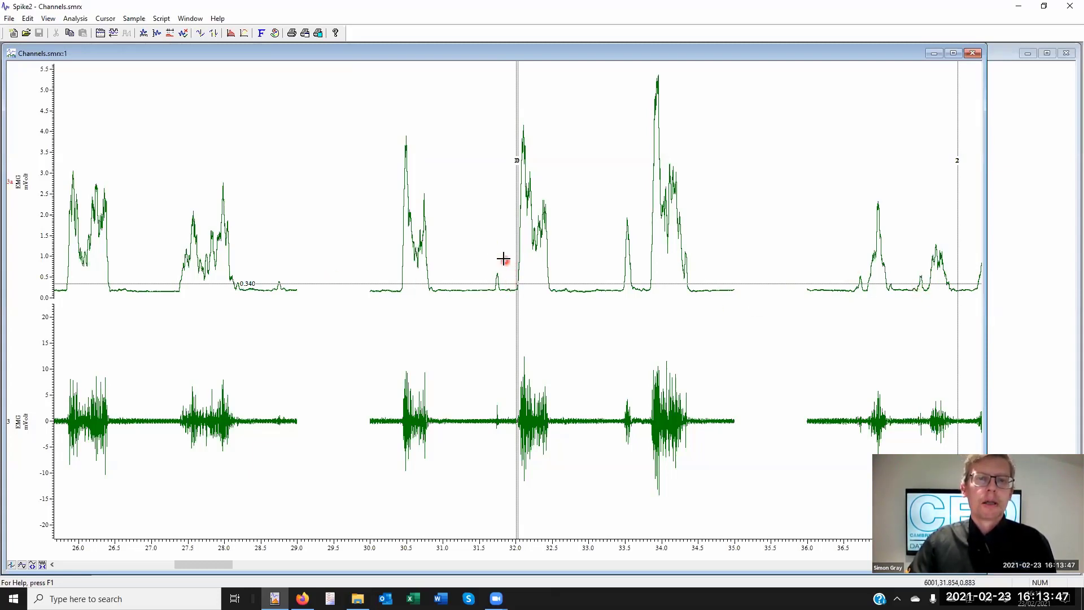
Set Cursor 1's slope percentage to 30 for its active search on channel 3a around the burst onset near 32 seconds.
{"action": "left_click_drag", "start_coordinate": [503, 258], "coordinate": [543, 257]}
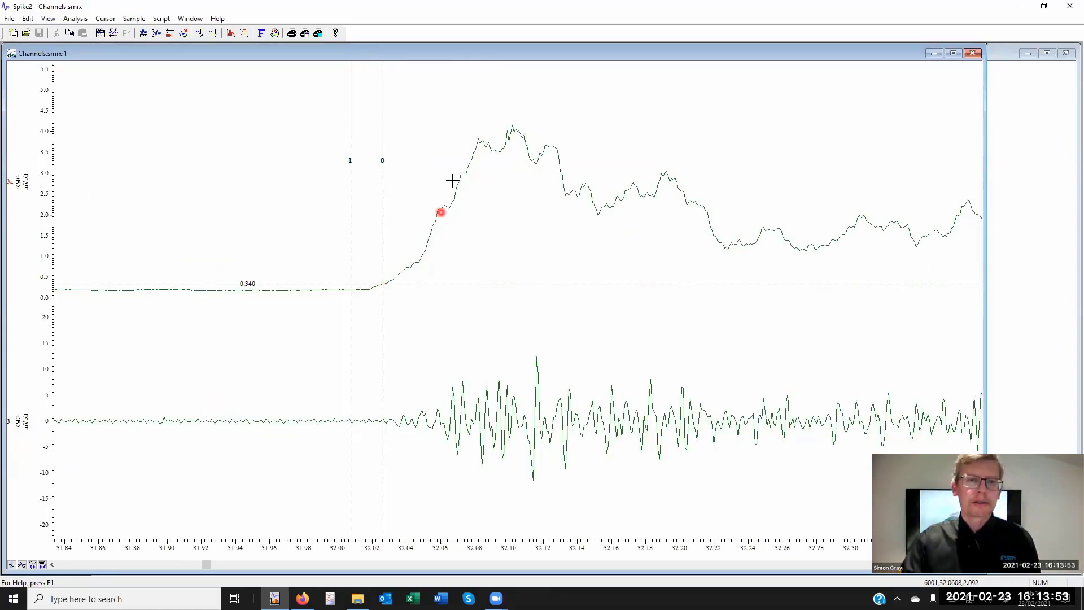
{"action": "right_click", "coordinate": [353, 209]}
{"action": "mouse_move", "coordinate": [462, 217]}
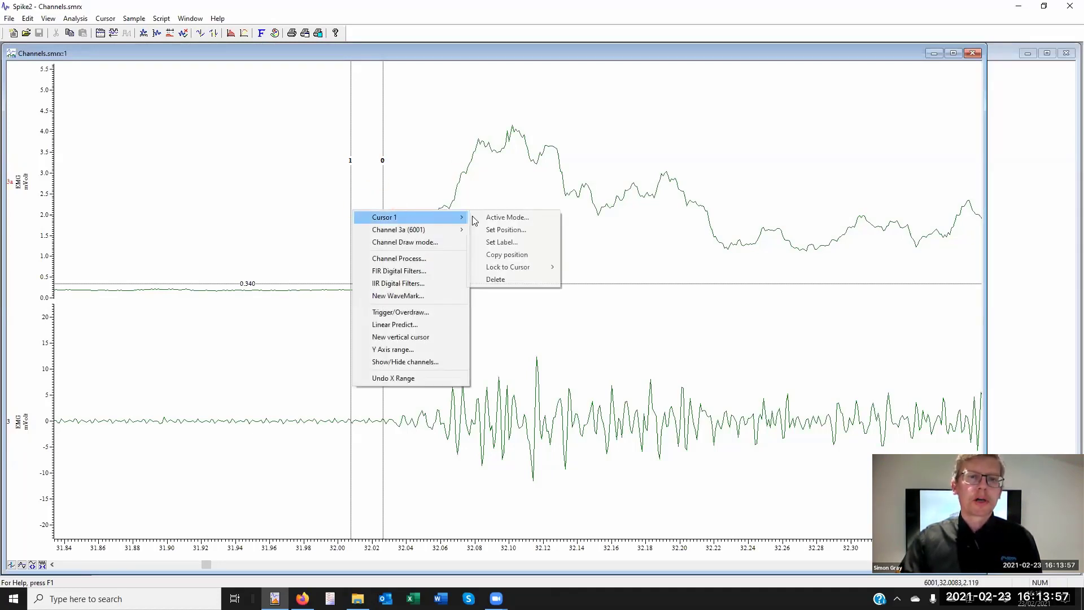
{"action": "left_click", "coordinate": [500, 217]}
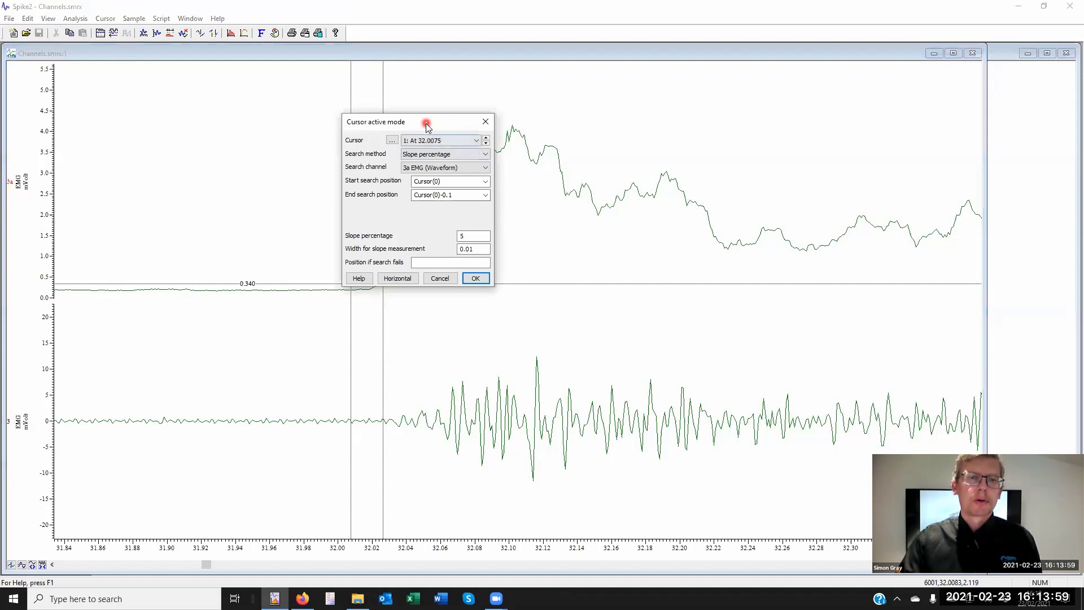
{"action": "left_click_drag", "start_coordinate": [426, 123], "coordinate": [526, 96]}
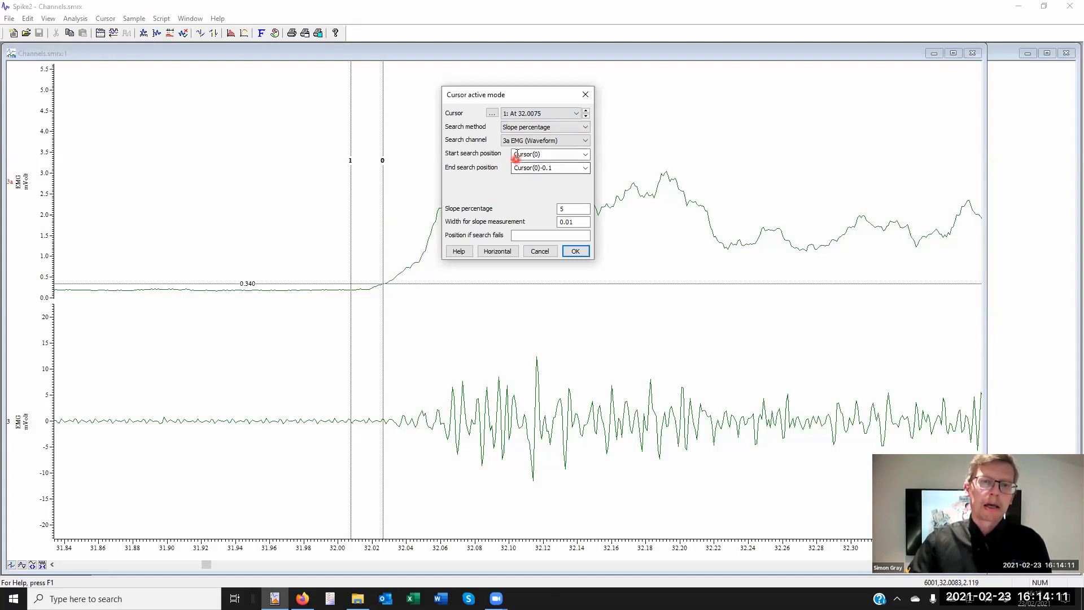
{"action": "left_click", "coordinate": [577, 212]}
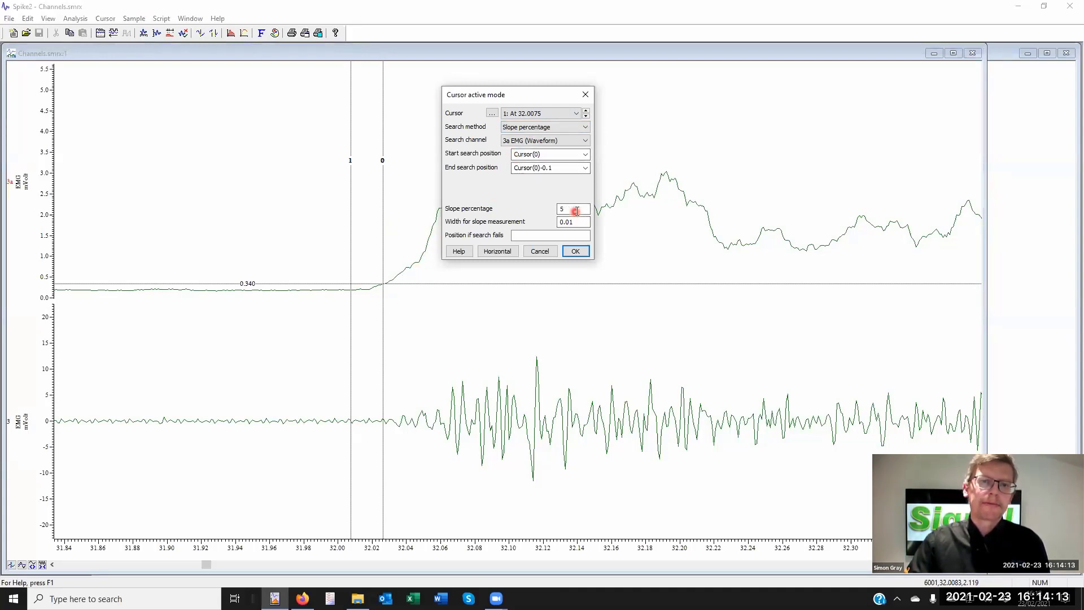
{"action": "left_click_drag", "start_coordinate": [576, 212], "coordinate": [462, 221]}
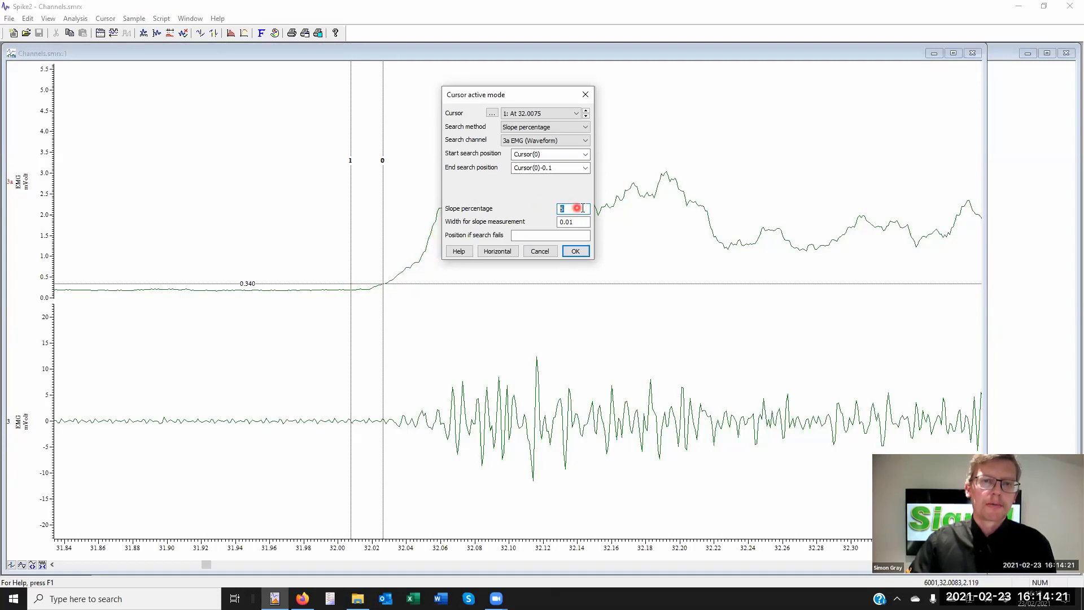
{"action": "type", "text": "30"}
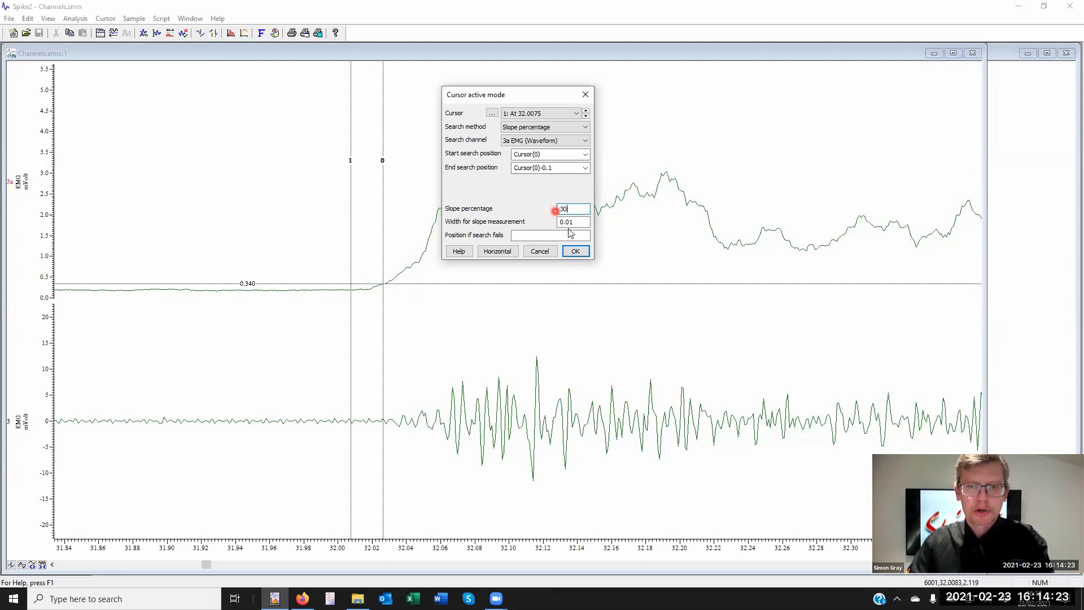
{"action": "left_click", "coordinate": [576, 252]}
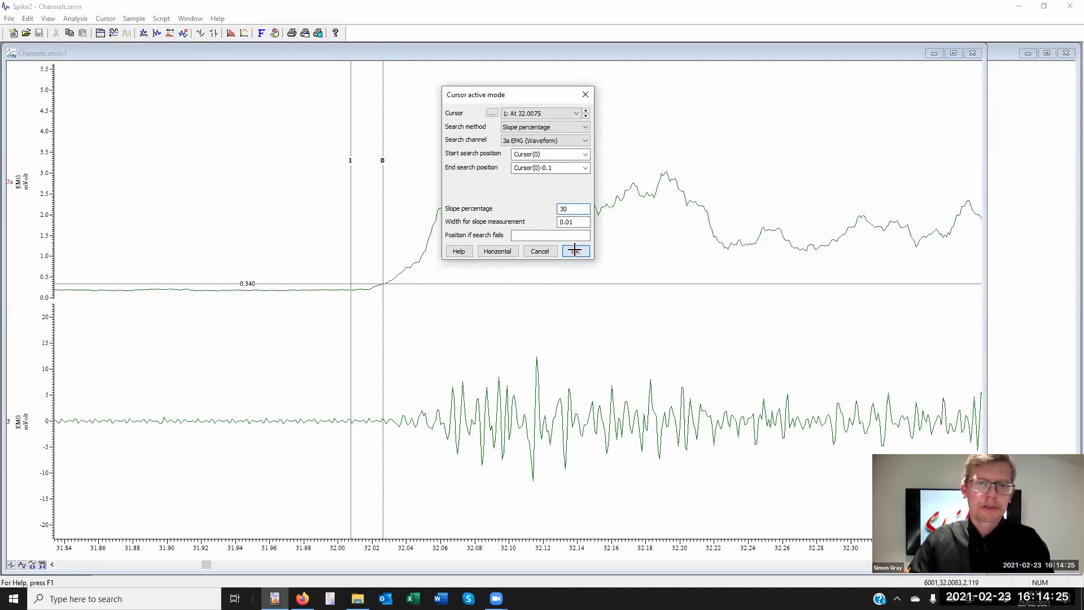
Test Cursor 1's slope search by moving Cursor 0 up the burst's rising edge to about 32.05 seconds and back to about 32.03.
{"action": "left_click_drag", "start_coordinate": [386, 173], "coordinate": [426, 155]}
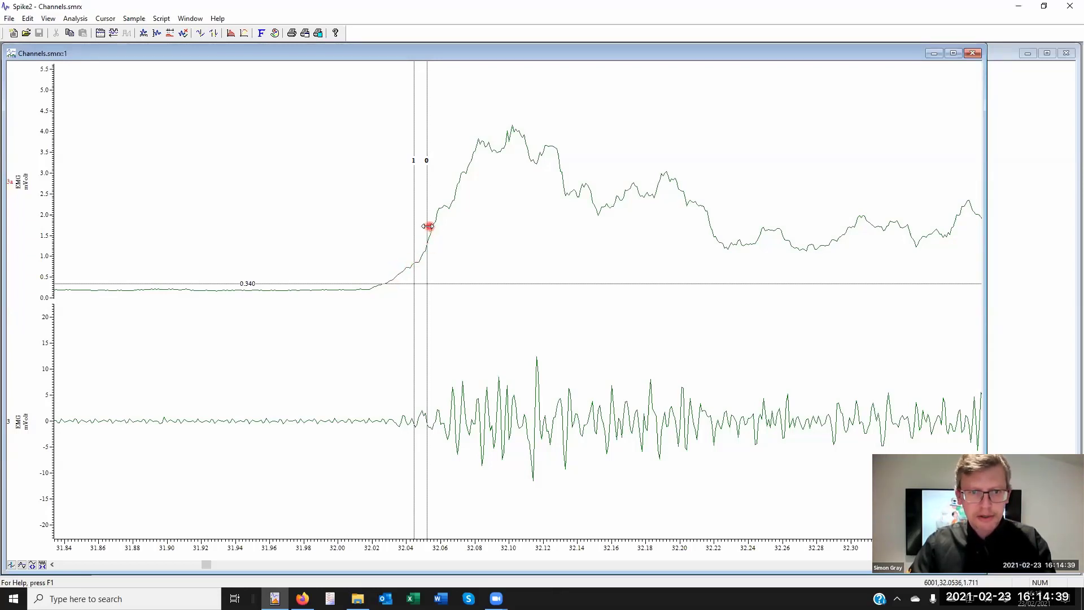
{"action": "left_click_drag", "start_coordinate": [427, 227], "coordinate": [391, 245]}
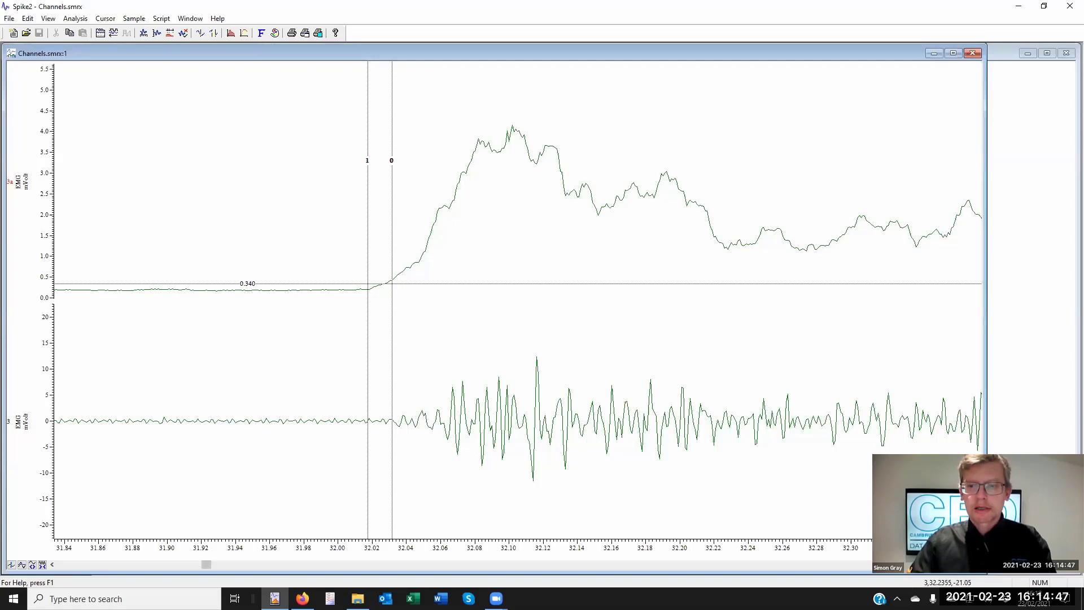
Bring Cursor 2 into the EMG view and place it just after the burst, at about 32.65 seconds.
{"action": "left_click_drag", "start_coordinate": [765, 557], "coordinate": [545, 559]}
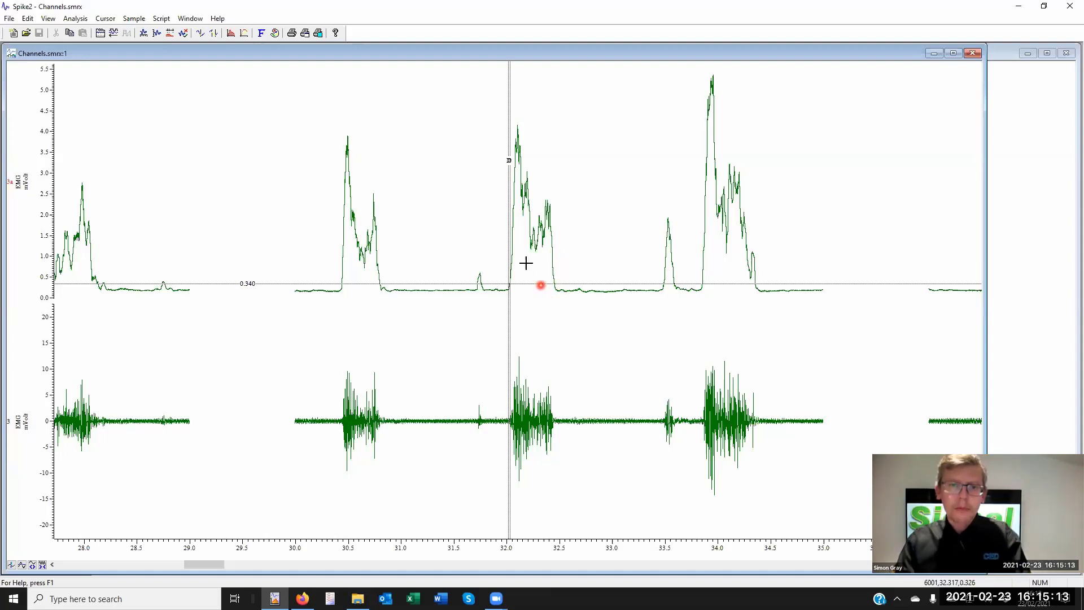
{"action": "left_click", "coordinate": [601, 238]}
{"action": "key", "text": "ctrl+2"}
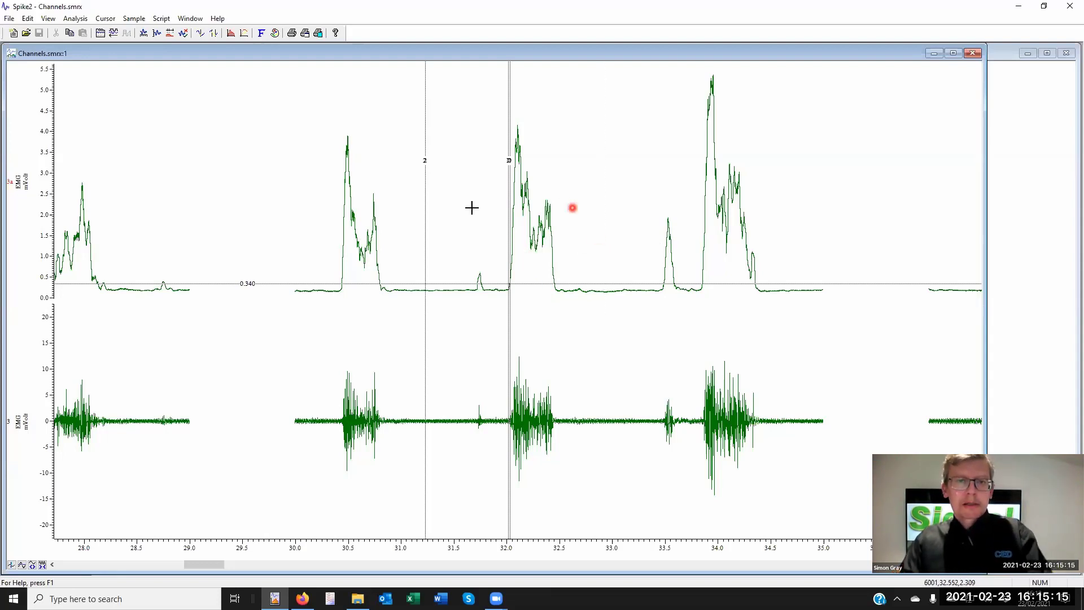
{"action": "left_click_drag", "start_coordinate": [424, 223], "coordinate": [622, 194]}
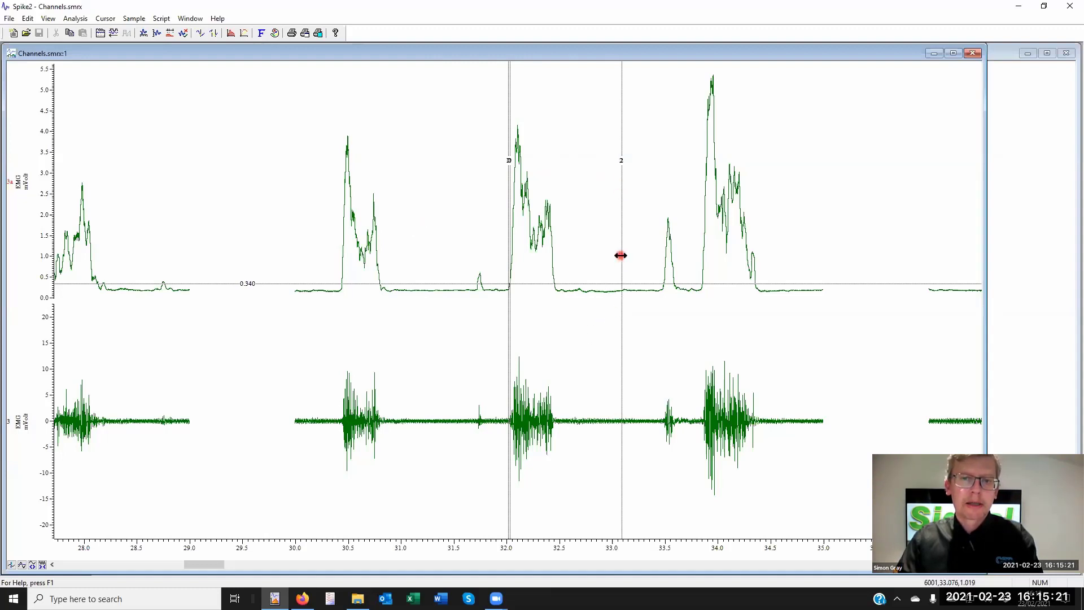
{"action": "left_click_drag", "start_coordinate": [620, 255], "coordinate": [574, 263]}
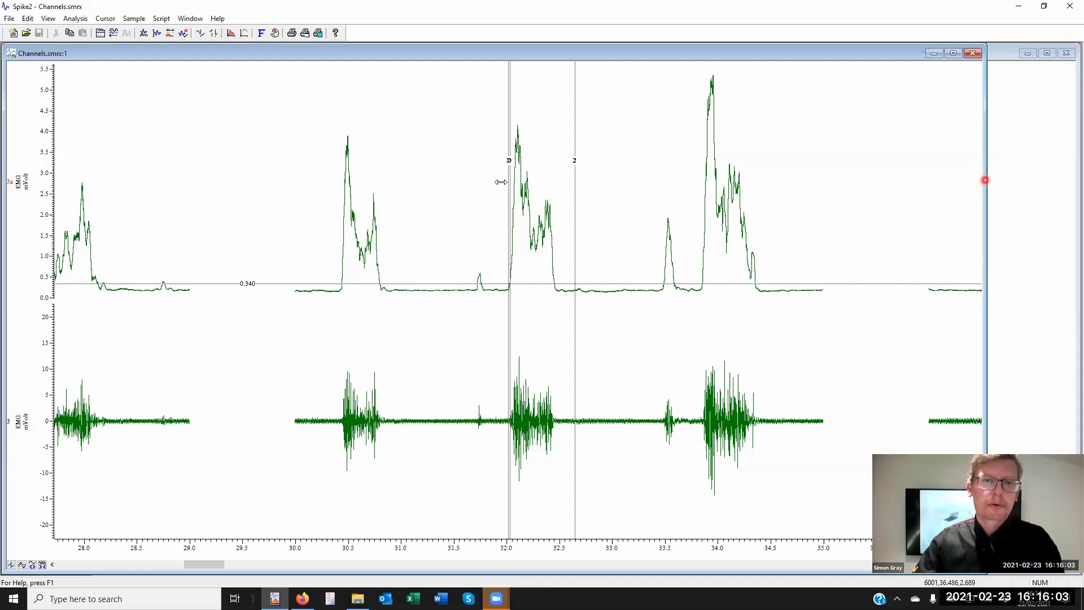
Narrow the EMG window to uncover the second Channels.smrx view, and close all of the file's views using the Close All and Link option.
{"action": "left_click_drag", "start_coordinate": [985, 180], "coordinate": [503, 182]}
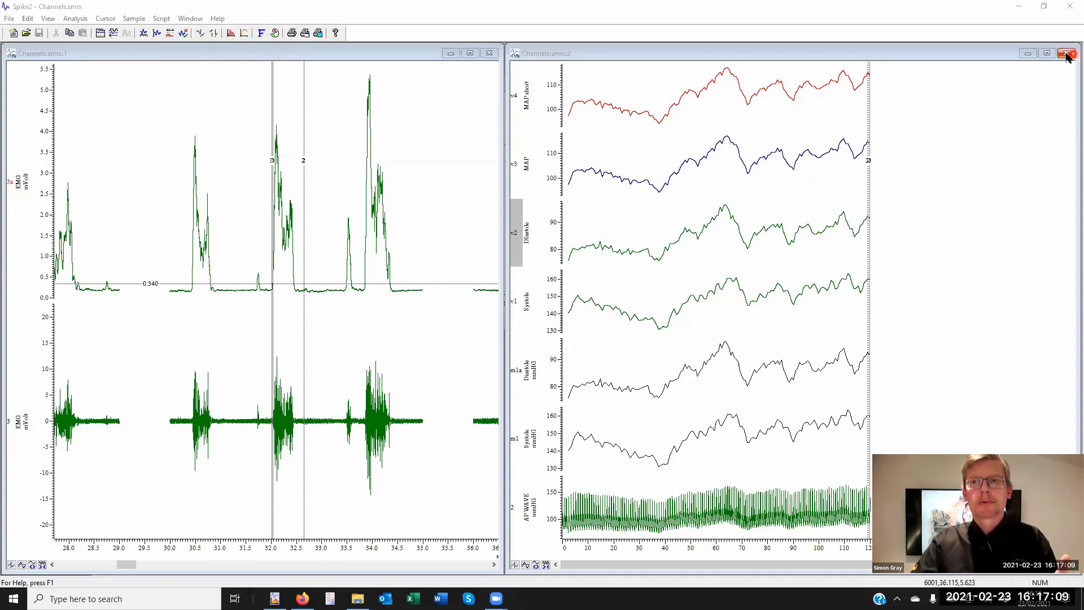
{"action": "left_click", "coordinate": [389, 52]}
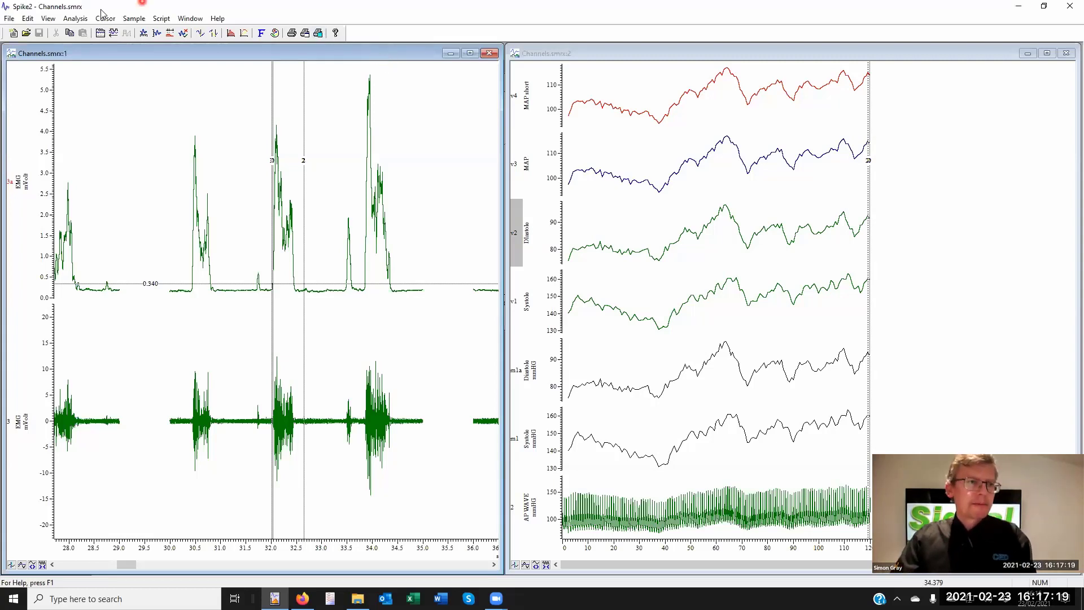
{"action": "left_click", "coordinate": [9, 18]}
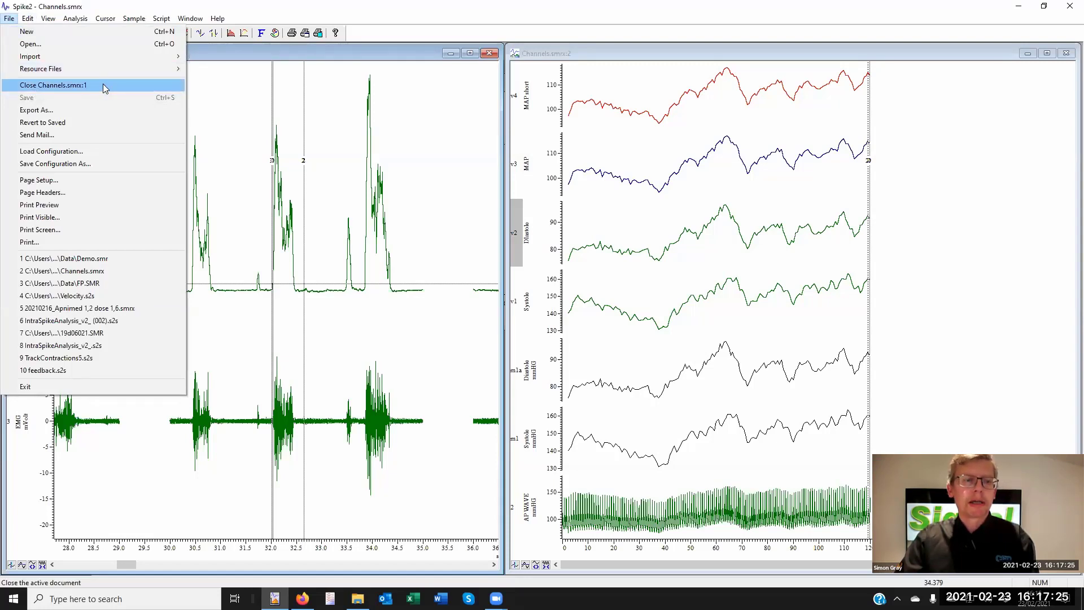
{"action": "left_click", "coordinate": [383, 9]}
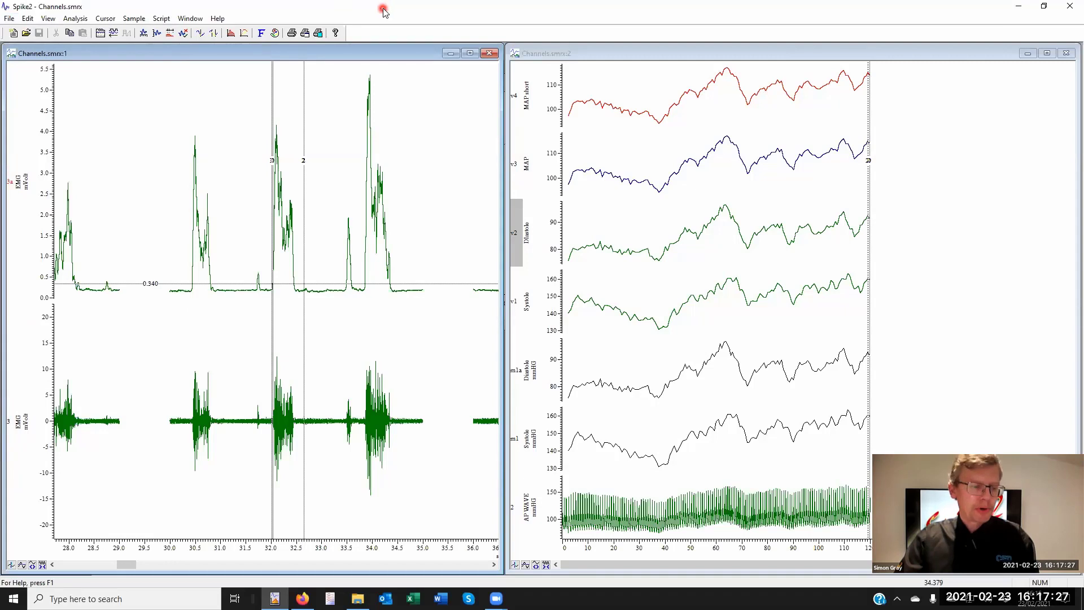
{"action": "left_click", "coordinate": [10, 19]}
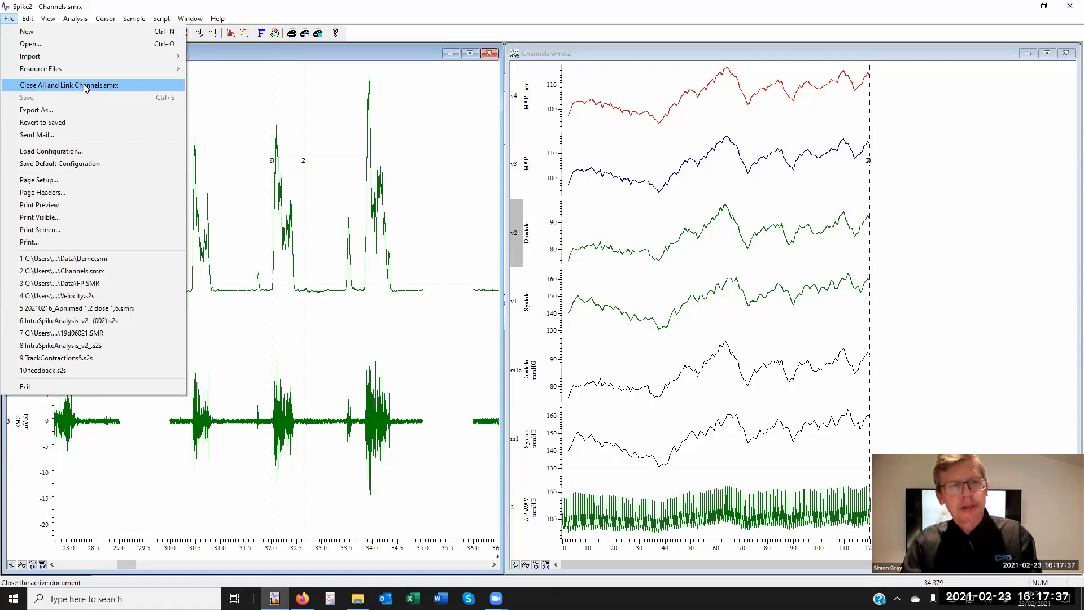
{"action": "left_click", "coordinate": [116, 84]}
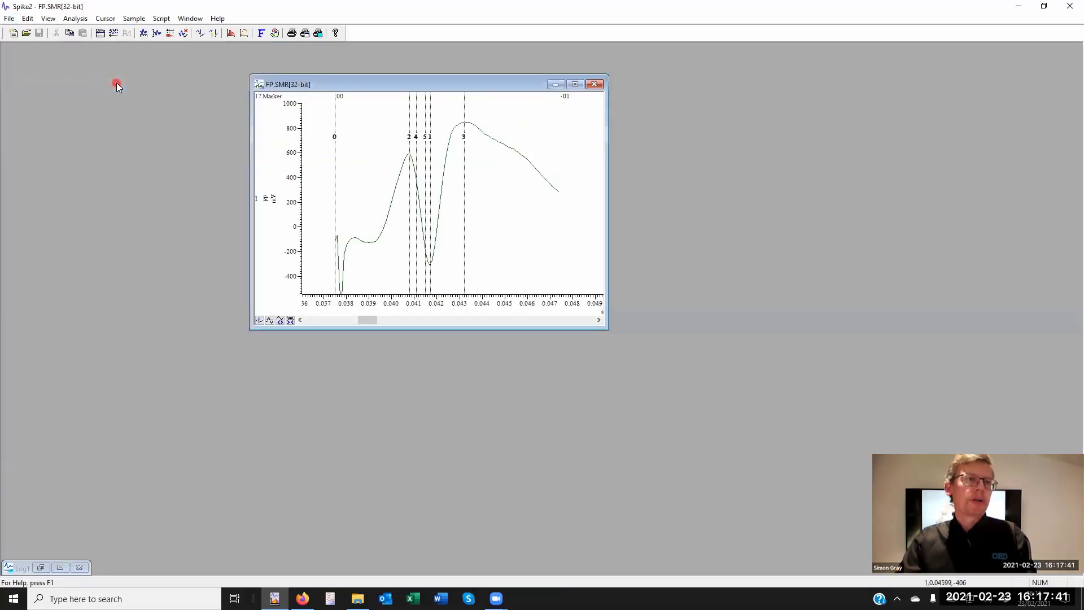
Reopen the recent file Channels.smrx, dismiss the resource file error, and close both of its views.
{"action": "left_click", "coordinate": [9, 19]}
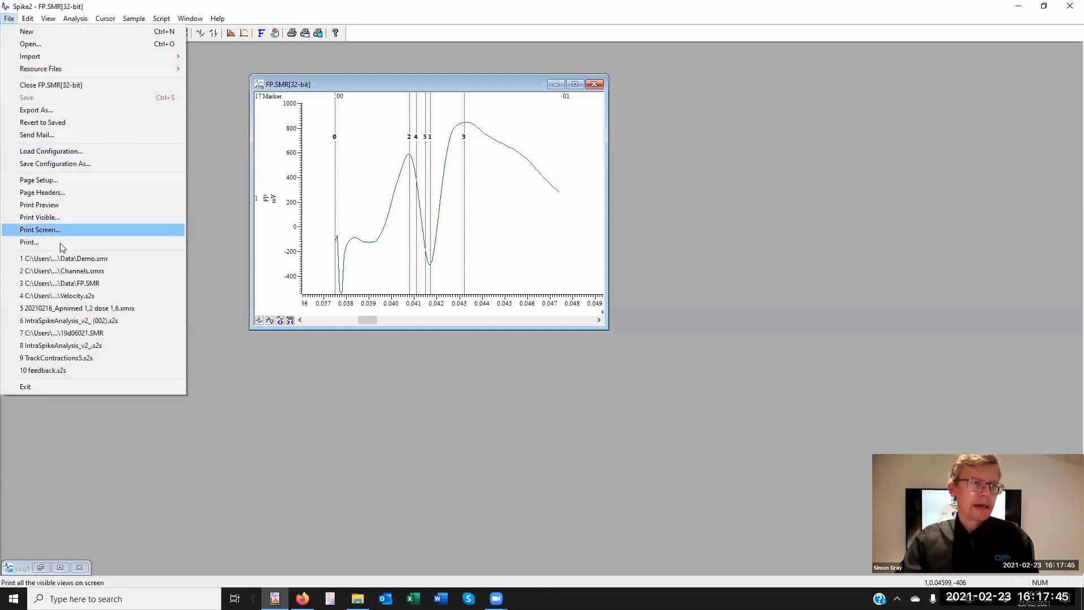
{"action": "left_click", "coordinate": [75, 273]}
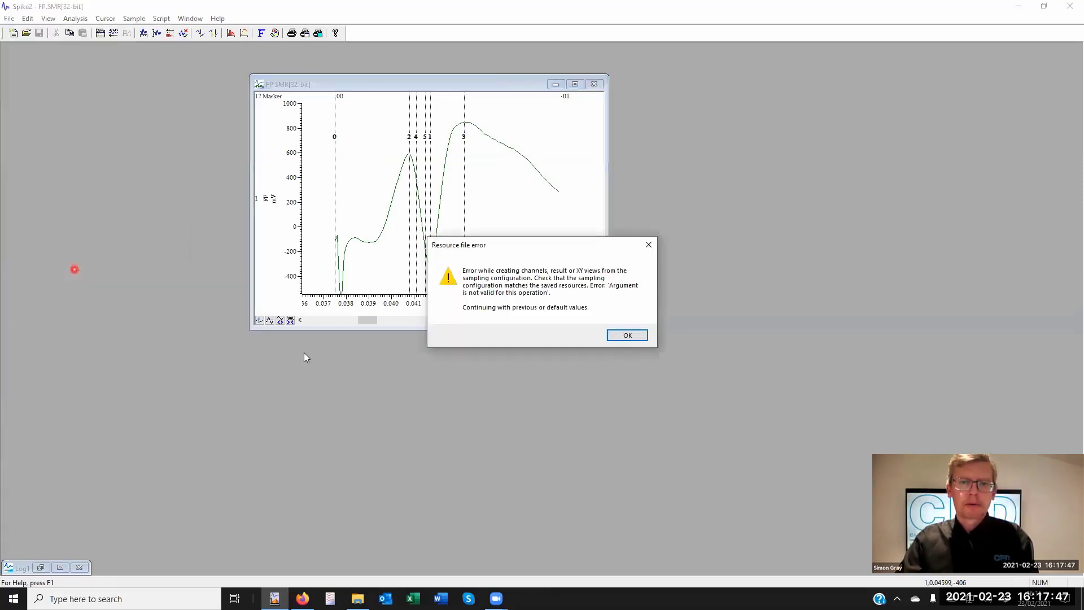
{"action": "left_click", "coordinate": [628, 335]}
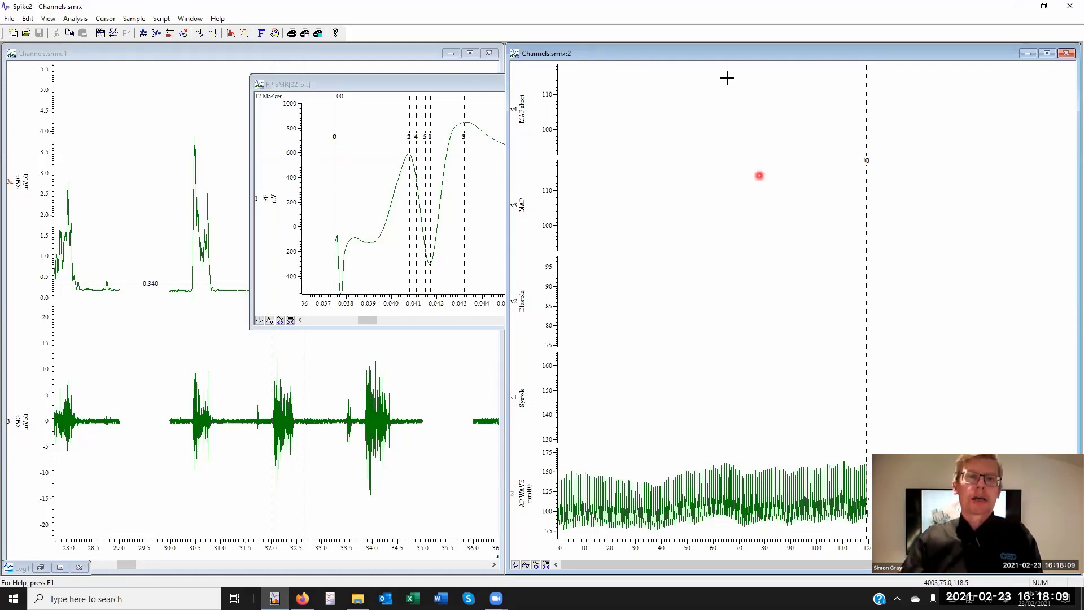
{"action": "left_click", "coordinate": [1066, 52]}
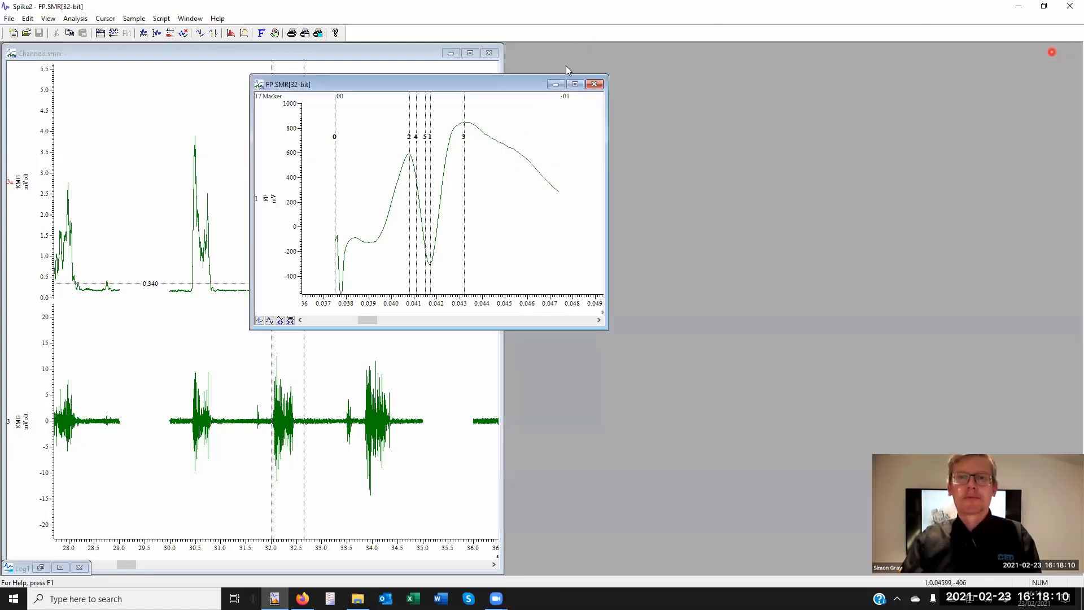
{"action": "left_click", "coordinate": [490, 53]}
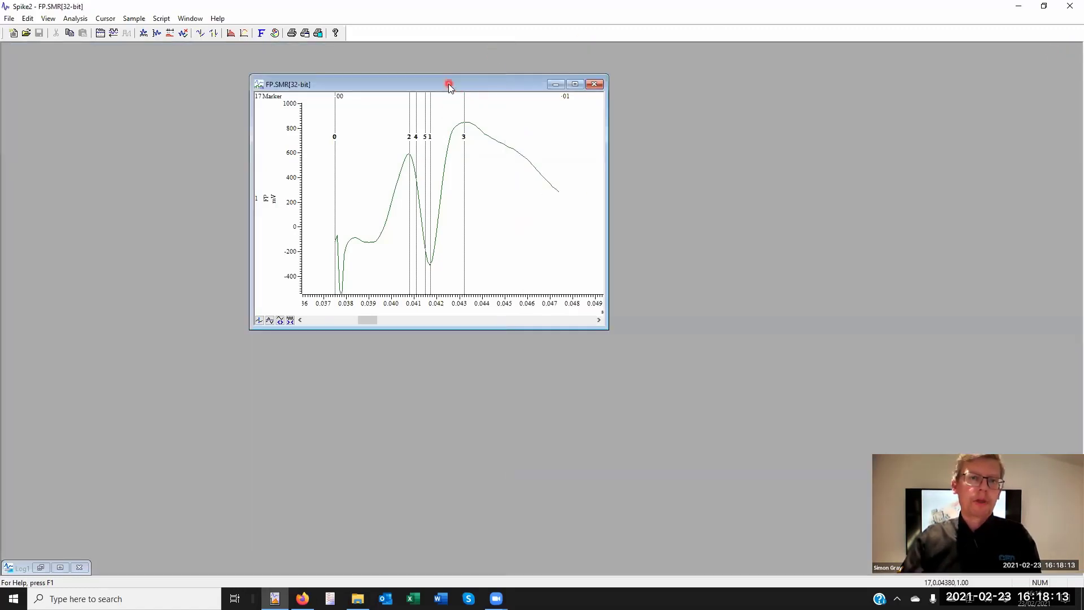
Enlarge and maximize the FP.SMR window.
{"action": "left_click_drag", "start_coordinate": [448, 84], "coordinate": [444, 82]}
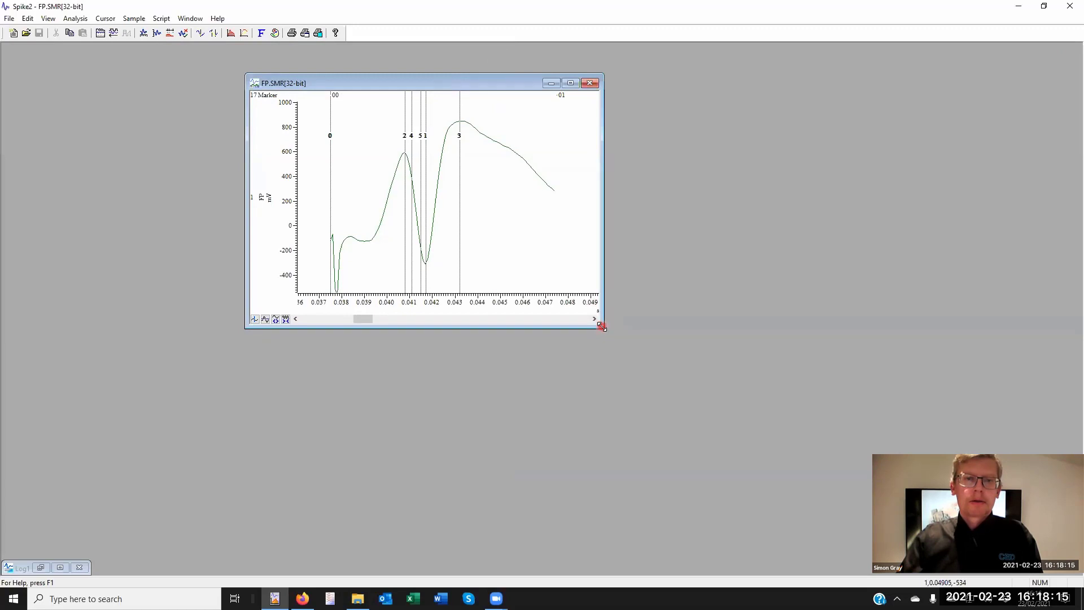
{"action": "left_click_drag", "start_coordinate": [602, 327], "coordinate": [936, 512]}
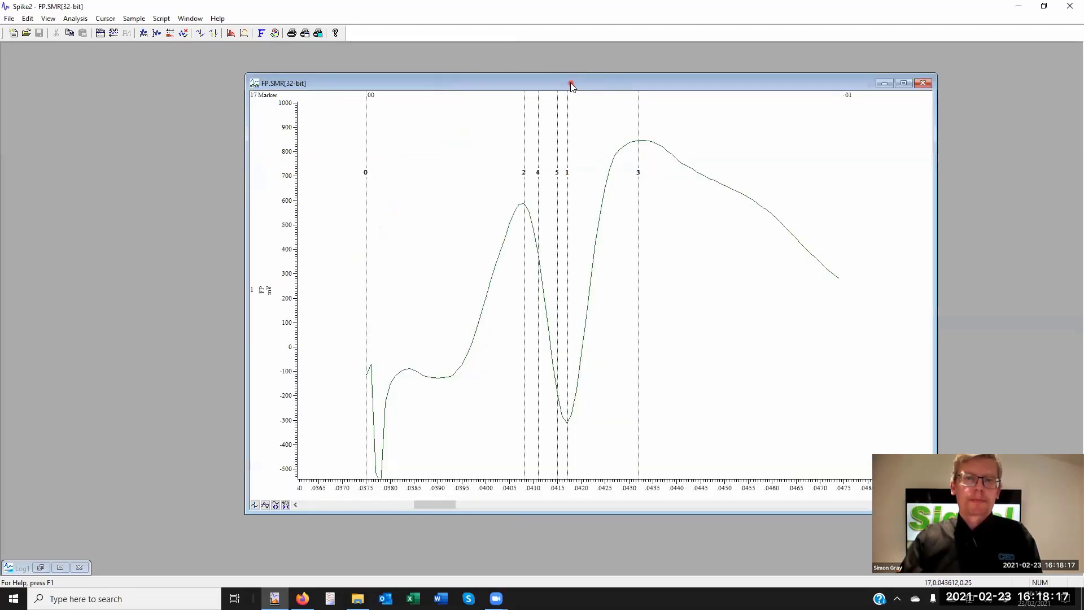
{"action": "double_click", "coordinate": [534, 75]}
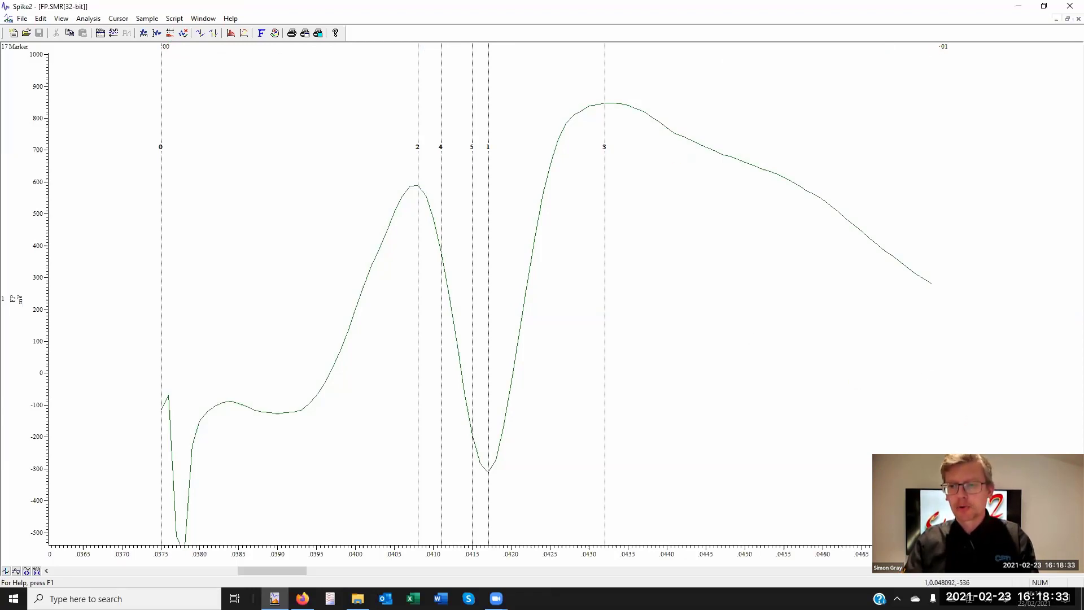
Inspect Cursor 0's active mode settings for the marker channel search in FP.SMR, leaving them unchanged.
{"action": "left_click_drag", "start_coordinate": [746, 548], "coordinate": [588, 548]}
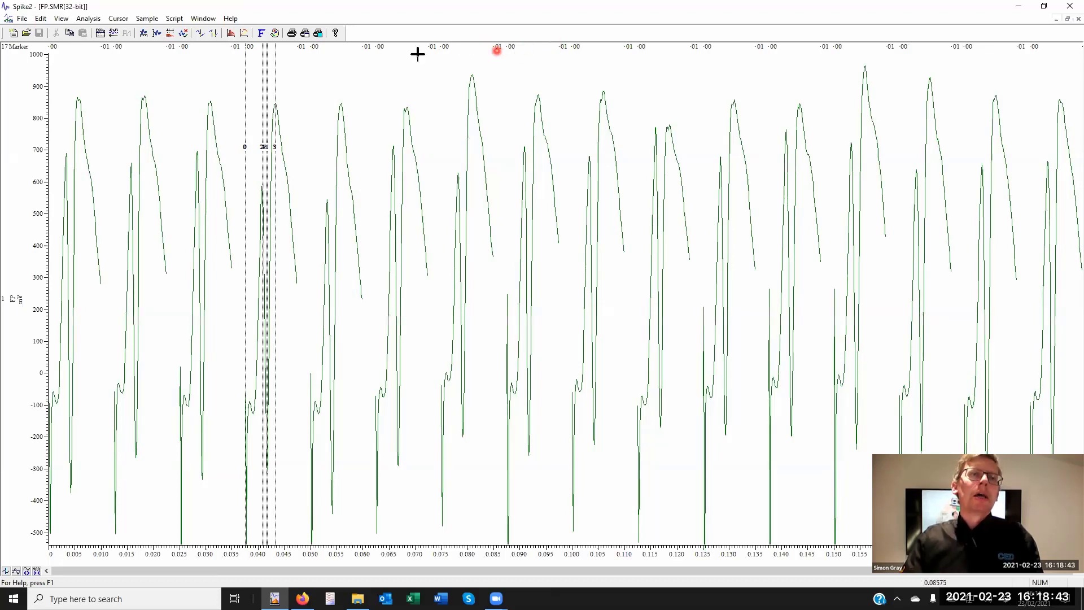
{"action": "right_click", "coordinate": [246, 182]}
{"action": "mouse_move", "coordinate": [339, 185]}
{"action": "left_click", "coordinate": [390, 187]}
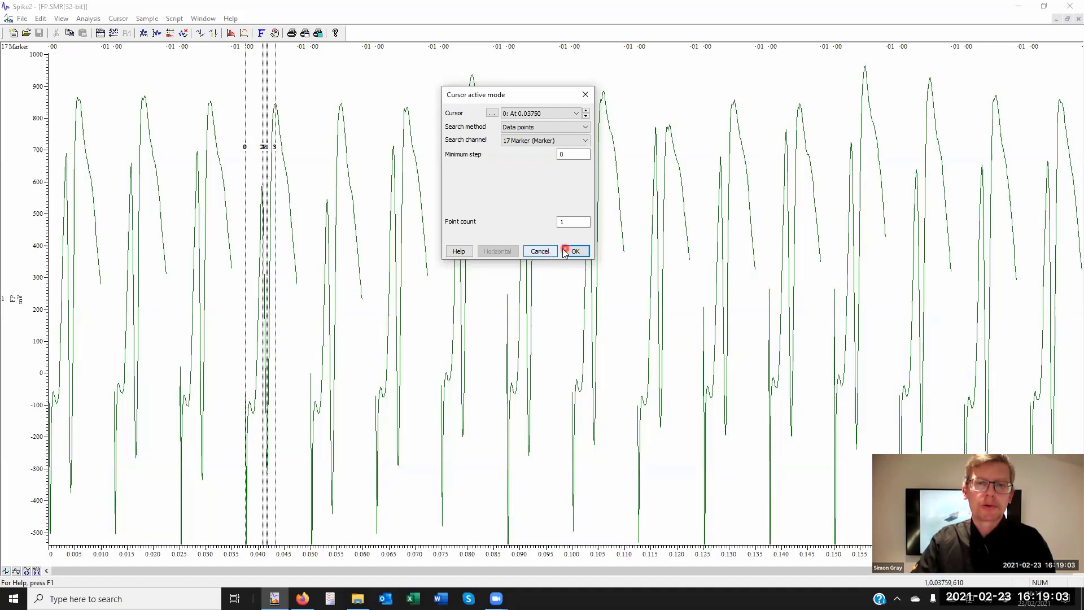
{"action": "left_click", "coordinate": [540, 251]}
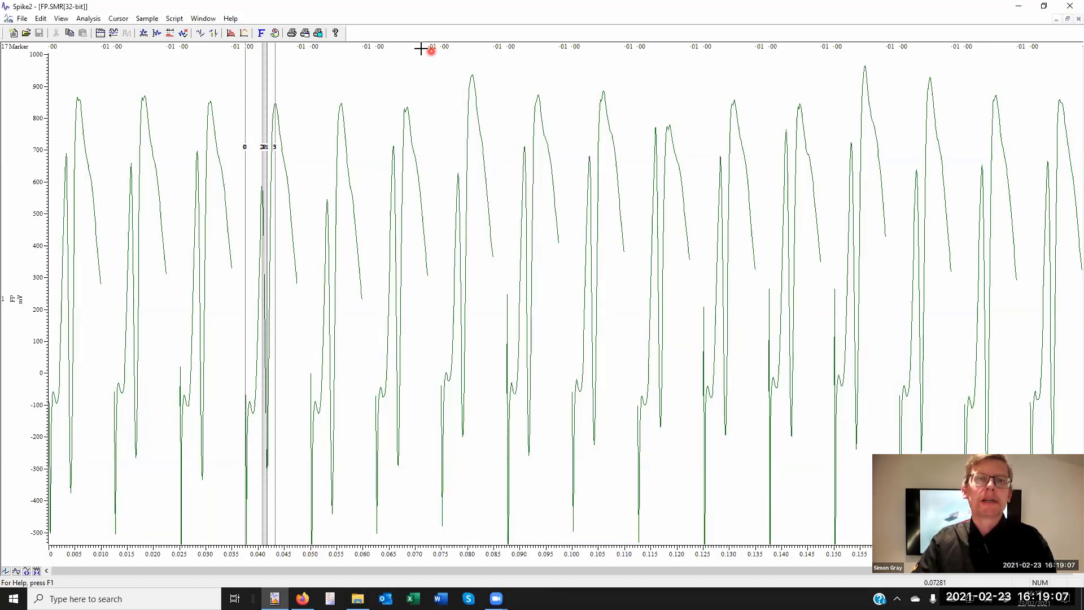
Apply a marker filter to channel 17 that excludes code 01.
{"action": "right_click", "coordinate": [389, 47]}
{"action": "mouse_move", "coordinate": [444, 56]}
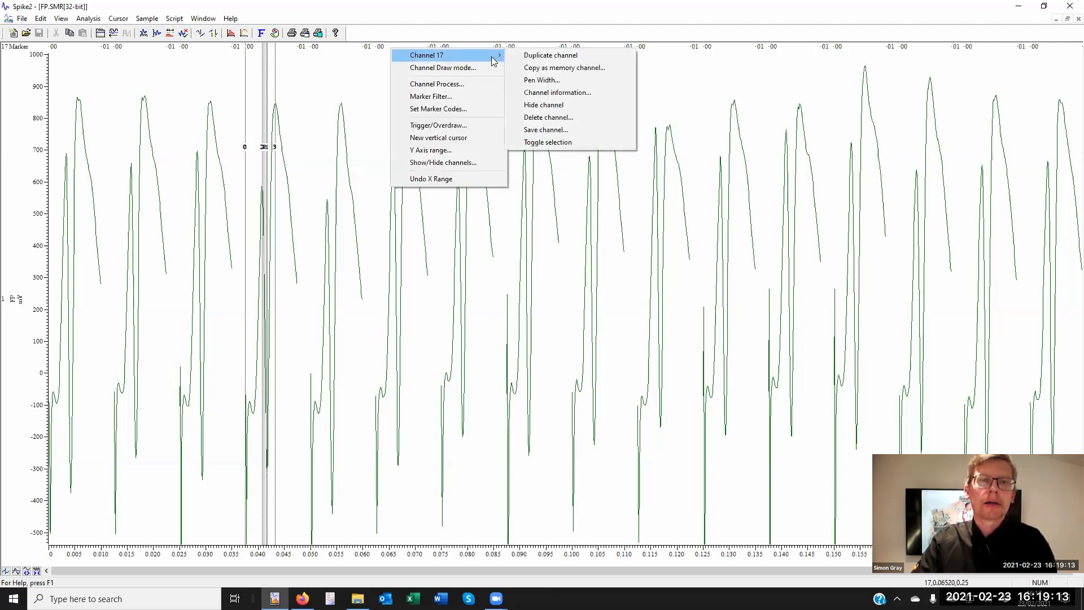
{"action": "left_click", "coordinate": [469, 97]}
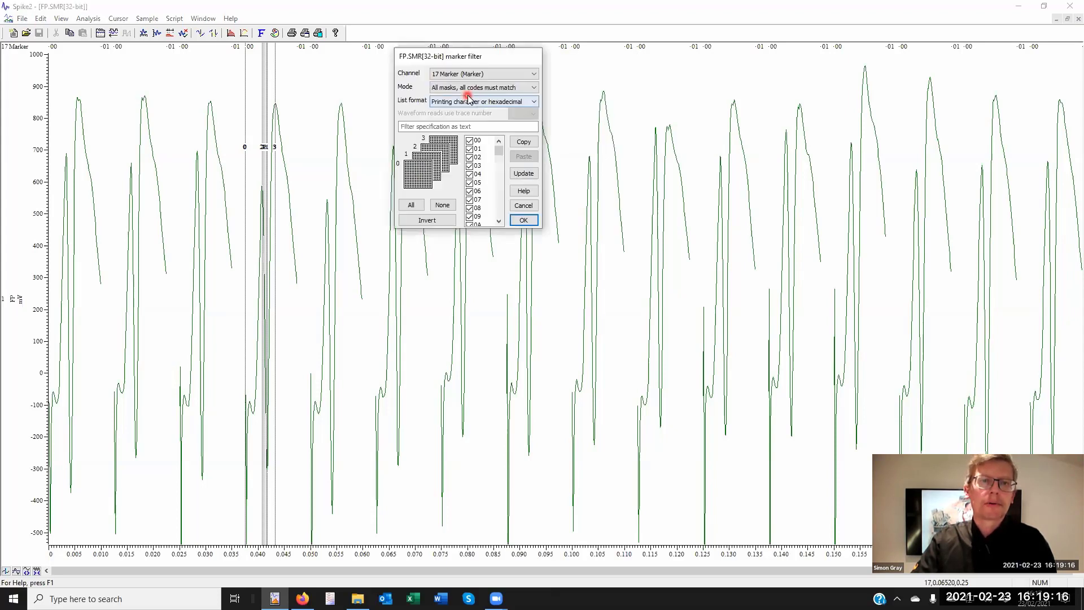
{"action": "left_click", "coordinate": [470, 149]}
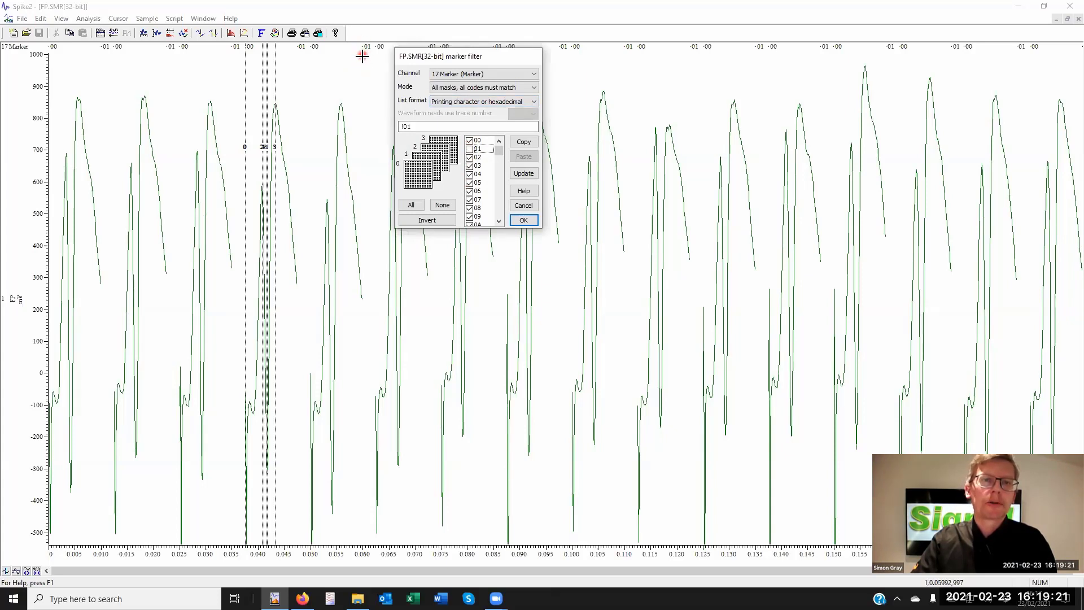
{"action": "left_click", "coordinate": [523, 173]}
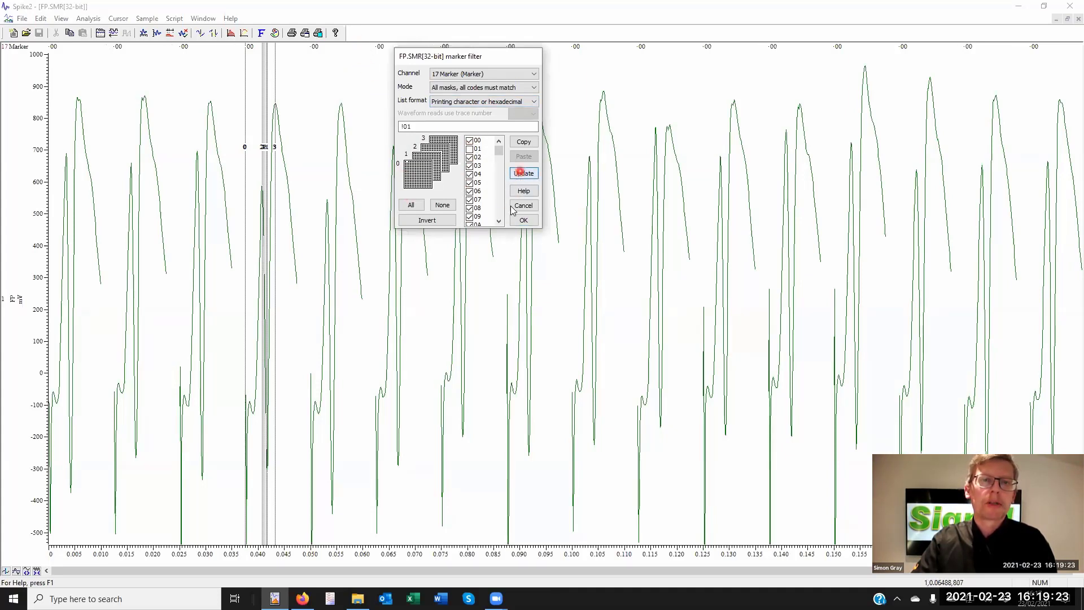
Change the channel 17 marker filter so that only code 00 is included, and apply it.
{"action": "left_click", "coordinate": [473, 150]}
{"action": "left_click", "coordinate": [470, 141]}
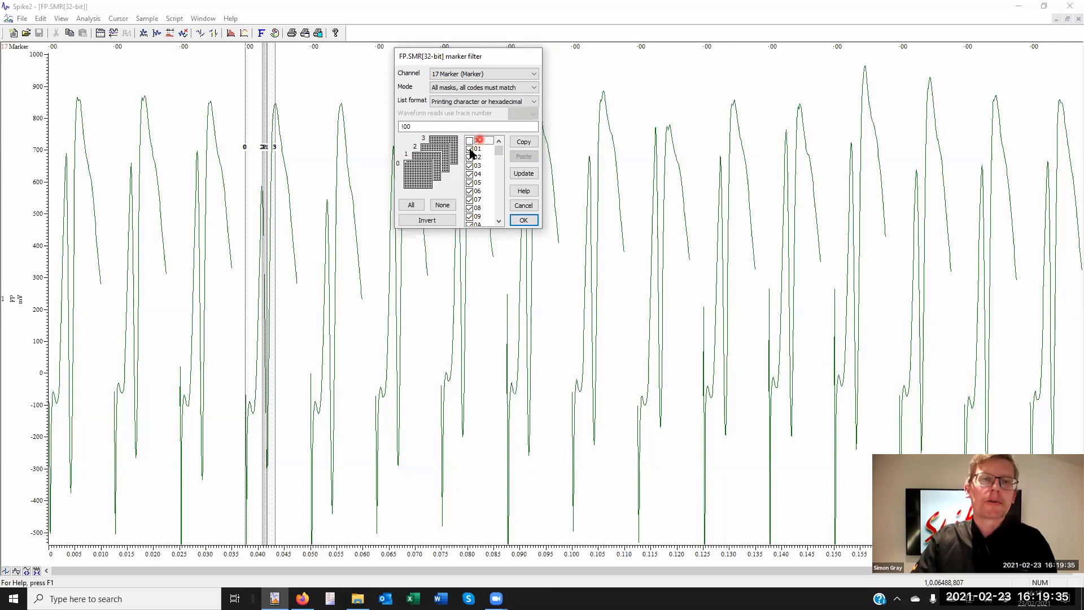
{"action": "left_click", "coordinate": [428, 221]}
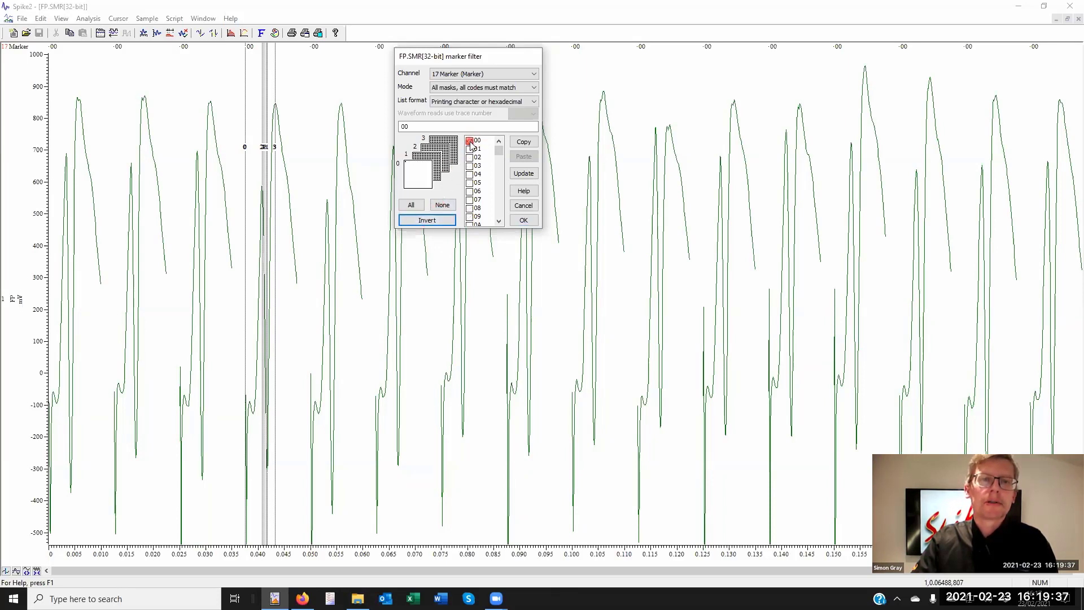
{"action": "left_click", "coordinate": [523, 173]}
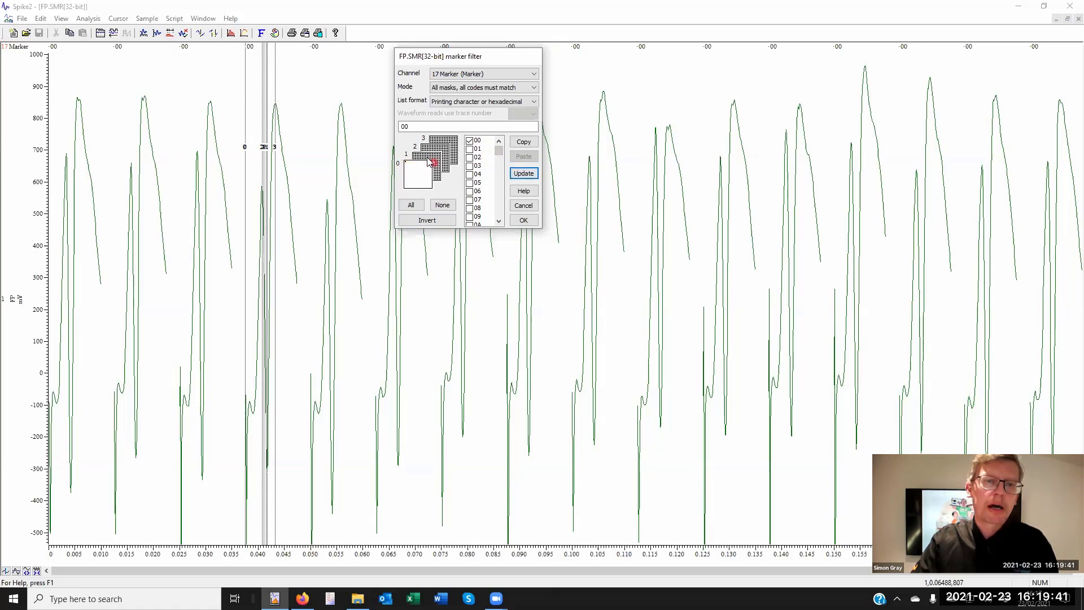
{"action": "left_click", "coordinate": [525, 220]}
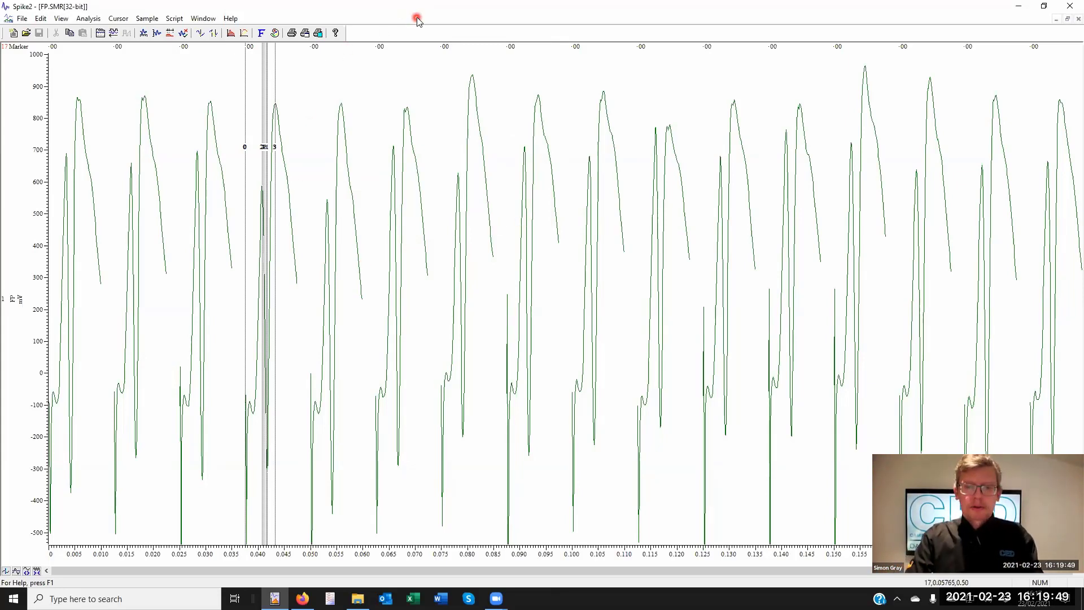
Step Cursor 0 through successive code 00 markers in FP.SMR, with the display zoomed in around a single field potential.
{"action": "key", "text": "ctrl+Right"}
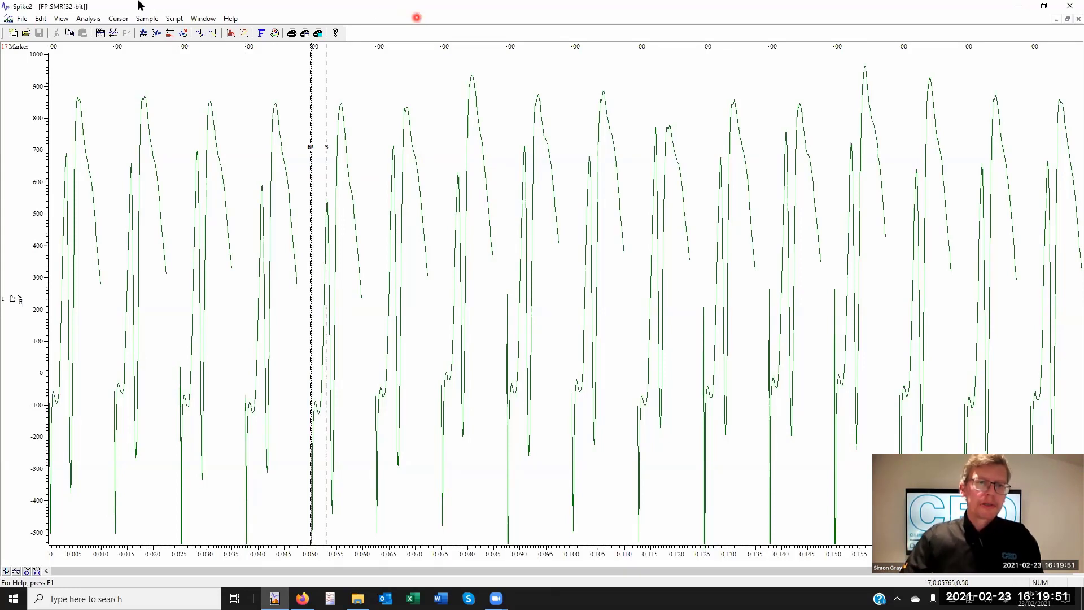
{"action": "left_click_drag", "start_coordinate": [304, 82], "coordinate": [361, 83]}
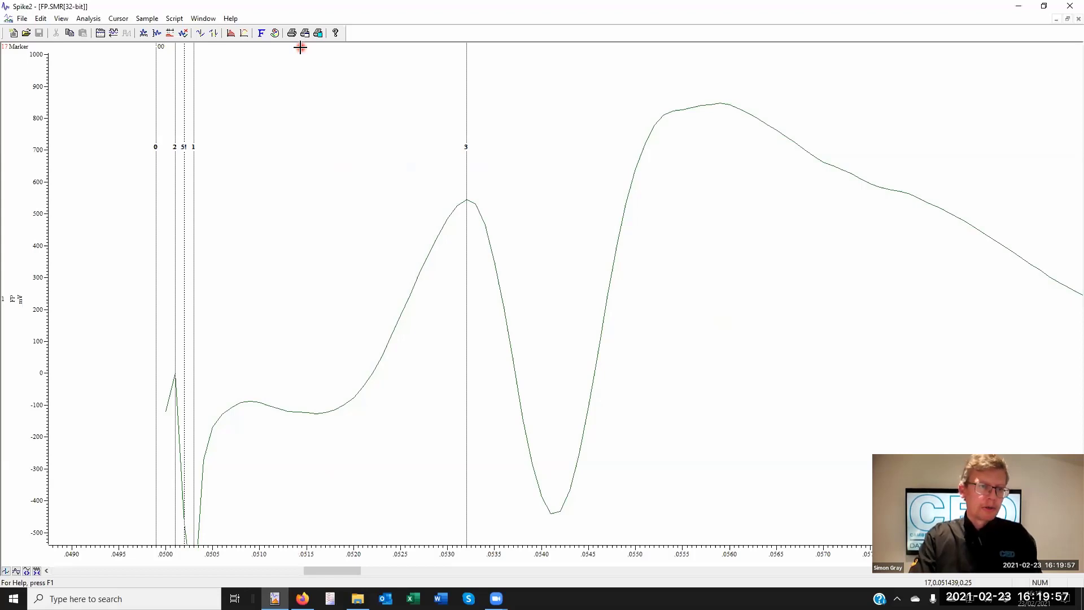
{"action": "key", "text": "ctrl+Right"}
{"action": "key", "text": "ctrl+Right"}
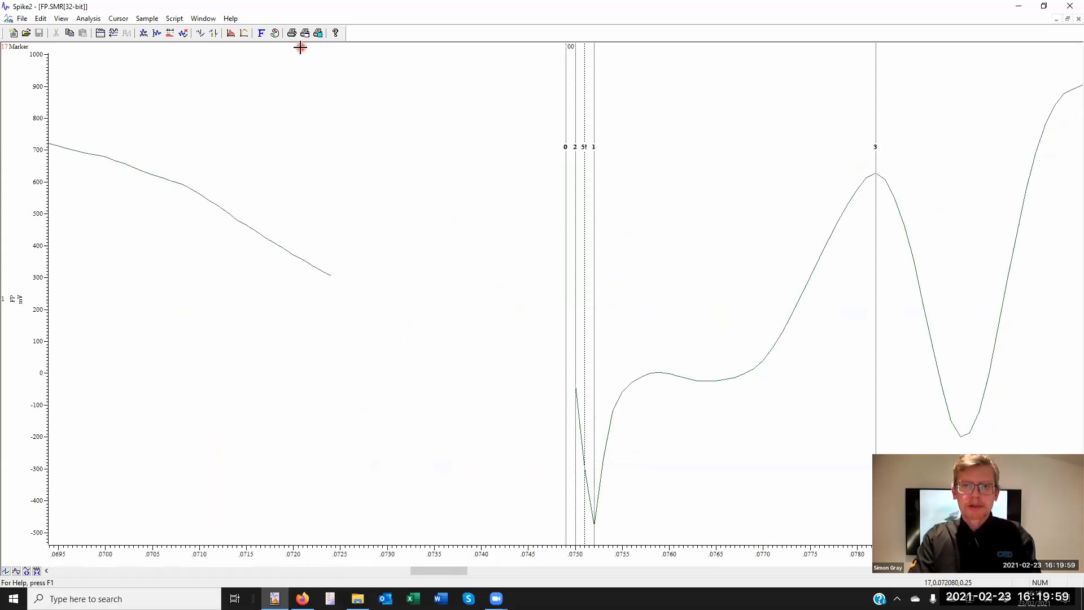
{"action": "key", "text": "ctrl+Right"}
{"action": "key", "text": "ctrl+Right"}
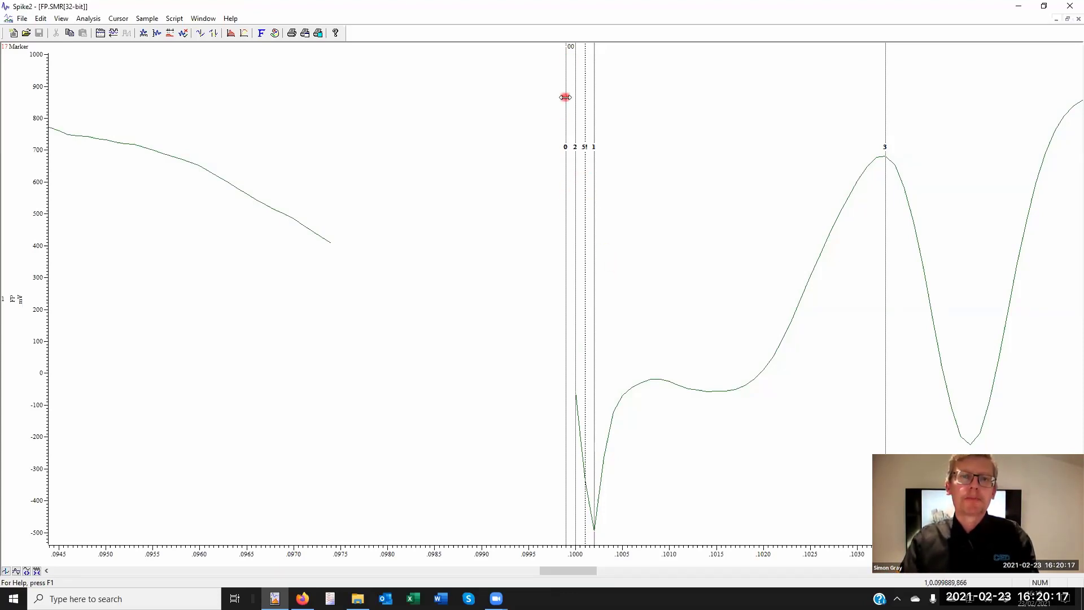
Inspect Cursor 1's active mode settings for the trough search on the FP channel.
{"action": "right_click", "coordinate": [594, 154]}
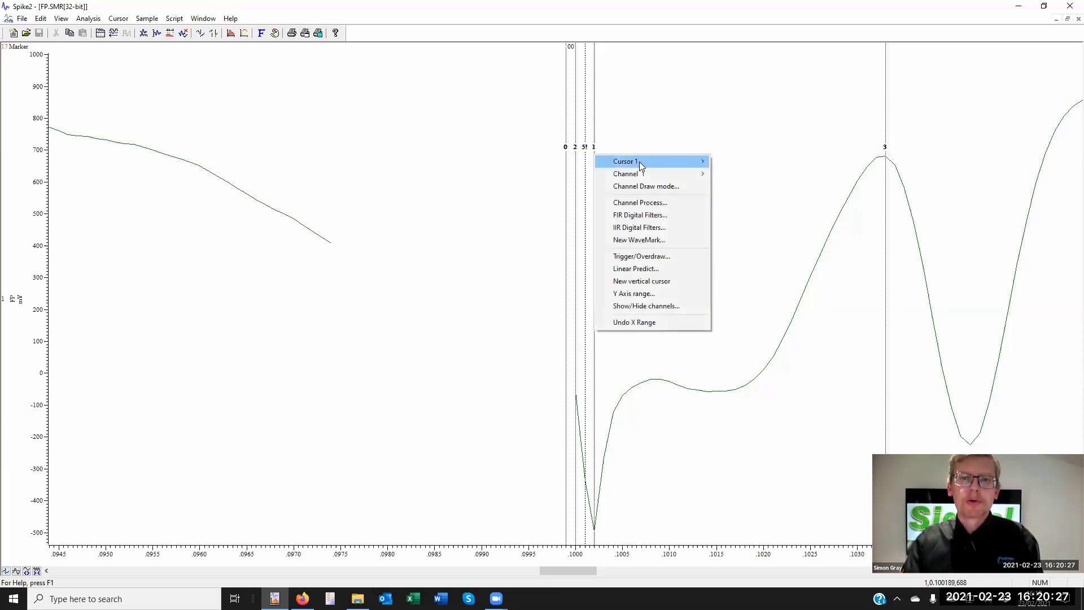
{"action": "mouse_move", "coordinate": [640, 161]}
{"action": "left_click", "coordinate": [740, 163]}
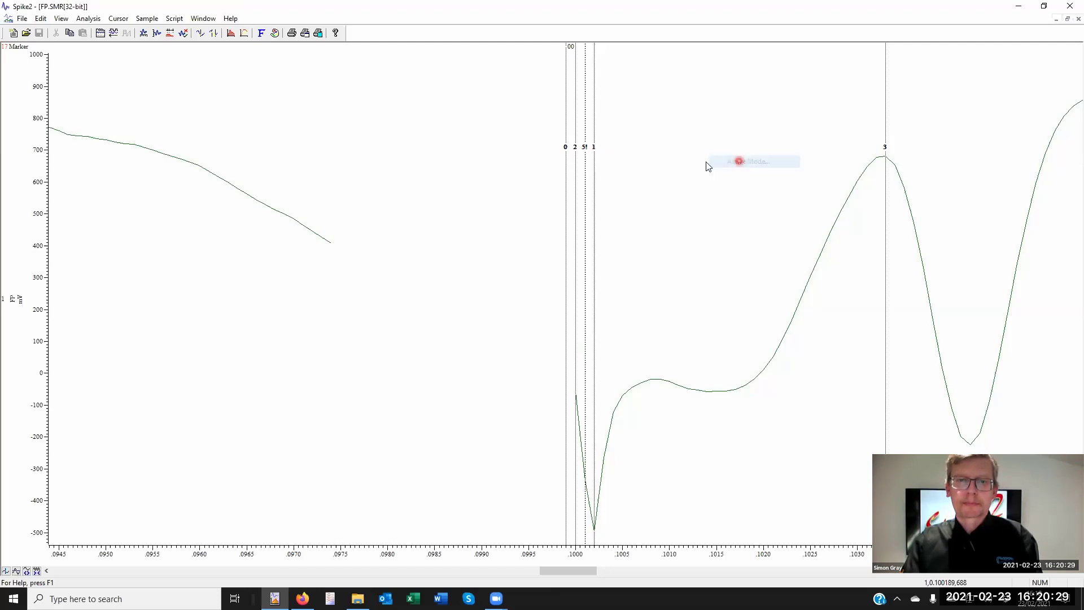
{"action": "left_click_drag", "start_coordinate": [497, 99], "coordinate": [336, 51]}
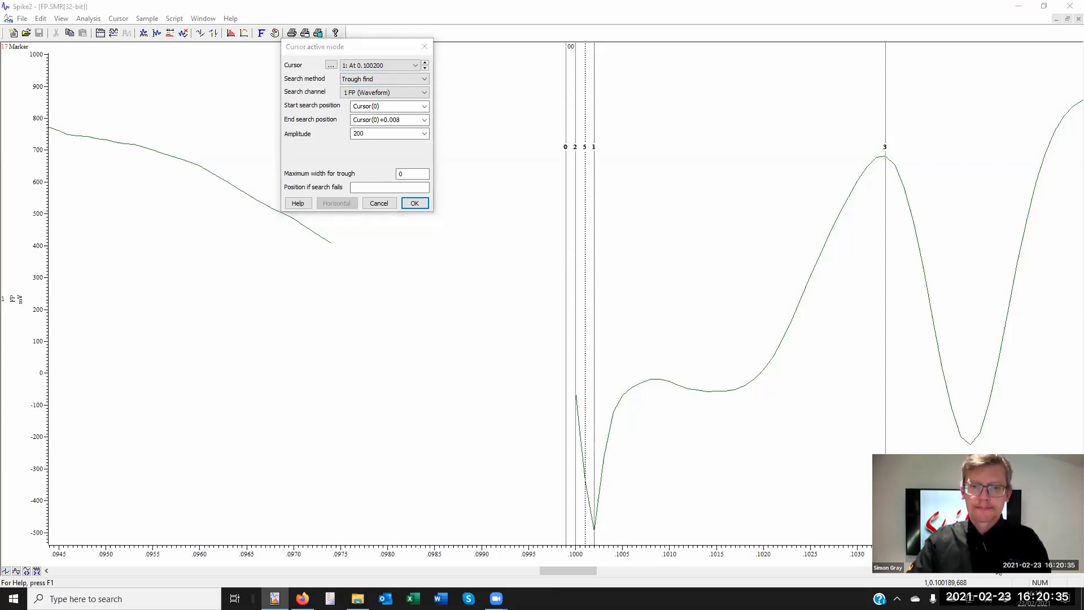
{"action": "left_click", "coordinate": [378, 203]}
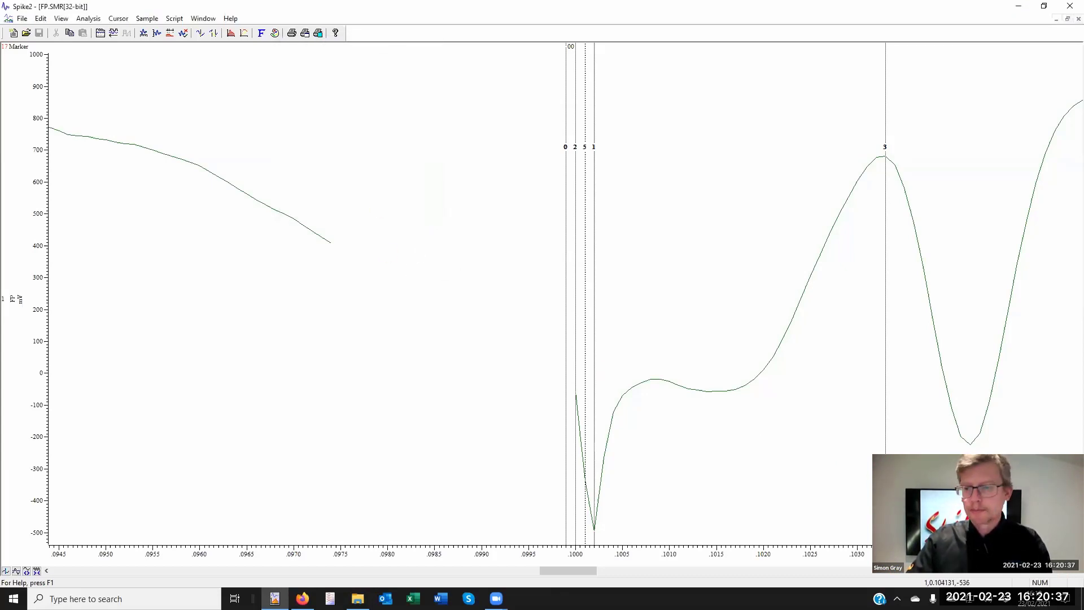
Widen the time range to show the whole field potential and compare Cursor 1's trough search settings with a height measured on the trace.
{"action": "left_click_drag", "start_coordinate": [1004, 557], "coordinate": [811, 558]}
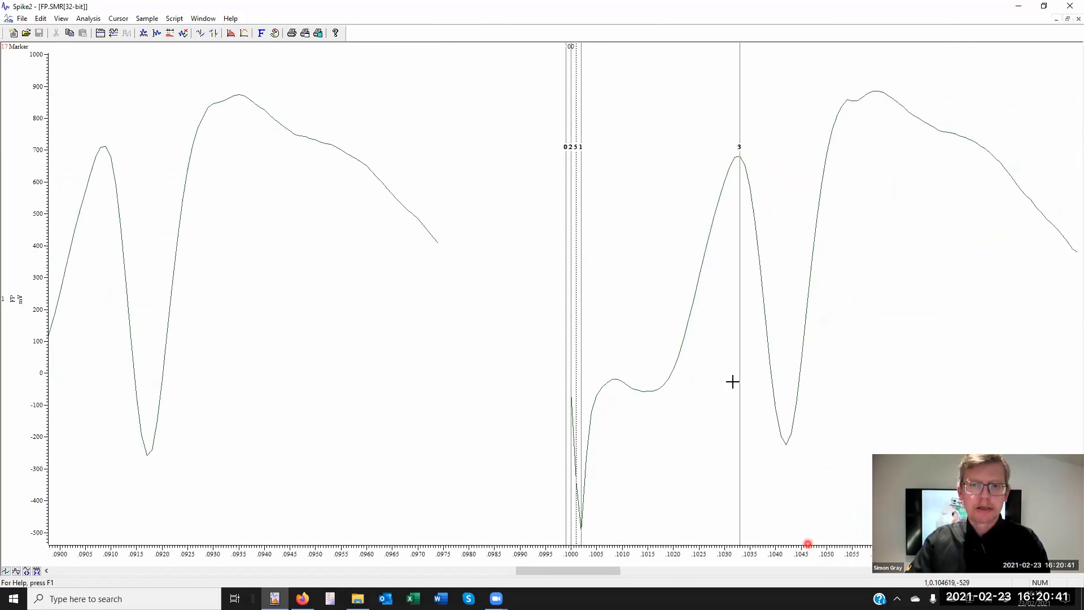
{"action": "left_click", "coordinate": [669, 272]}
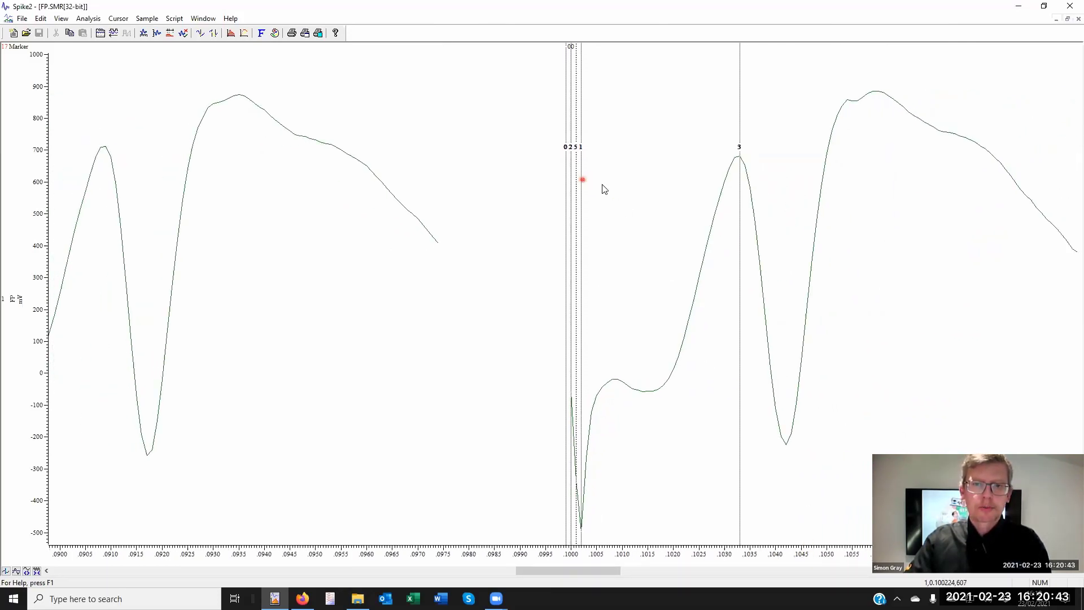
{"action": "right_click", "coordinate": [583, 181]}
{"action": "mouse_move", "coordinate": [673, 188]}
{"action": "left_click", "coordinate": [732, 188]}
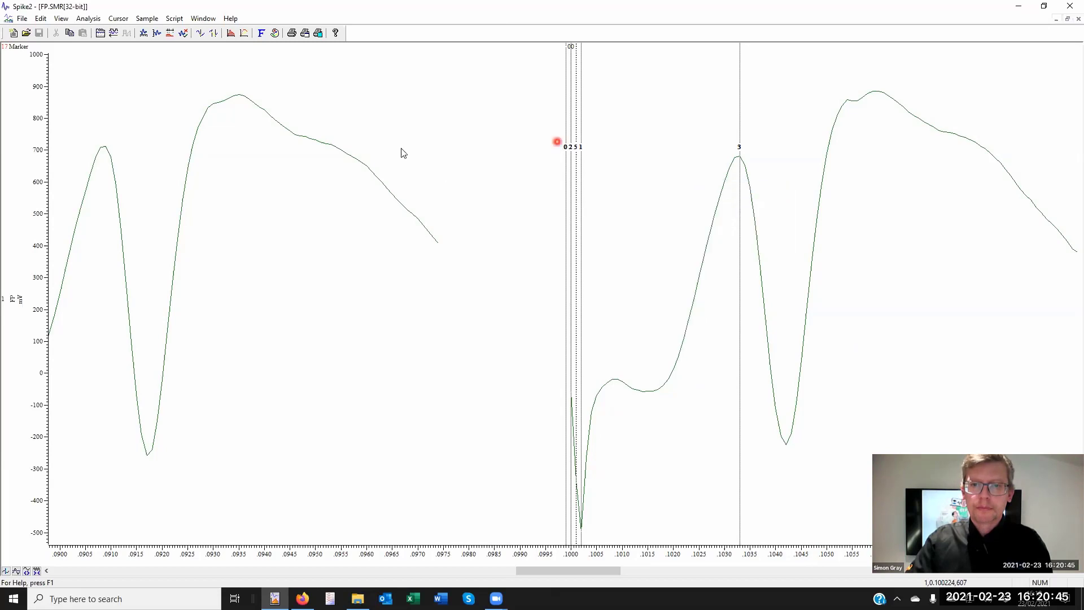
{"action": "left_click", "coordinate": [374, 80]}
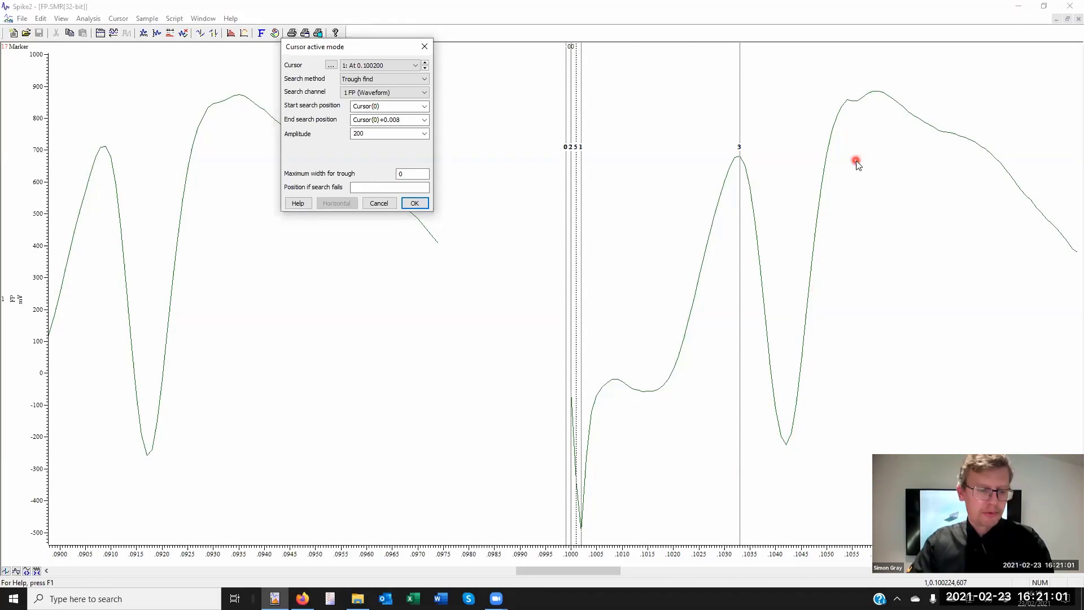
{"action": "left_click", "coordinate": [380, 204]}
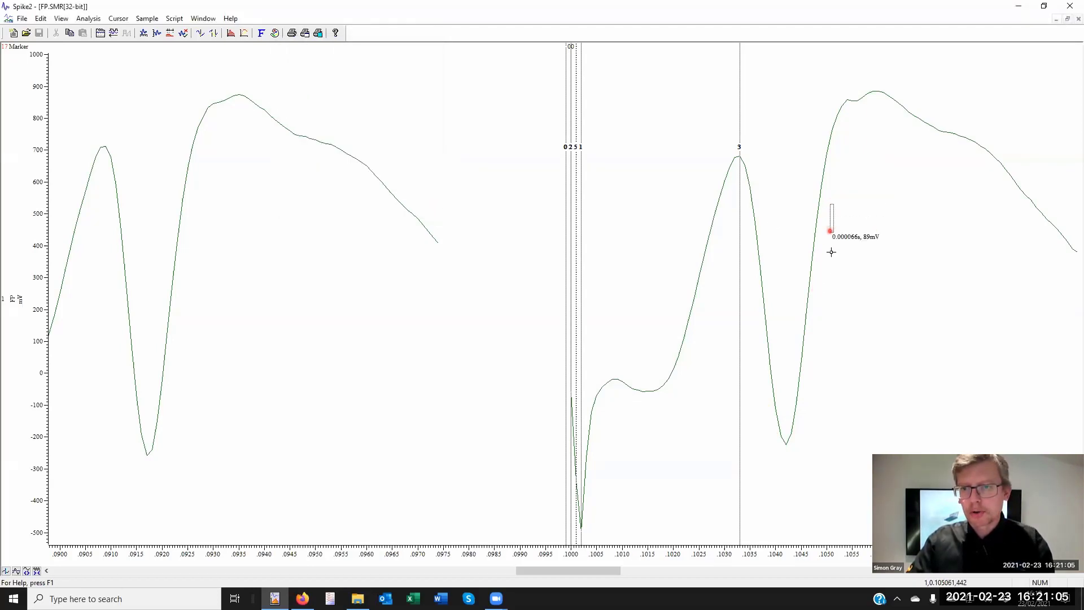
{"action": "left_click_drag", "start_coordinate": [833, 203], "coordinate": [833, 409]}
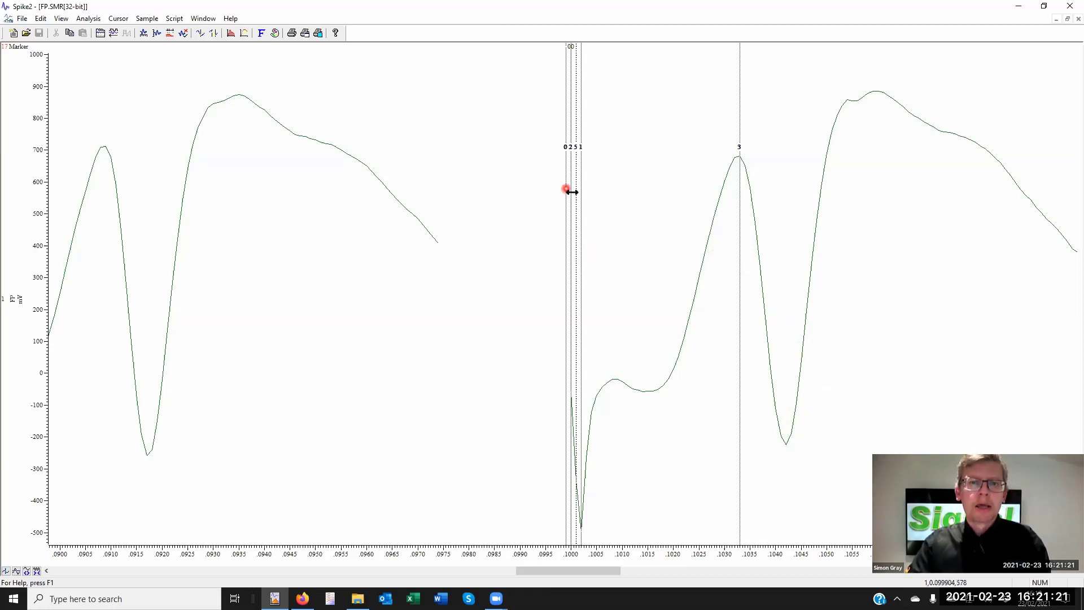
Set Cursor 1's start search position to Cursor(0)+0.001 and rerun the active cursor search from Cursor 0.
{"action": "right_click", "coordinate": [585, 179]}
{"action": "mouse_move", "coordinate": [623, 187]}
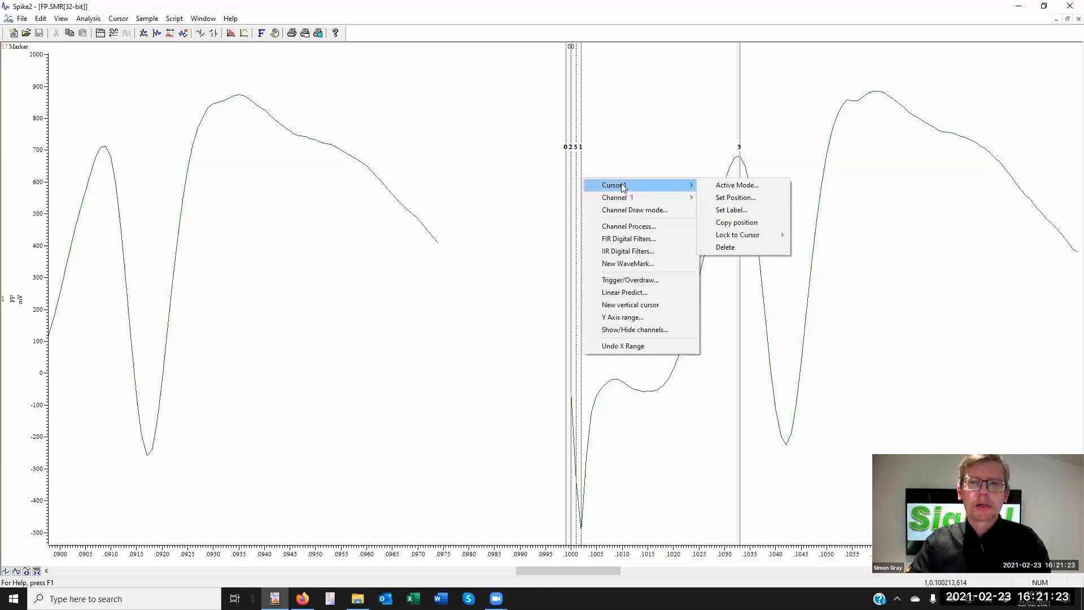
{"action": "left_click", "coordinate": [718, 185]}
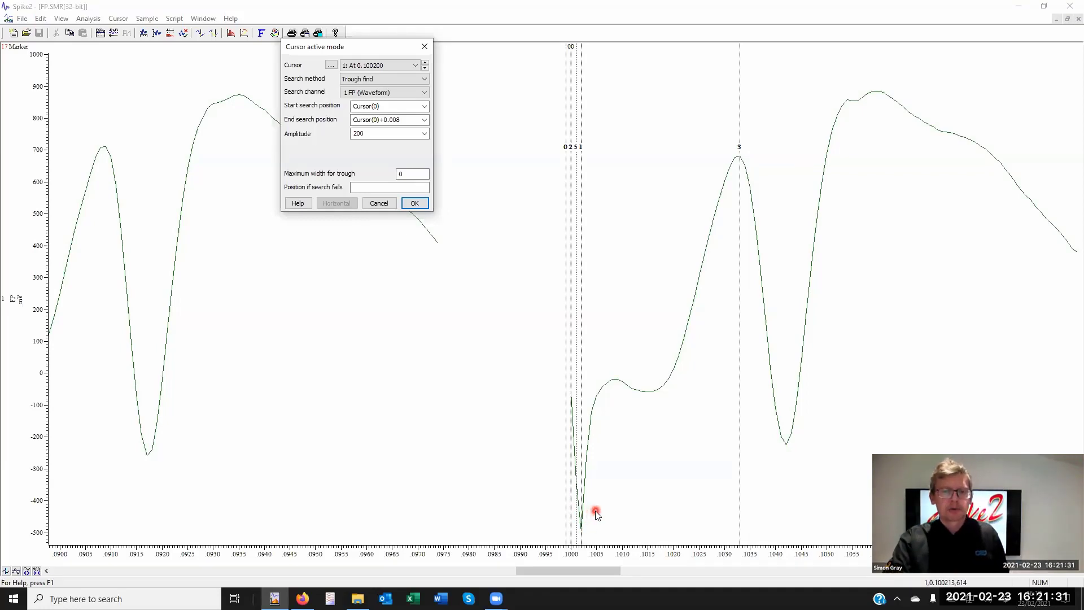
{"action": "double_click", "coordinate": [406, 106]}
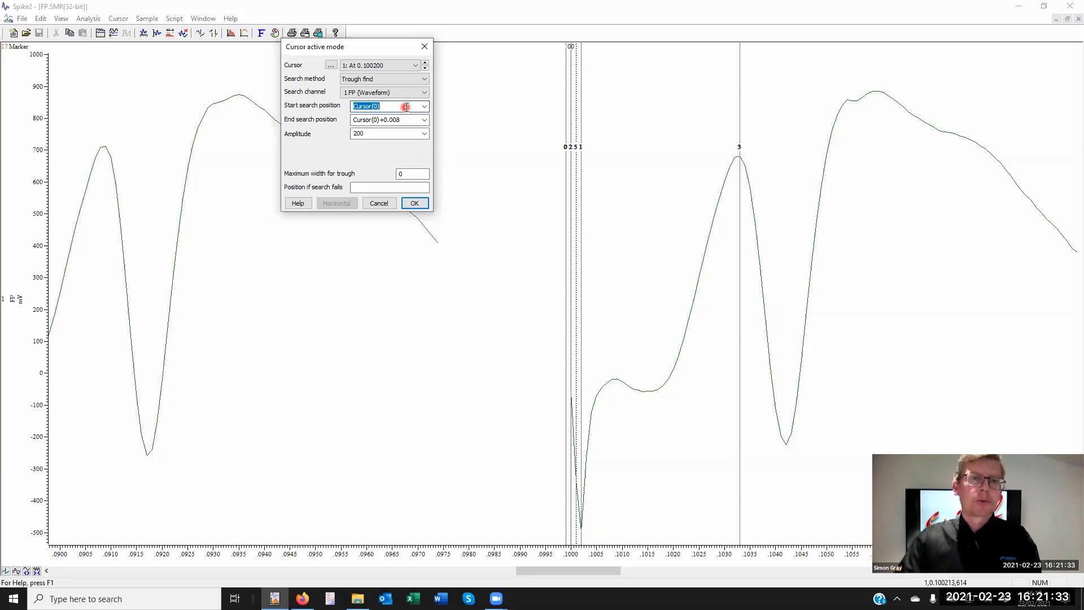
{"action": "left_click", "coordinate": [406, 106]}
{"action": "type", "text": "+"}
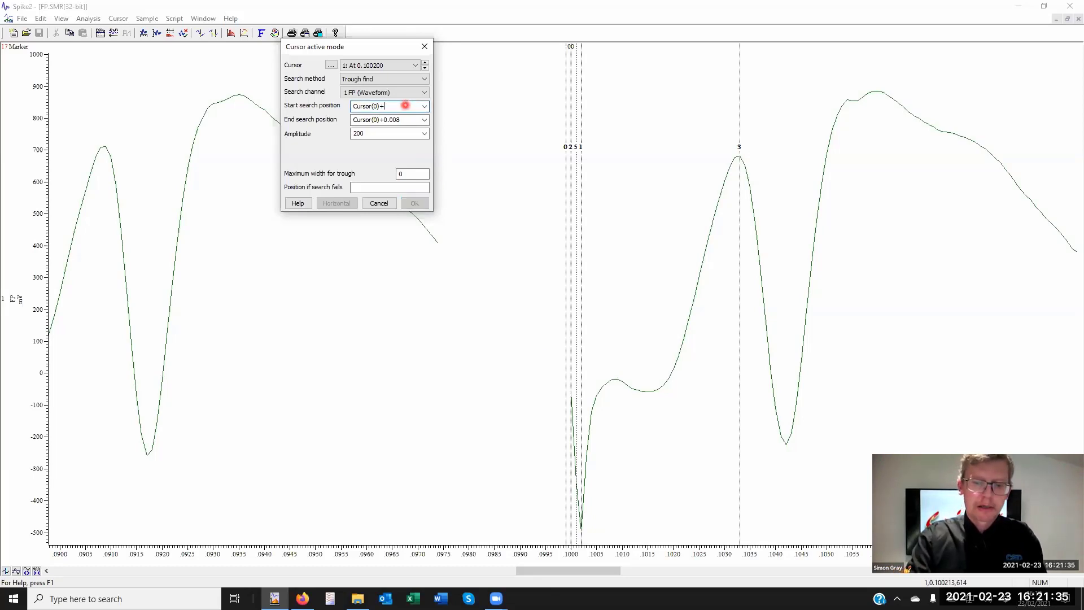
{"action": "type", "text": "0.001"}
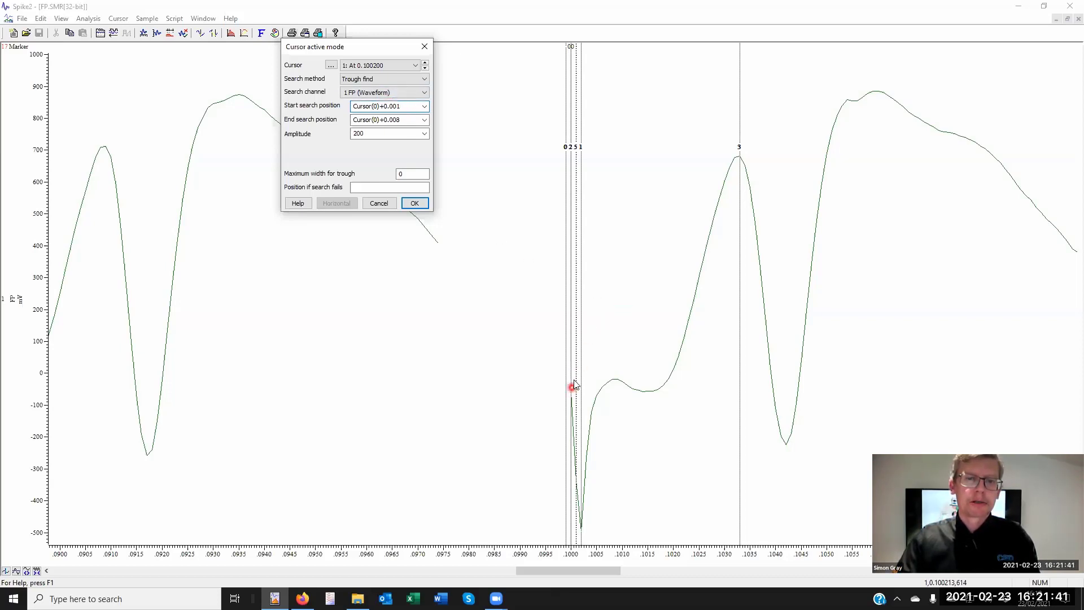
{"action": "left_click", "coordinate": [421, 203]}
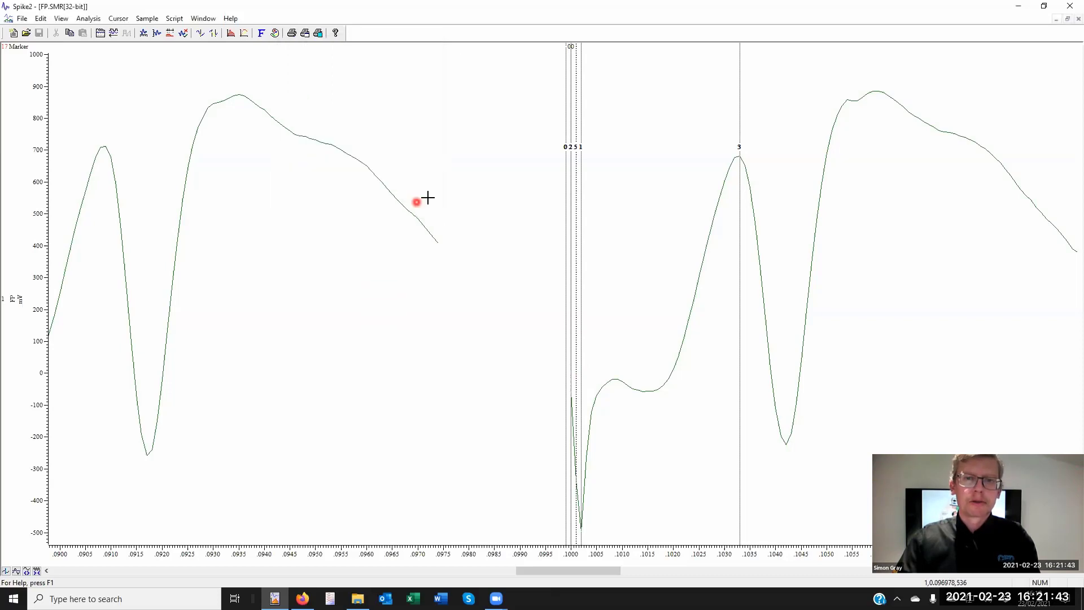
{"action": "left_click", "coordinate": [564, 164]}
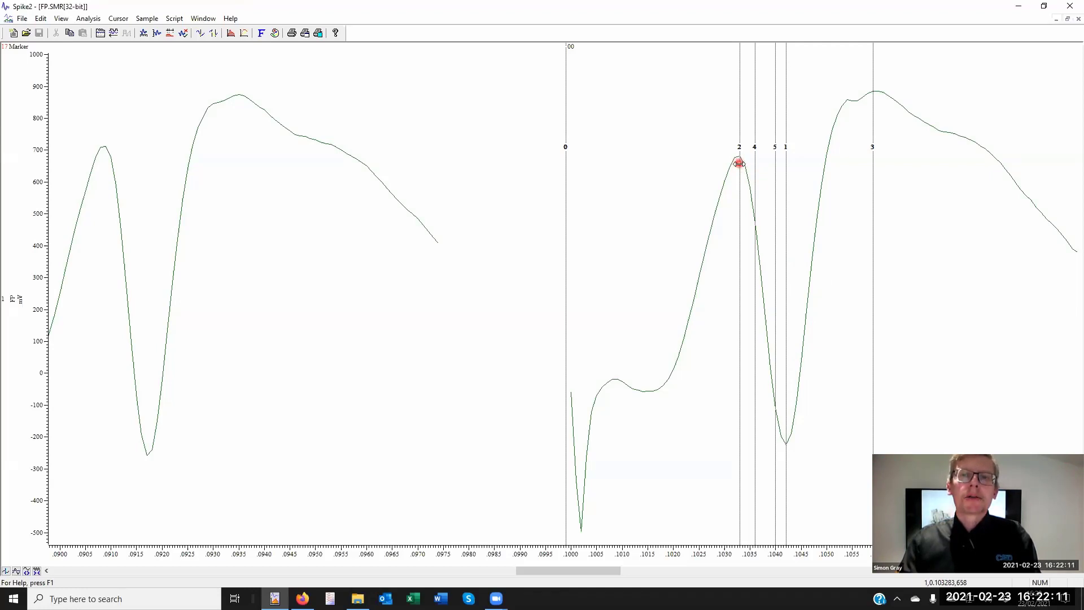
Set Cursor 2's start search position to Cursor(0)+0.001 for its maximum value search.
{"action": "right_click", "coordinate": [740, 165]}
{"action": "mouse_move", "coordinate": [768, 171]}
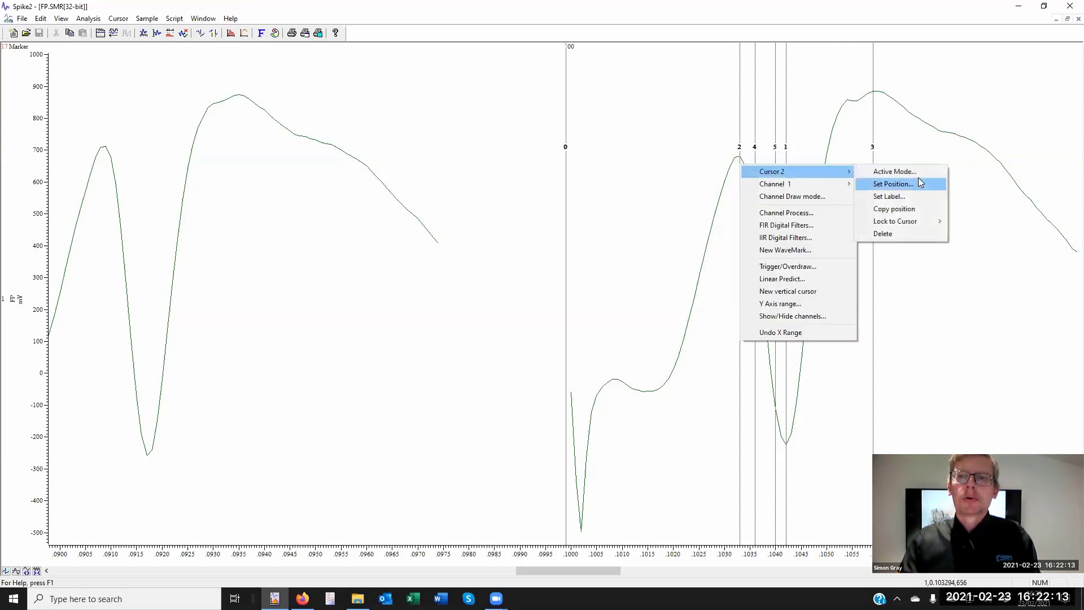
{"action": "left_click", "coordinate": [910, 173]}
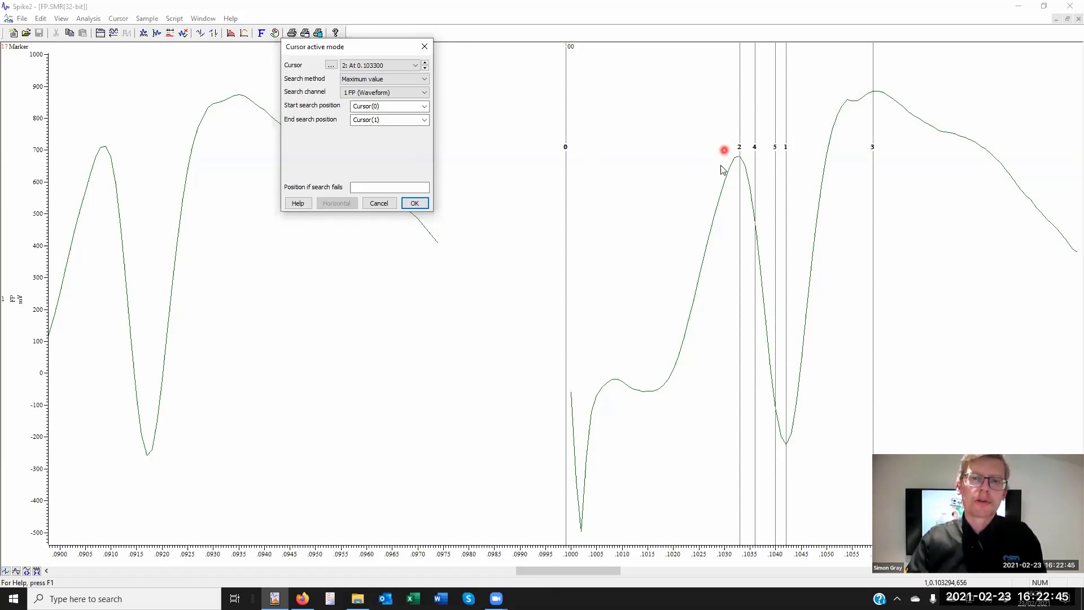
{"action": "left_click", "coordinate": [398, 106]}
{"action": "left_click", "coordinate": [399, 106]}
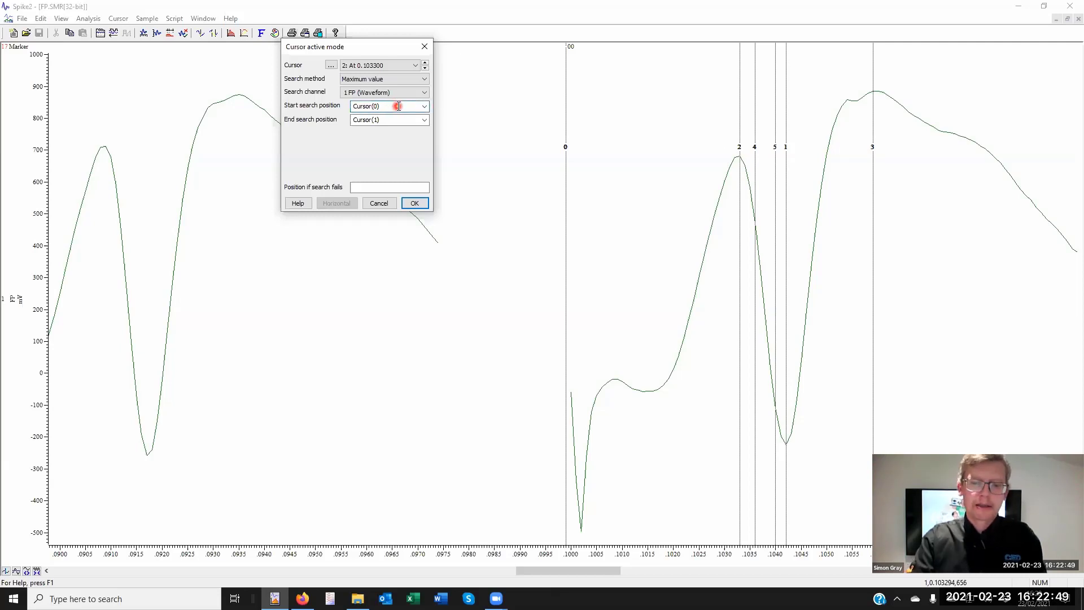
{"action": "type", "text": "+0.001"}
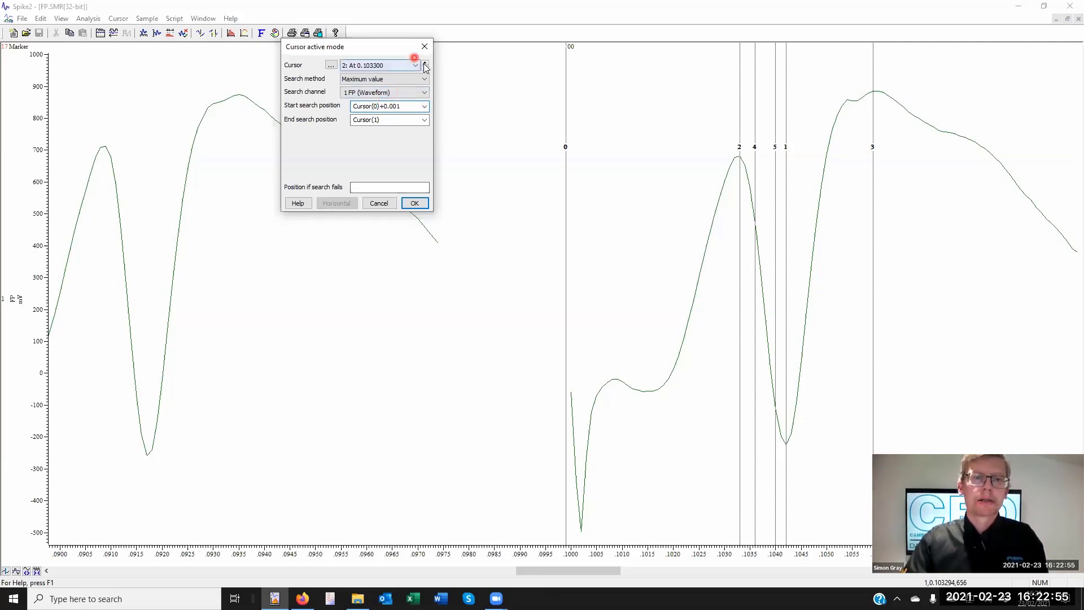
Examine the active mode search settings of Cursors 3 through 5, and close the cursor settings.
{"action": "left_click", "coordinate": [362, 80]}
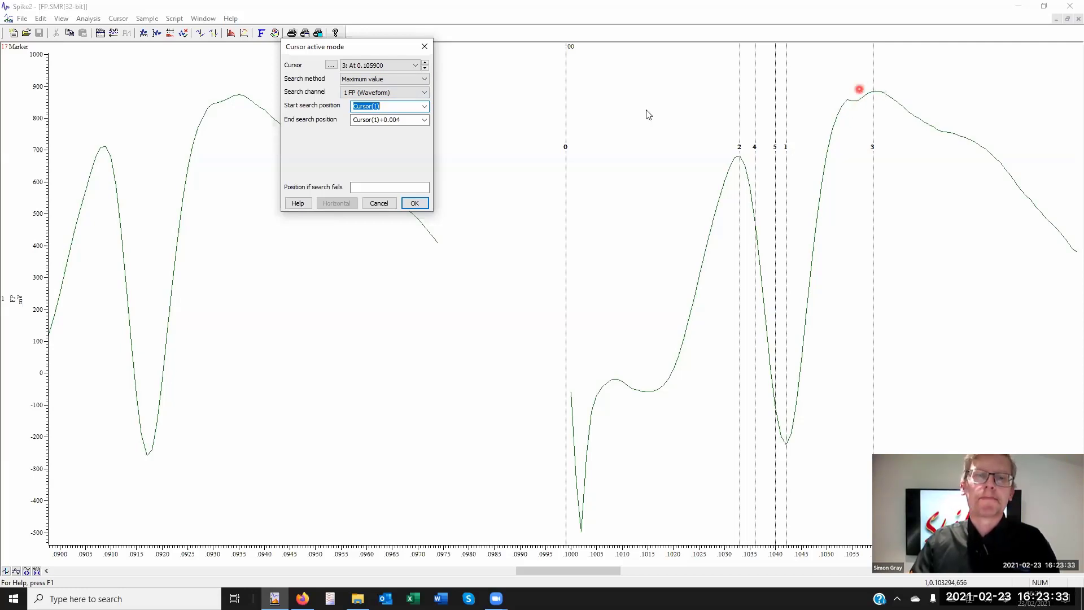
{"action": "left_click", "coordinate": [424, 65]}
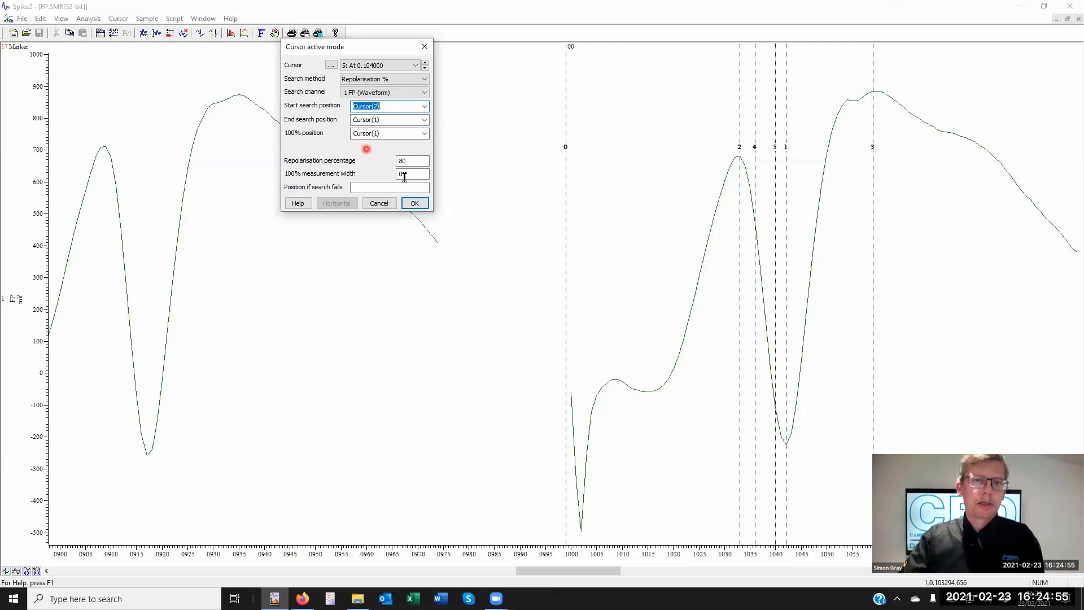
{"action": "left_click", "coordinate": [426, 46]}
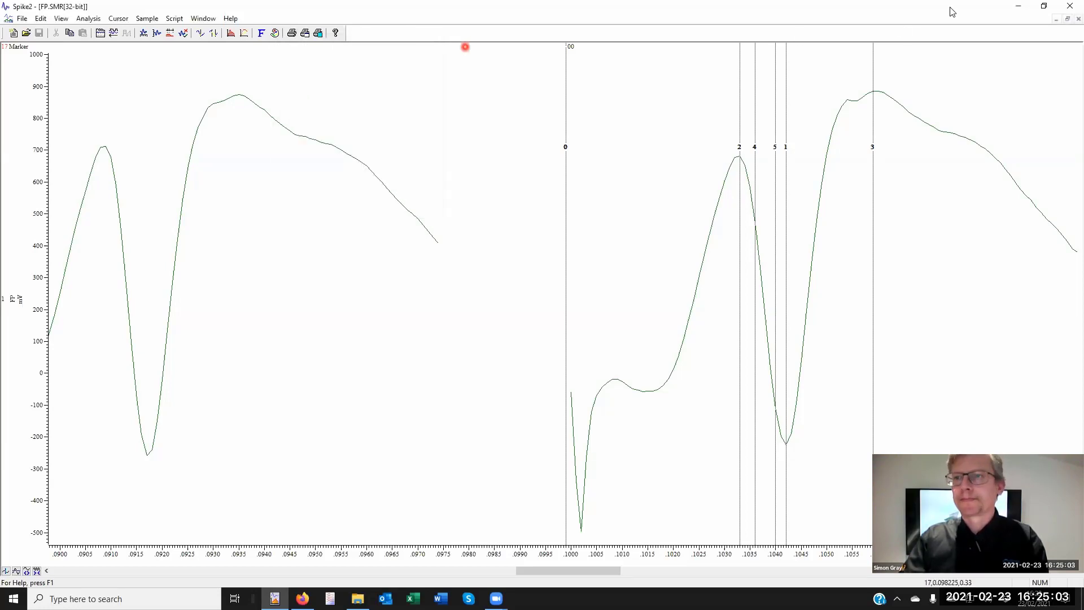
Close the FP.SMR recording and the log window, and open the recent data file Demo.smr.
{"action": "left_click", "coordinate": [1079, 19]}
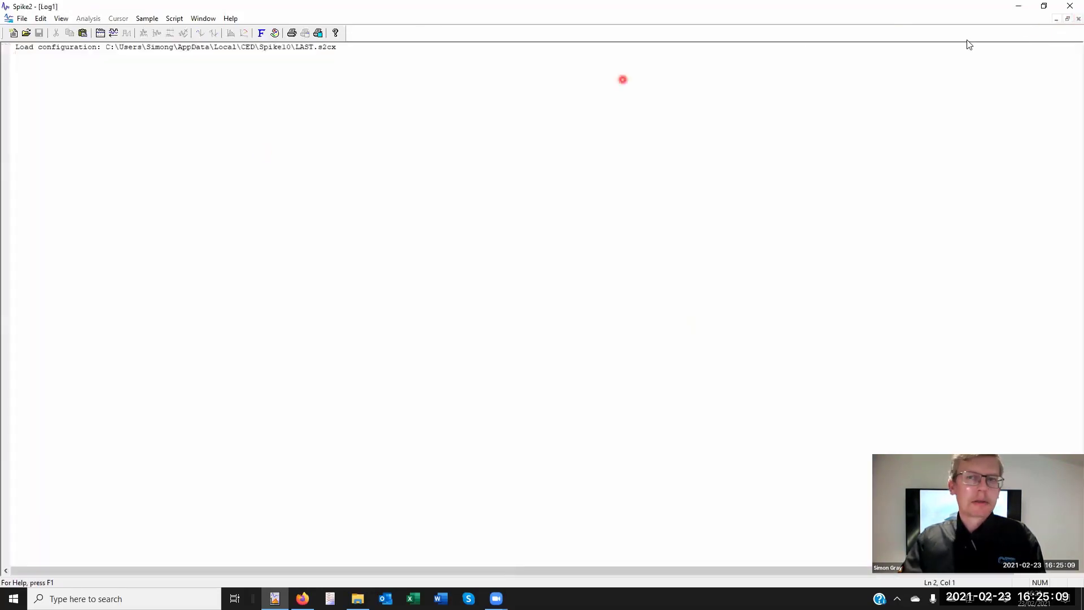
{"action": "left_click", "coordinate": [1079, 19]}
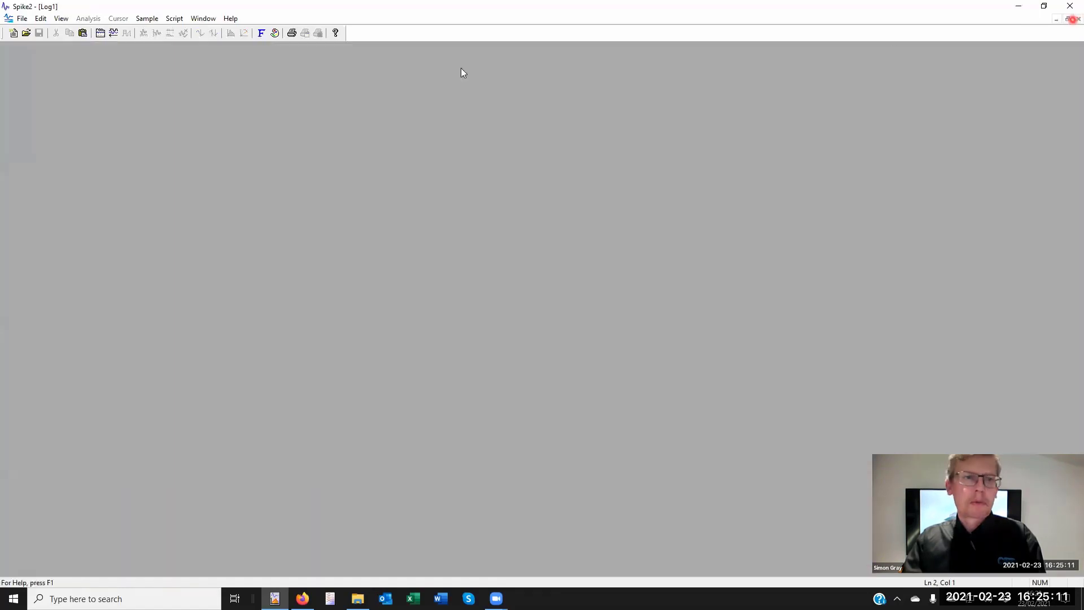
{"action": "left_click", "coordinate": [23, 21]}
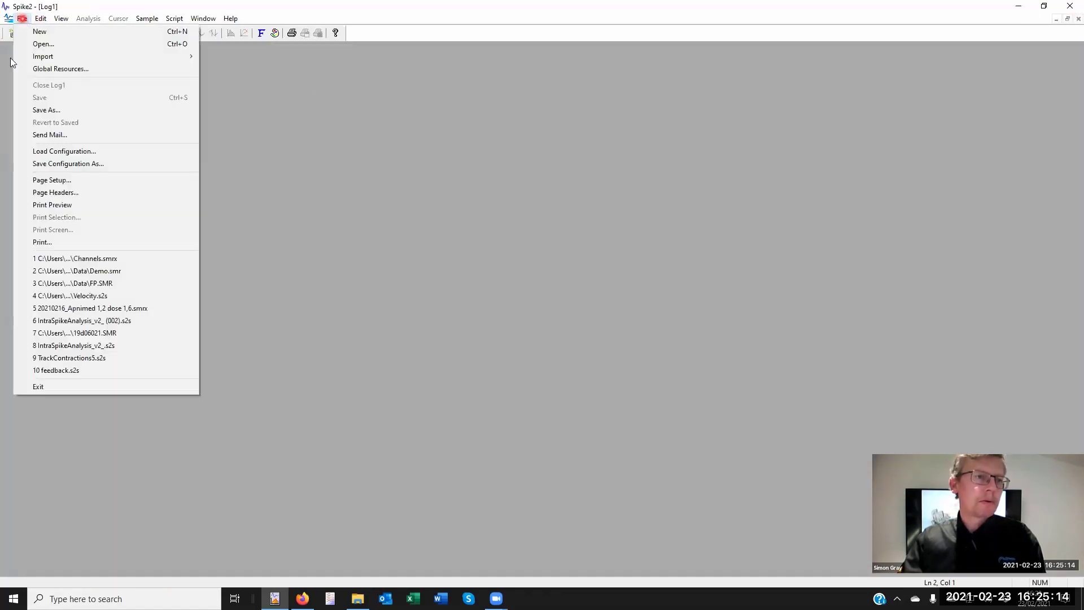
{"action": "left_click", "coordinate": [82, 272]}
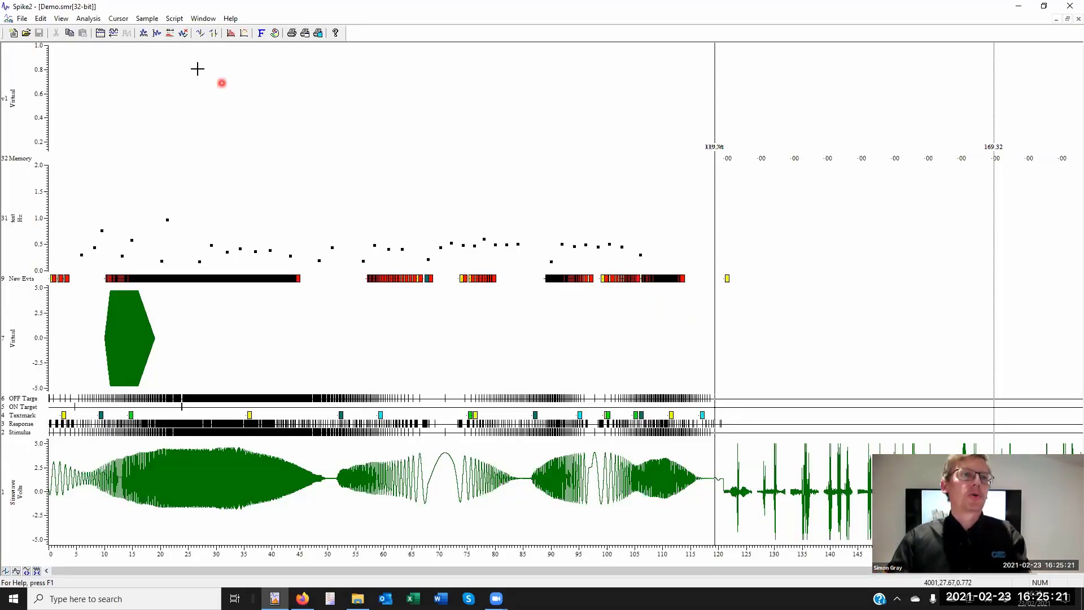
Start a new waveform average result view for Demo.smr and move its settings clear of the channel traces.
{"action": "left_click", "coordinate": [95, 18]}
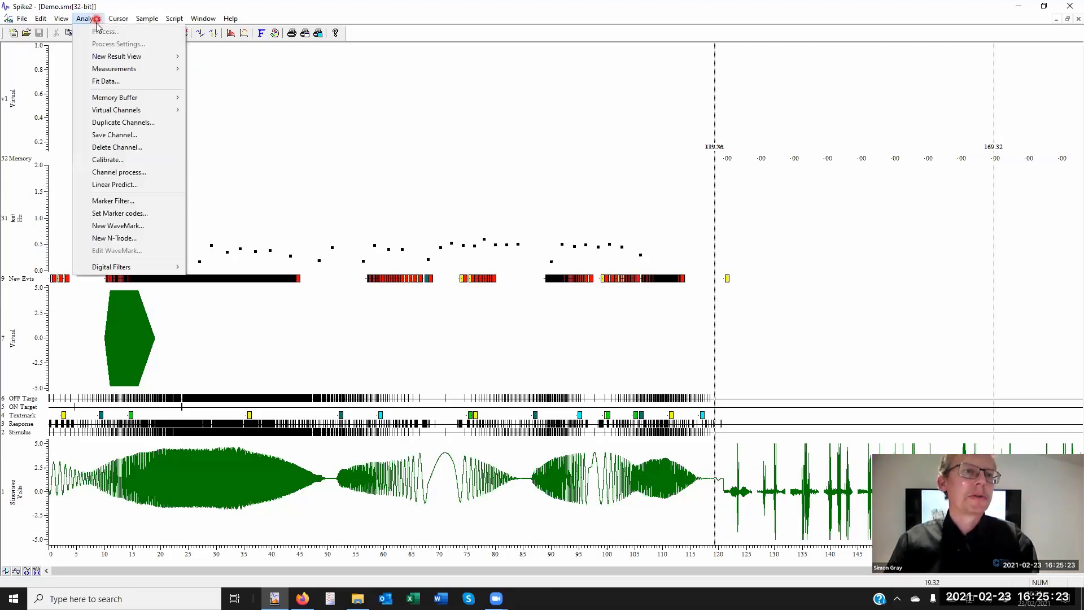
{"action": "mouse_move", "coordinate": [150, 60]}
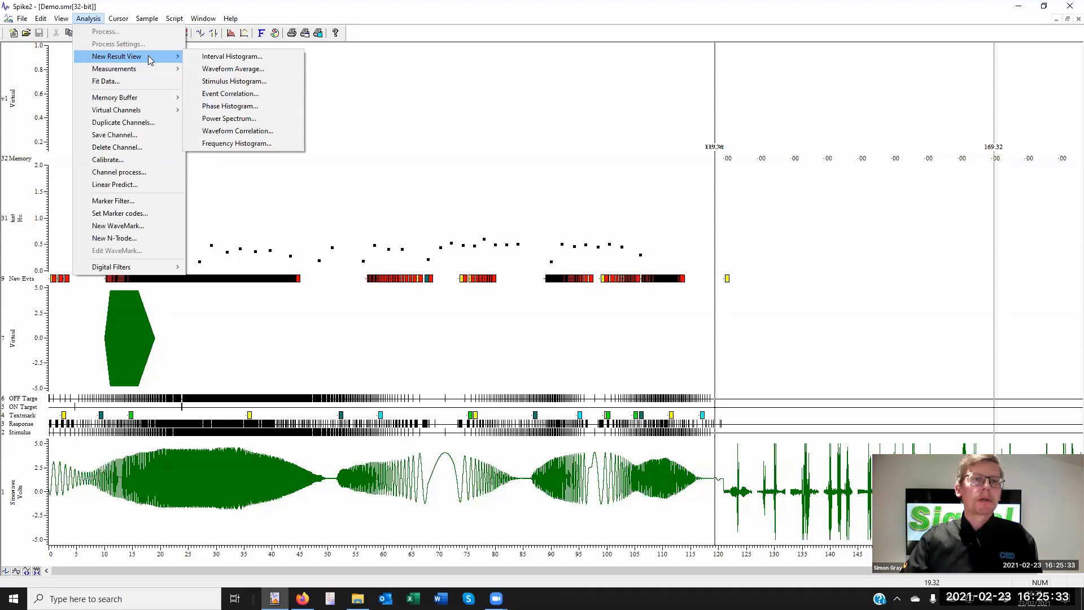
{"action": "left_click", "coordinate": [269, 69]}
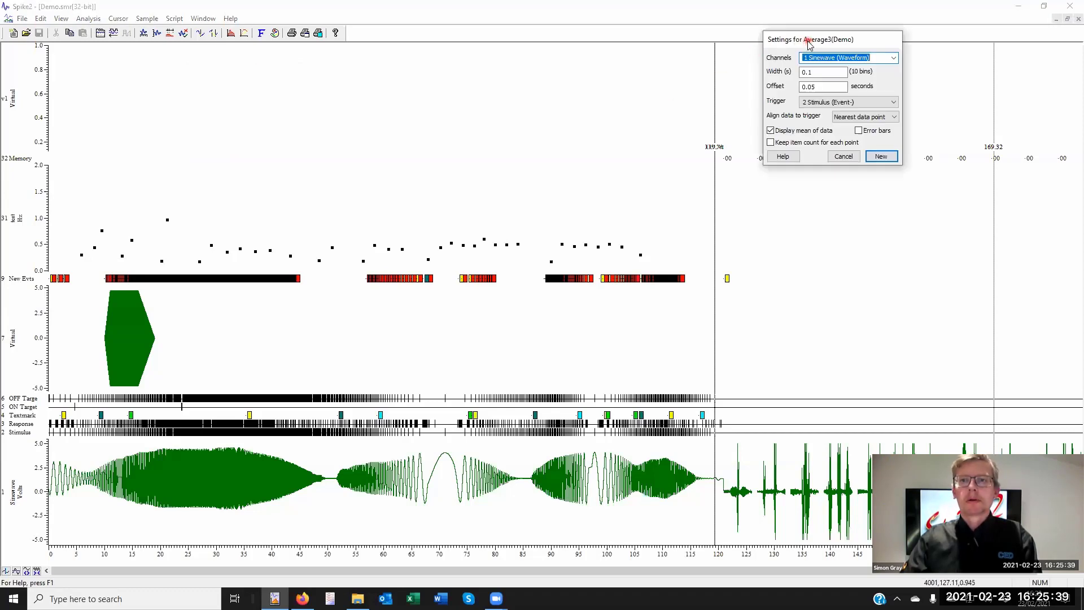
{"action": "left_click_drag", "start_coordinate": [809, 40], "coordinate": [520, 30]}
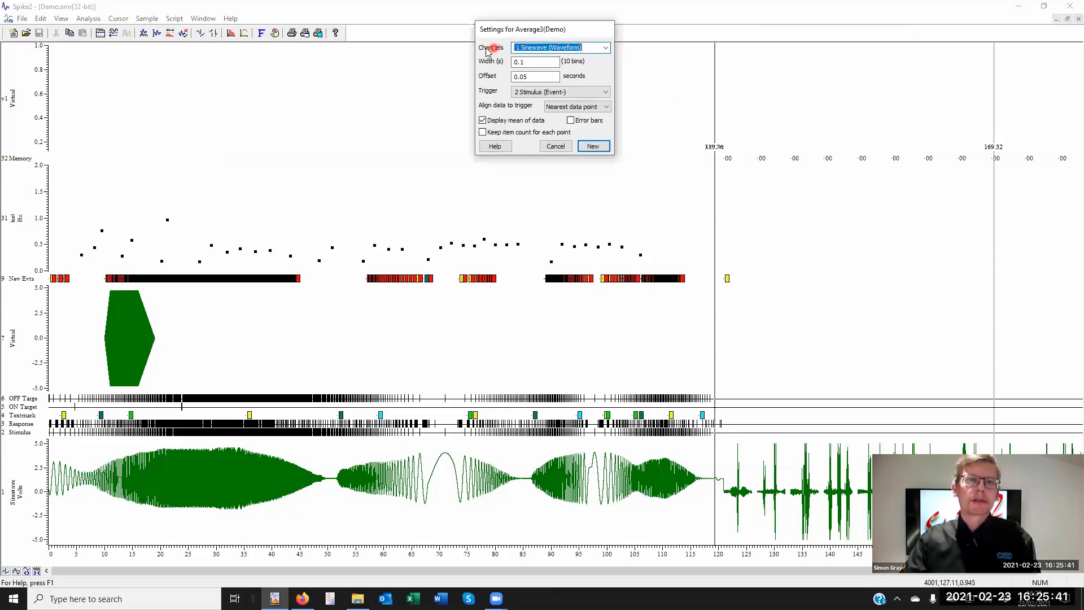
{"action": "left_click", "coordinate": [535, 62]}
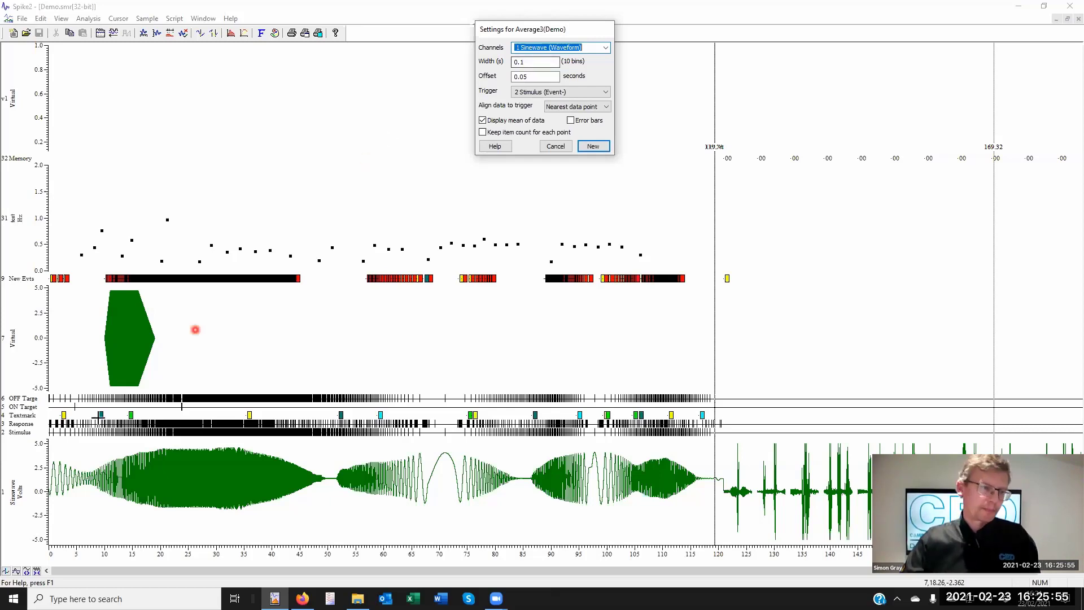
Select channels 1 and 7 in the data view and check the Selected entry among the average's channel choices.
{"action": "left_click", "coordinate": [12, 497]}
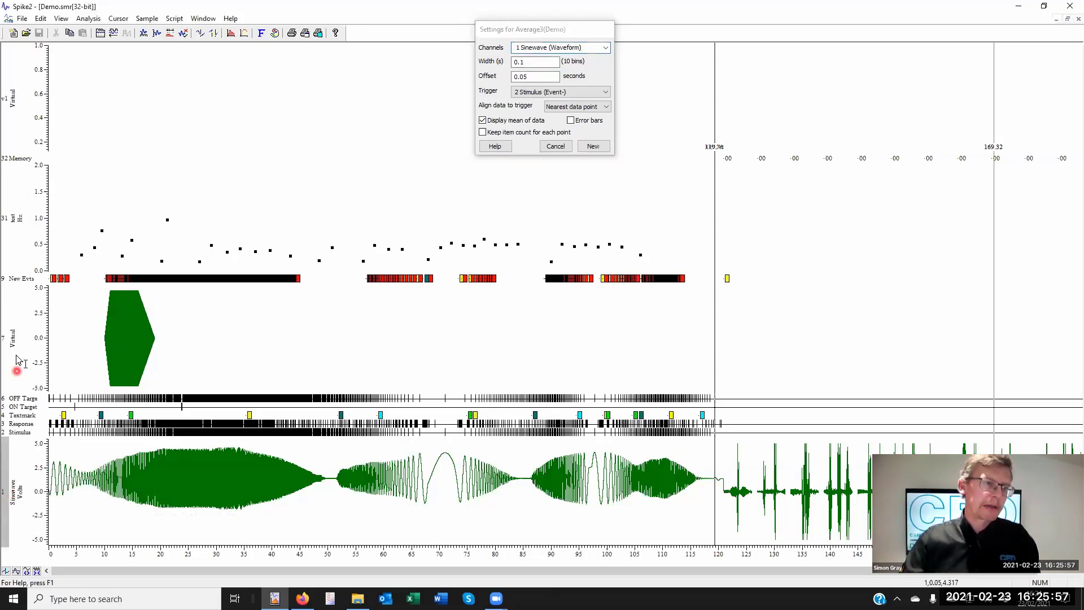
{"action": "left_click", "coordinate": [6, 338]}
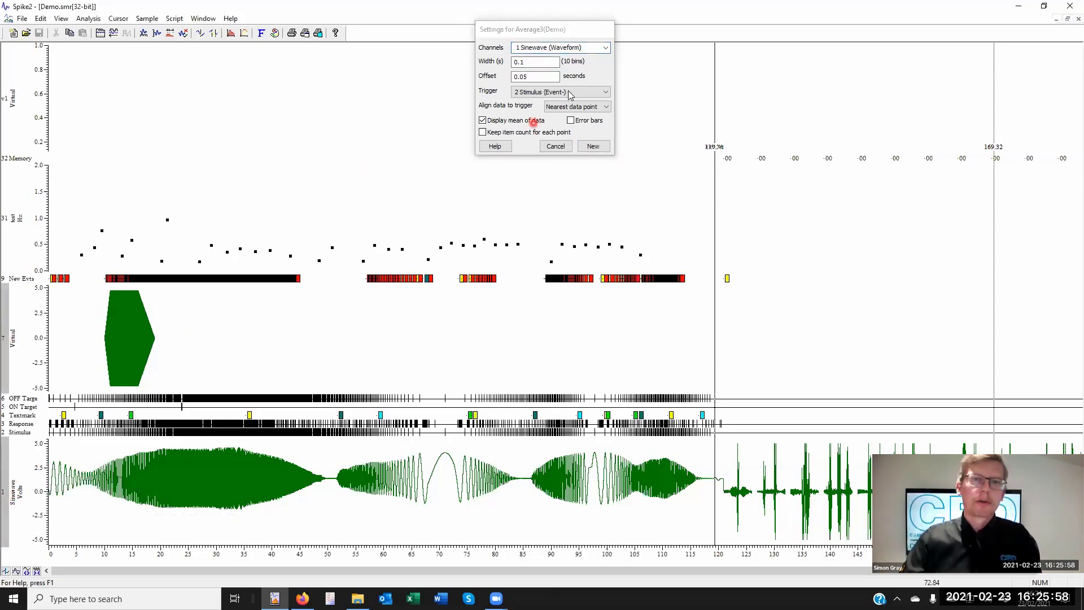
{"action": "left_click", "coordinate": [605, 47]}
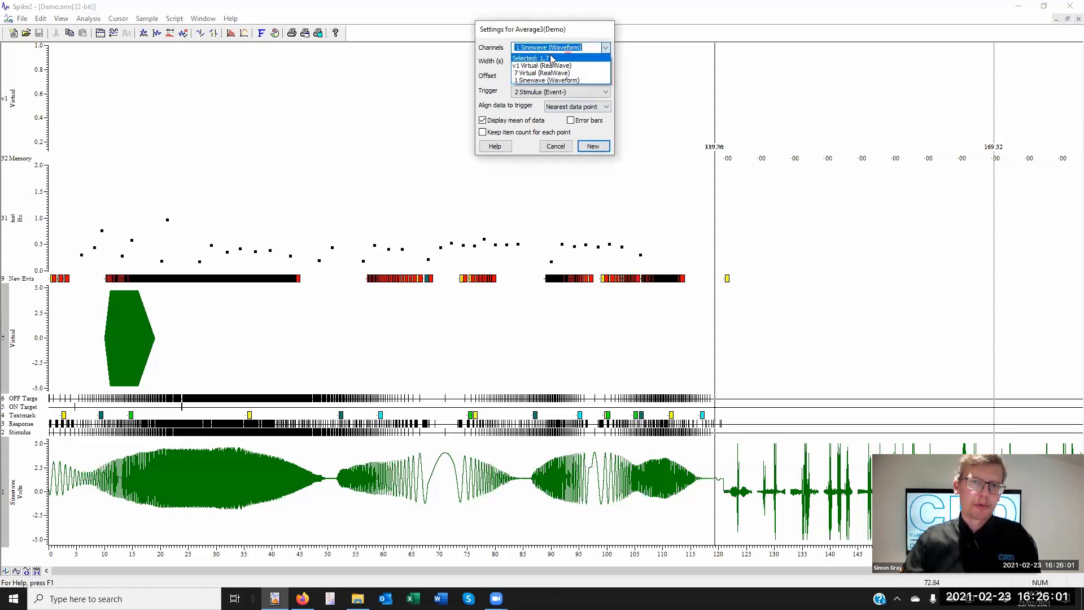
{"action": "left_click", "coordinate": [566, 37]}
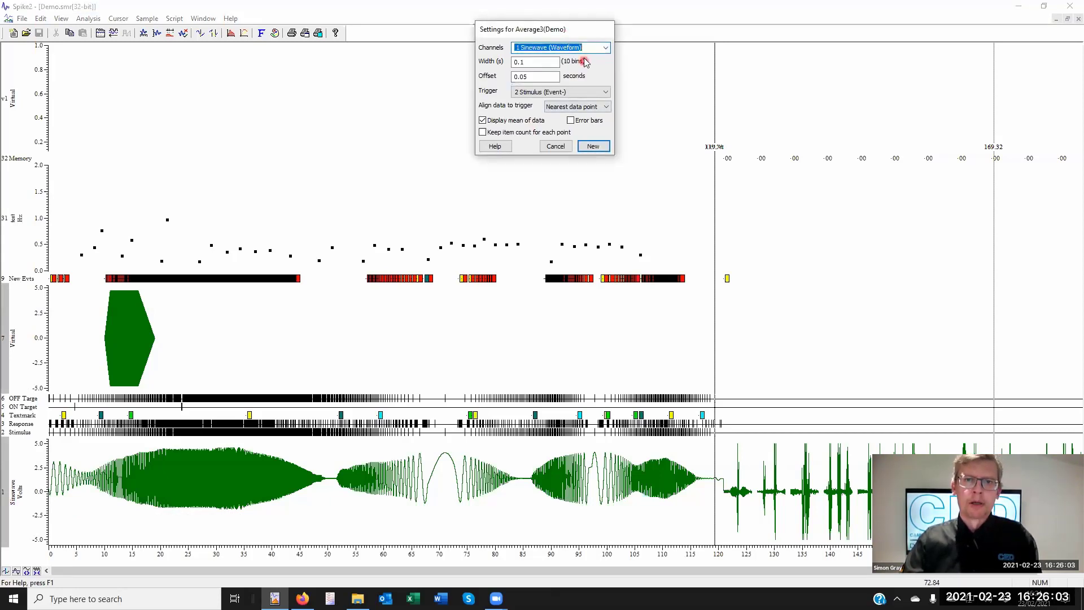
Try the channel range 1..99 as the waveform average's source, then cancel the average settings.
{"action": "left_click", "coordinate": [588, 48]}
{"action": "left_click_drag", "start_coordinate": [589, 47], "coordinate": [489, 45]}
{"action": "type", "text": "1,"}
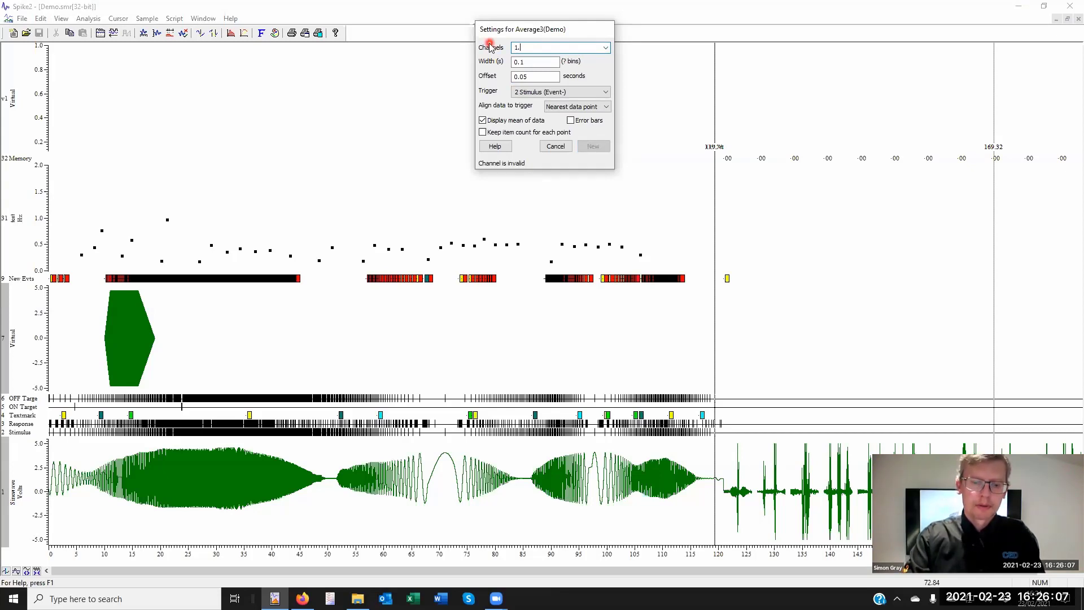
{"action": "type", "text": ".99"}
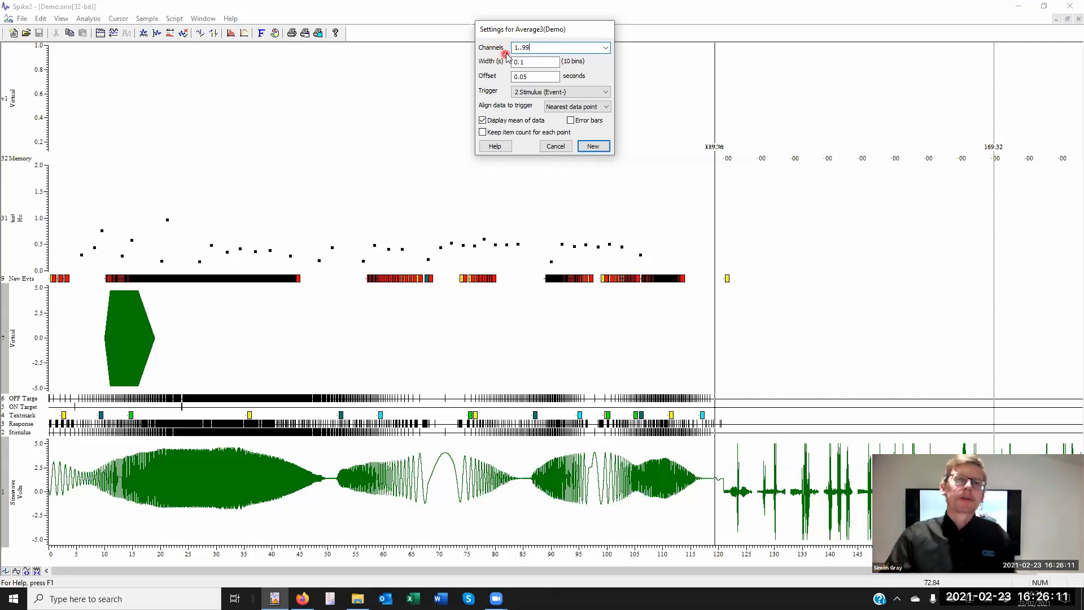
{"action": "double_click", "coordinate": [534, 47]}
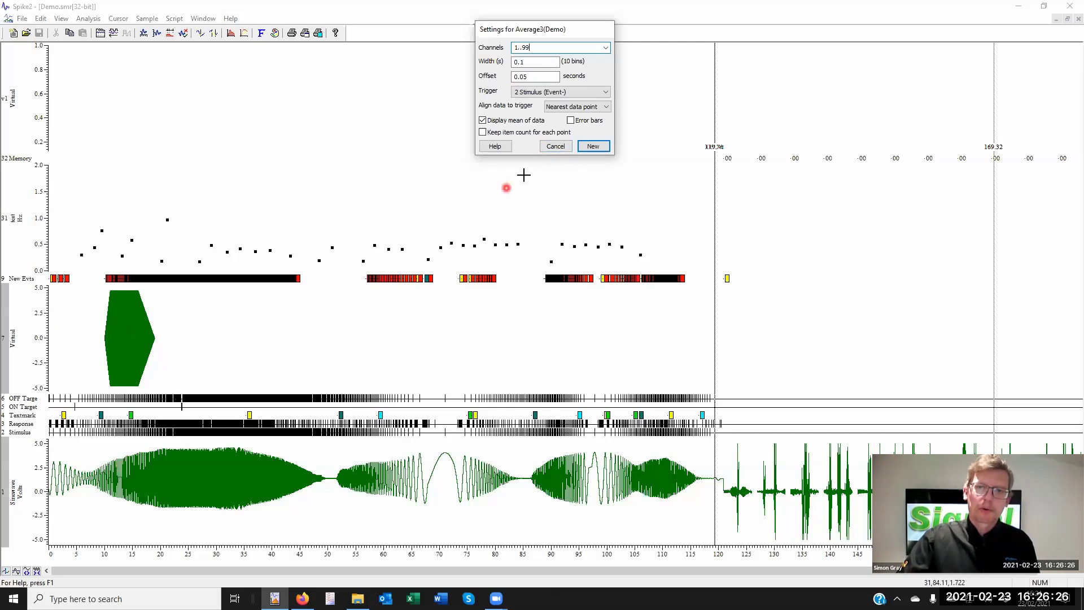
{"action": "left_click", "coordinate": [554, 146]}
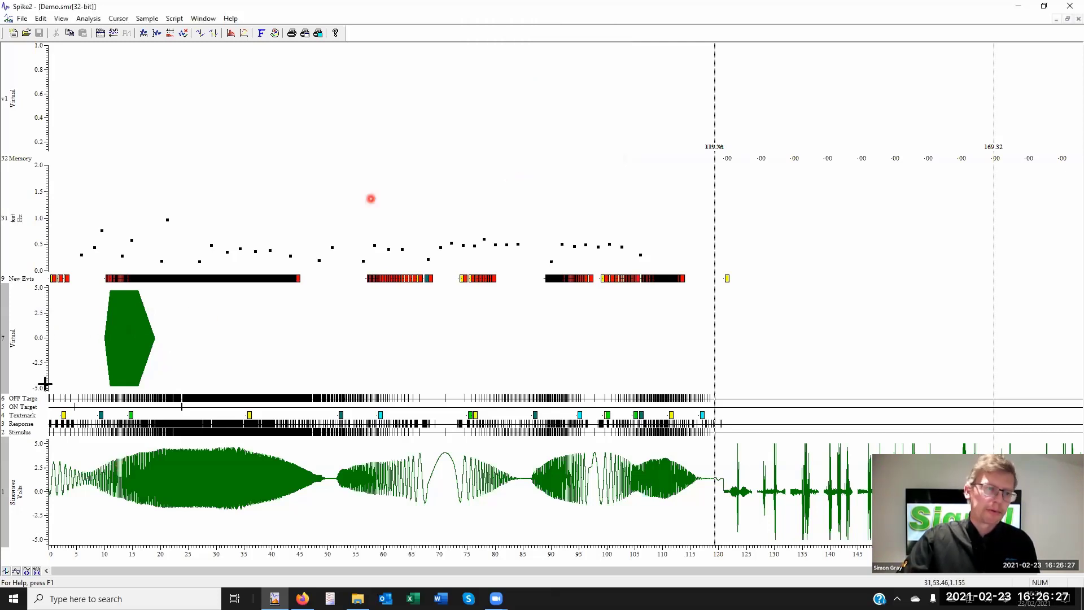
Compare the sampling rates of channels 7 Virtual and 1 Sinewave in their channel information.
{"action": "double_click", "coordinate": [14, 336]}
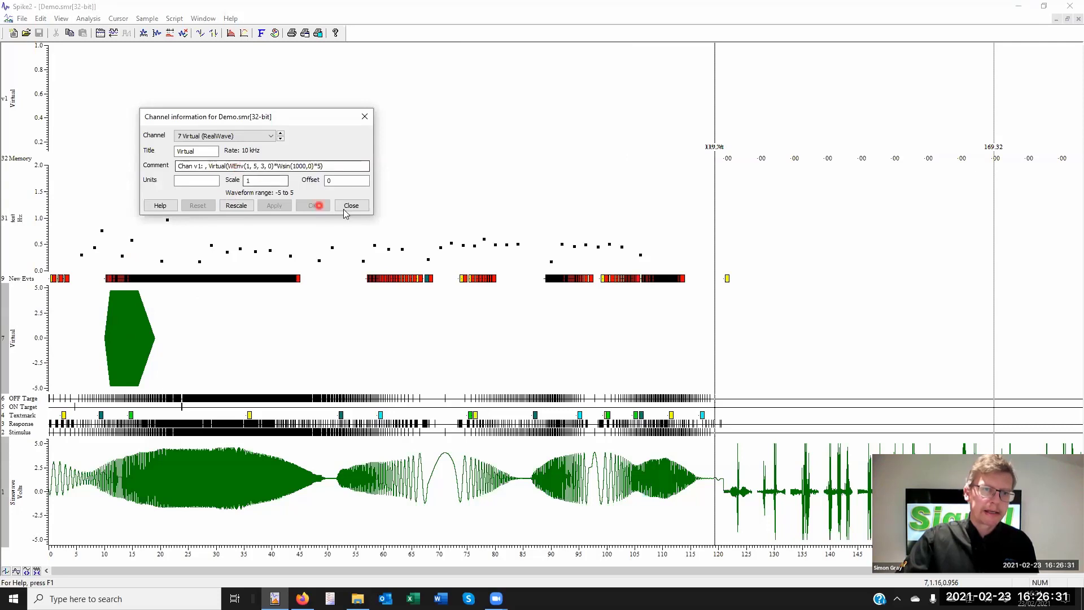
{"action": "left_click", "coordinate": [316, 205]}
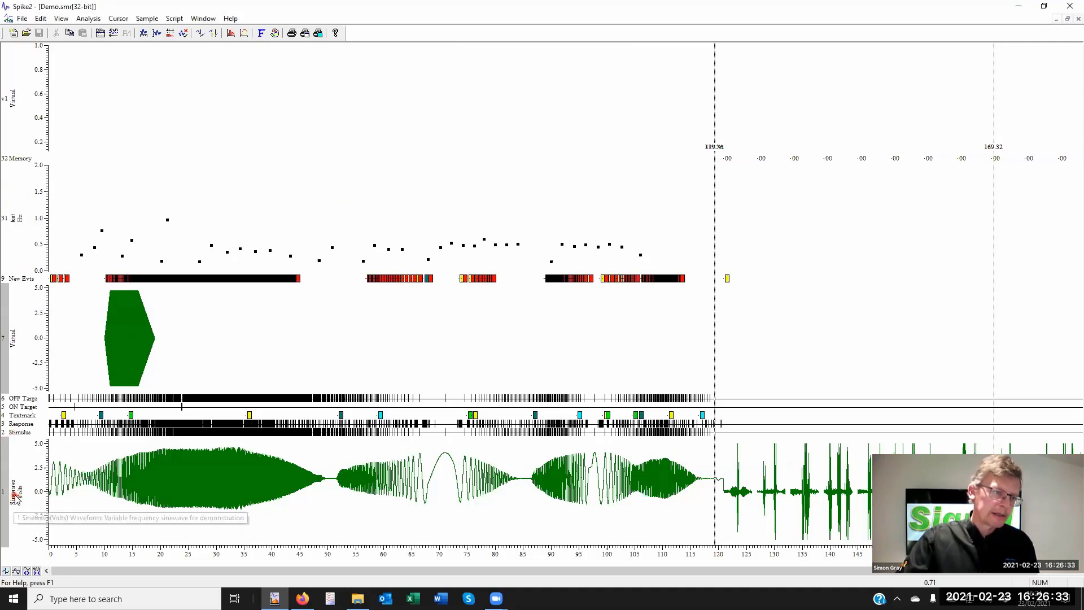
{"action": "double_click", "coordinate": [14, 494]}
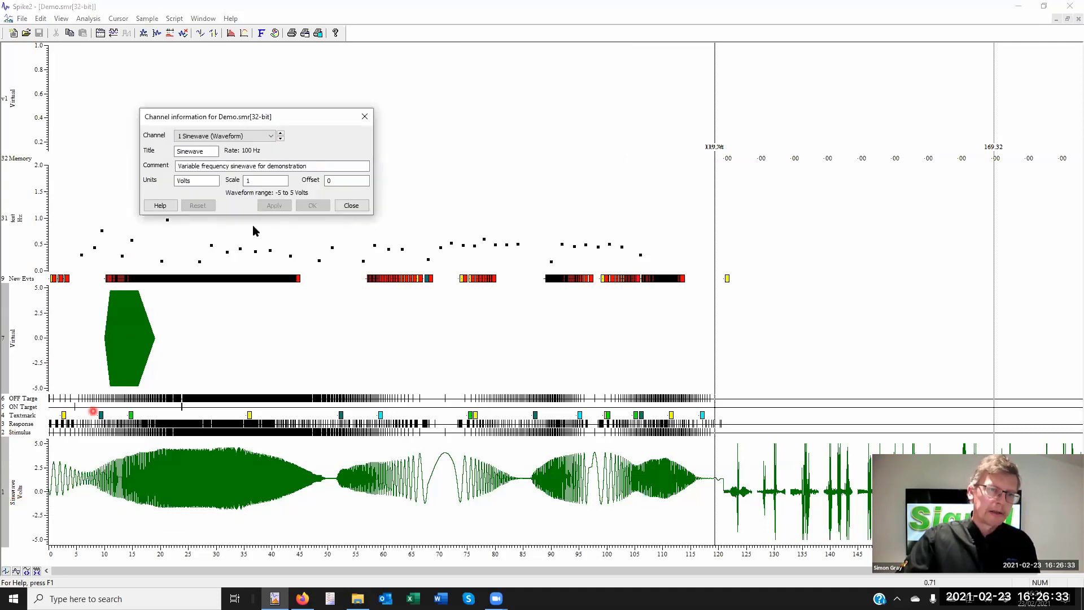
{"action": "left_click", "coordinate": [351, 205]}
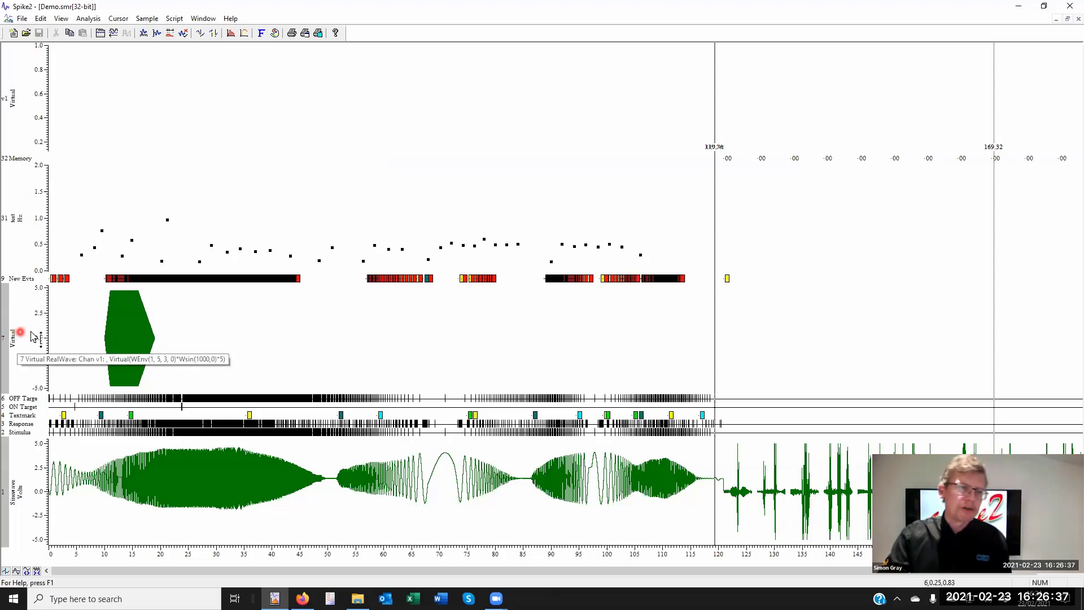
Add a Match channel process to channel 7 Virtual with 1 Sinewave as the channel to match.
{"action": "right_click", "coordinate": [116, 332]}
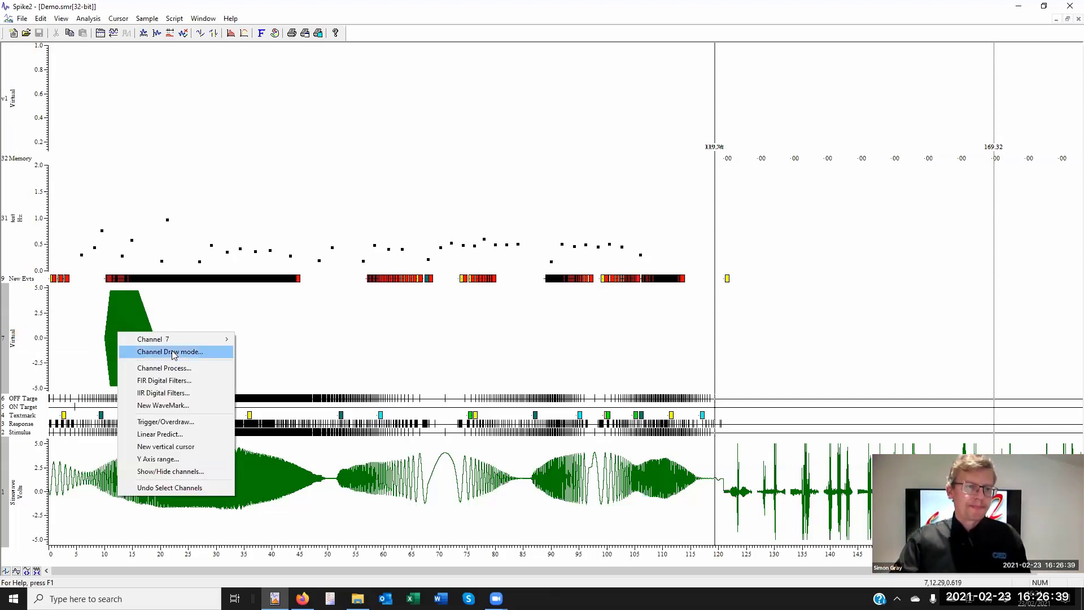
{"action": "mouse_move", "coordinate": [223, 343]}
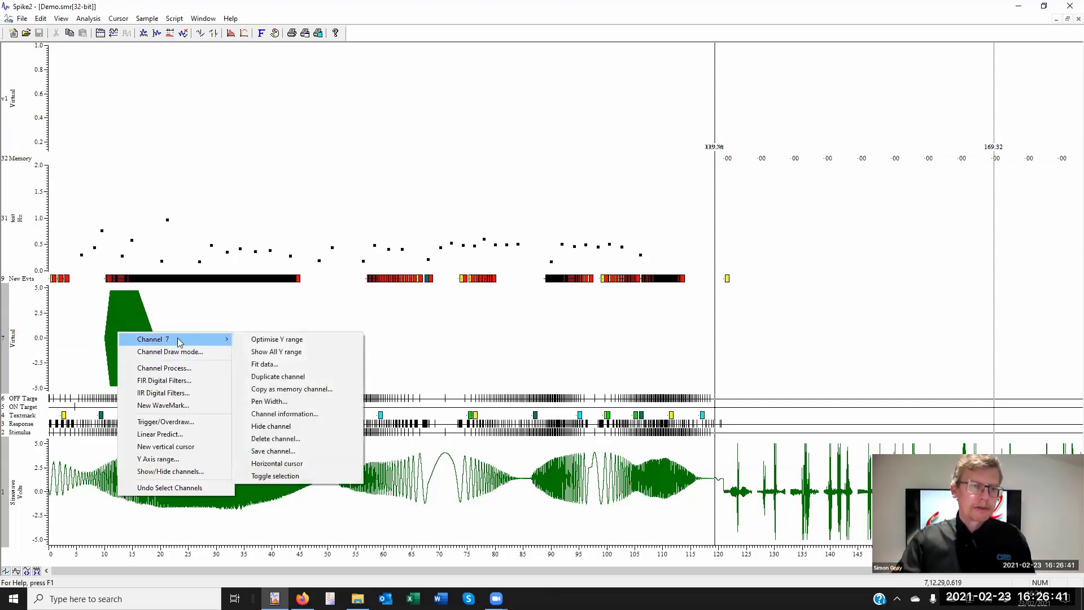
{"action": "left_click", "coordinate": [165, 368]}
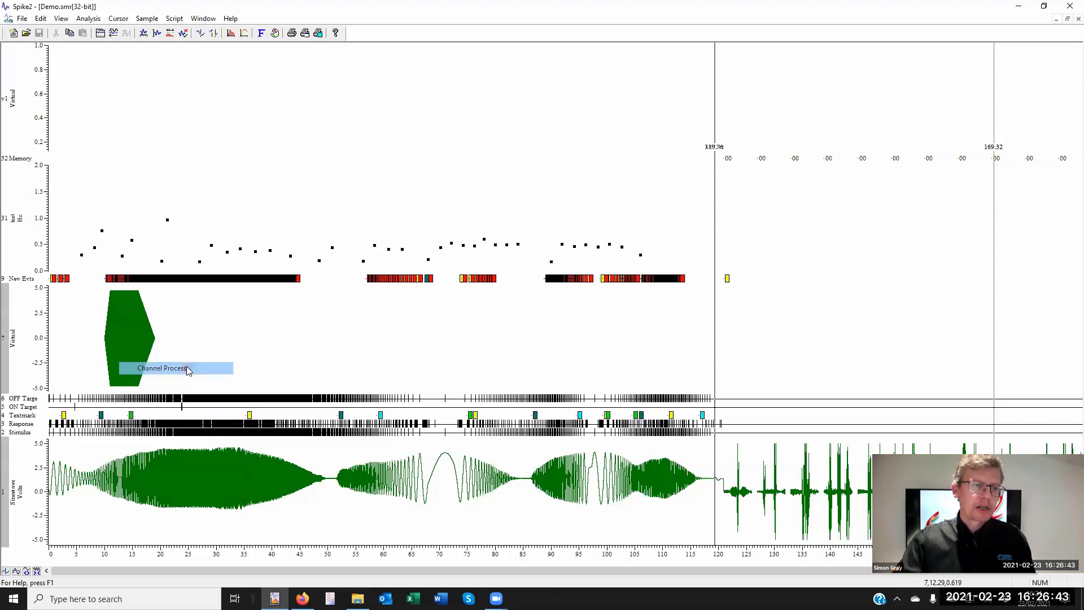
{"action": "left_click", "coordinate": [297, 374]}
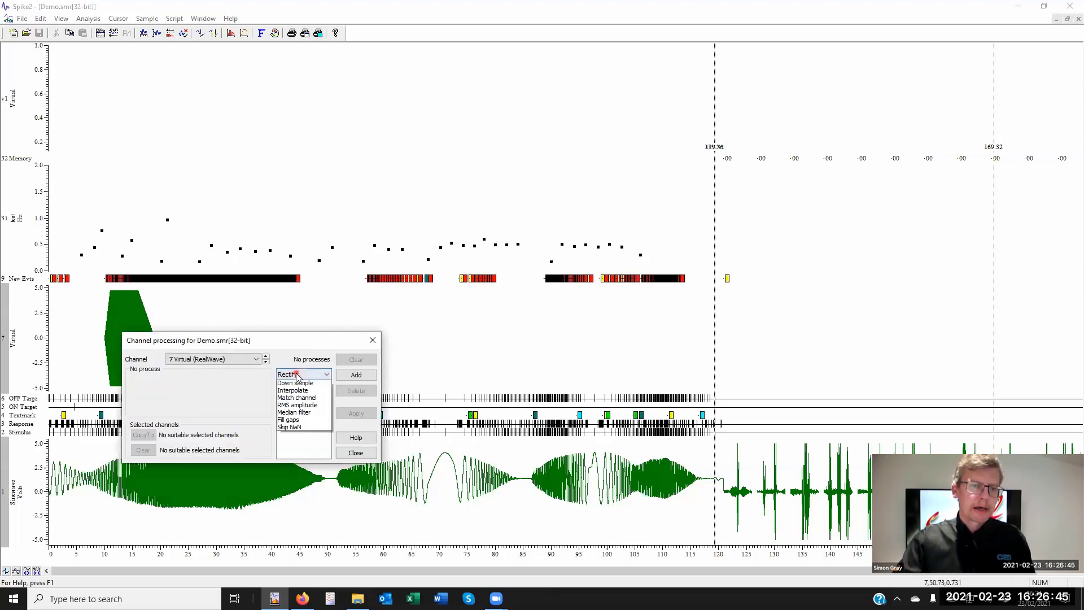
{"action": "left_click", "coordinate": [314, 436]}
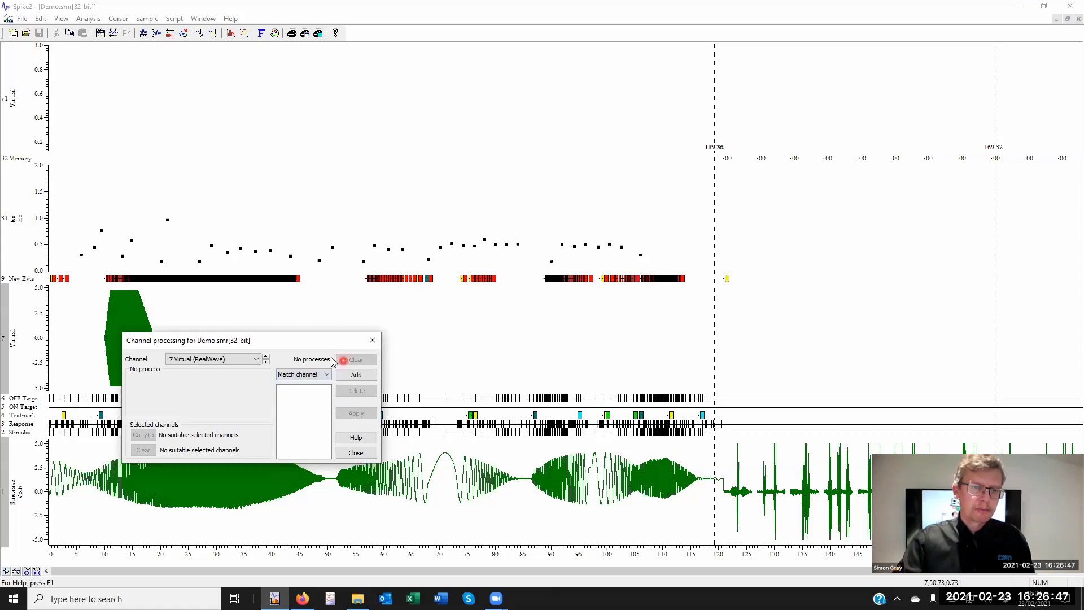
{"action": "left_click", "coordinate": [356, 375]}
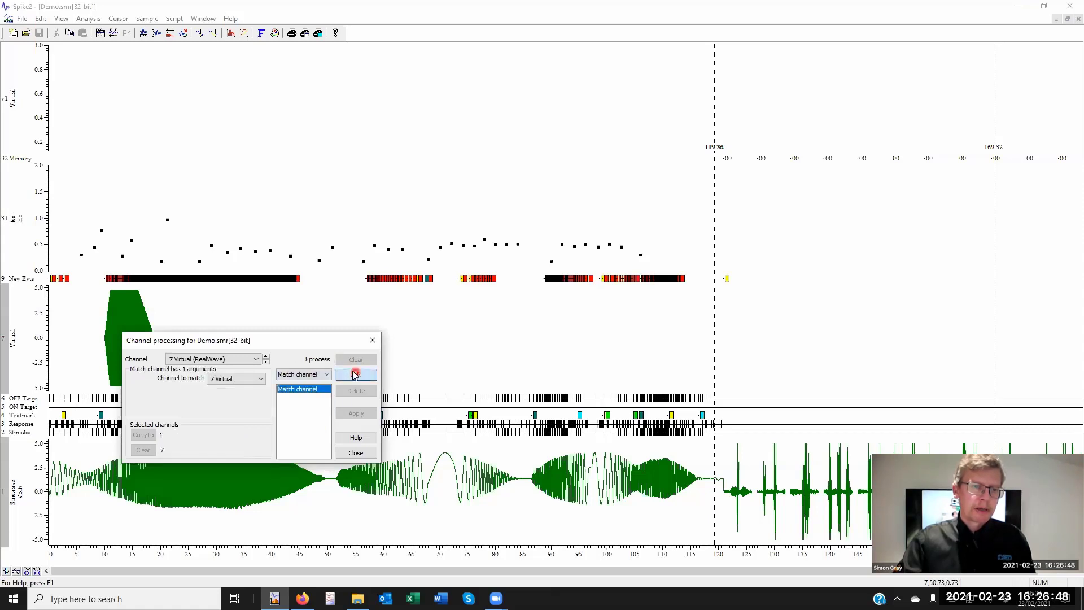
{"action": "left_click", "coordinate": [237, 379]}
{"action": "left_click", "coordinate": [254, 404]}
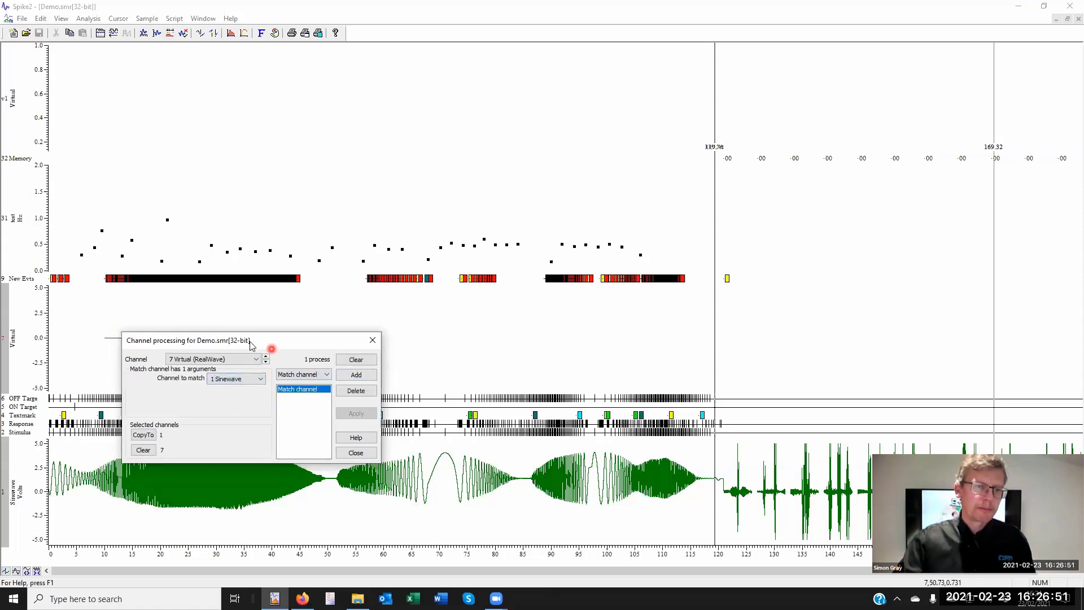
Examine channel 7's sampling rate in its channel information and inspect its processed trace.
{"action": "left_click_drag", "start_coordinate": [246, 341], "coordinate": [428, 92]}
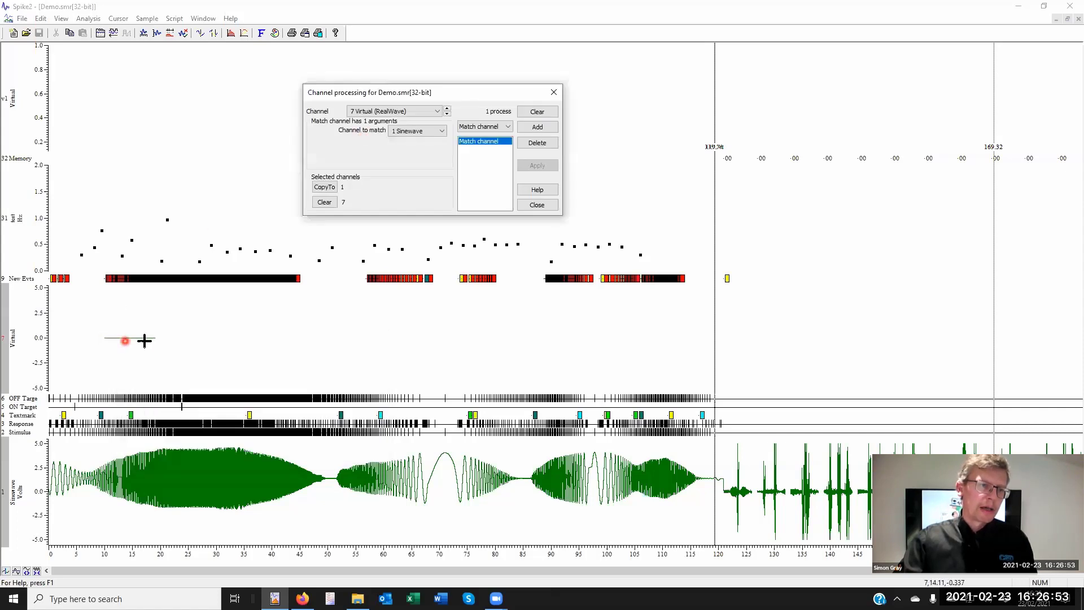
{"action": "double_click", "coordinate": [16, 339]}
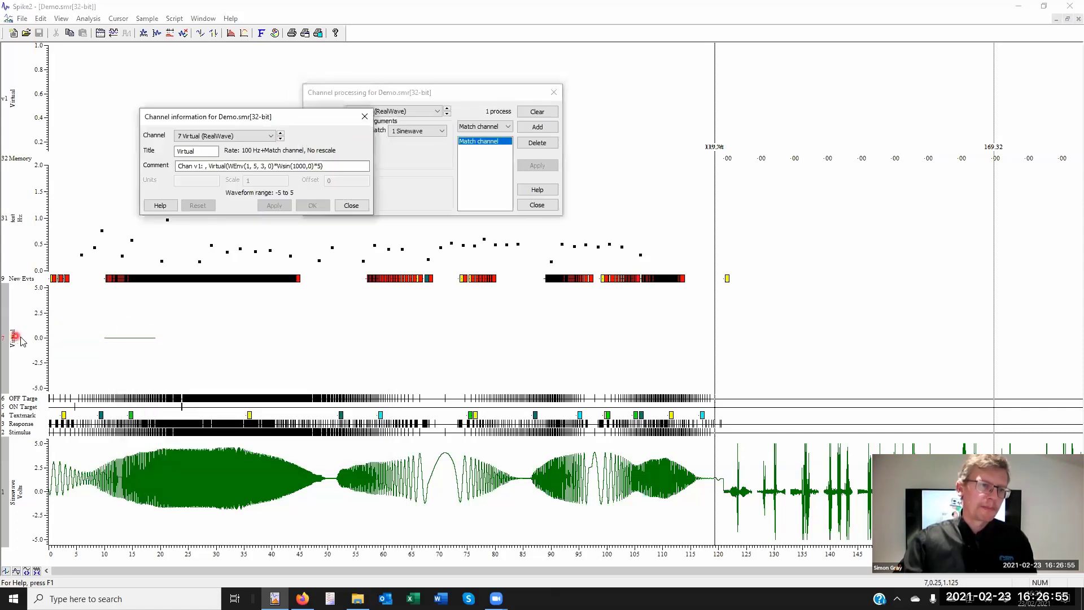
{"action": "left_click", "coordinate": [353, 206]}
{"action": "left_click", "coordinate": [116, 330]}
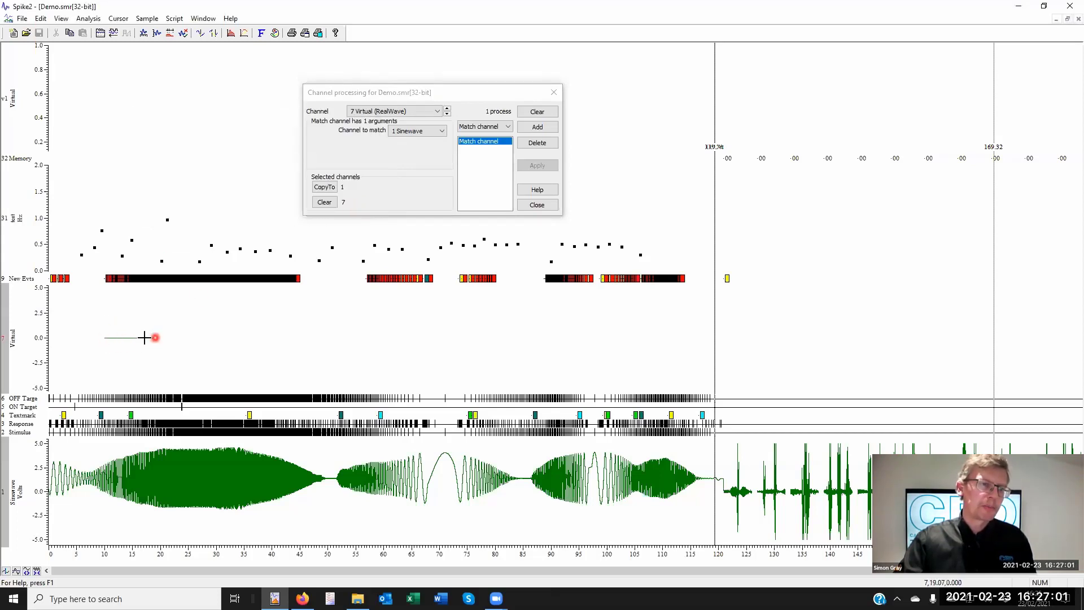
{"action": "left_click_drag", "start_coordinate": [141, 333], "coordinate": [133, 336]}
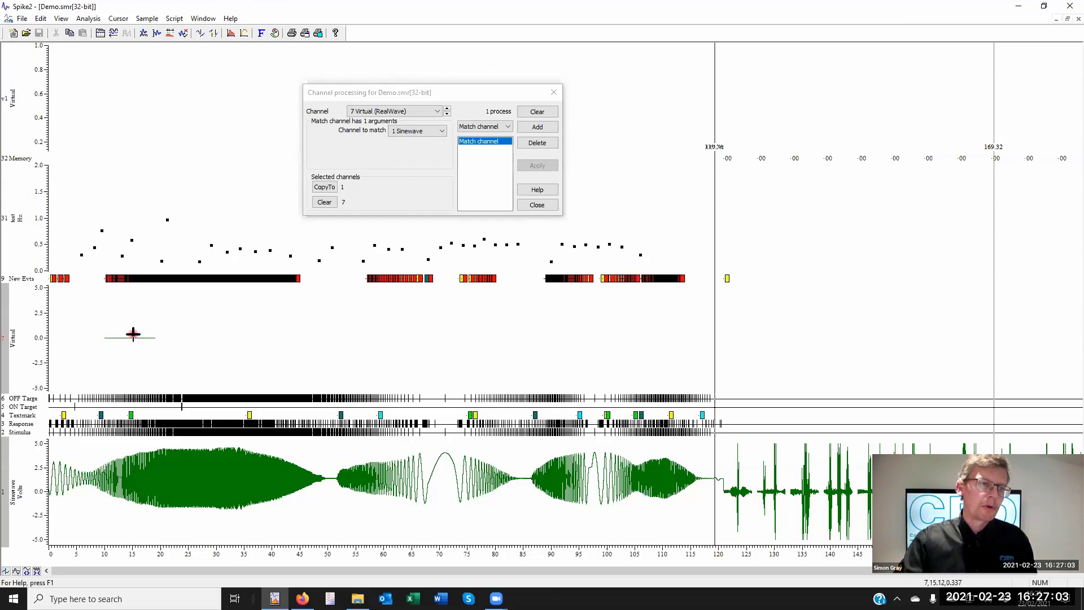
Recheck channel 7's information, then clear its Match channel process and close the channel processing settings.
{"action": "double_click", "coordinate": [15, 339]}
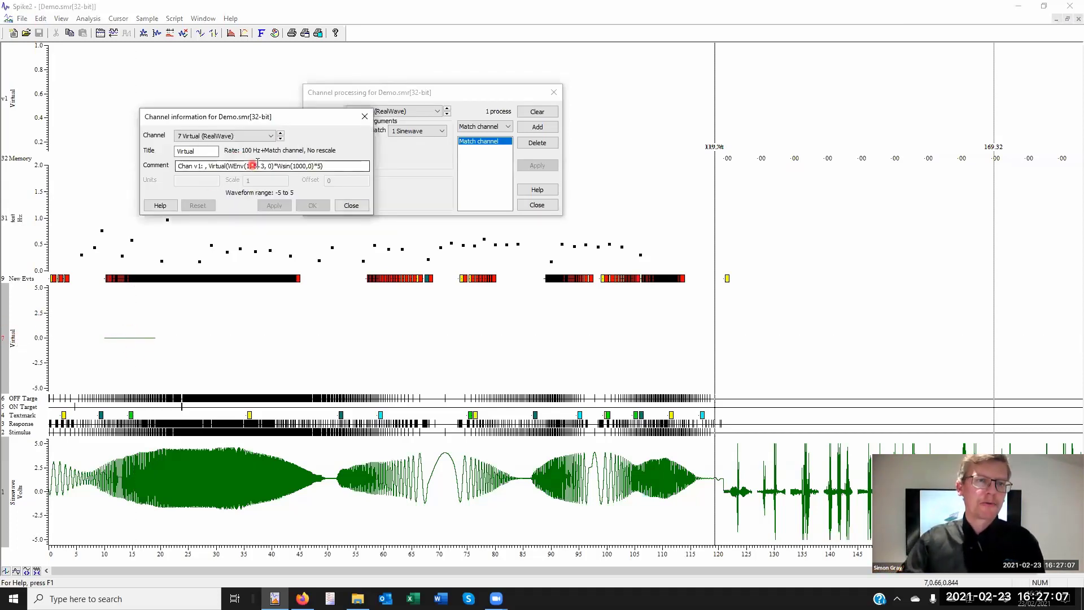
{"action": "left_click", "coordinate": [351, 205]}
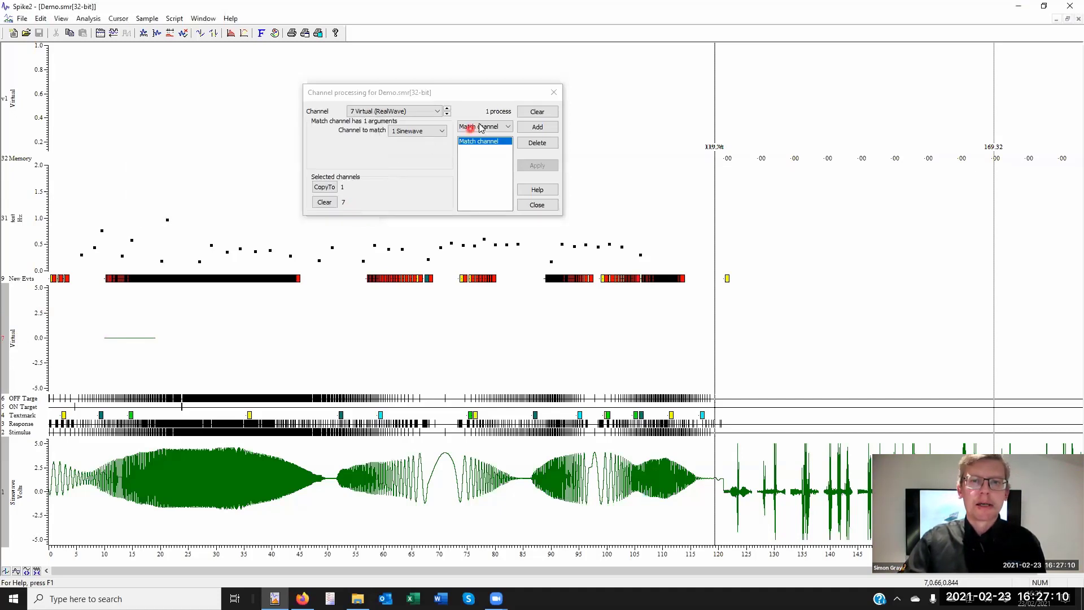
{"action": "left_click", "coordinate": [537, 112]}
{"action": "left_click", "coordinate": [554, 96]}
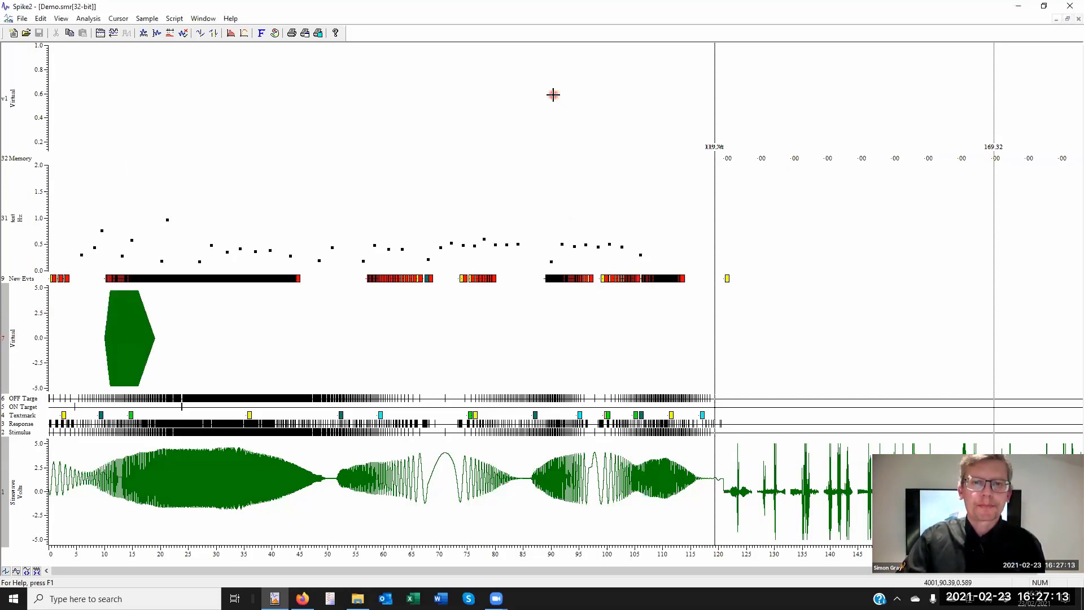
Open the settings for a new Waveform Average of channel 1 Sinewave and review the channel and width options.
{"action": "left_click", "coordinate": [88, 19]}
{"action": "mouse_move", "coordinate": [143, 56]}
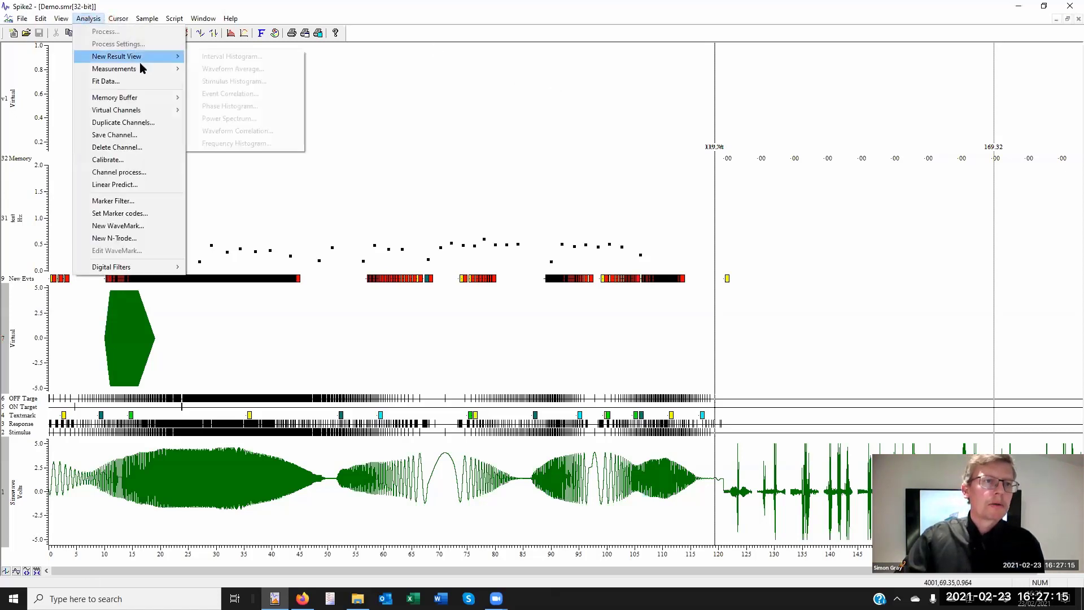
{"action": "left_click", "coordinate": [219, 69]}
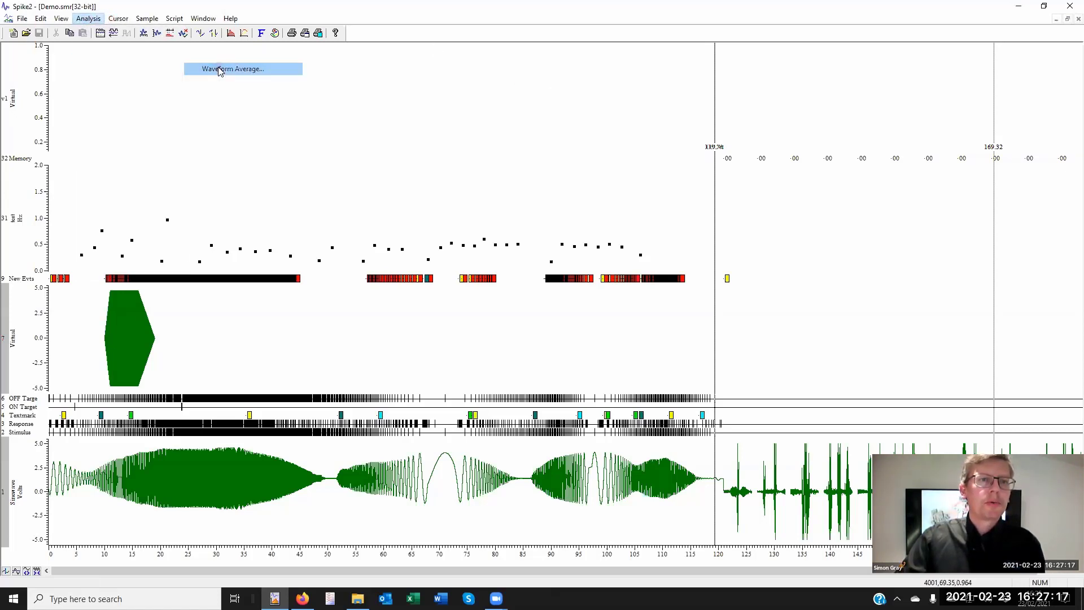
{"action": "left_click", "coordinate": [582, 49]}
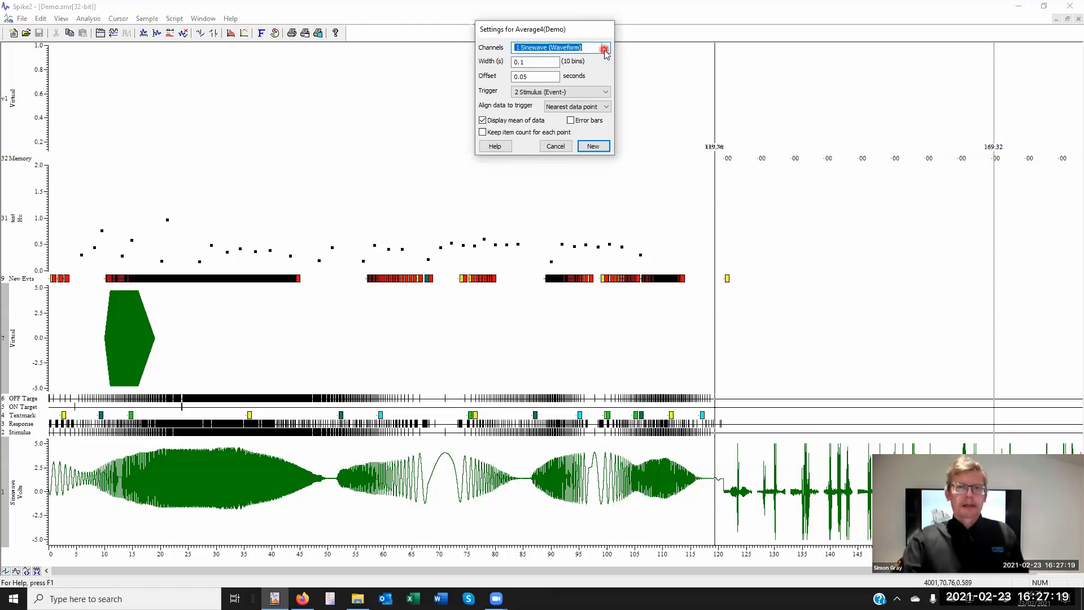
{"action": "left_click", "coordinate": [551, 64]}
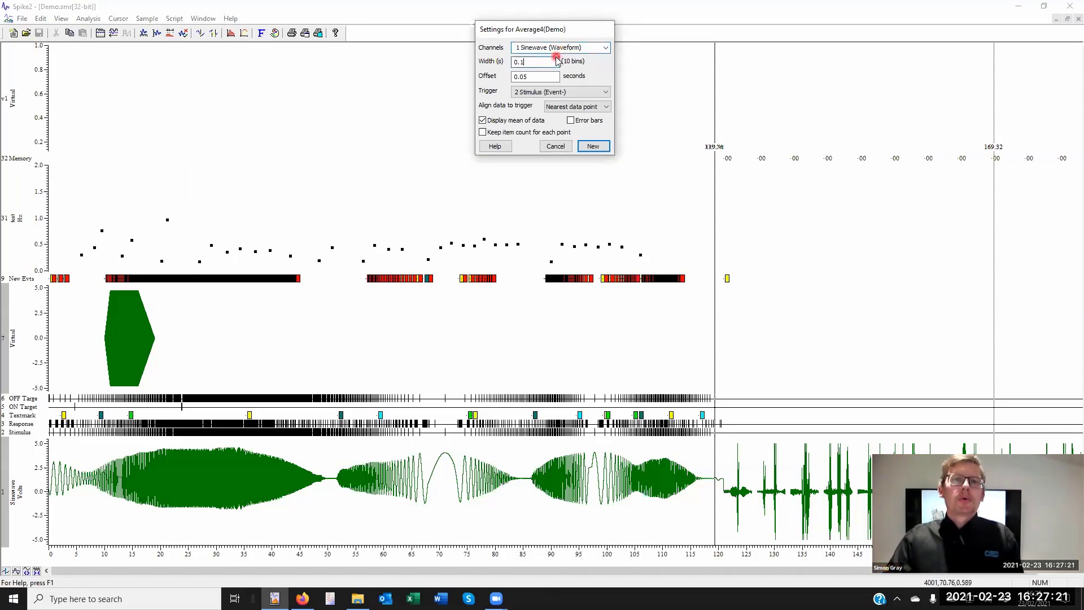
{"action": "left_click", "coordinate": [566, 31]}
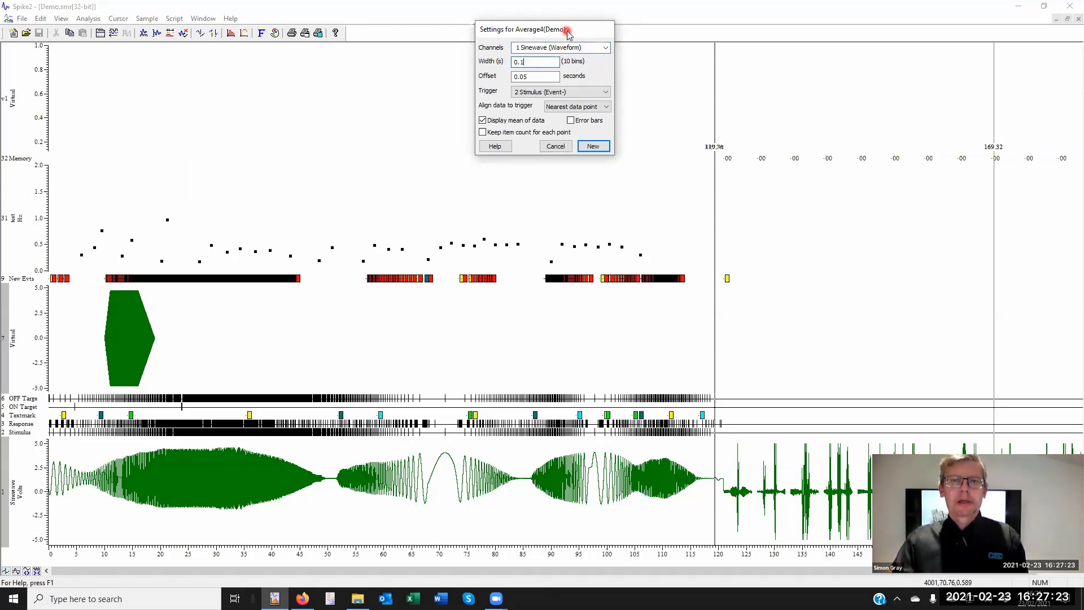
Examine the average's width, offset, trigger channel and trigger alignment choices, keeping 2 Stimulus and Nearest data point.
{"action": "left_click", "coordinate": [549, 64]}
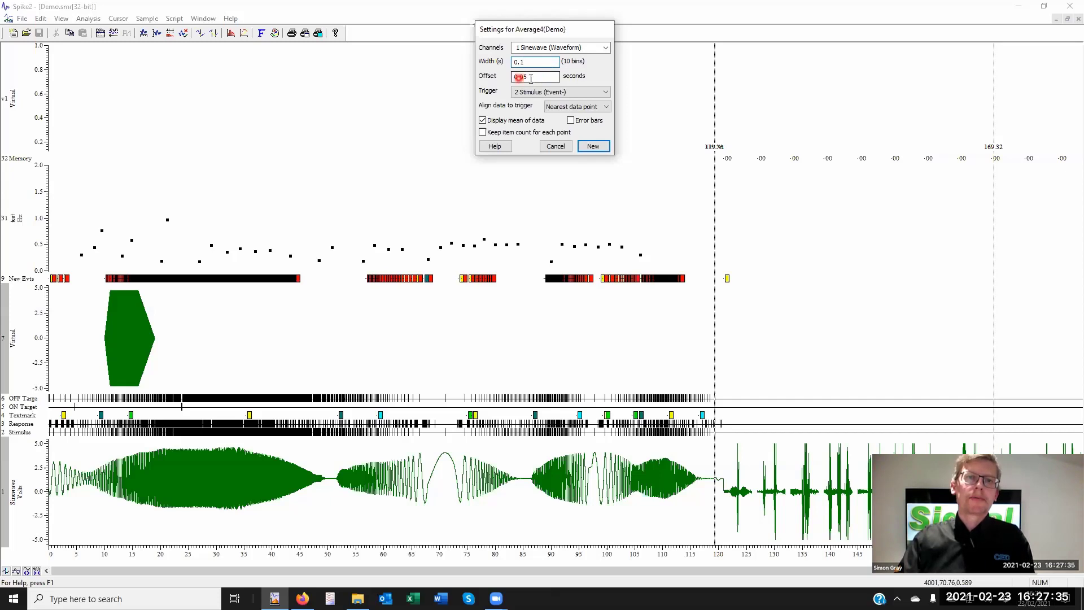
{"action": "left_click", "coordinate": [556, 93]}
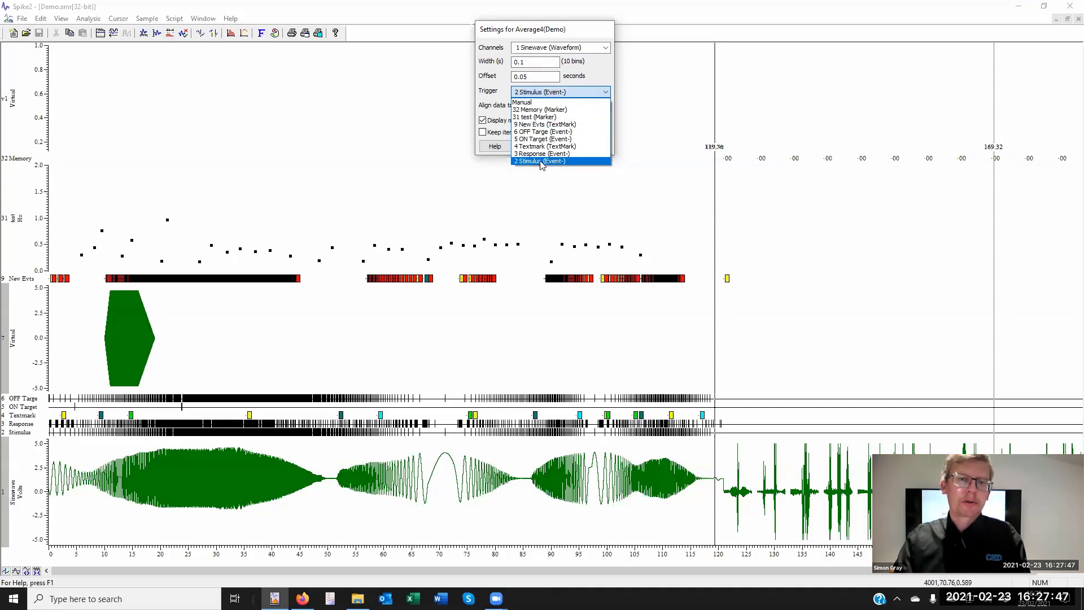
{"action": "left_click", "coordinate": [536, 29]}
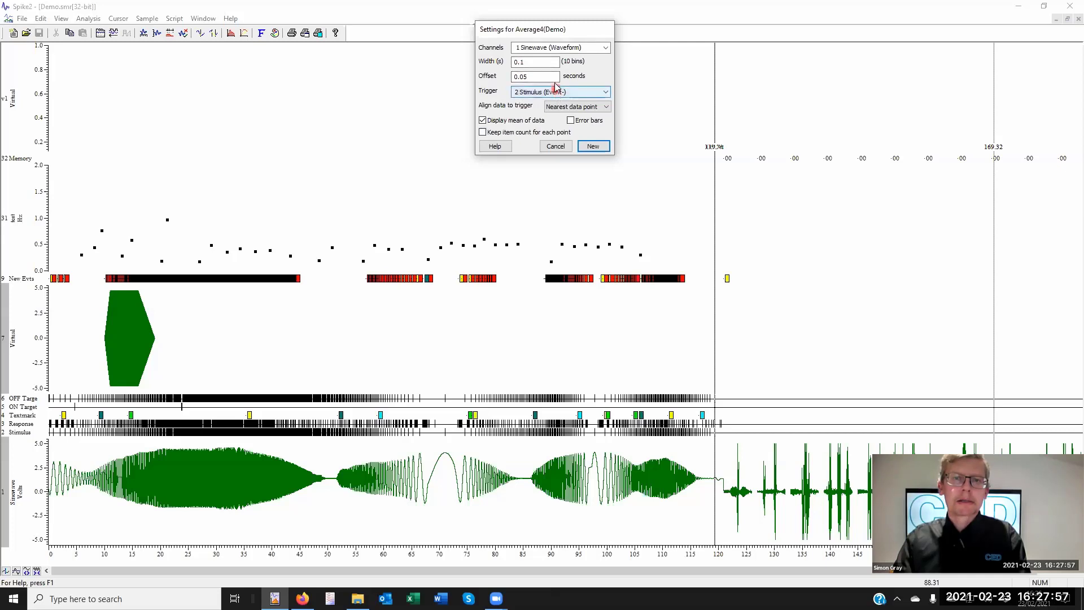
{"action": "left_click", "coordinate": [551, 95]}
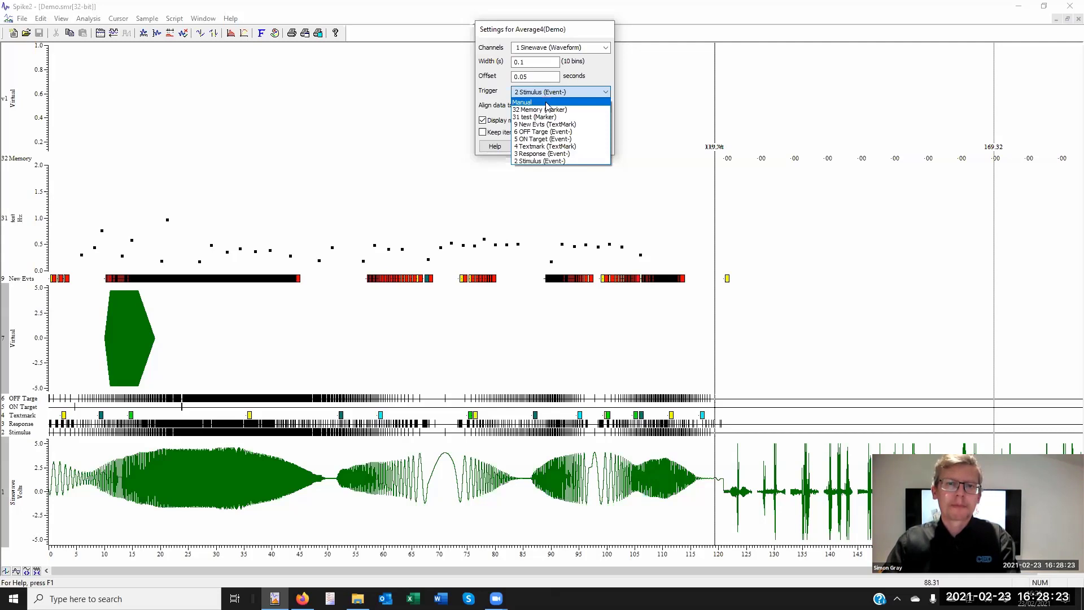
{"action": "left_click", "coordinate": [540, 163]}
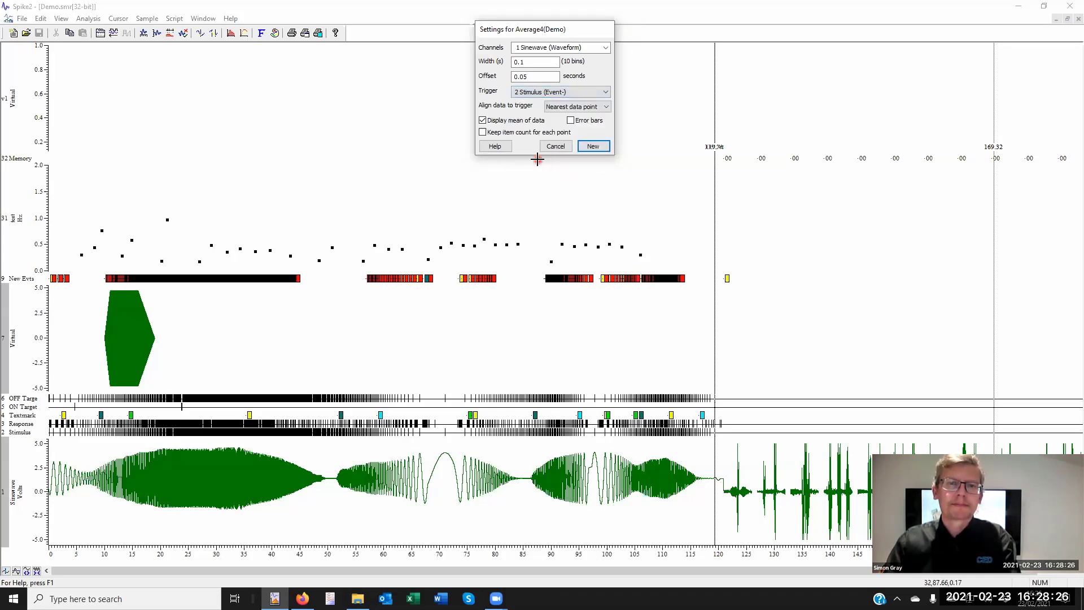
{"action": "left_click", "coordinate": [576, 107]}
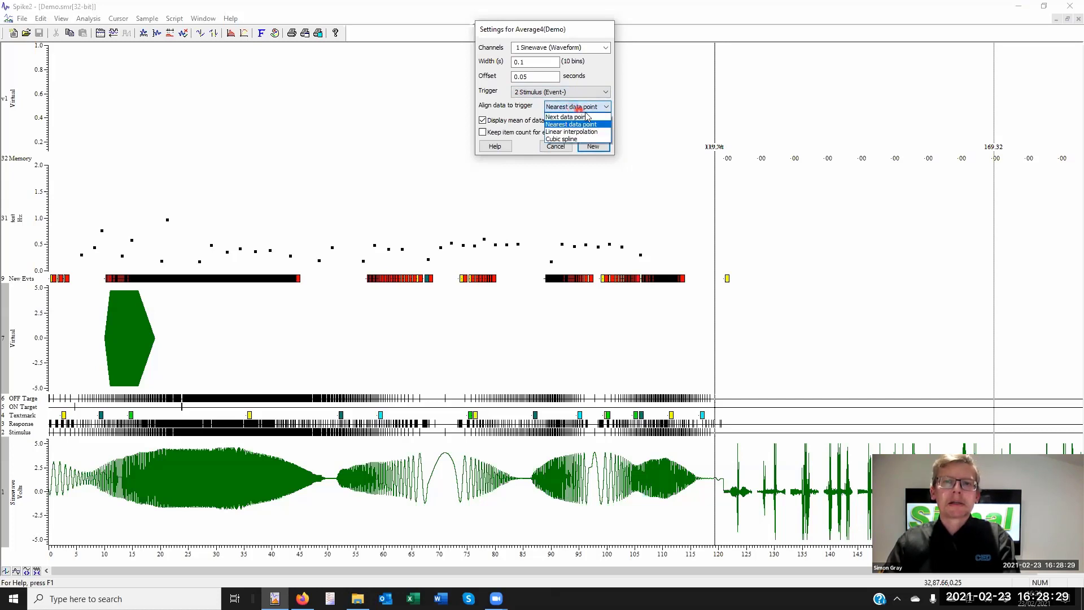
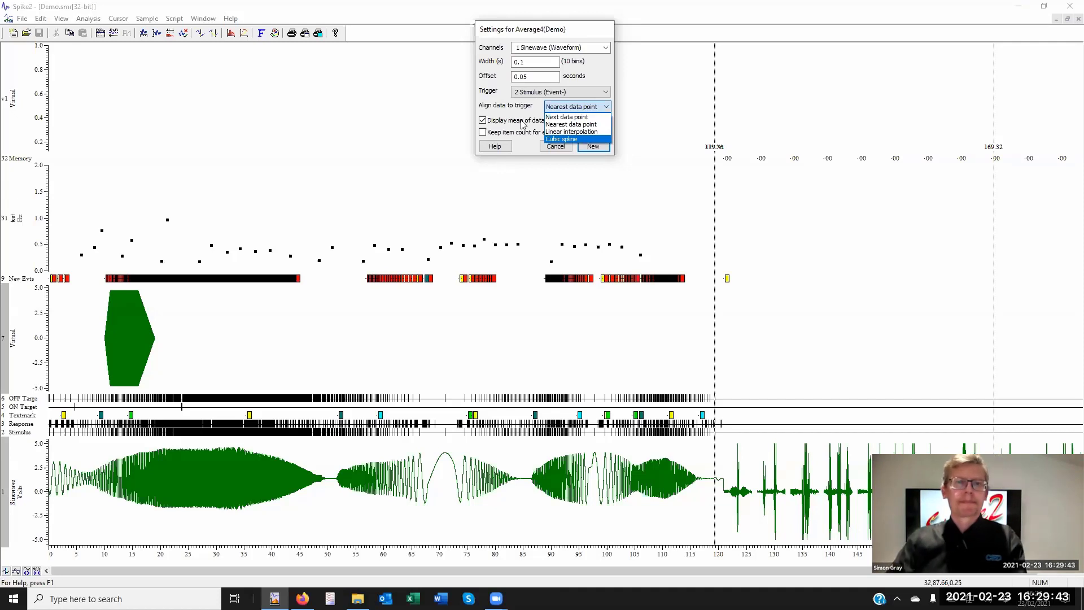
{"action": "left_click", "coordinate": [519, 111]}
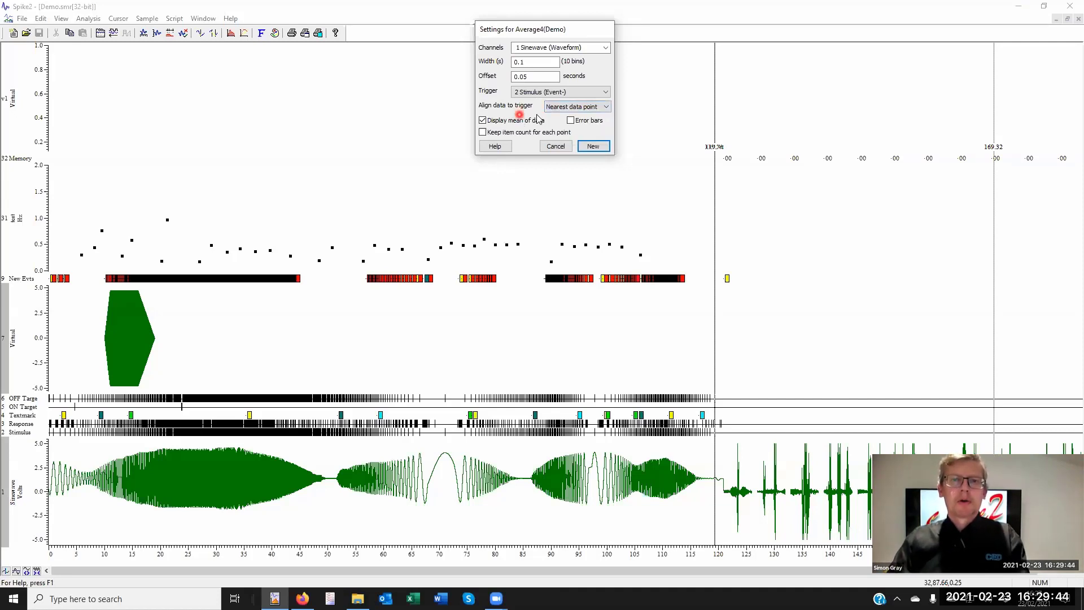
Enable error bars with the mean displayed and per-point item counts off, and create the new waveform average.
{"action": "left_click", "coordinate": [571, 120]}
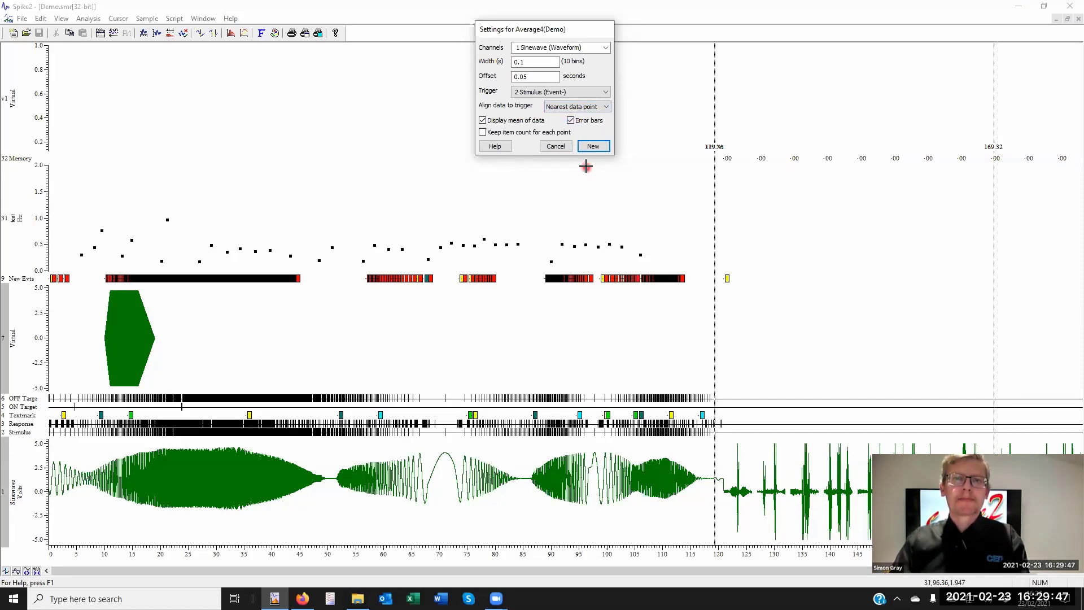
{"action": "left_click", "coordinate": [483, 121]}
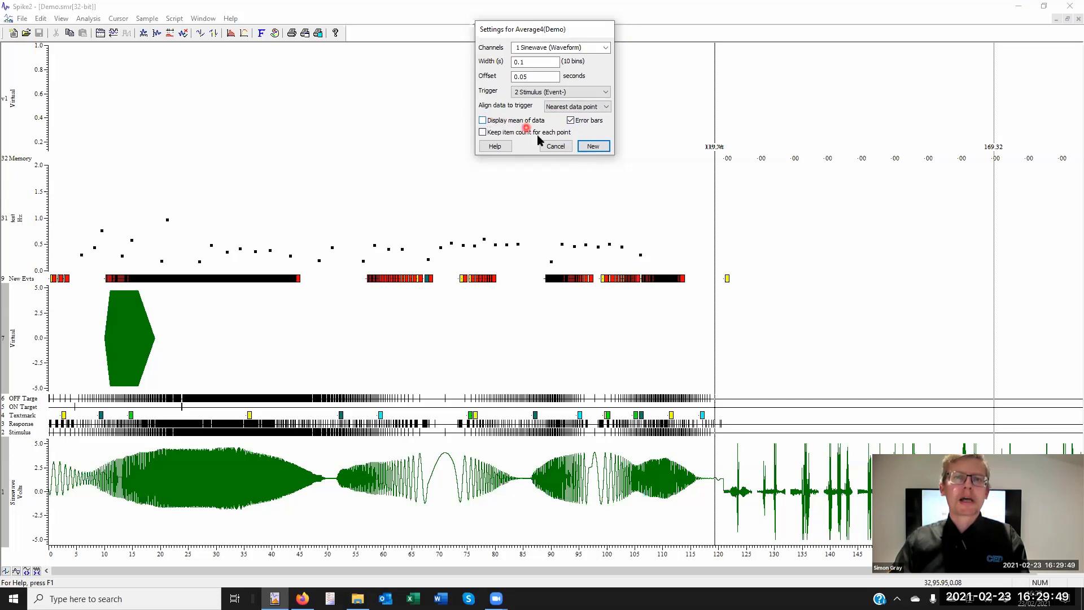
{"action": "left_click", "coordinate": [484, 120]}
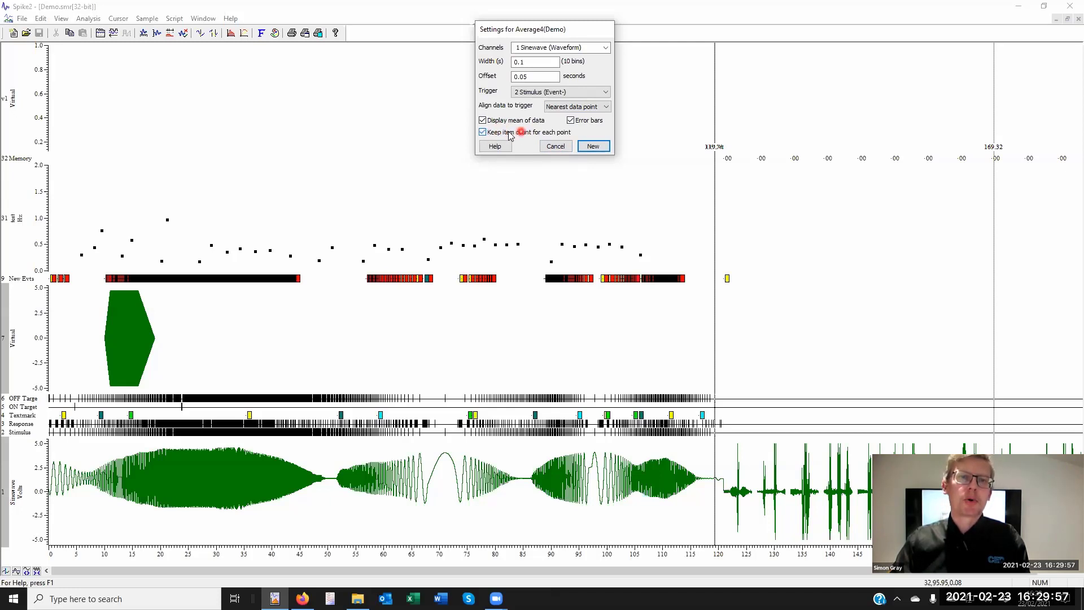
{"action": "left_click", "coordinate": [487, 132]}
{"action": "left_click", "coordinate": [485, 132]}
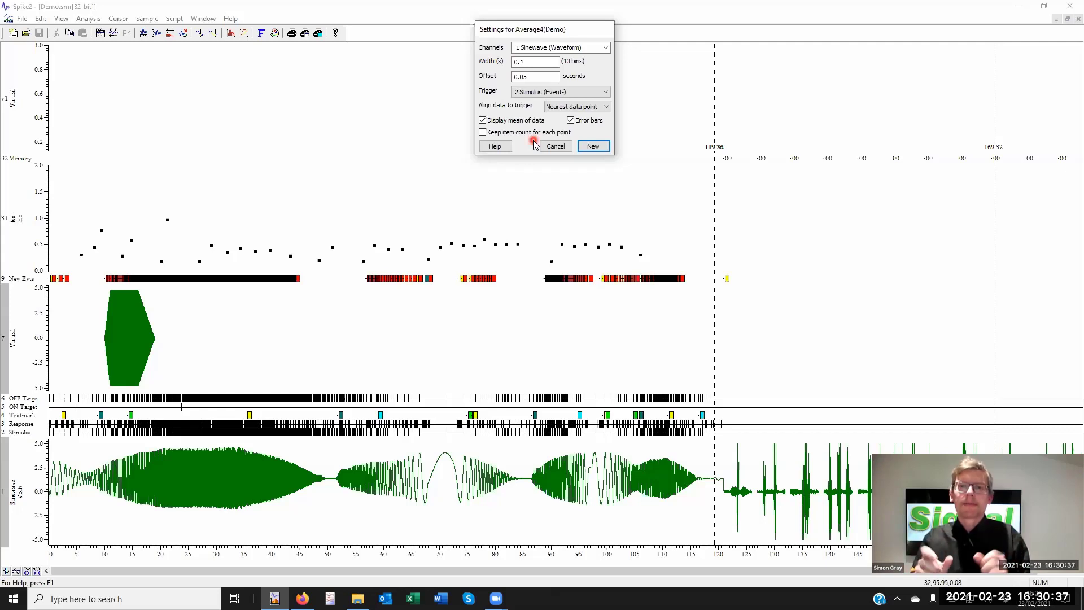
{"action": "left_click", "coordinate": [527, 63]}
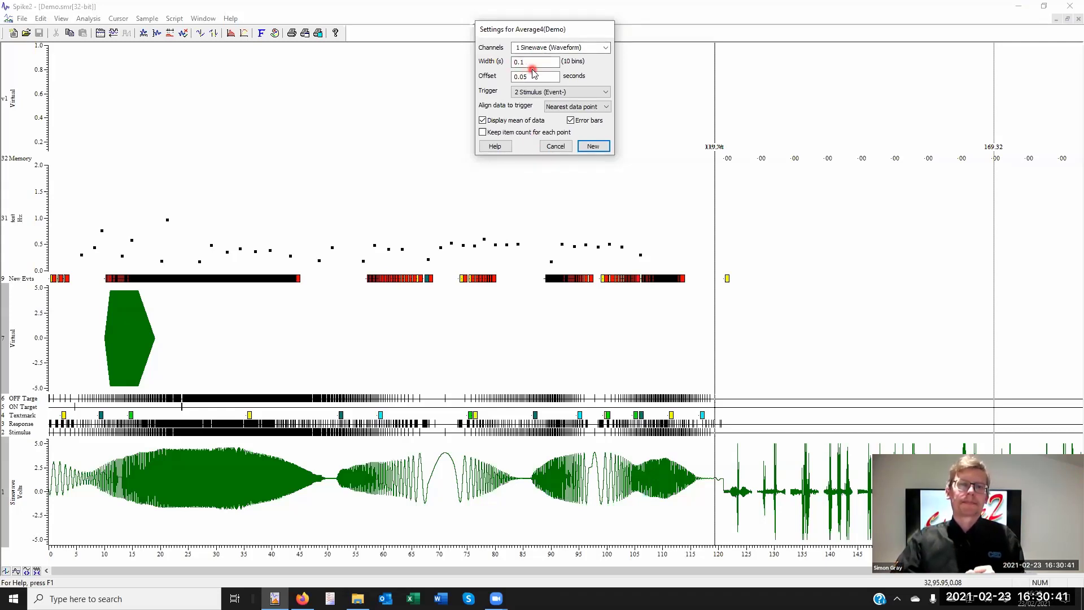
{"action": "left_click", "coordinate": [595, 146]}
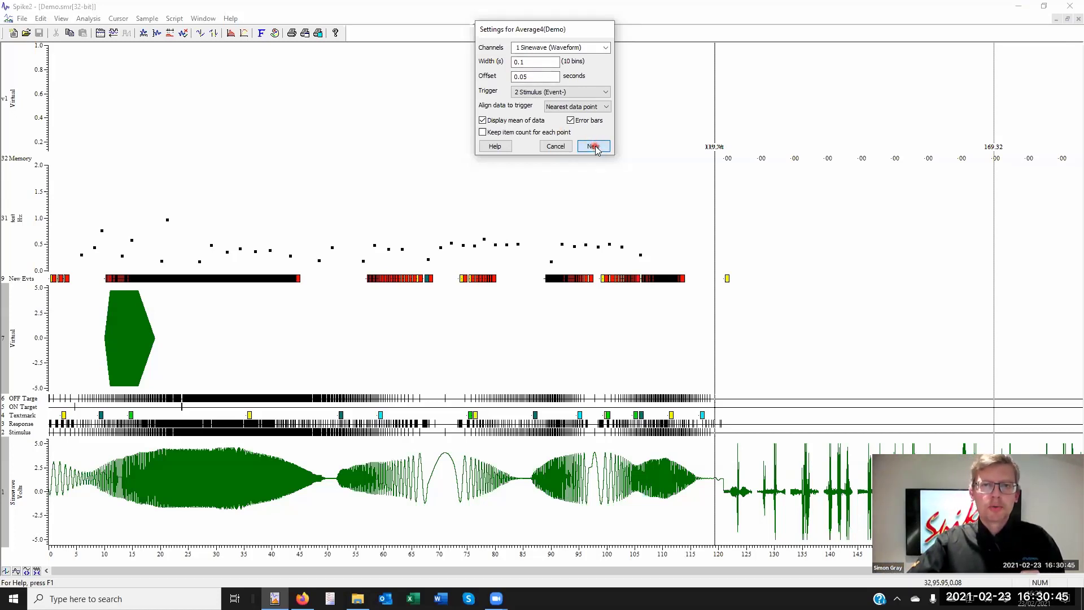
{"action": "left_click", "coordinate": [595, 146]}
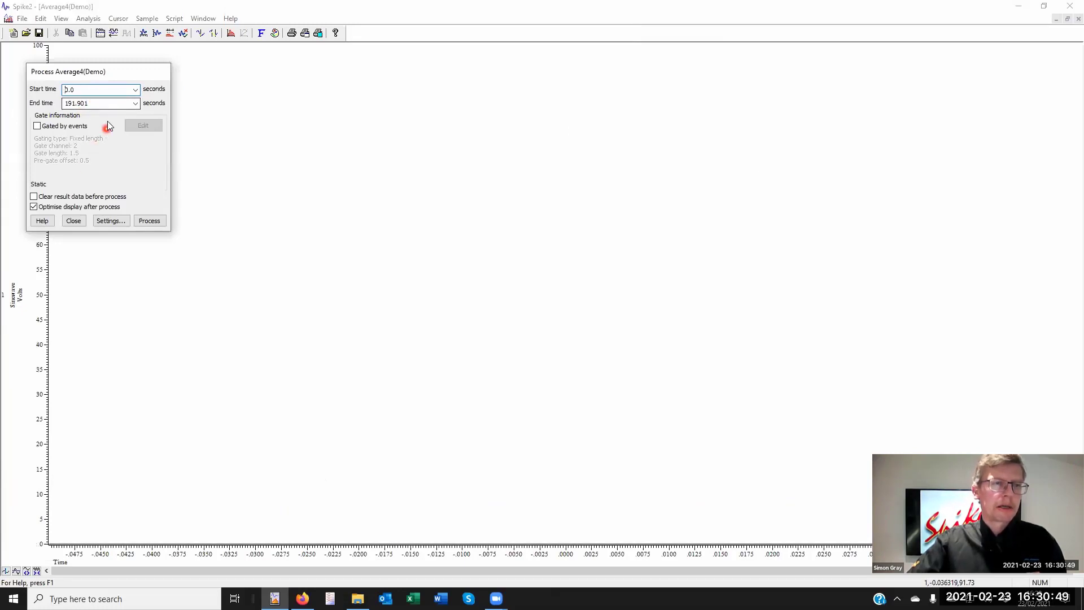
Tile the average and data windows vertically, and process the average from 0 to 30 seconds.
{"action": "left_click", "coordinate": [203, 18]}
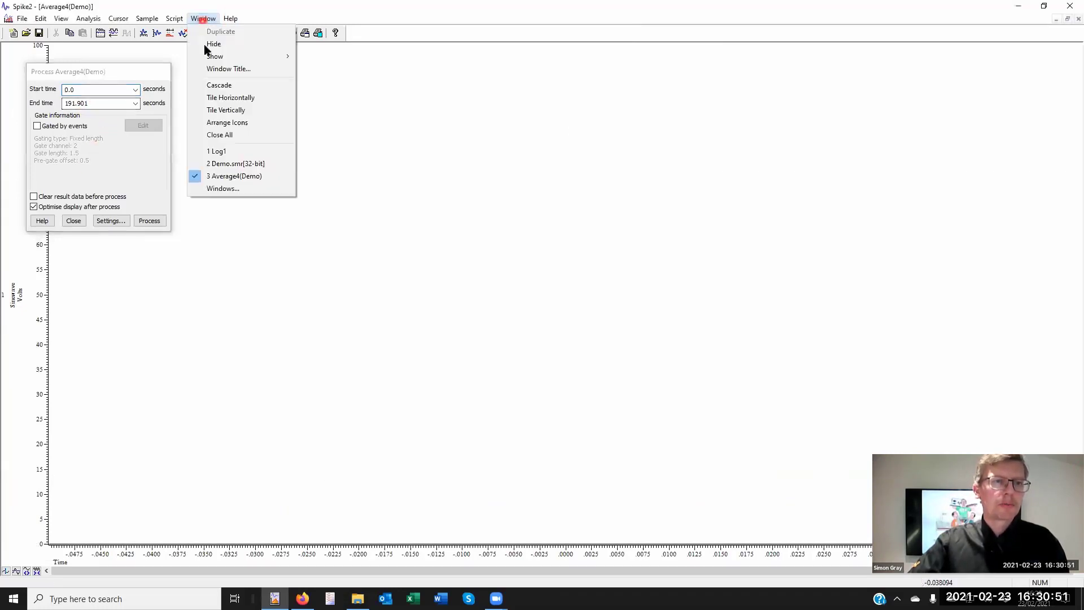
{"action": "left_click", "coordinate": [224, 110]}
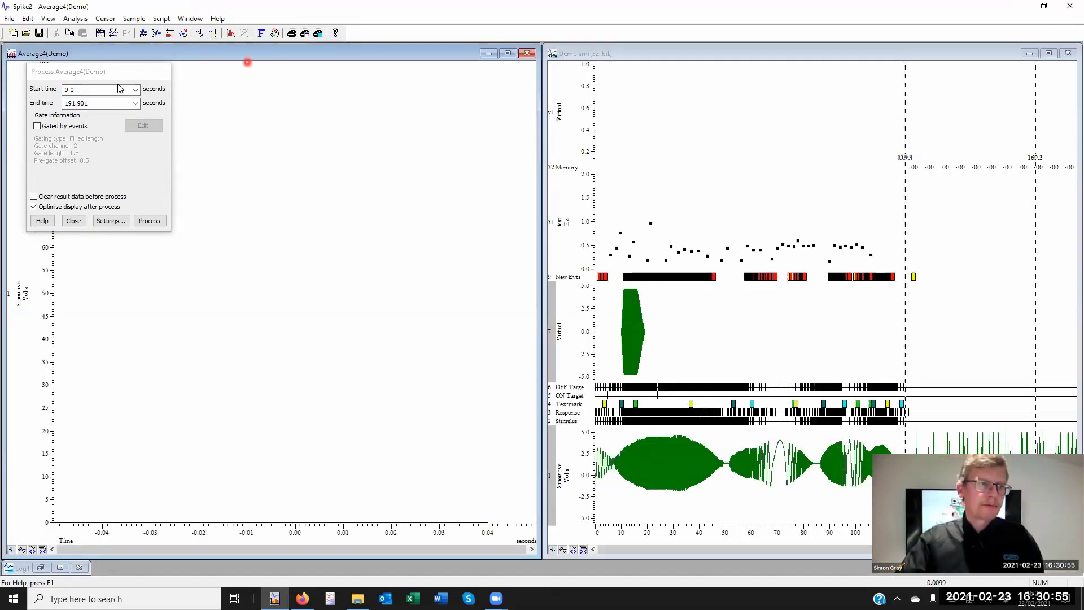
{"action": "left_click_drag", "start_coordinate": [100, 104], "coordinate": [34, 105]}
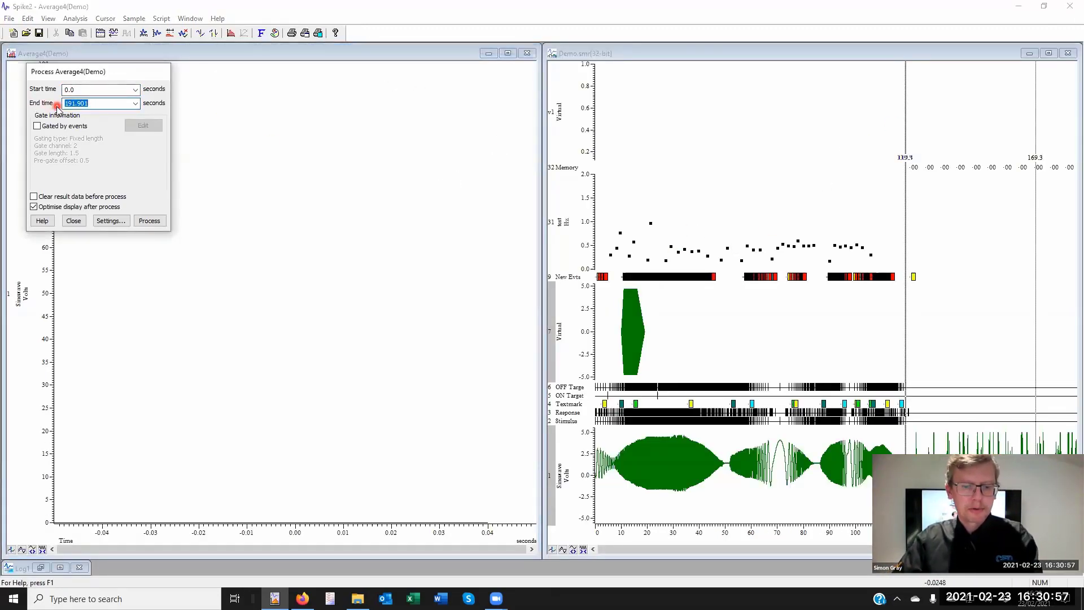
{"action": "type", "text": "30"}
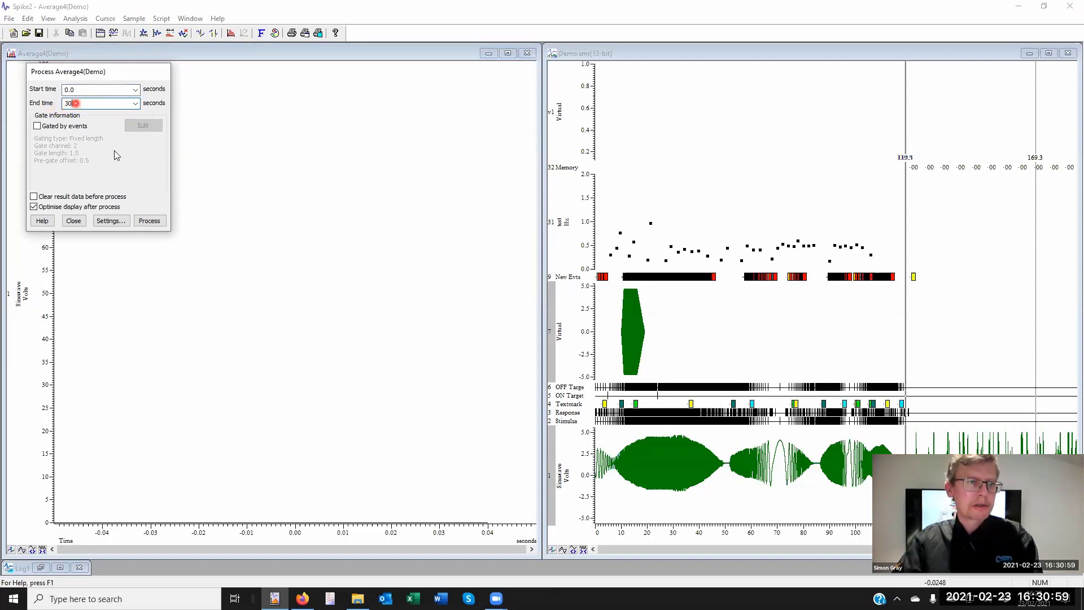
{"action": "left_click", "coordinate": [156, 221]}
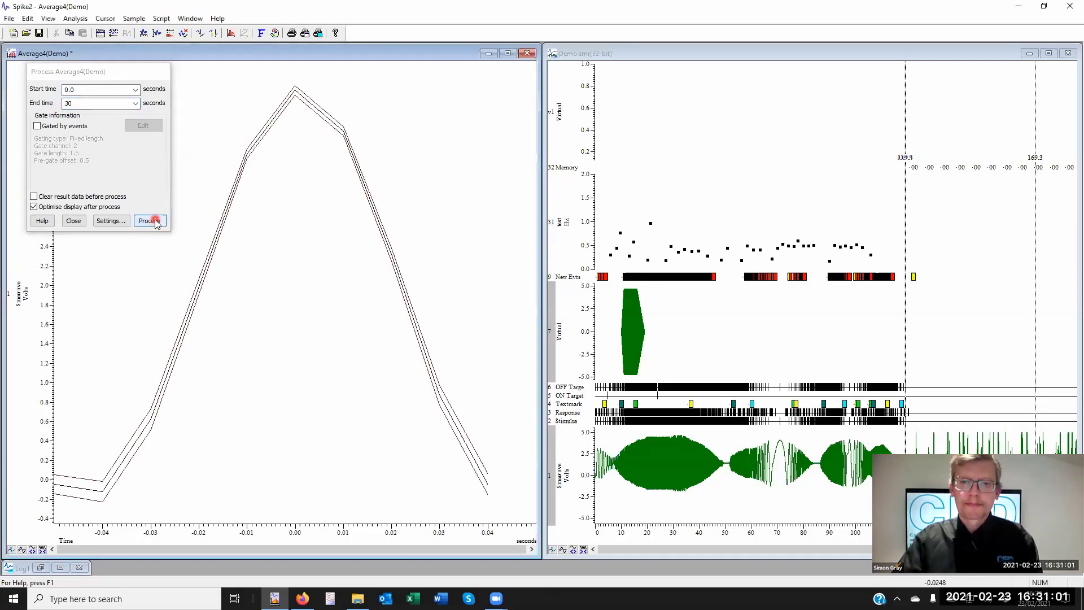
Add the data from 60 to 120 seconds to the average, keeping its information window open clear of the processing settings.
{"action": "left_click_drag", "start_coordinate": [92, 89], "coordinate": [49, 93]}
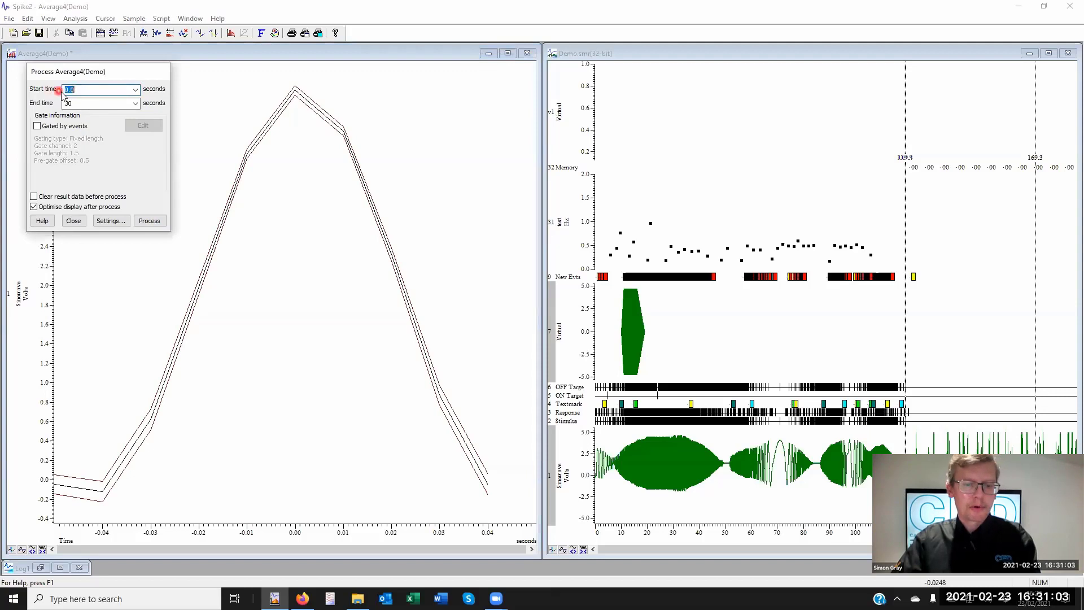
{"action": "type", "text": "60"}
{"action": "double_click", "coordinate": [76, 107]}
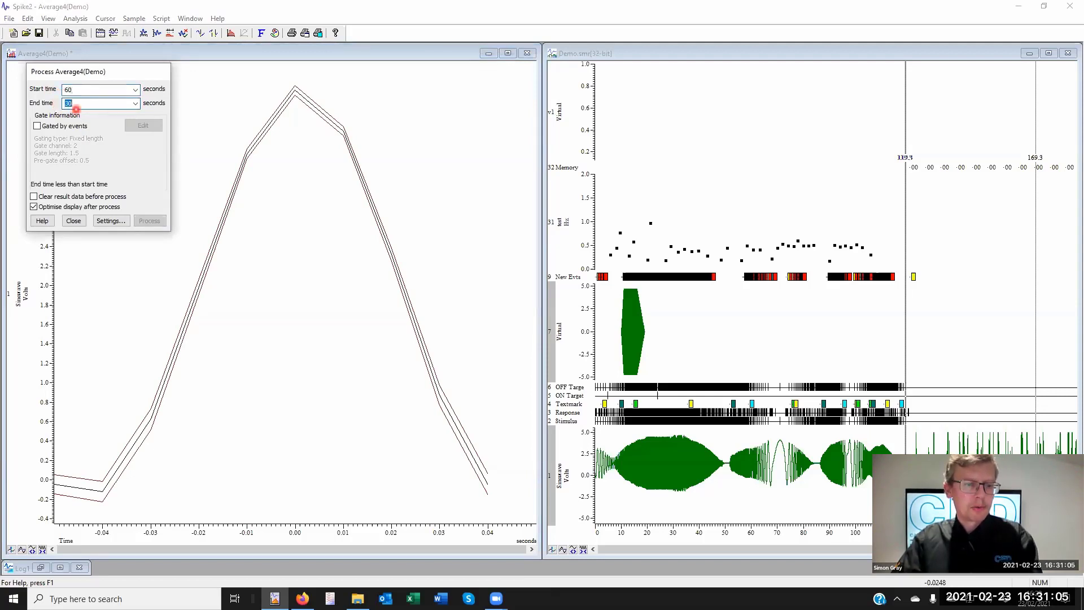
{"action": "type", "text": "120"}
{"action": "right_click", "coordinate": [266, 211]}
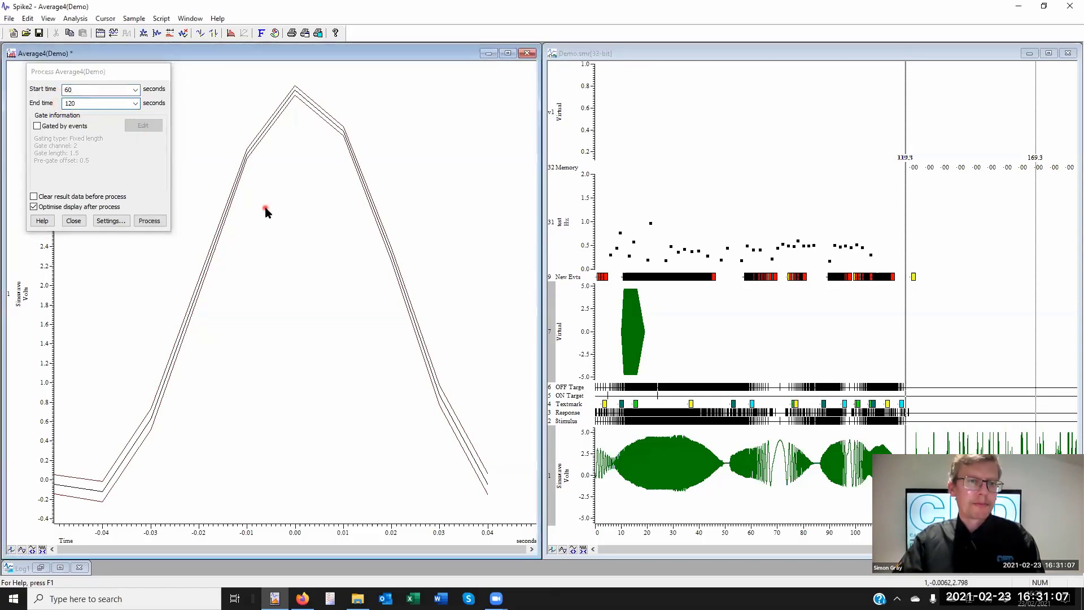
{"action": "left_click", "coordinate": [293, 274]}
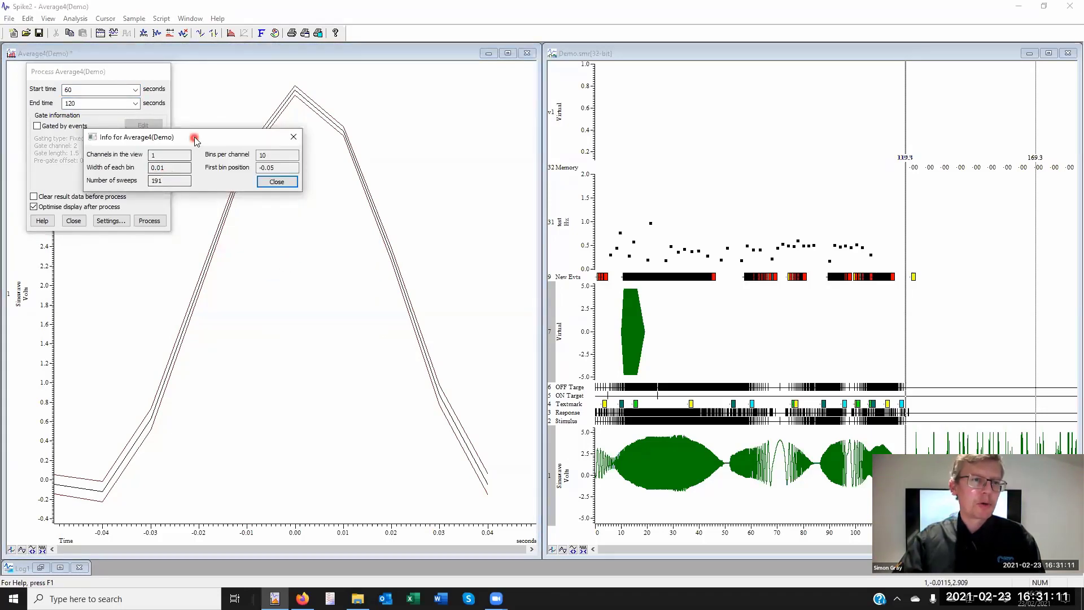
{"action": "left_click_drag", "start_coordinate": [194, 137], "coordinate": [349, 14]}
{"action": "left_click", "coordinate": [150, 221]}
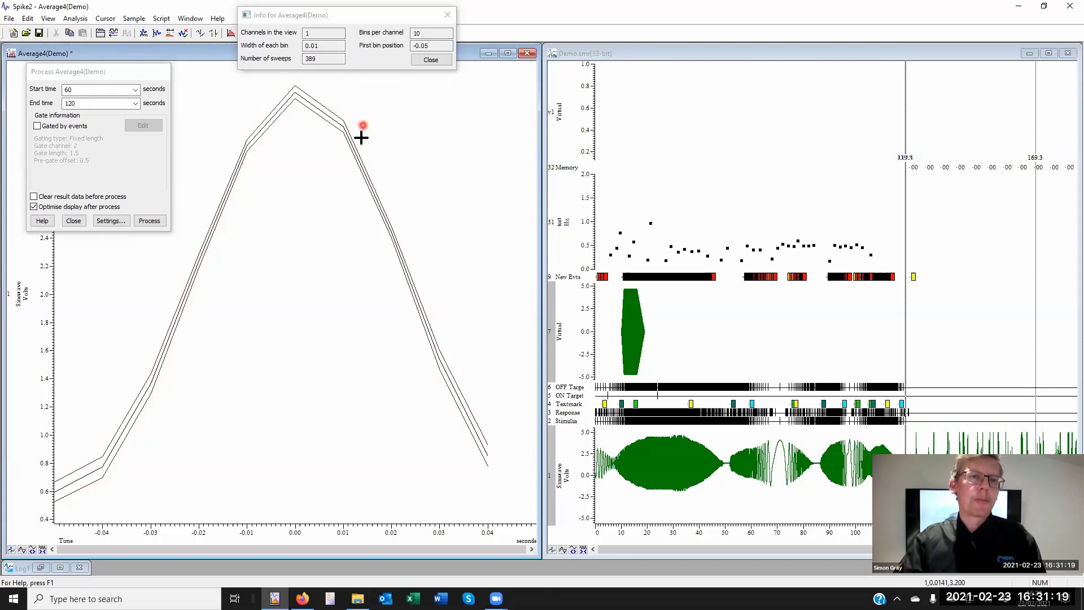
Examine the average's error bar styles in its draw mode, trying SD and 2 SEM and keeping 1 SEM.
{"action": "right_click", "coordinate": [433, 345]}
{"action": "left_click", "coordinate": [475, 363]}
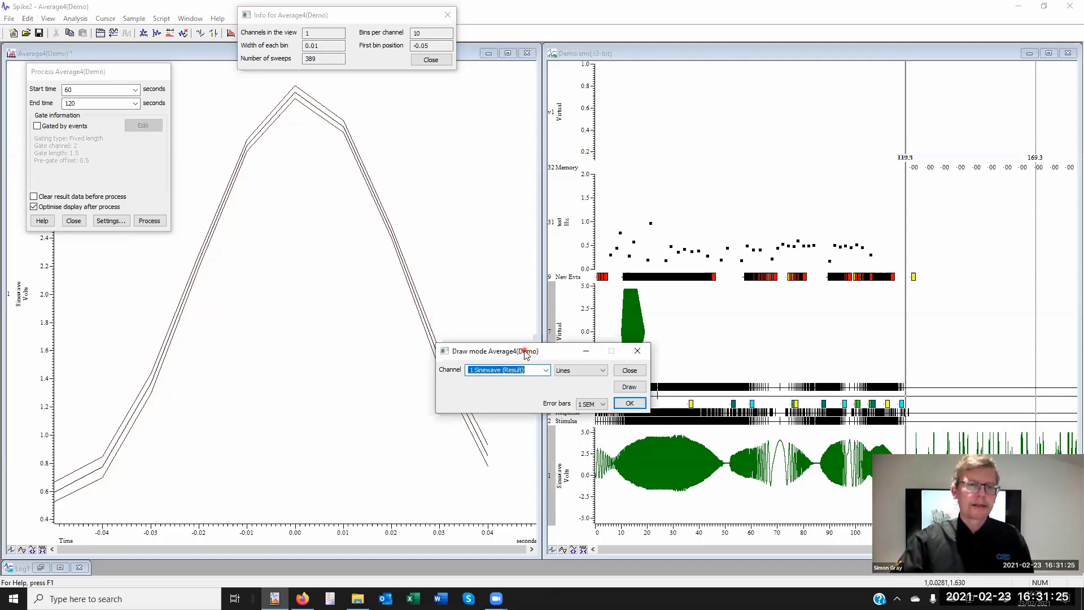
{"action": "left_click_drag", "start_coordinate": [525, 354], "coordinate": [251, 262]}
{"action": "left_click", "coordinate": [328, 312]}
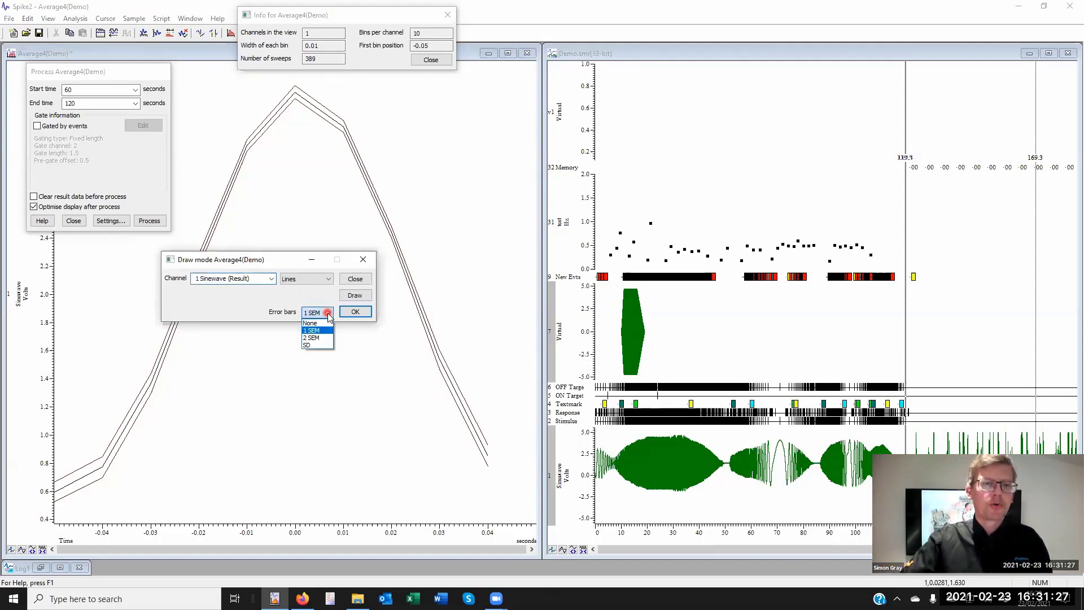
{"action": "left_click", "coordinate": [314, 345]}
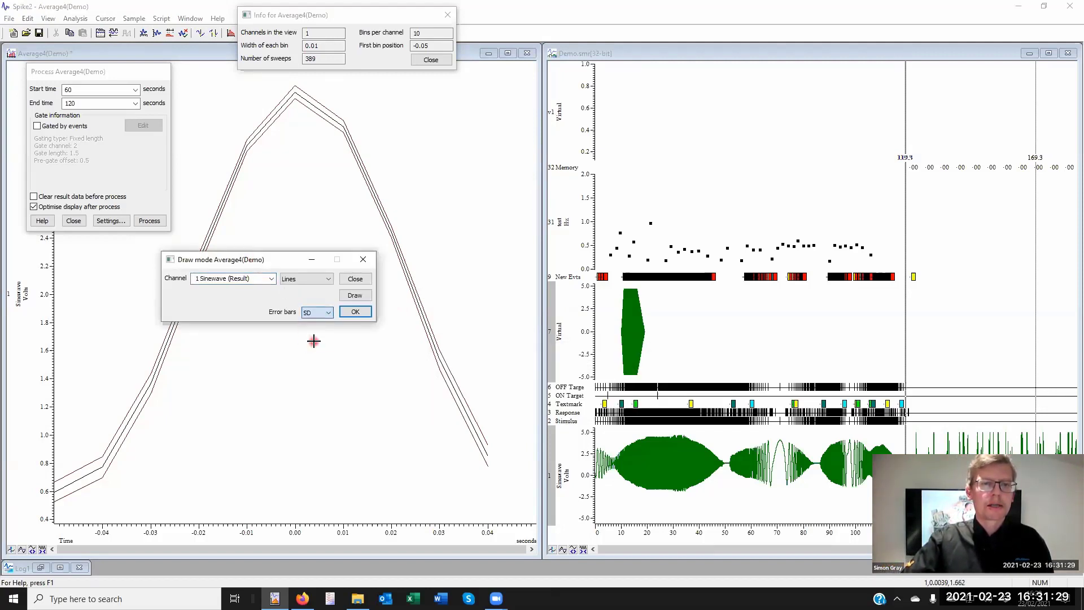
{"action": "left_click", "coordinate": [317, 312]}
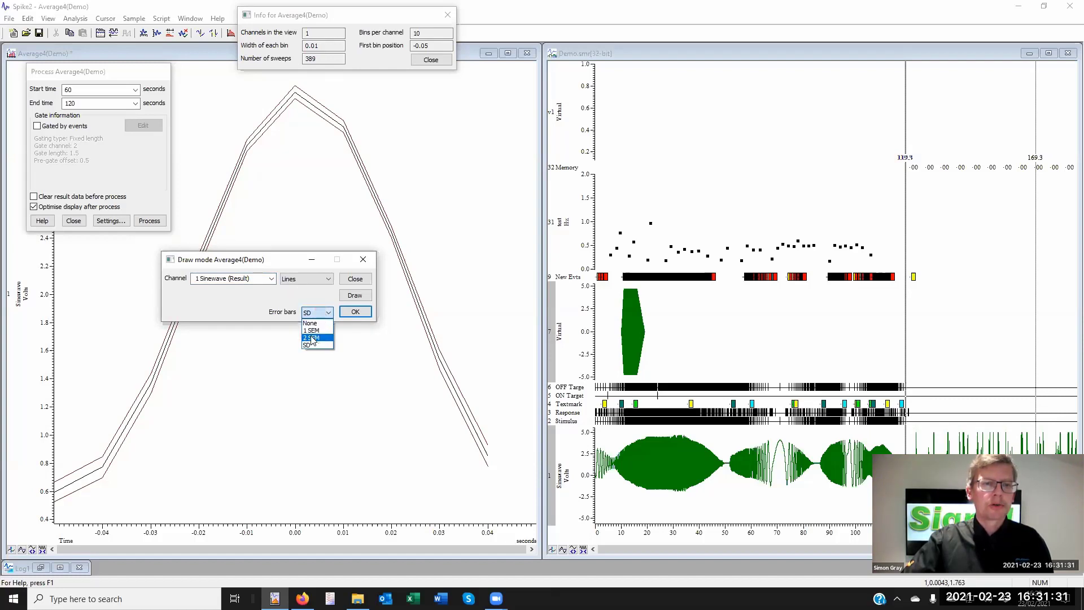
{"action": "left_click", "coordinate": [312, 338]}
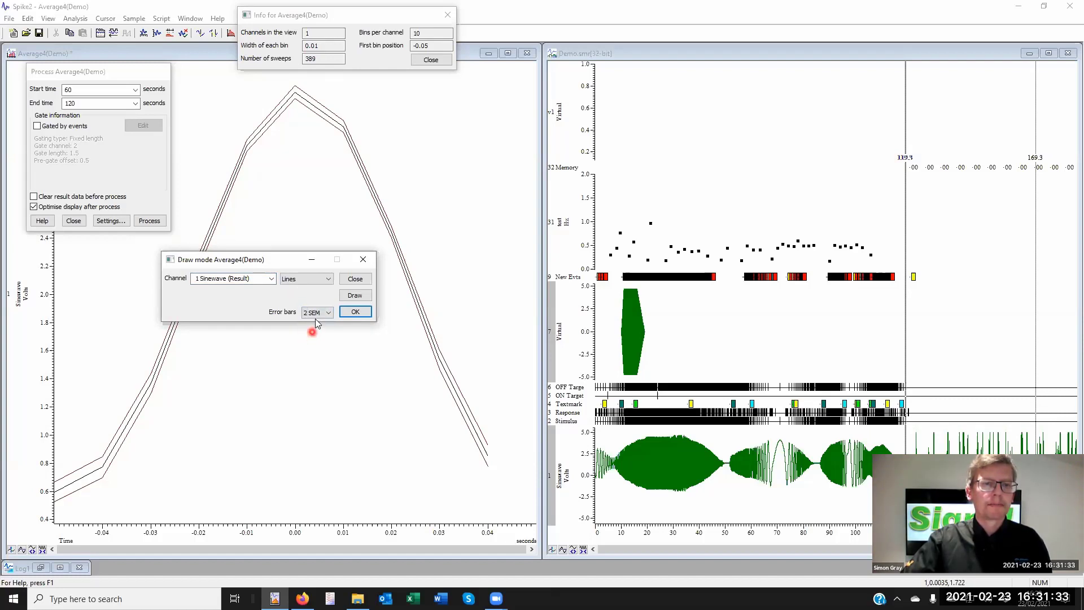
{"action": "left_click", "coordinate": [317, 313]}
{"action": "left_click", "coordinate": [319, 330]}
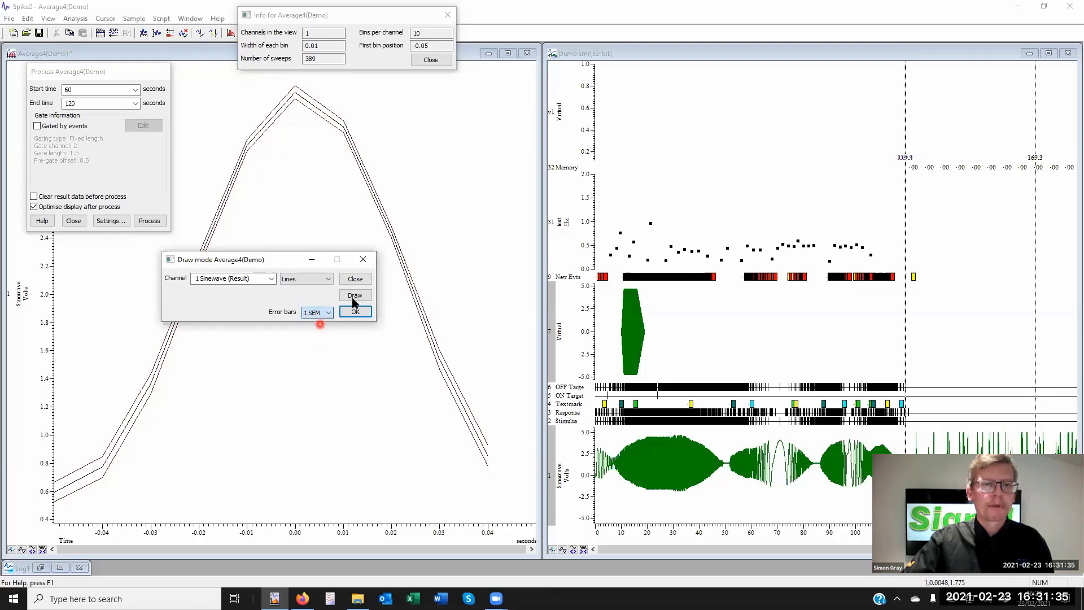
{"action": "left_click", "coordinate": [355, 312]}
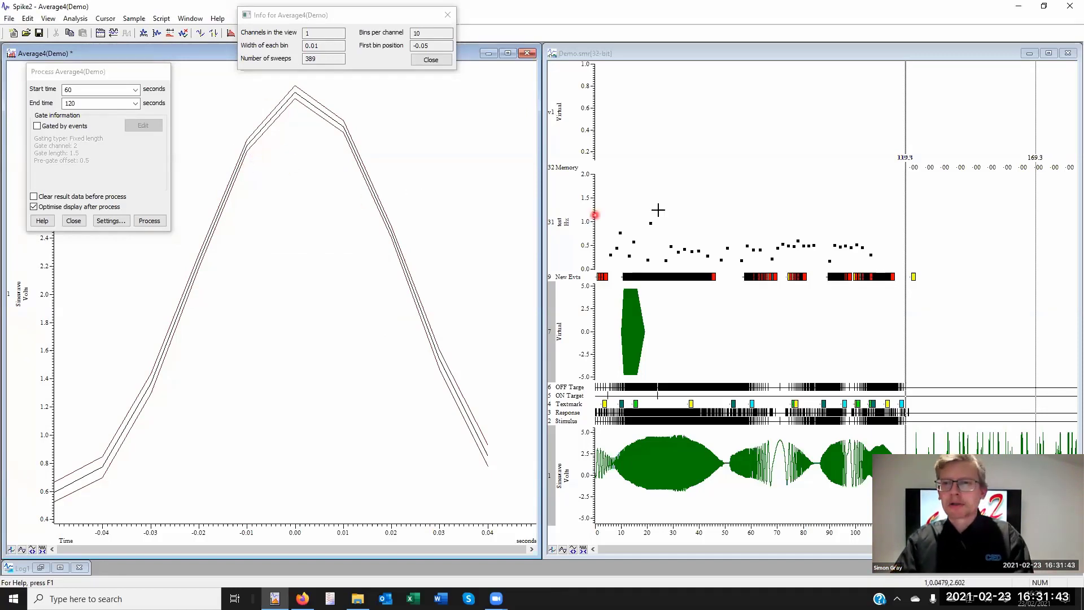
Clear the average's existing data and process it from 0 to 30 seconds.
{"action": "double_click", "coordinate": [86, 91]}
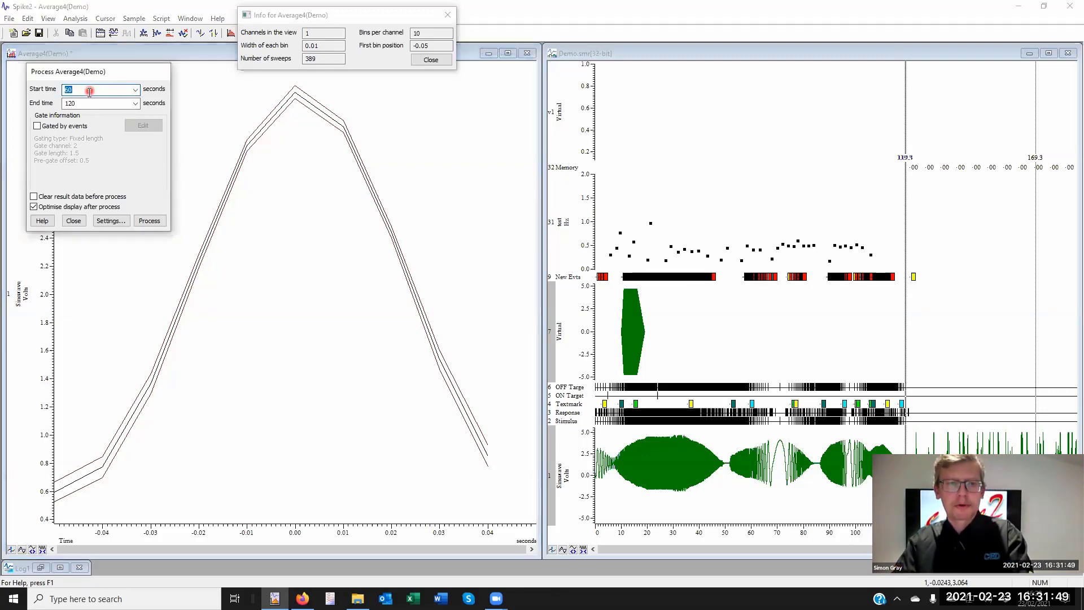
{"action": "type", "text": "0"}
{"action": "key", "text": "Tab"}
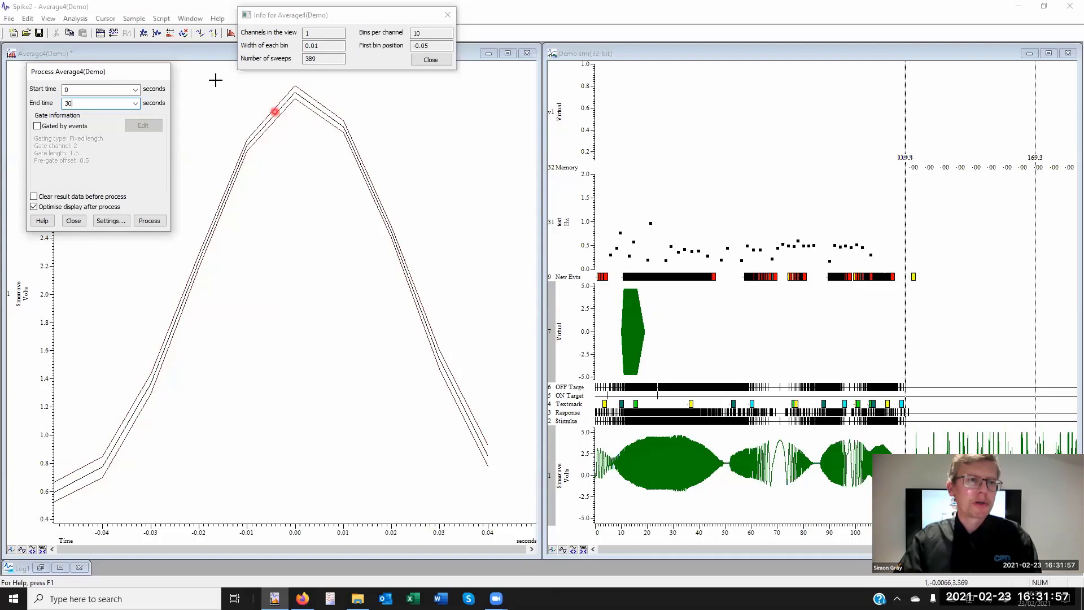
{"action": "left_click", "coordinate": [154, 54]}
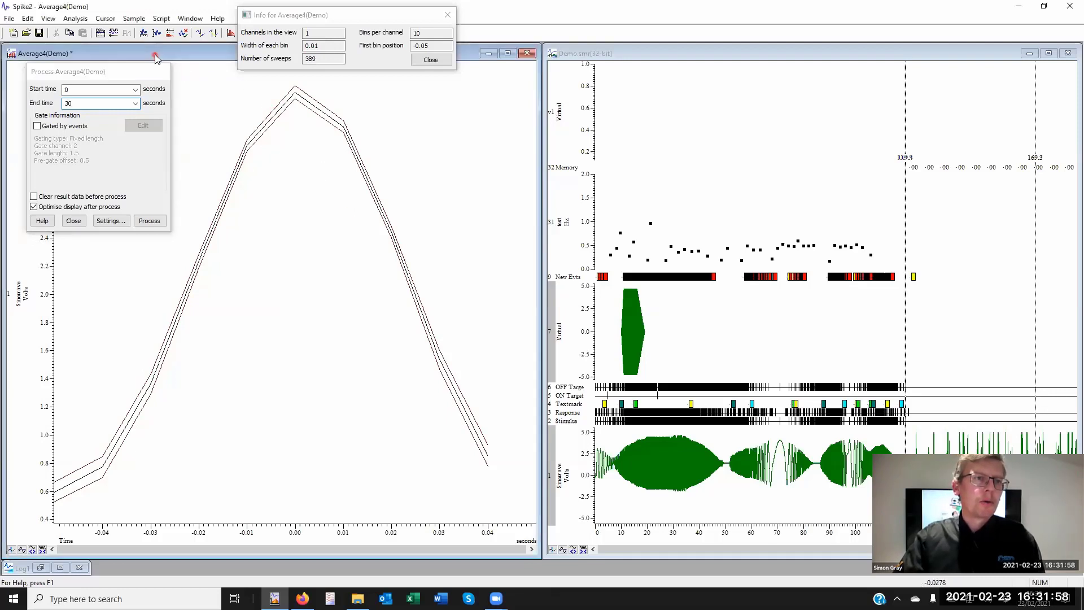
{"action": "left_click", "coordinate": [27, 18]}
{"action": "left_click", "coordinate": [46, 72]}
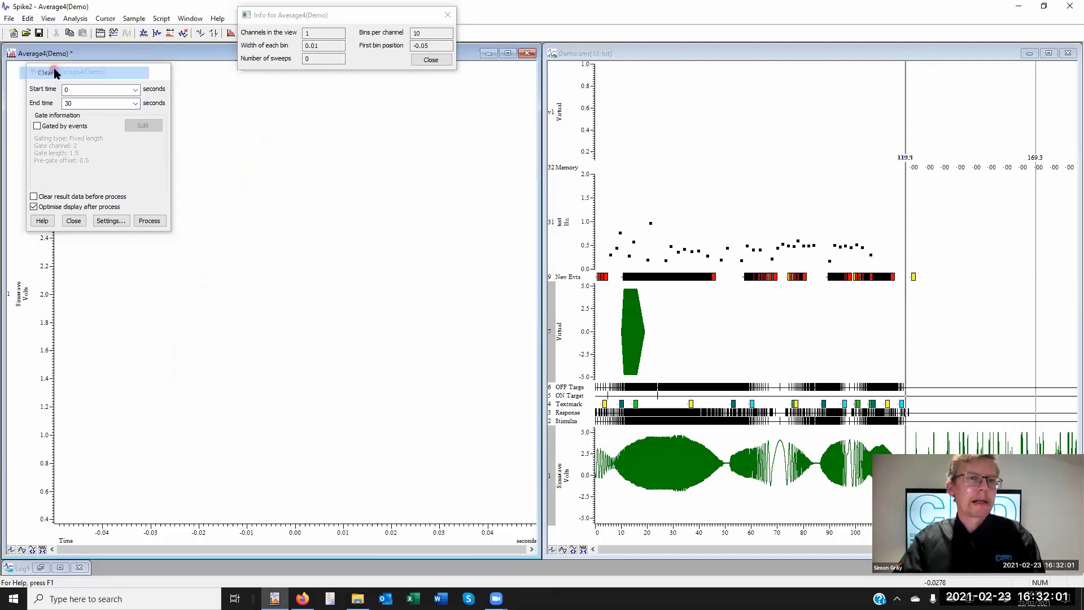
{"action": "left_click", "coordinate": [306, 58]}
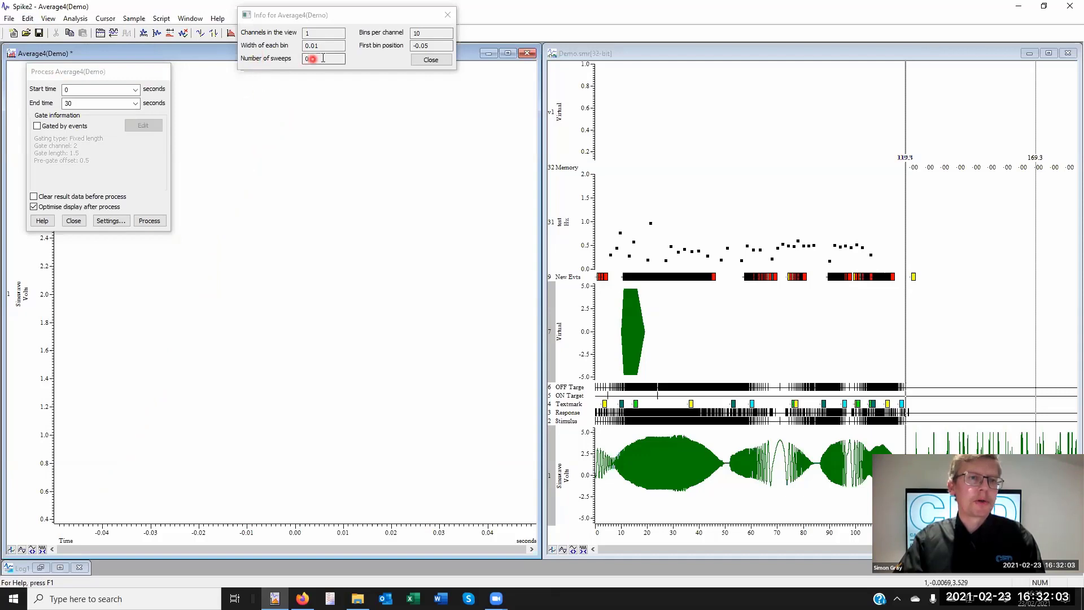
{"action": "left_click", "coordinate": [157, 222]}
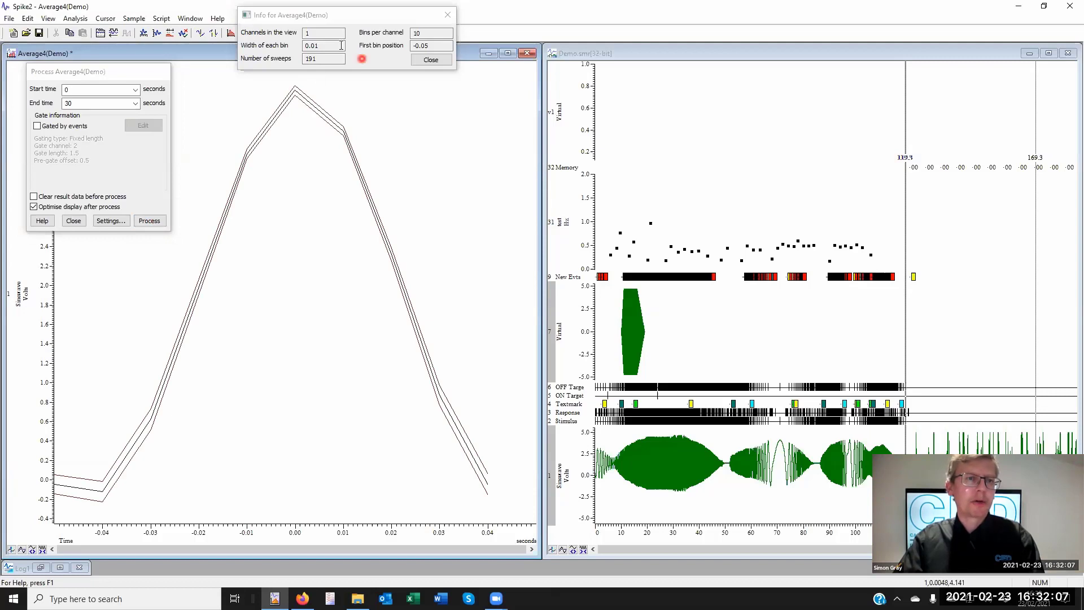
{"action": "left_click", "coordinate": [319, 60]}
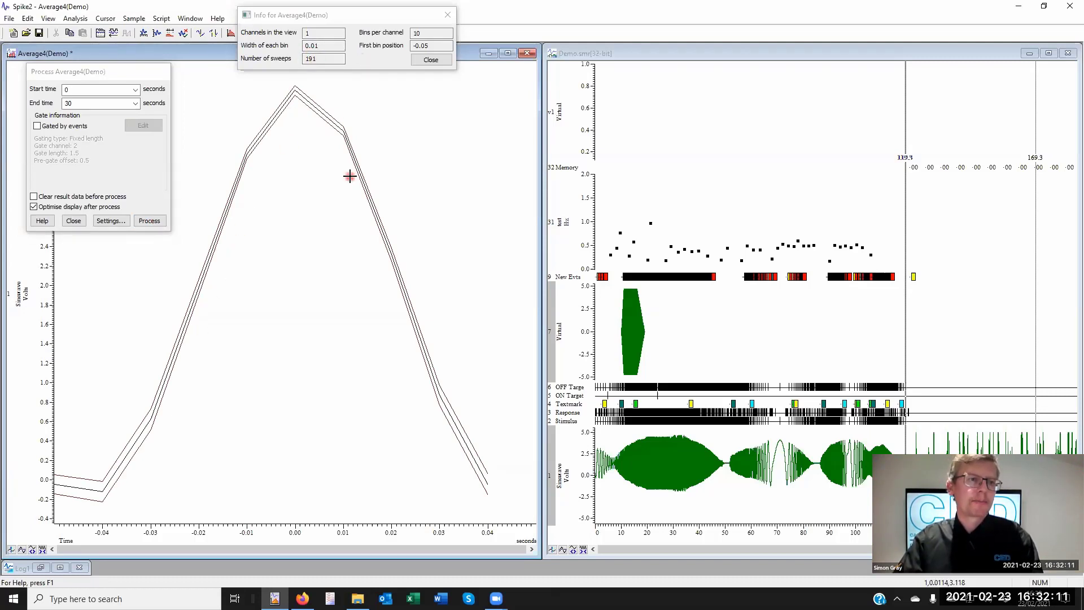
Enable clearing of result data before processing, and process the average from 60 to 120 seconds.
{"action": "left_click", "coordinate": [33, 197]}
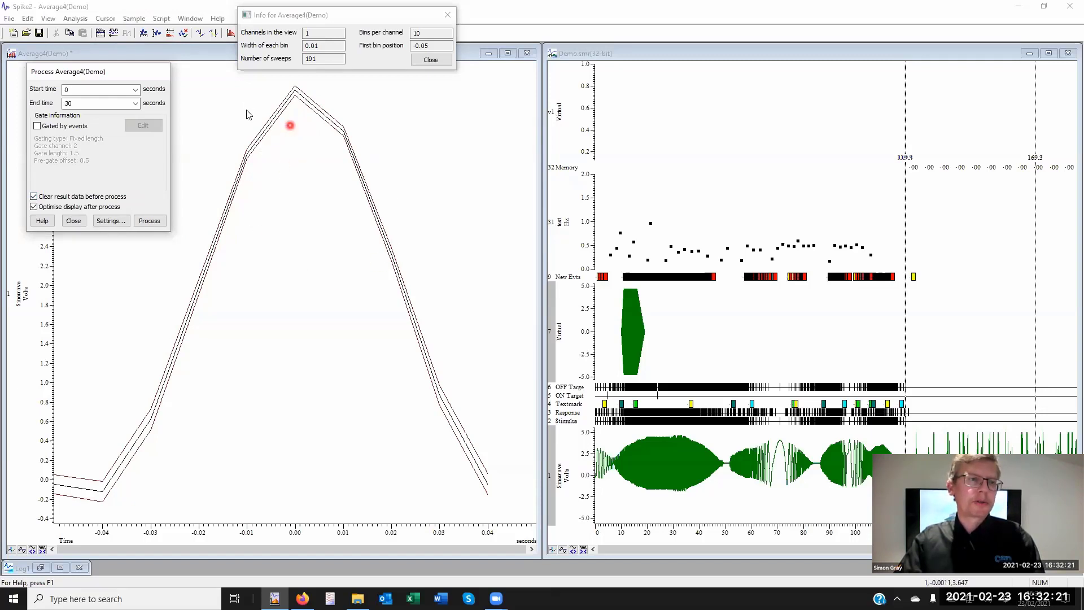
{"action": "double_click", "coordinate": [106, 91]}
{"action": "type", "text": "60"}
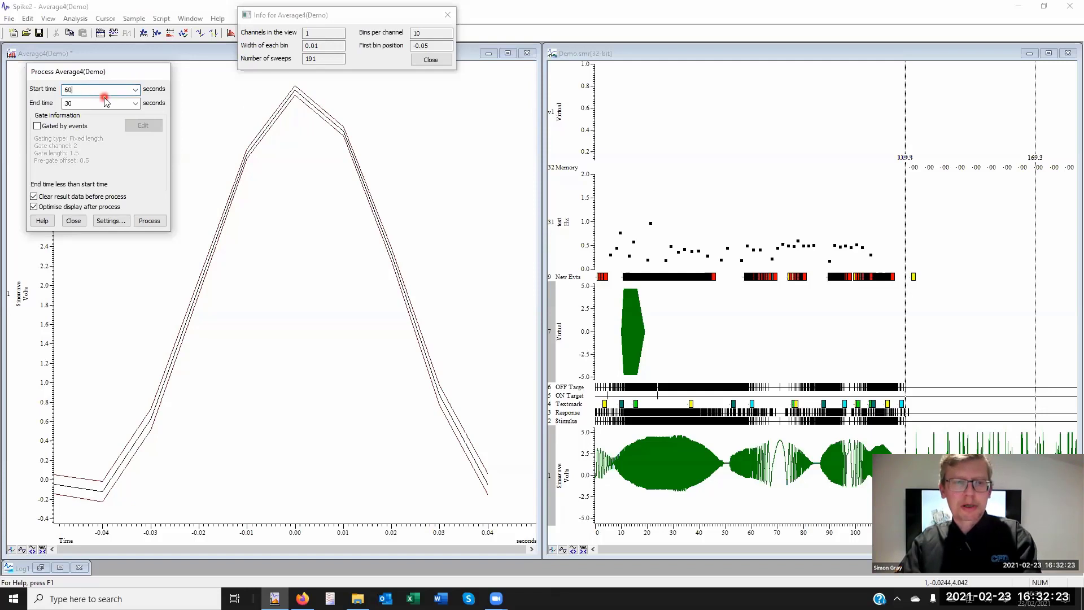
{"action": "left_click_drag", "start_coordinate": [93, 103], "coordinate": [60, 104]}
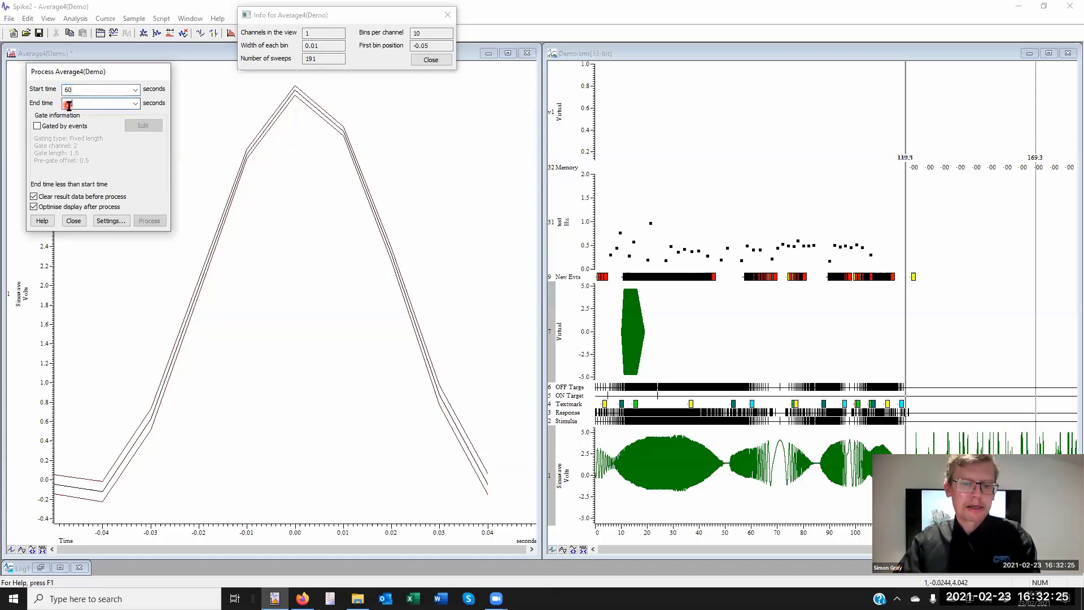
{"action": "type", "text": "120"}
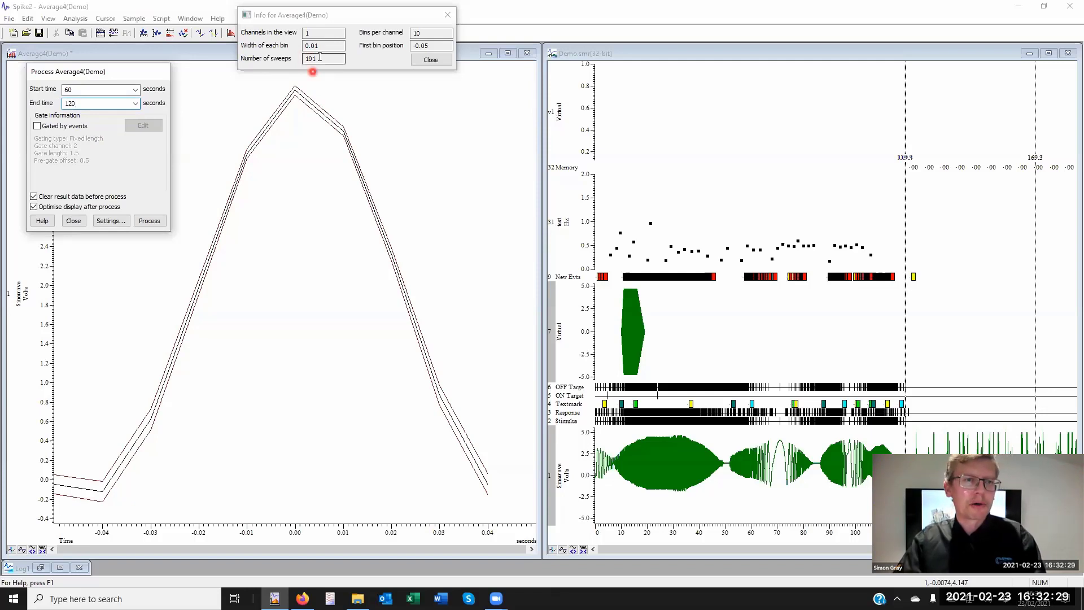
{"action": "left_click", "coordinate": [148, 221]}
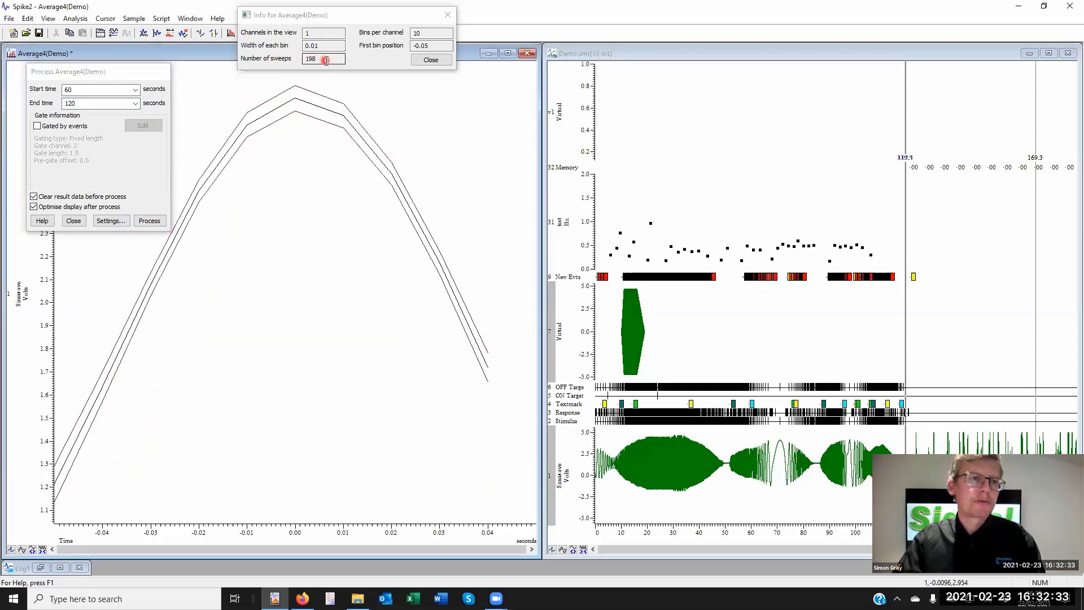
Enable gating by events with pre-process clearing turned off, and clear the average's existing data.
{"action": "left_click", "coordinate": [38, 197]}
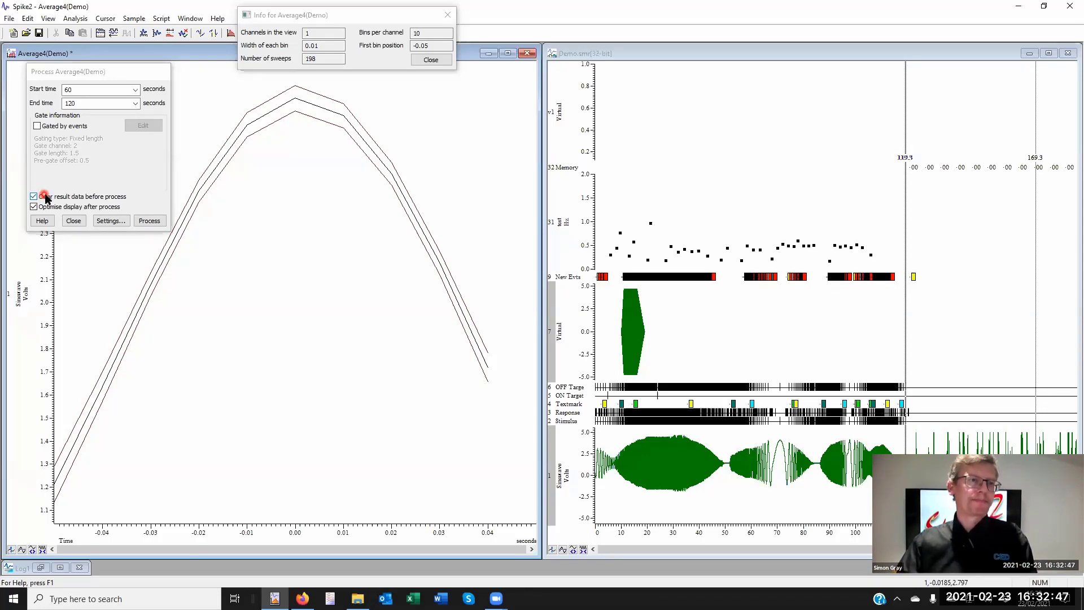
{"action": "left_click", "coordinate": [37, 126]}
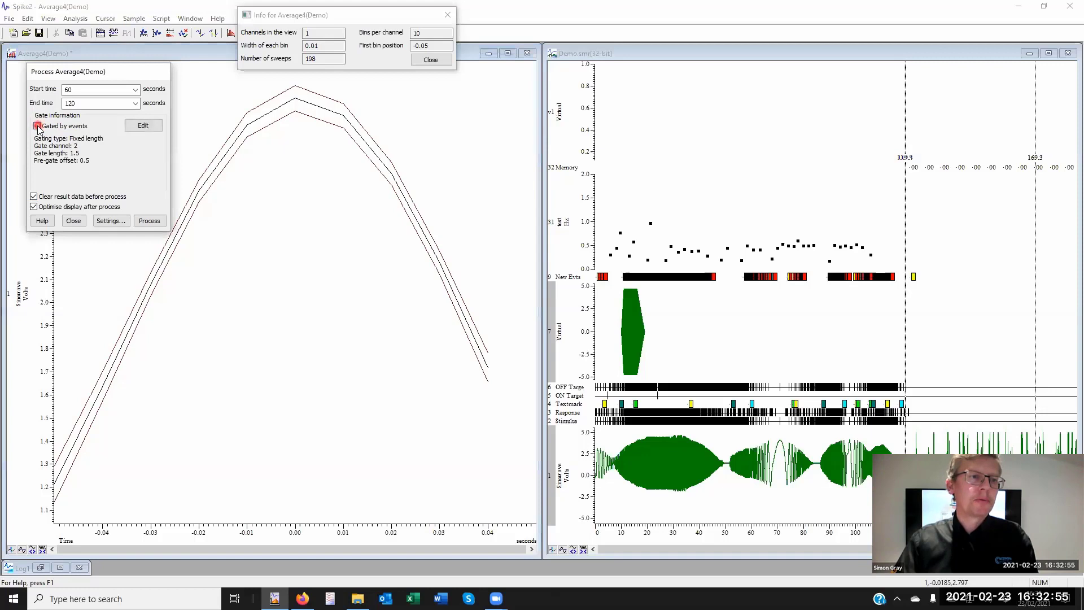
{"action": "left_click", "coordinate": [34, 197]}
{"action": "left_click", "coordinate": [34, 197]}
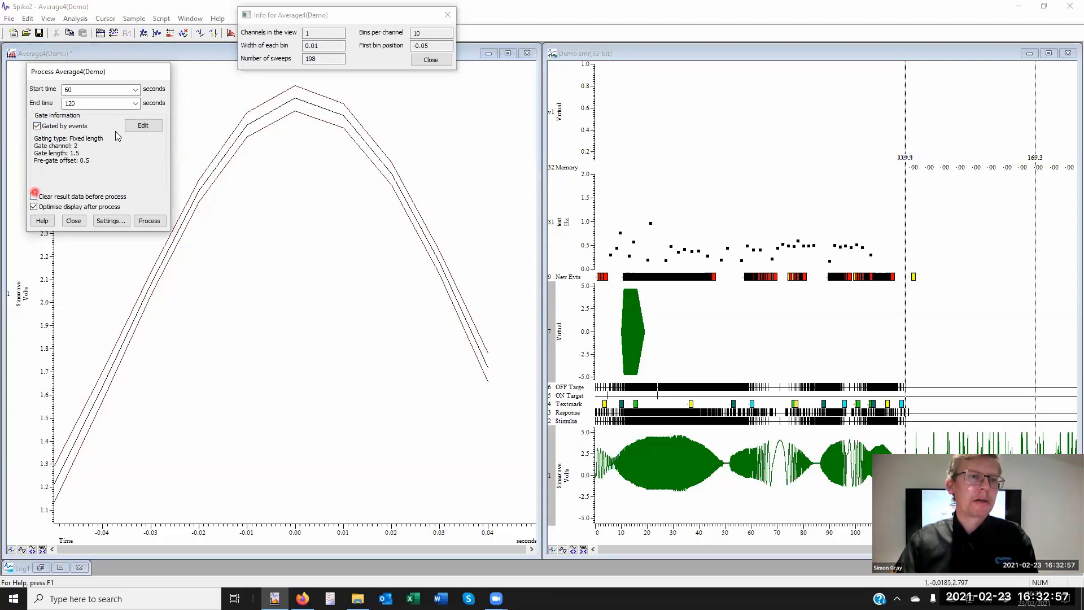
{"action": "left_click", "coordinate": [105, 56]}
{"action": "left_click", "coordinate": [28, 19]}
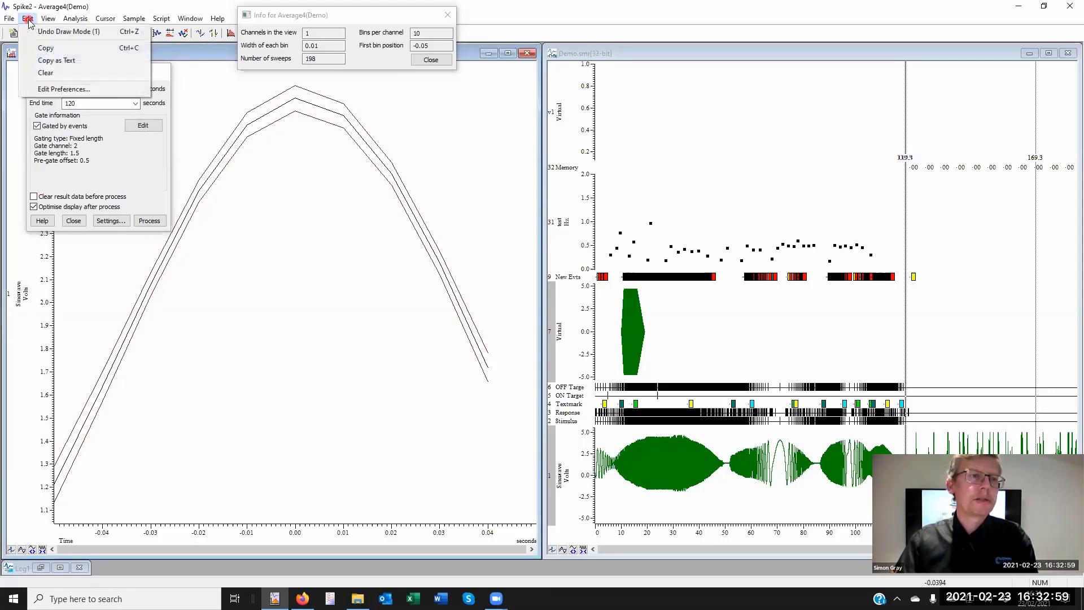
{"action": "left_click", "coordinate": [46, 73]}
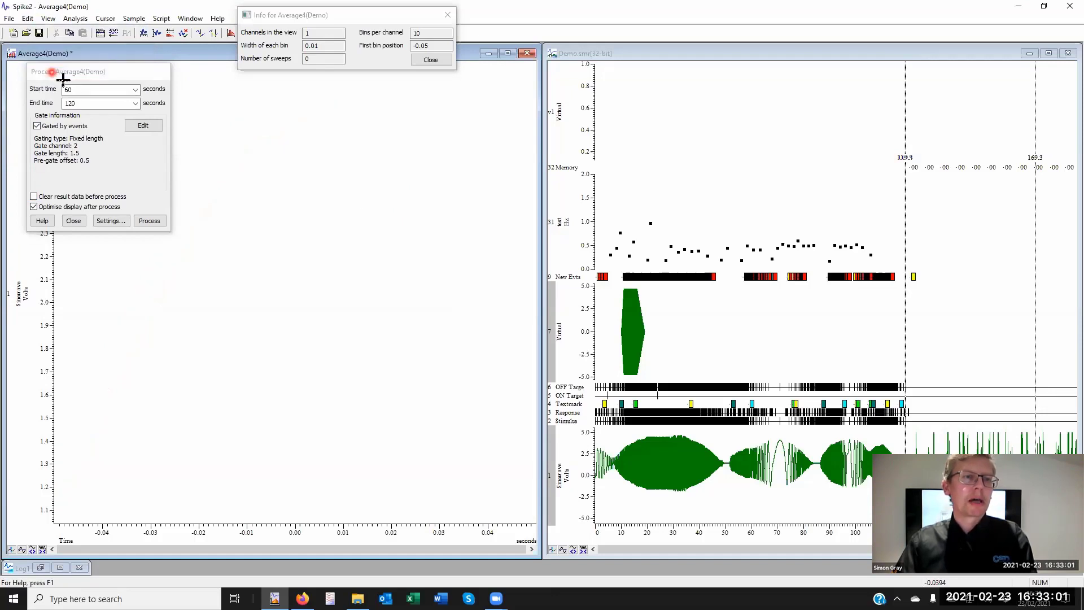
Bring vertical cursors 1 and 2 into the Demo.smr view and place cursor 1 at about 57.7 seconds.
{"action": "left_click", "coordinate": [716, 215]}
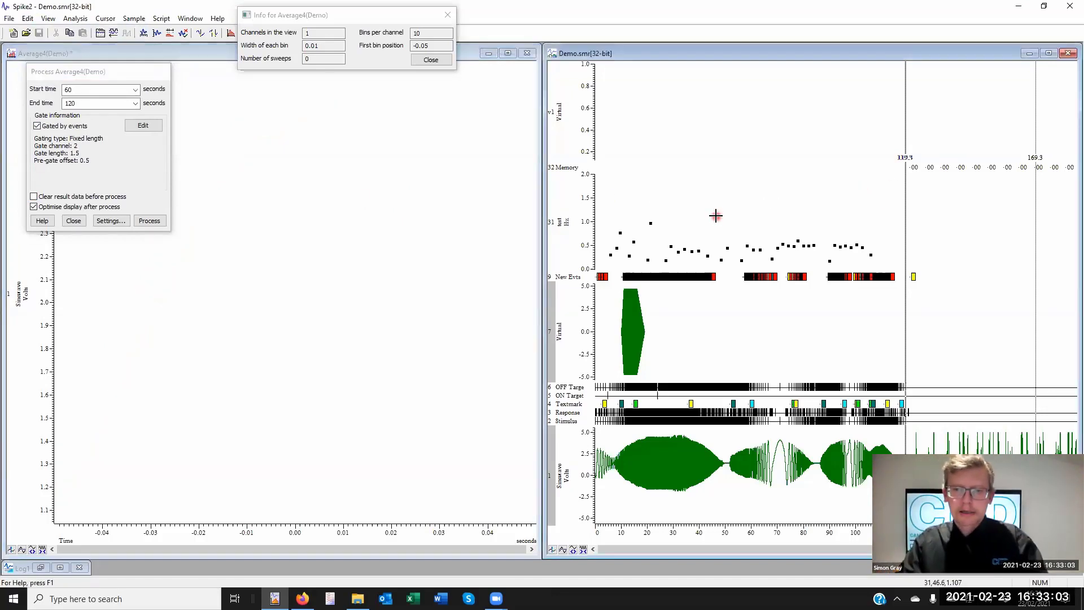
{"action": "key", "text": "ctrl+1"}
{"action": "key", "text": "ctrl+2"}
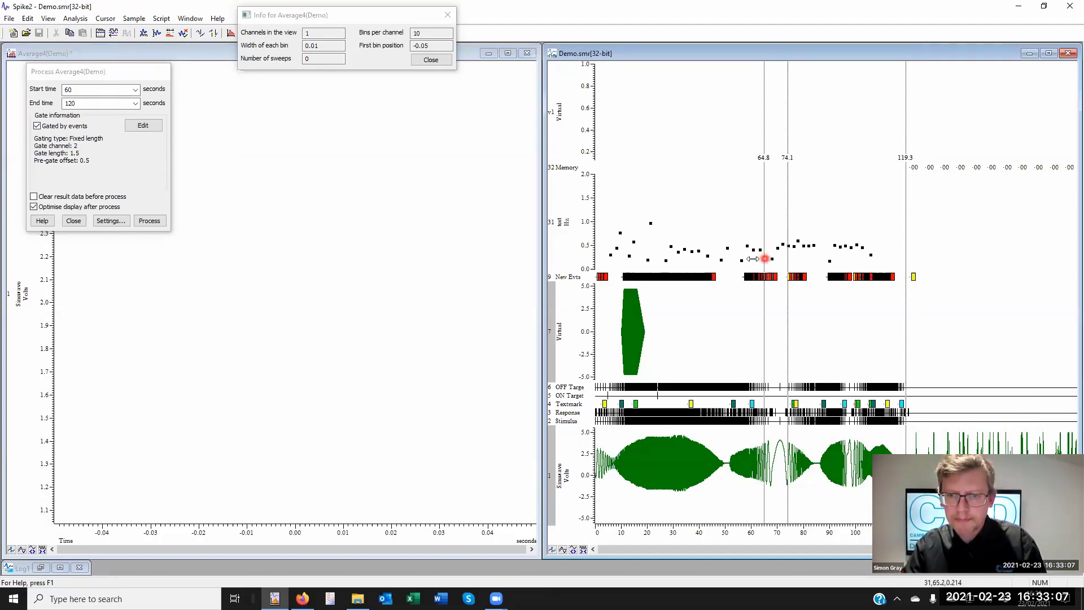
{"action": "left_click_drag", "start_coordinate": [753, 259], "coordinate": [744, 259]}
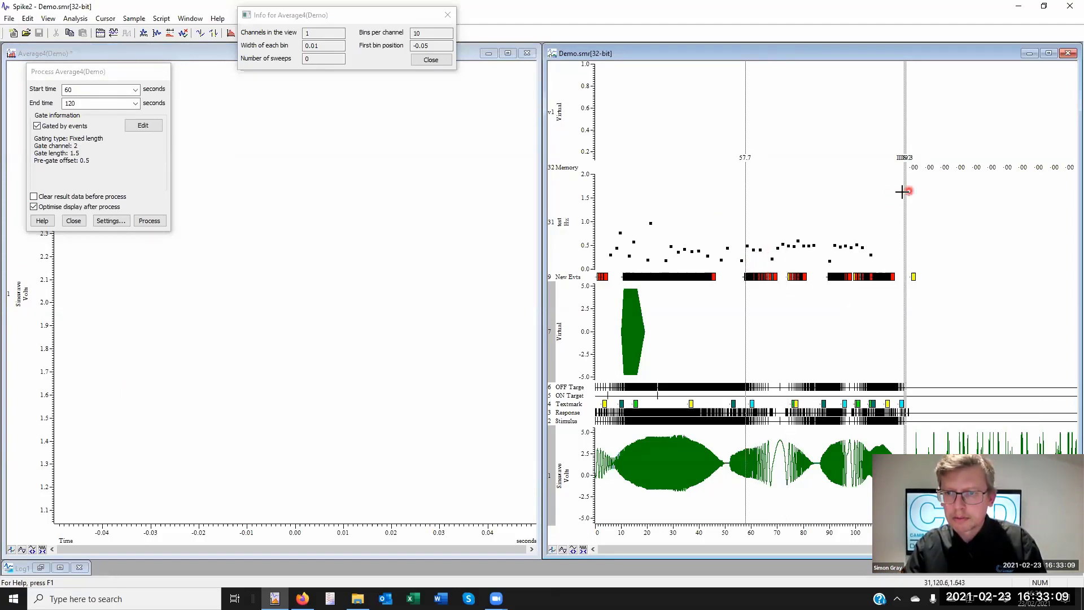
Change cursor 2's active mode search method from Data points to Static.
{"action": "right_click", "coordinate": [906, 182]}
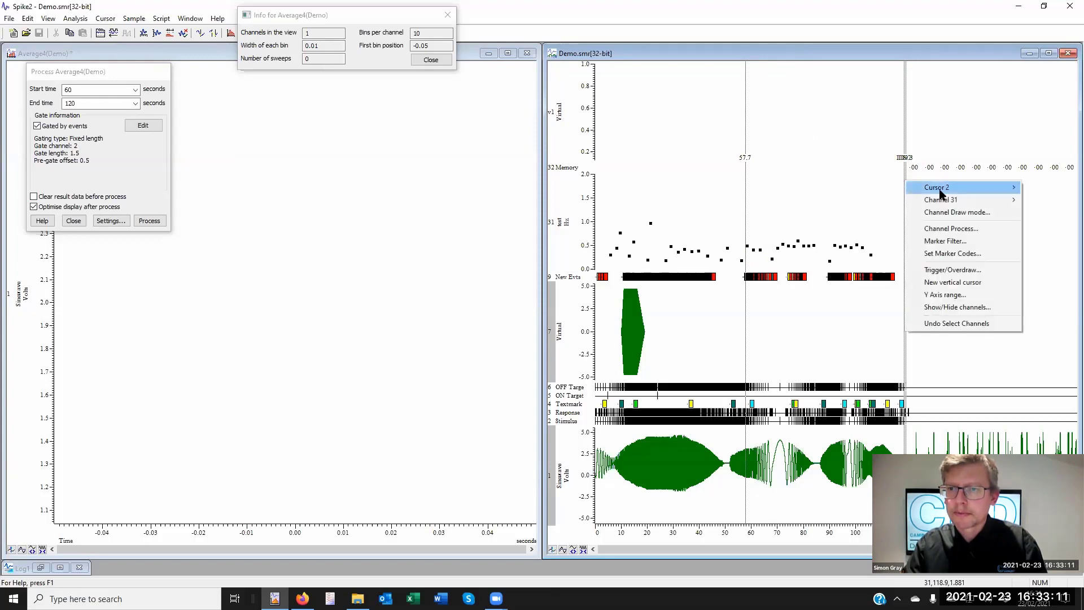
{"action": "mouse_move", "coordinate": [941, 193]}
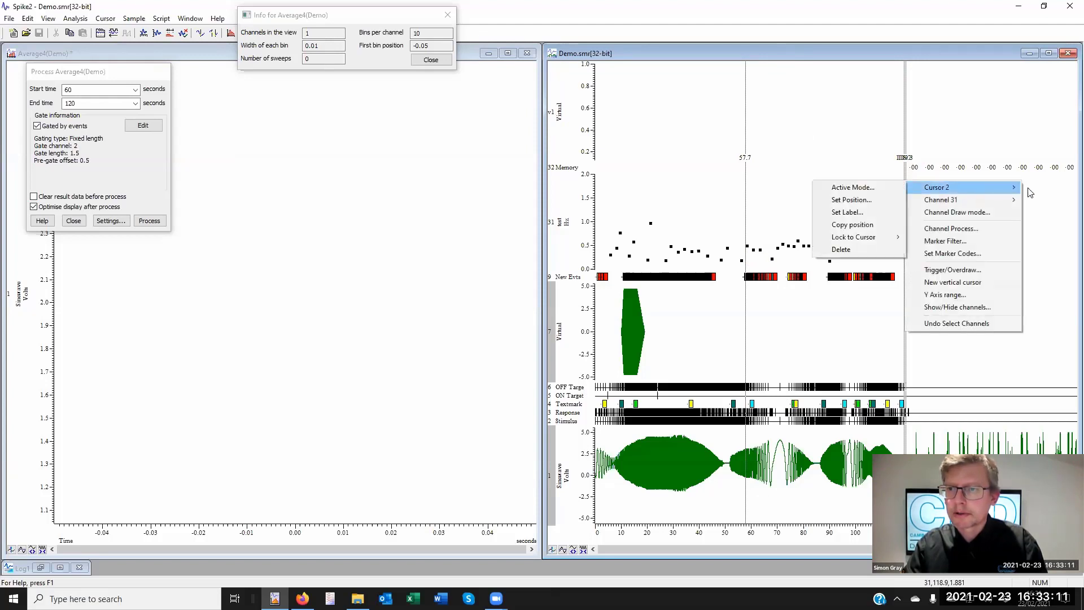
{"action": "left_click", "coordinate": [853, 188]}
{"action": "left_click", "coordinate": [374, 79]}
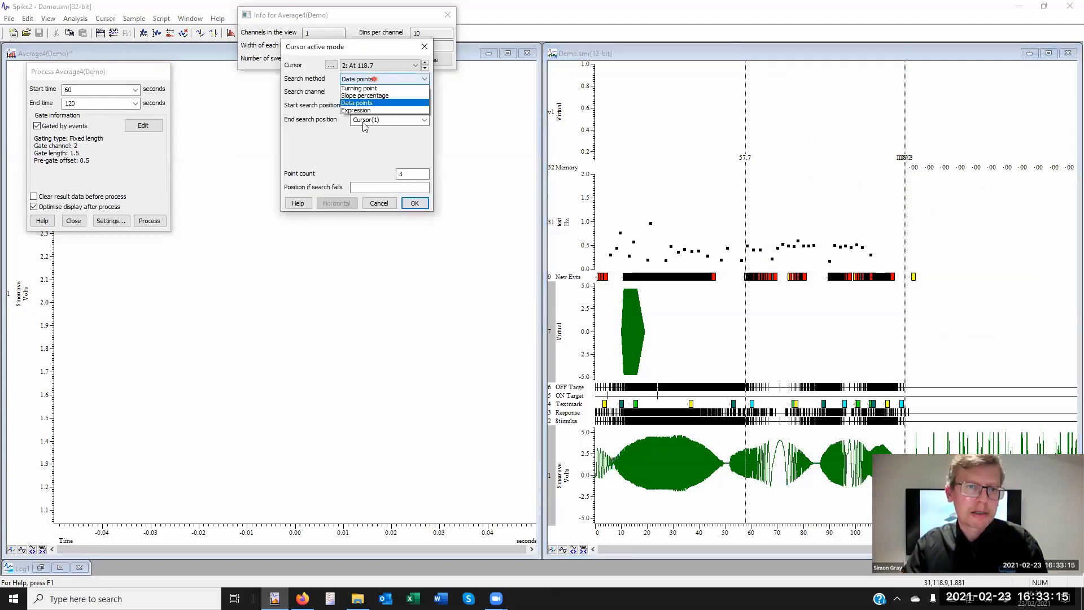
{"action": "left_click", "coordinate": [352, 89]}
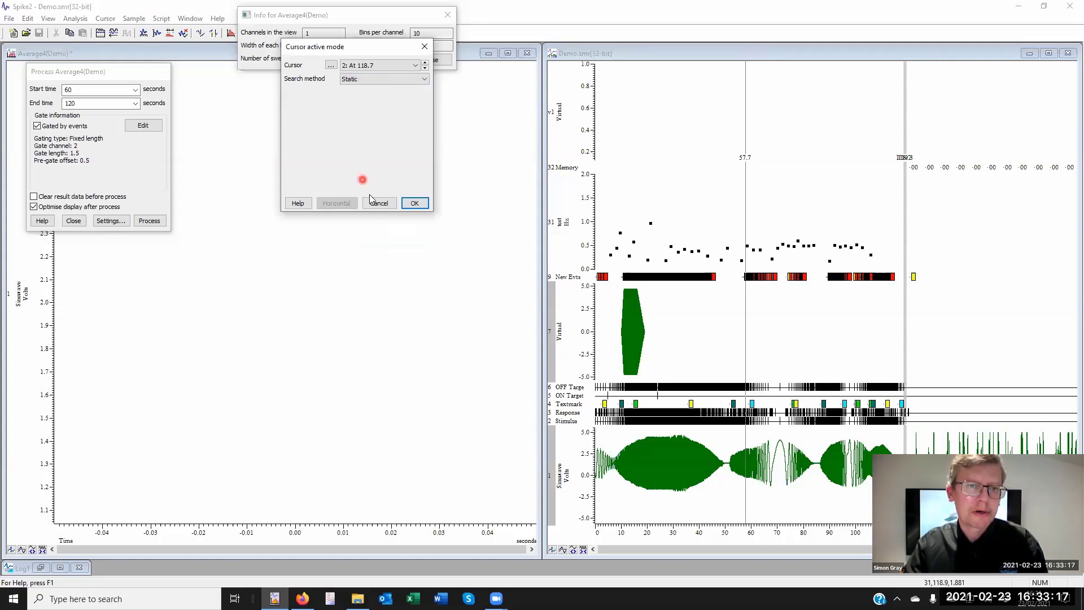
{"action": "left_click", "coordinate": [414, 203]}
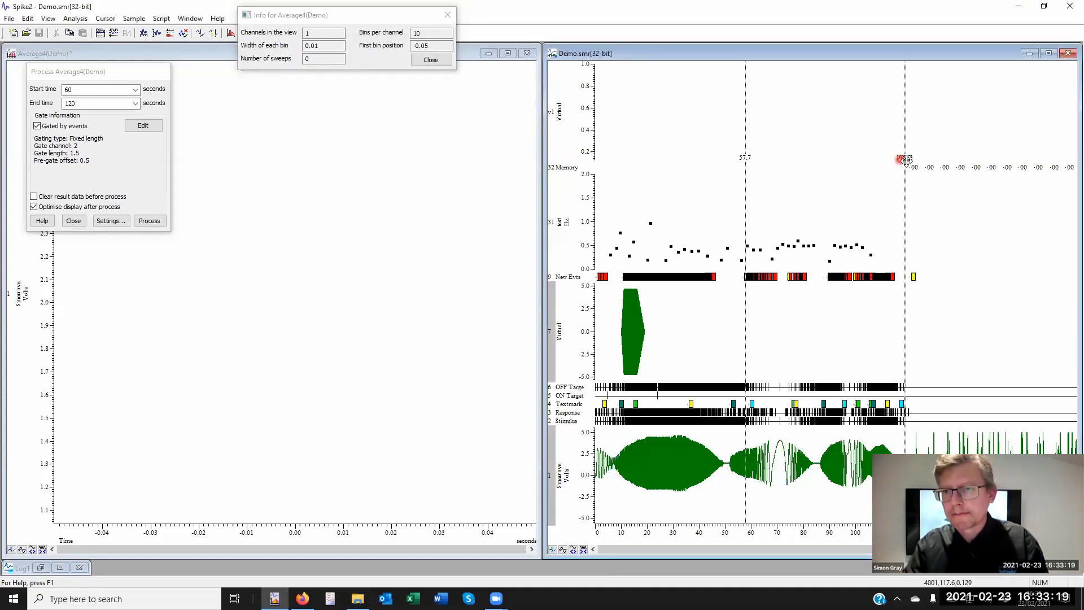
Place cursor 2 at about 75.65 seconds in the Demo.smr view.
{"action": "left_click_drag", "start_coordinate": [904, 158], "coordinate": [791, 202]}
{"action": "right_click", "coordinate": [853, 187]}
{"action": "left_click", "coordinate": [852, 159]}
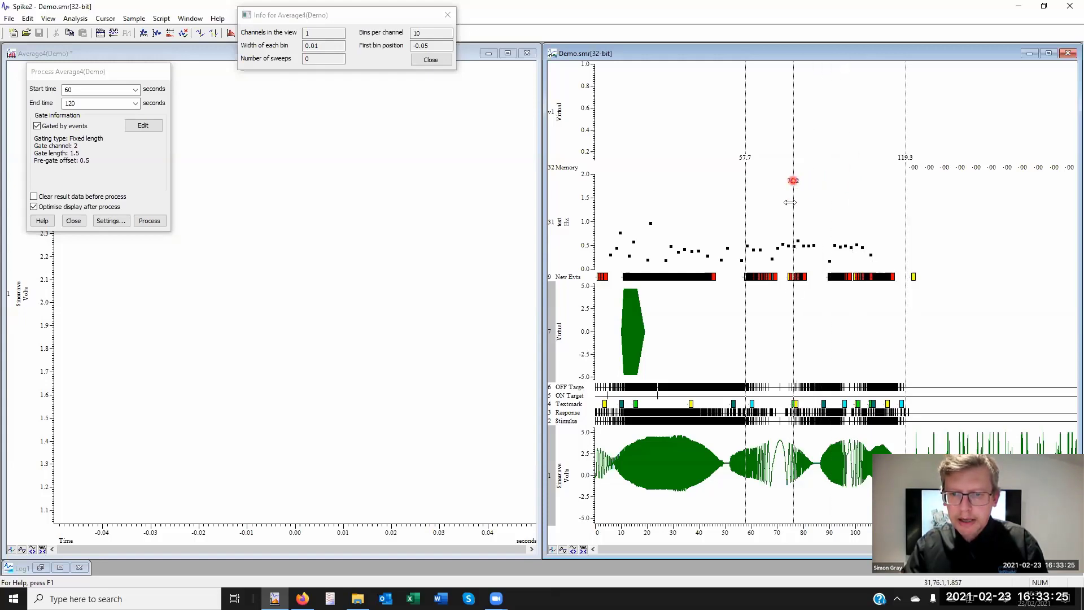
{"action": "left_click_drag", "start_coordinate": [796, 352], "coordinate": [808, 353]}
{"action": "left_click_drag", "start_coordinate": [991, 337], "coordinate": [982, 341]}
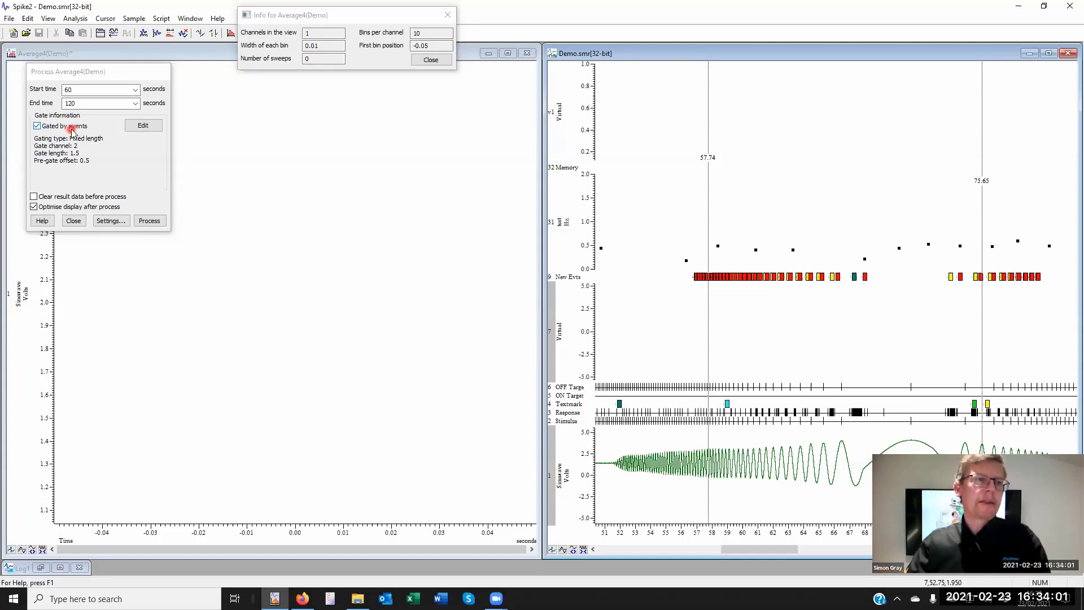
Change the average's event gate to Variable length, with channel 4 Textmark as the gate start channel.
{"action": "left_click", "coordinate": [142, 126]}
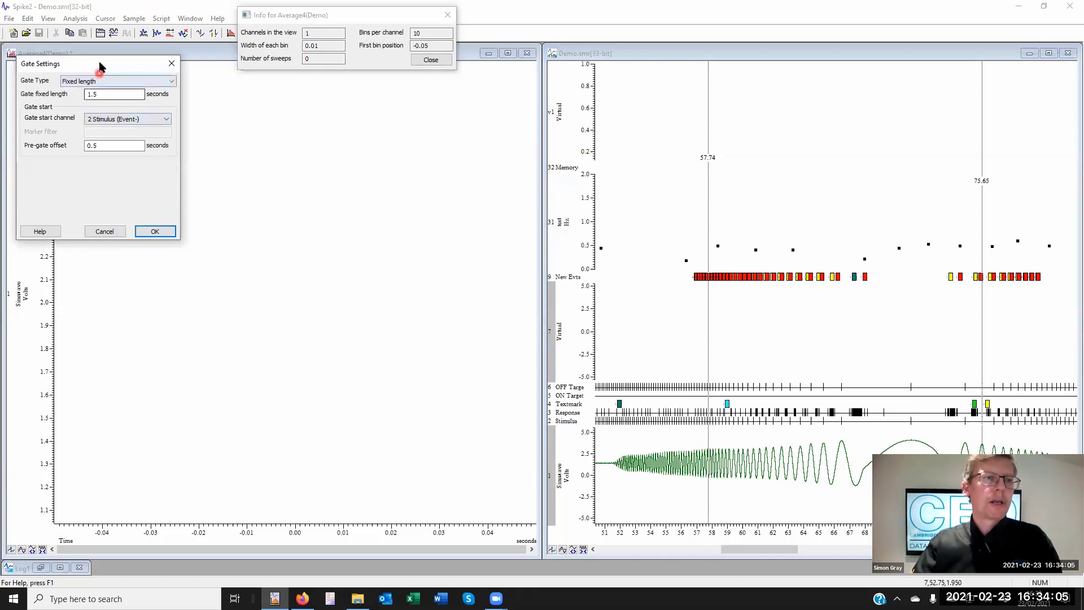
{"action": "left_click", "coordinate": [352, 120]}
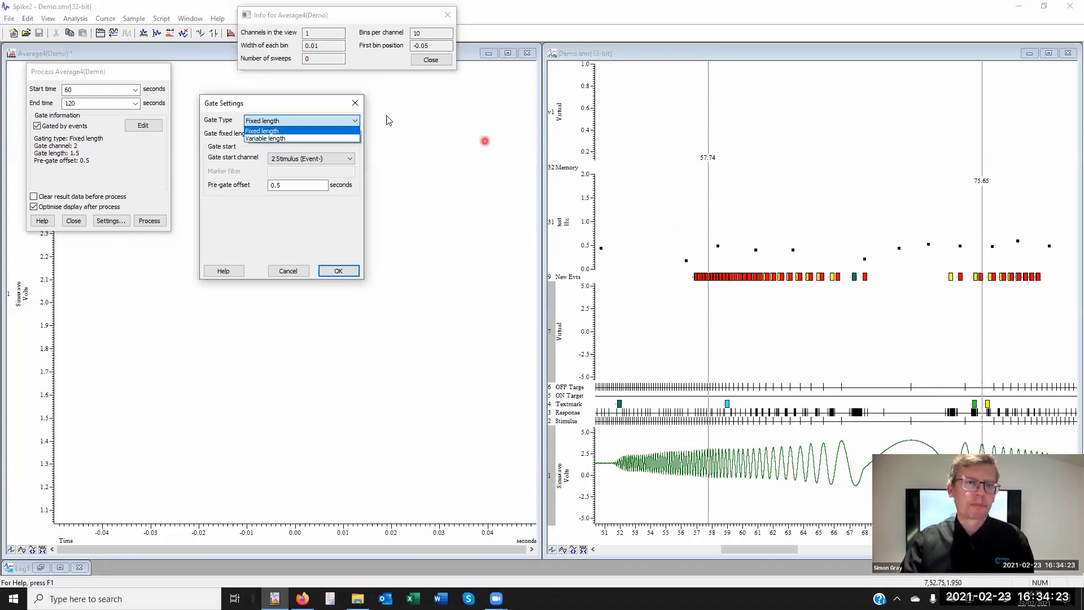
{"action": "left_click", "coordinate": [324, 139]}
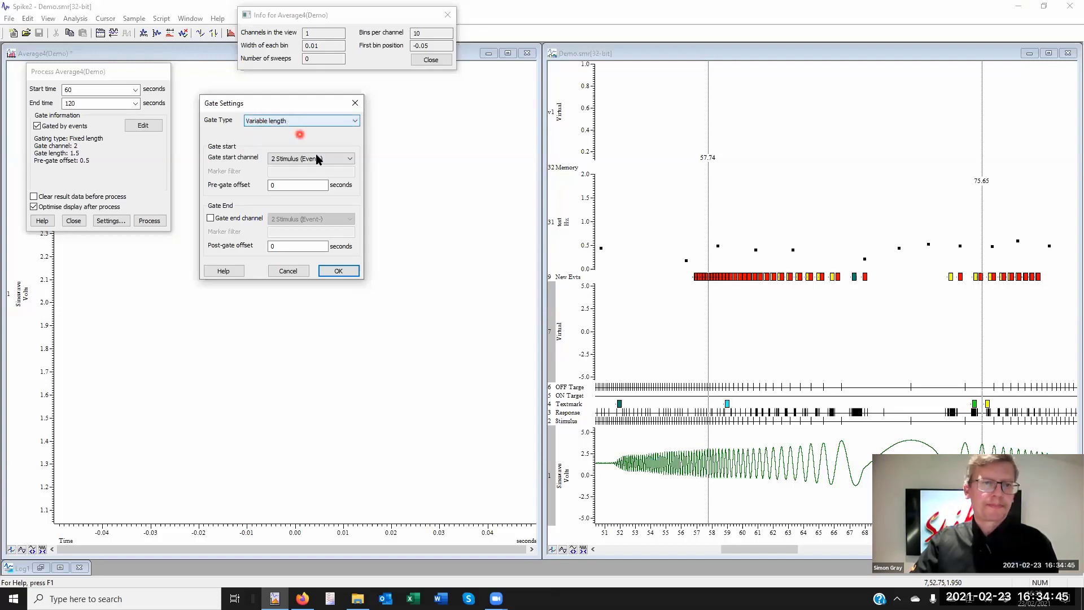
{"action": "left_click", "coordinate": [330, 160]}
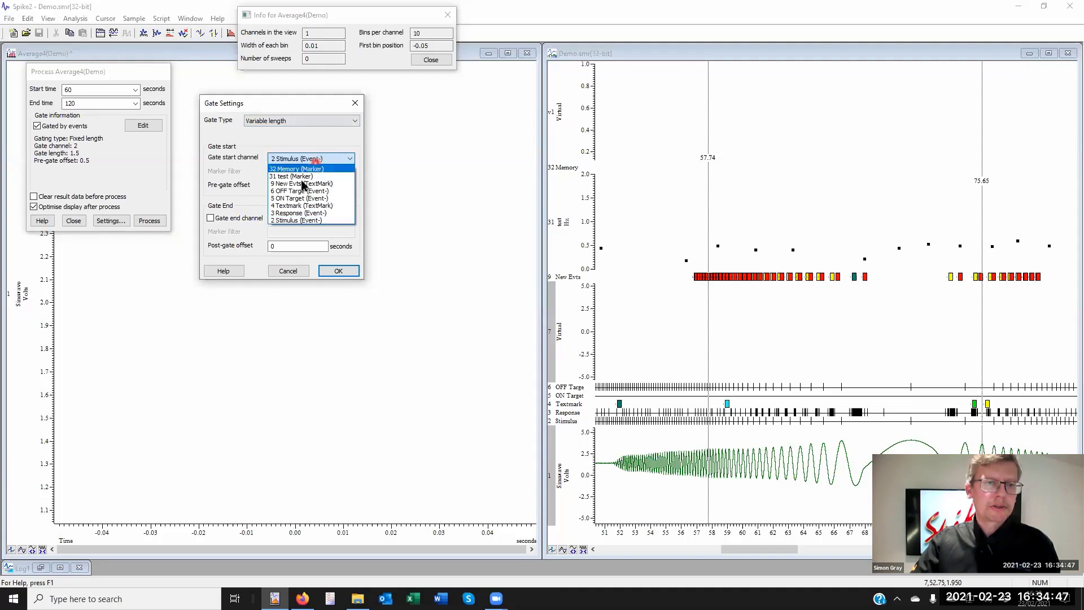
{"action": "left_click", "coordinate": [304, 205]}
{"action": "left_click", "coordinate": [309, 172]}
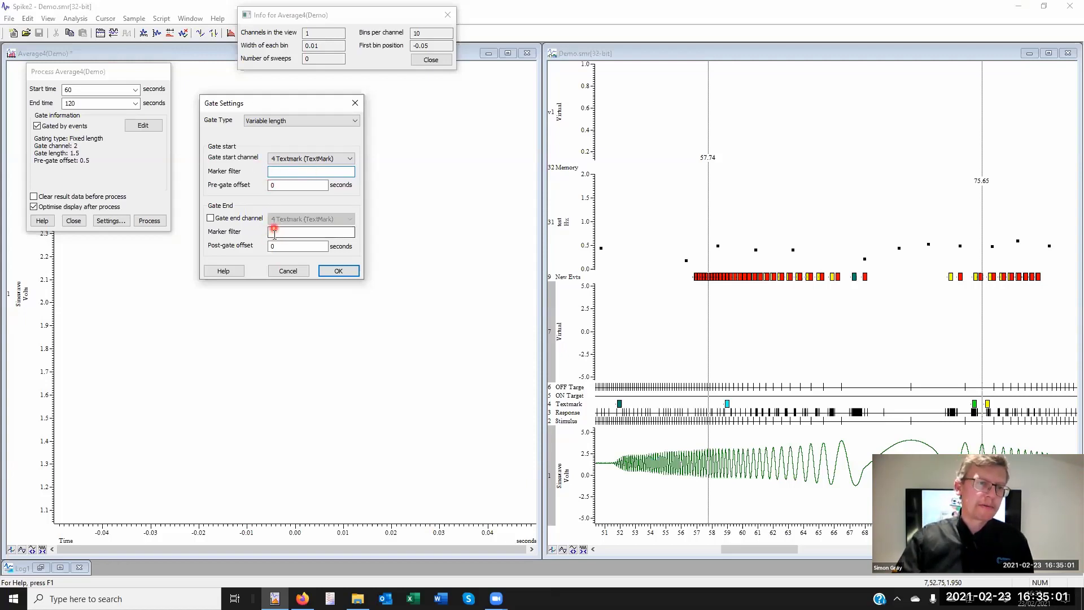
{"action": "left_click", "coordinate": [274, 184]}
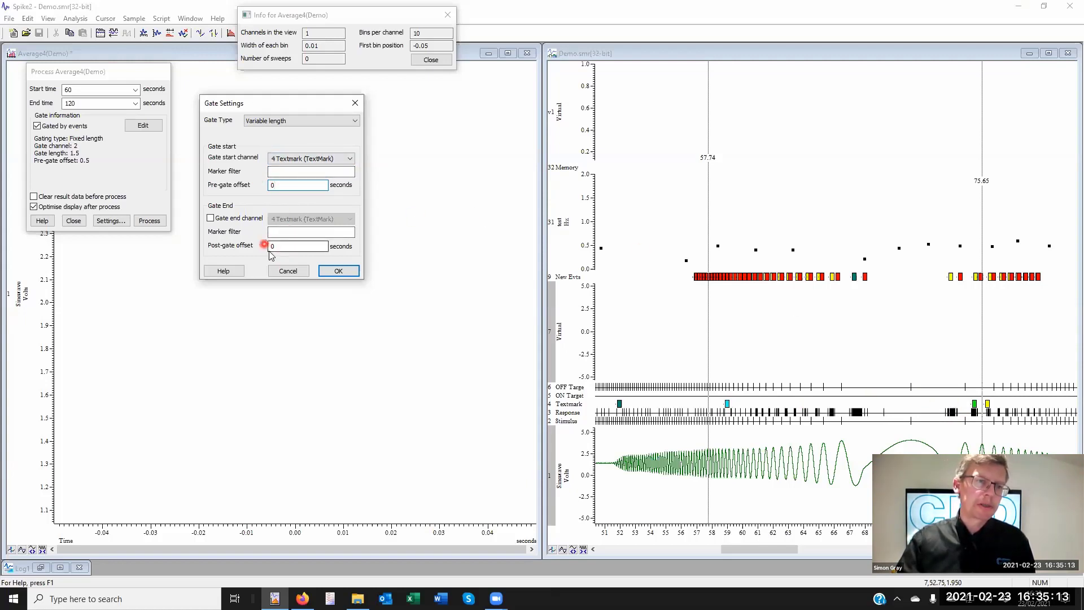
Enable a gate end channel using 4 Textmark and apply the gate settings.
{"action": "left_click", "coordinate": [211, 219]}
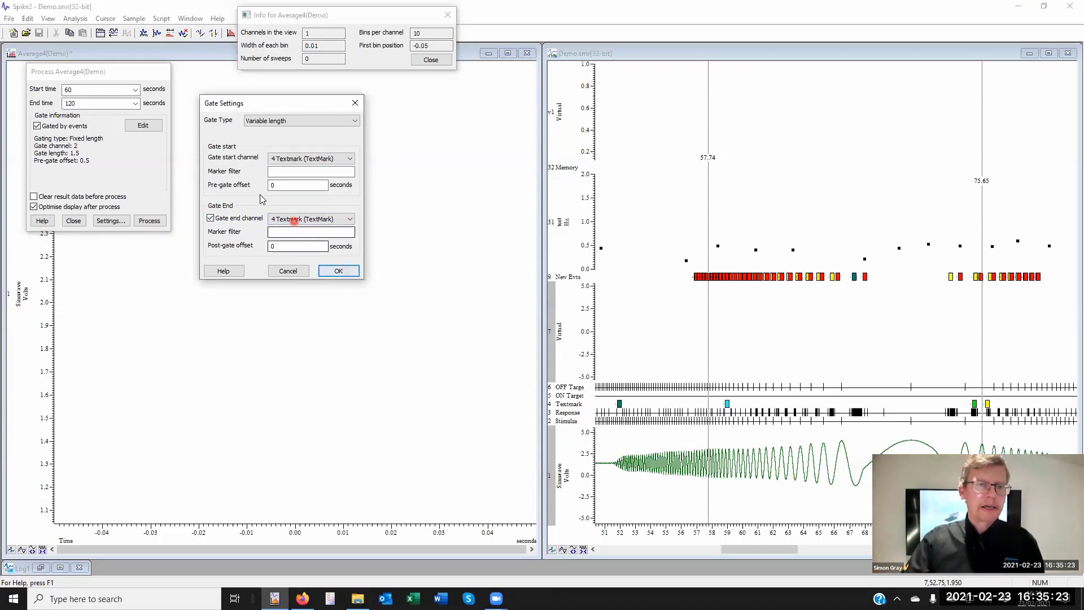
{"action": "left_click", "coordinate": [106, 91]}
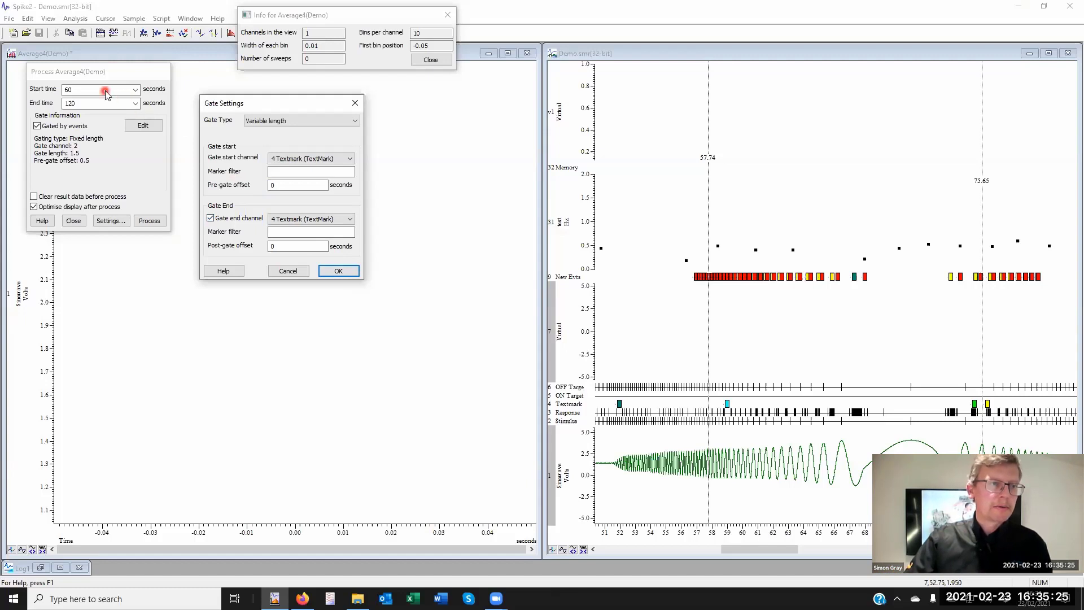
{"action": "left_click", "coordinate": [338, 271]}
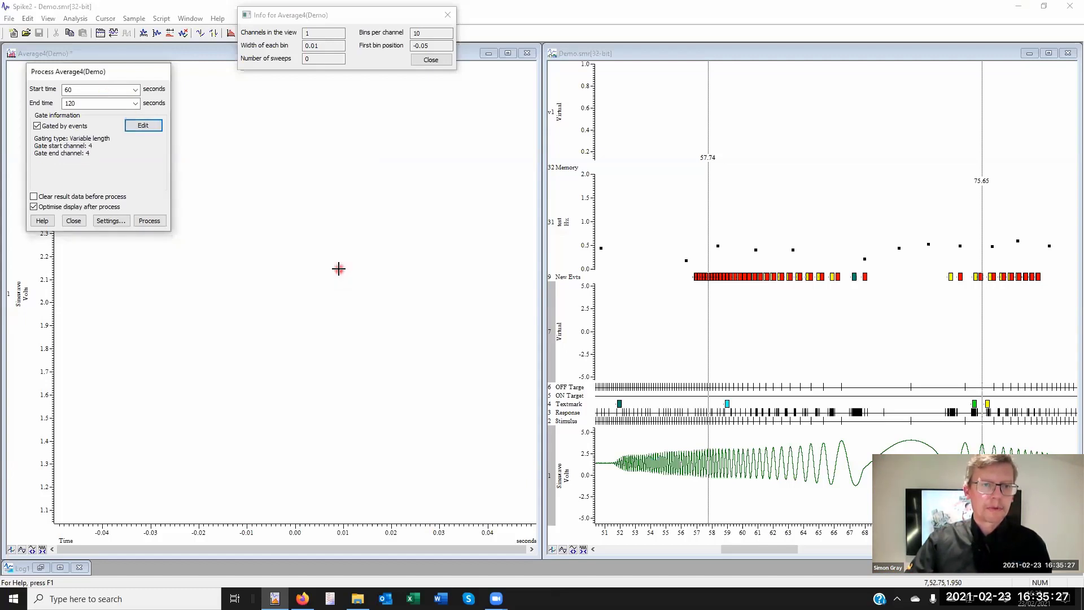
Process the gated average over the time range from Cursor(1) to Cursor(2).
{"action": "double_click", "coordinate": [111, 89]}
{"action": "left_click", "coordinate": [134, 91]}
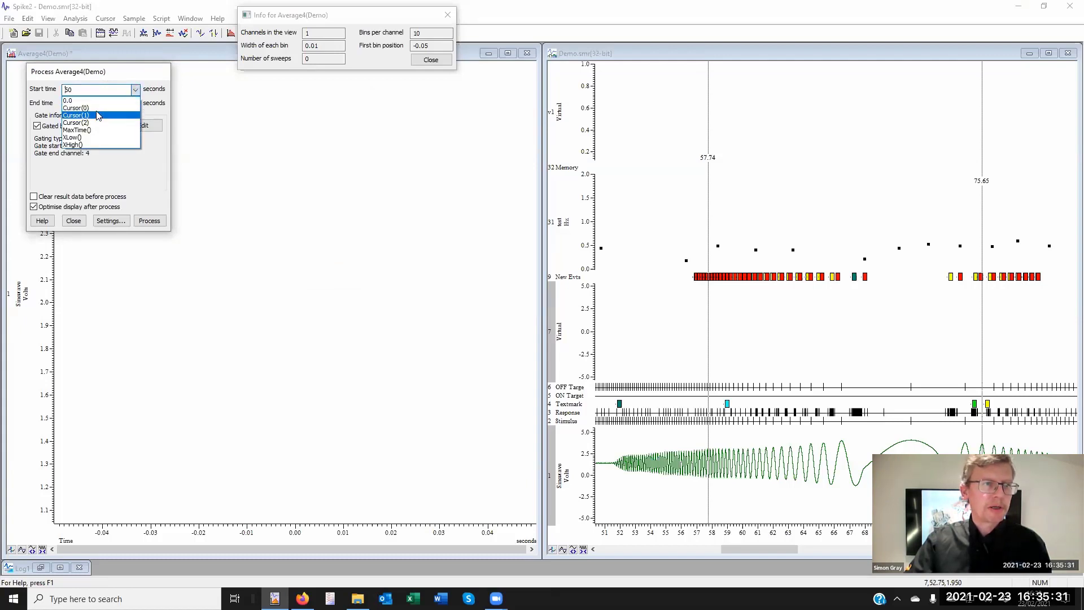
{"action": "left_click", "coordinate": [97, 112]}
{"action": "left_click", "coordinate": [135, 103]}
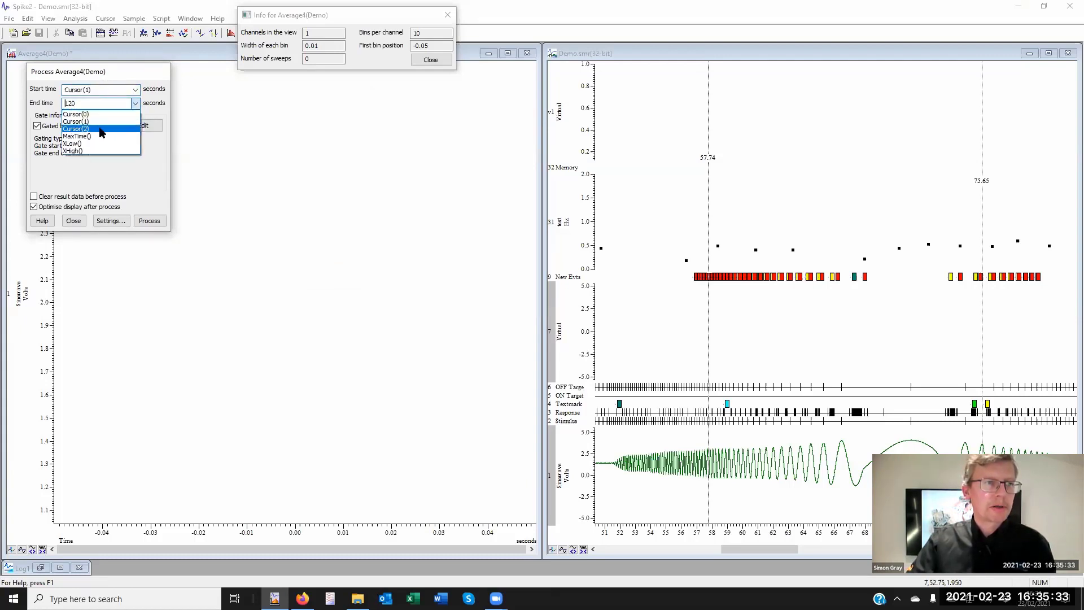
{"action": "left_click", "coordinate": [122, 130]}
{"action": "left_click", "coordinate": [150, 221]}
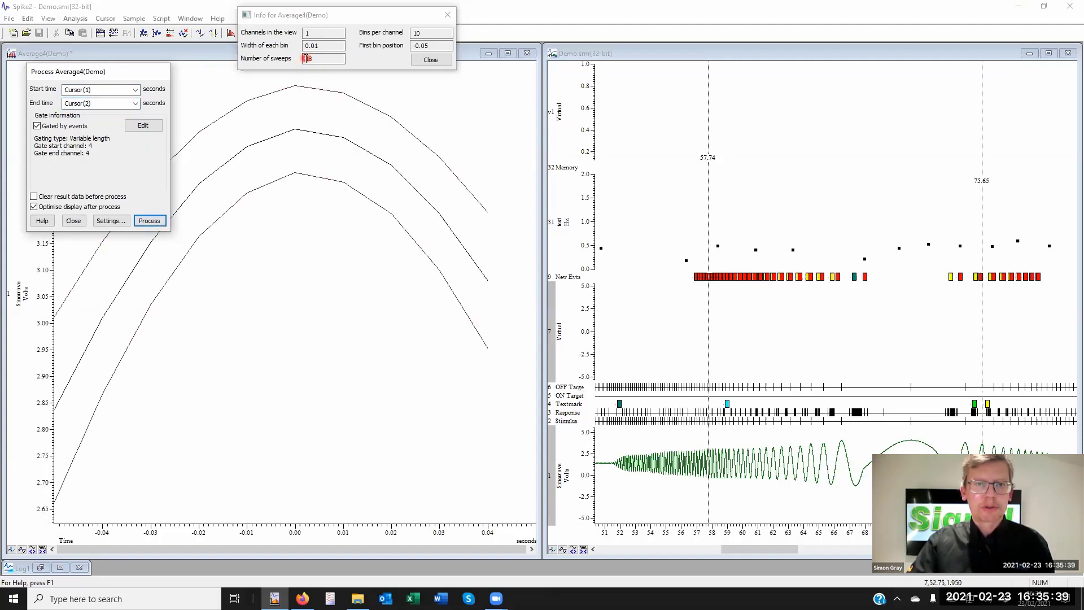
Show the cursor regions for Demo.smr in Sum mode and check the Stimulus value between cursors 1 and 2.
{"action": "left_click_drag", "start_coordinate": [313, 15], "coordinate": [273, 73]}
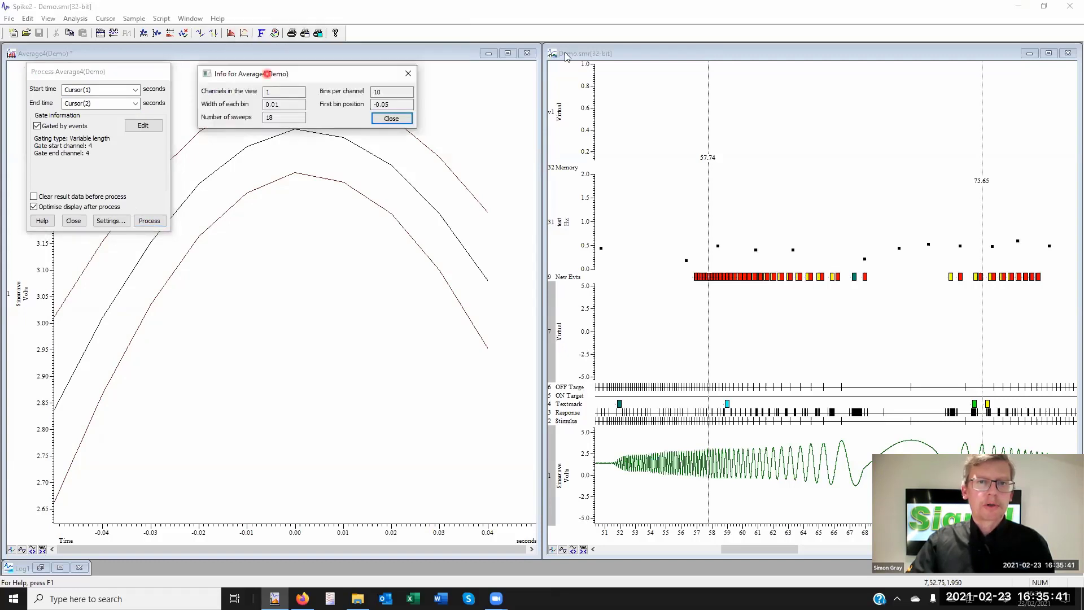
{"action": "left_click", "coordinate": [214, 33]}
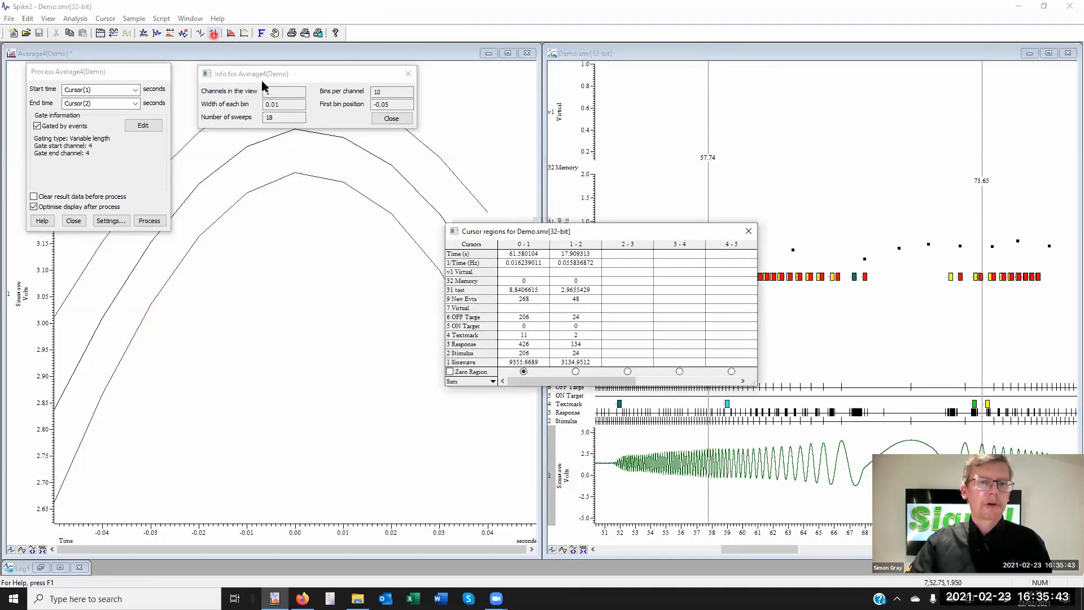
{"action": "left_click", "coordinate": [465, 382]}
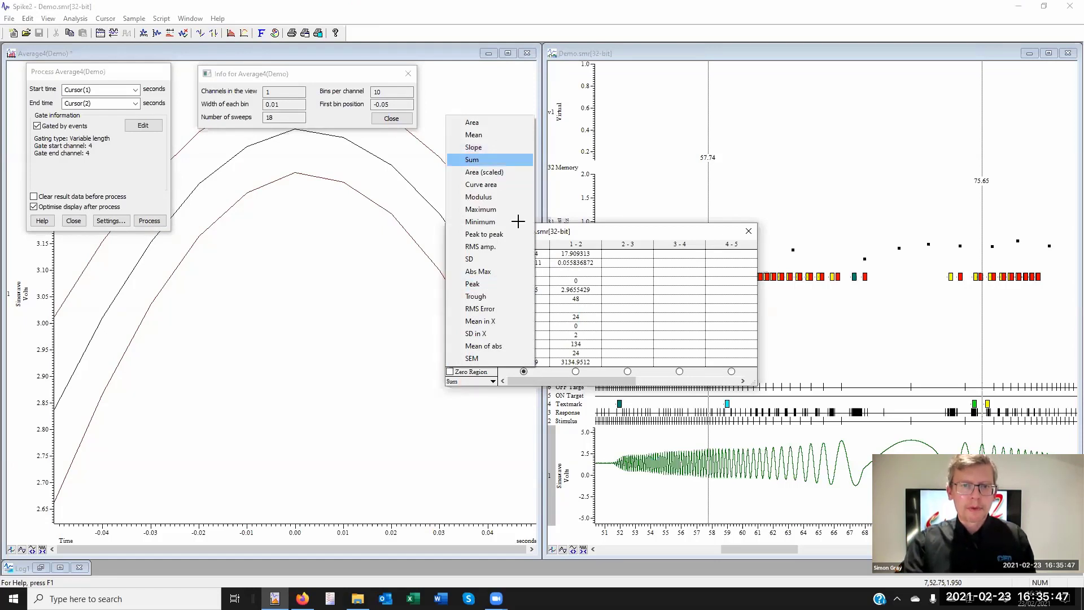
{"action": "left_click", "coordinate": [497, 160]}
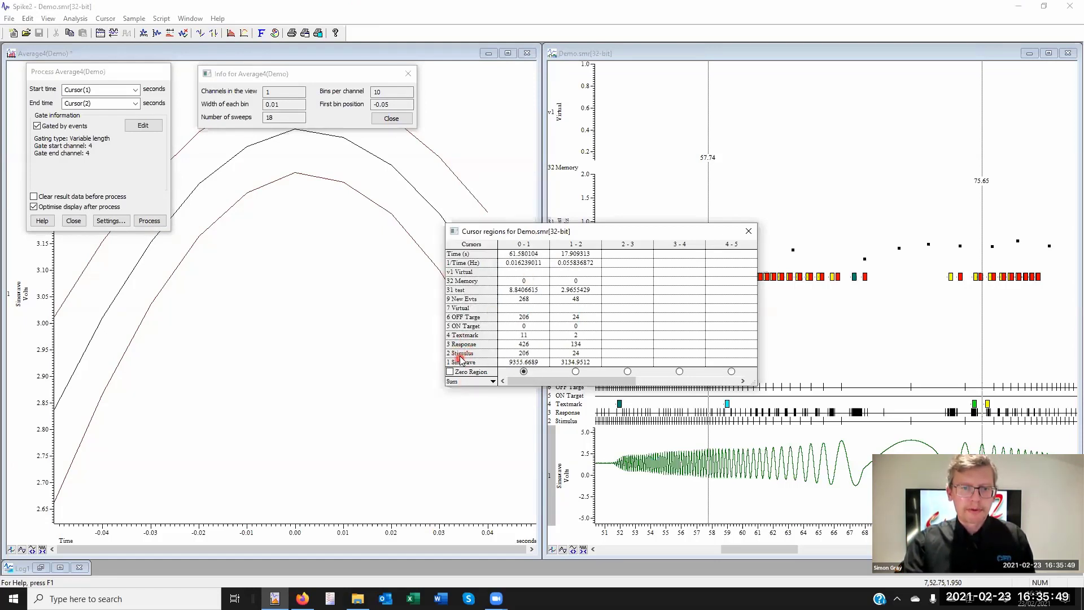
{"action": "left_click", "coordinate": [459, 355]}
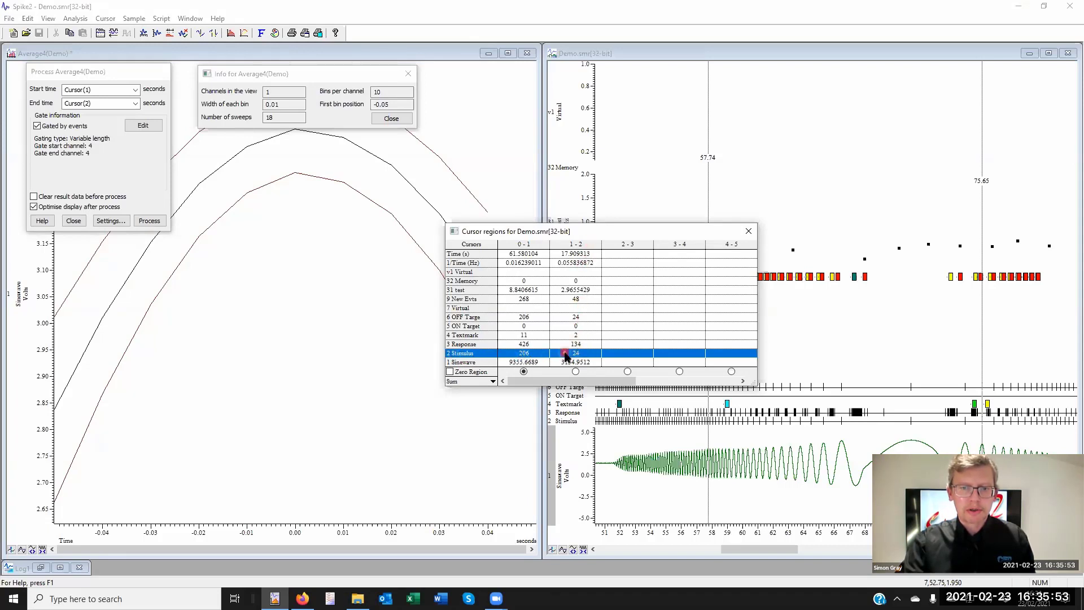
{"action": "left_click", "coordinate": [596, 352]}
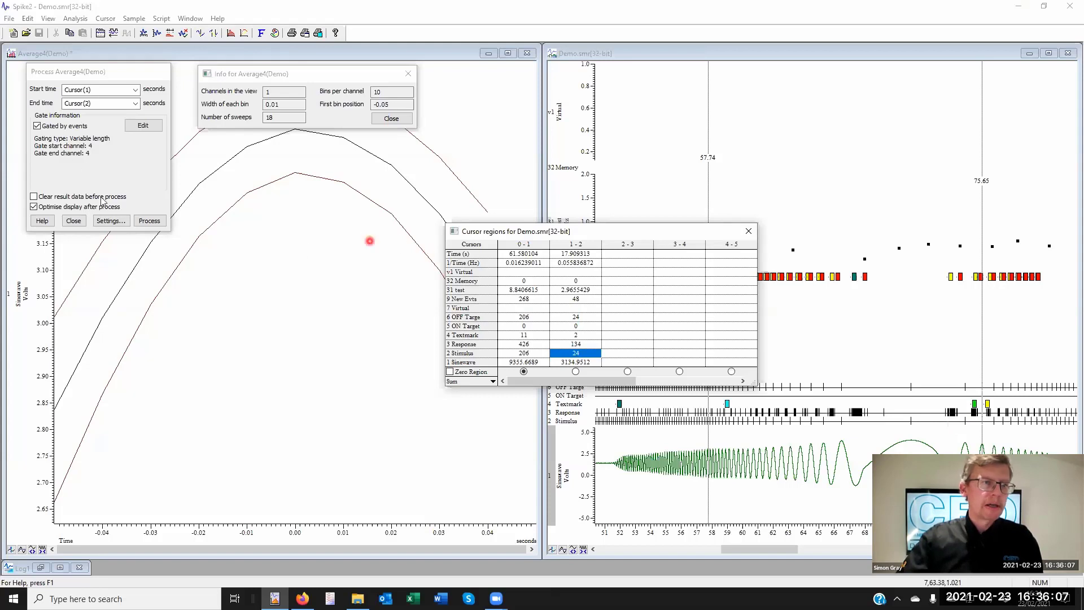
Set the variable gate's pre-gate offset to -0.5 seconds and its post-gate offset to 0.5 seconds.
{"action": "left_click", "coordinate": [144, 129]}
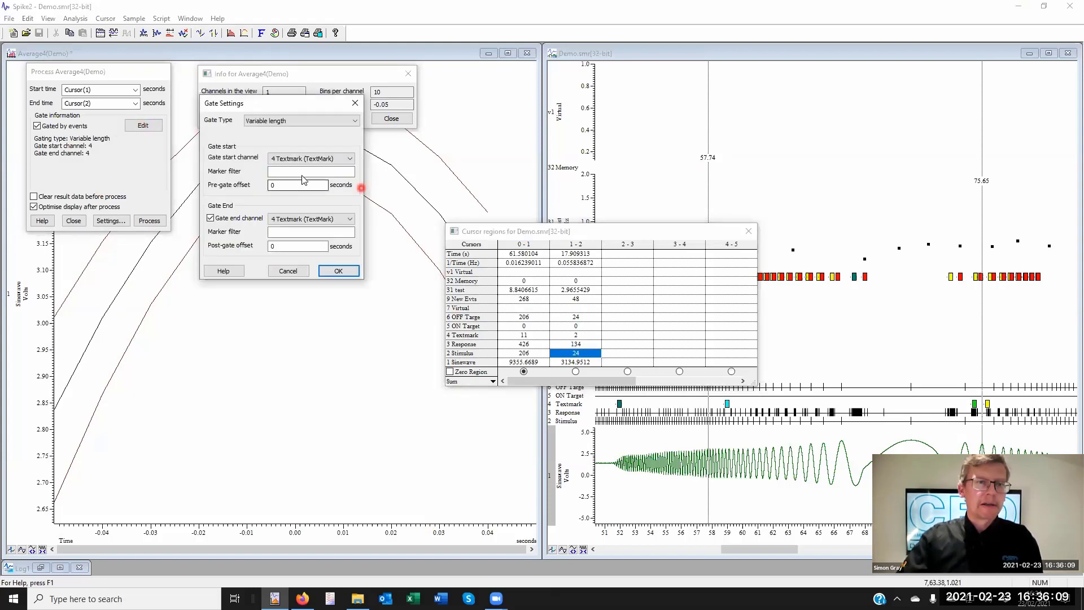
{"action": "left_click", "coordinate": [292, 185]}
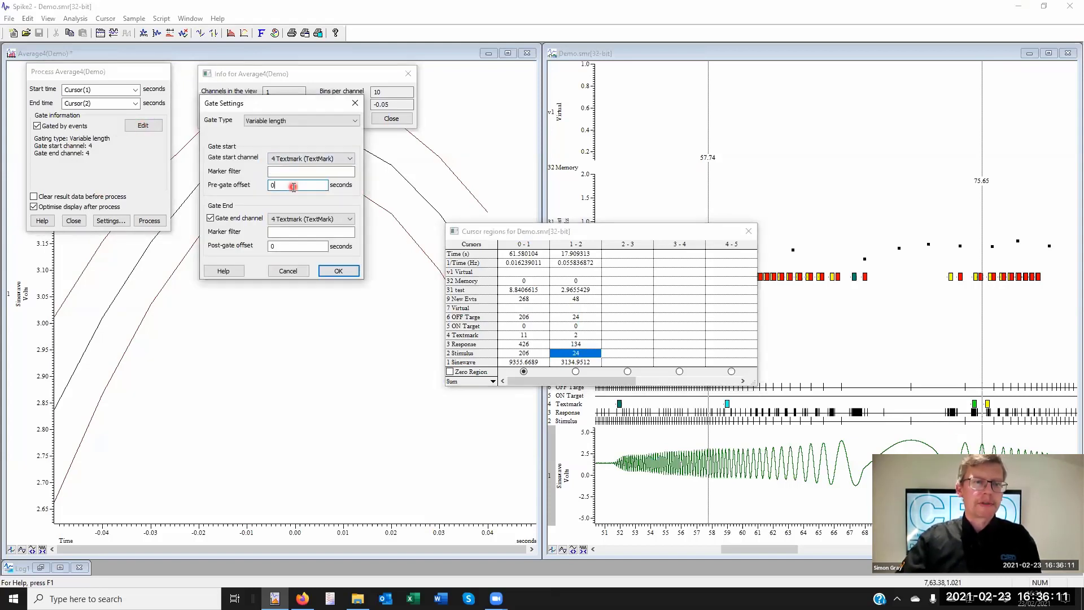
{"action": "key", "text": "BackSpace"}
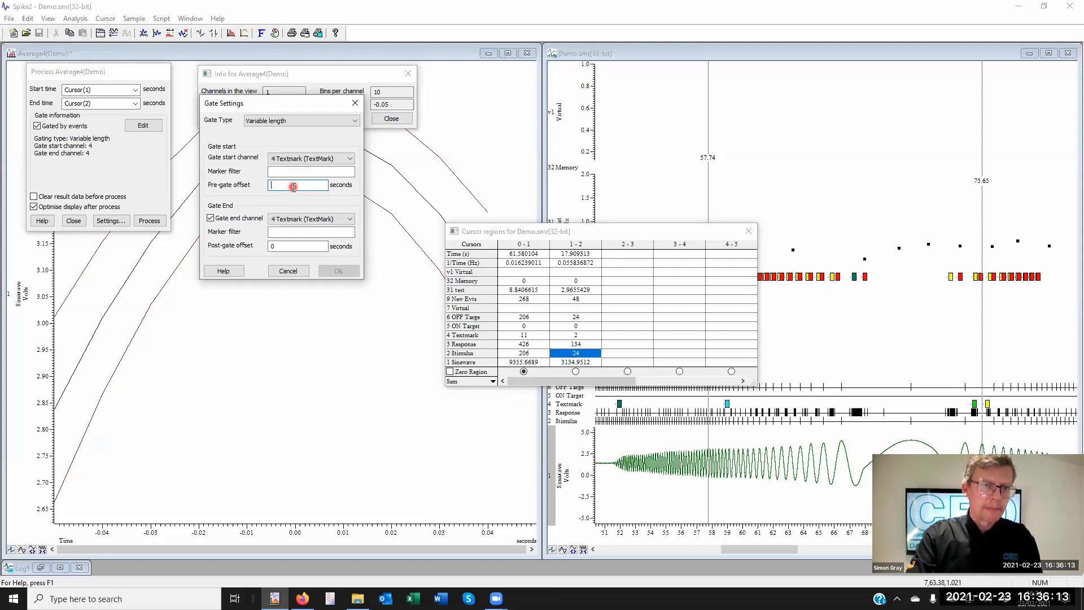
{"action": "type", "text": "-0.5"}
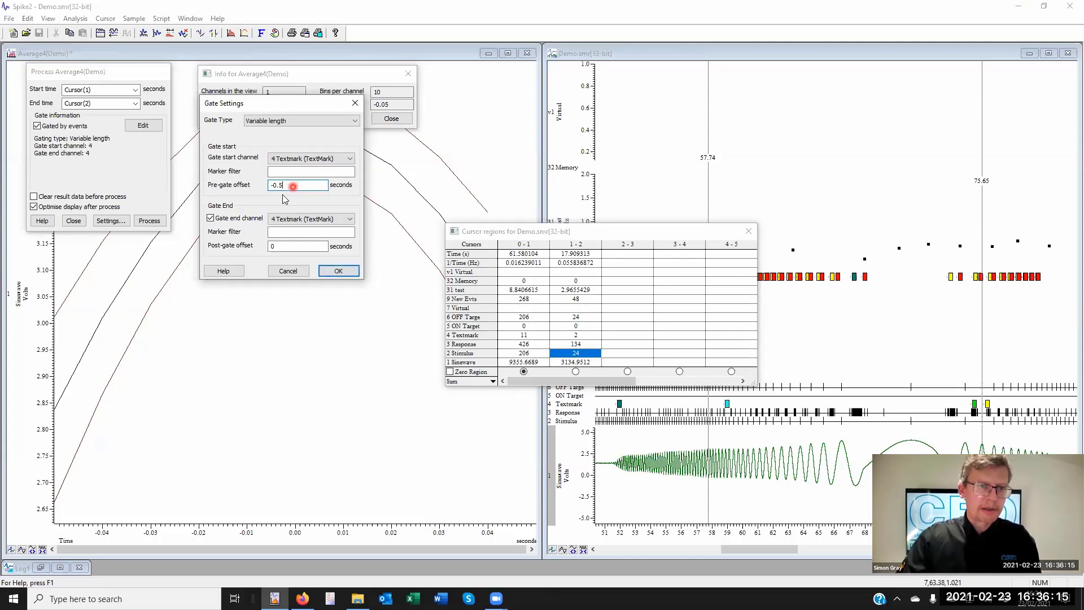
{"action": "left_click", "coordinate": [280, 246]}
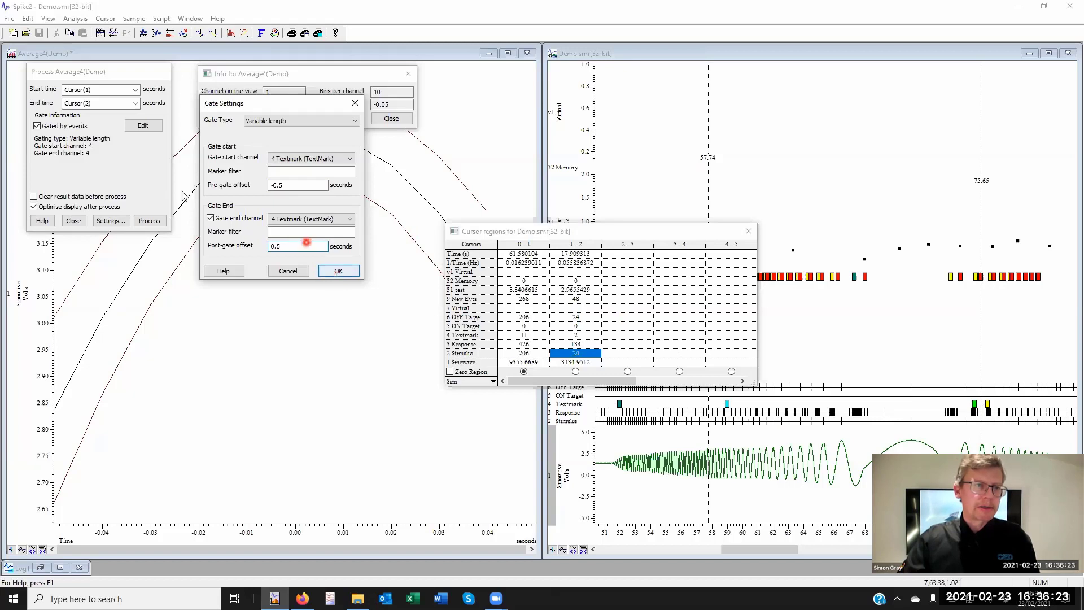
{"action": "left_click", "coordinate": [346, 273]}
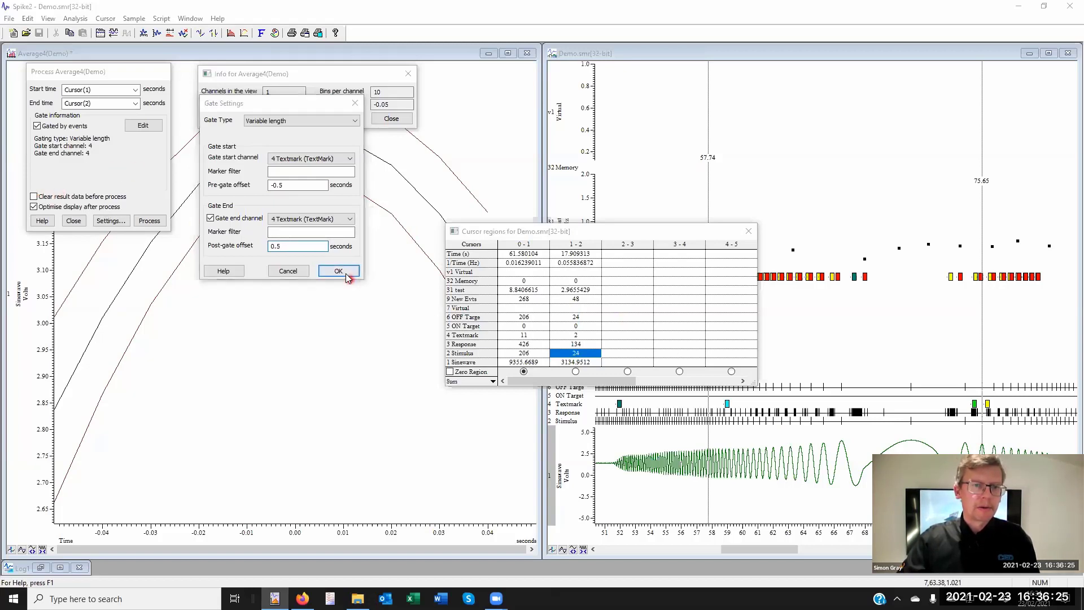
Reprocess the average with clearing of result data enabled, and close the cursor regions, info and process windows.
{"action": "left_click", "coordinate": [34, 196]}
{"action": "left_click", "coordinate": [149, 221]}
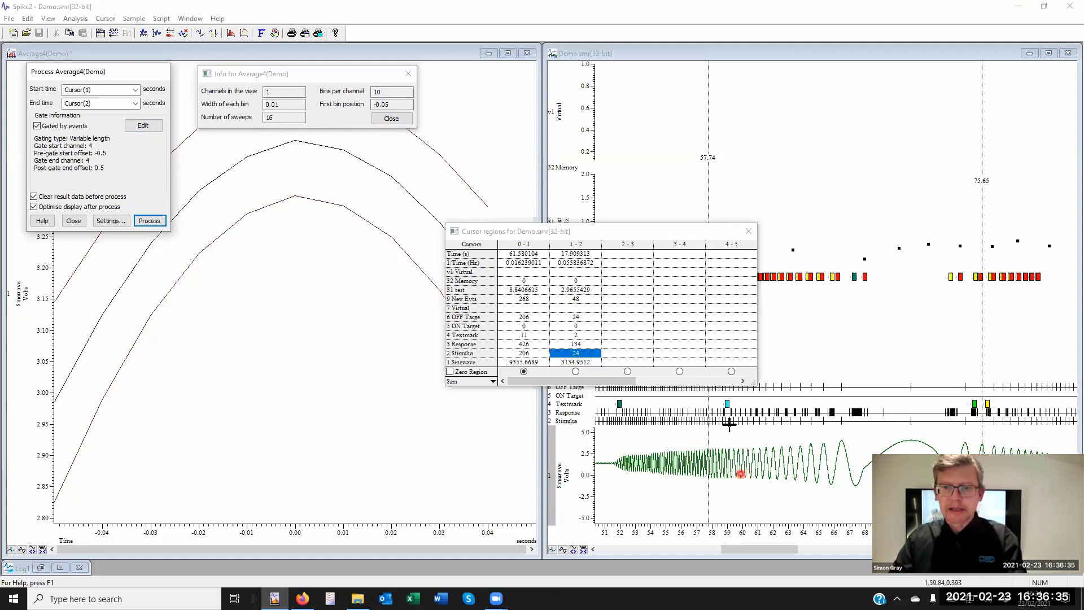
{"action": "left_click", "coordinate": [750, 234]}
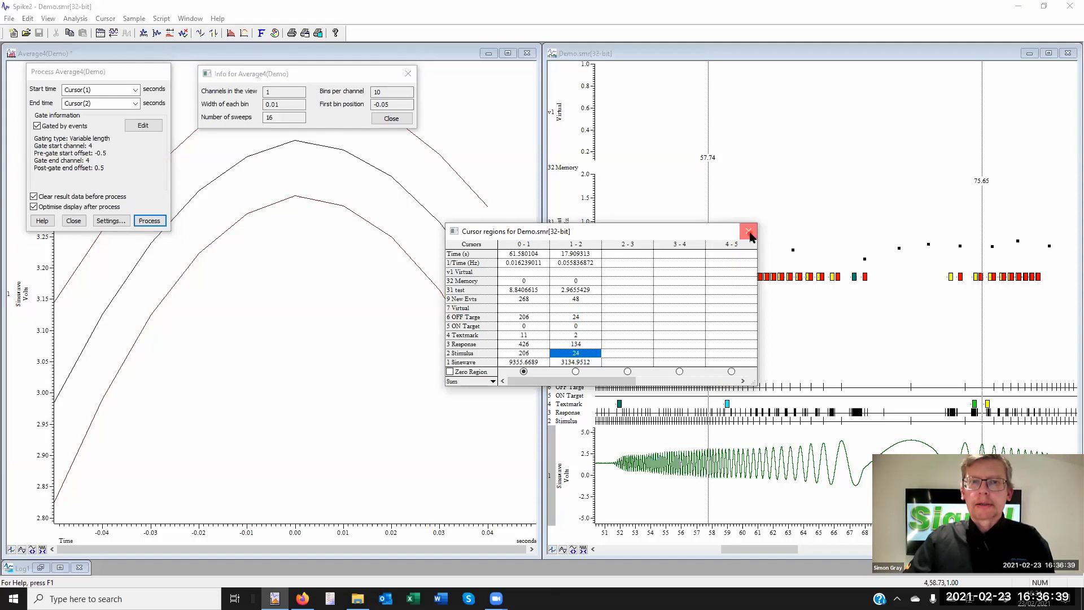
{"action": "left_click", "coordinate": [408, 76]}
{"action": "left_click", "coordinate": [73, 221]}
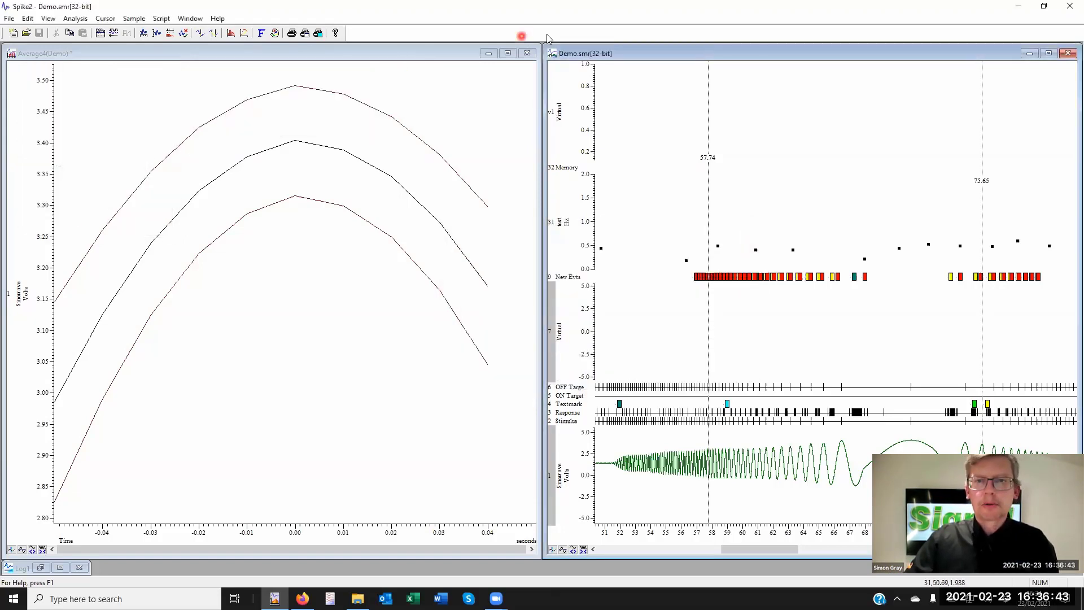
Open the recent data file FP.SMR and maximise its window.
{"action": "left_click", "coordinate": [10, 19]}
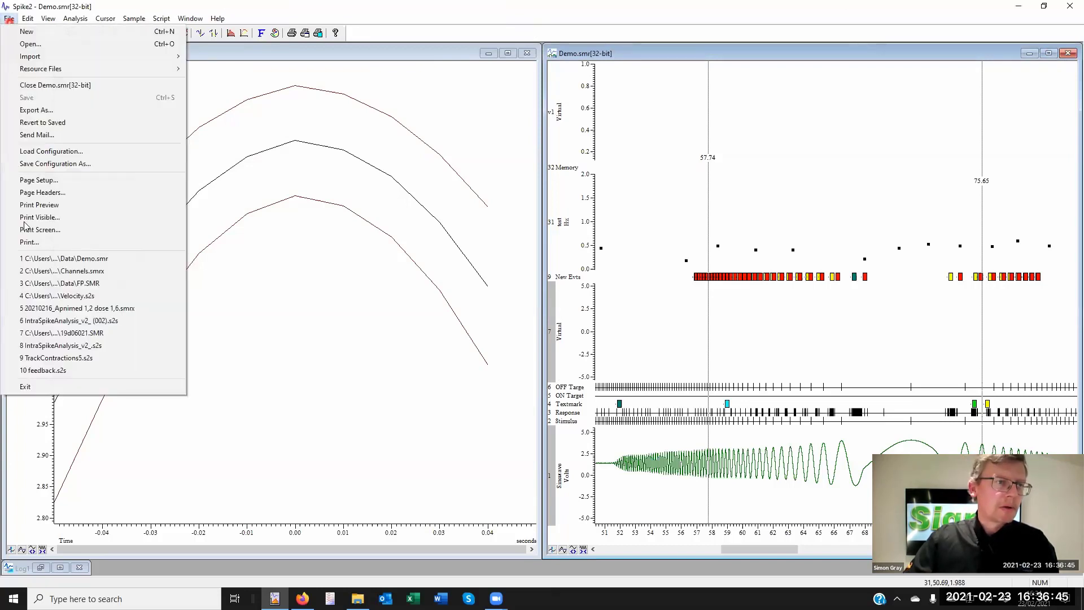
{"action": "left_click", "coordinate": [62, 285]}
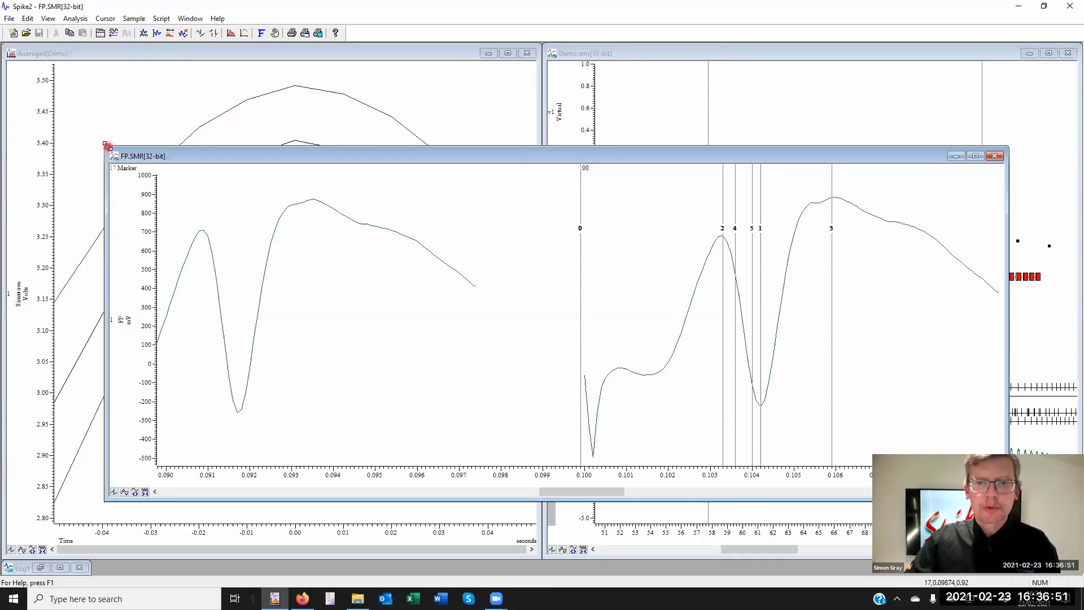
{"action": "left_click_drag", "start_coordinate": [107, 146], "coordinate": [2, 42]}
{"action": "double_click", "coordinate": [550, 53]}
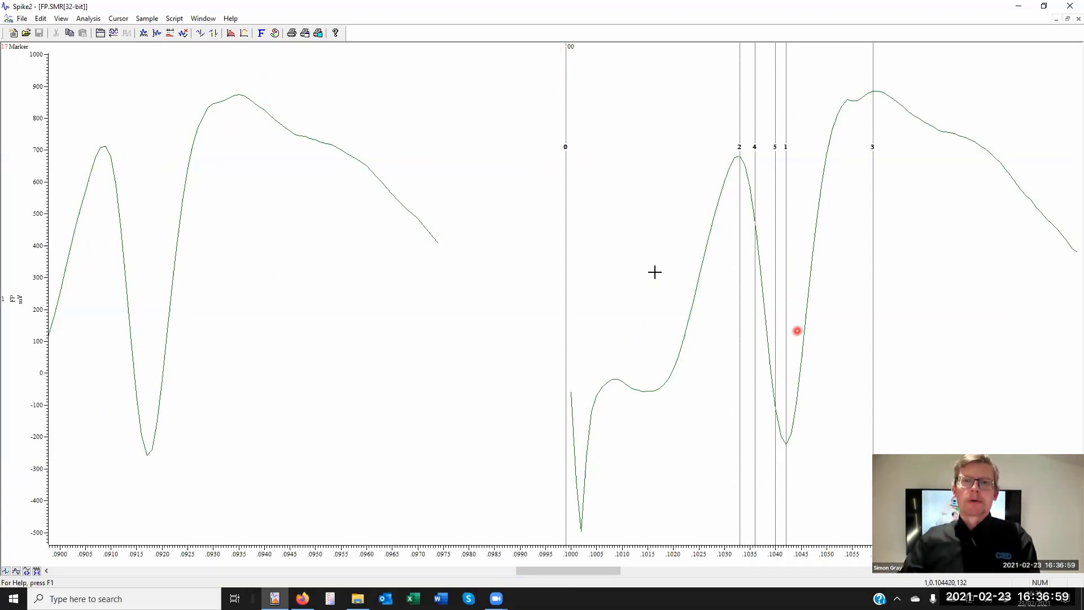
Give vertical cursor 0 the user-defined label "Stim".
{"action": "right_click", "coordinate": [565, 162]}
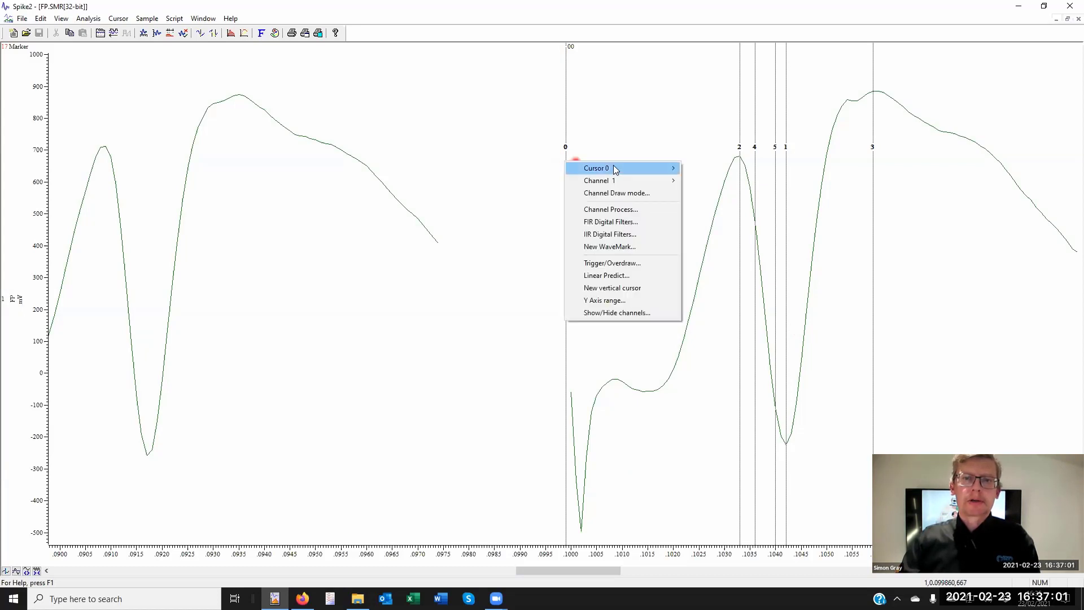
{"action": "mouse_move", "coordinate": [625, 169]}
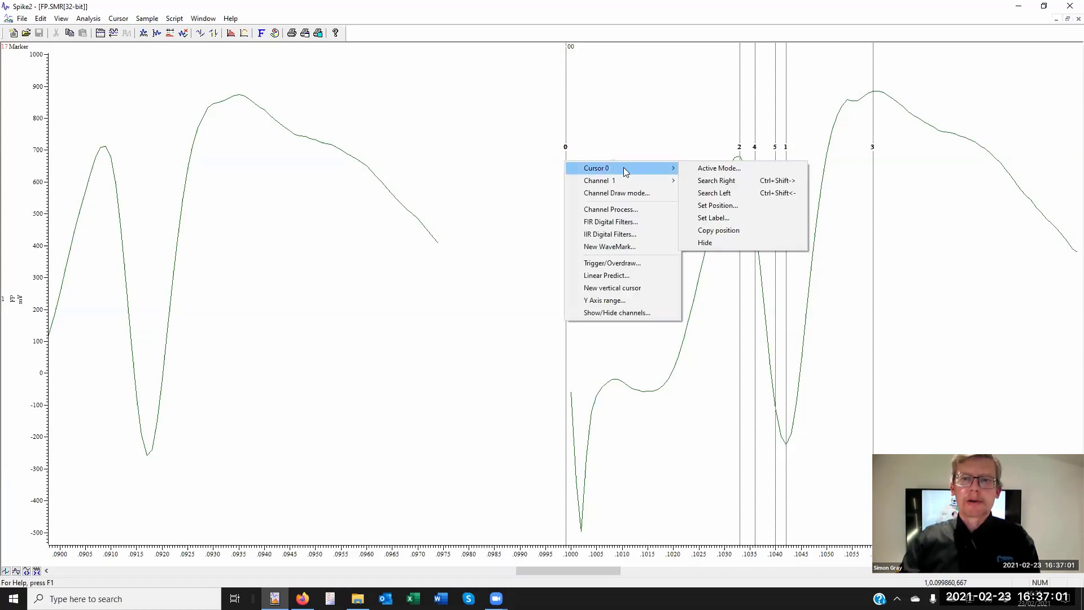
{"action": "left_click", "coordinate": [734, 218]}
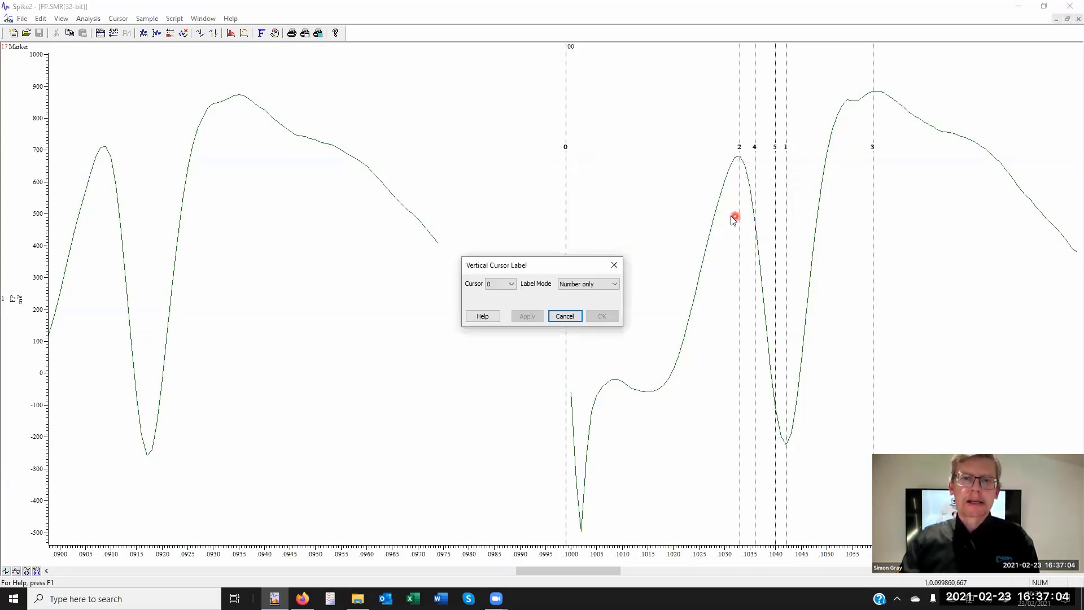
{"action": "left_click", "coordinate": [613, 284]}
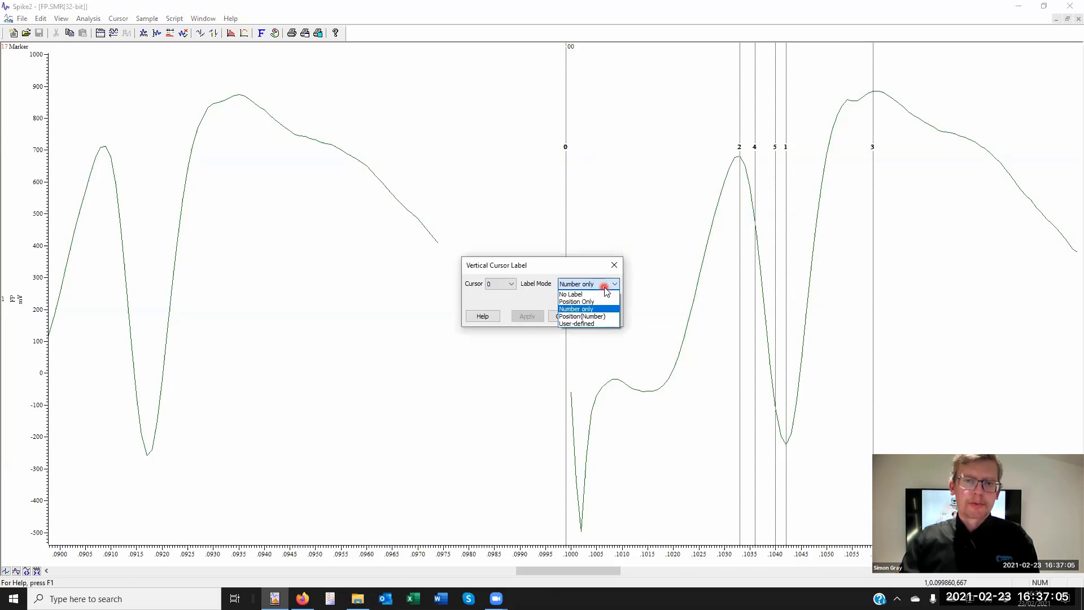
{"action": "left_click", "coordinate": [586, 323]}
{"action": "left_click", "coordinate": [547, 301]}
{"action": "left_click", "coordinate": [547, 301]}
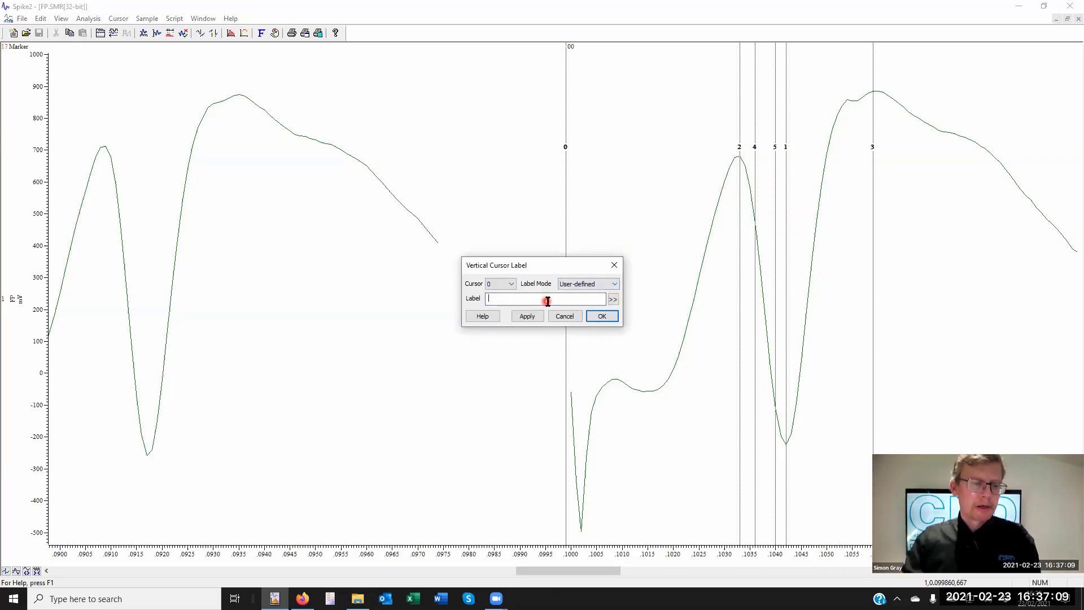
{"action": "type", "text": "Stim"}
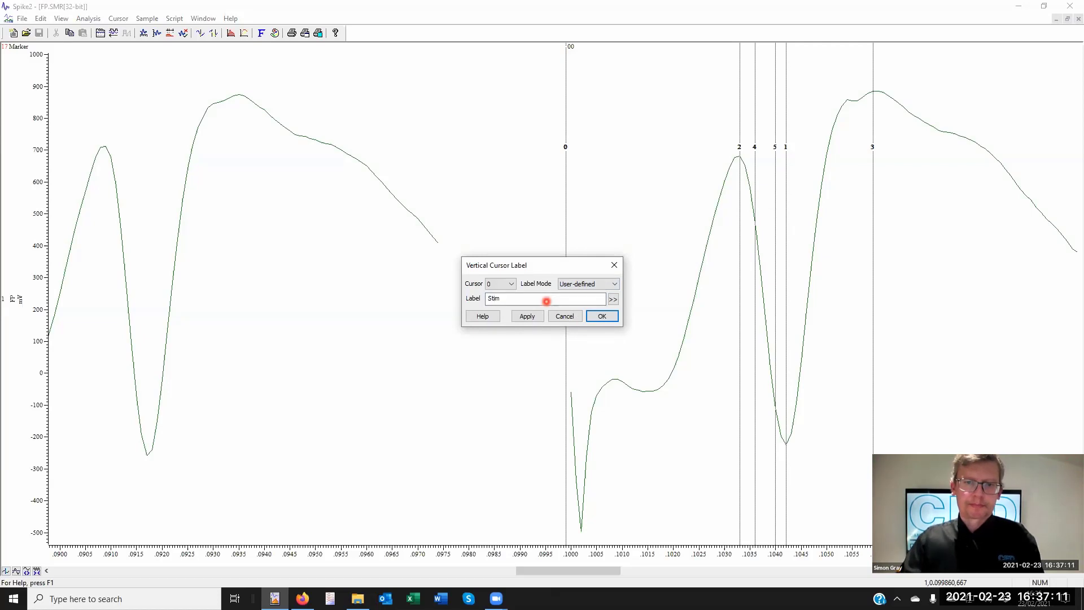
{"action": "left_click", "coordinate": [527, 316]}
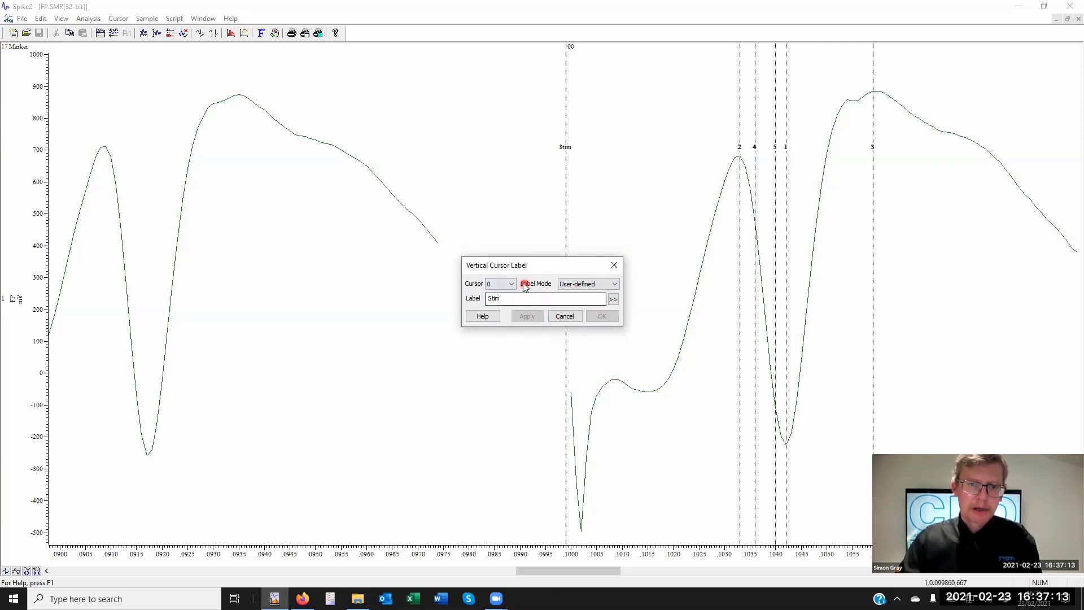
Give vertical cursor 1 the user-defined label "Trough".
{"action": "left_click", "coordinate": [512, 284]}
{"action": "left_click", "coordinate": [520, 300]}
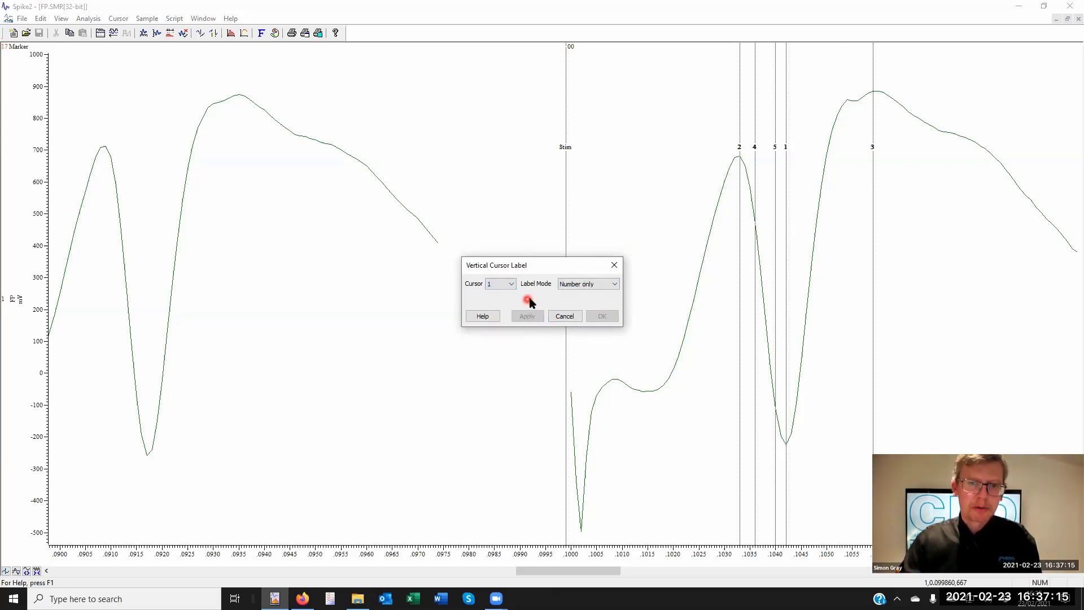
{"action": "left_click", "coordinate": [583, 288]}
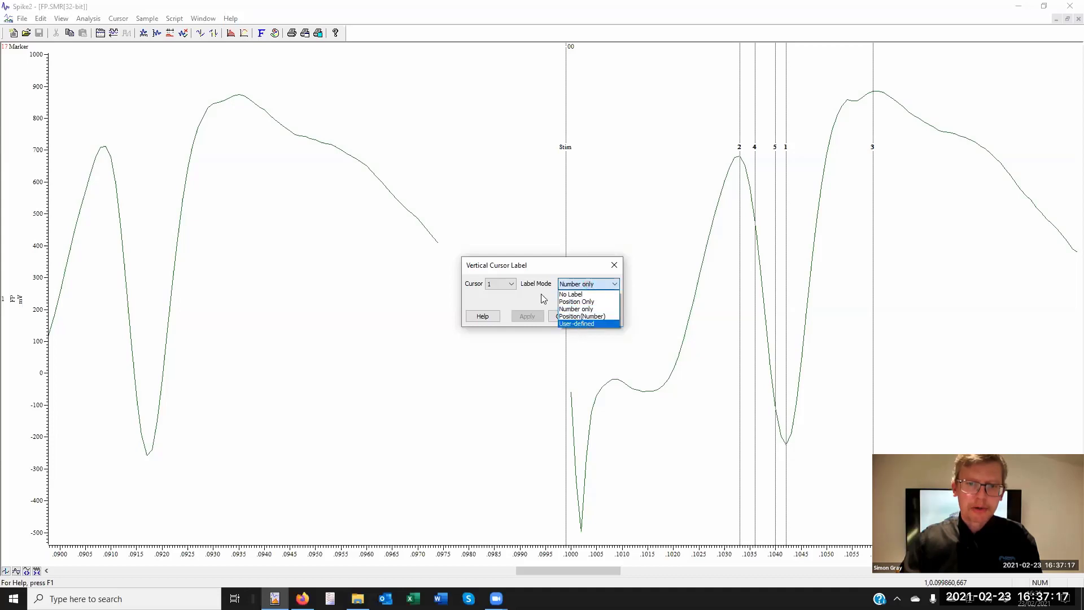
{"action": "left_click", "coordinate": [587, 317]}
{"action": "left_click", "coordinate": [518, 296]}
{"action": "type", "text": "Tro"}
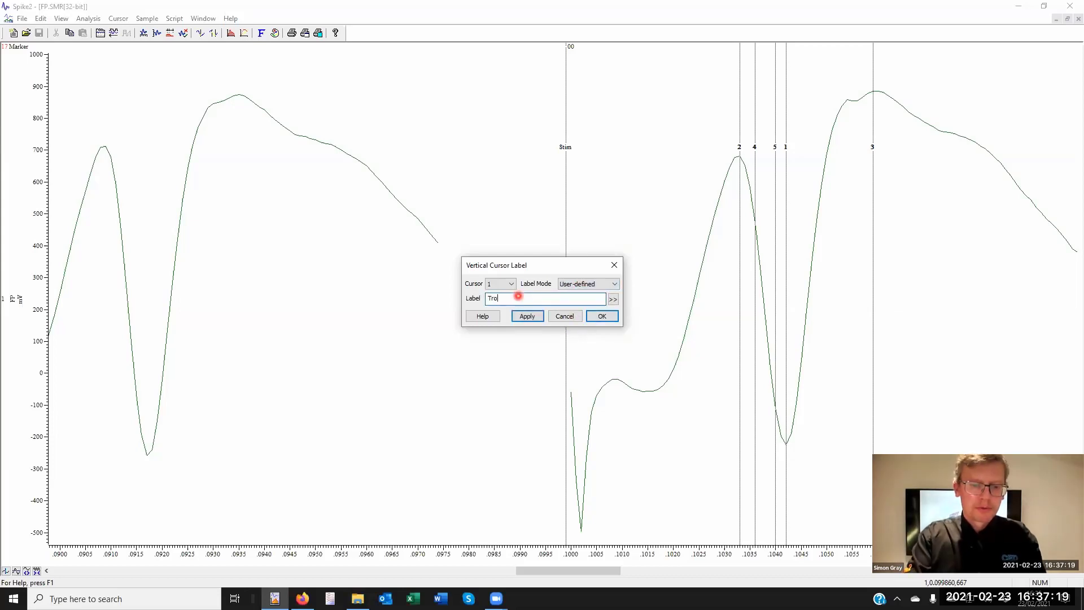
{"action": "type", "text": "ugh"}
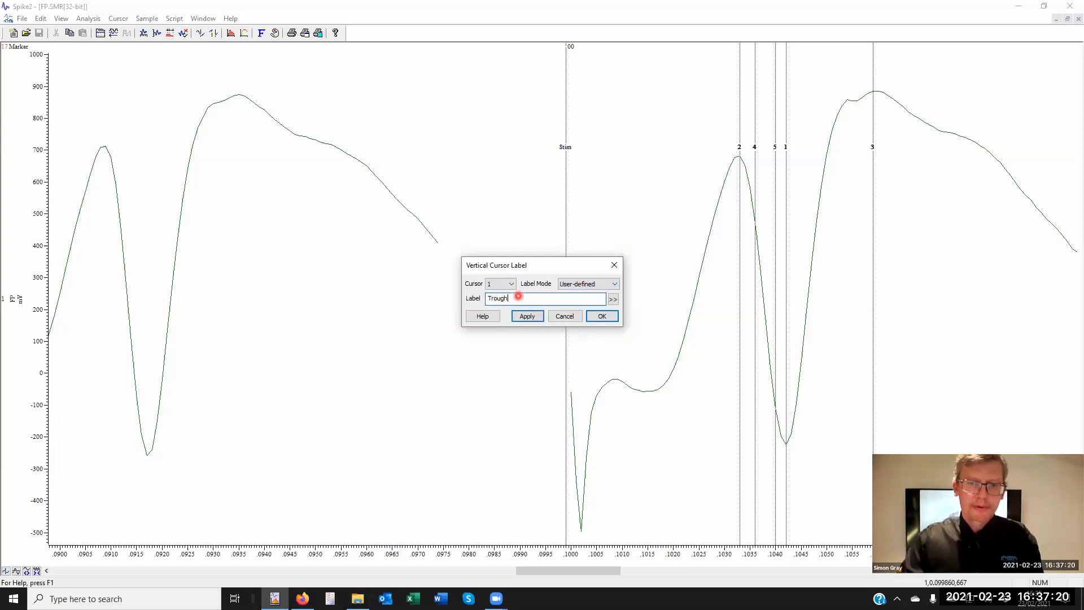
{"action": "left_click", "coordinate": [527, 316]}
Set cursor 4's label mode to User-defined and enter the label text "20% repol".
{"action": "left_click", "coordinate": [517, 283]}
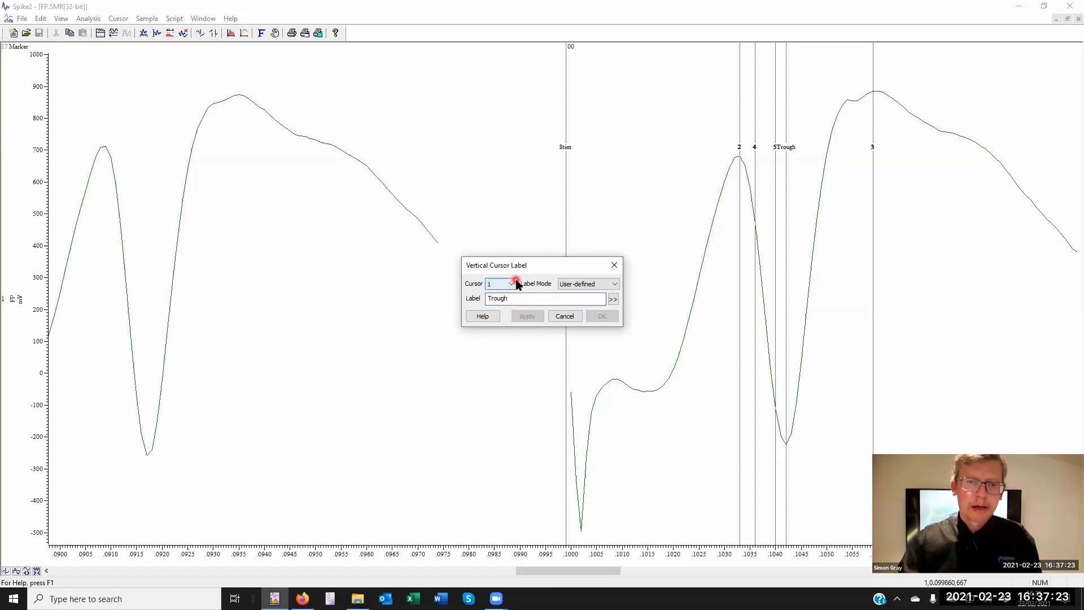
{"action": "left_click", "coordinate": [516, 283]}
{"action": "left_click", "coordinate": [493, 315]}
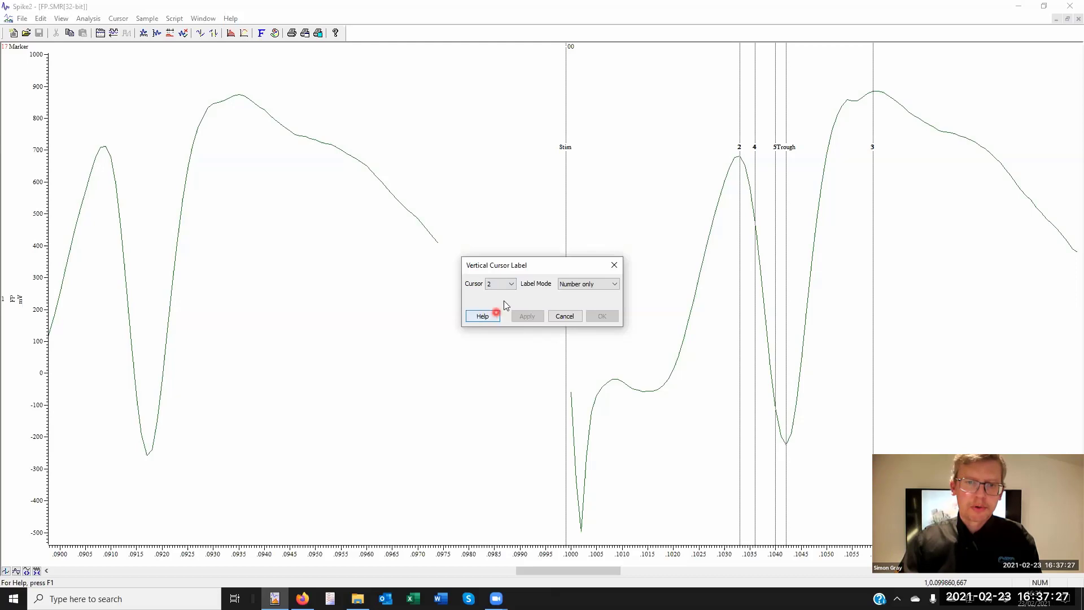
{"action": "left_click", "coordinate": [512, 284]}
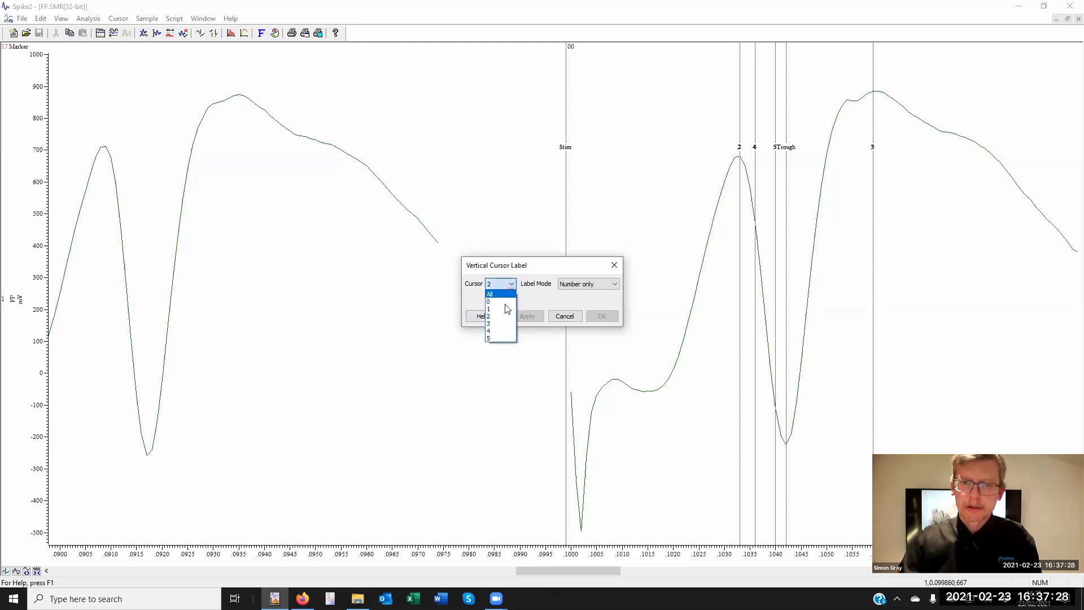
{"action": "left_click", "coordinate": [498, 332]}
{"action": "left_click", "coordinate": [583, 282]}
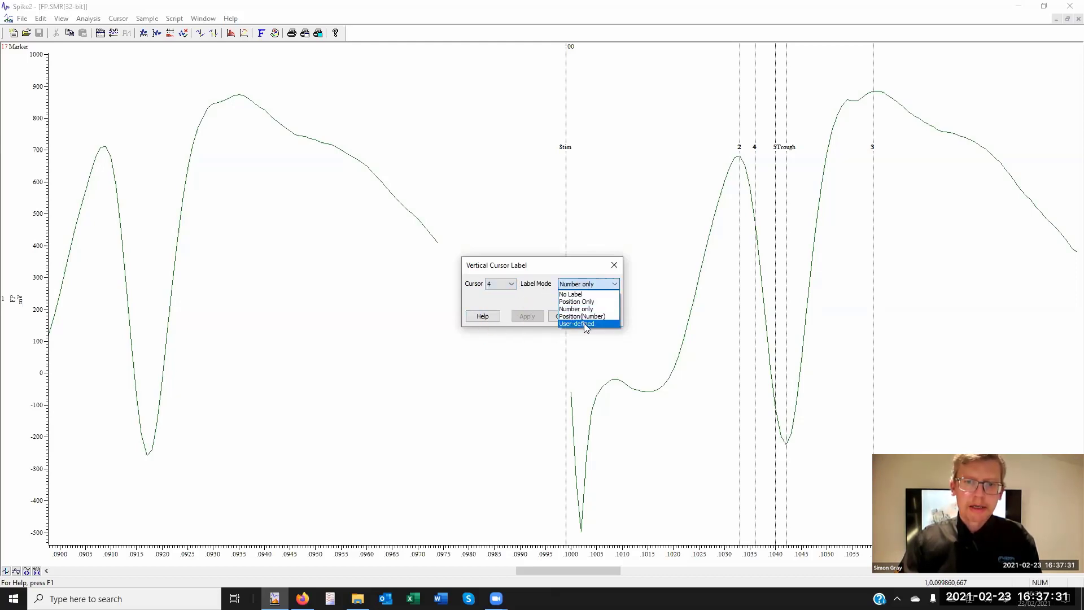
{"action": "left_click", "coordinate": [584, 323]}
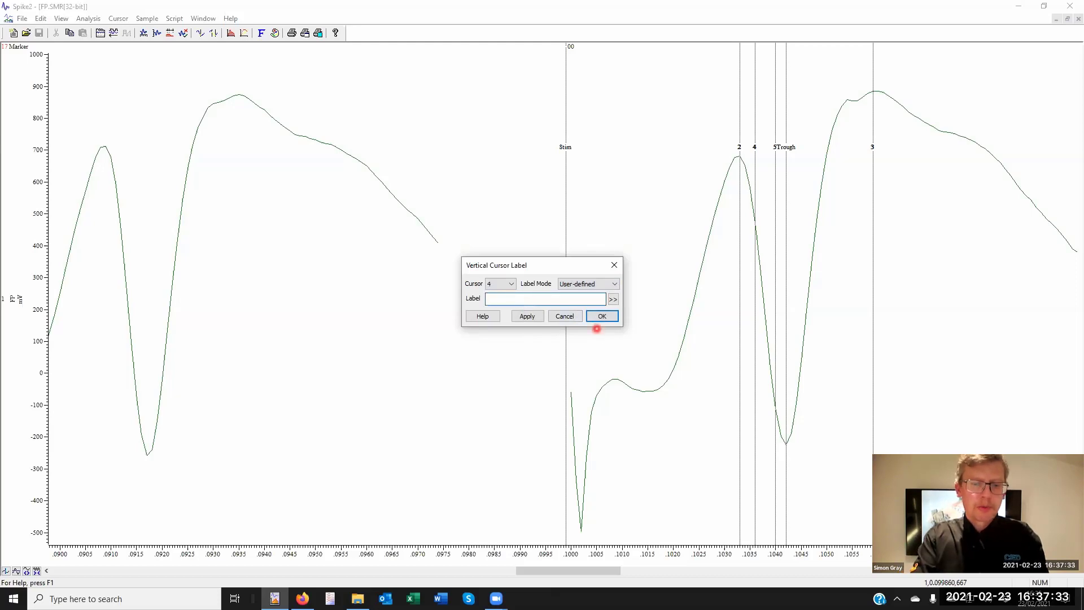
{"action": "type", "text": "20%"}
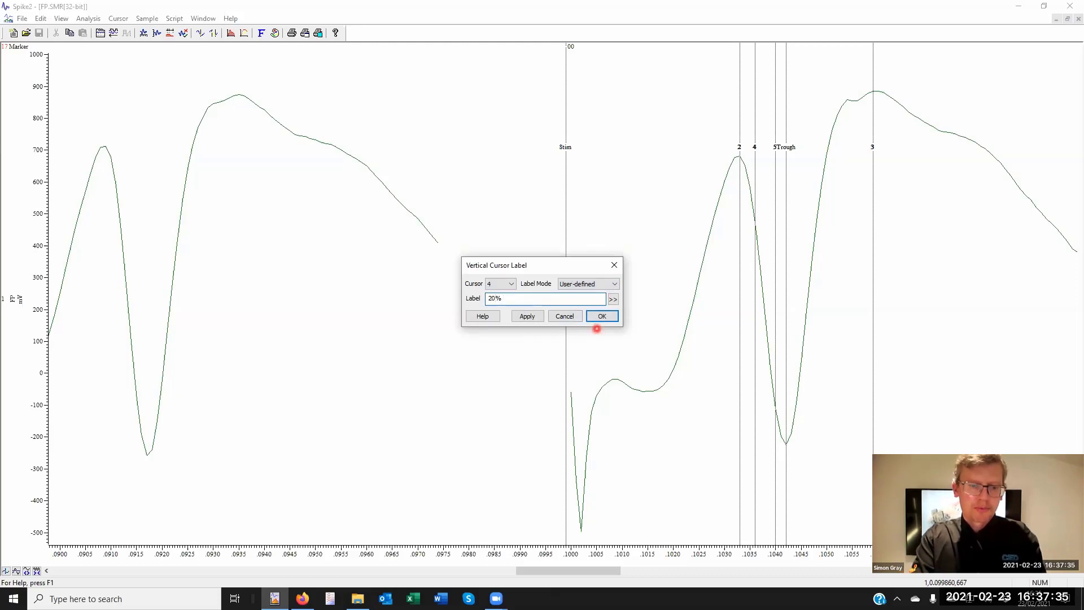
{"action": "type", "text": " replo"}
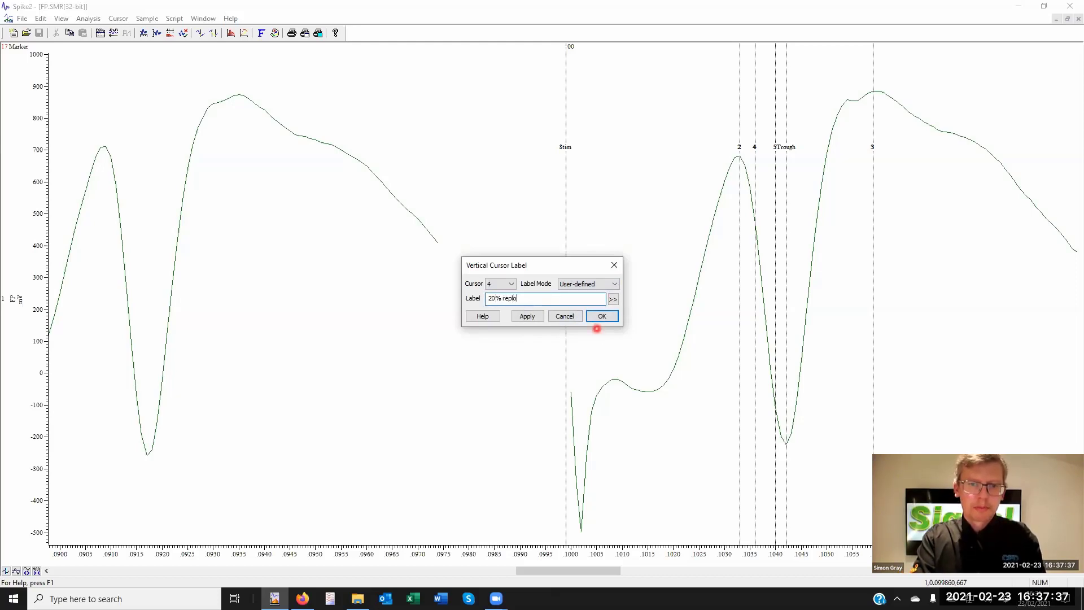
{"action": "key", "text": "BackSpace"}
{"action": "key", "text": "BackSpace"}
{"action": "key", "text": "BackSpace"}
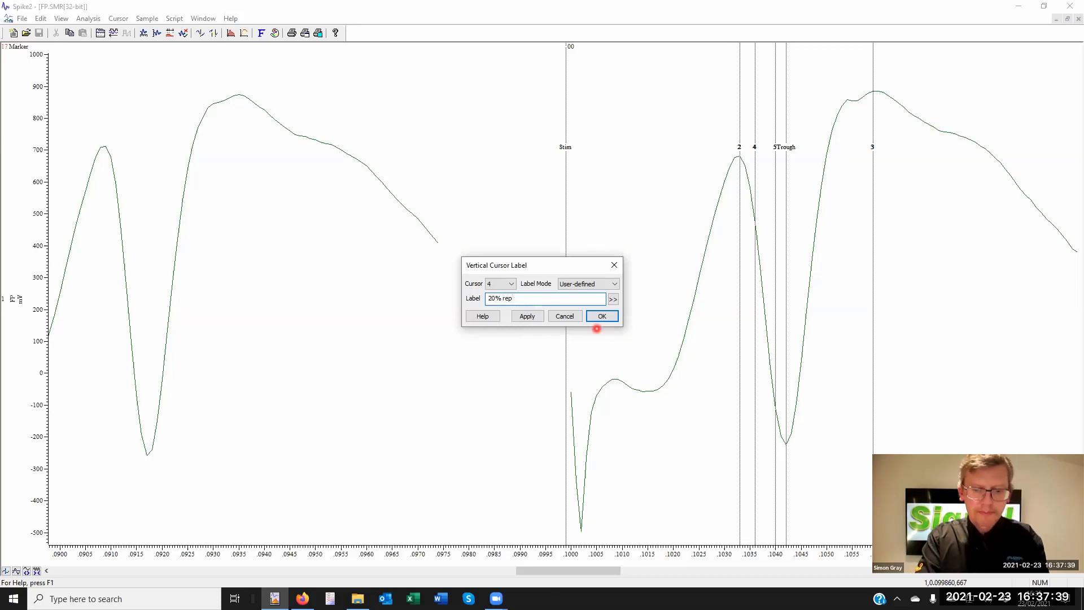
{"action": "type", "text": "ol"}
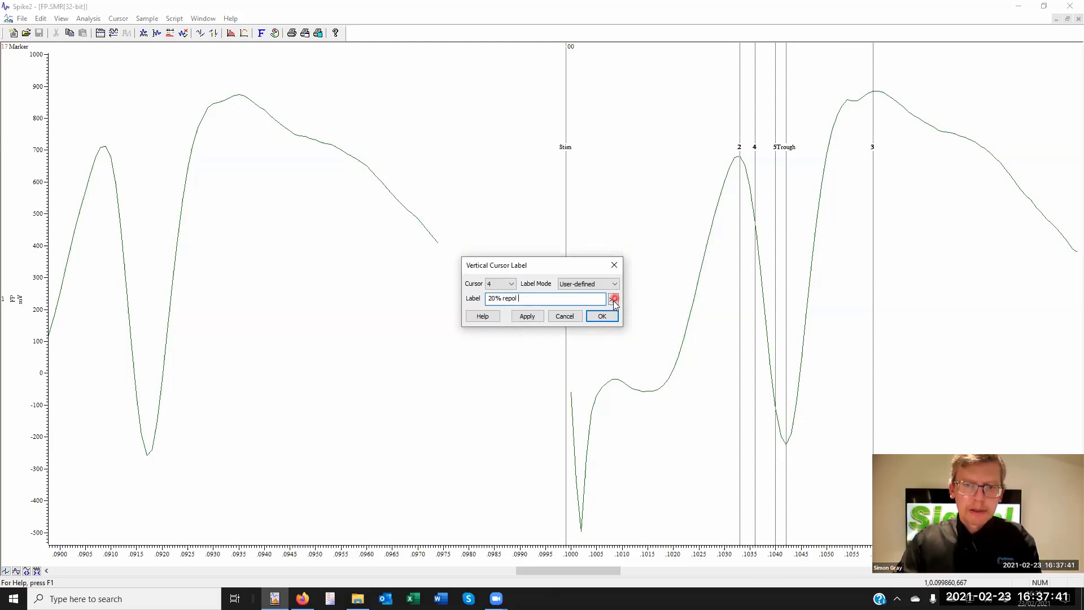
Append the channel value %v(1), measured on channel 1 FP, to cursor 4's label, apply it and close the label settings.
{"action": "left_click", "coordinate": [613, 299]}
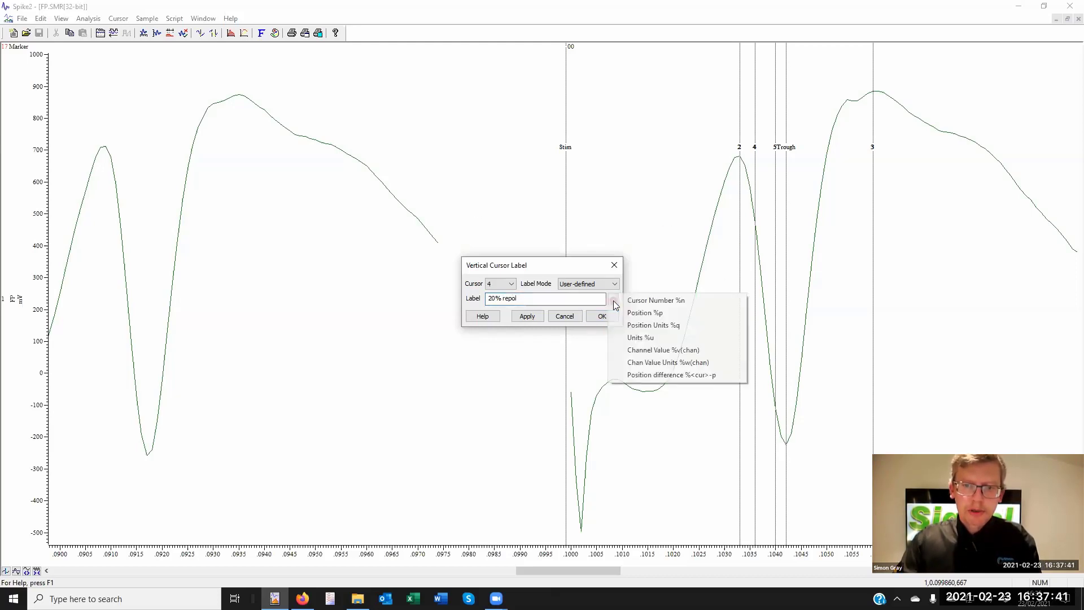
{"action": "left_click", "coordinate": [679, 352]}
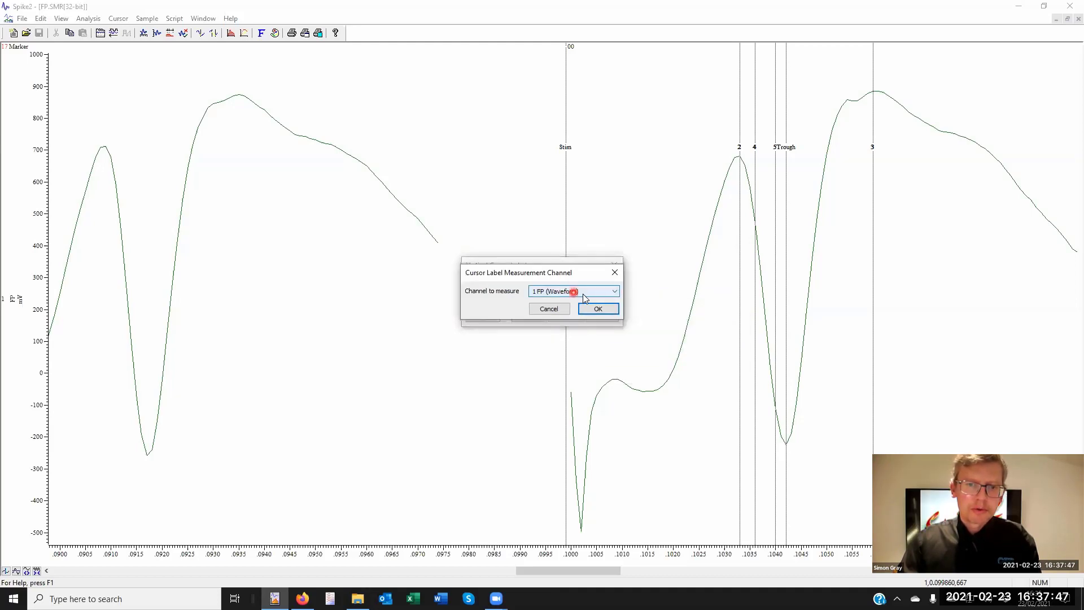
{"action": "left_click", "coordinate": [598, 308]}
{"action": "left_click", "coordinate": [528, 298]}
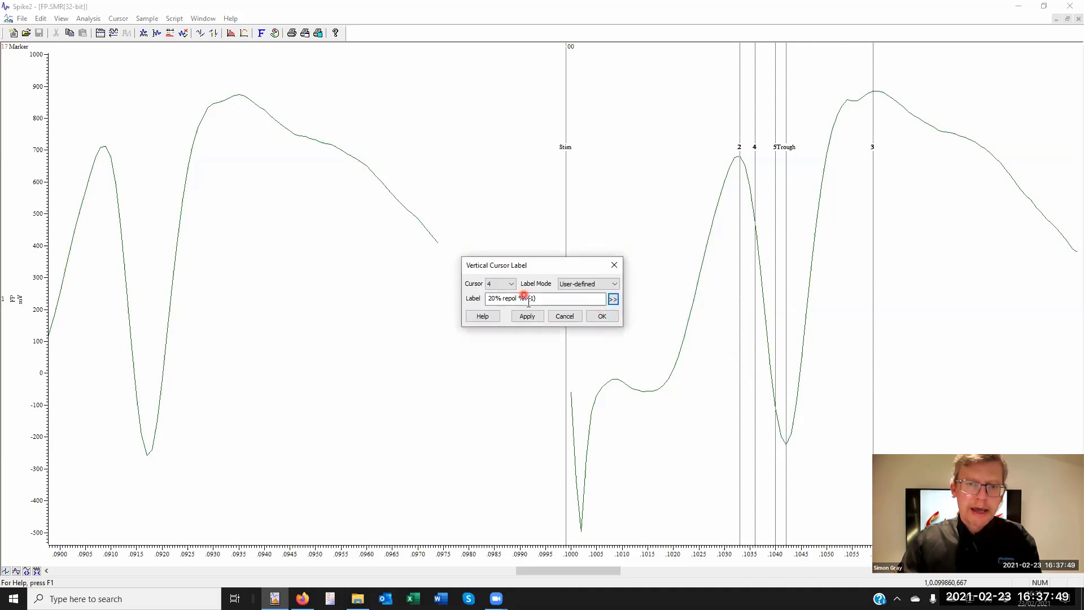
{"action": "left_click", "coordinate": [527, 316]}
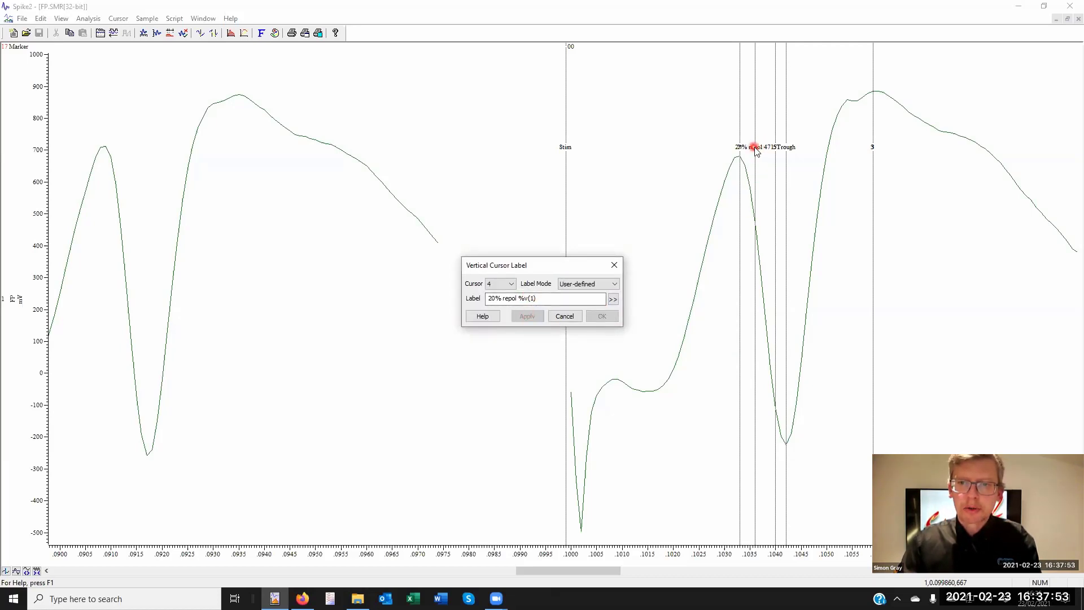
{"action": "left_click", "coordinate": [564, 316]}
Lower cursor 4's label below the other cursor labels and move the cursor to about 0.1055 s on the FP waveform.
{"action": "left_click_drag", "start_coordinate": [763, 148], "coordinate": [766, 187]}
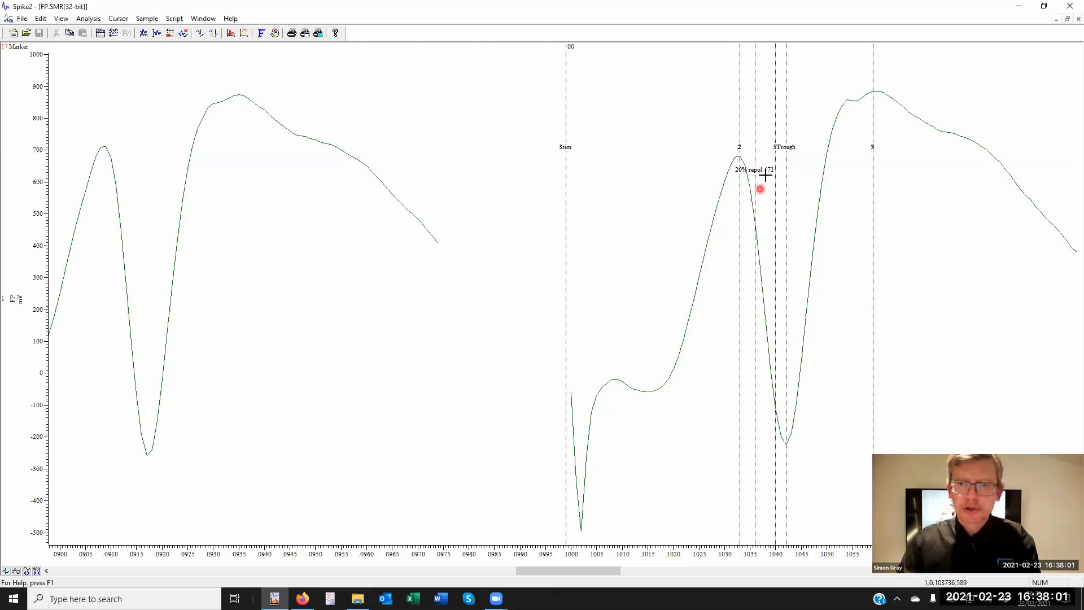
{"action": "mouse_move", "coordinate": [756, 182]}
{"action": "left_mouse_down"}
{"action": "mouse_move", "coordinate": [668, 223]}
{"action": "mouse_move", "coordinate": [856, 150]}
{"action": "mouse_move", "coordinate": [861, 138]}
{"action": "mouse_move", "coordinate": [849, 138]}
{"action": "left_mouse_up"}
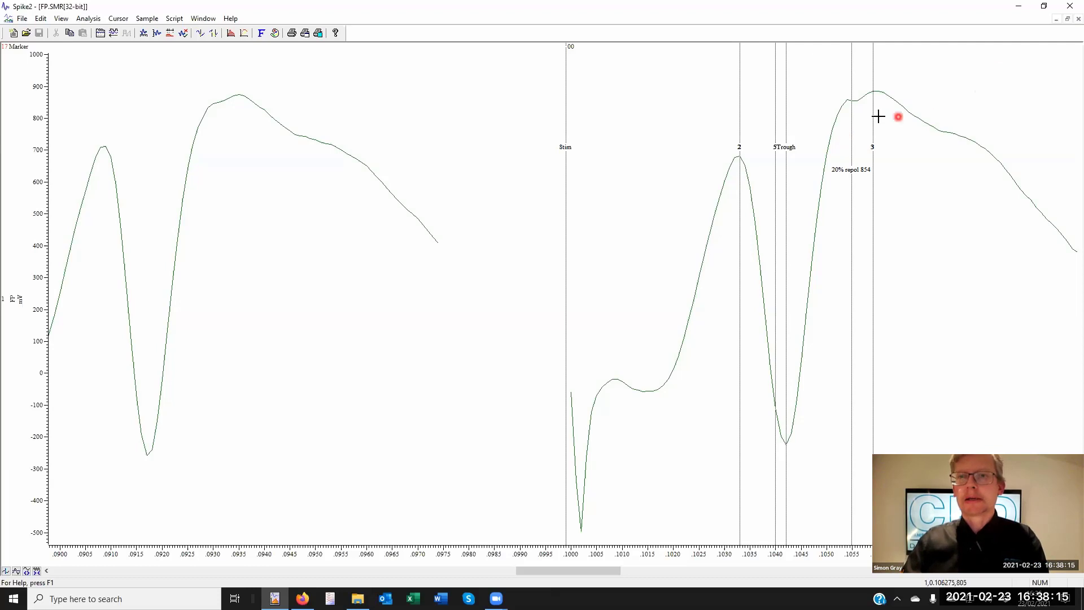
Minimise the FP.SMR window and close the Average4(Demo) result view without saving changes.
{"action": "left_click", "coordinate": [1066, 20]}
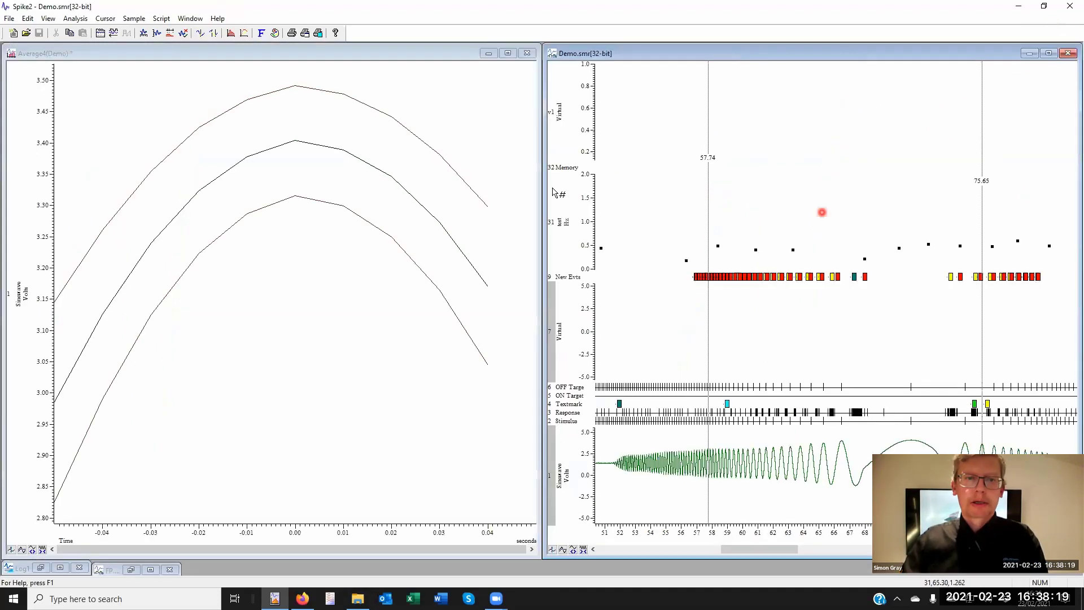
{"action": "left_click", "coordinate": [541, 56]}
{"action": "left_click", "coordinate": [534, 54]}
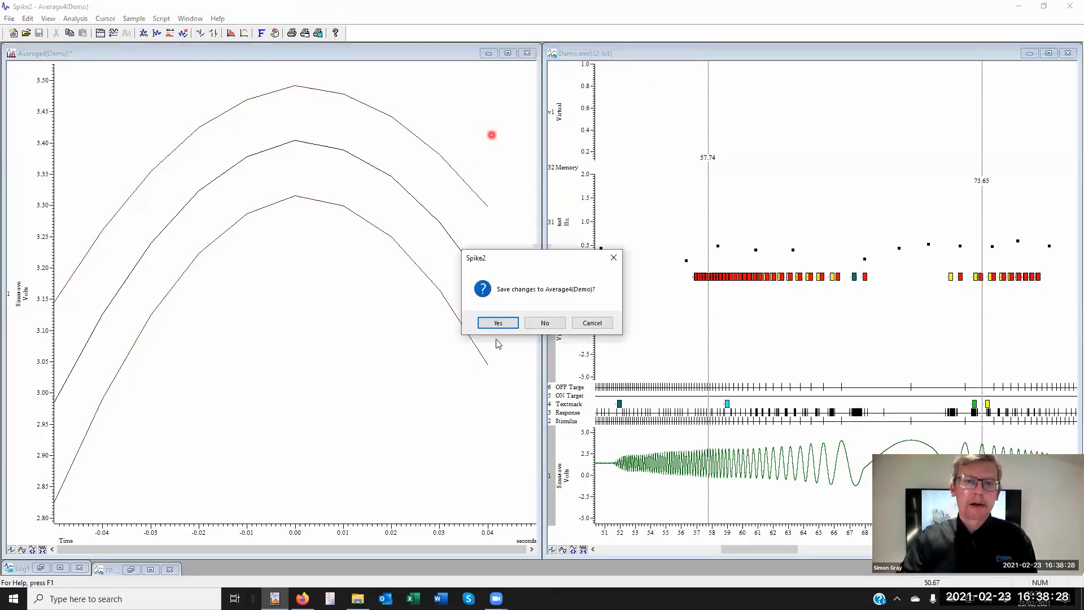
{"action": "left_click", "coordinate": [550, 322]}
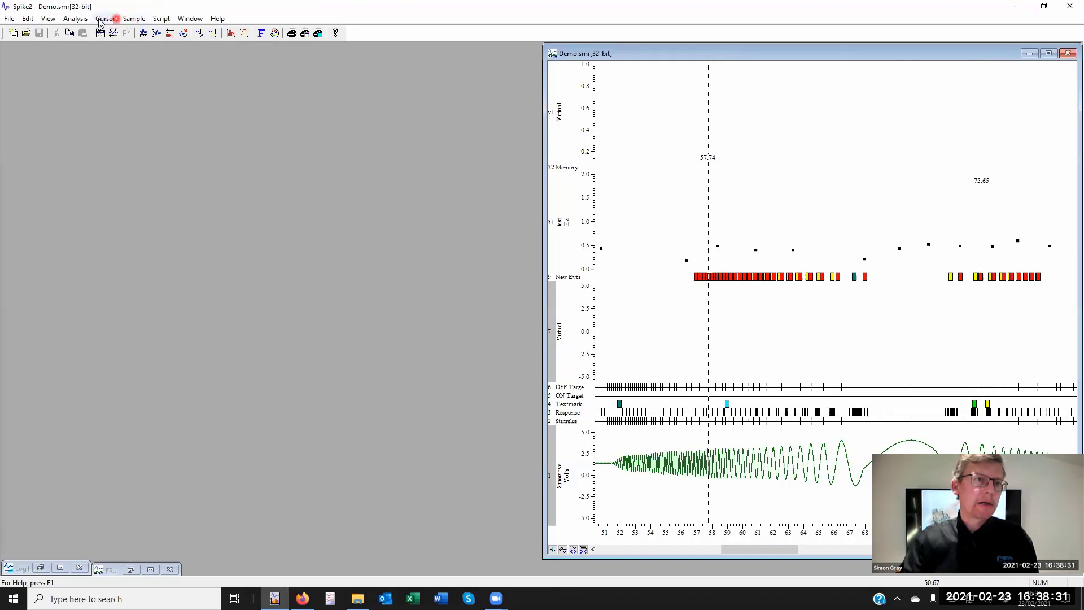
Create a stimulus histogram of 3 Response triggered by 2 Stimulus, with a 0.03 s bin size, raster data and no auxiliary channel.
{"action": "left_click", "coordinate": [81, 21]}
{"action": "mouse_move", "coordinate": [150, 56]}
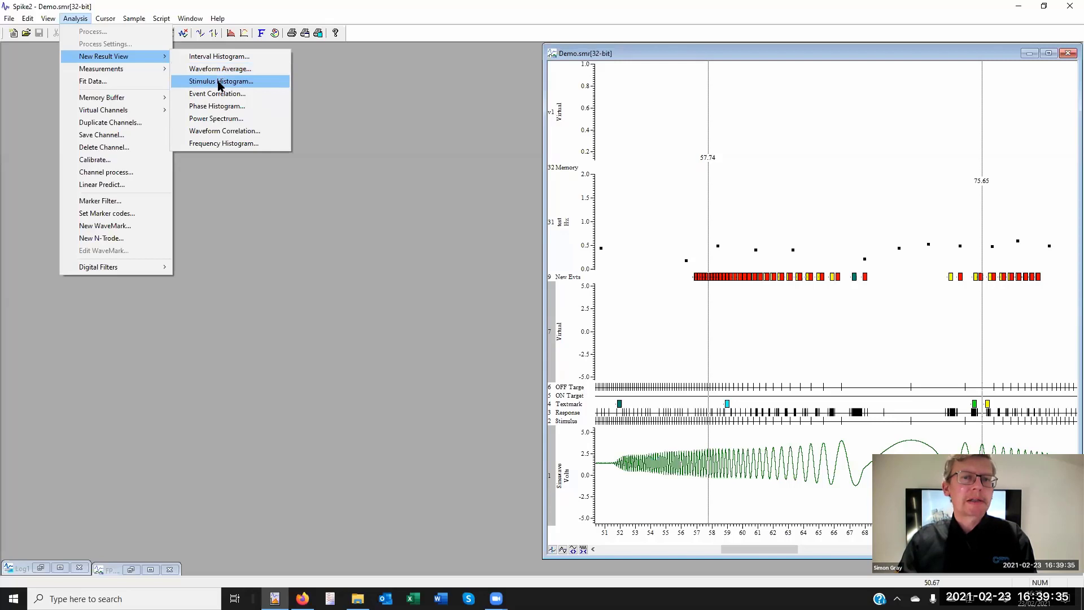
{"action": "left_click", "coordinate": [219, 82]}
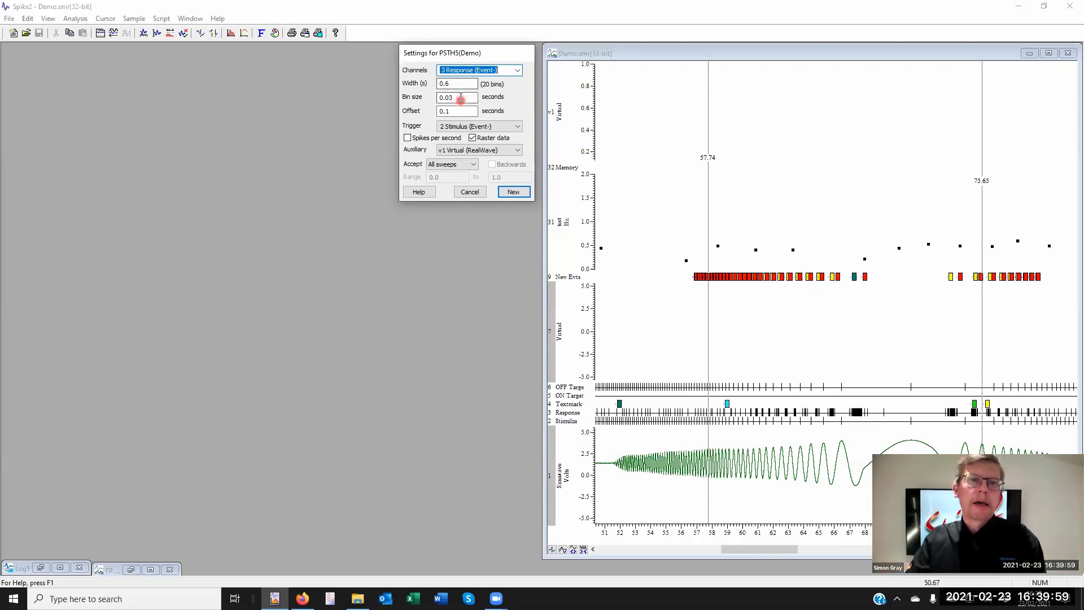
{"action": "left_click", "coordinate": [455, 97]}
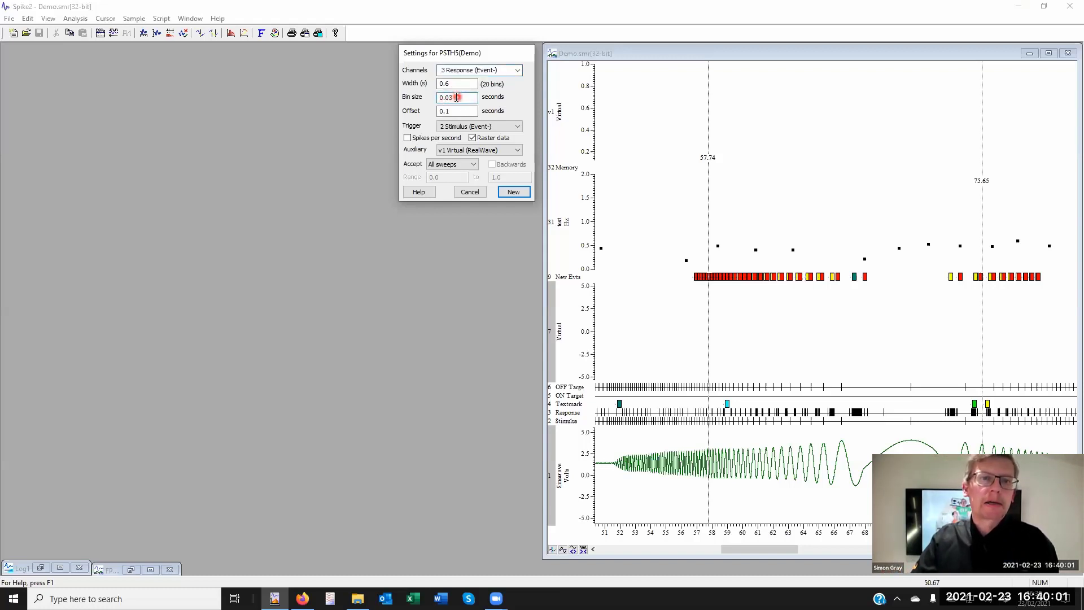
{"action": "key", "text": "BackSpace"}
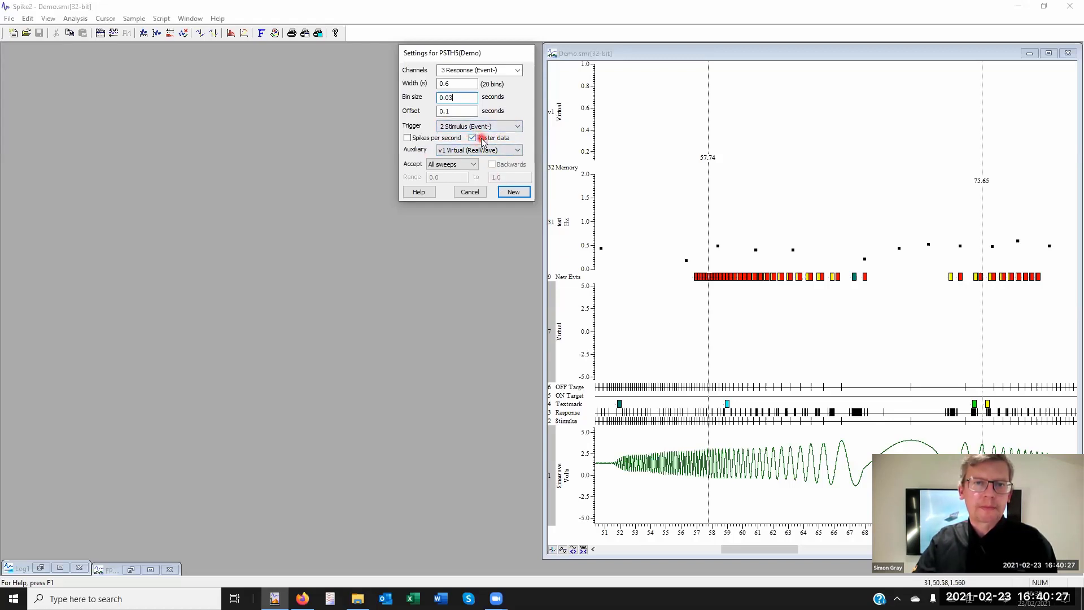
{"action": "left_click", "coordinate": [464, 149]}
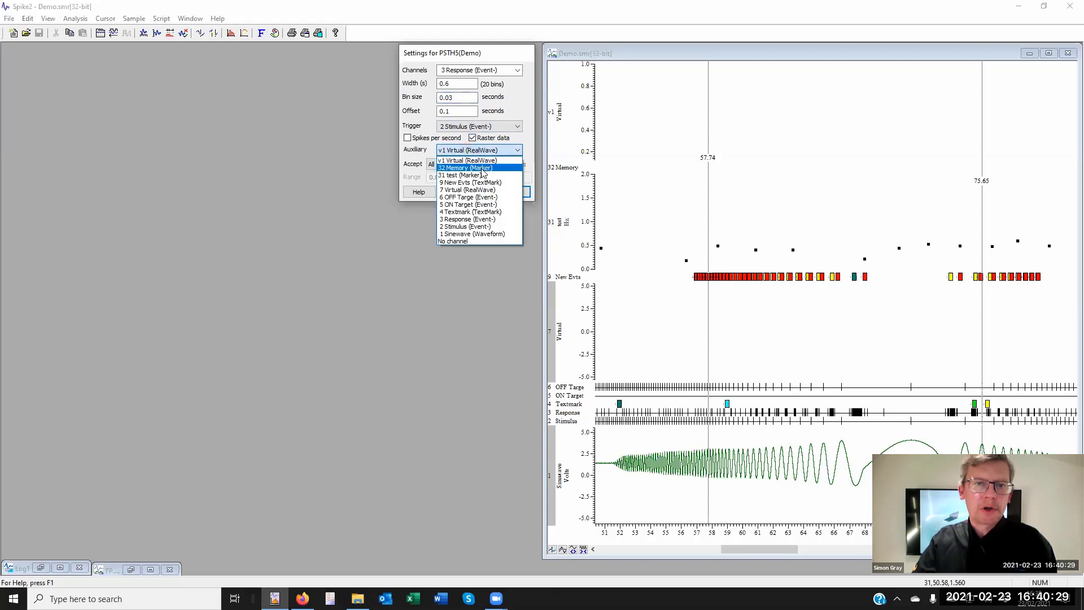
{"action": "left_click", "coordinate": [455, 241]}
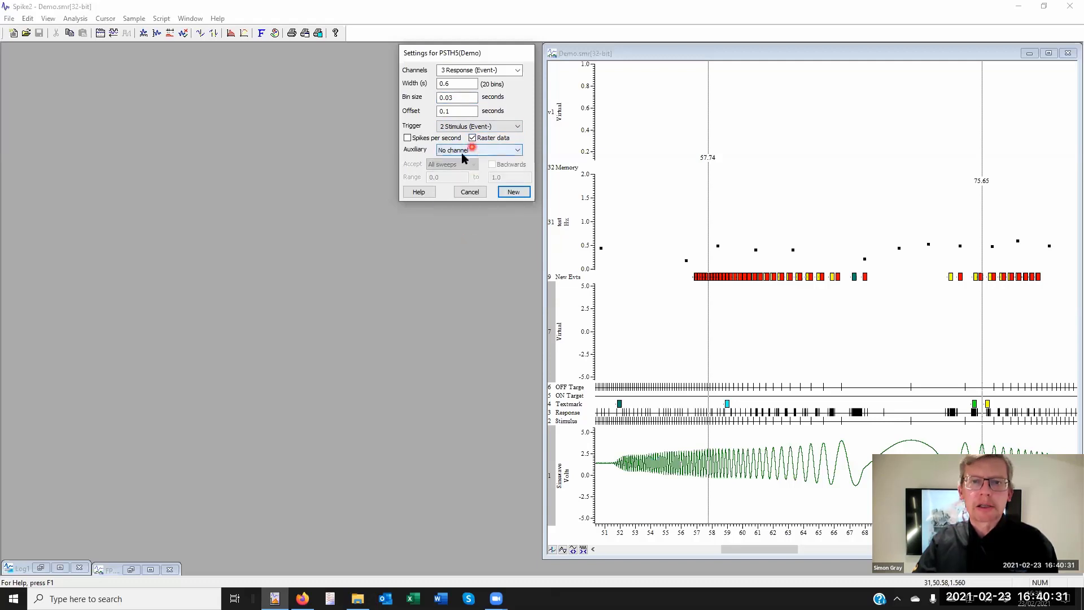
{"action": "left_click", "coordinate": [513, 192]}
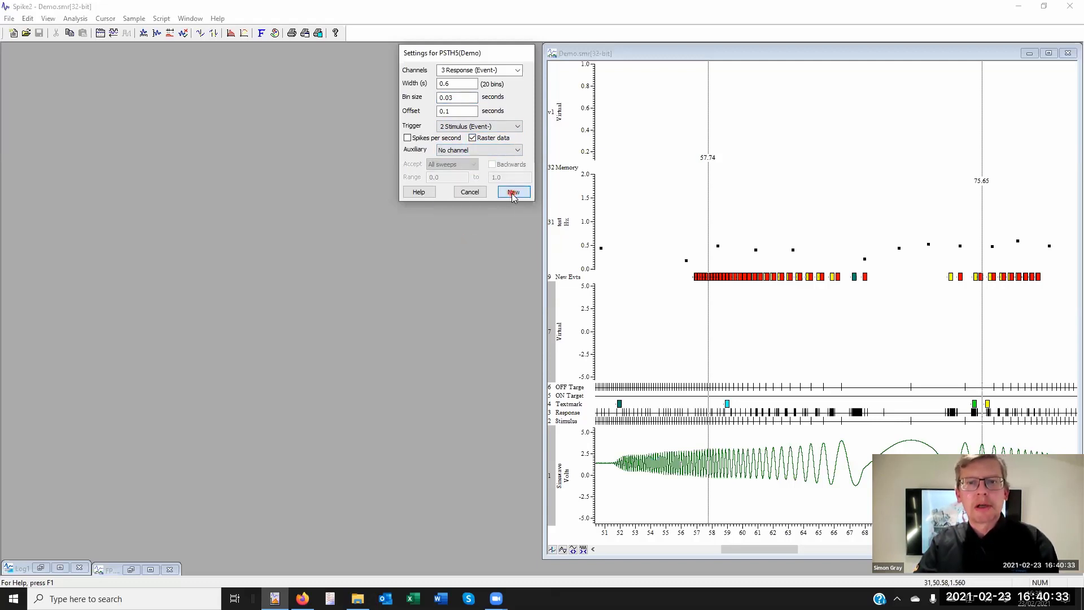
{"action": "left_click", "coordinate": [513, 193]}
Process the stimulus histogram from 0.0 to 191.901 s, close the processing settings and narrow the result window until Demo.smr is uncovered.
{"action": "left_click", "coordinate": [148, 221]}
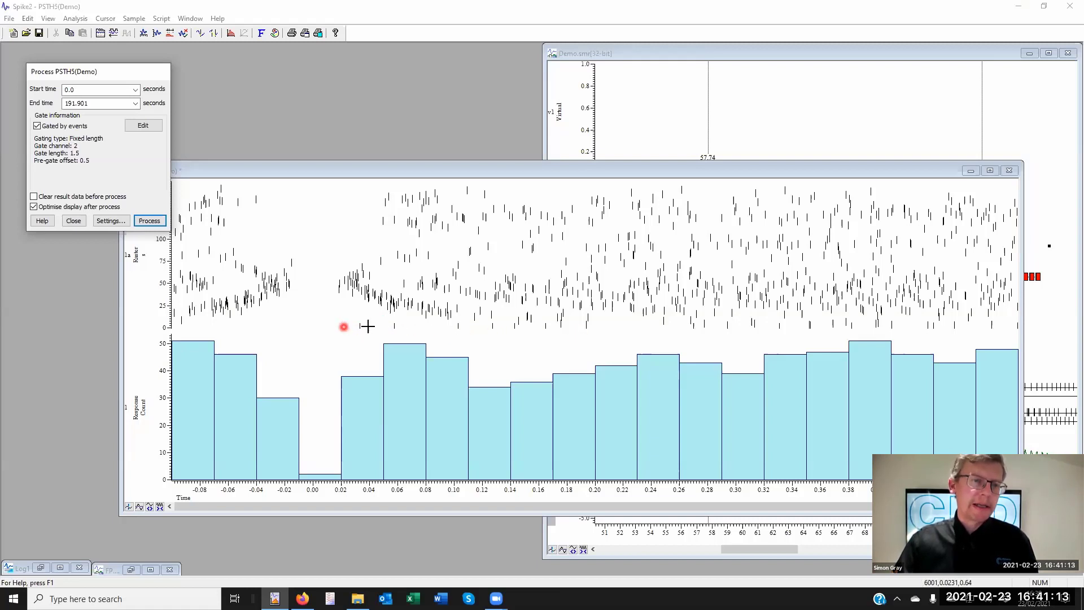
{"action": "left_click", "coordinate": [74, 220]}
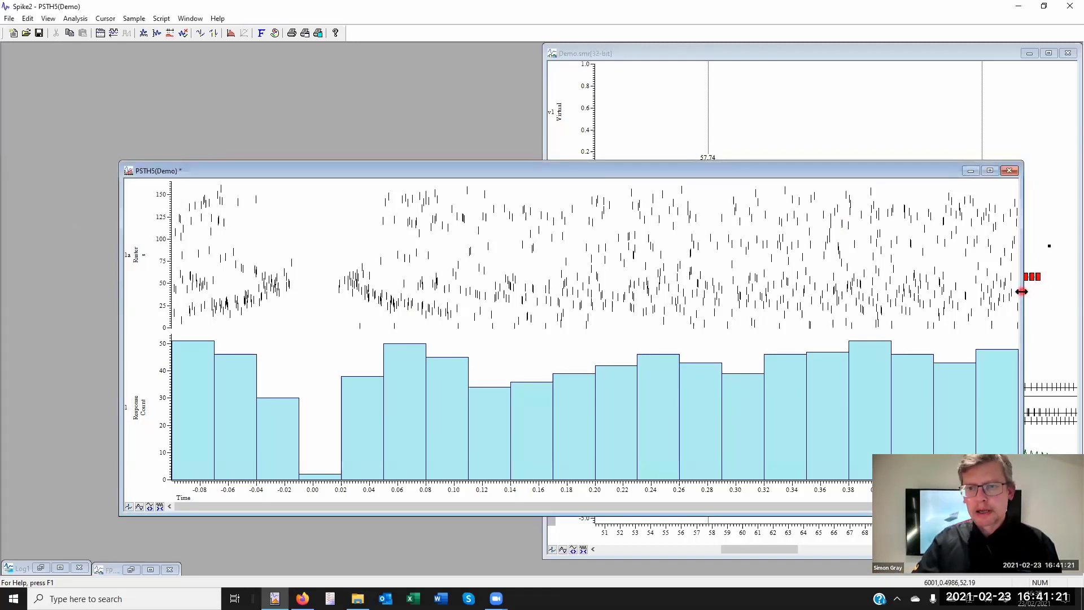
{"action": "left_click_drag", "start_coordinate": [1022, 291], "coordinate": [480, 288]}
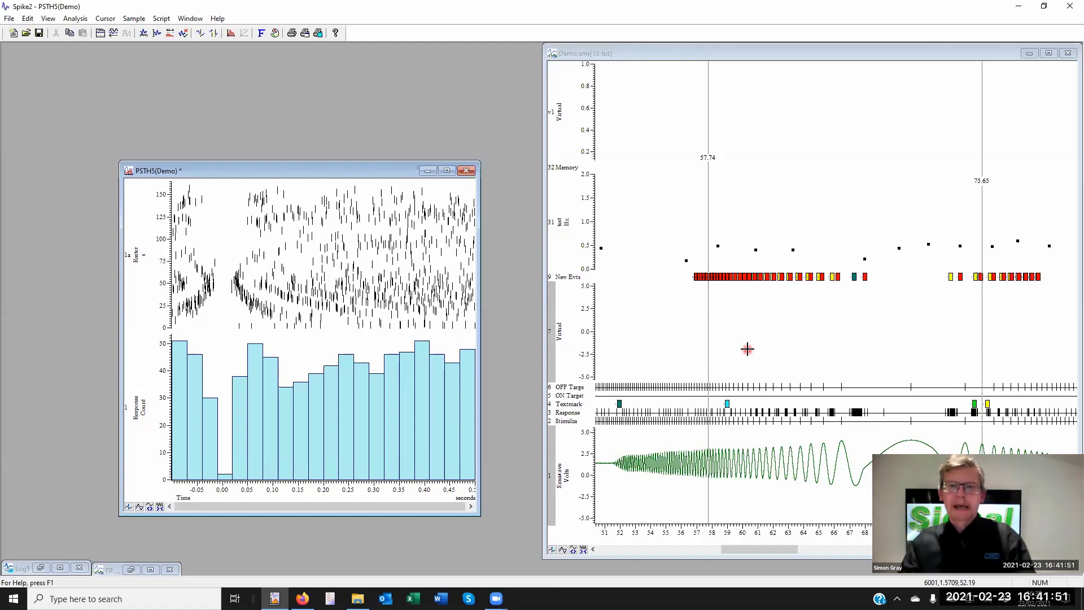
Step cursor 0 forward in Demo.smr, and review the active-mode search settings of cursors 0 and 1.
{"action": "left_click", "coordinate": [644, 285]}
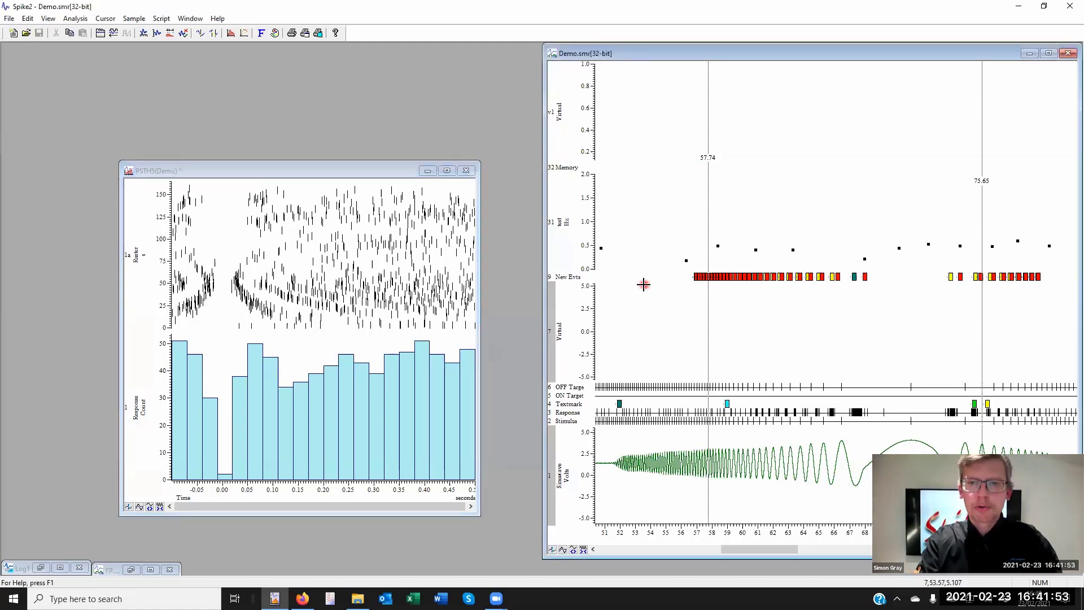
{"action": "key", "text": "ctrl+shift+Right"}
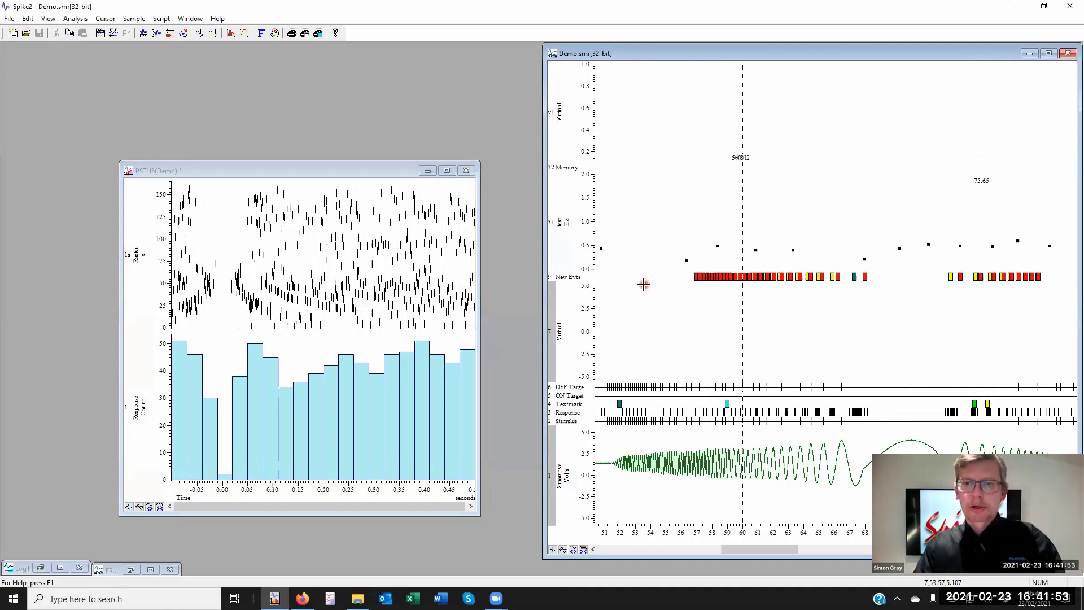
{"action": "right_click", "coordinate": [739, 188]}
{"action": "mouse_move", "coordinate": [782, 193]}
{"action": "left_click", "coordinate": [915, 194]}
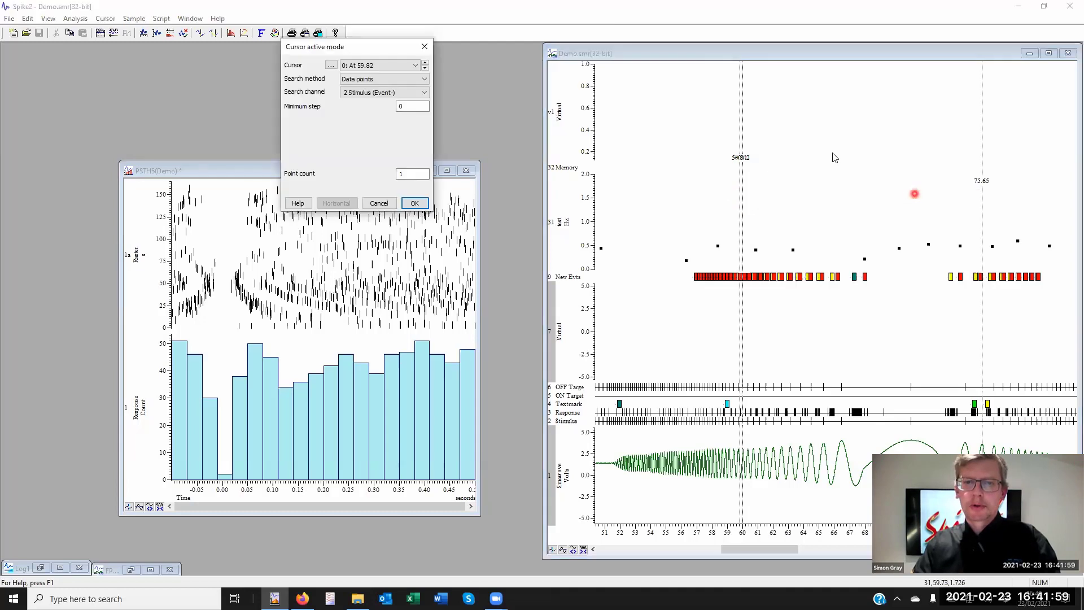
{"action": "left_click", "coordinate": [364, 79]}
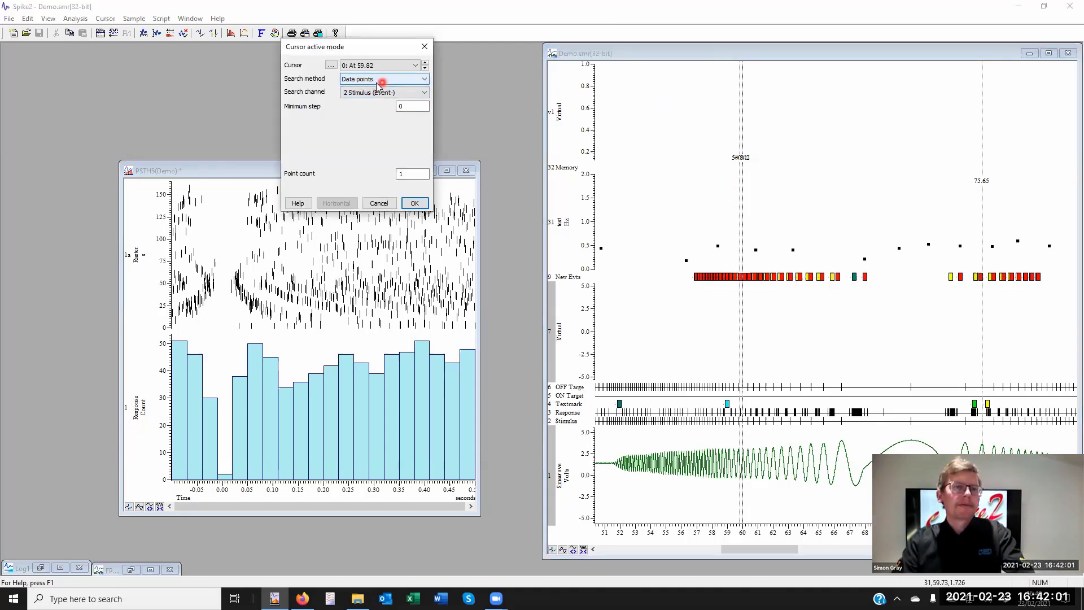
{"action": "left_click", "coordinate": [378, 94]}
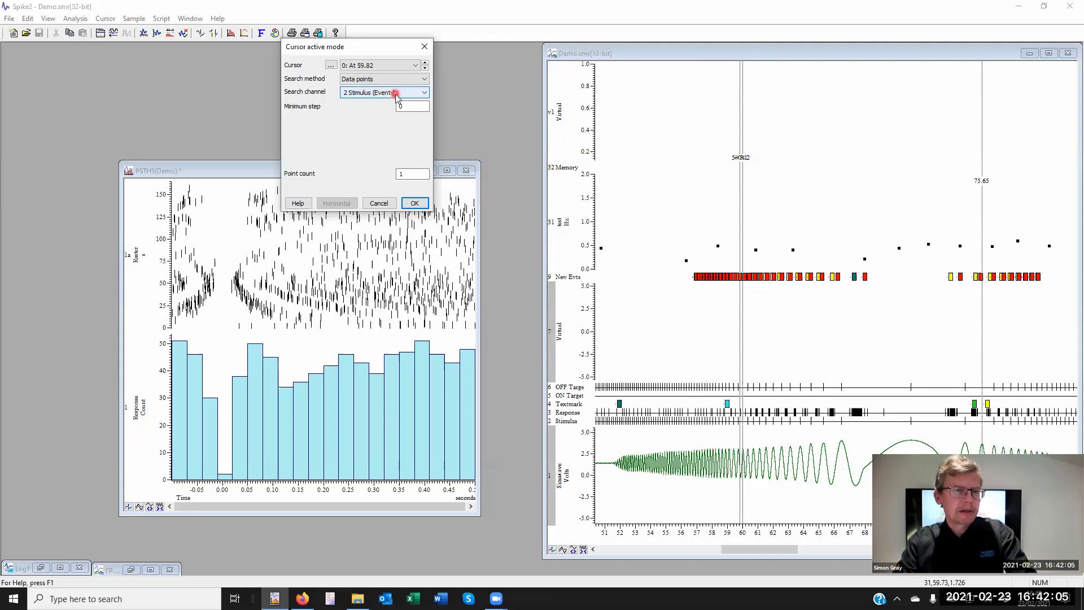
{"action": "left_click", "coordinate": [426, 63]}
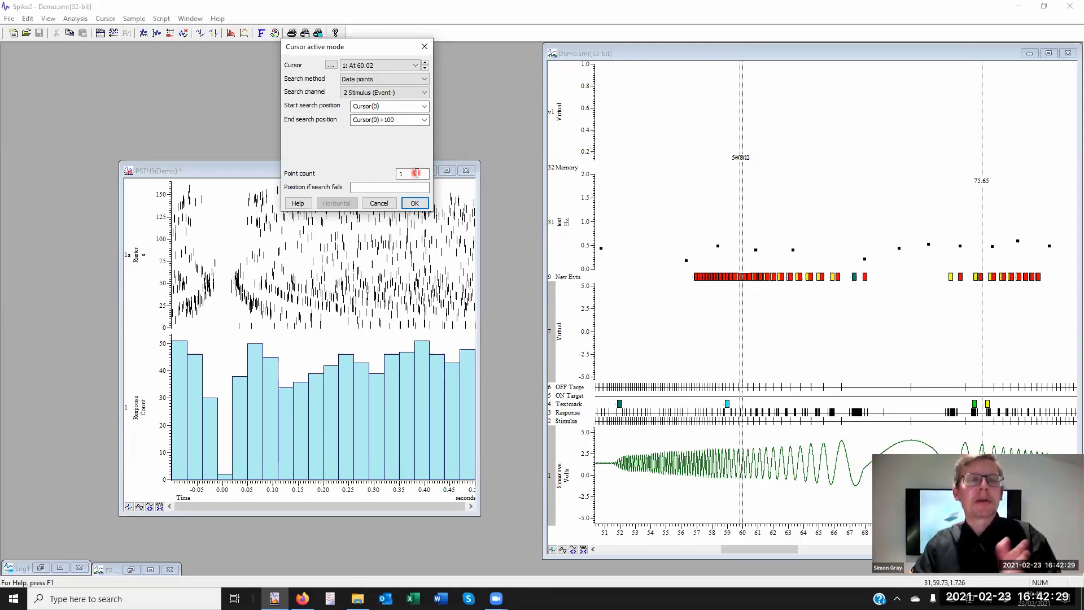
{"action": "left_click", "coordinate": [417, 204]}
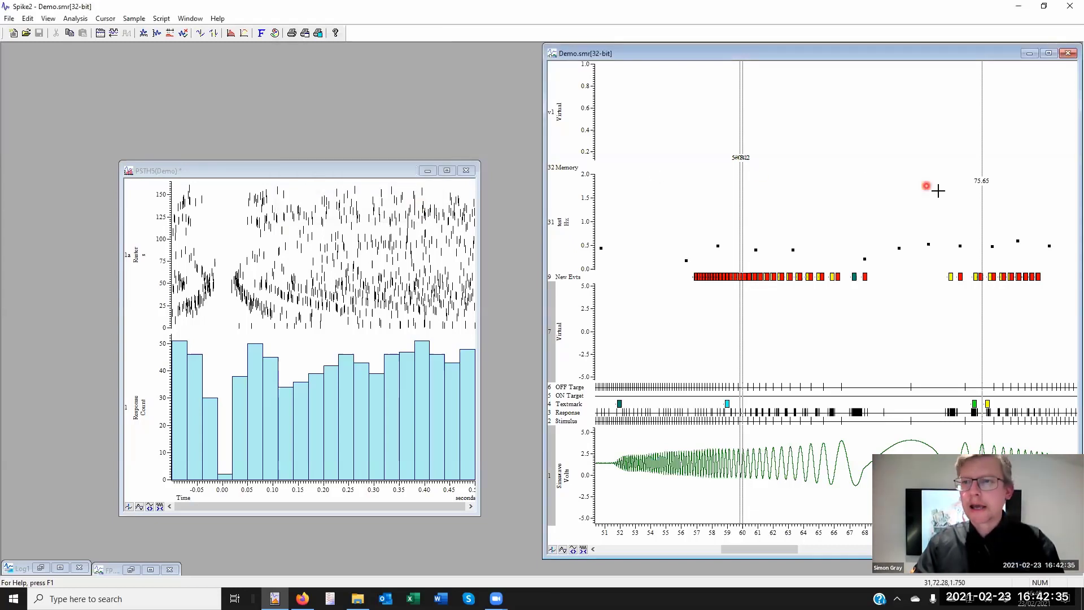
Set cursor 2's active mode to Data points on 3 Response, searching from Cursor(0) to Cursor(1) with a point count of 3.
{"action": "right_click", "coordinate": [982, 194]}
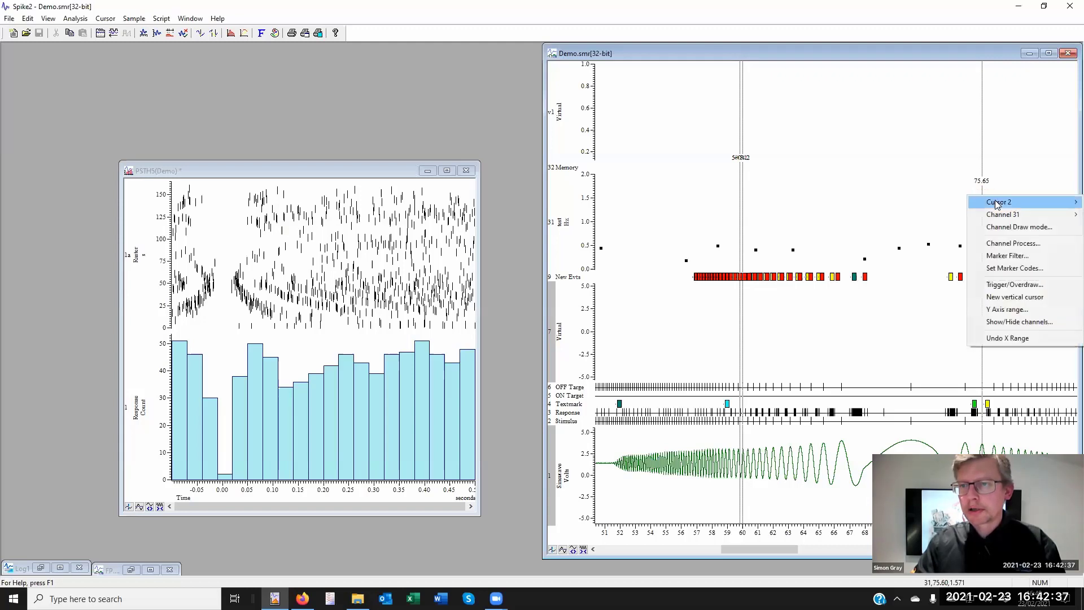
{"action": "left_click", "coordinate": [929, 205]}
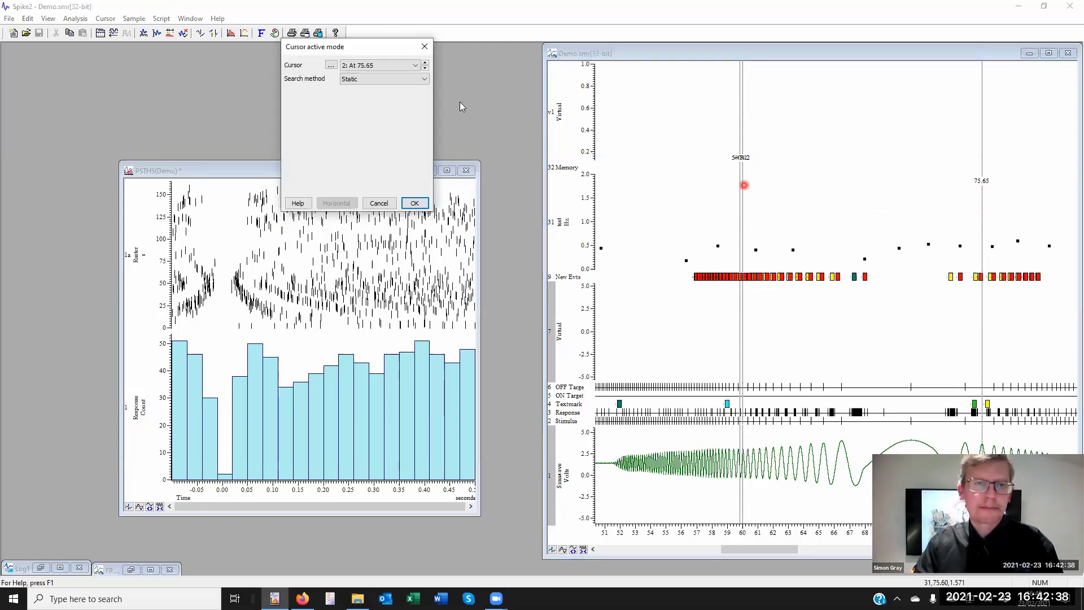
{"action": "left_click", "coordinate": [384, 78]}
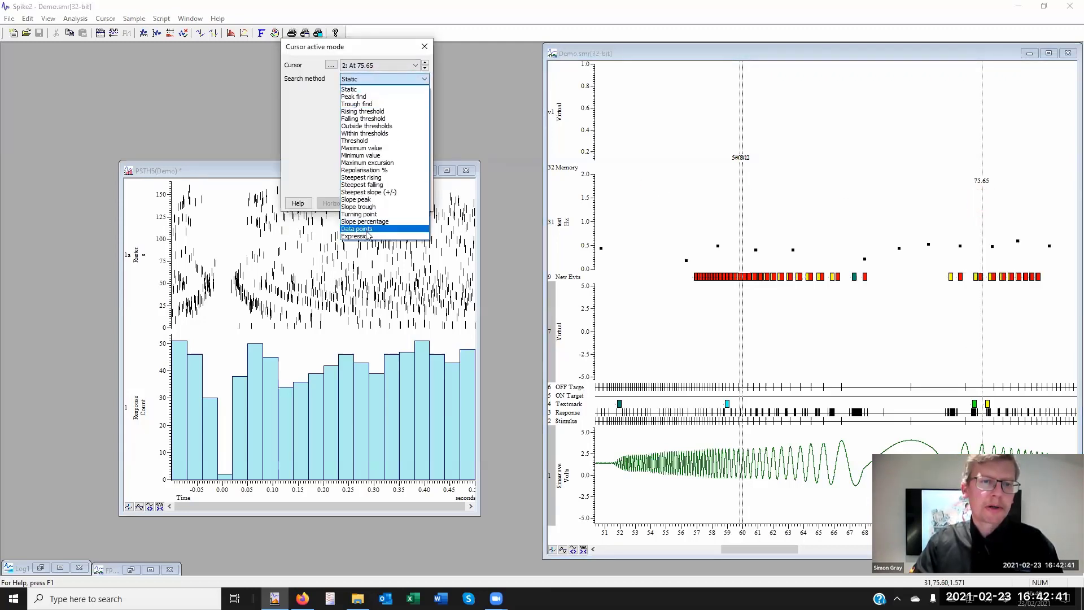
{"action": "left_click", "coordinate": [371, 229]}
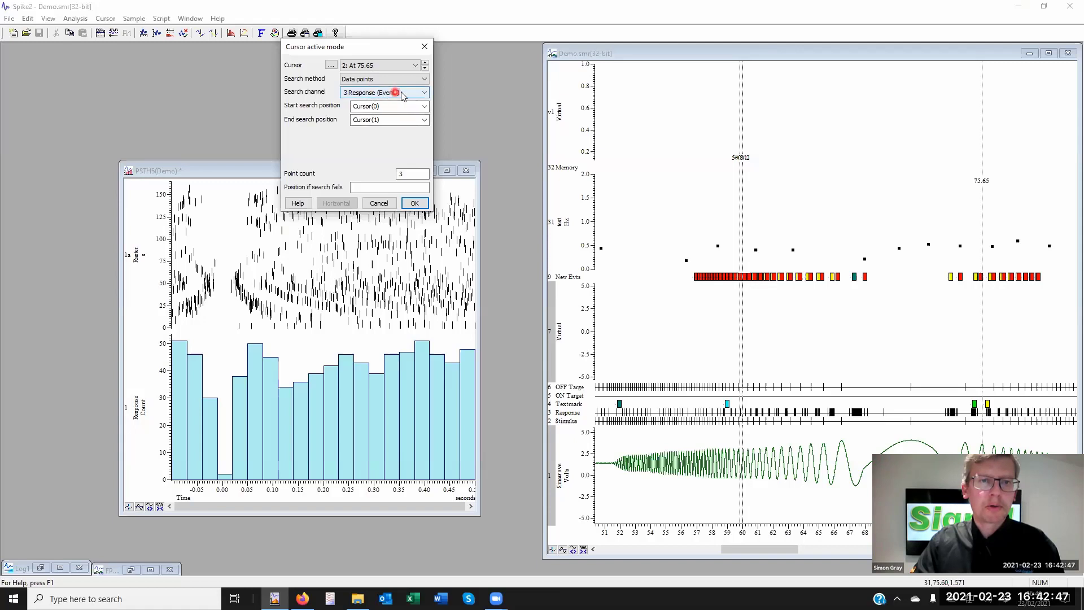
{"action": "left_click", "coordinate": [402, 173]}
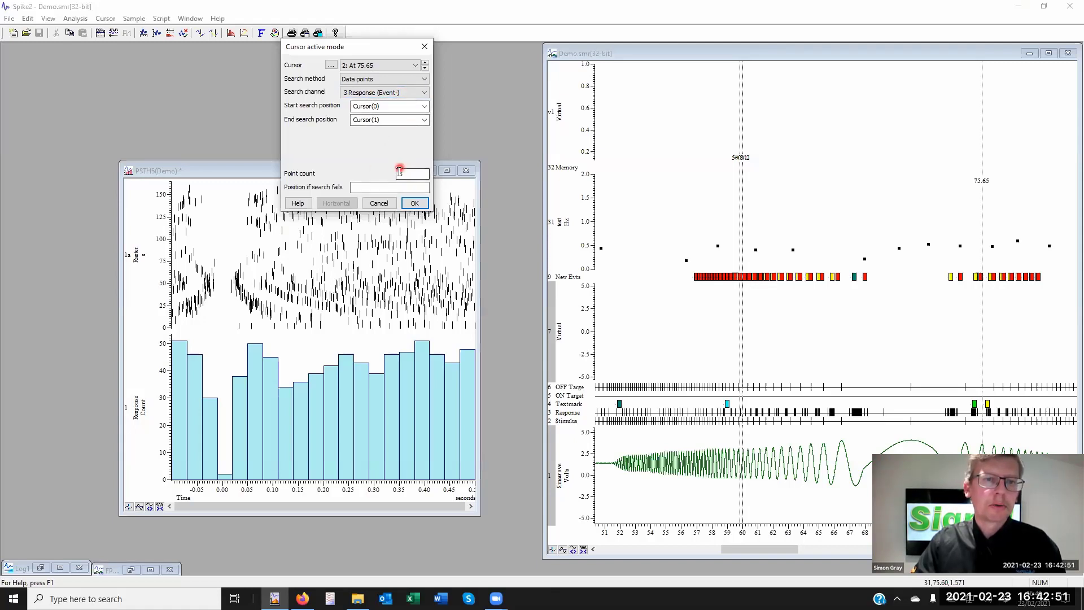
{"action": "left_click", "coordinate": [412, 188]}
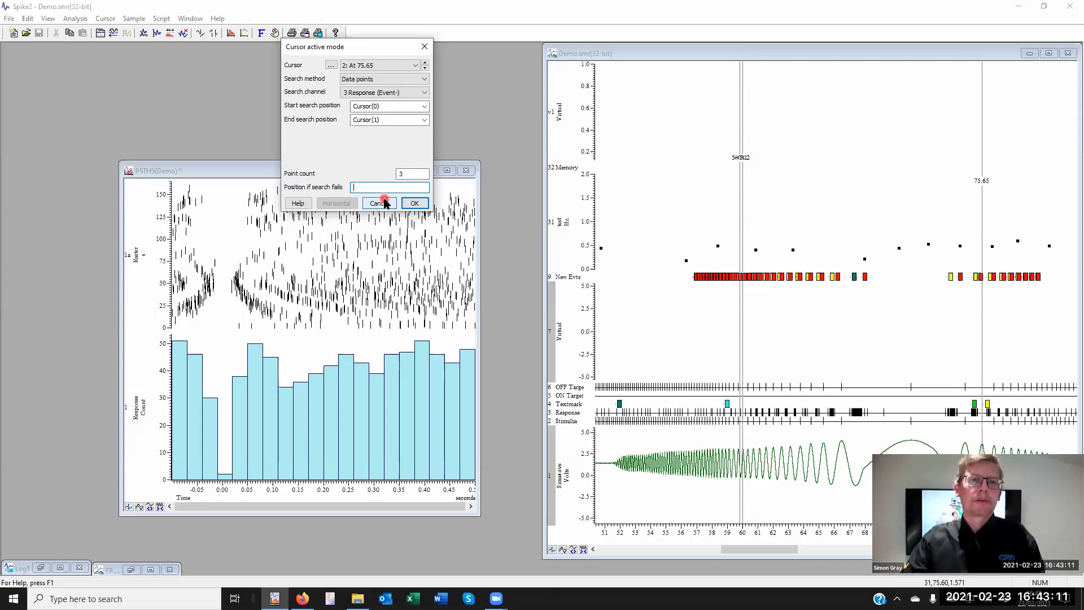
{"action": "left_click", "coordinate": [417, 203]}
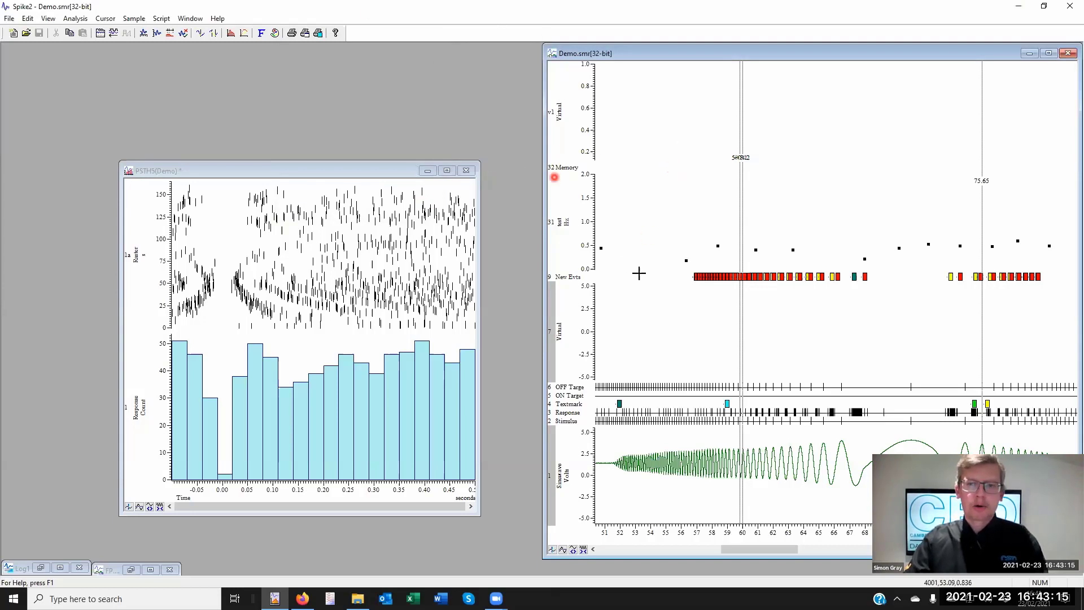
Test the active cursors by stepping cursor 0 to the next stimulus and moving it back to about 59.96 s.
{"action": "left_click_drag", "start_coordinate": [727, 320], "coordinate": [765, 332]}
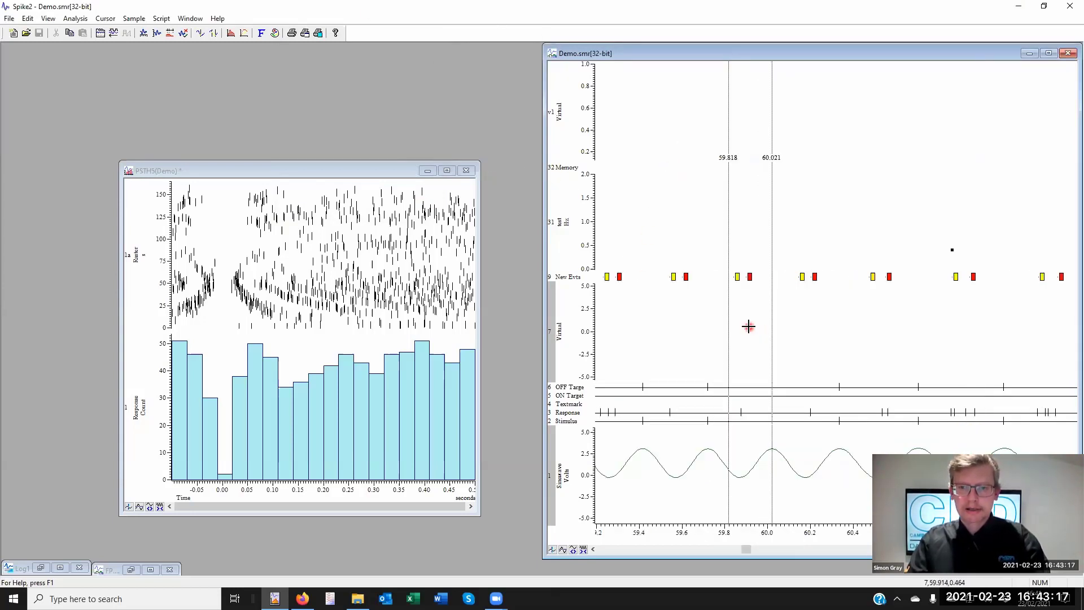
{"action": "key", "text": "ctrl+shift+Right"}
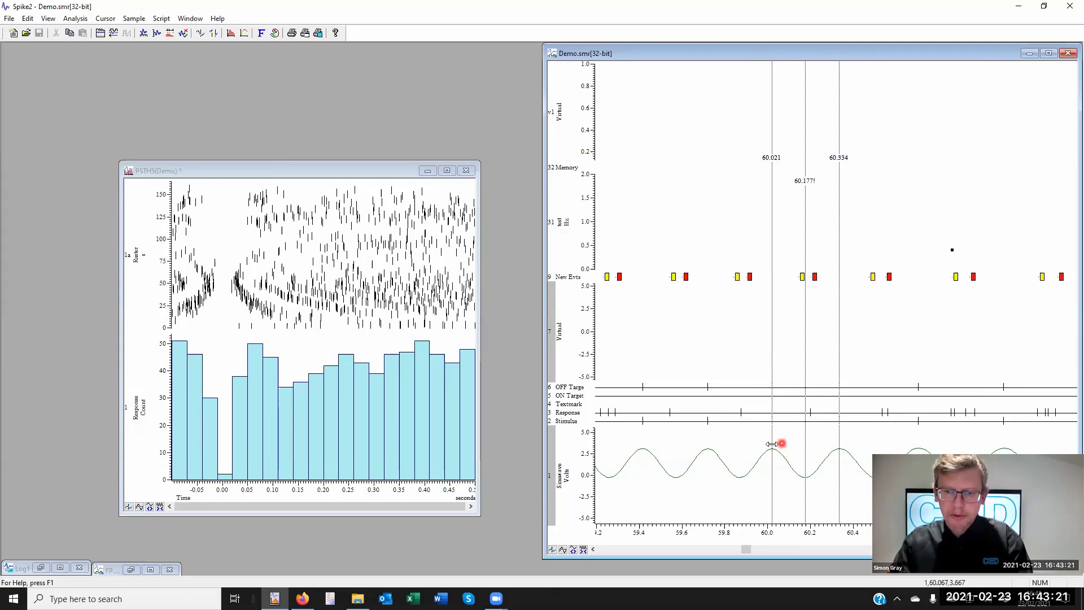
{"action": "left_click_drag", "start_coordinate": [772, 443], "coordinate": [760, 442]}
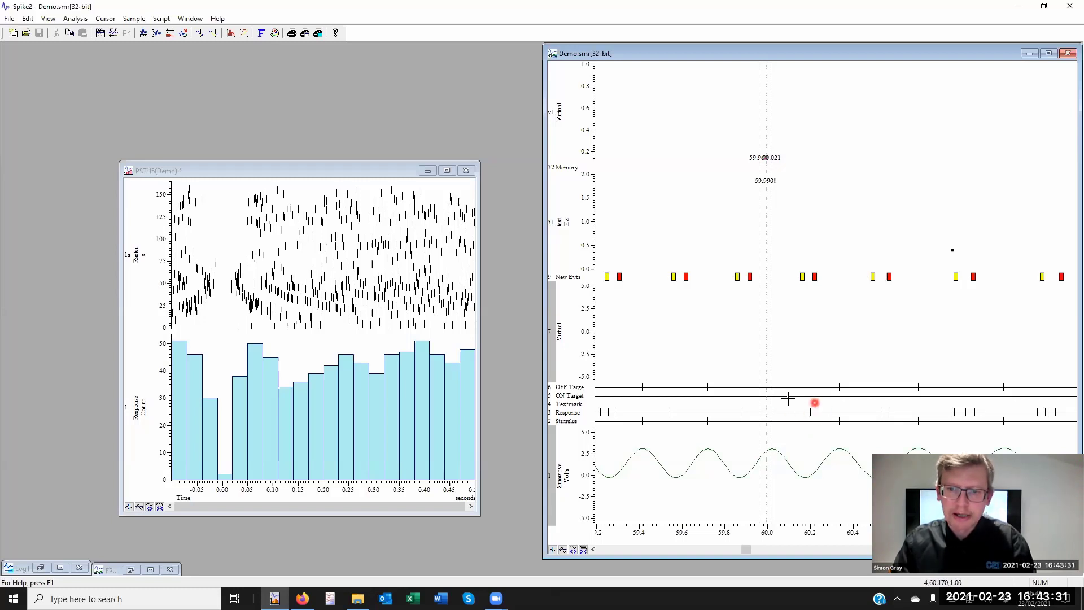
Step cursor 0 forward through three stimuli to 60.704 s and move cursor 2 to about 60.907 s.
{"action": "left_click", "coordinate": [890, 195]}
{"action": "left_click_drag", "start_coordinate": [890, 194], "coordinate": [907, 199]}
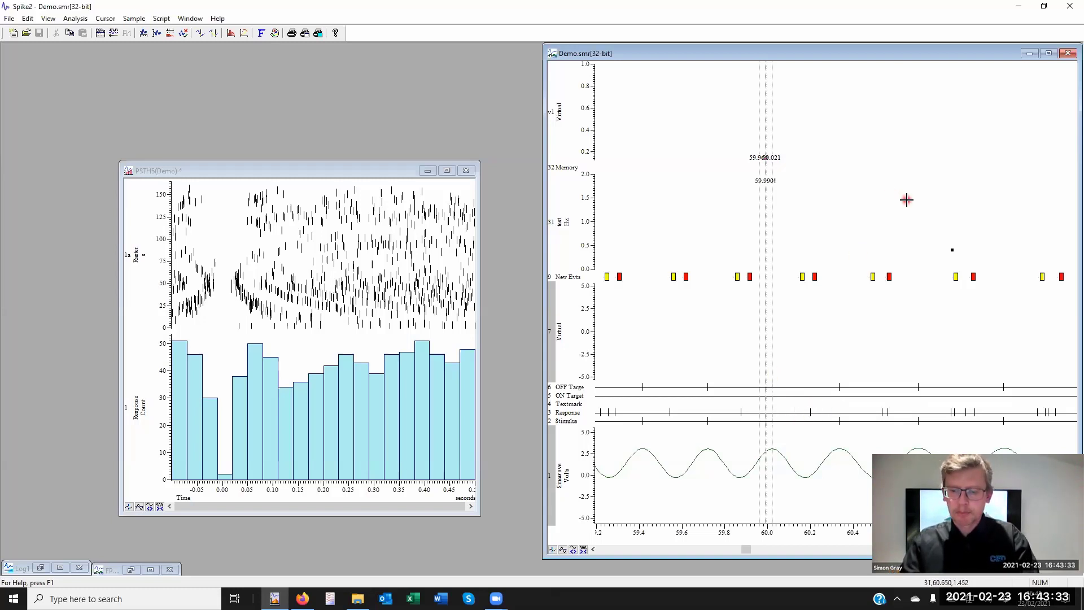
{"action": "key", "text": "ctrl+shift+Right"}
{"action": "key", "text": "ctrl+shift+Right"}
{"action": "key", "text": "ctrl+shift+Right"}
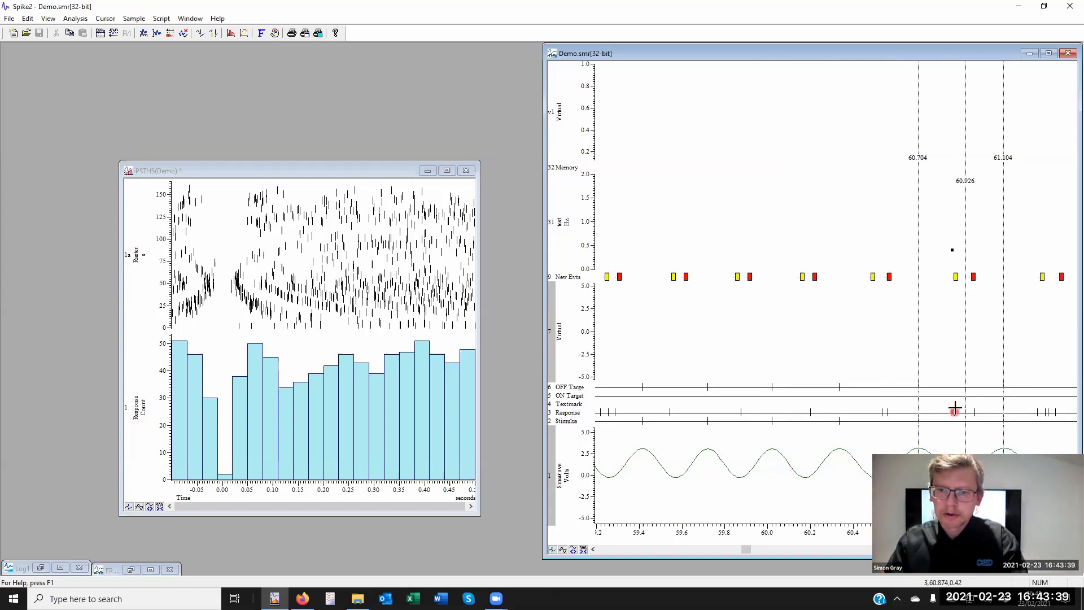
{"action": "left_click_drag", "start_coordinate": [965, 399], "coordinate": [963, 401]}
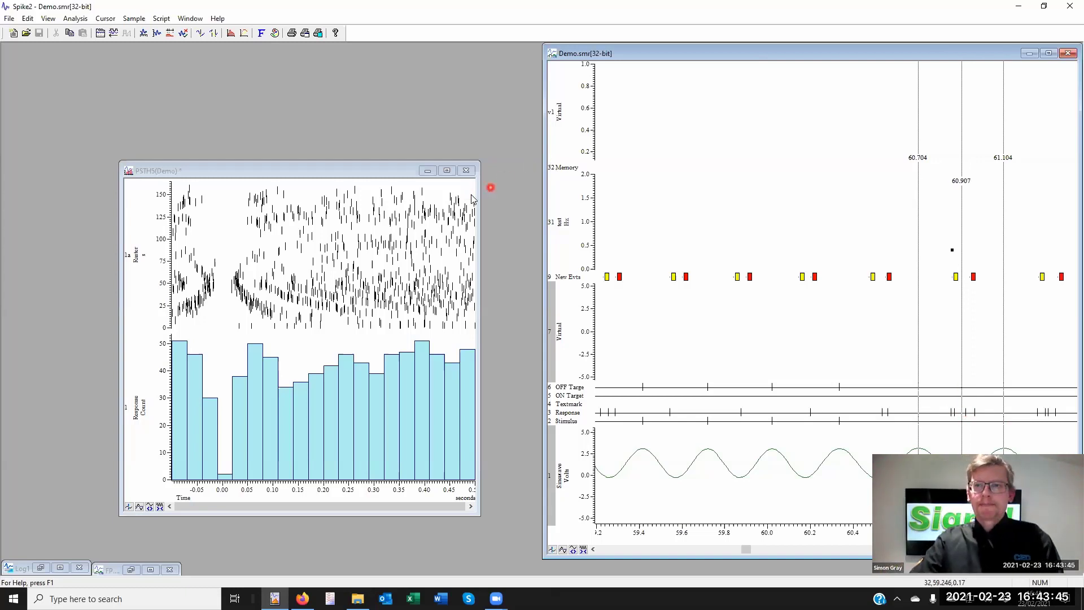
Start a measurement to a data channel, delete the Systole Y measurement and rename the remaining one "3rd mark".
{"action": "left_click", "coordinate": [243, 33]}
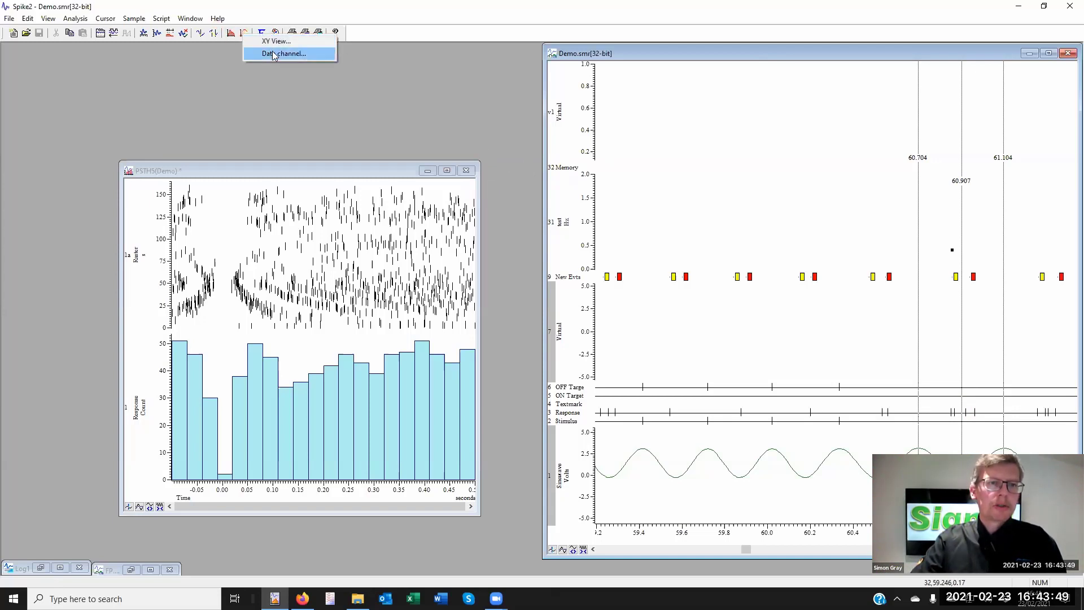
{"action": "left_click", "coordinate": [272, 51]}
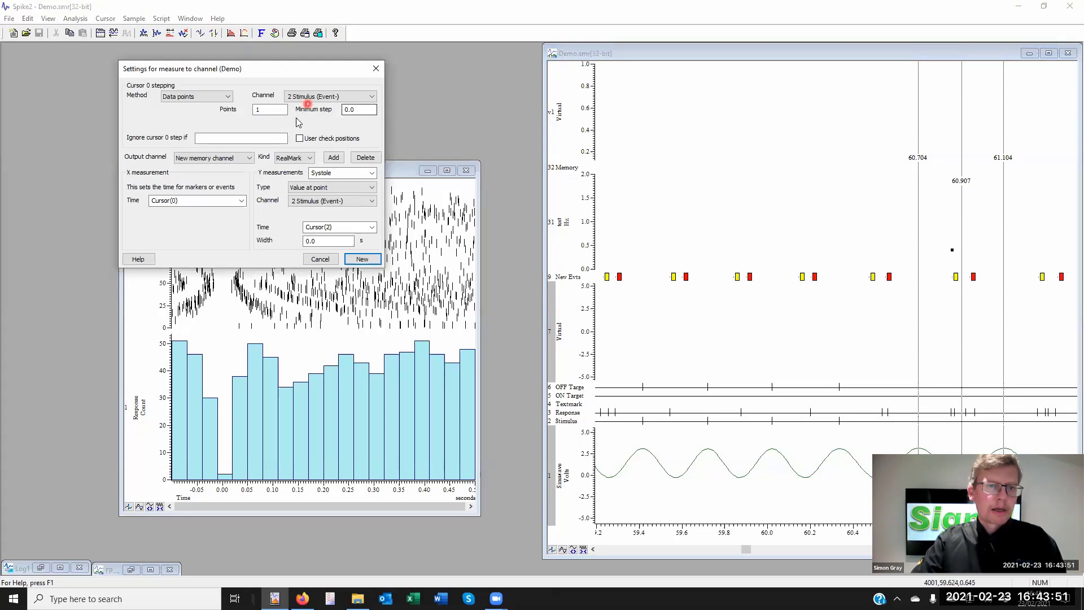
{"action": "left_click", "coordinate": [309, 101]}
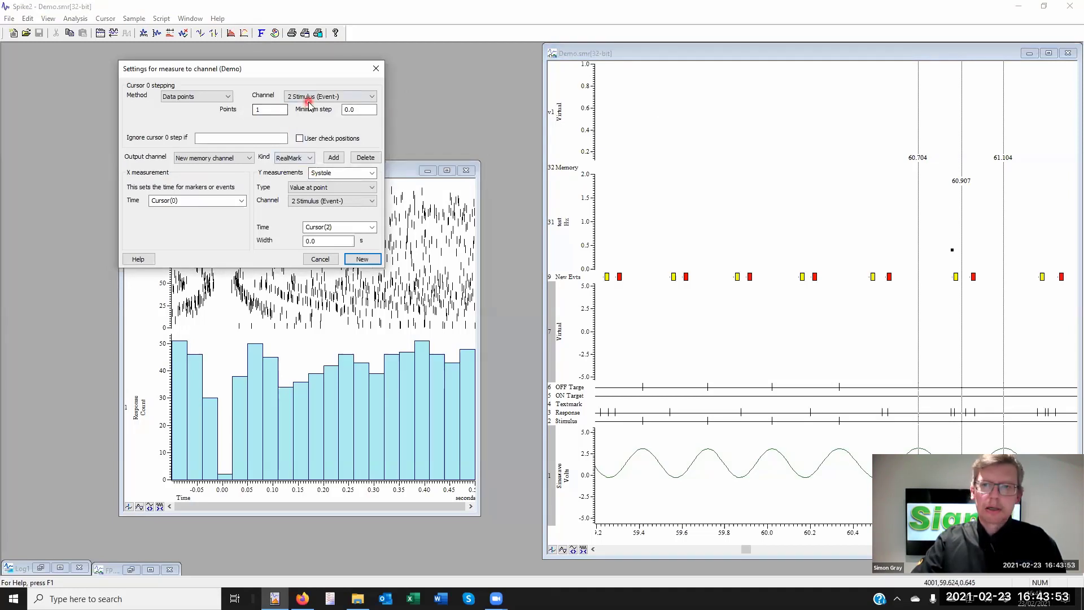
{"action": "left_click", "coordinate": [366, 157]}
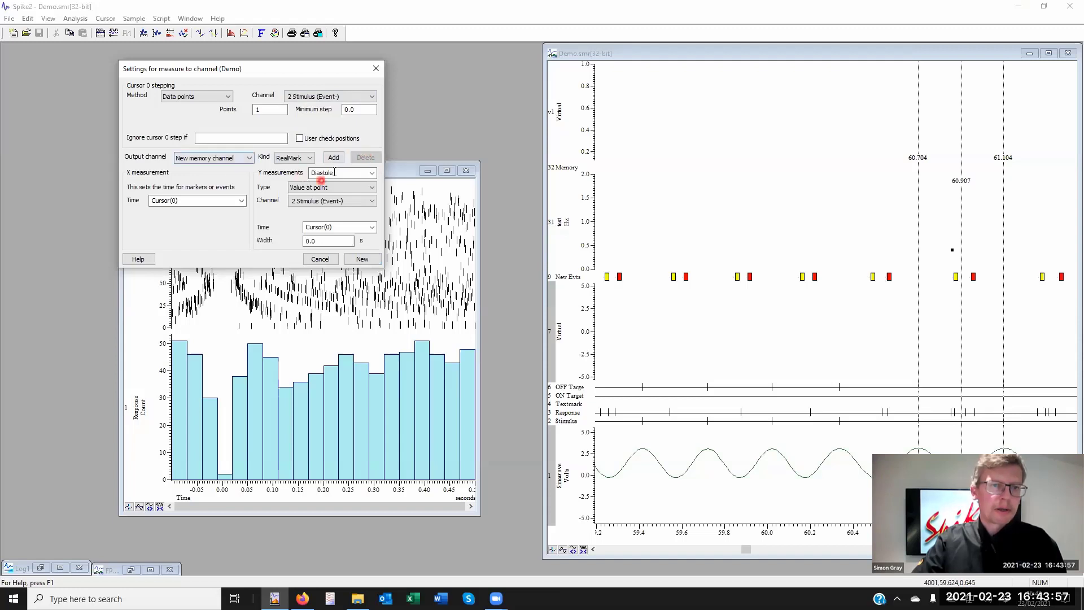
{"action": "left_click_drag", "start_coordinate": [313, 174], "coordinate": [342, 174]}
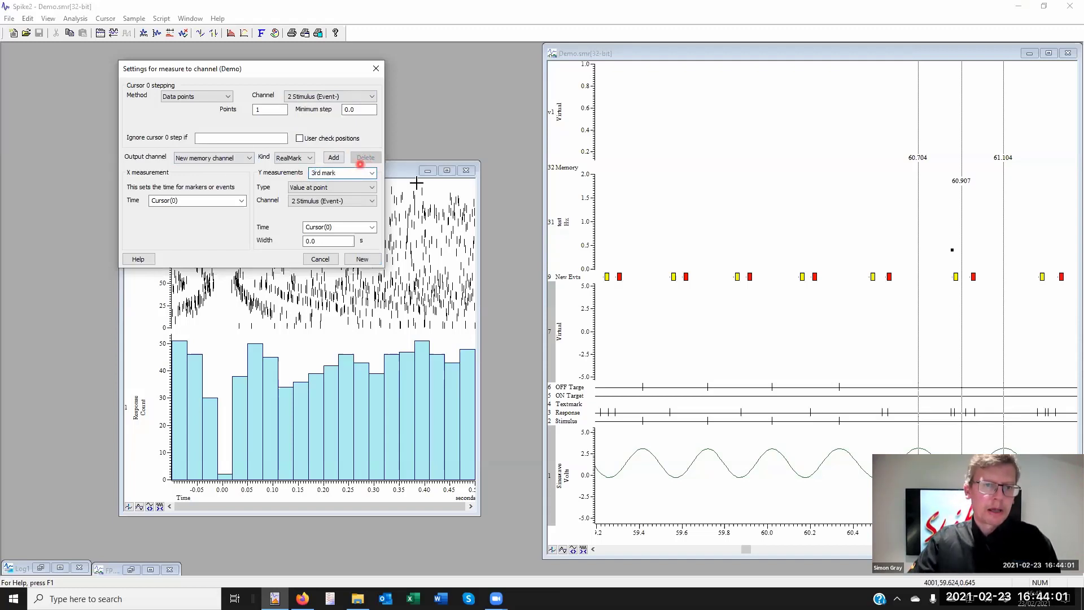
Output the 3rd mark measurement as Event data timed at Cursor(2), create the new memory channel and process the 0.0 to 191.901 s range.
{"action": "left_click", "coordinate": [292, 158]}
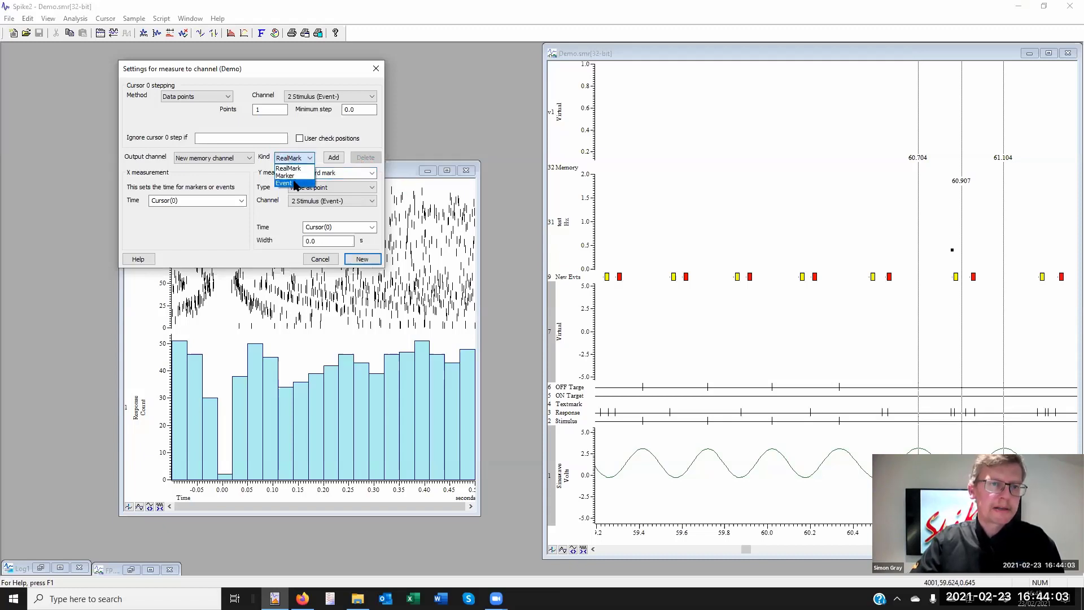
{"action": "left_click", "coordinate": [295, 183]}
{"action": "left_click", "coordinate": [356, 178]}
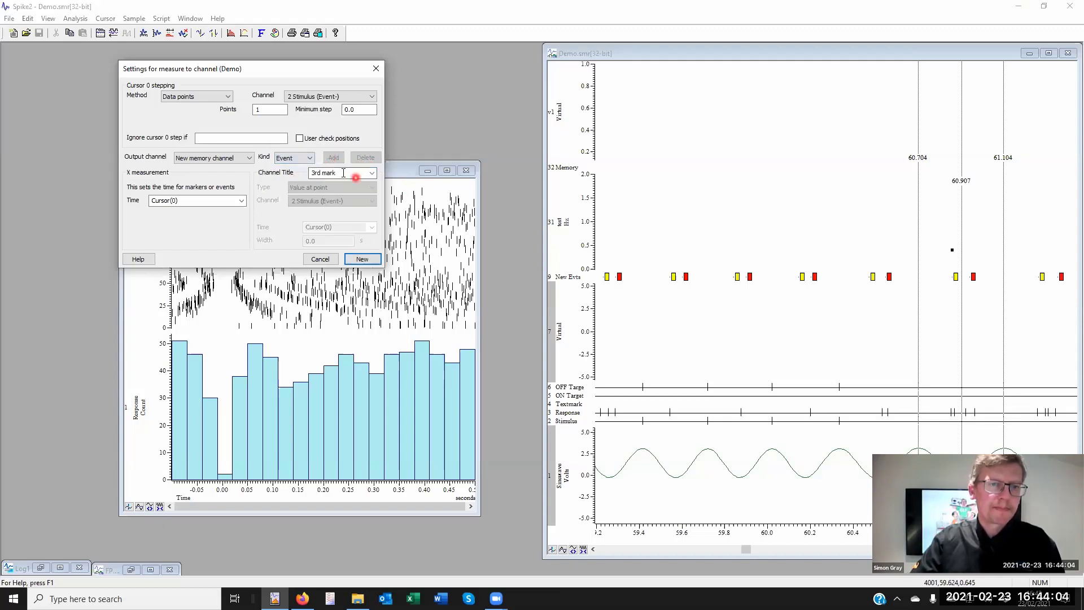
{"action": "left_click", "coordinate": [244, 201]}
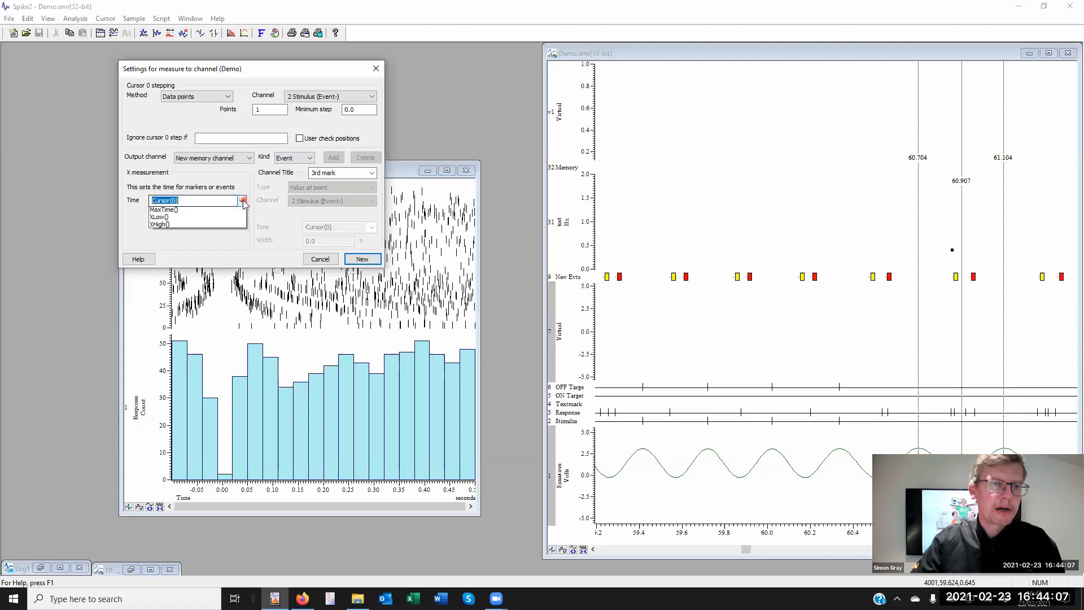
{"action": "left_click", "coordinate": [178, 227]}
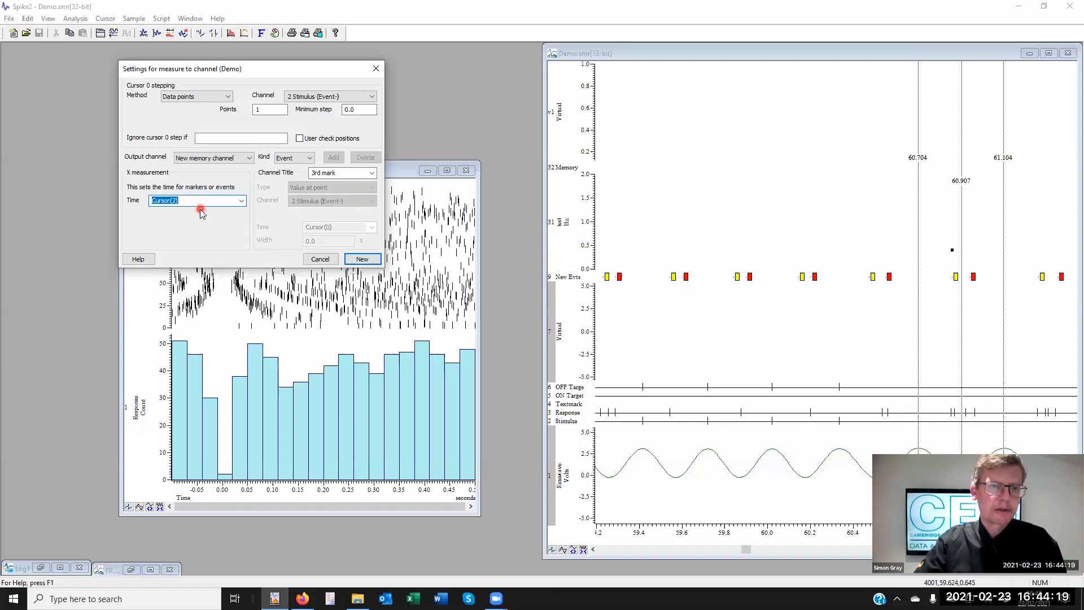
{"action": "left_click", "coordinate": [362, 259]}
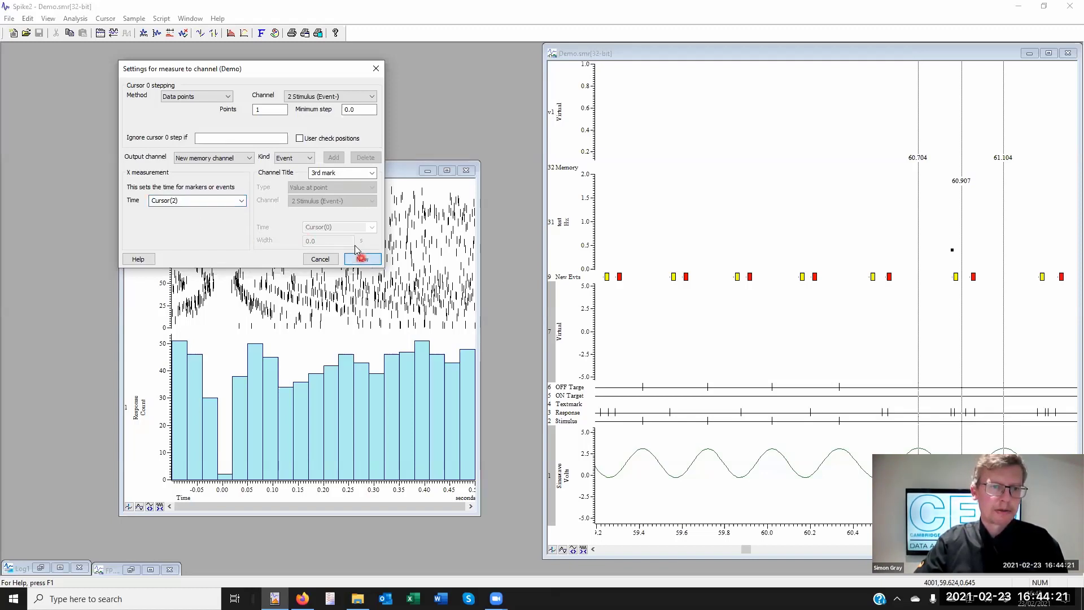
{"action": "left_click", "coordinate": [150, 221]}
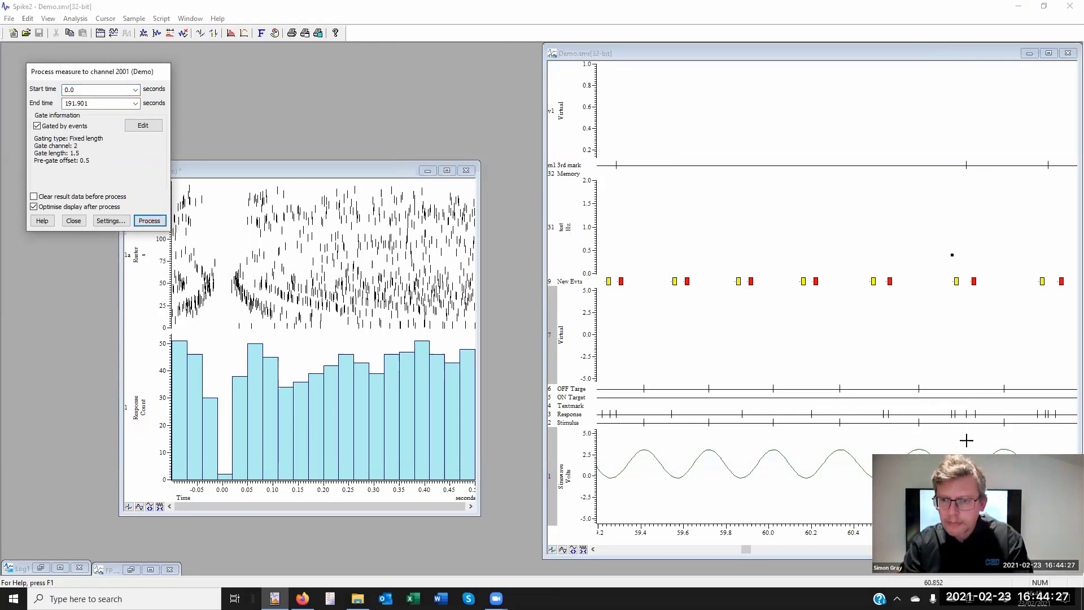
Examine the 3rd mark events against the Response channel, show the whole recording and dismiss the measurement processing dialog.
{"action": "left_click", "coordinate": [968, 164]}
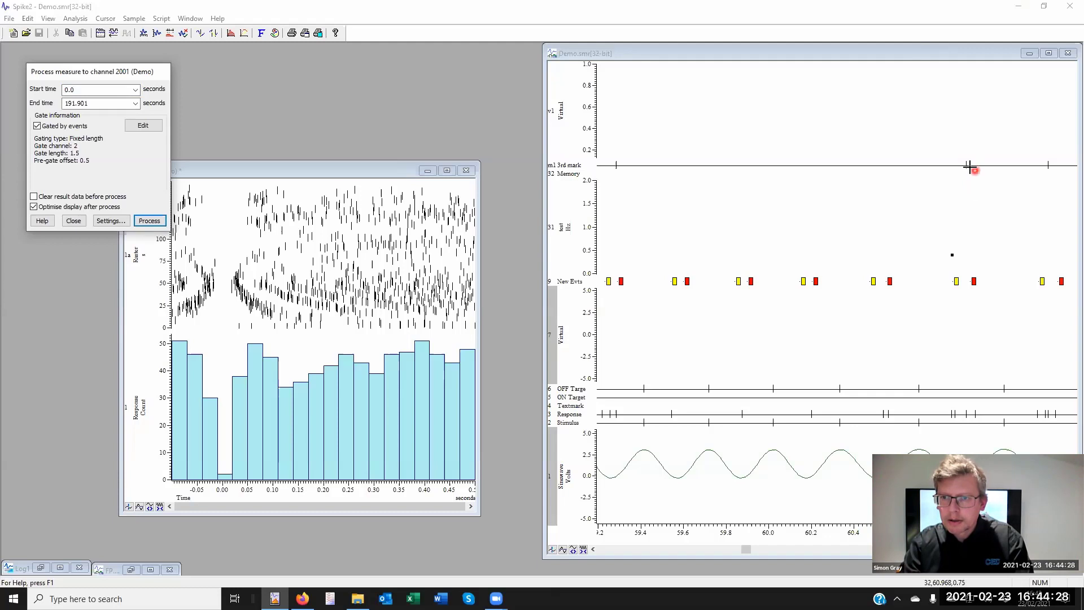
{"action": "left_click", "coordinate": [1047, 165]}
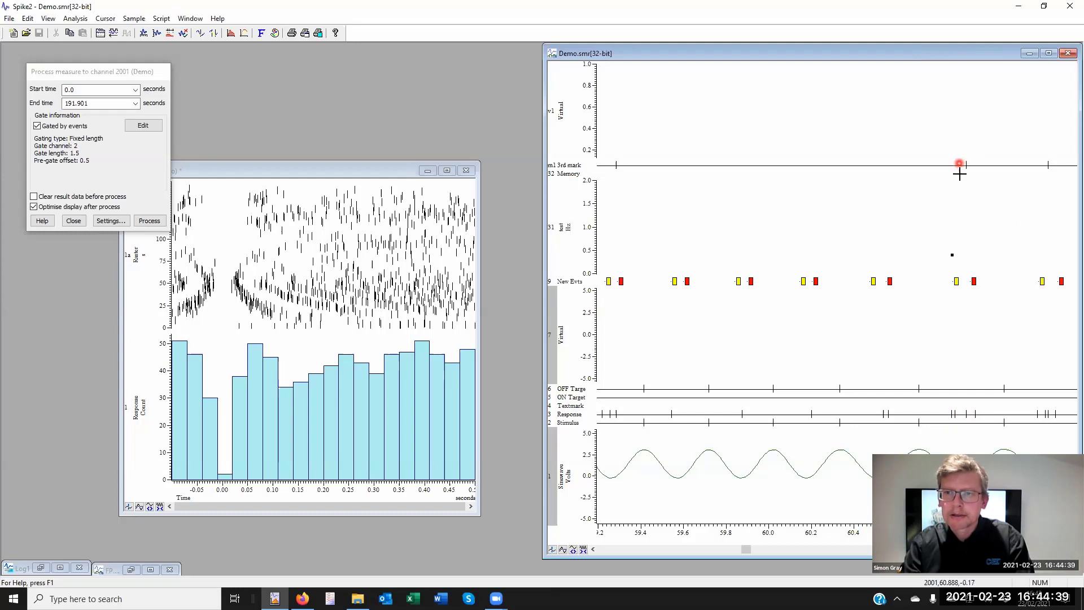
{"action": "left_click_drag", "start_coordinate": [1006, 533], "coordinate": [818, 534]}
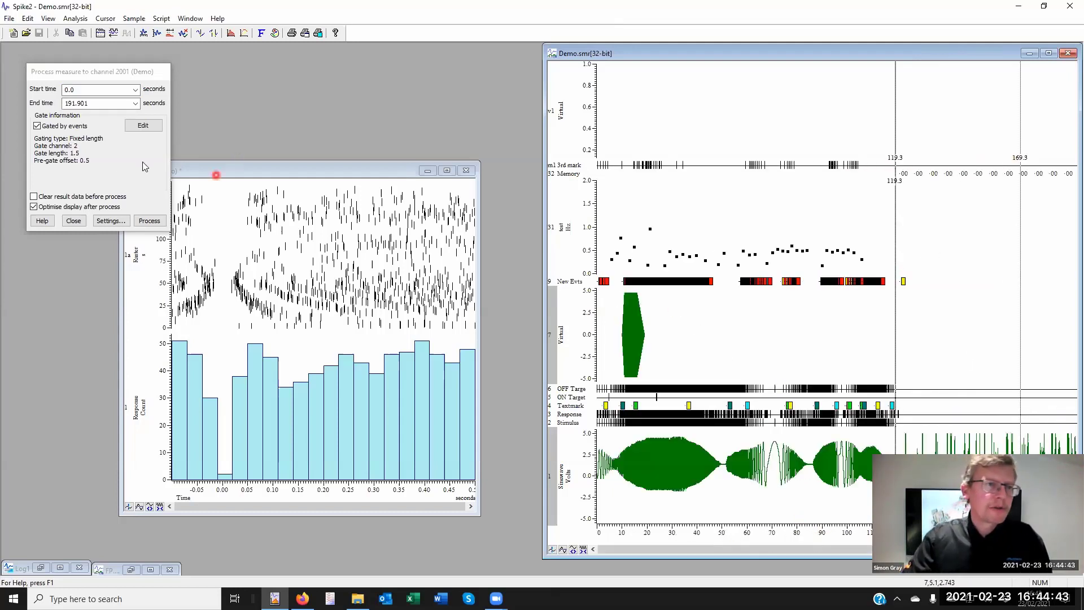
{"action": "left_click", "coordinate": [105, 221]}
{"action": "left_click", "coordinate": [105, 222]}
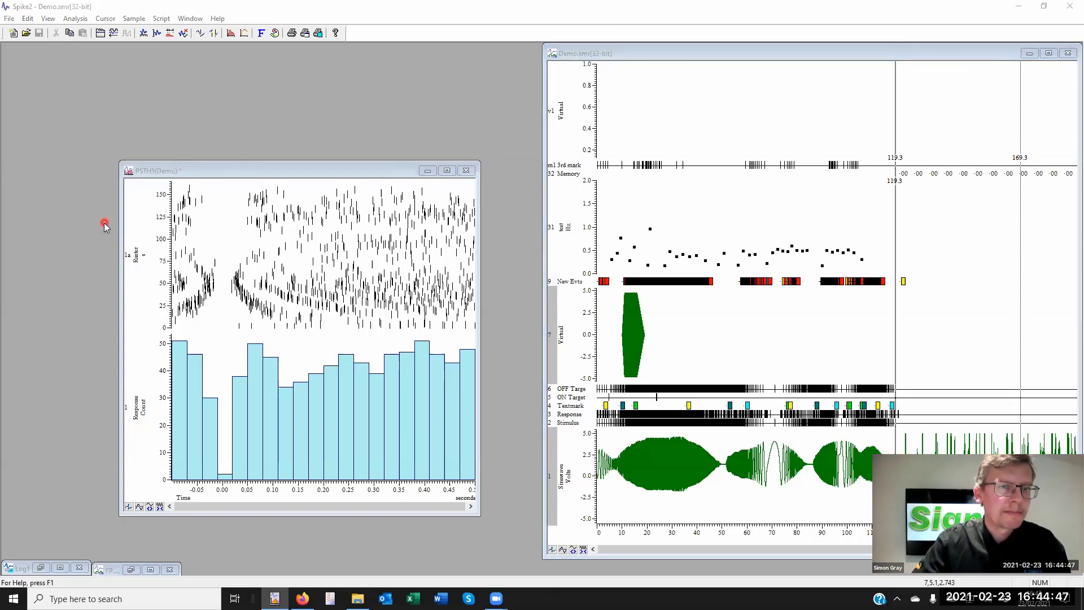
Set the stimulus histogram's auxiliary channel to m1 3rd mark, accept clearing its data, and reprocess it.
{"action": "left_click", "coordinate": [315, 261]}
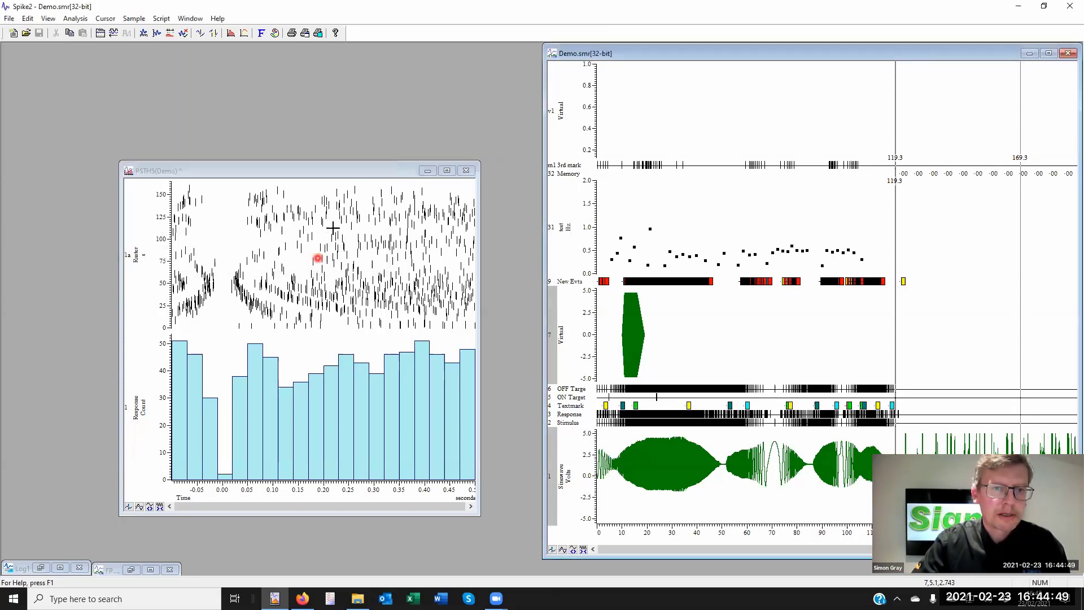
{"action": "right_click", "coordinate": [307, 219]}
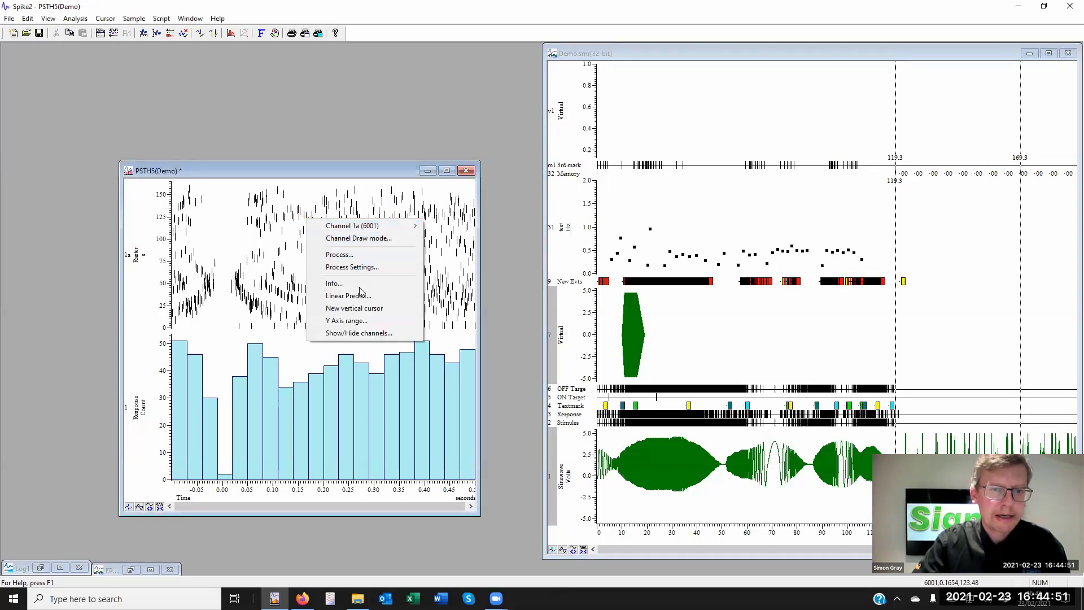
{"action": "left_click", "coordinate": [359, 267]}
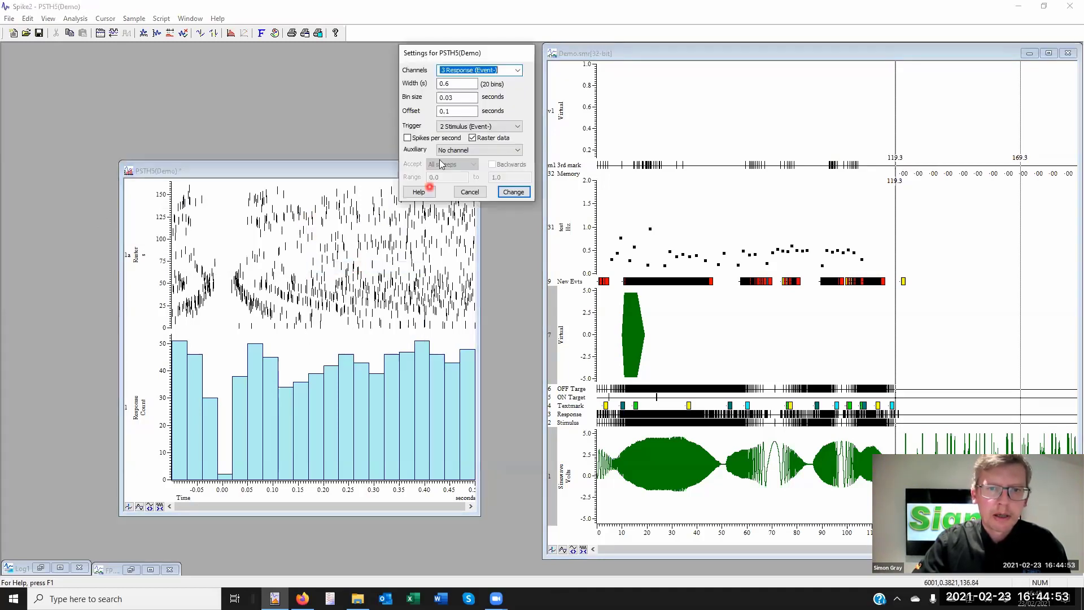
{"action": "left_click", "coordinate": [462, 151]}
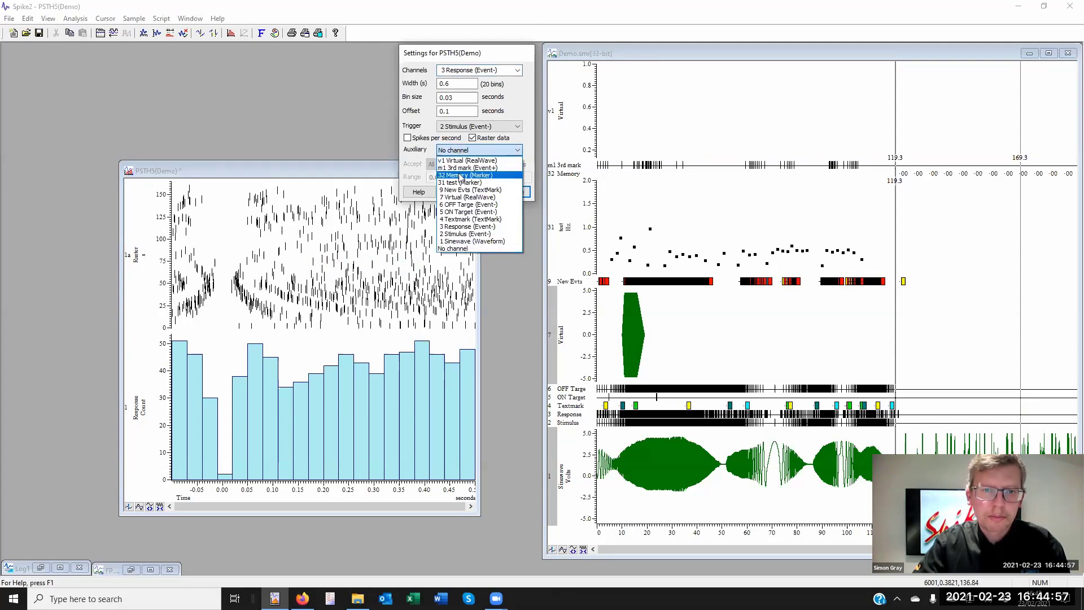
{"action": "left_click", "coordinate": [464, 168]}
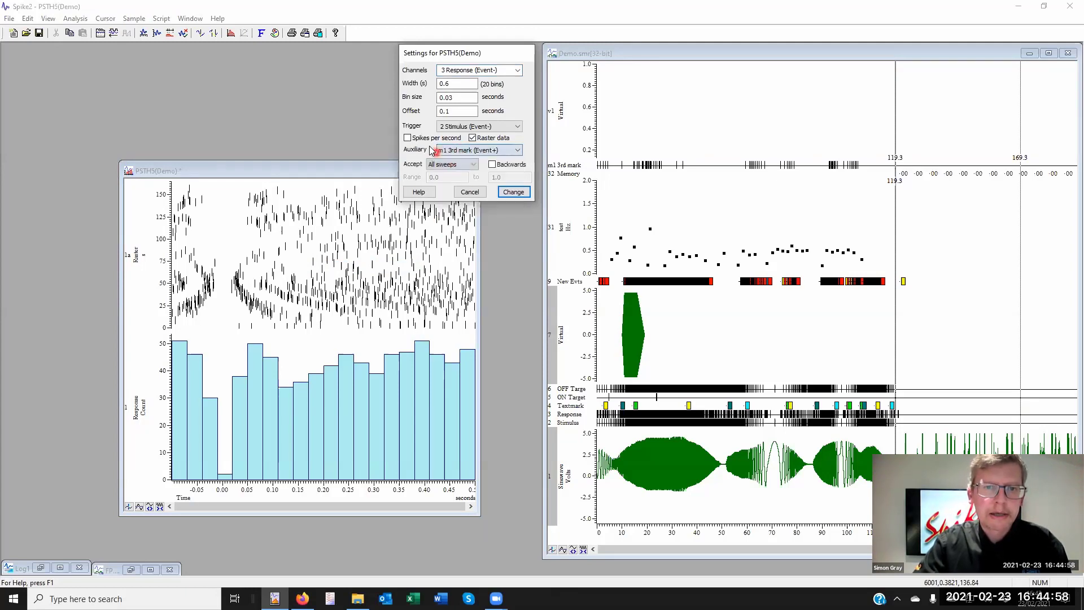
{"action": "left_click", "coordinate": [514, 191]}
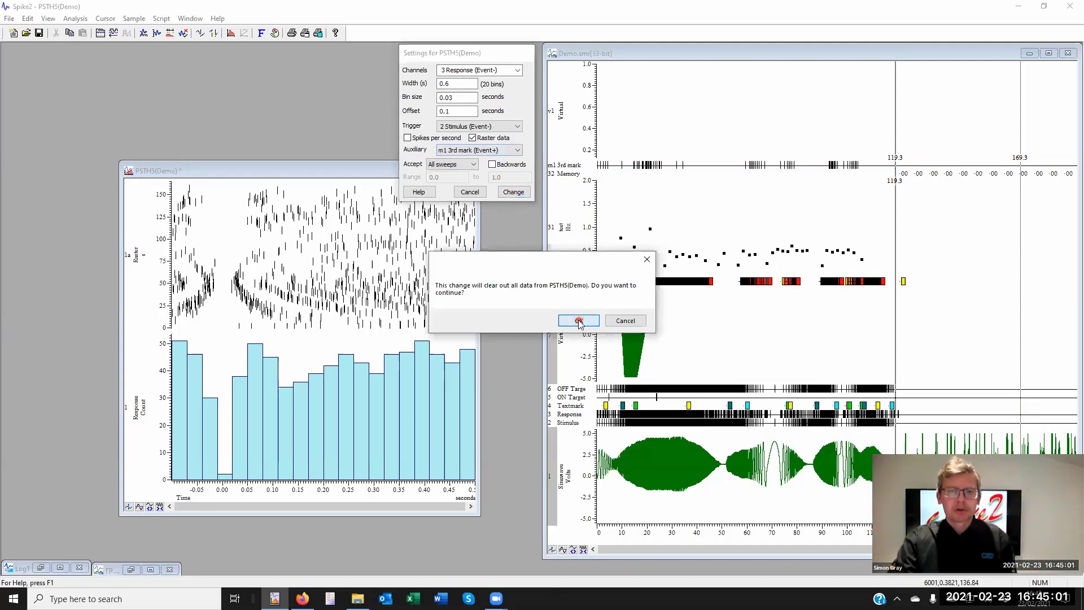
{"action": "left_click", "coordinate": [579, 321]}
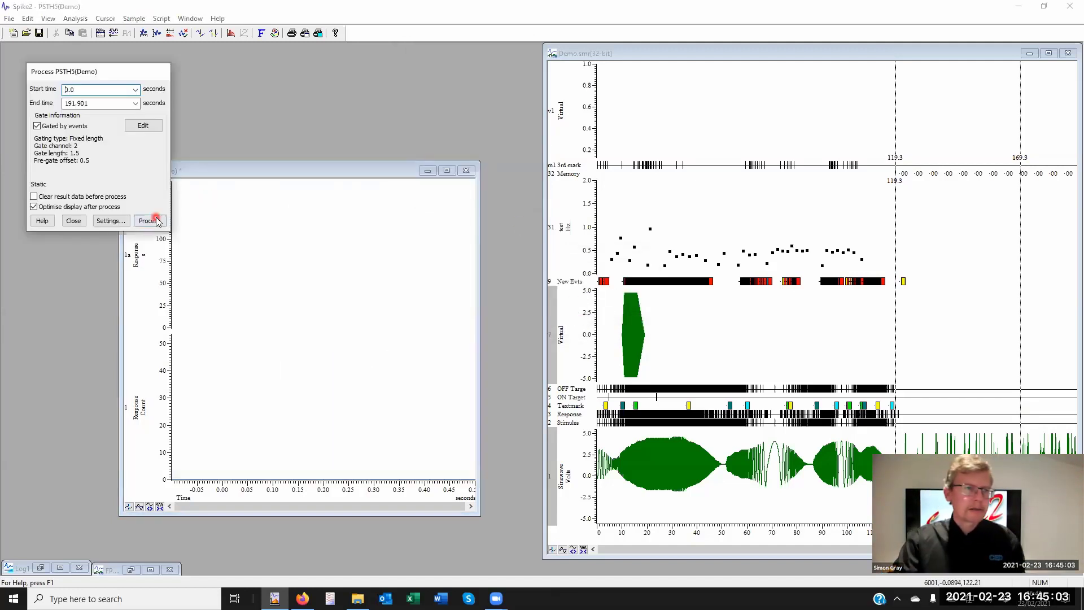
{"action": "left_click", "coordinate": [150, 221]}
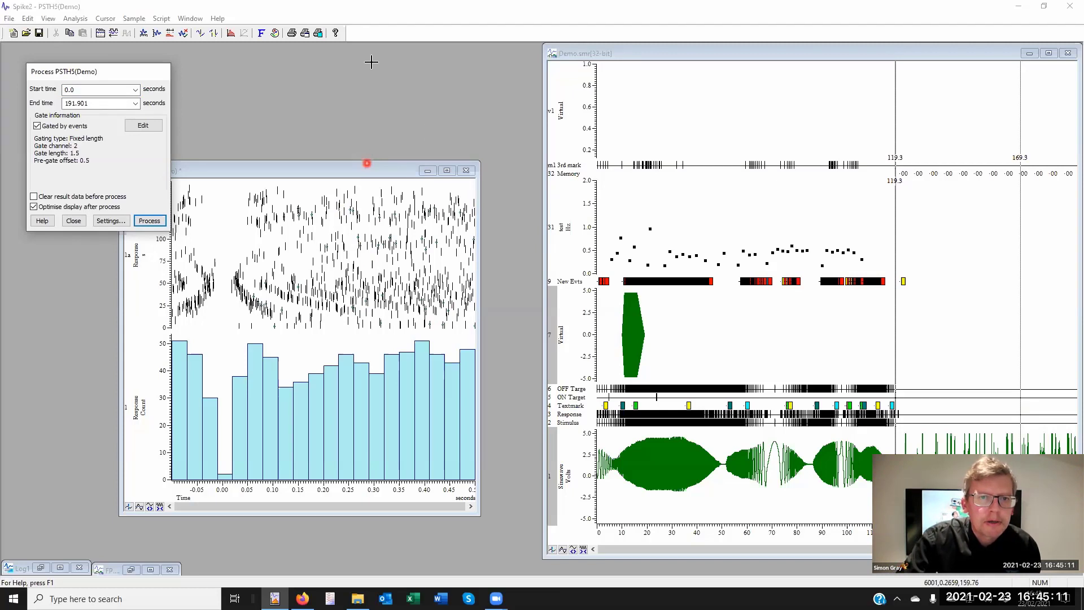
Enlarge the stimulus histogram window in height and width, and reprocess it with 4 Textmark as the auxiliary channel.
{"action": "left_click_drag", "start_coordinate": [367, 163], "coordinate": [371, 61]}
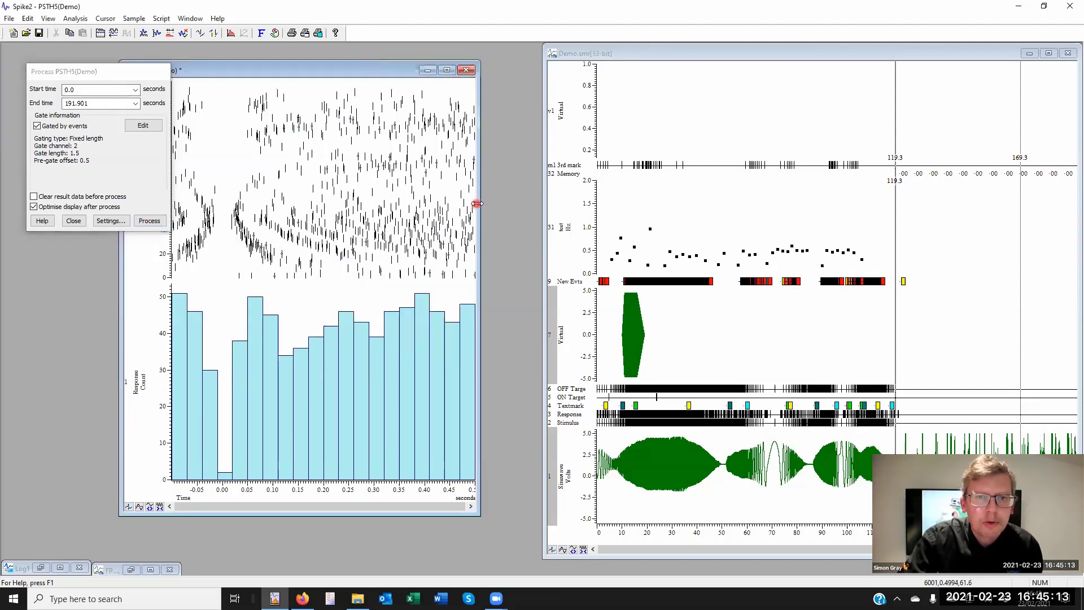
{"action": "left_click_drag", "start_coordinate": [478, 203], "coordinate": [565, 204]}
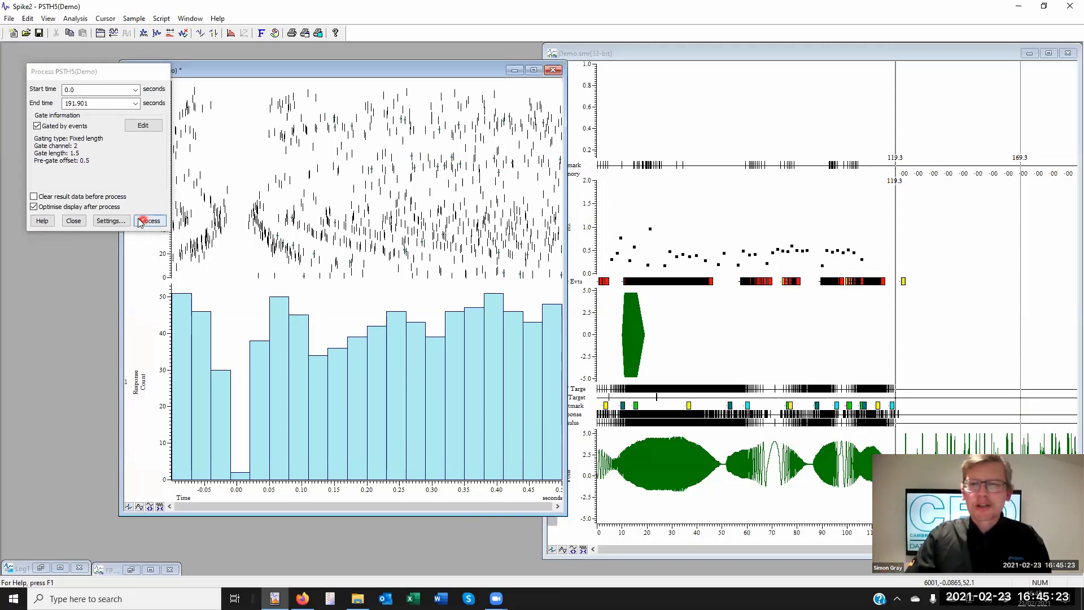
{"action": "left_click", "coordinate": [110, 221]}
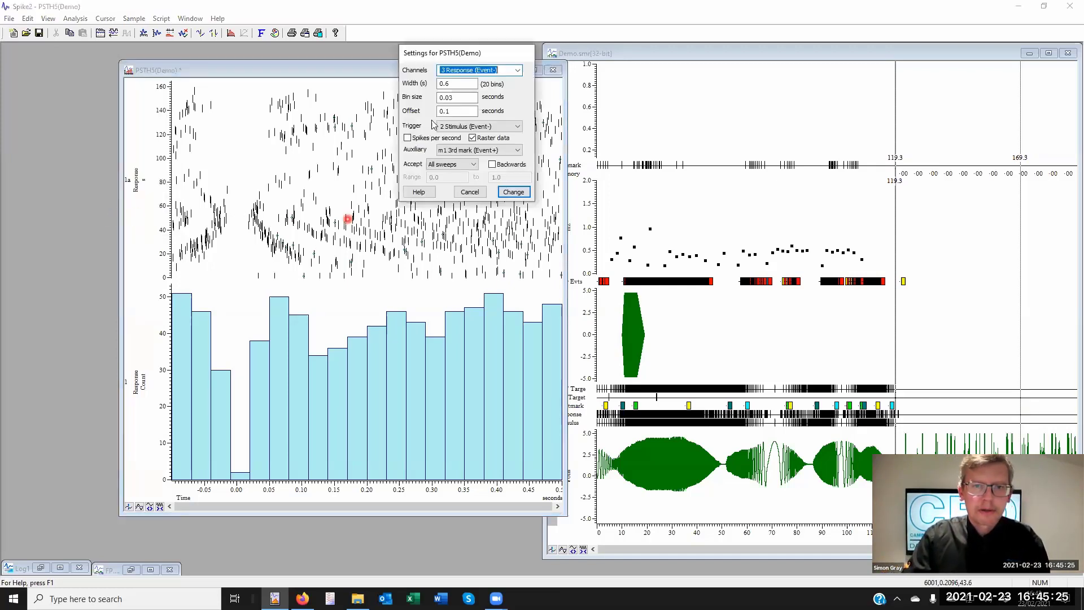
{"action": "left_click", "coordinate": [477, 150]}
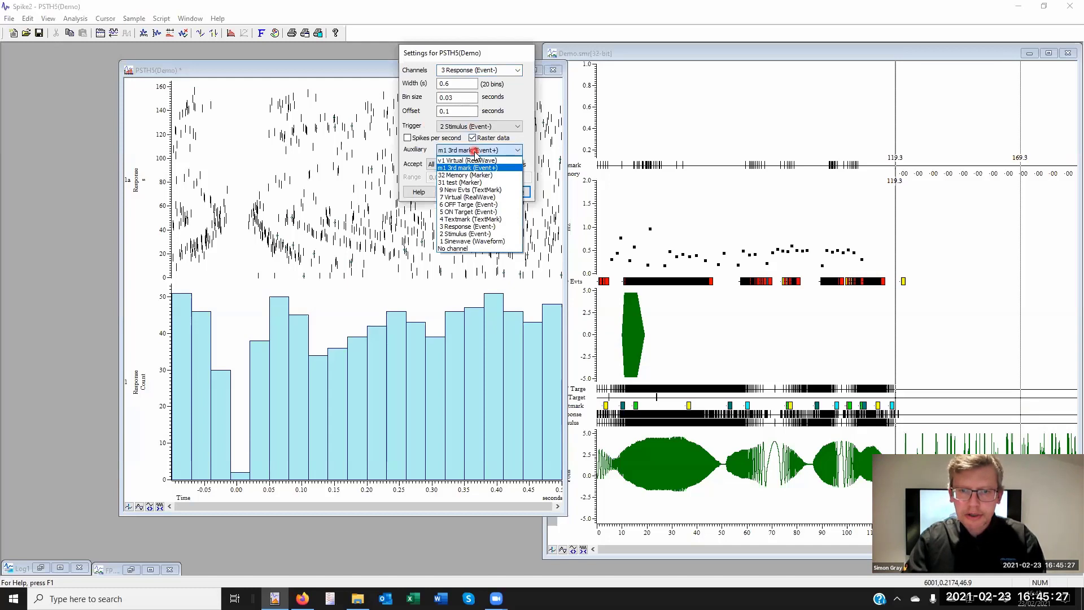
{"action": "left_click", "coordinate": [475, 218]}
{"action": "left_click", "coordinate": [515, 190]}
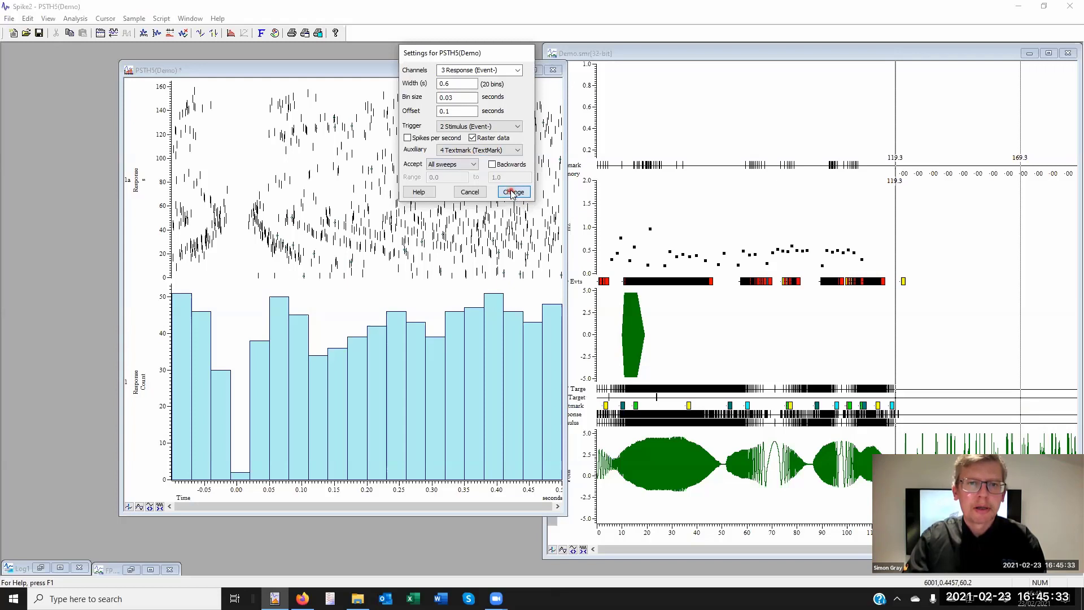
{"action": "left_click", "coordinate": [513, 193]}
{"action": "left_click", "coordinate": [579, 320]}
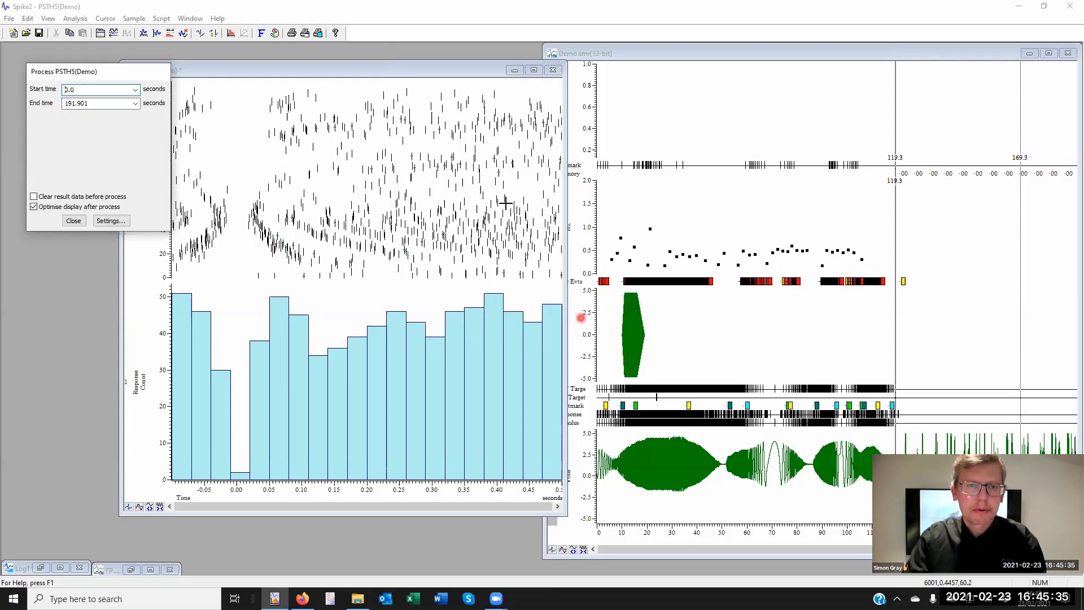
{"action": "left_click", "coordinate": [150, 221]}
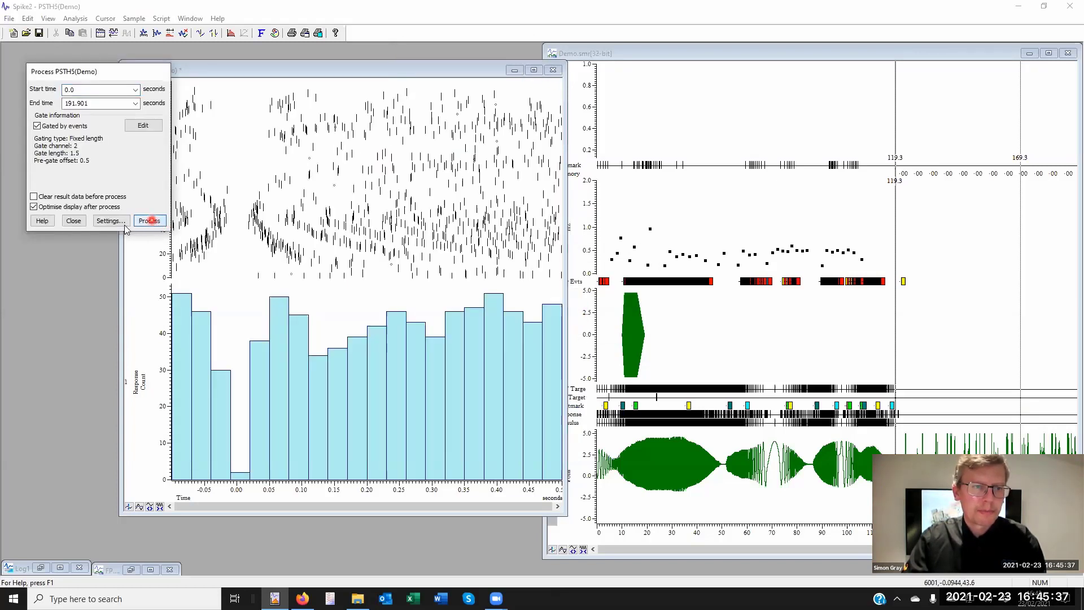
{"action": "left_click", "coordinate": [73, 221]}
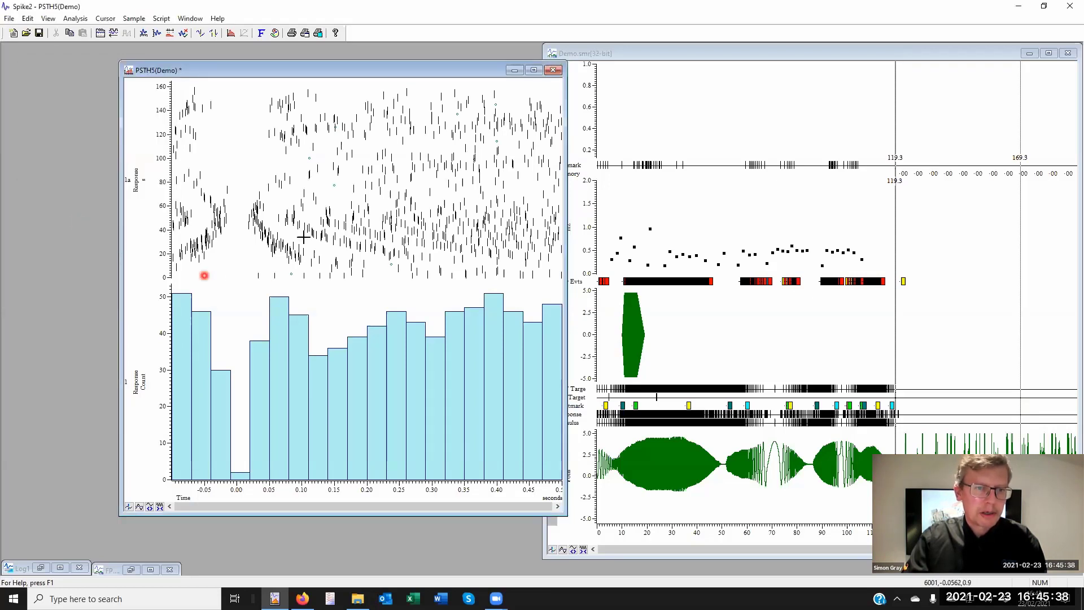
Sort the 1a Response raster by Sort 1 and rescale its Y axis to about 0 to 19.
{"action": "right_click", "coordinate": [330, 202]}
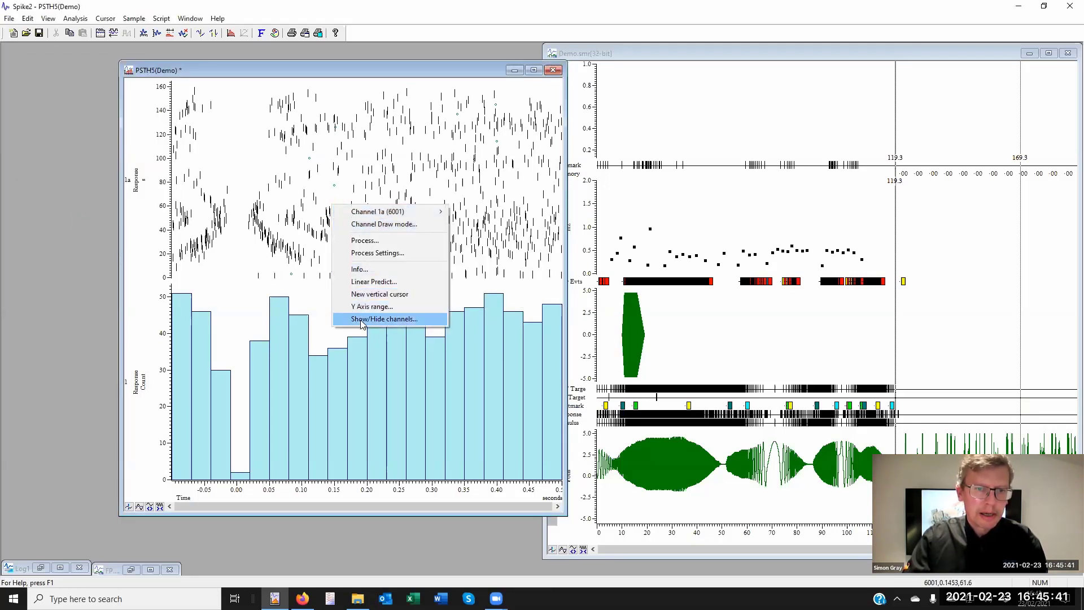
{"action": "left_click", "coordinate": [379, 226]}
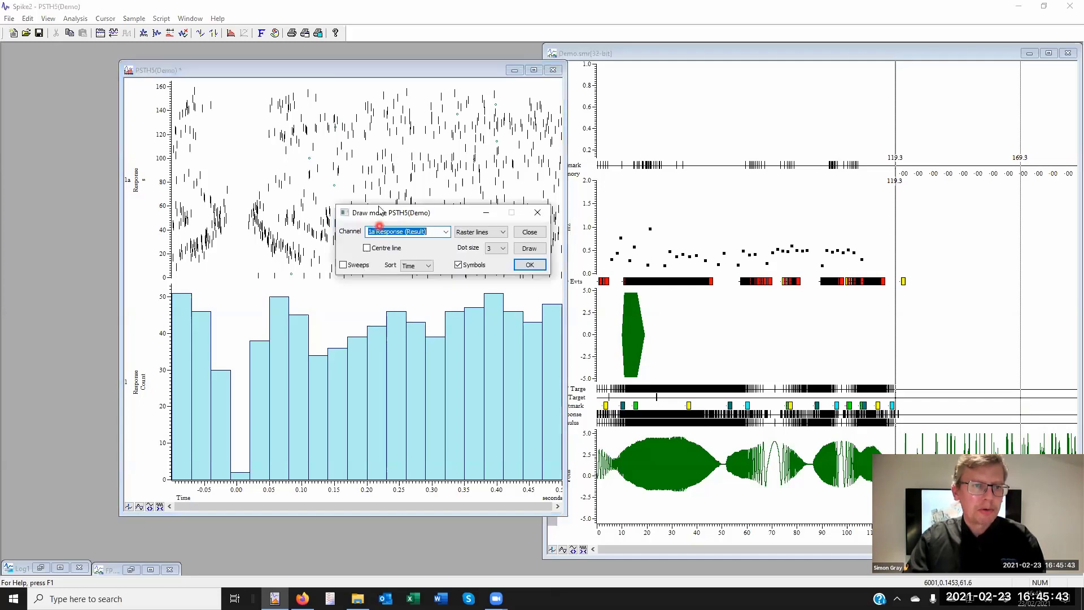
{"action": "left_click", "coordinate": [421, 266]}
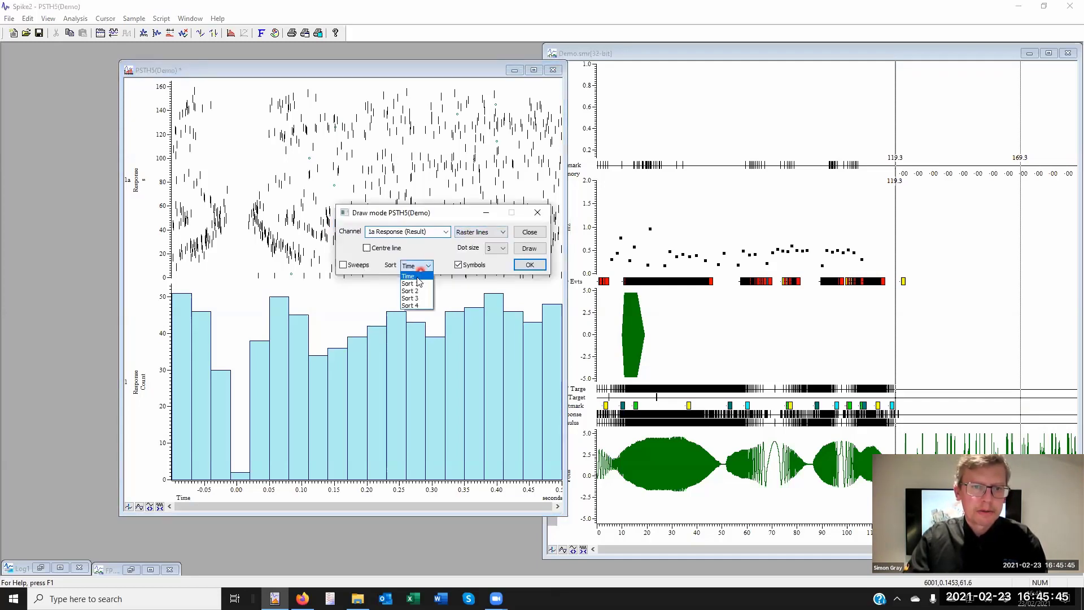
{"action": "left_click", "coordinate": [418, 283]}
{"action": "left_click", "coordinate": [530, 249]}
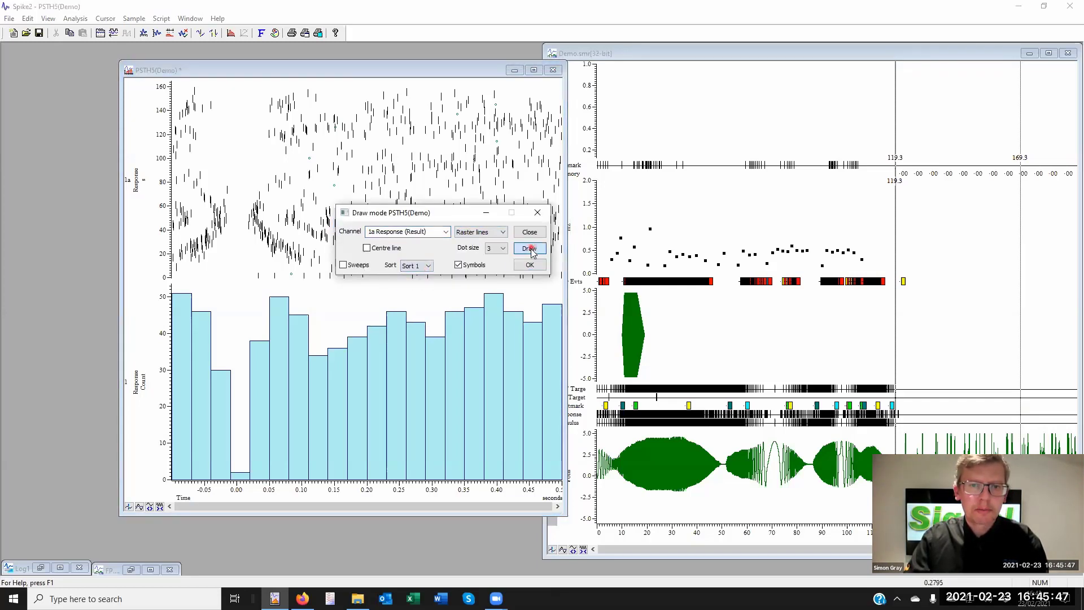
{"action": "left_click_drag", "start_coordinate": [255, 215], "coordinate": [182, 228]}
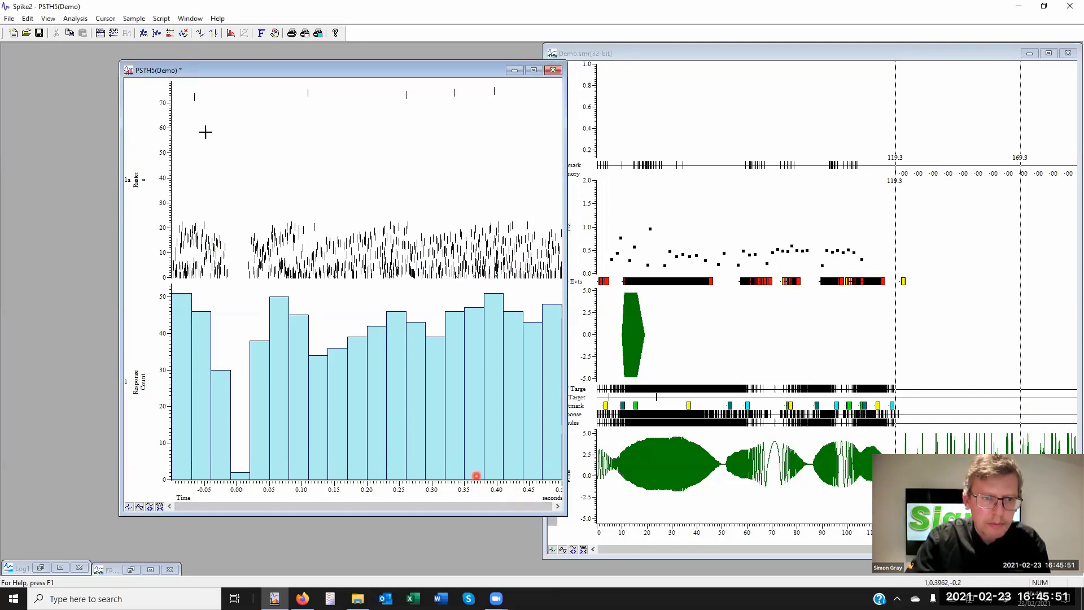
{"action": "left_click_drag", "start_coordinate": [165, 107], "coordinate": [158, 201]}
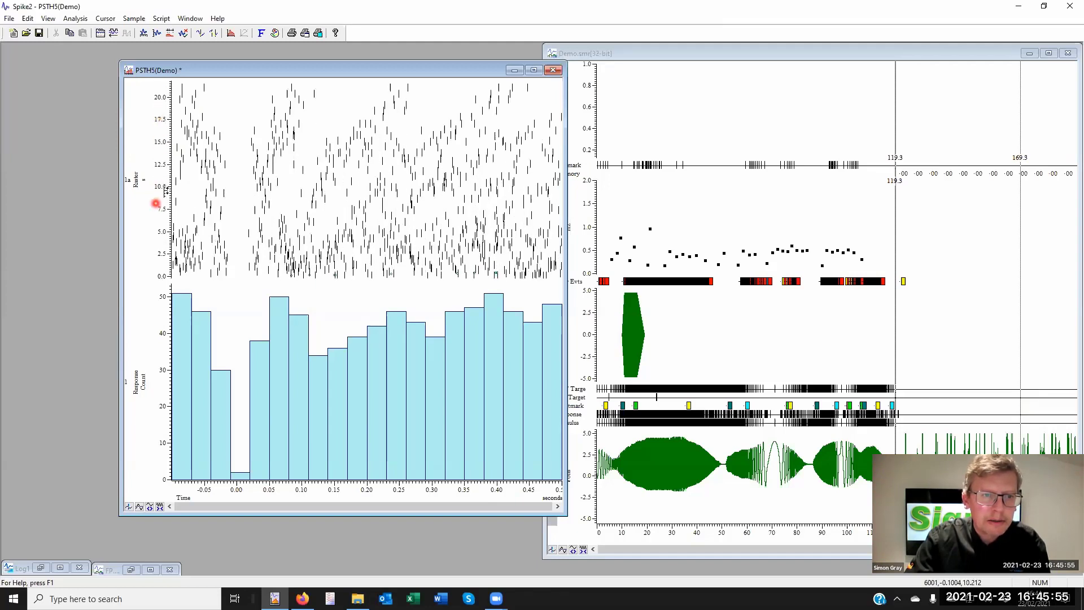
Set the stimulus histogram's width to 1 s, accept clearing its data, and reprocess it.
{"action": "right_click", "coordinate": [354, 255]}
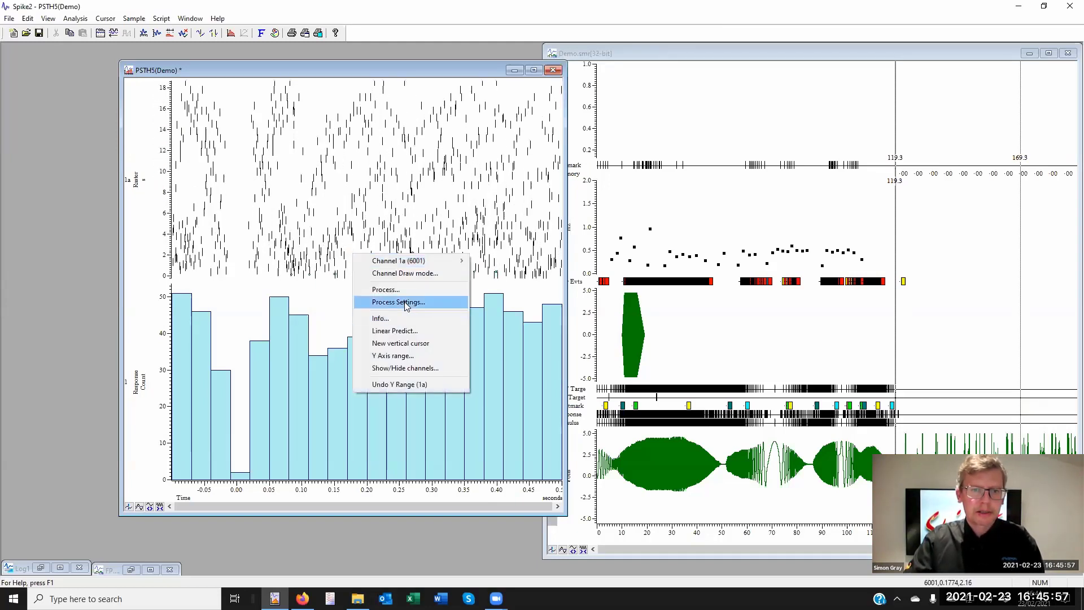
{"action": "left_click", "coordinate": [390, 303]}
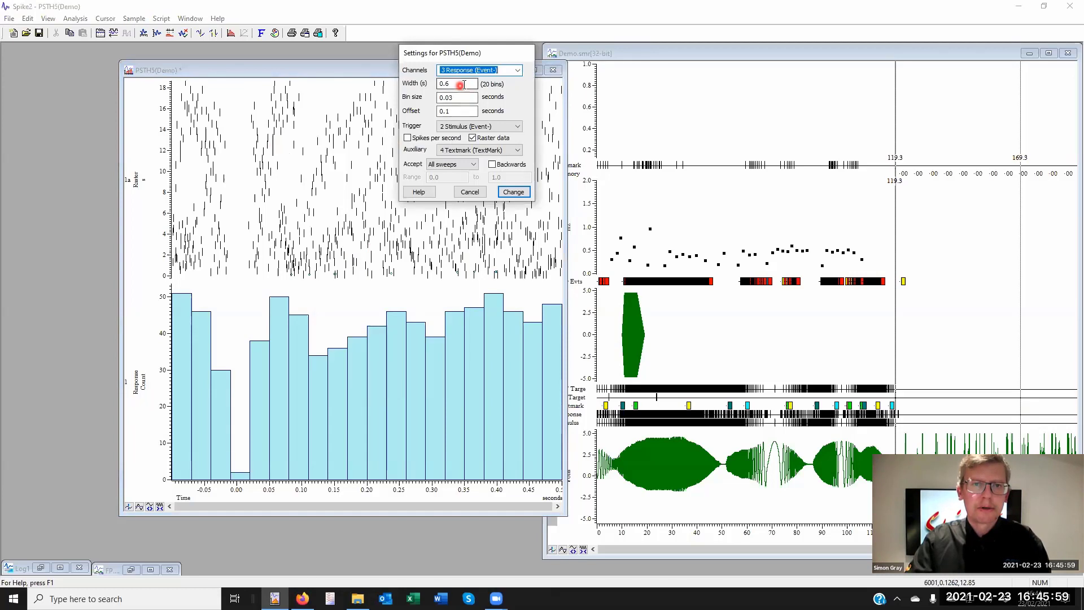
{"action": "left_click_drag", "start_coordinate": [457, 84], "coordinate": [426, 84]}
{"action": "type", "text": "1"}
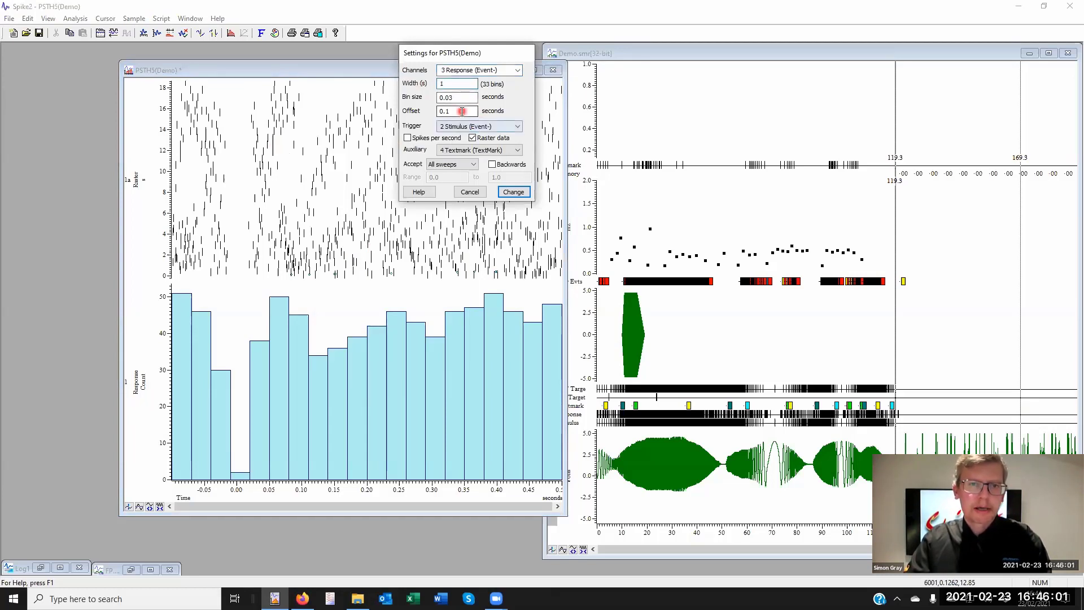
{"action": "left_click", "coordinate": [463, 99]}
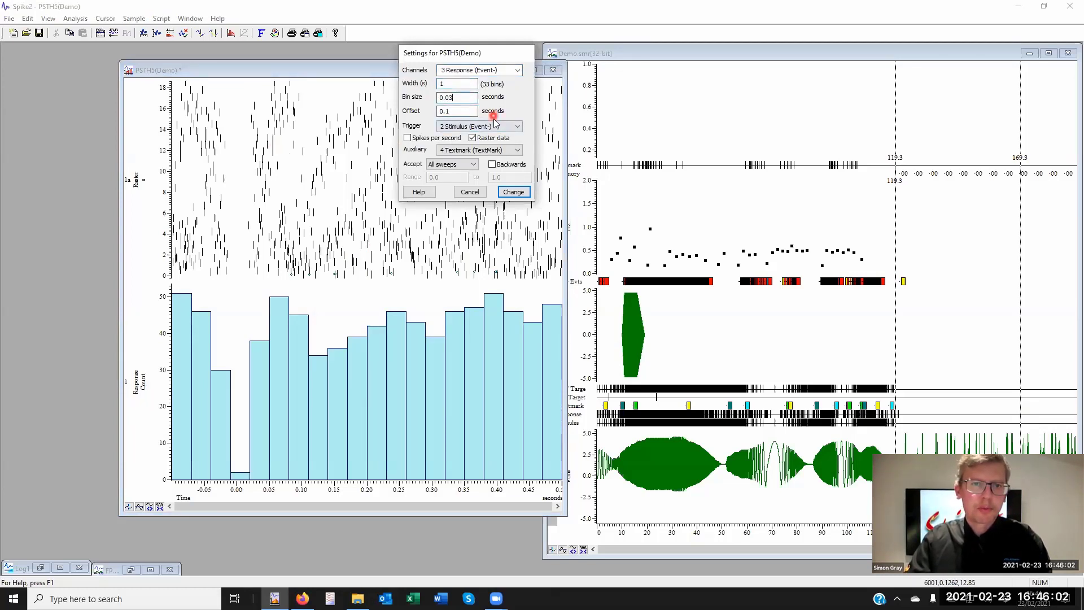
{"action": "left_click", "coordinate": [513, 192]}
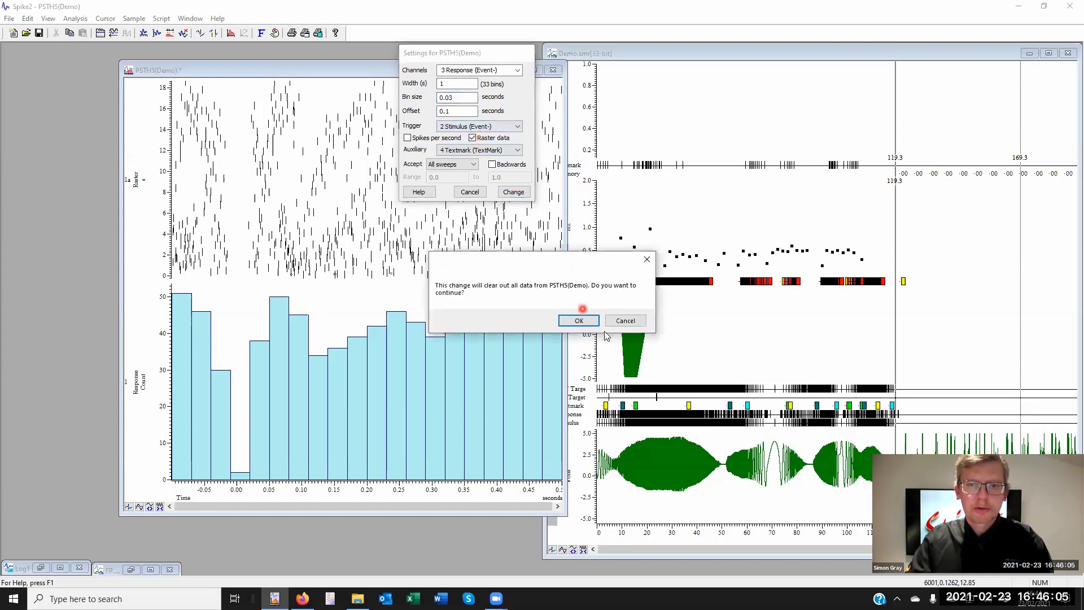
{"action": "left_click", "coordinate": [580, 321]}
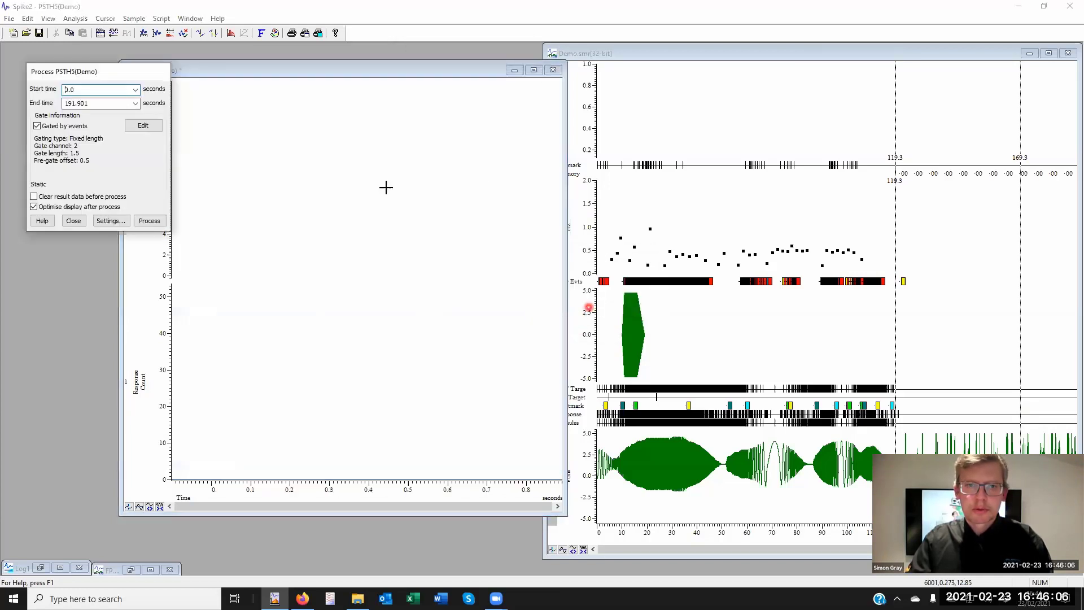
{"action": "left_click", "coordinate": [149, 221]}
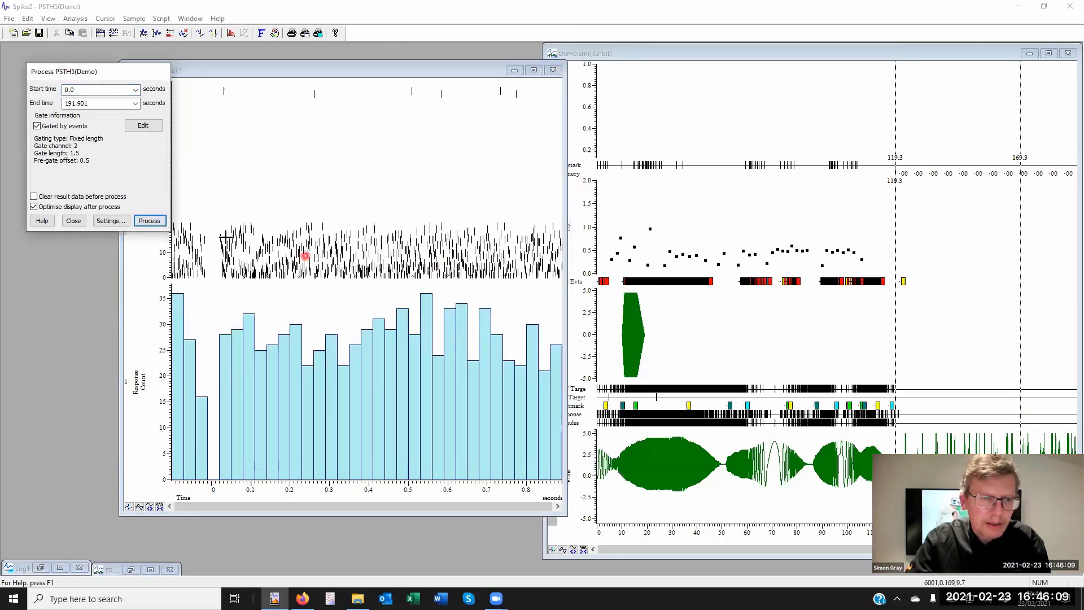
{"action": "left_click", "coordinate": [73, 220]}
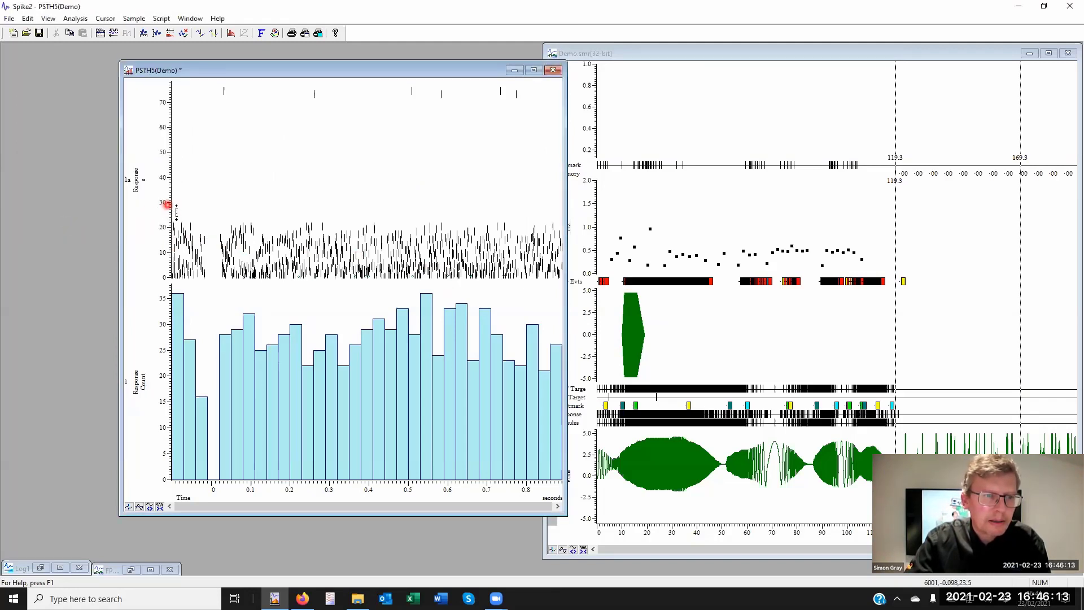
Turn off symbols for the 1a Response raster, keeping raster lines and Sort 1.
{"action": "left_click_drag", "start_coordinate": [168, 204], "coordinate": [164, 98]}
{"action": "mouse_move", "coordinate": [165, 141]}
{"action": "left_mouse_down"}
{"action": "mouse_move", "coordinate": [161, 100]}
{"action": "mouse_move", "coordinate": [163, 126]}
{"action": "left_mouse_up"}
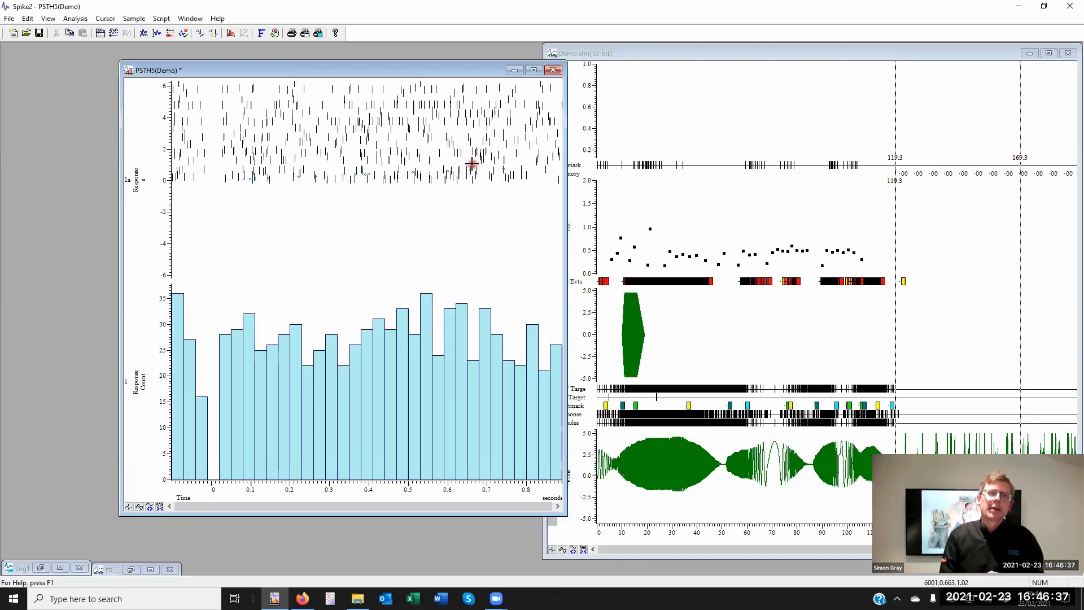
{"action": "right_click", "coordinate": [440, 129]}
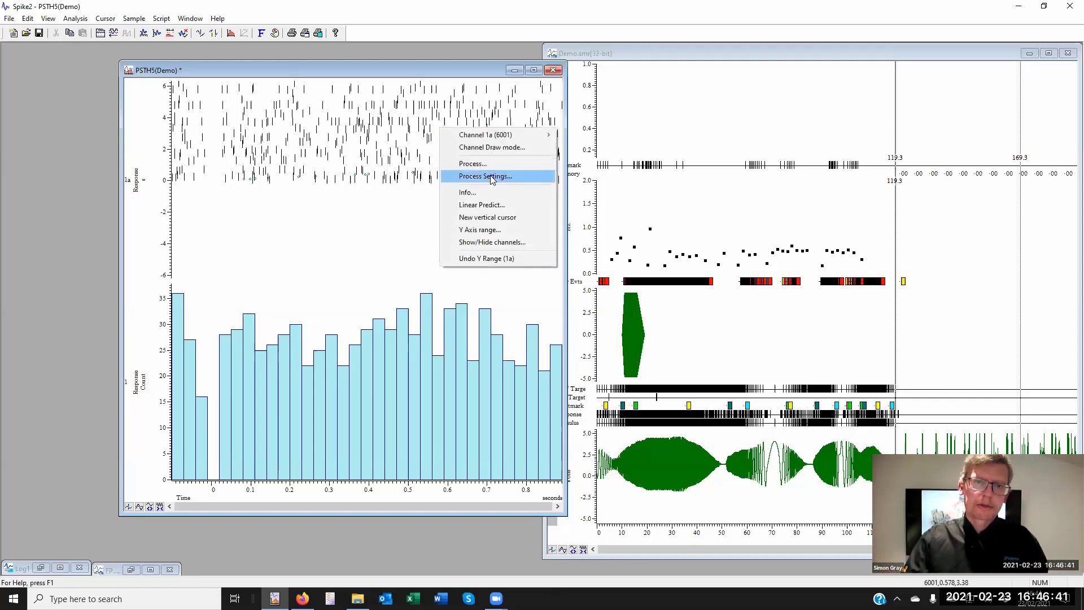
{"action": "left_click", "coordinate": [493, 148]}
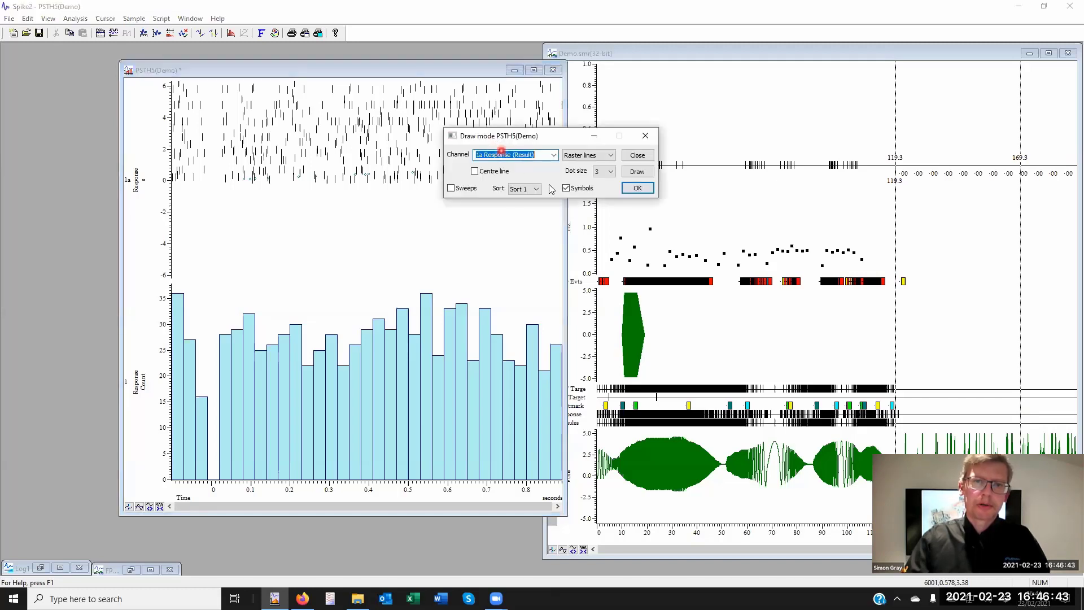
{"action": "left_click", "coordinate": [566, 188]}
{"action": "left_click", "coordinate": [568, 189]}
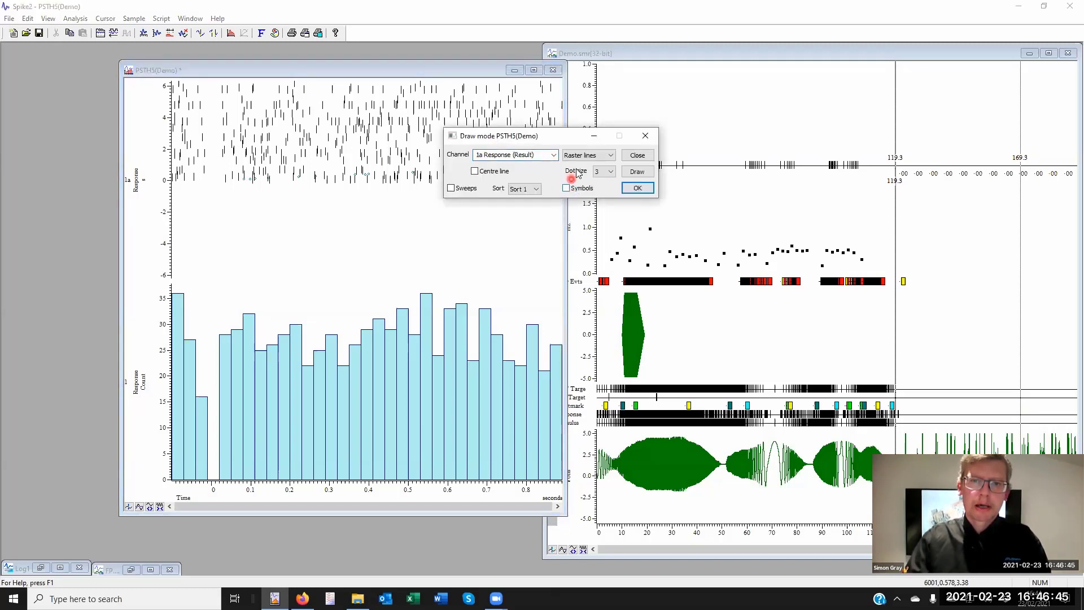
{"action": "left_click", "coordinate": [528, 188]}
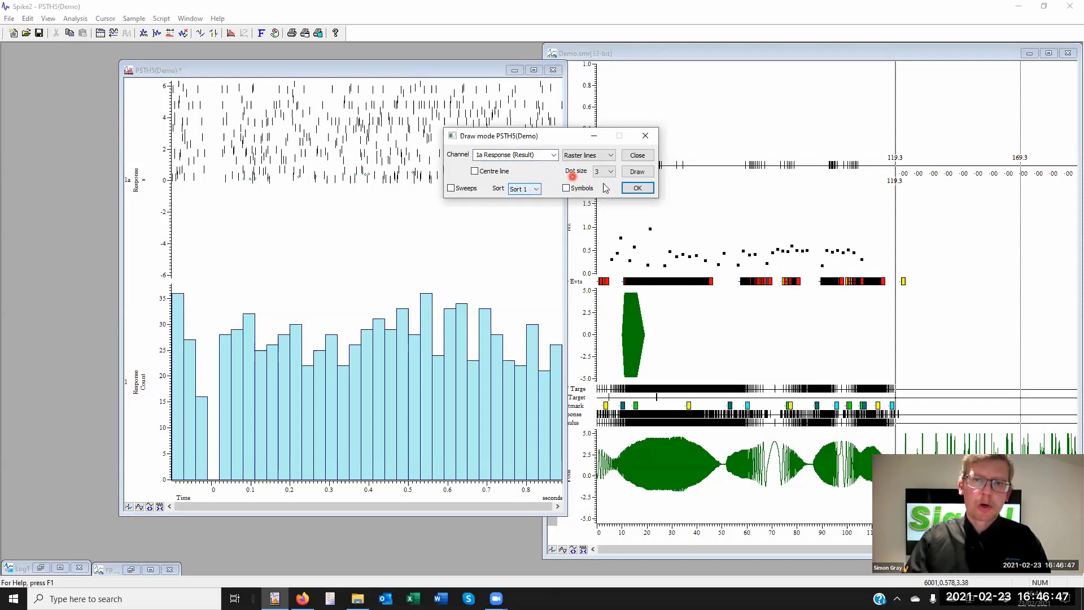
{"action": "left_click", "coordinate": [636, 172]}
{"action": "left_click", "coordinate": [636, 189]}
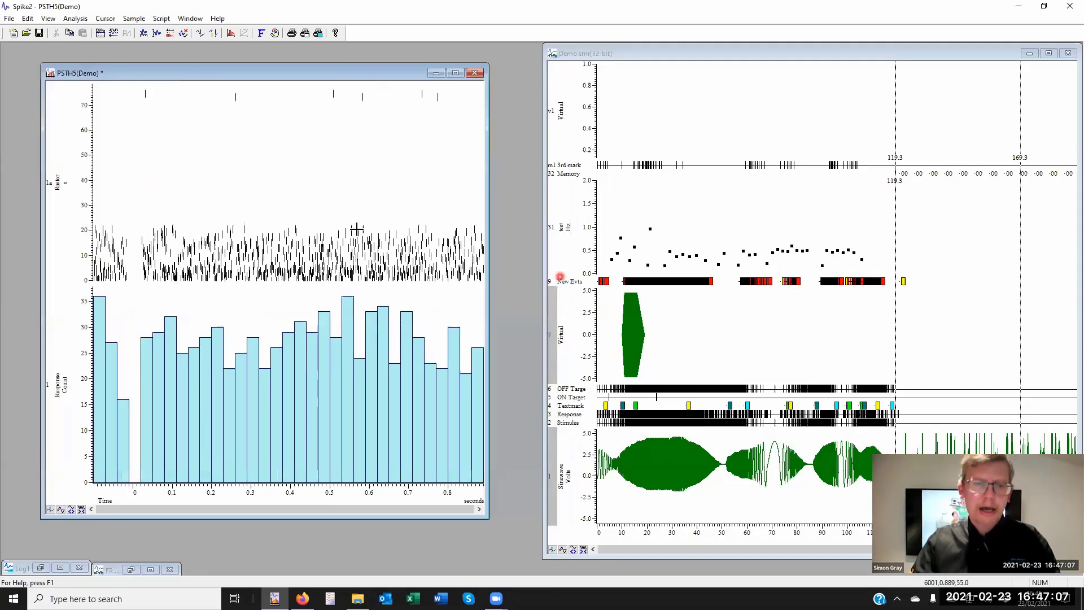
Set the stimulus histogram's auxiliary channel to 9 New Evts, accept clearing its data, and reprocess it.
{"action": "right_click", "coordinate": [281, 217]}
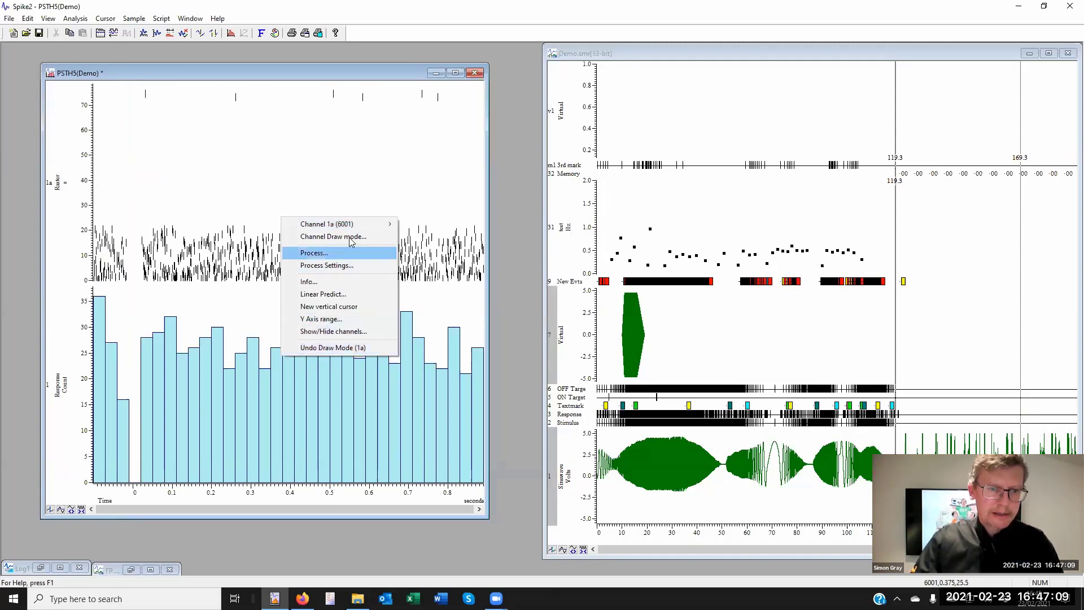
{"action": "left_click", "coordinate": [350, 266]}
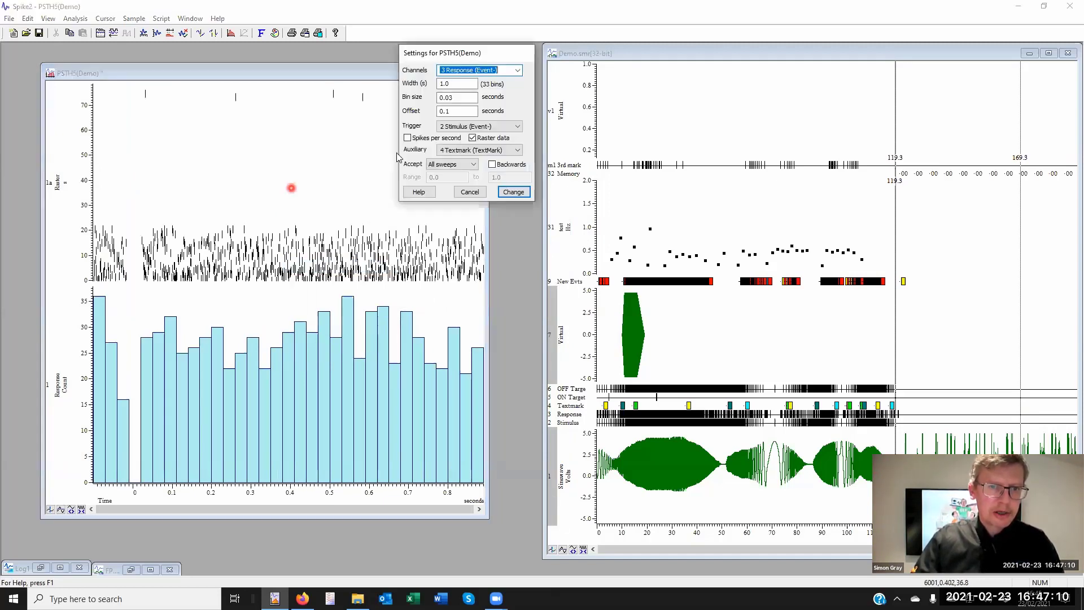
{"action": "left_click", "coordinate": [479, 150]}
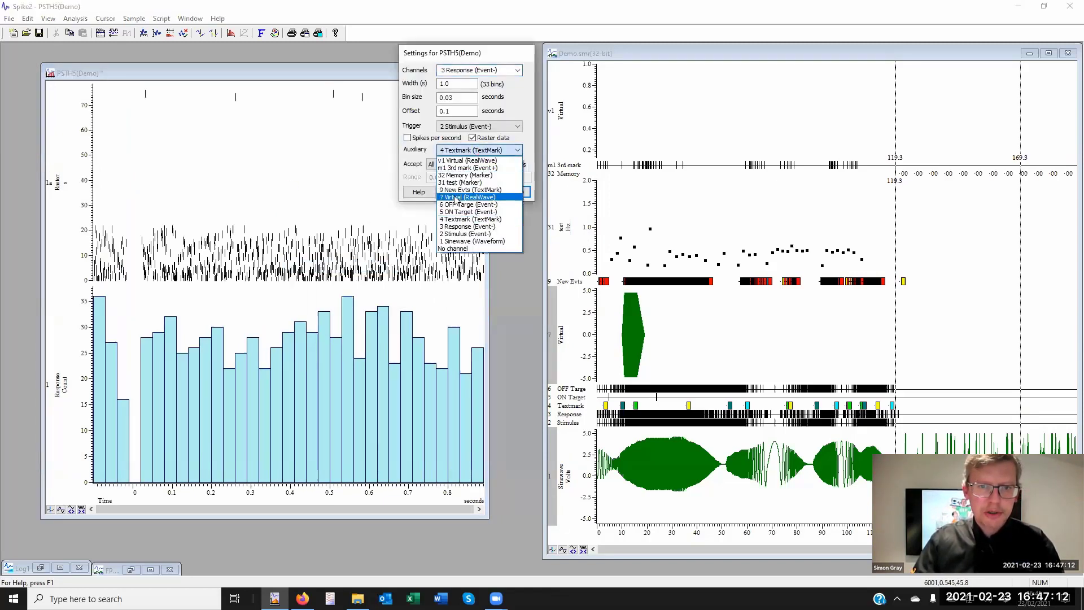
{"action": "left_click", "coordinate": [459, 190]}
{"action": "left_click", "coordinate": [515, 192]}
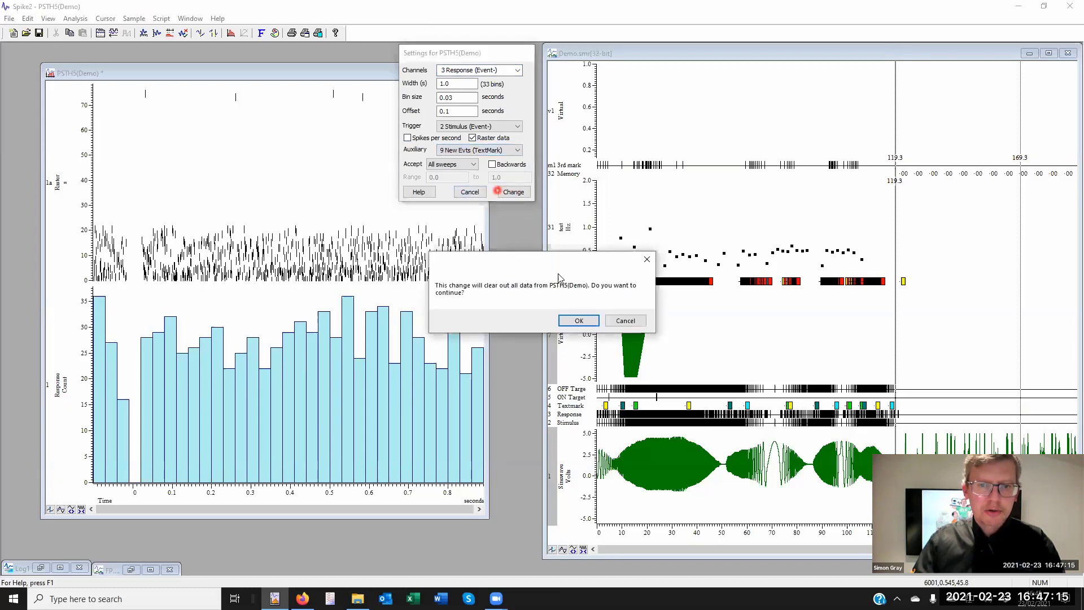
{"action": "left_click", "coordinate": [582, 317]}
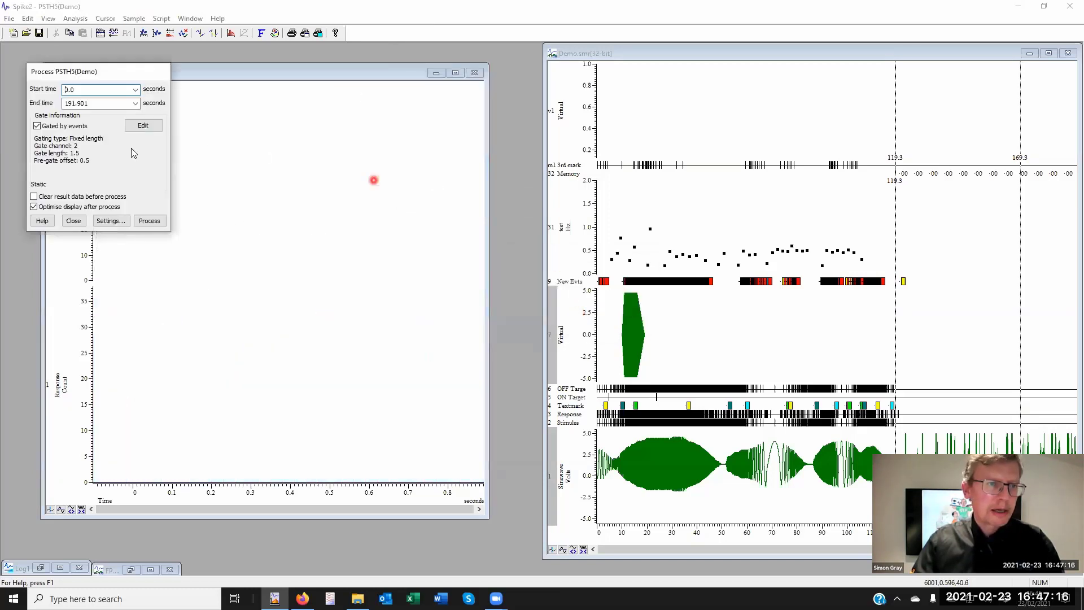
{"action": "left_click", "coordinate": [148, 221]}
{"action": "left_click", "coordinate": [79, 221]}
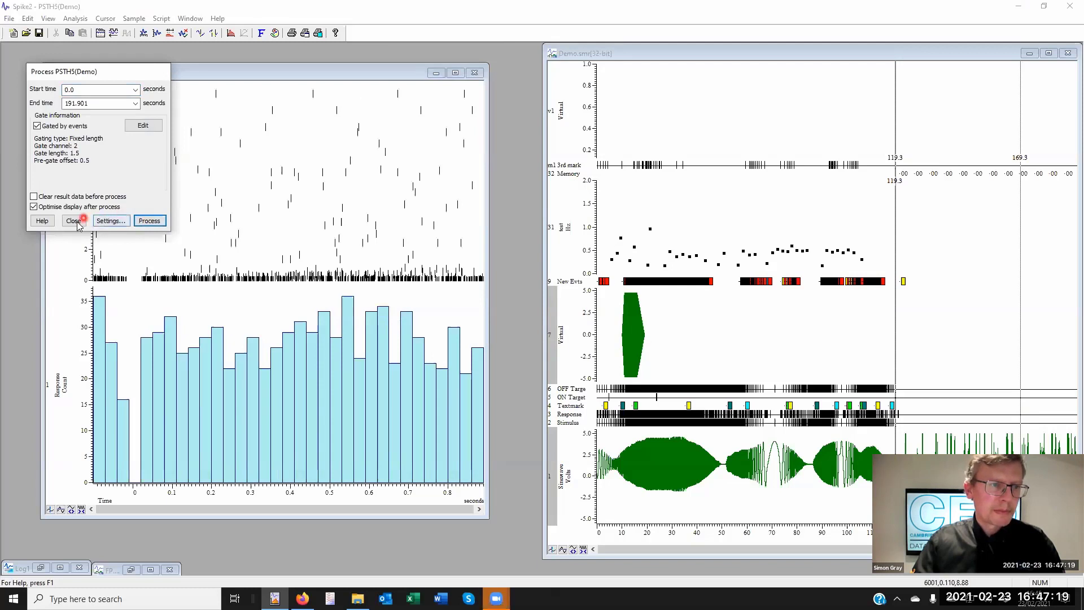
Check the 1a Response raster's draw mode and rescale its Y axis to about 0 to 0.40 to examine the lowest rows.
{"action": "left_click_drag", "start_coordinate": [88, 207], "coordinate": [88, 138]}
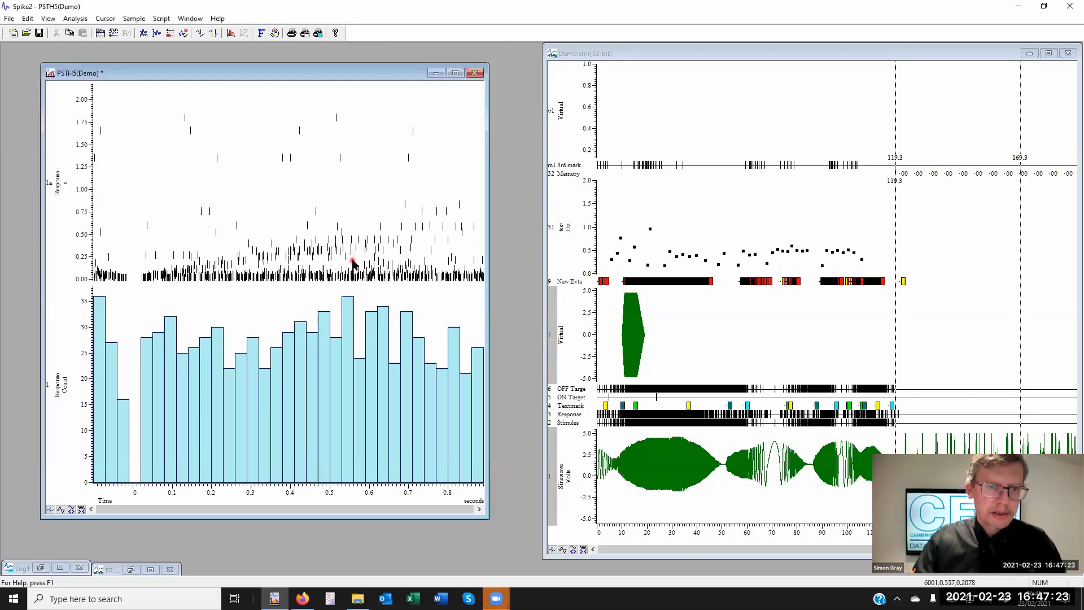
{"action": "right_click", "coordinate": [354, 261]}
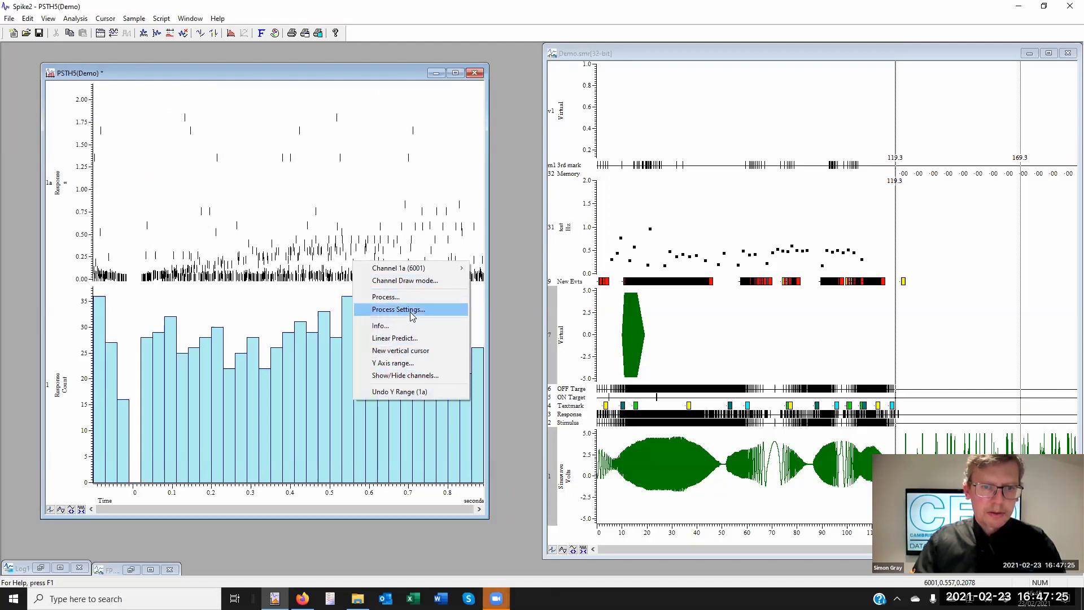
{"action": "left_click", "coordinate": [421, 281]}
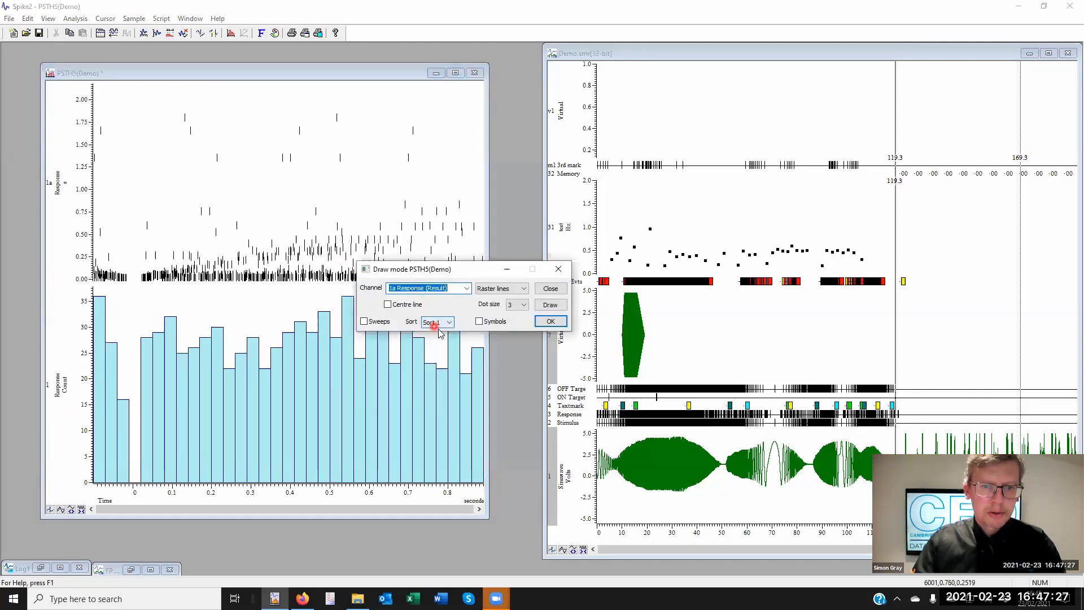
{"action": "left_click", "coordinate": [550, 321]}
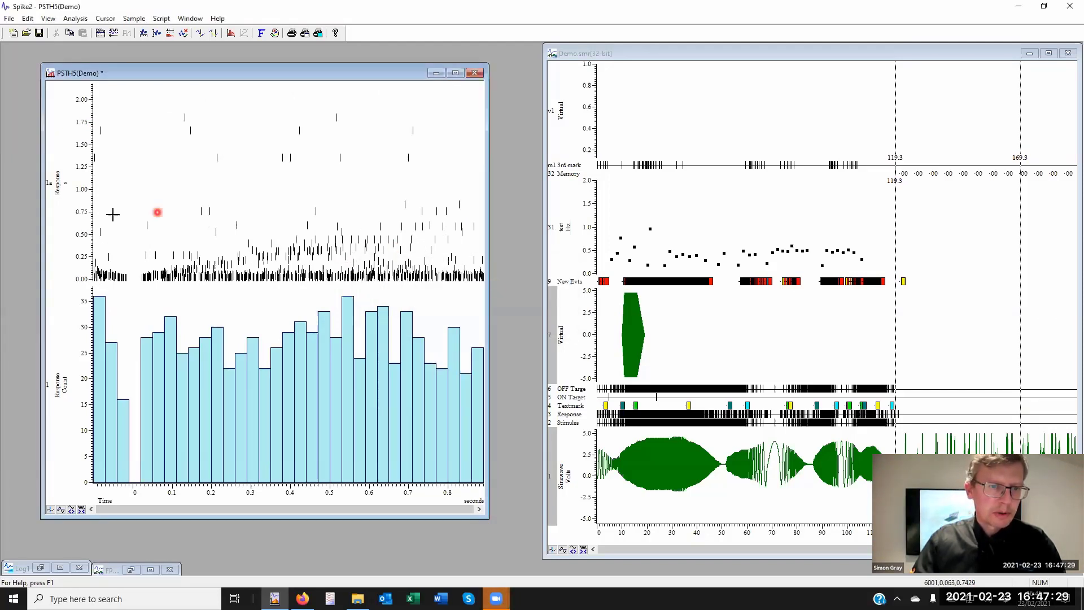
{"action": "left_click_drag", "start_coordinate": [84, 214], "coordinate": [82, 136]}
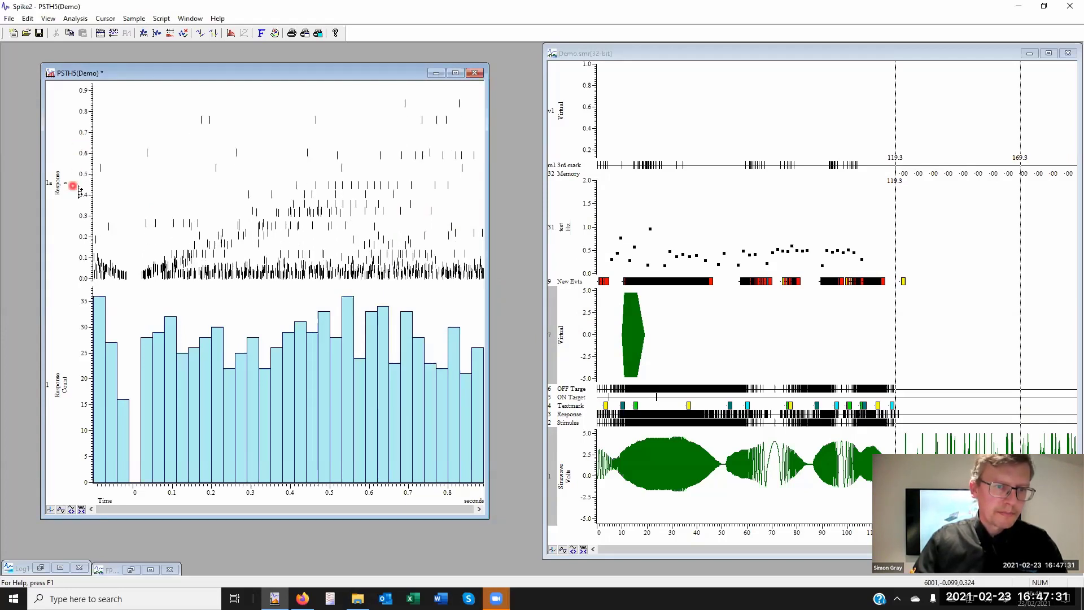
{"action": "left_click_drag", "start_coordinate": [75, 189], "coordinate": [75, 153]}
{"action": "left_click_drag", "start_coordinate": [76, 199], "coordinate": [85, 142]}
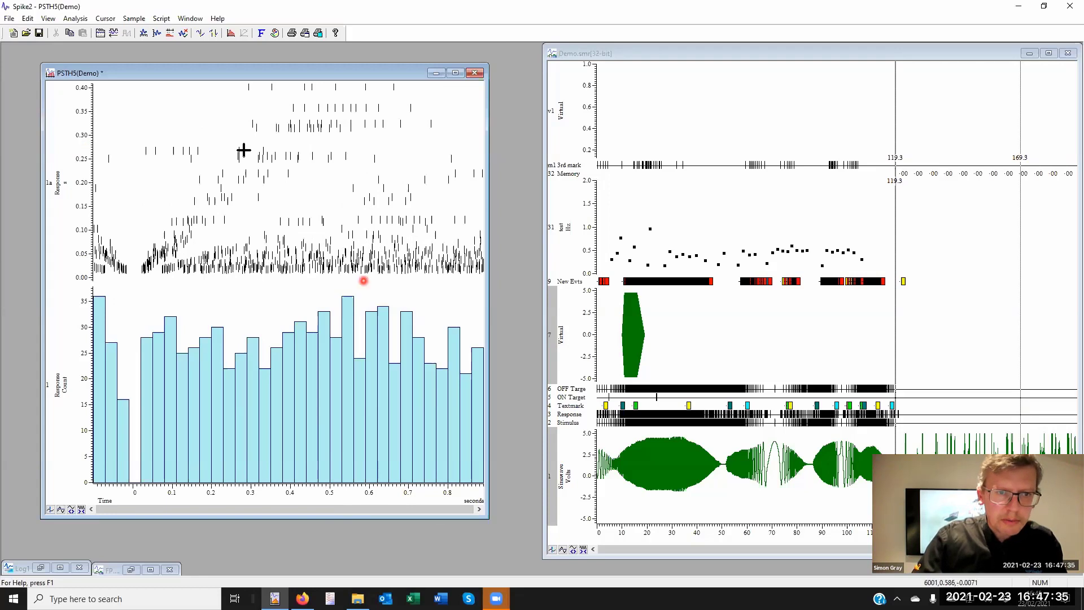
Set the stimulus histogram's width to 0.6 s and accept clearing its data.
{"action": "right_click", "coordinate": [279, 178]}
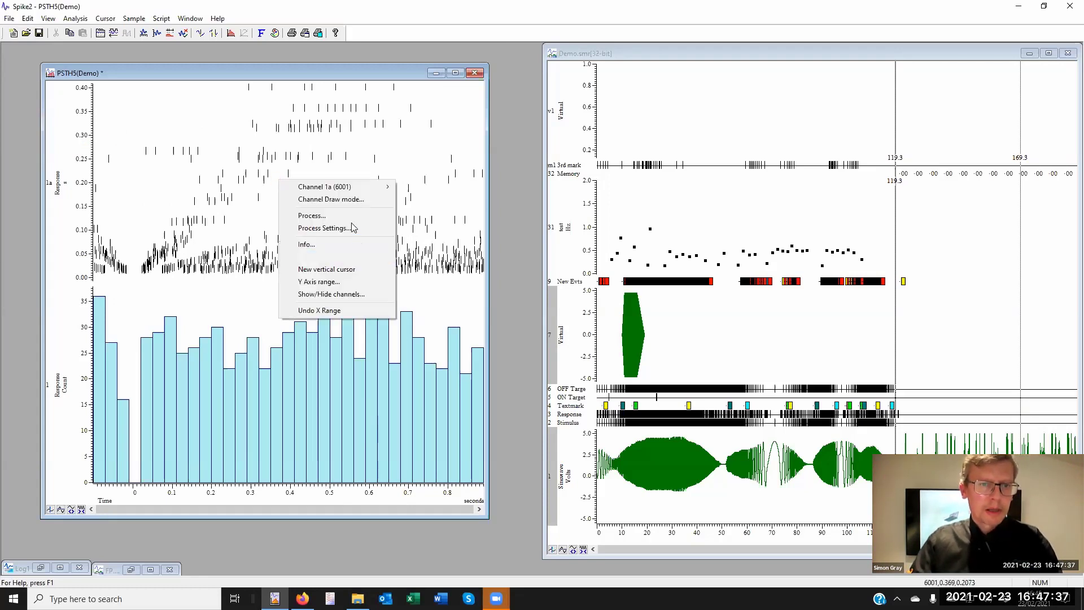
{"action": "left_click", "coordinate": [322, 229]}
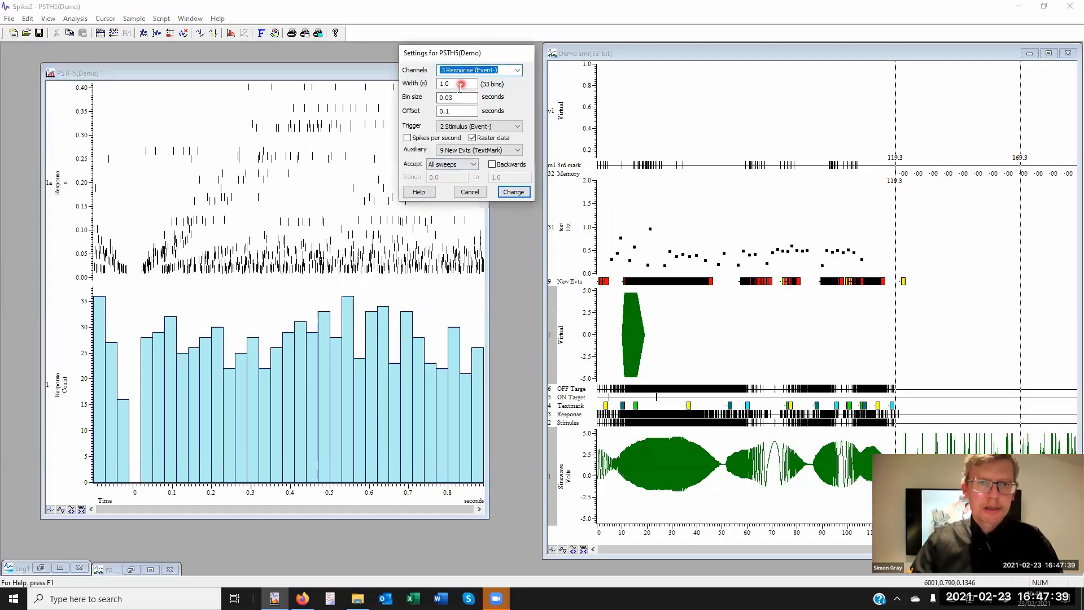
{"action": "double_click", "coordinate": [467, 84]}
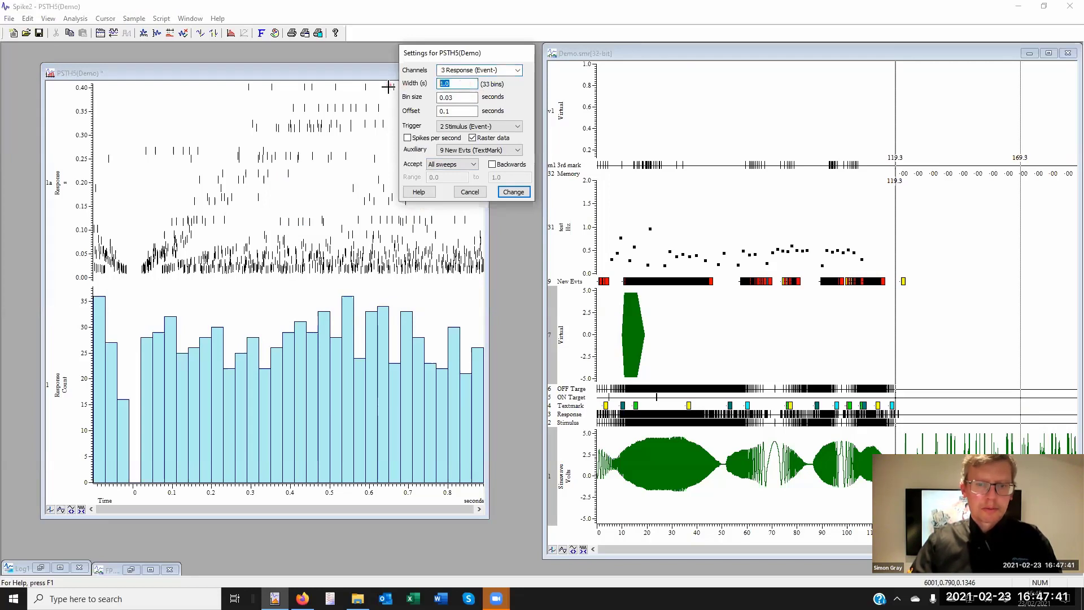
{"action": "left_click", "coordinate": [405, 97]}
{"action": "type", "text": "0.6"}
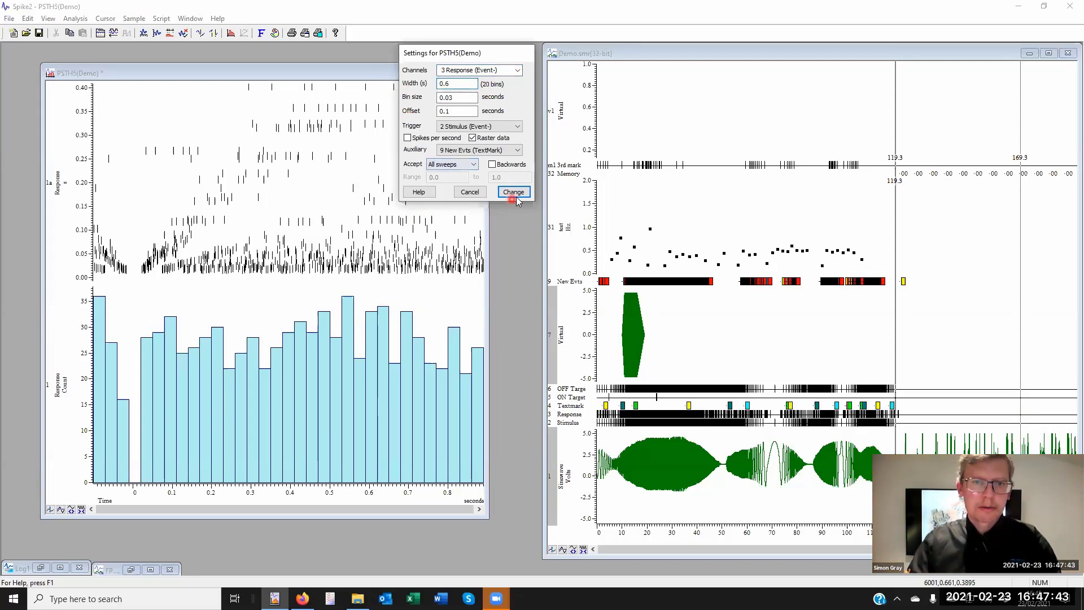
{"action": "left_click", "coordinate": [514, 192]}
{"action": "left_click", "coordinate": [559, 323]}
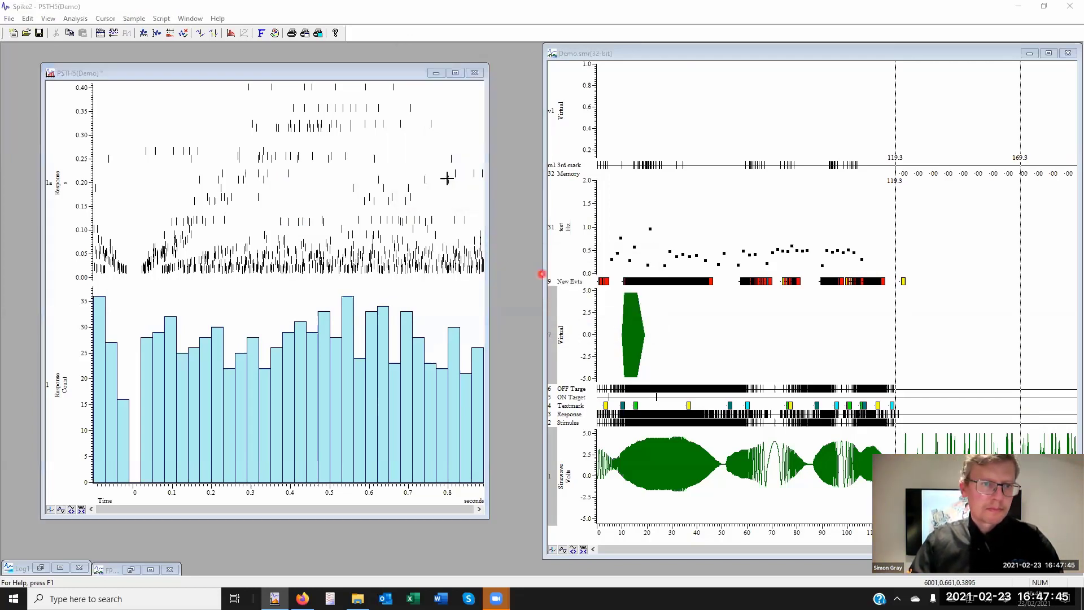
{"action": "left_click", "coordinate": [385, 212]}
Turn off event gating for the stimulus histogram and process its data.
{"action": "left_click", "coordinate": [150, 221]}
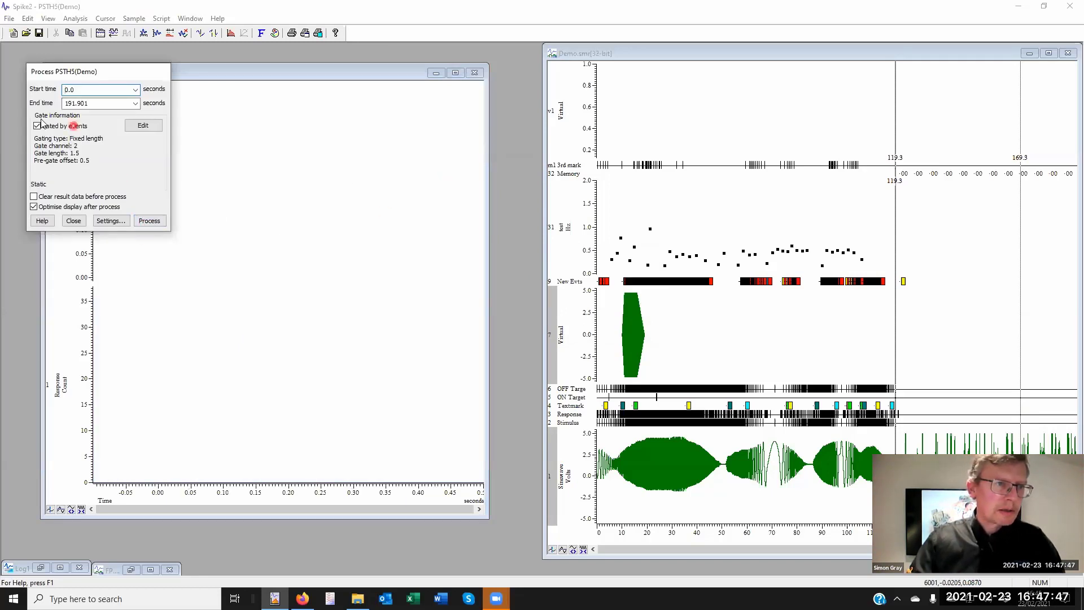
{"action": "left_click", "coordinate": [45, 128]}
{"action": "left_click", "coordinate": [162, 223]}
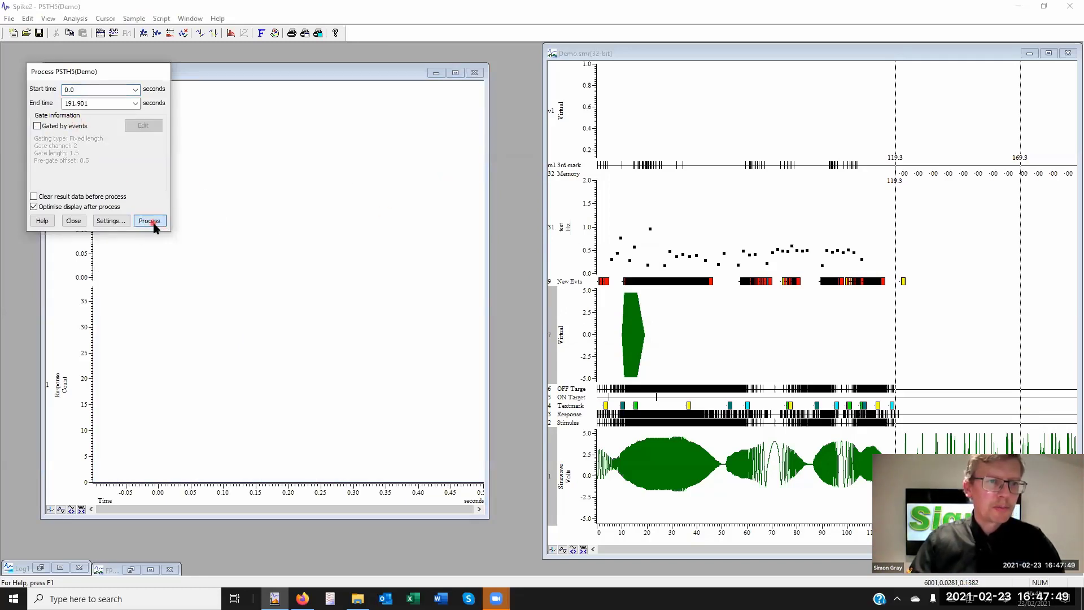
{"action": "left_click", "coordinate": [73, 221]}
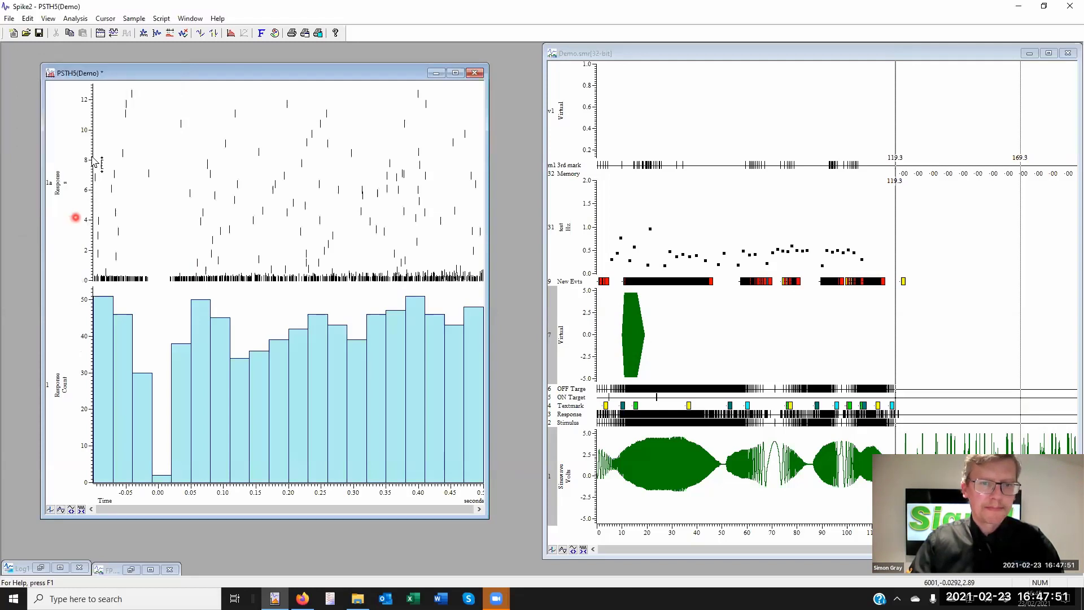
Rescale the 1a Response raster's Y axis to about 0 to 0.6 to examine the lowest rows.
{"action": "left_click_drag", "start_coordinate": [88, 176], "coordinate": [89, 127]}
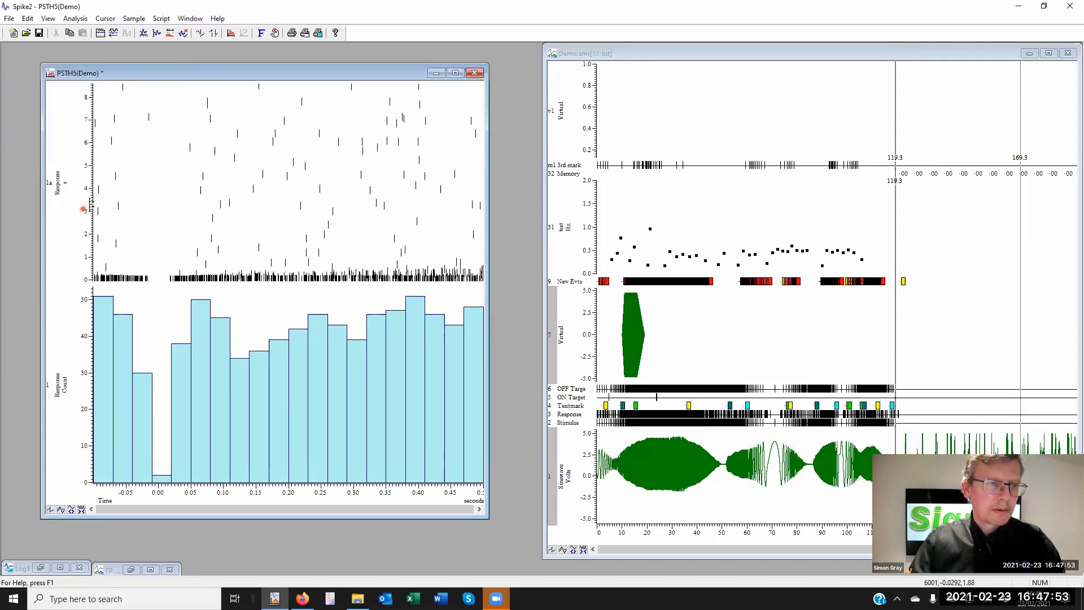
{"action": "left_click_drag", "start_coordinate": [83, 209], "coordinate": [94, 92]}
{"action": "left_click_drag", "start_coordinate": [85, 203], "coordinate": [89, 129]}
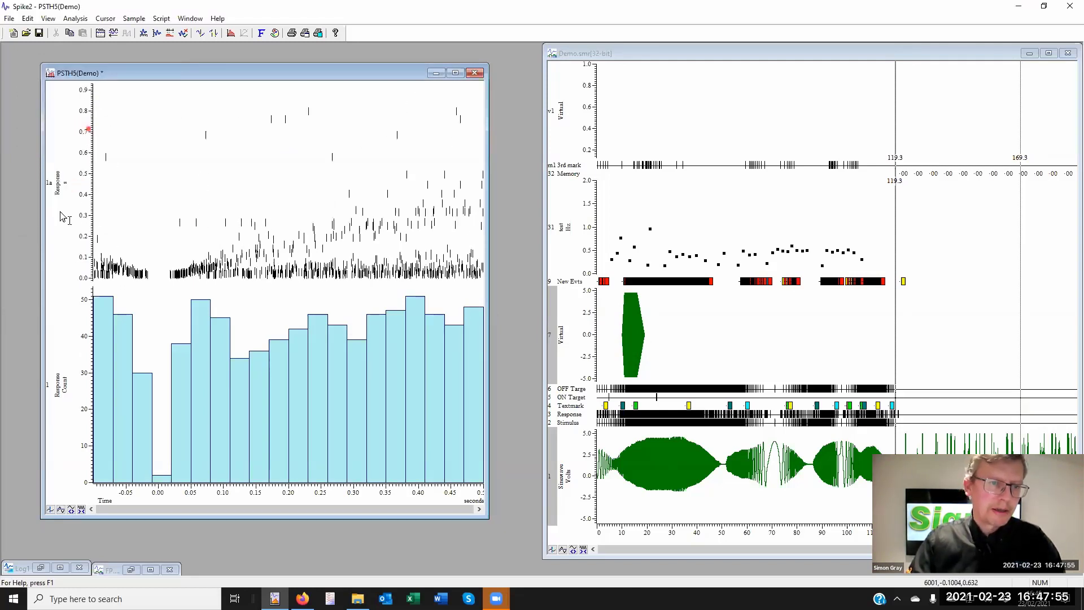
{"action": "left_click_drag", "start_coordinate": [80, 192], "coordinate": [104, 144]}
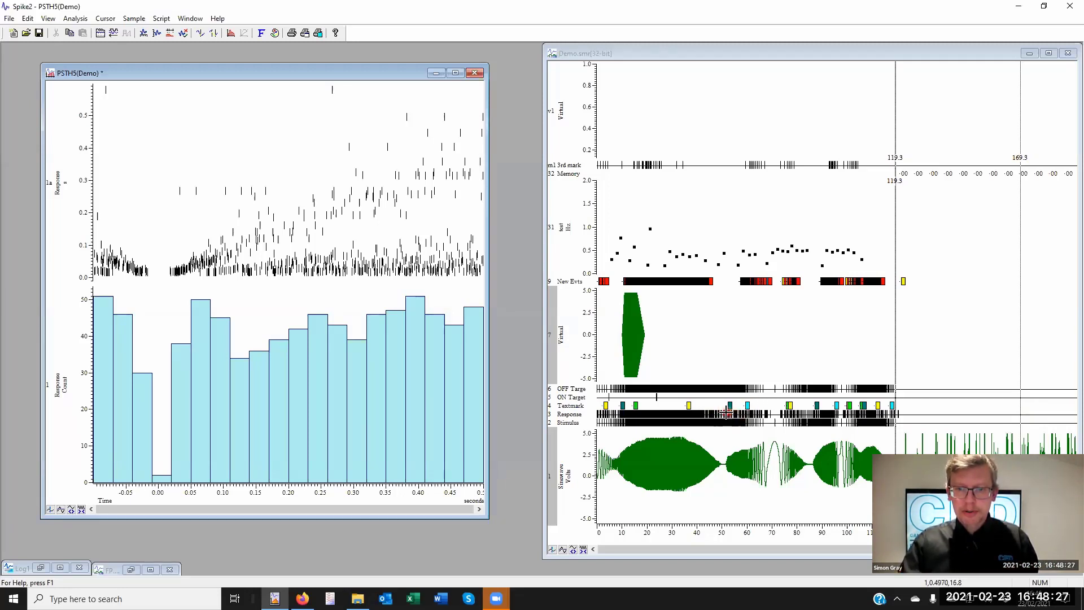
Zoom Demo.smr in on the stimuli and responses from about 59 s, and close the stimulus histogram without saving it.
{"action": "left_click_drag", "start_coordinate": [748, 181], "coordinate": [767, 182]}
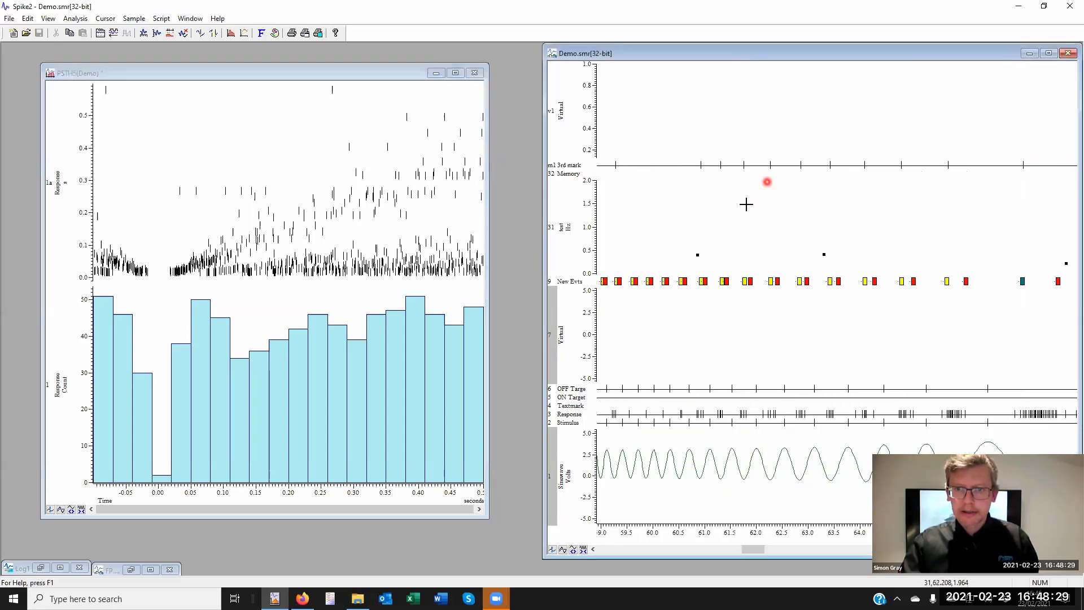
{"action": "left_click", "coordinate": [709, 426]}
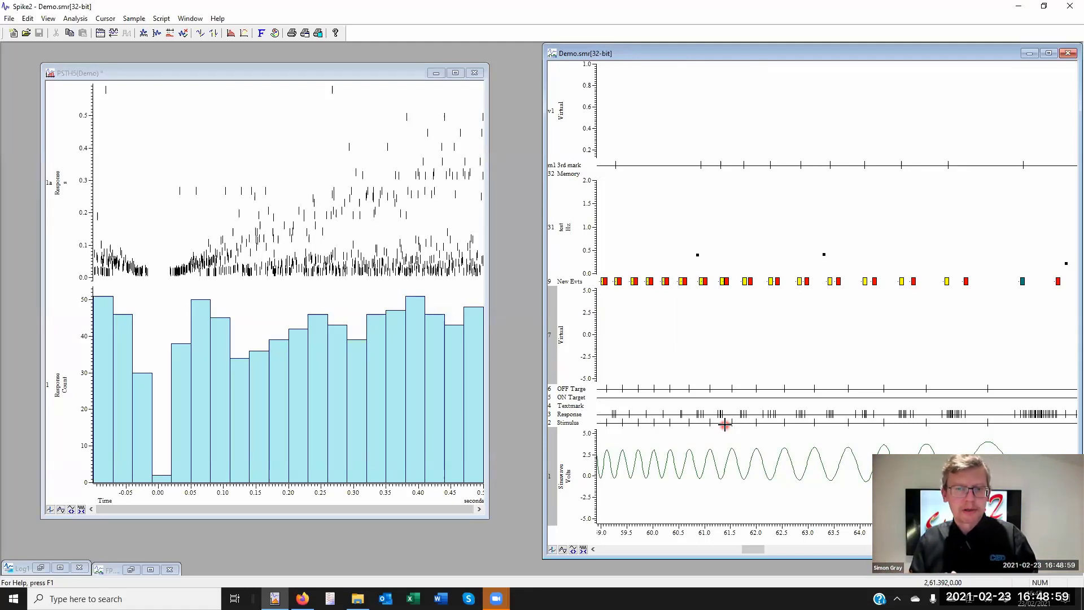
{"action": "left_click", "coordinate": [474, 73]}
{"action": "left_click", "coordinate": [549, 326]}
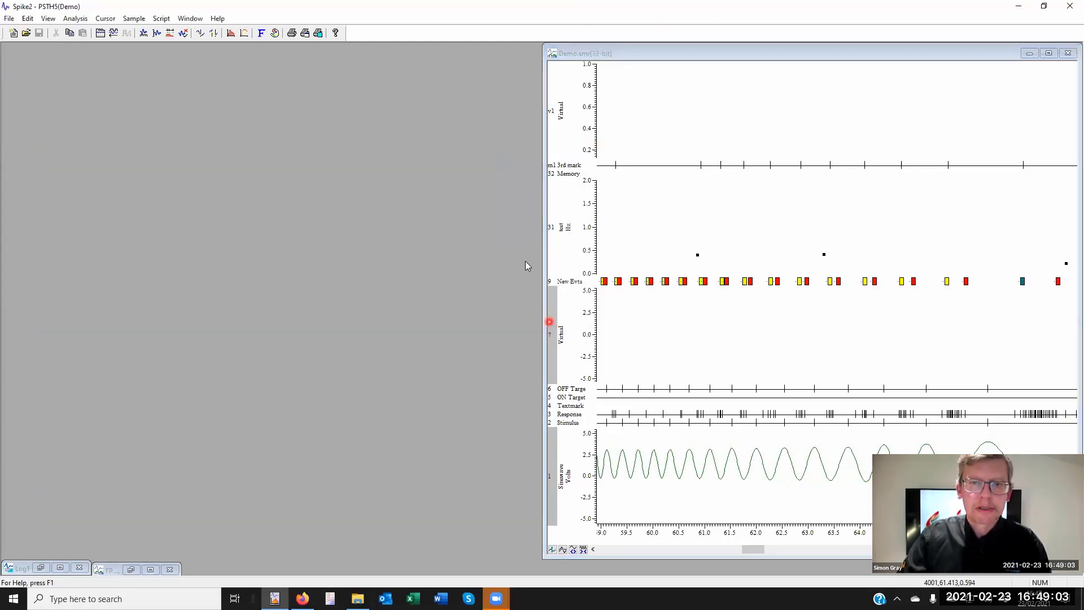
Create and process an event correlation of 3 Response triggered by 2 Stimulus, 1.0 s wide, 0.5 s offset, with raster data and auxiliary m1 3rd mark.
{"action": "left_click", "coordinate": [87, 19]}
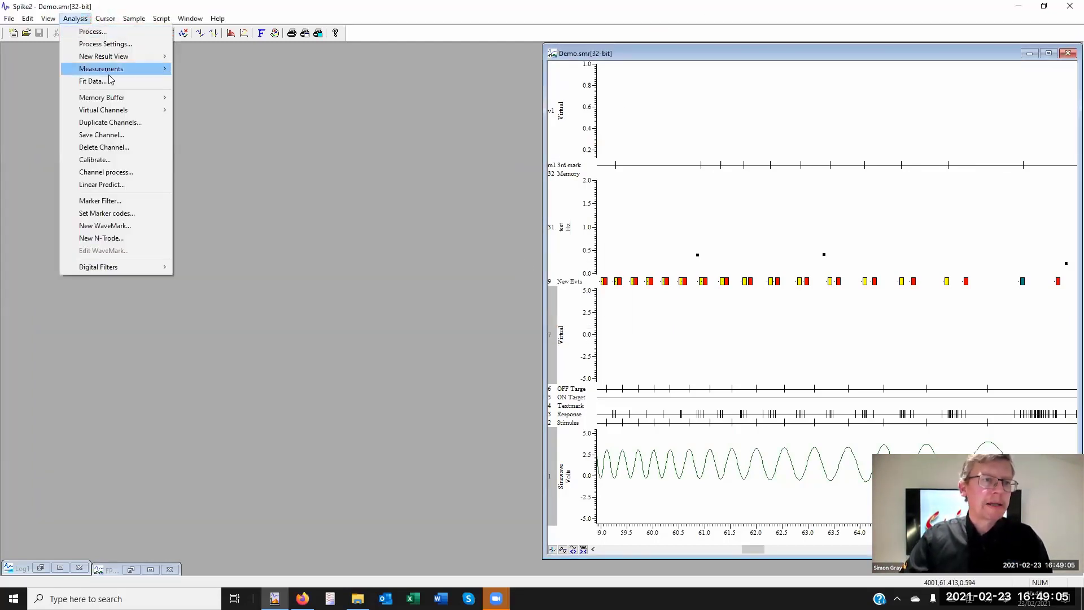
{"action": "mouse_move", "coordinate": [131, 60]}
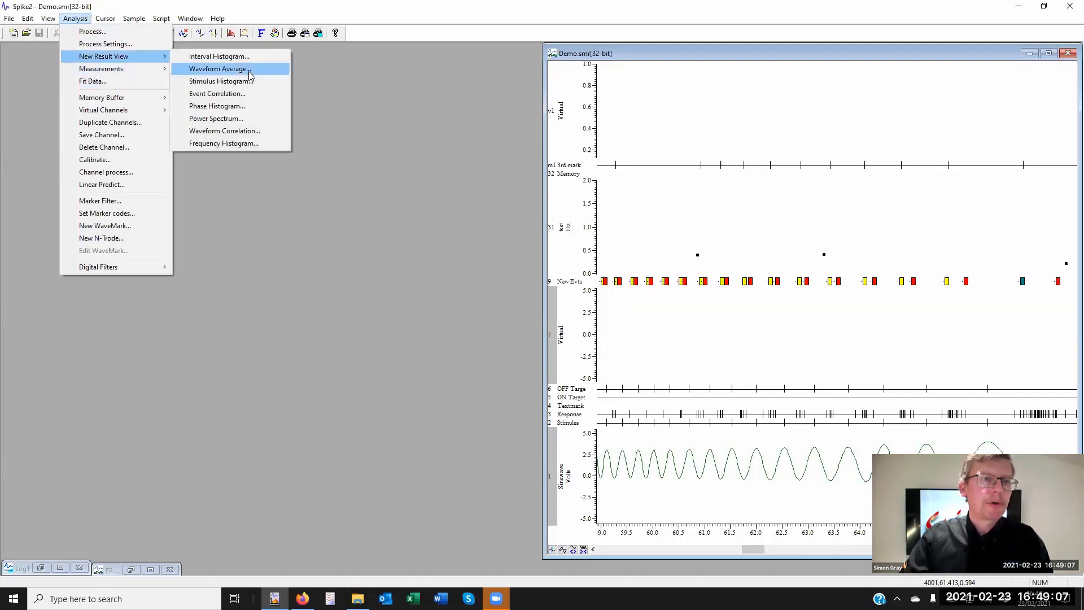
{"action": "left_click", "coordinate": [245, 95]}
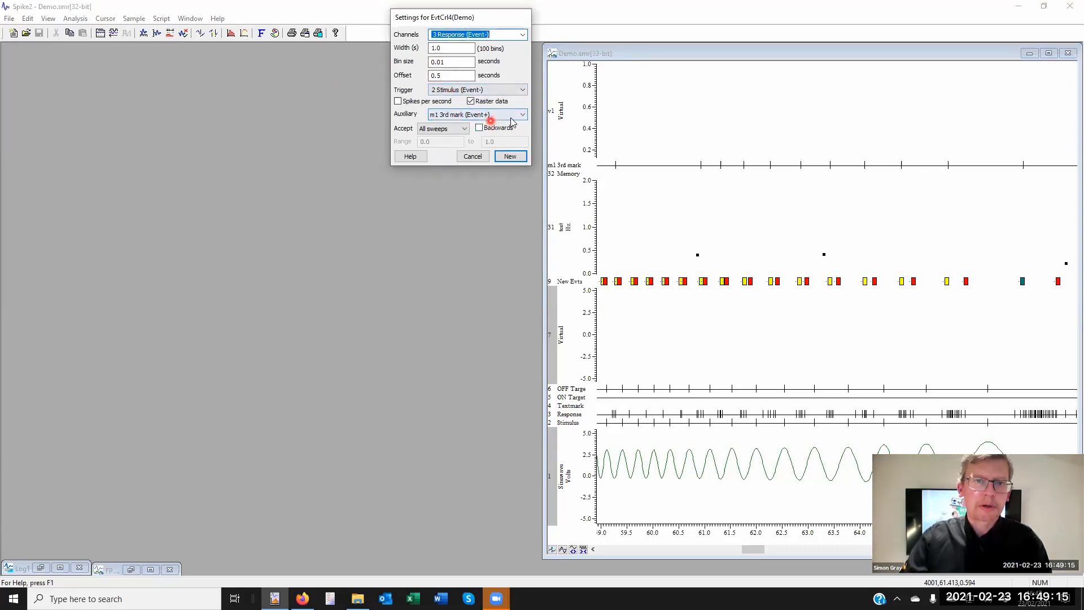
{"action": "left_click", "coordinate": [511, 156]}
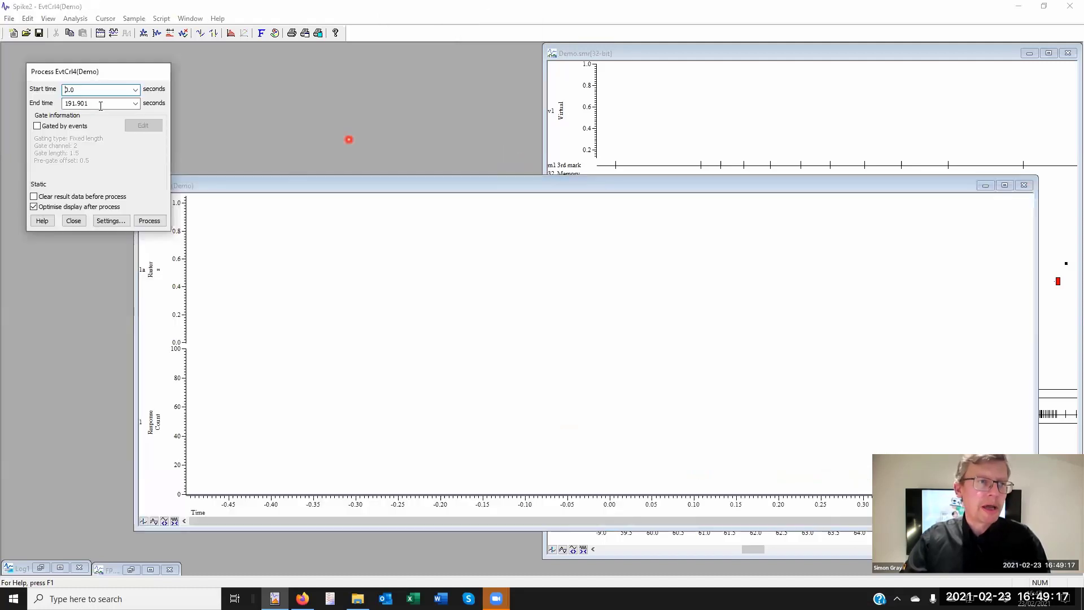
{"action": "left_click", "coordinate": [158, 222]}
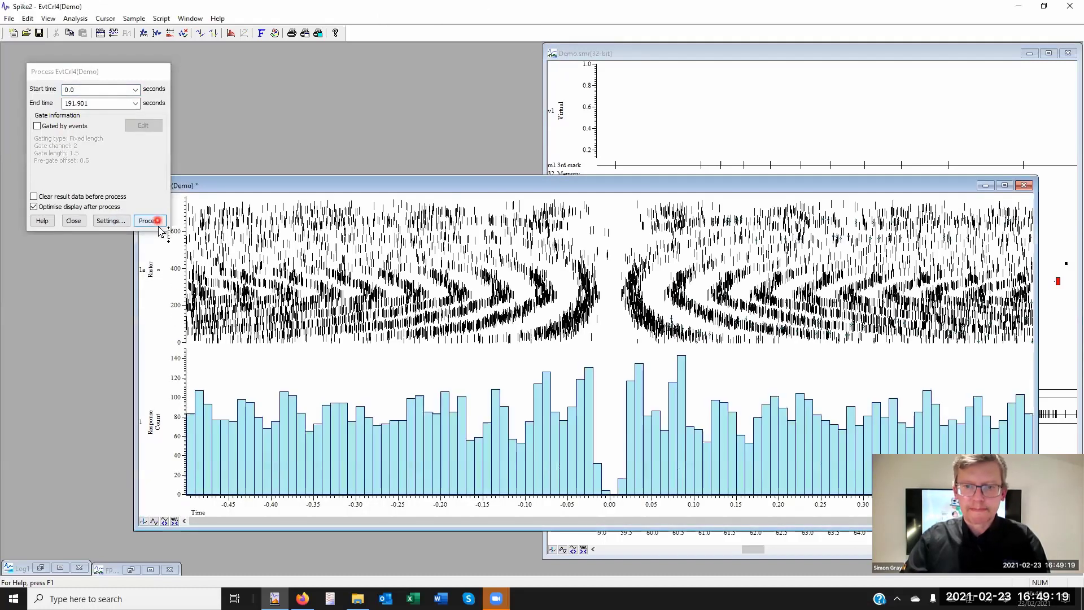
{"action": "left_click", "coordinate": [75, 222]}
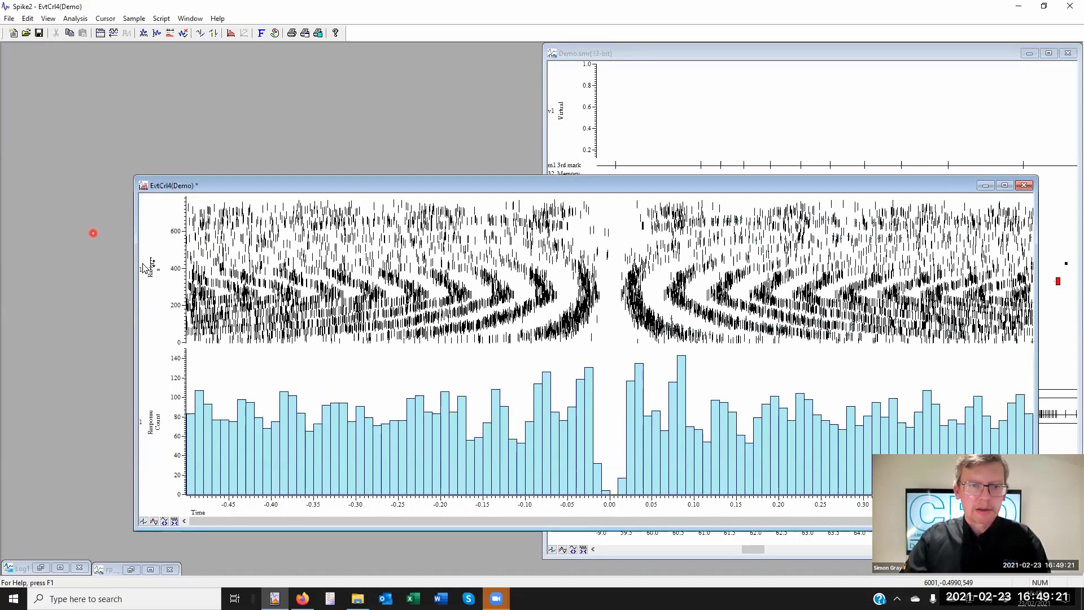
Draw the event correlation's 1a raster as raster lines with symbols, ordered by Sort 1.
{"action": "right_click", "coordinate": [387, 274]}
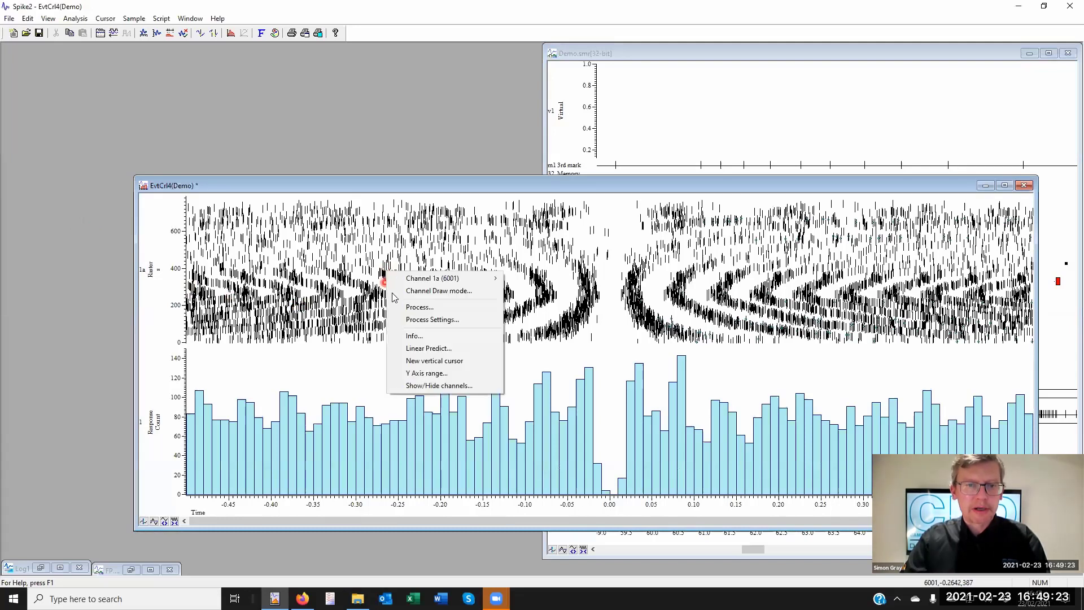
{"action": "left_click", "coordinate": [439, 290]}
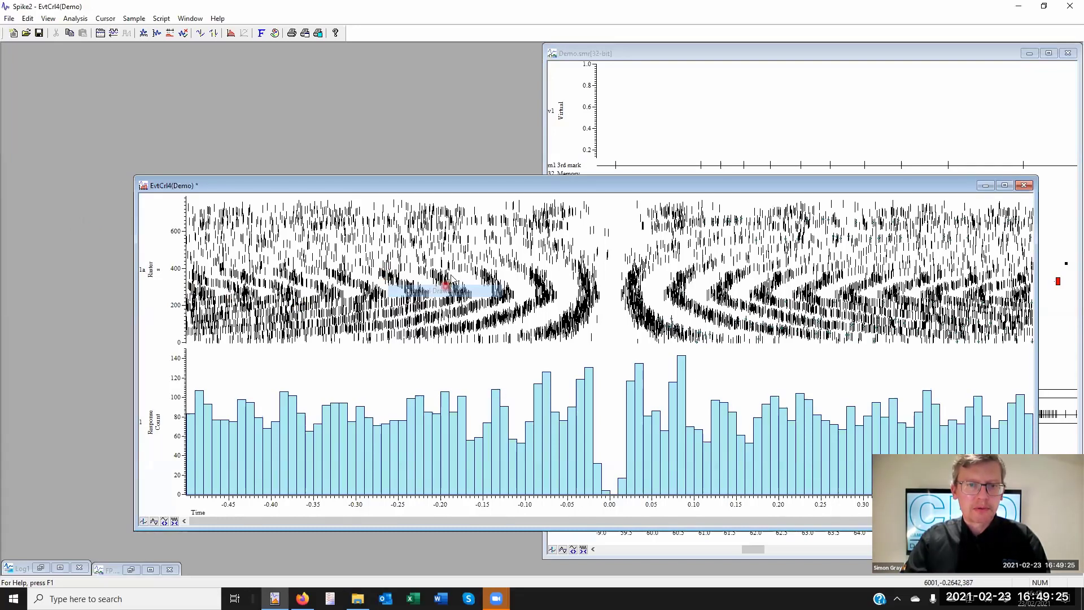
{"action": "left_click", "coordinate": [550, 299]}
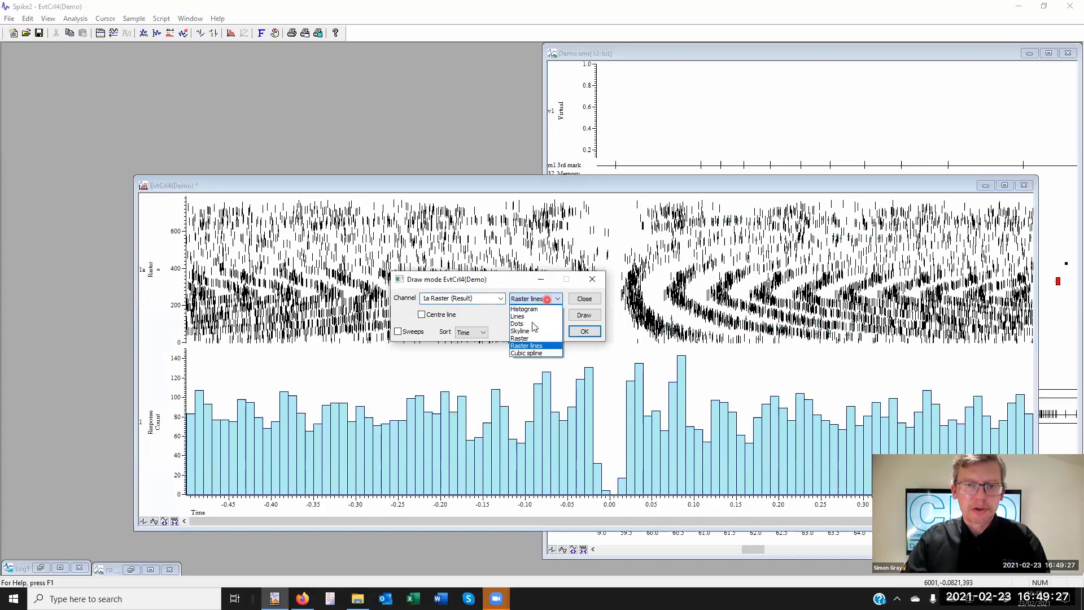
{"action": "left_click", "coordinate": [527, 345]}
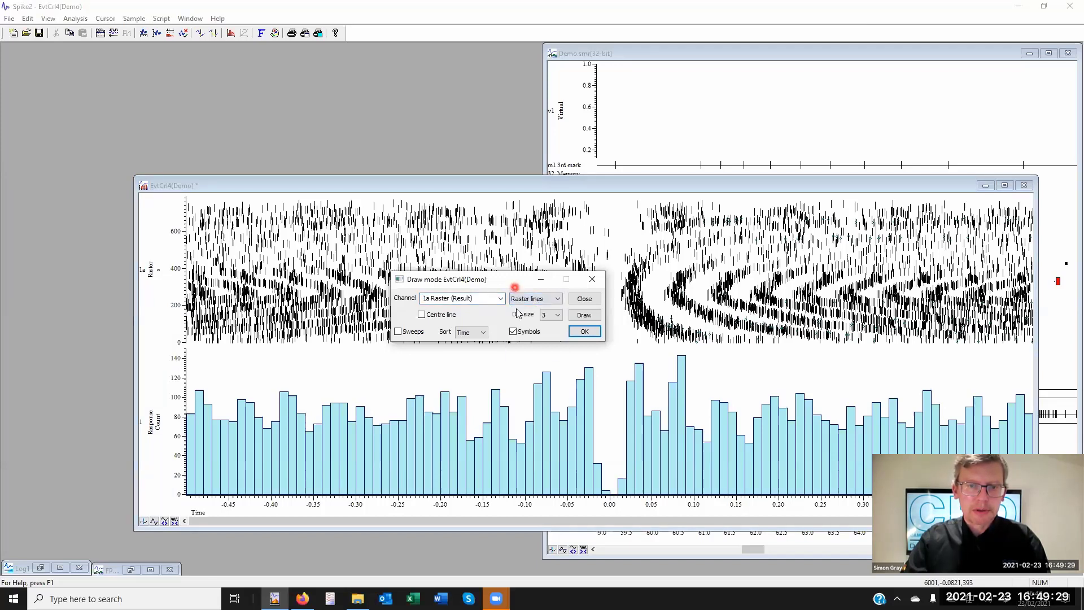
{"action": "left_click", "coordinate": [533, 332]}
{"action": "left_click", "coordinate": [473, 332]}
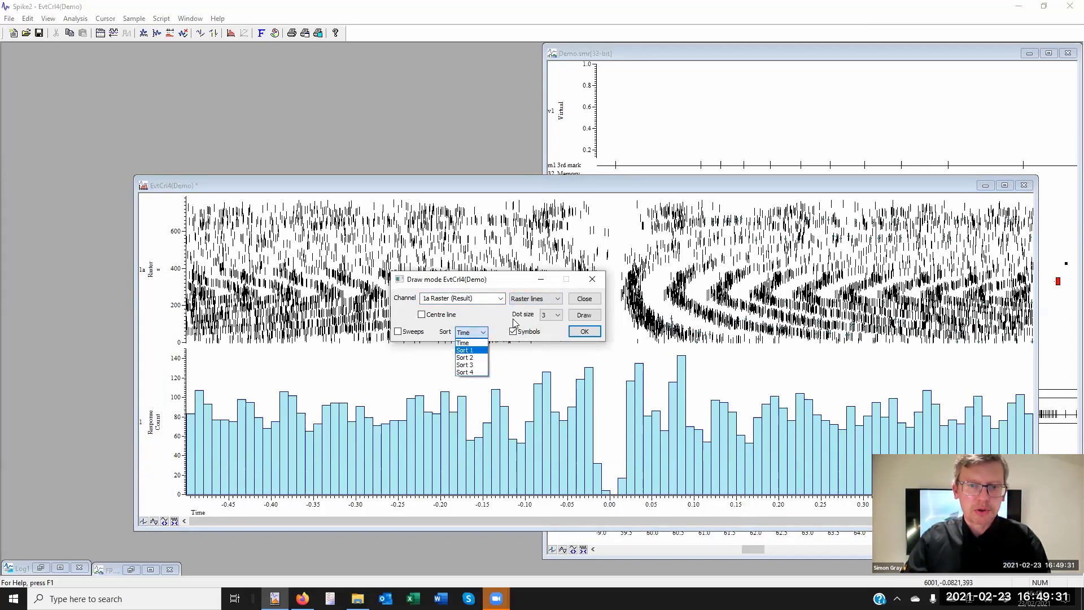
{"action": "left_click", "coordinate": [469, 348]}
{"action": "left_click", "coordinate": [587, 314]}
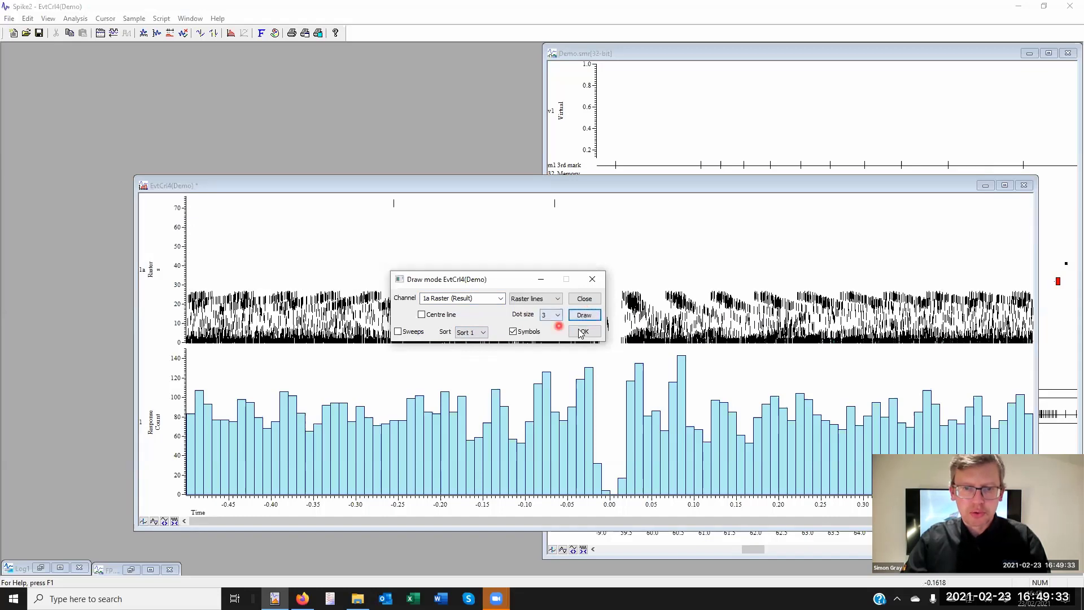
{"action": "left_click", "coordinate": [588, 332]}
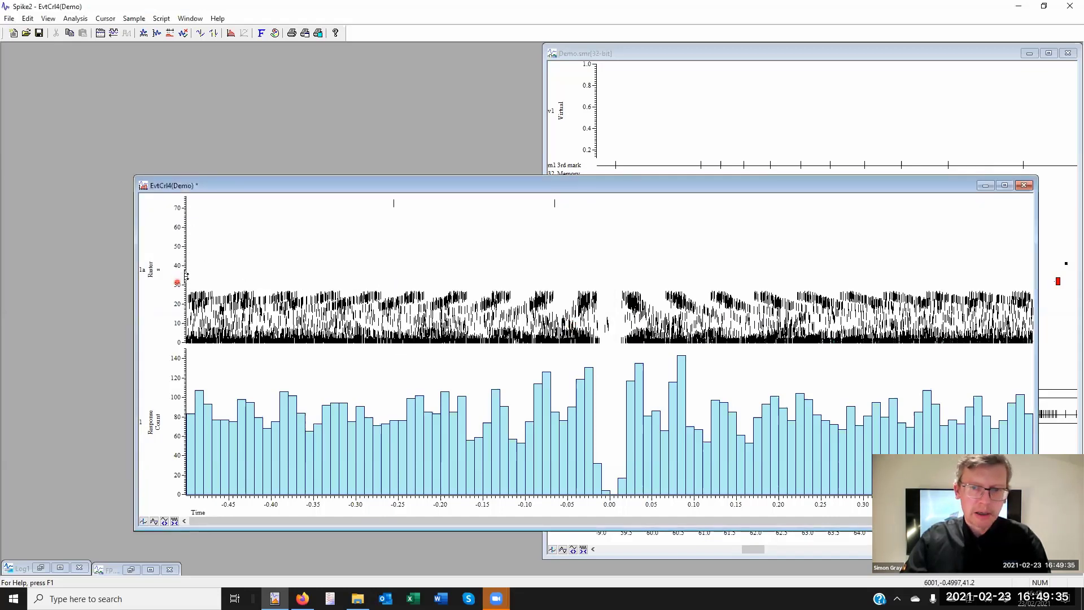
Rescale the event correlation raster's Y axis to about 0 to 0.38 to examine the lowest sorted sweeps.
{"action": "left_click_drag", "start_coordinate": [178, 281], "coordinate": [176, 230]}
{"action": "left_click_drag", "start_coordinate": [177, 282], "coordinate": [177, 244]}
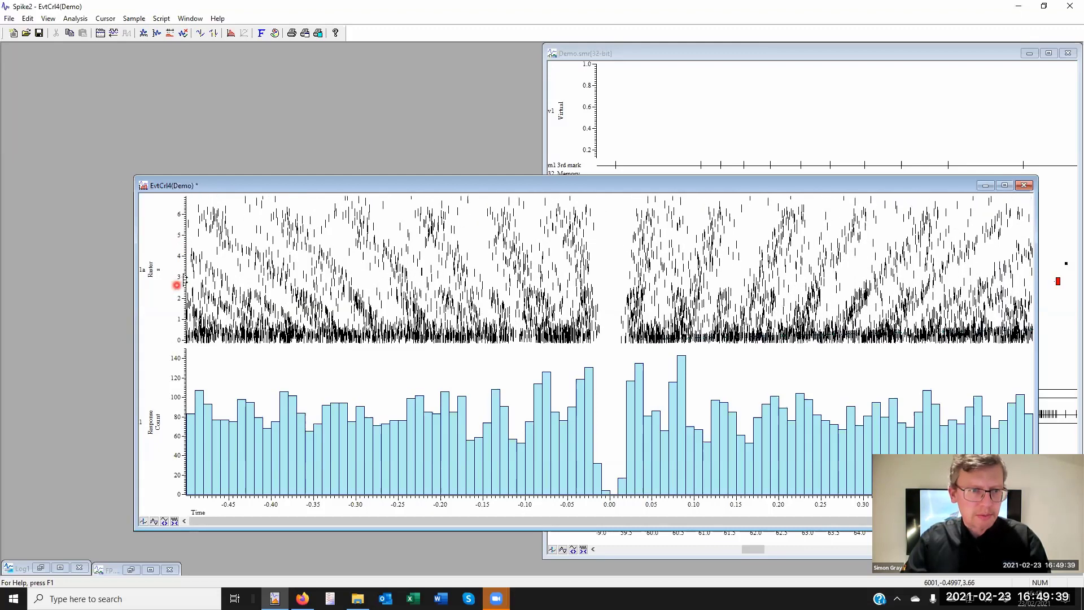
{"action": "left_click_drag", "start_coordinate": [176, 282], "coordinate": [179, 233]}
{"action": "left_click_drag", "start_coordinate": [179, 283], "coordinate": [179, 229]}
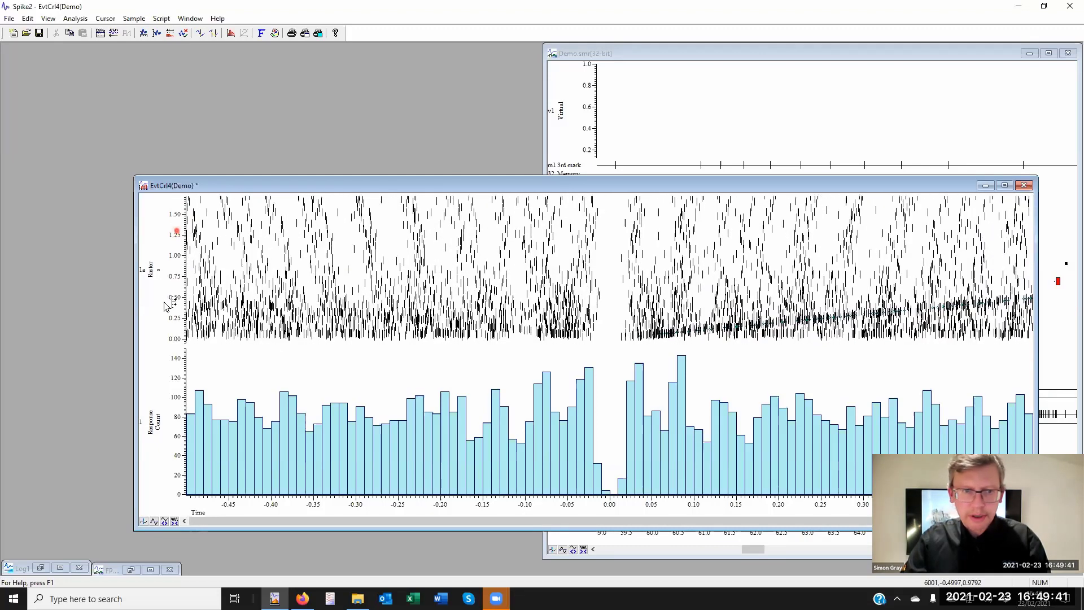
{"action": "left_click_drag", "start_coordinate": [178, 286], "coordinate": [173, 249]}
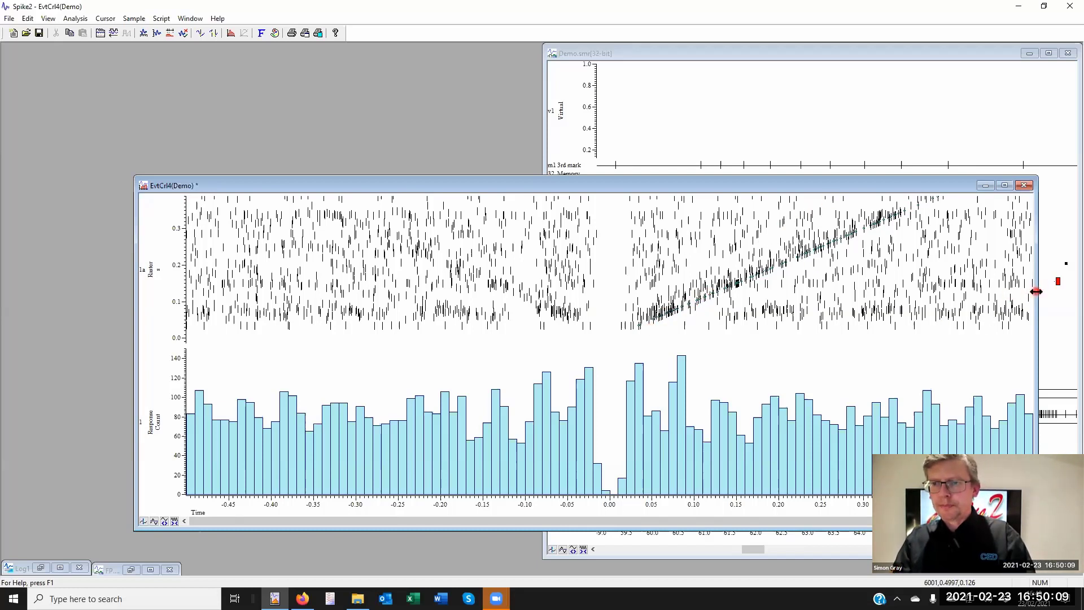
Narrow the event correlation window so it sits beside Demo.smr, and cancel closing the correlation result.
{"action": "left_click_drag", "start_coordinate": [1036, 292], "coordinate": [506, 315]}
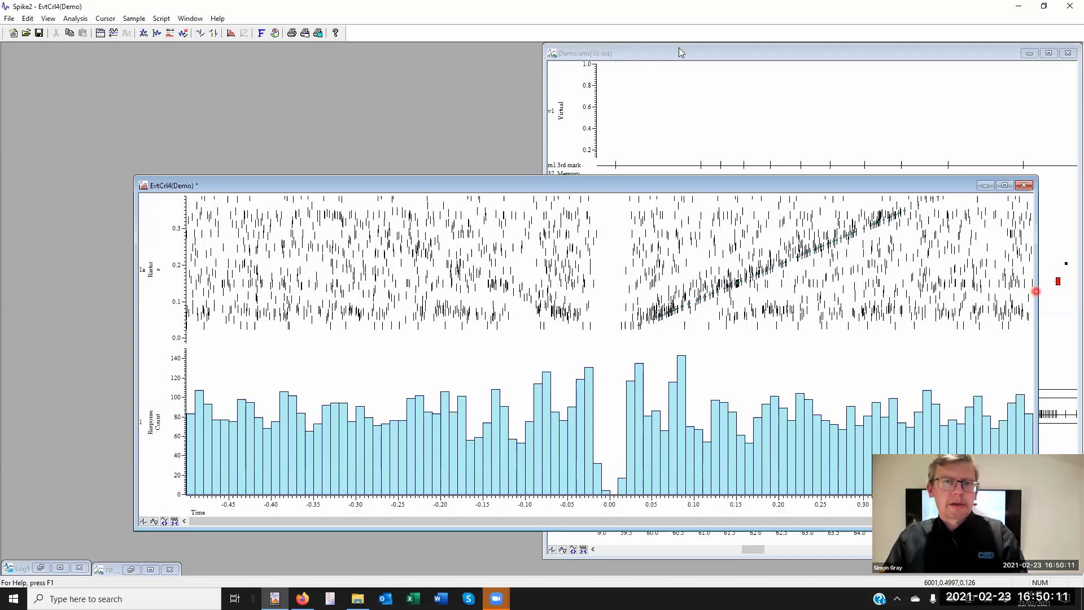
{"action": "left_click", "coordinate": [683, 48]}
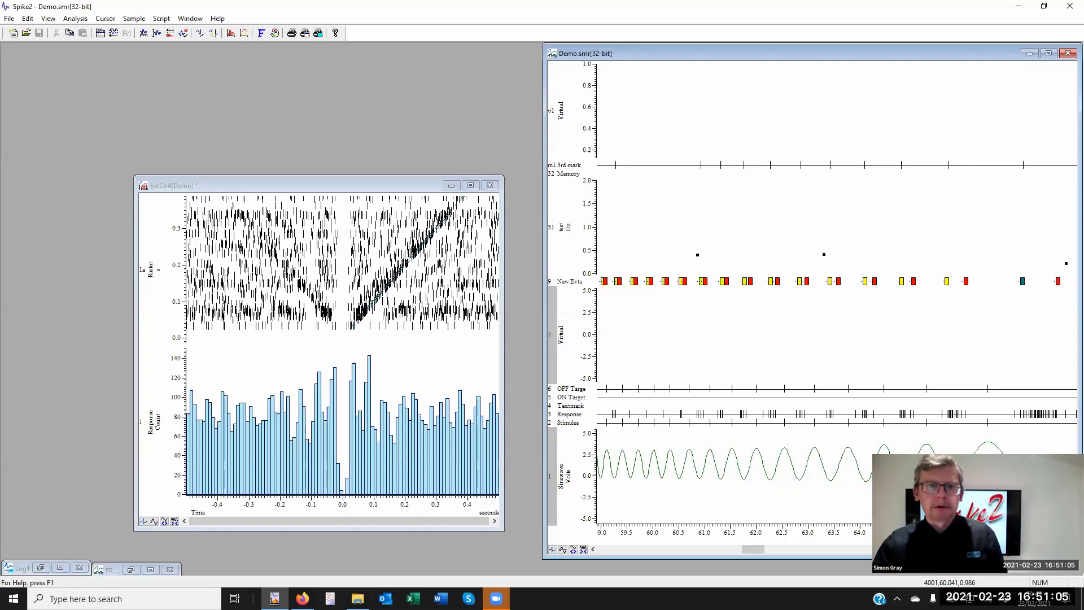
{"action": "left_click", "coordinate": [489, 187]}
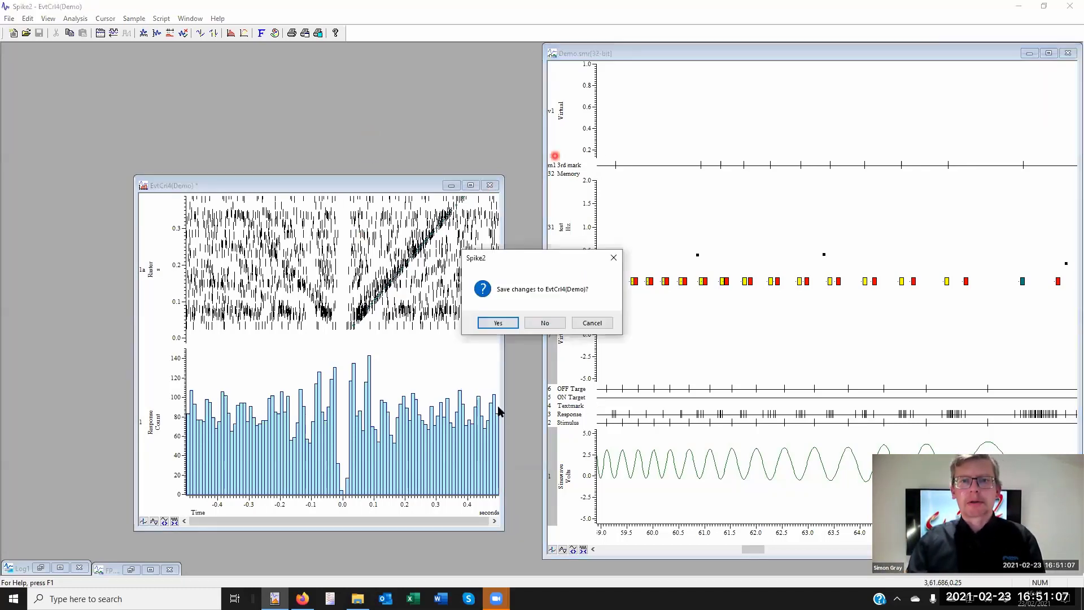
{"action": "left_click", "coordinate": [597, 326]}
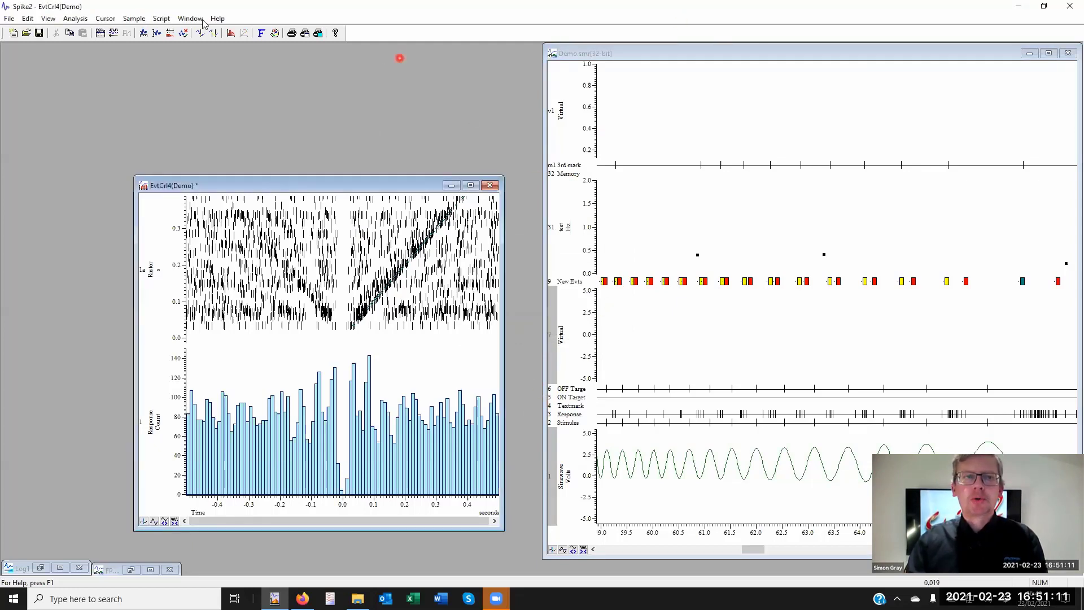
Review the file types offered for exporting Demo.smr, including spreadsheet text and MATLAB data, and cancel the export.
{"action": "left_click", "coordinate": [10, 19]}
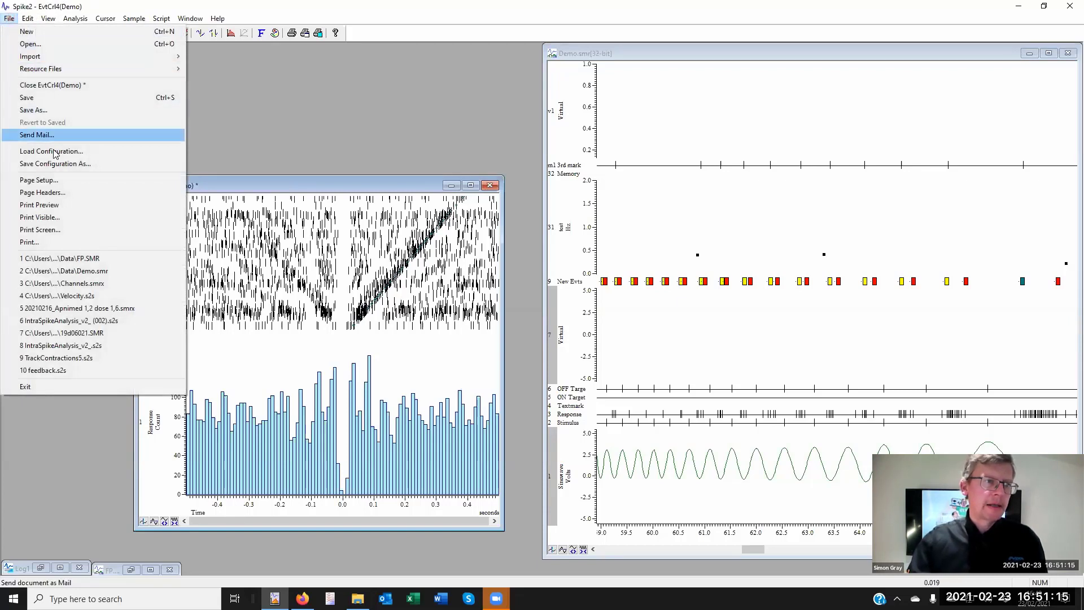
{"action": "left_click", "coordinate": [669, 67]}
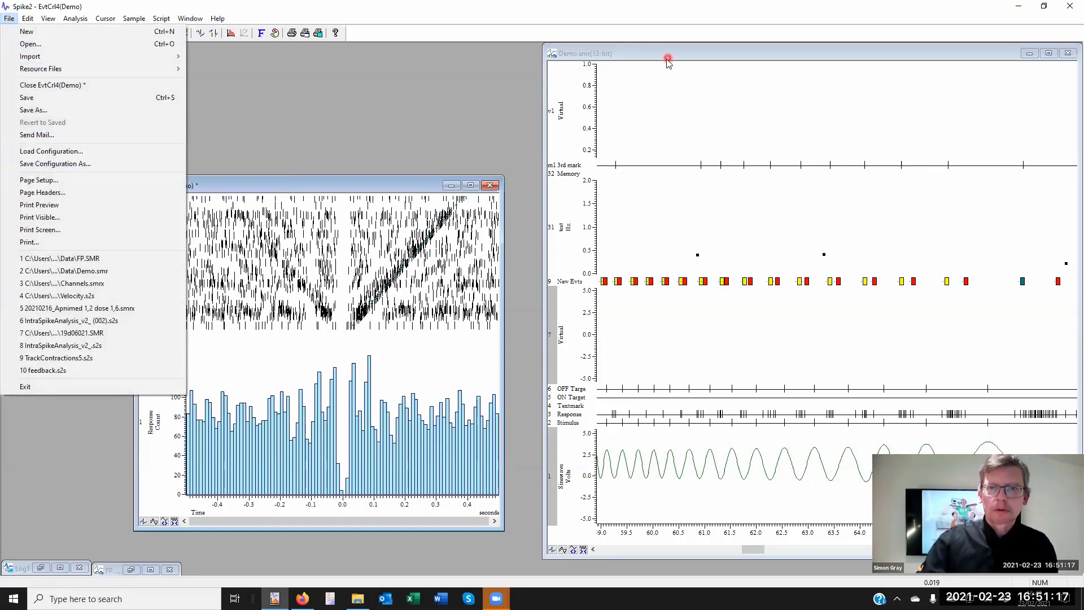
{"action": "left_click", "coordinate": [9, 18]}
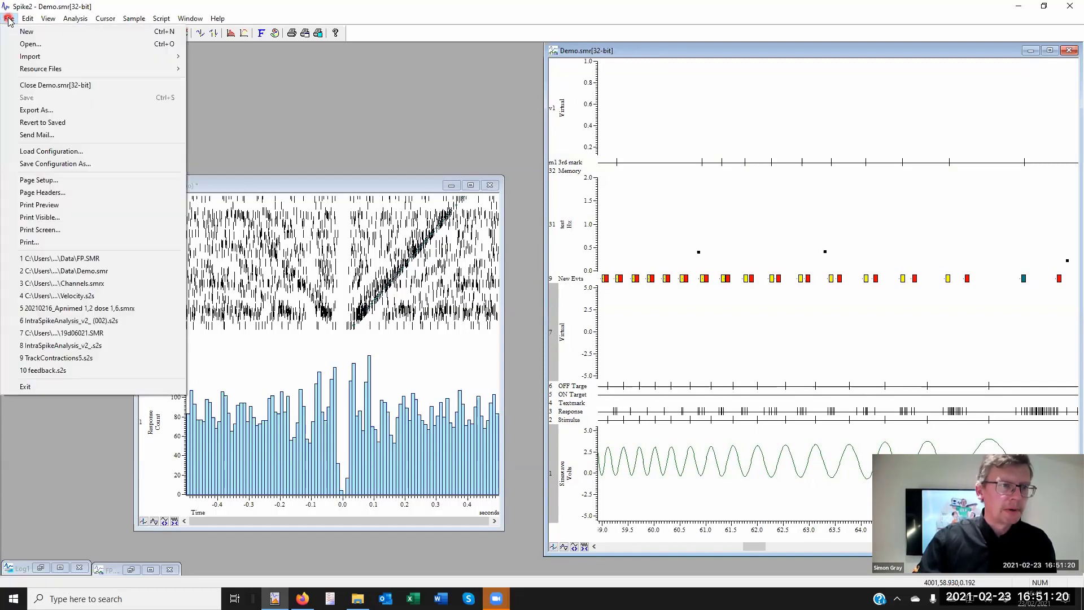
{"action": "left_click", "coordinate": [50, 108]}
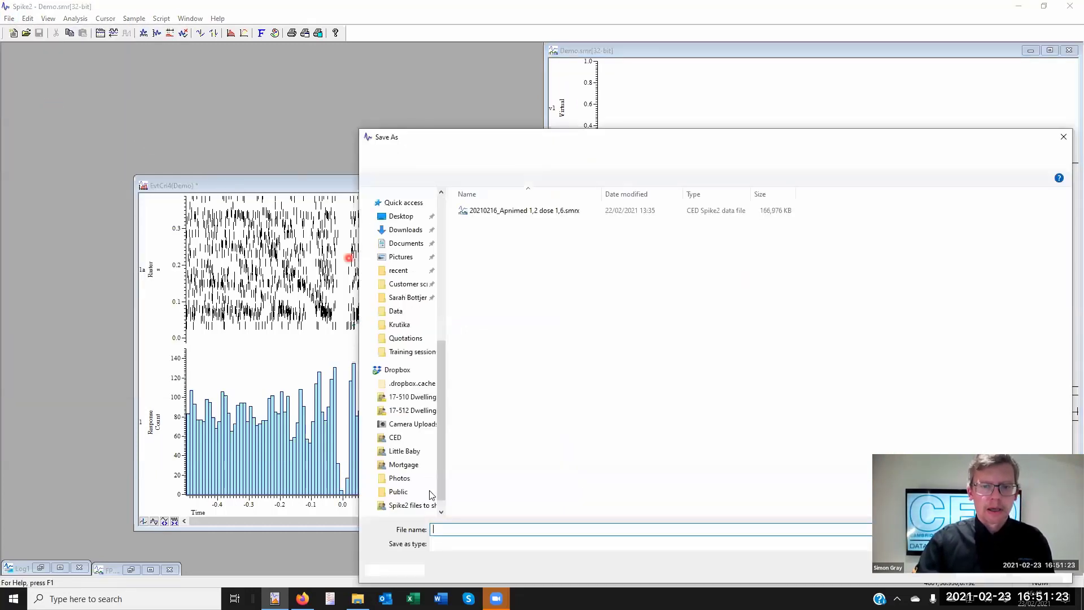
{"action": "left_click", "coordinate": [455, 544]}
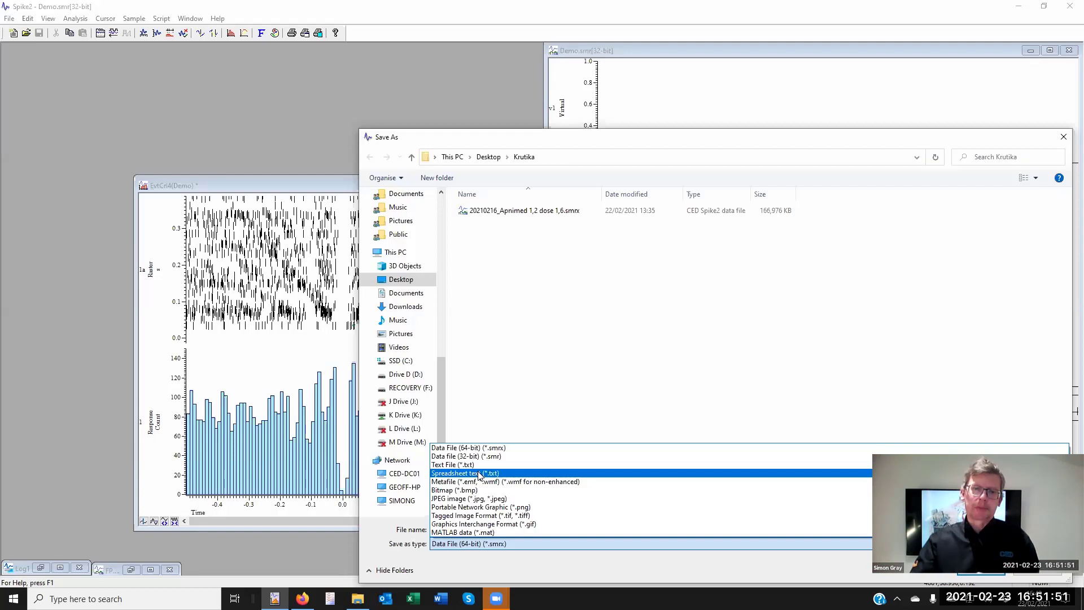
{"action": "left_click", "coordinate": [625, 142]}
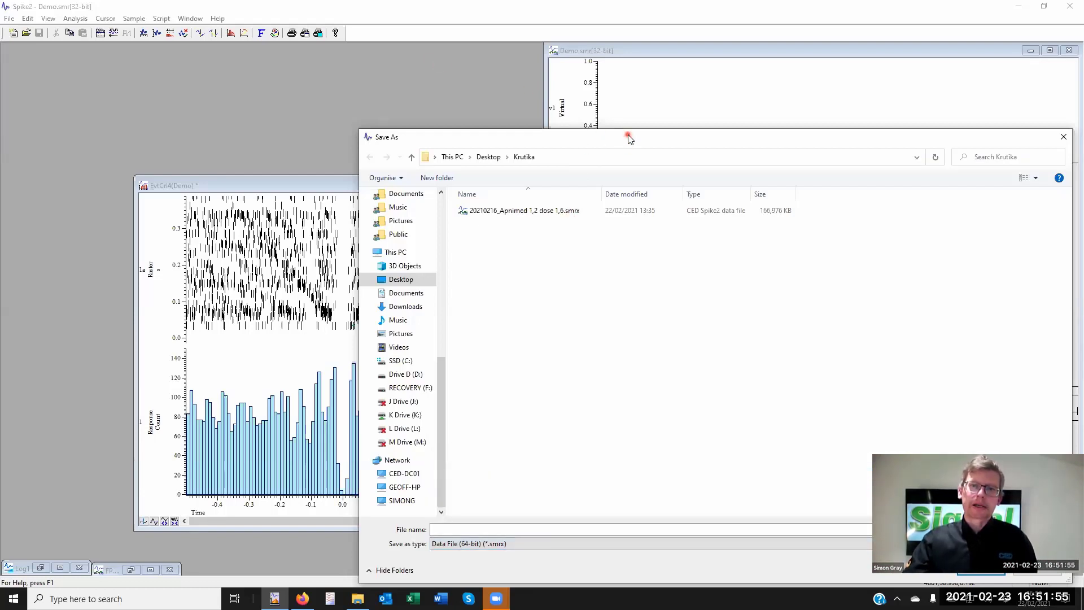
{"action": "left_click_drag", "start_coordinate": [629, 138], "coordinate": [447, 31]}
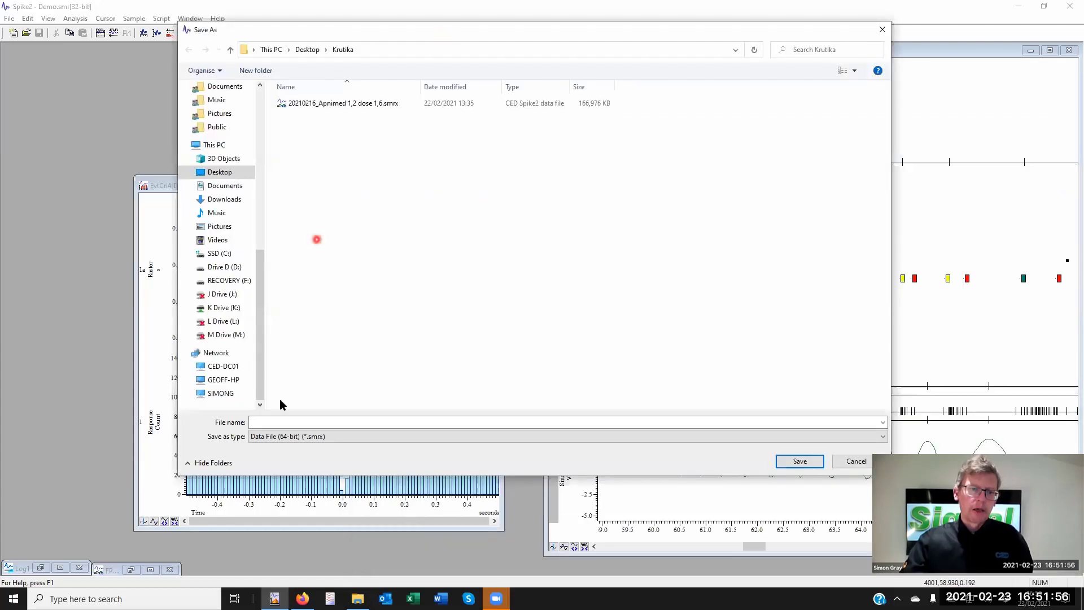
{"action": "left_click", "coordinate": [317, 437]}
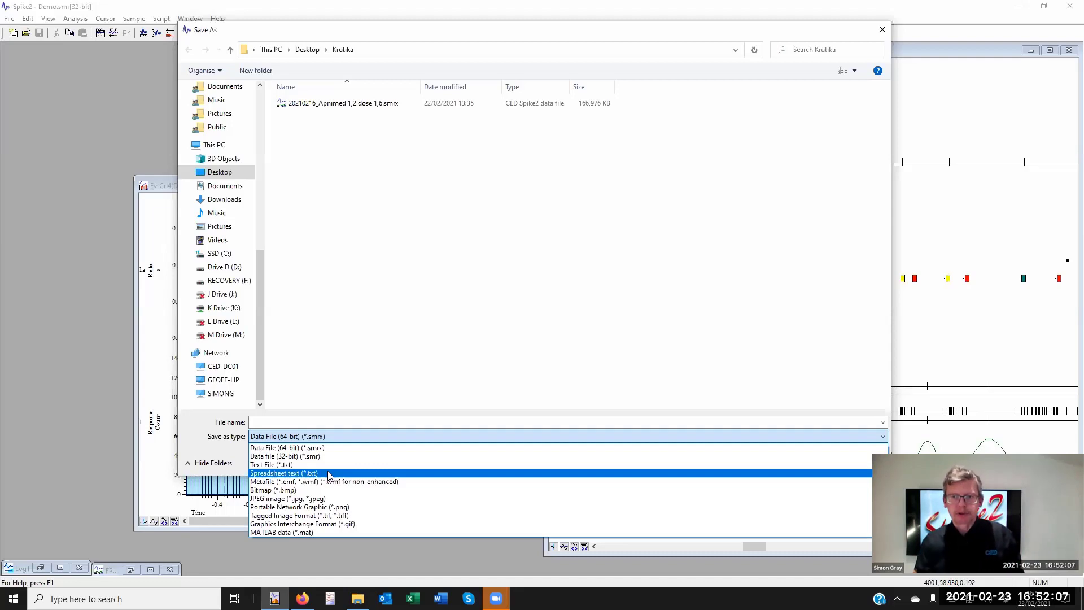
{"action": "left_click", "coordinate": [883, 29]}
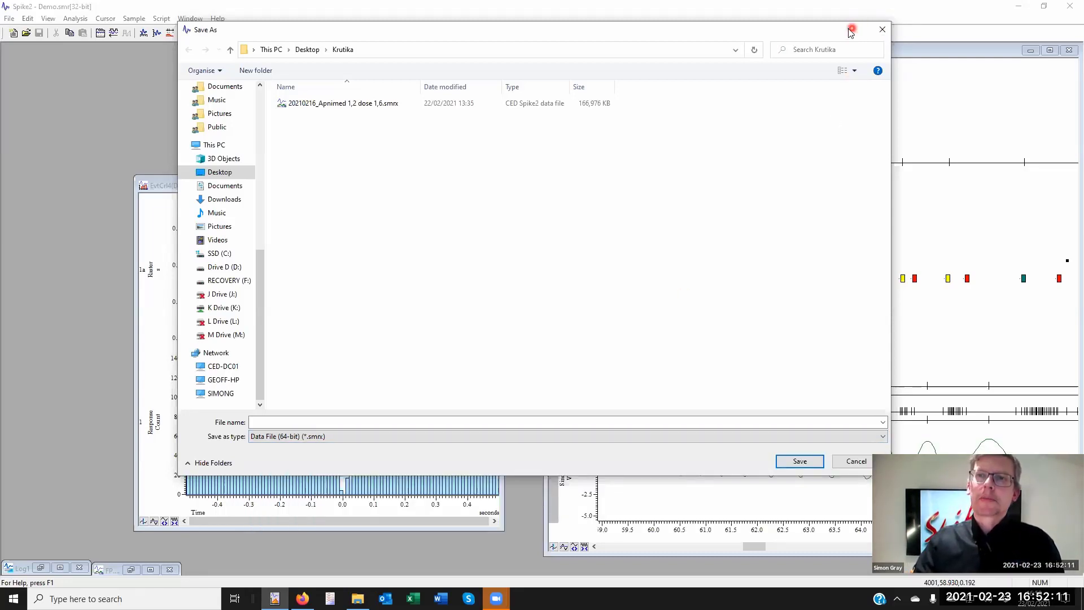
{"action": "left_click_drag", "start_coordinate": [851, 30], "coordinate": [842, 30]}
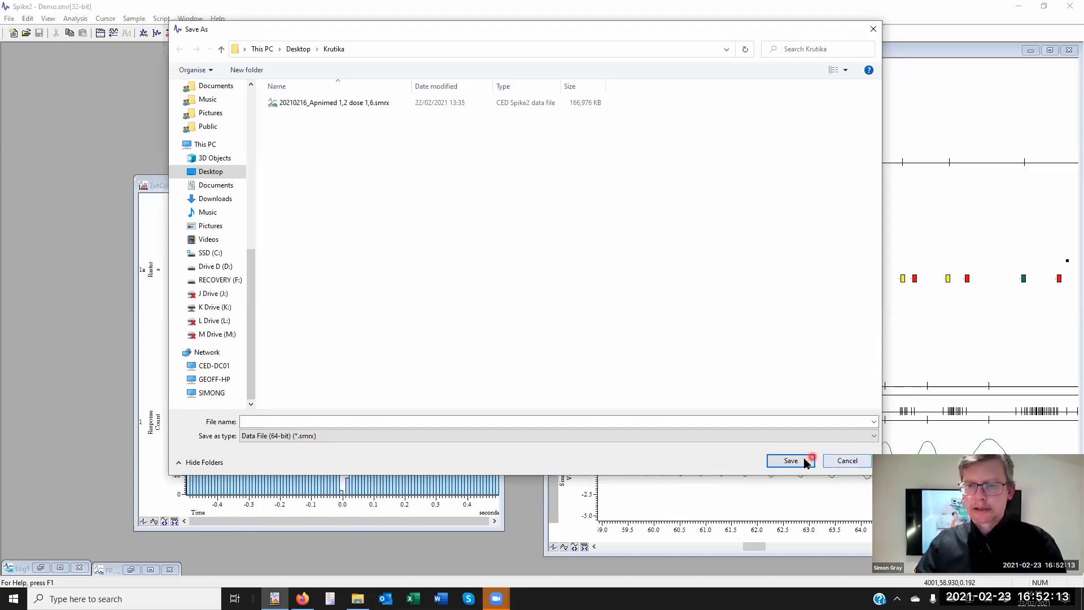
{"action": "left_click", "coordinate": [854, 461]}
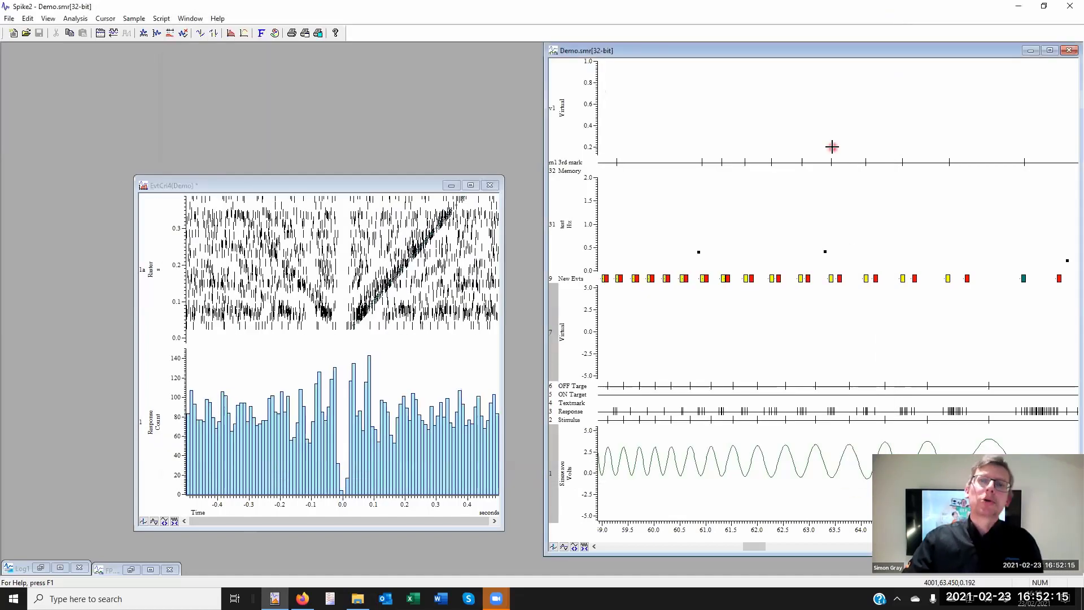
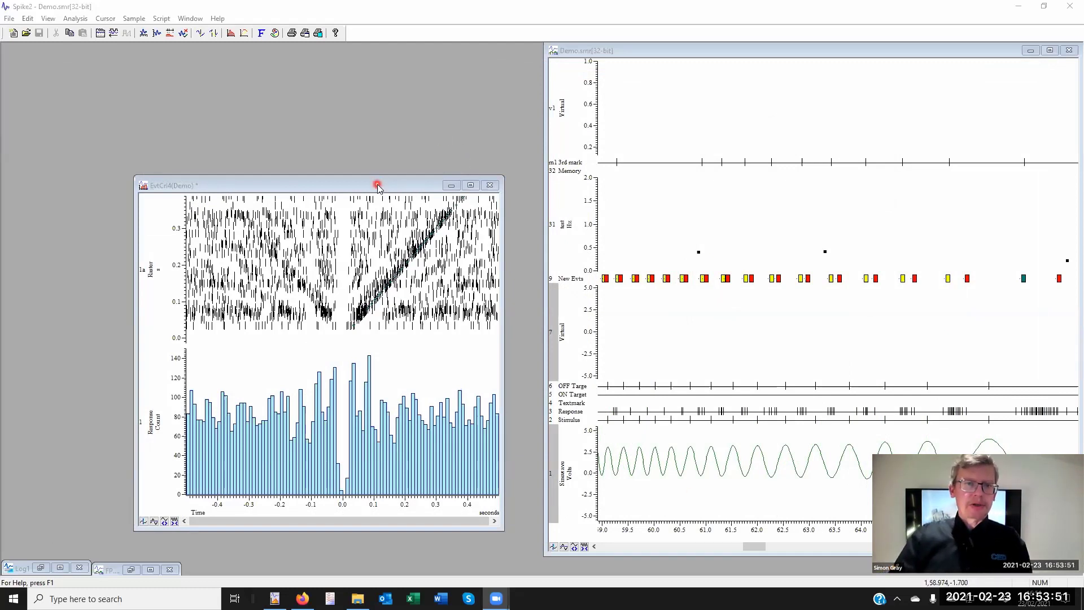
Close the event correlation result window without saving its changes.
{"action": "left_click_drag", "start_coordinate": [377, 185], "coordinate": [312, 153]}
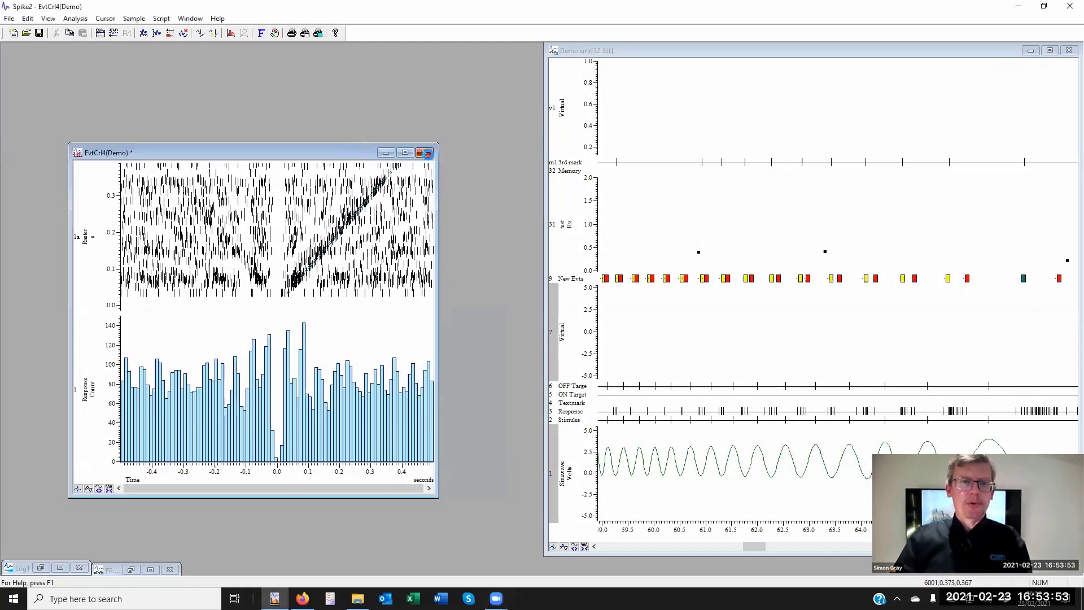
{"action": "left_click", "coordinate": [428, 153]}
{"action": "left_click", "coordinate": [559, 323]}
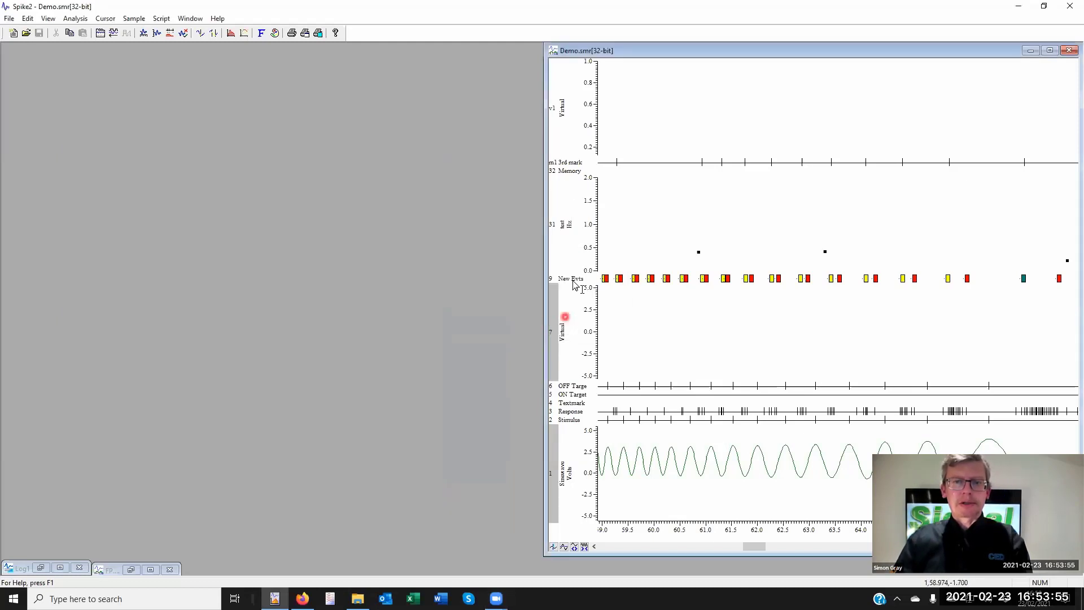
Start a new phase histogram from Demo.smr for channel 3 Response with 360 bins.
{"action": "left_click", "coordinate": [75, 18]}
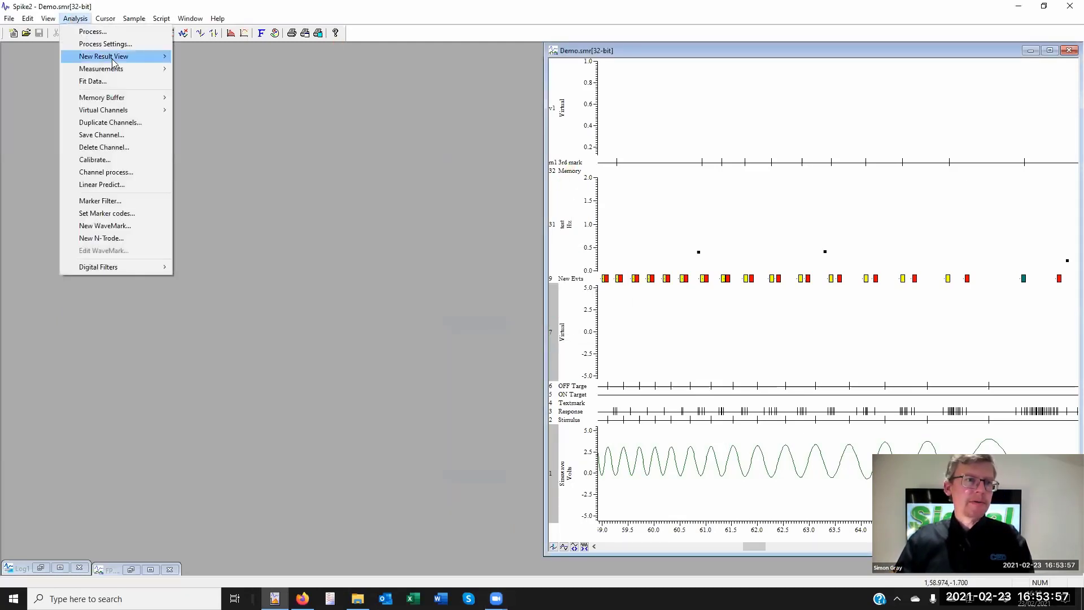
{"action": "mouse_move", "coordinate": [113, 63]}
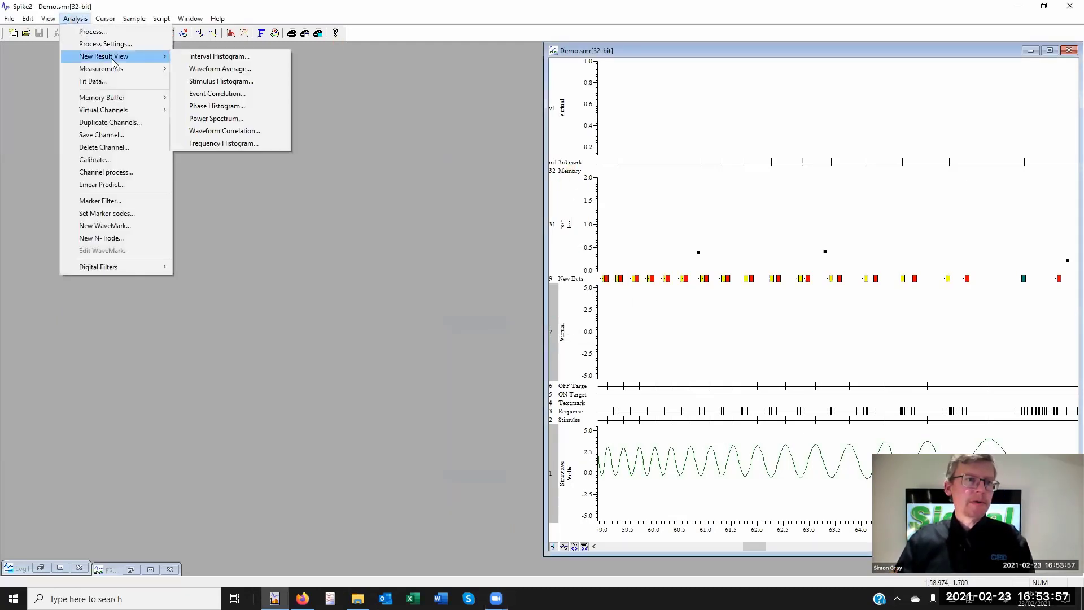
{"action": "left_click", "coordinate": [252, 108]}
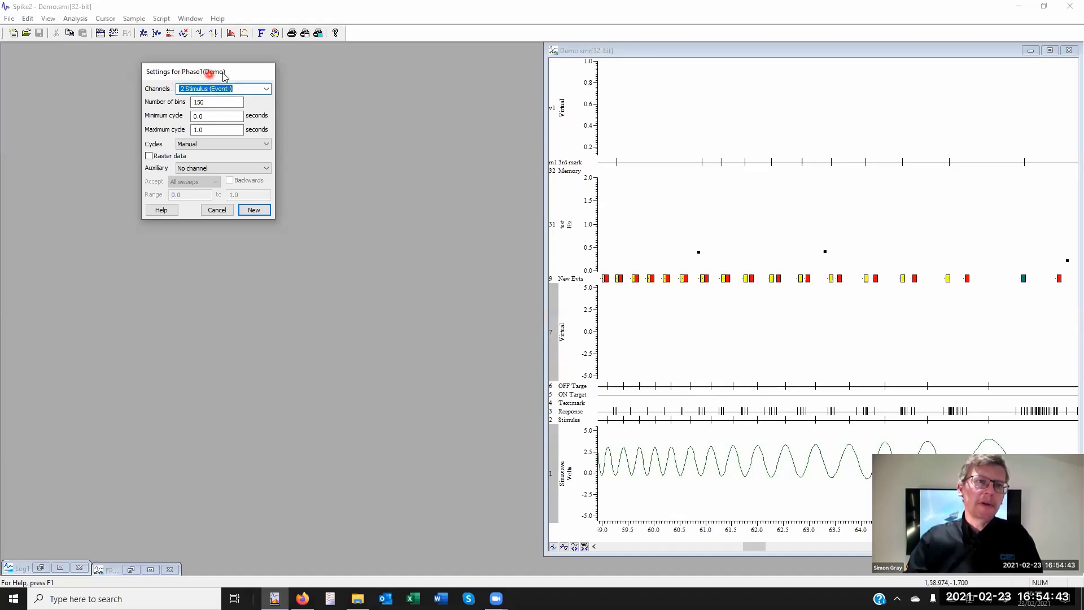
{"action": "left_click", "coordinate": [264, 90]}
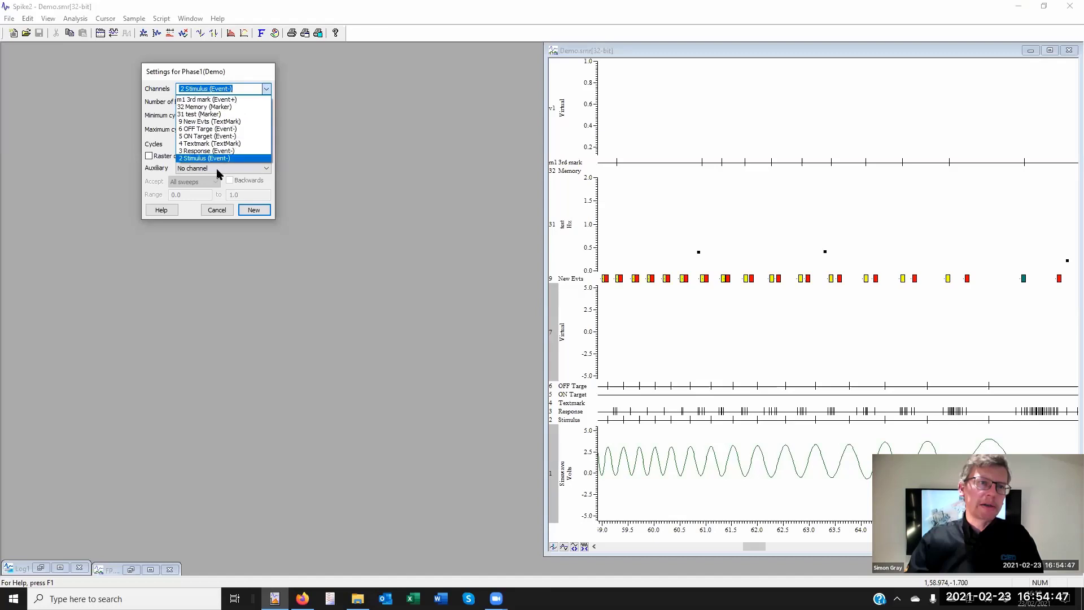
{"action": "left_click", "coordinate": [219, 151]}
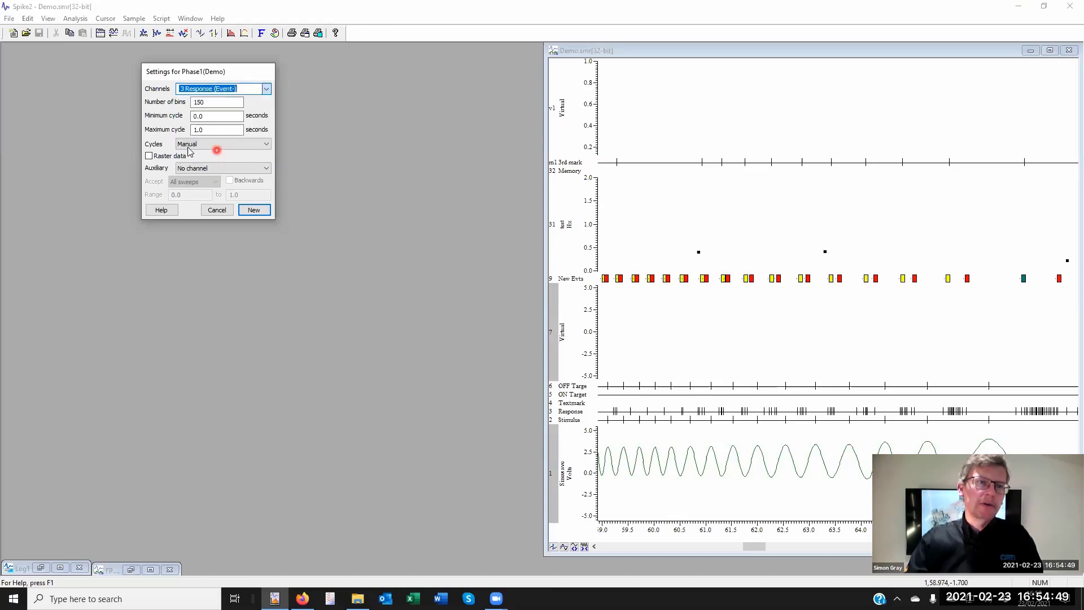
{"action": "left_click", "coordinate": [216, 102]}
{"action": "left_click_drag", "start_coordinate": [216, 102], "coordinate": [191, 103]}
{"action": "type", "text": "3"}
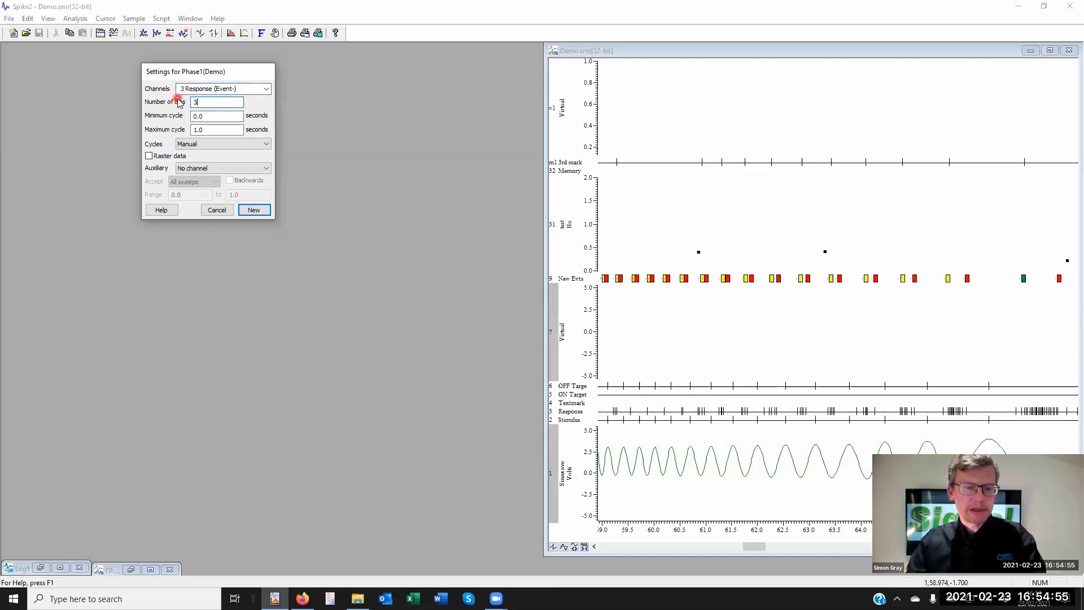
{"action": "type", "text": "60"}
Set the maximum cycle to 5 seconds, take the cycles from 2 Stimulus, and create the phase histogram.
{"action": "left_click", "coordinate": [226, 115]}
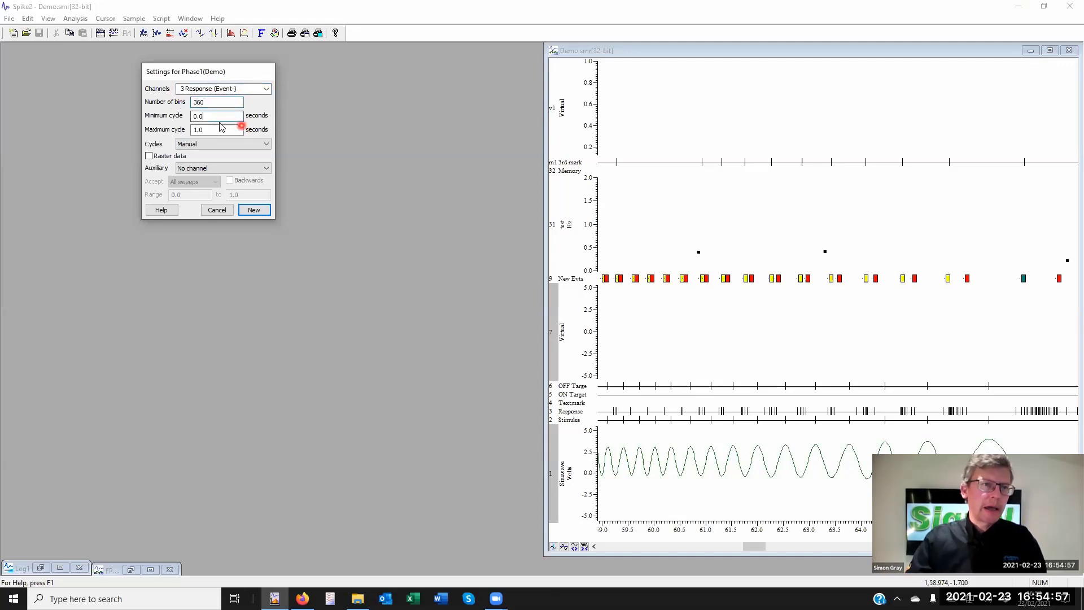
{"action": "left_click", "coordinate": [220, 130]}
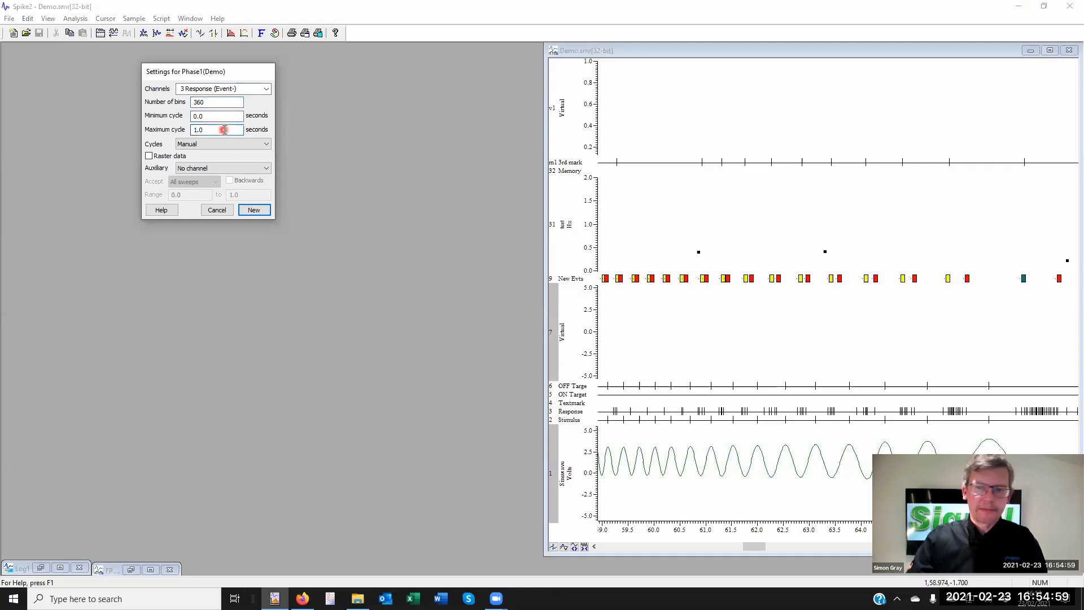
{"action": "double_click", "coordinate": [203, 130]}
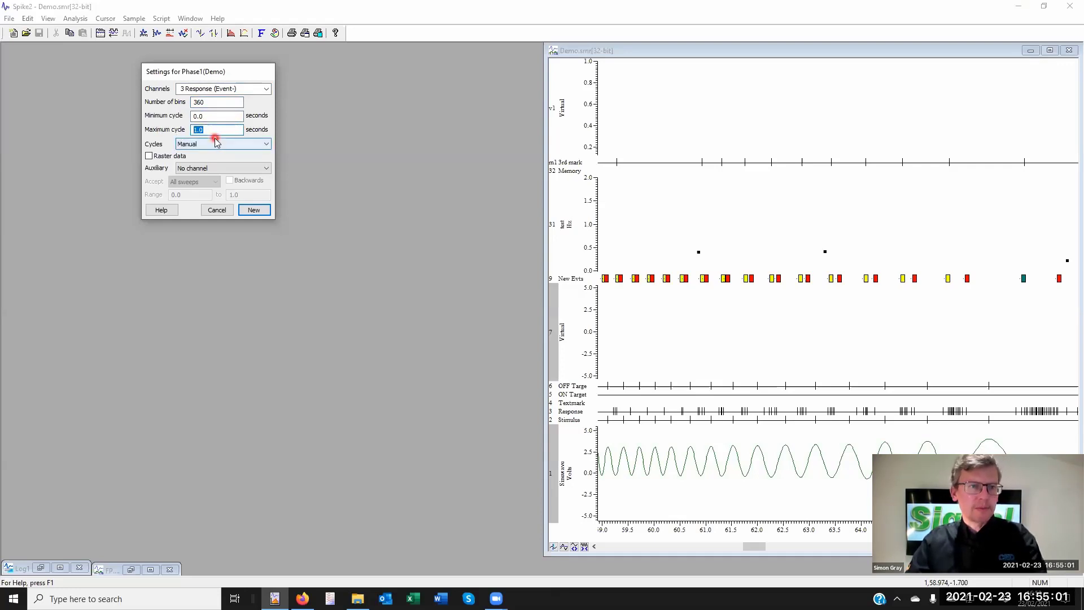
{"action": "type", "text": "5"}
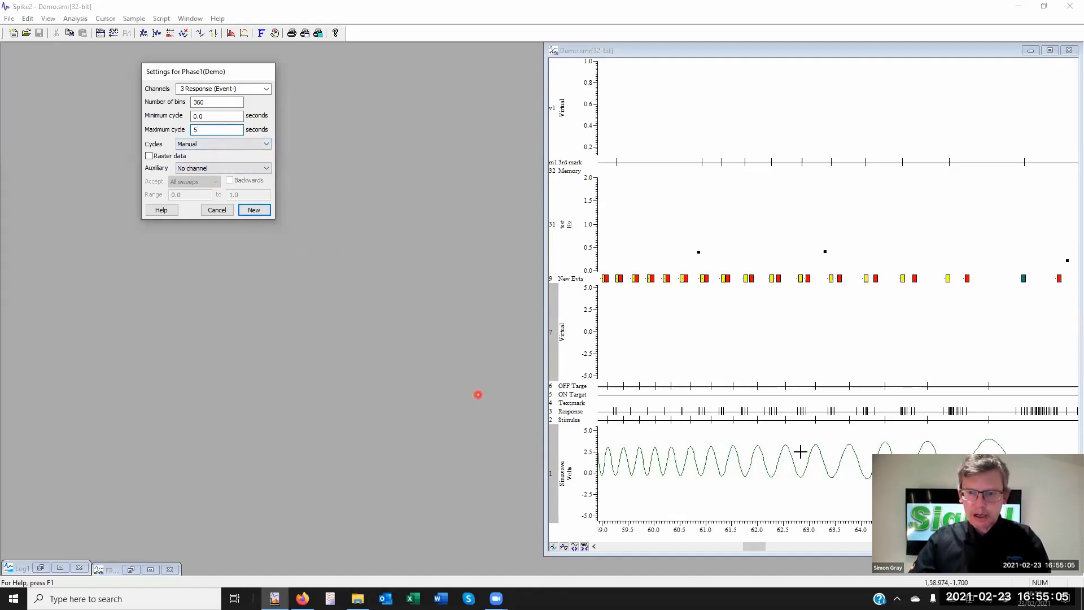
{"action": "left_click_drag", "start_coordinate": [861, 529], "coordinate": [984, 528]}
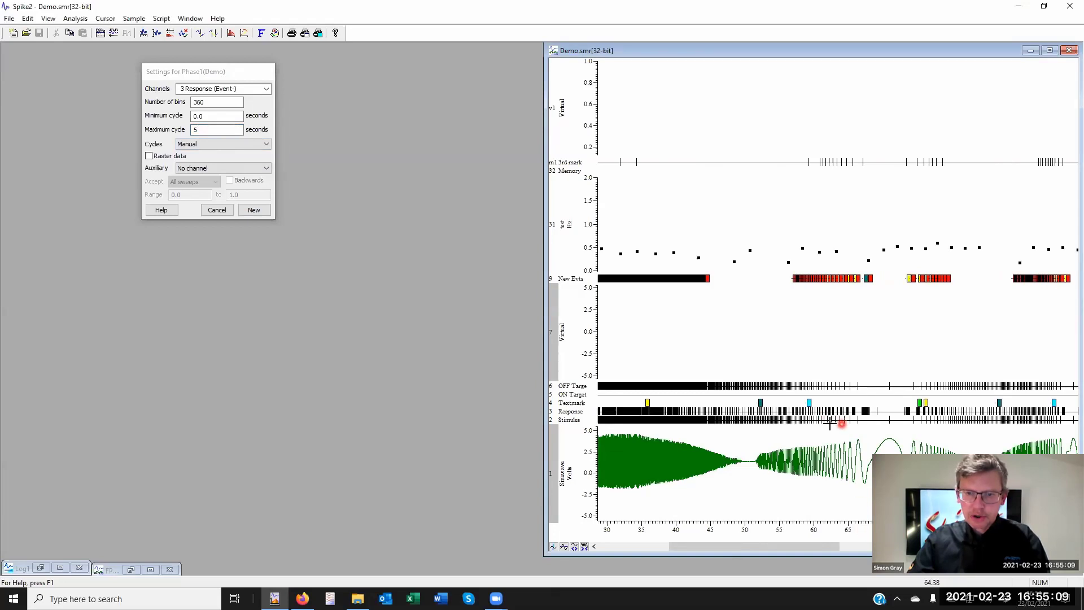
{"action": "left_click", "coordinate": [205, 144]}
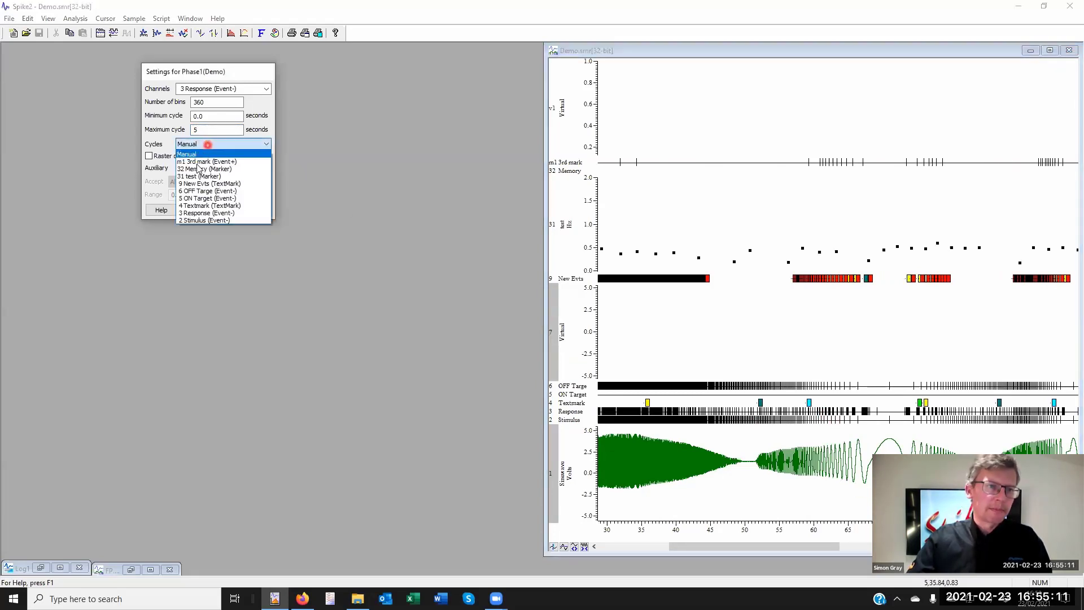
{"action": "left_click", "coordinate": [202, 220]}
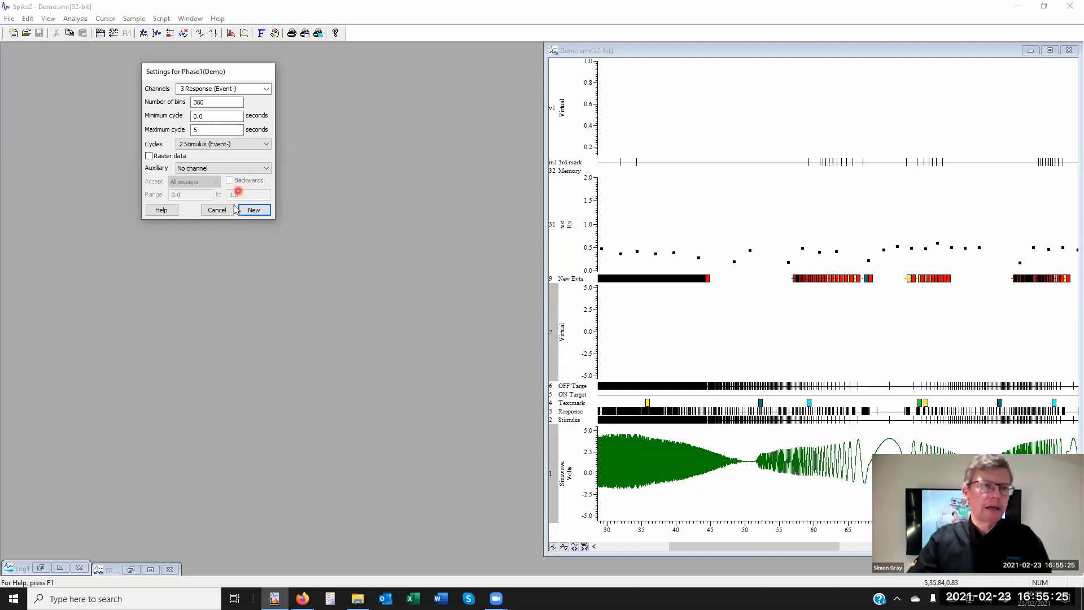
{"action": "left_click", "coordinate": [255, 210]}
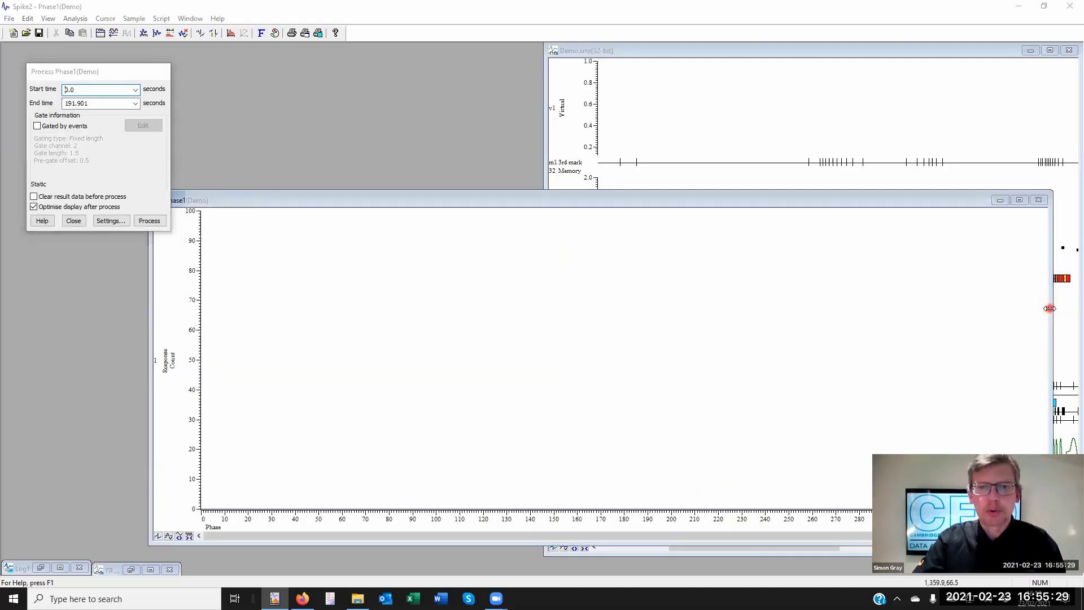
Narrow the phase histogram window so it sits beside Demo.smr, and process the data from 0.0 to 191.901 seconds.
{"action": "left_click_drag", "start_coordinate": [1050, 309], "coordinate": [532, 304]}
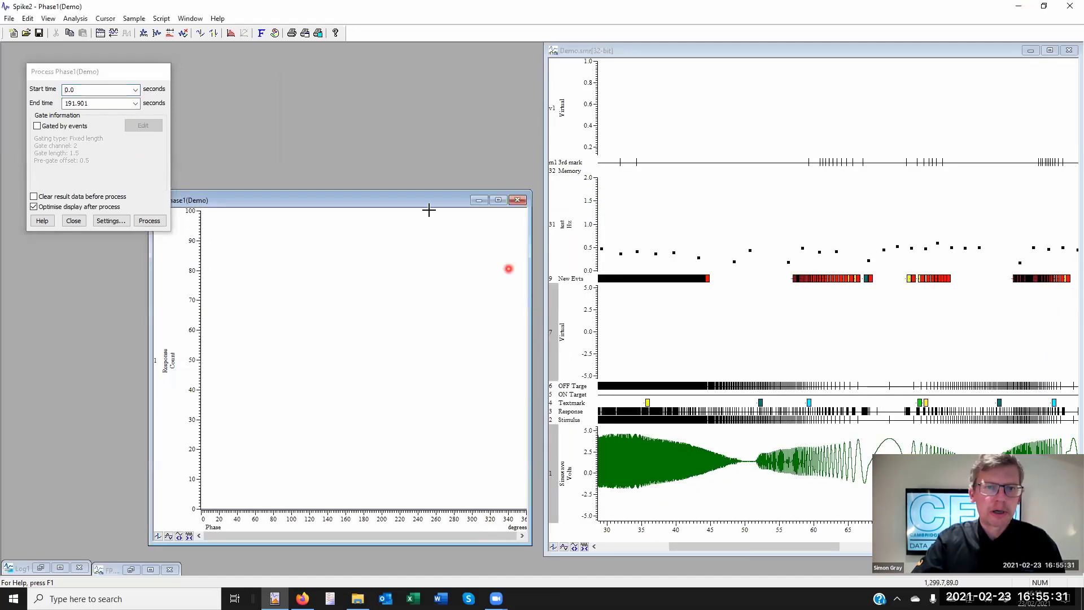
{"action": "left_click_drag", "start_coordinate": [405, 204], "coordinate": [408, 148]}
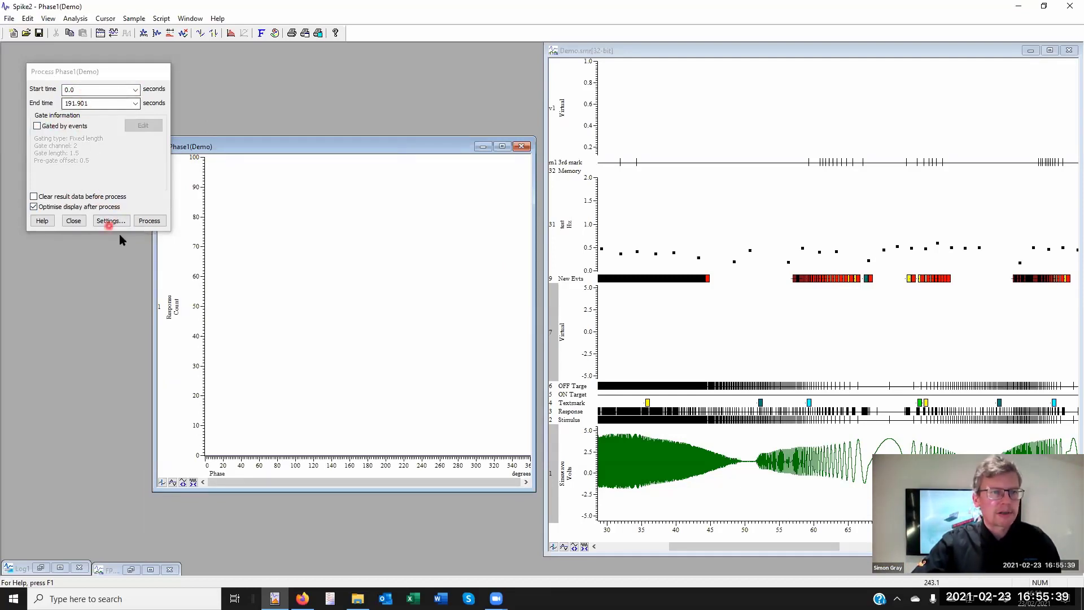
{"action": "left_click", "coordinate": [147, 222]}
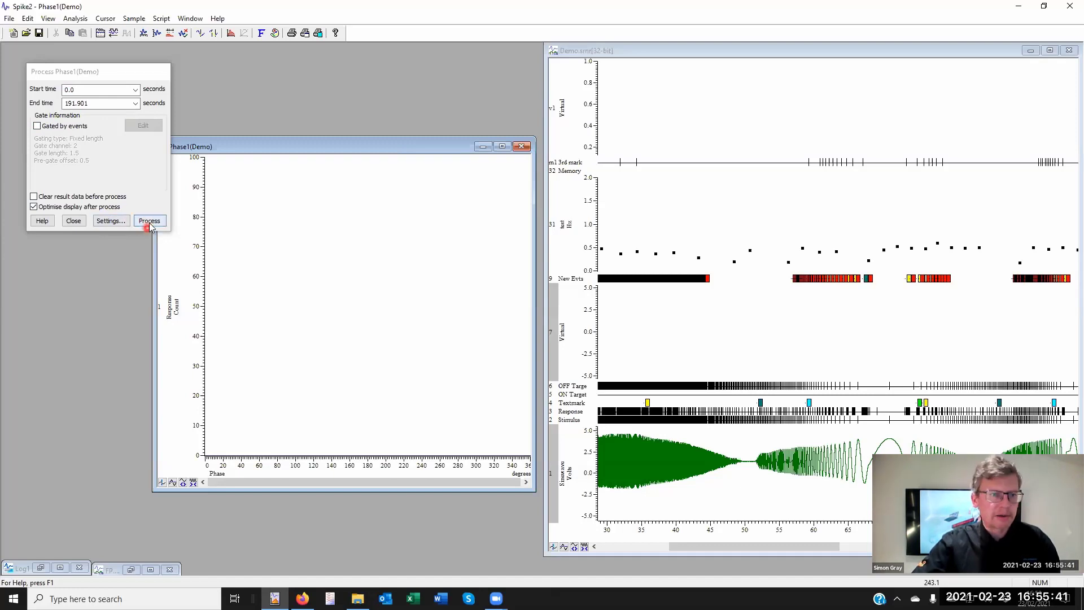
{"action": "left_click", "coordinate": [146, 221]}
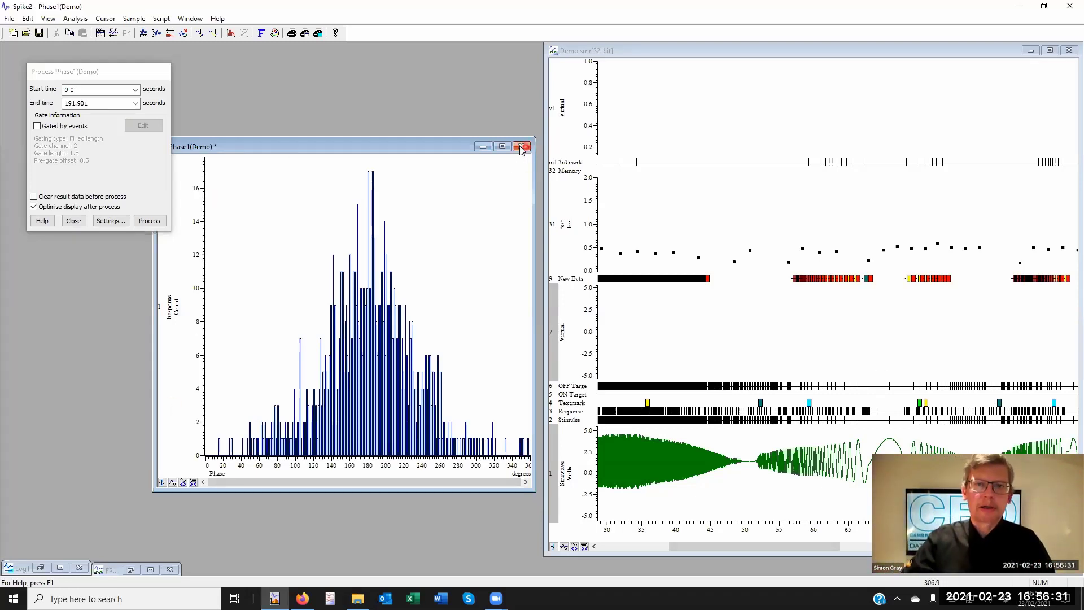
Close the process settings and the phase histogram result without saving its changes.
{"action": "left_click", "coordinate": [79, 221]}
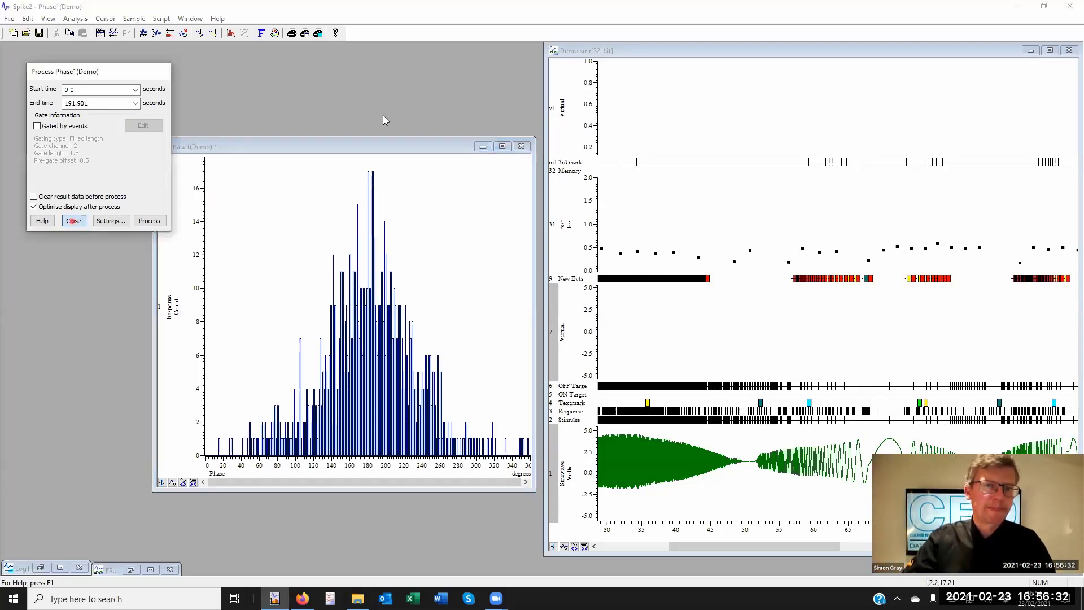
{"action": "left_click", "coordinate": [521, 146]}
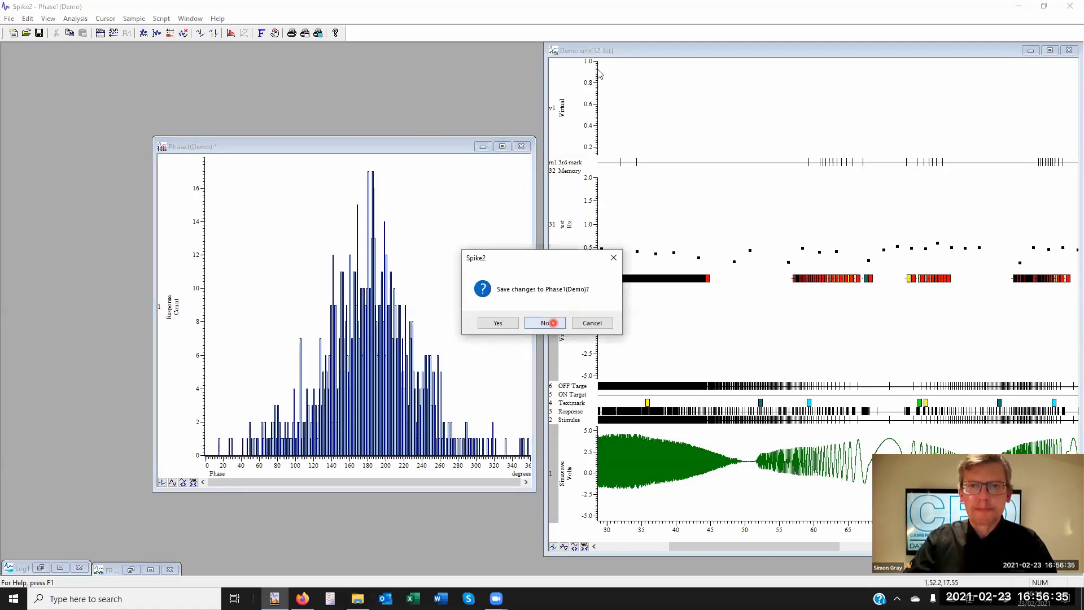
{"action": "left_click", "coordinate": [545, 323]}
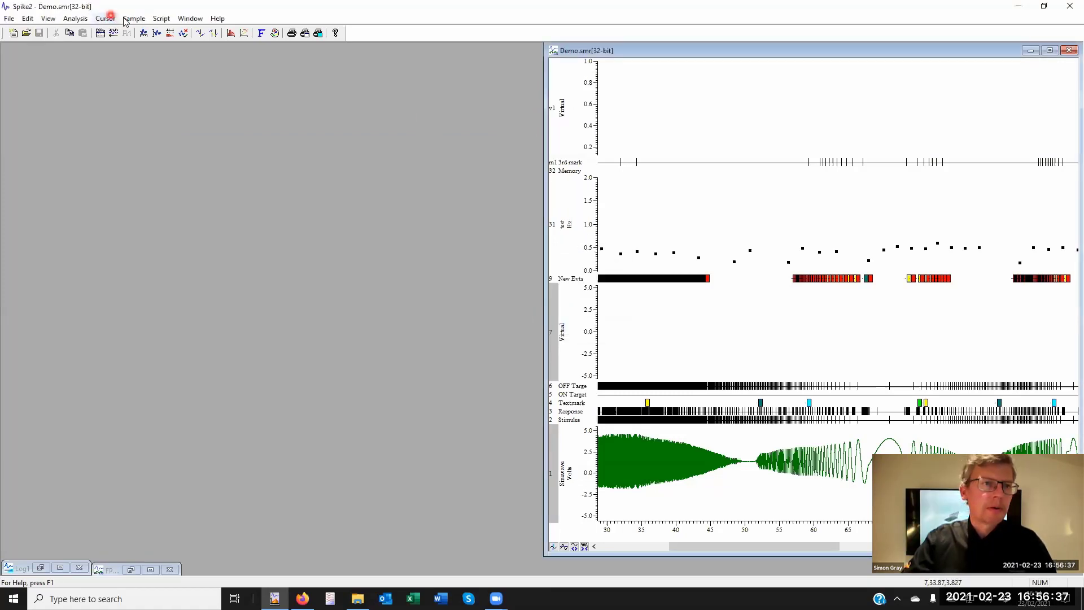
Start a new power spectrum from Demo.smr for channel 1 Sinewave (Waveform).
{"action": "left_click", "coordinate": [128, 19]}
{"action": "mouse_move", "coordinate": [90, 22]}
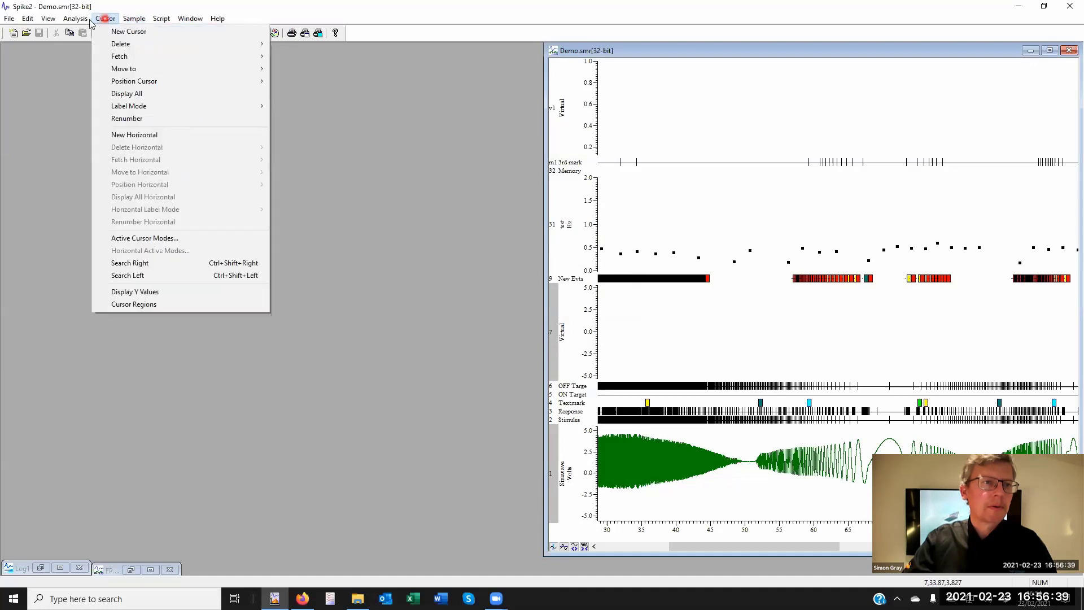
{"action": "mouse_move", "coordinate": [125, 58]}
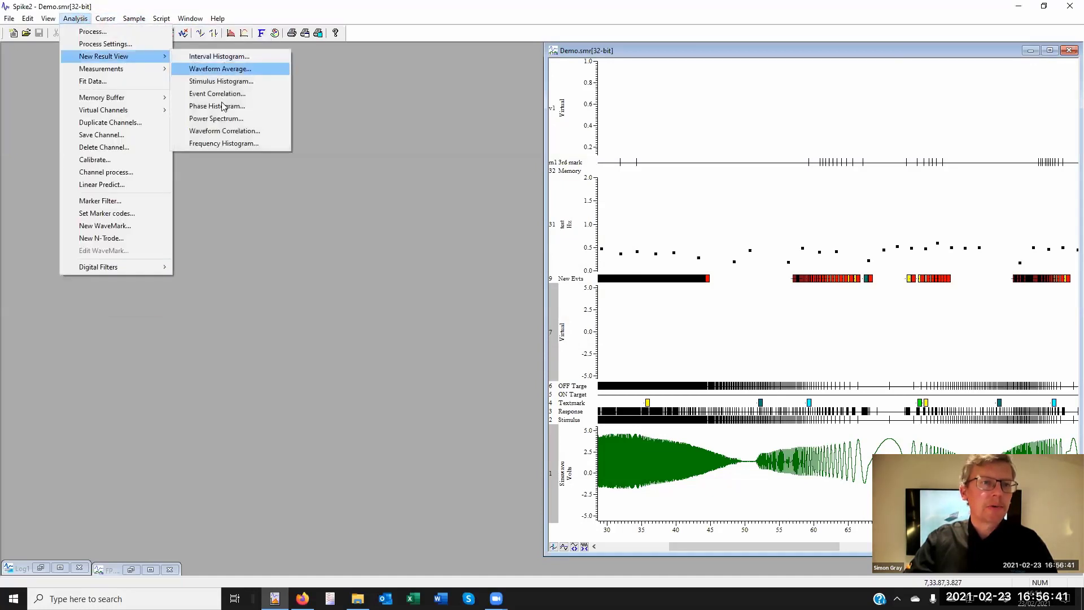
{"action": "left_click", "coordinate": [233, 118]}
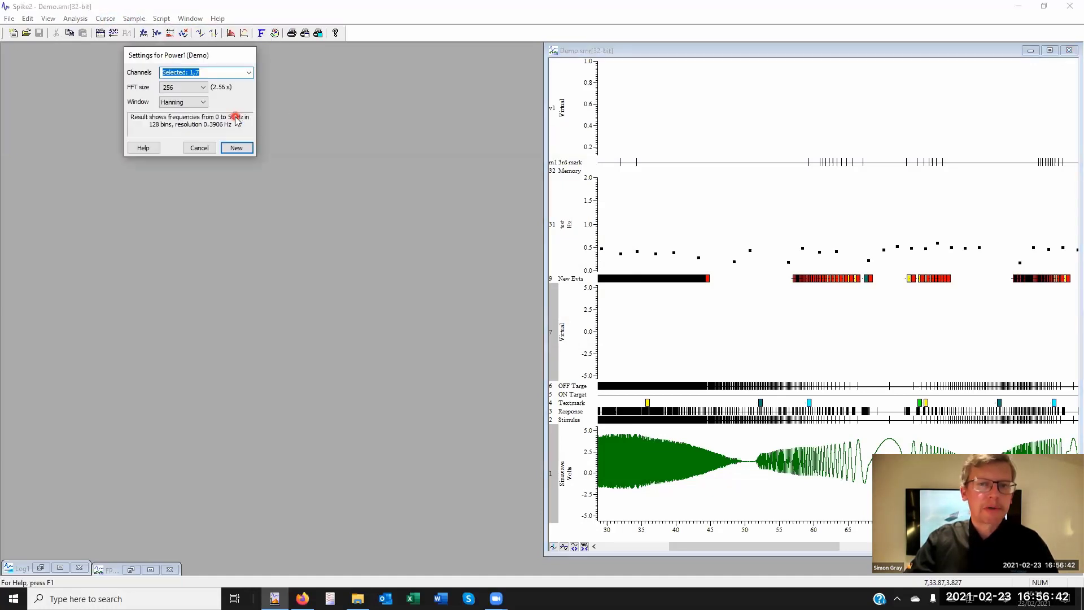
{"action": "left_click", "coordinate": [247, 73]}
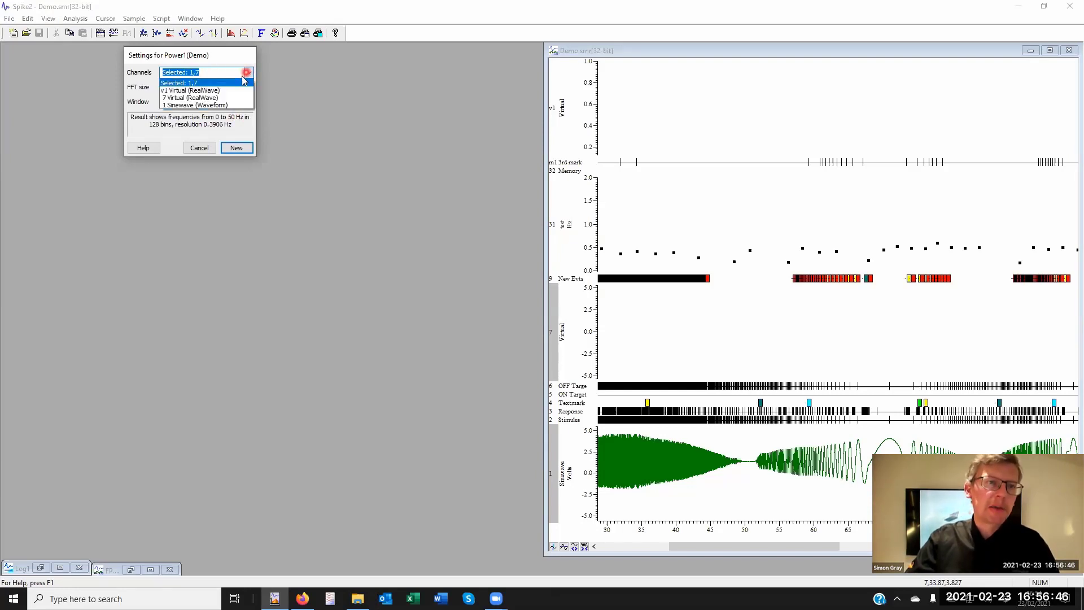
{"action": "left_click", "coordinate": [216, 106]}
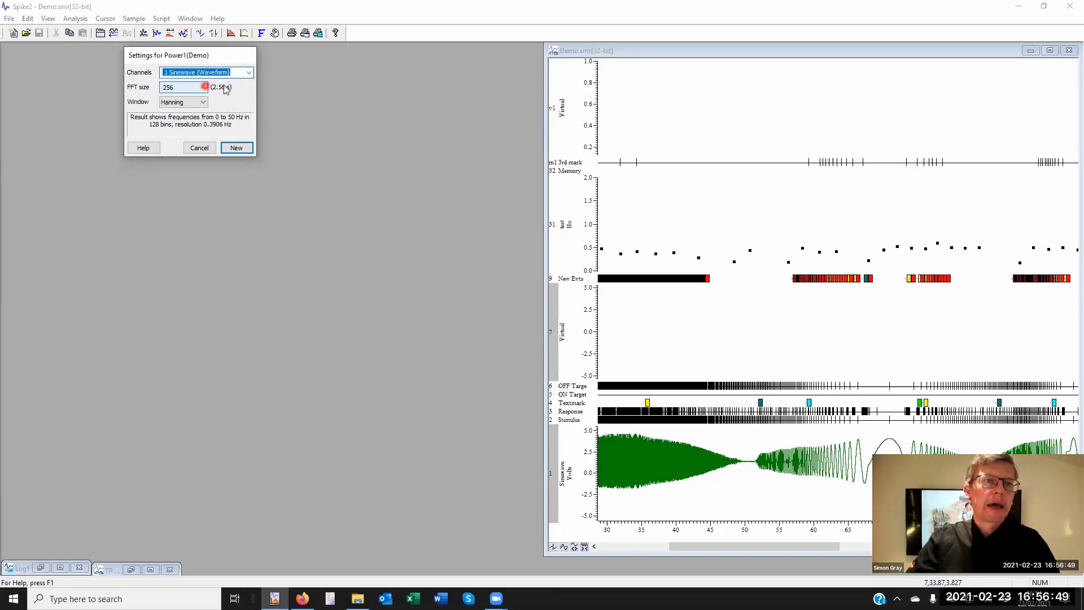
Try an FFT size of 262144 for the power spectrum, and return it to 256.
{"action": "left_click", "coordinate": [207, 88]}
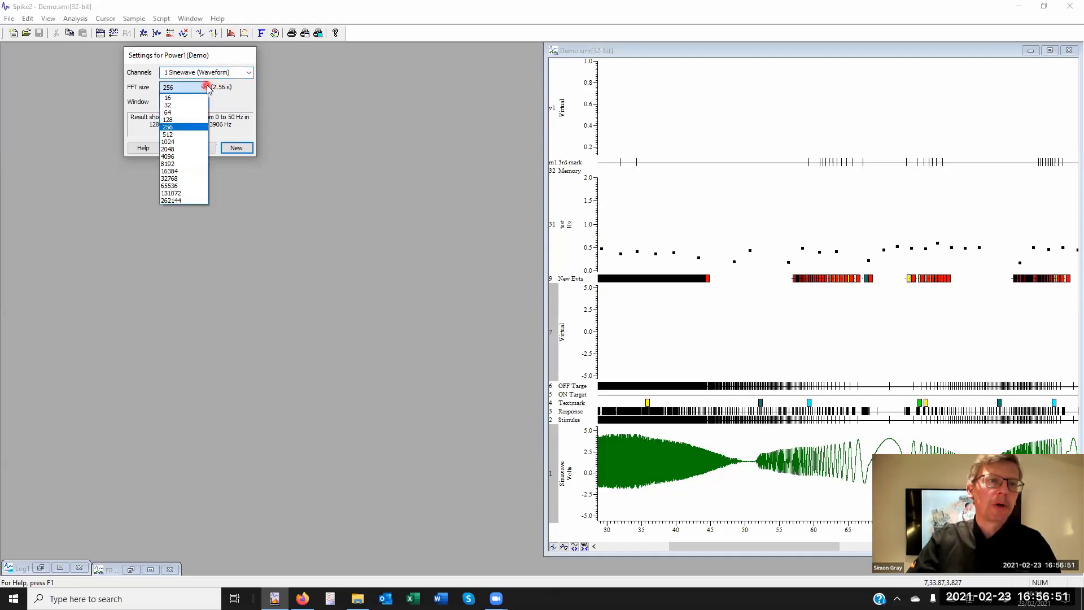
{"action": "left_click", "coordinate": [172, 201]}
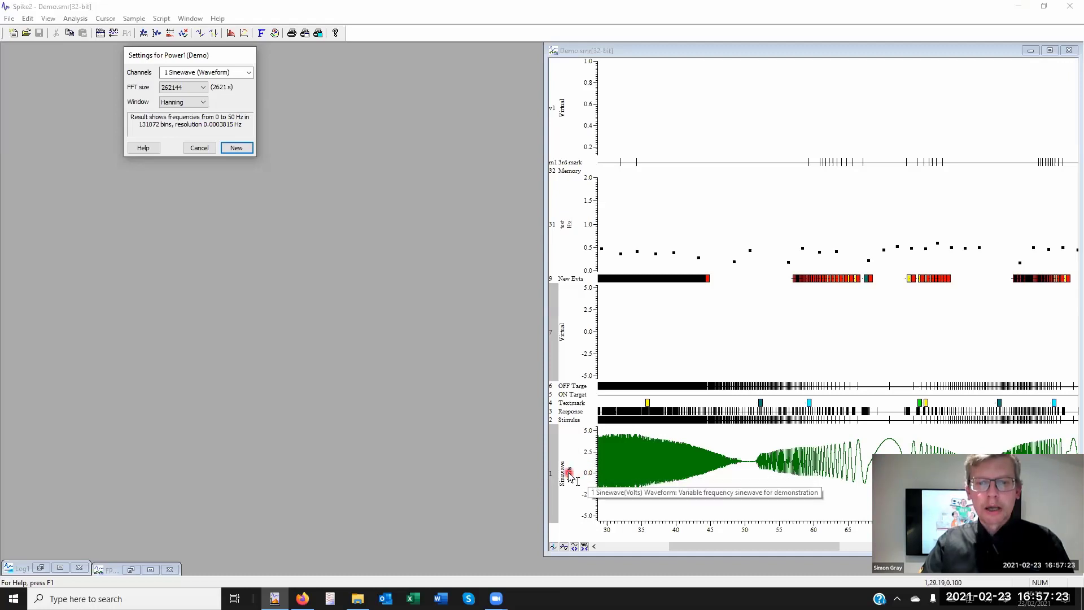
{"action": "left_click", "coordinate": [203, 88]}
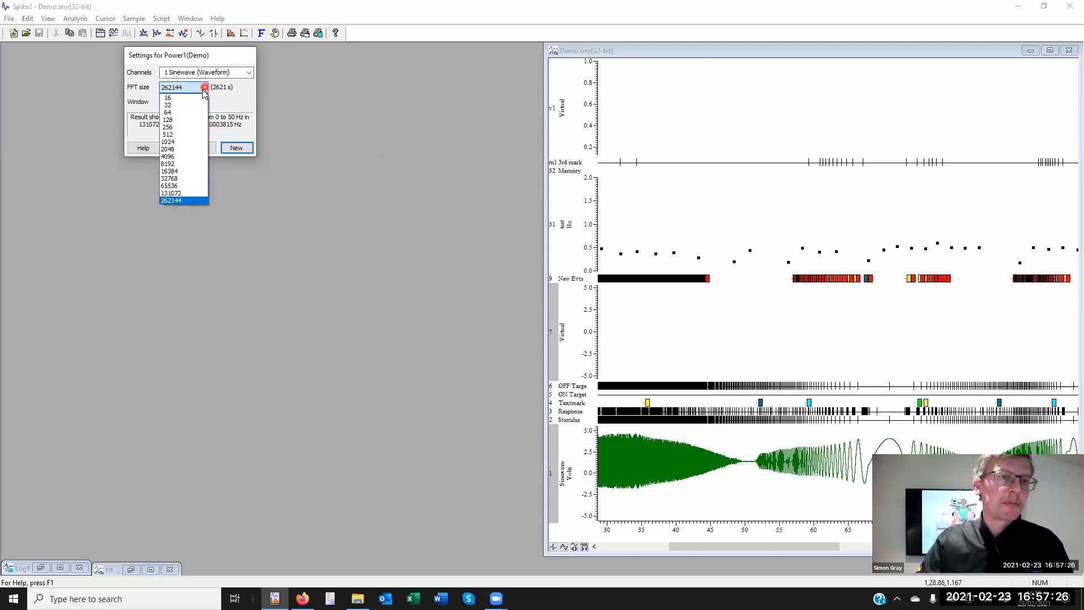
{"action": "left_click", "coordinate": [178, 127]}
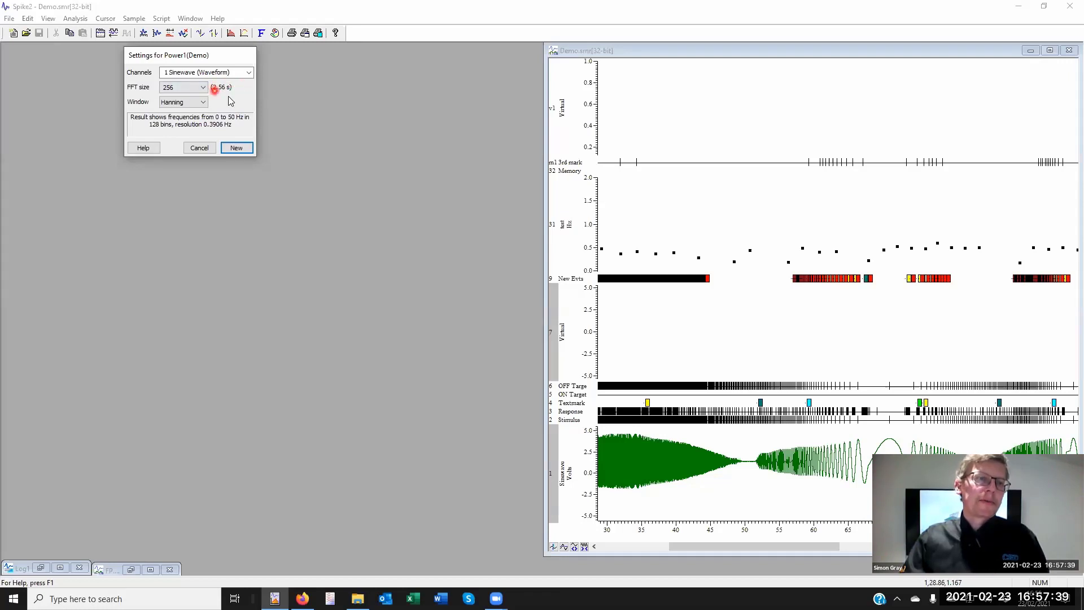
Review the available window functions, choose Hanning, and create the power spectrum.
{"action": "left_click", "coordinate": [203, 102]}
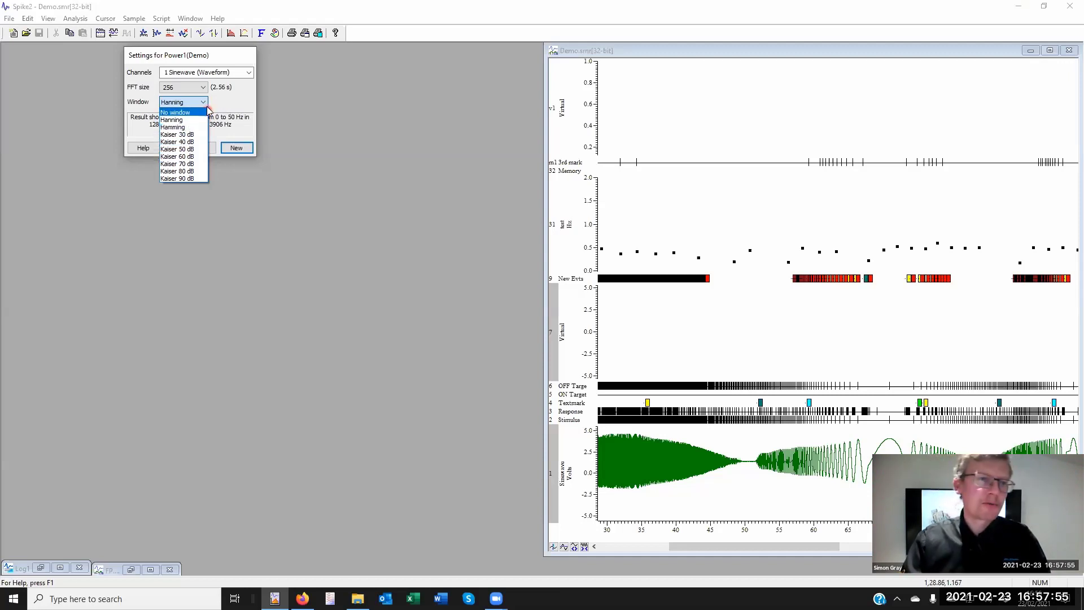
{"action": "left_click", "coordinate": [230, 107]}
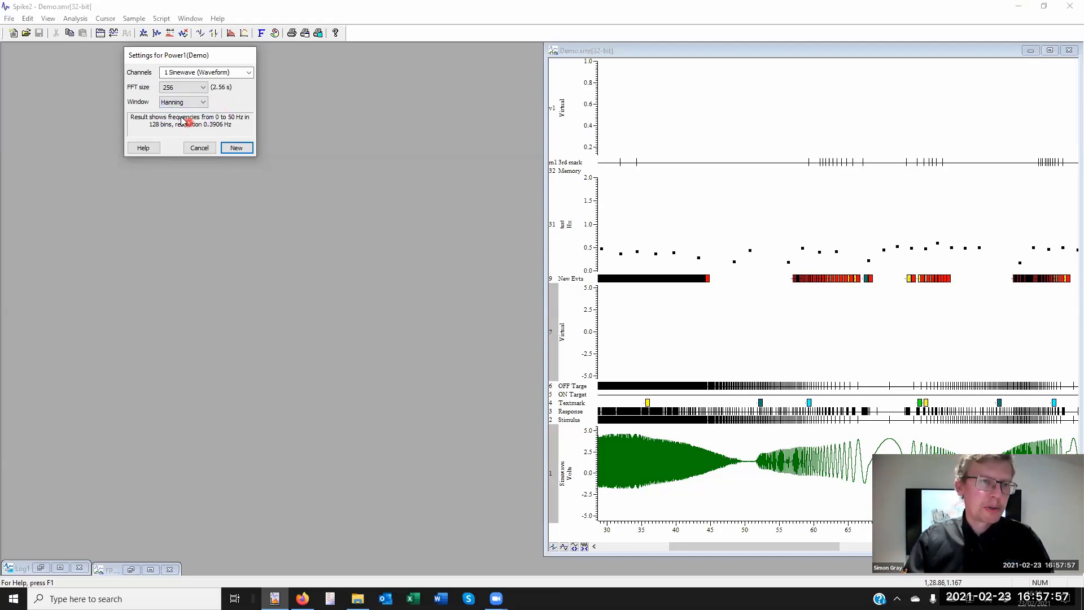
{"action": "left_click", "coordinate": [200, 104]}
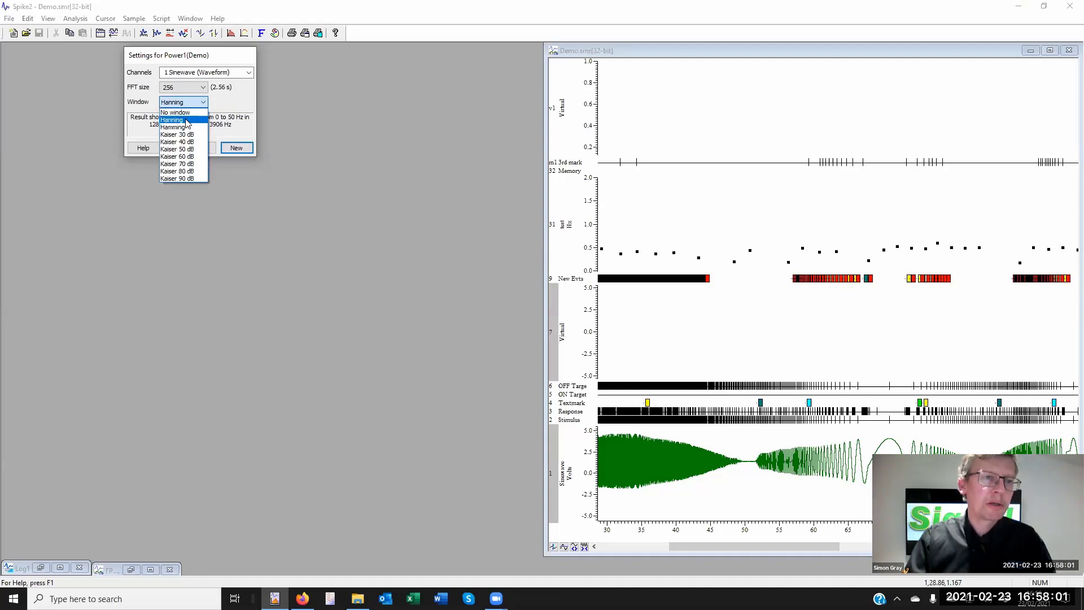
{"action": "left_click", "coordinate": [184, 120]}
{"action": "left_click", "coordinate": [237, 147]}
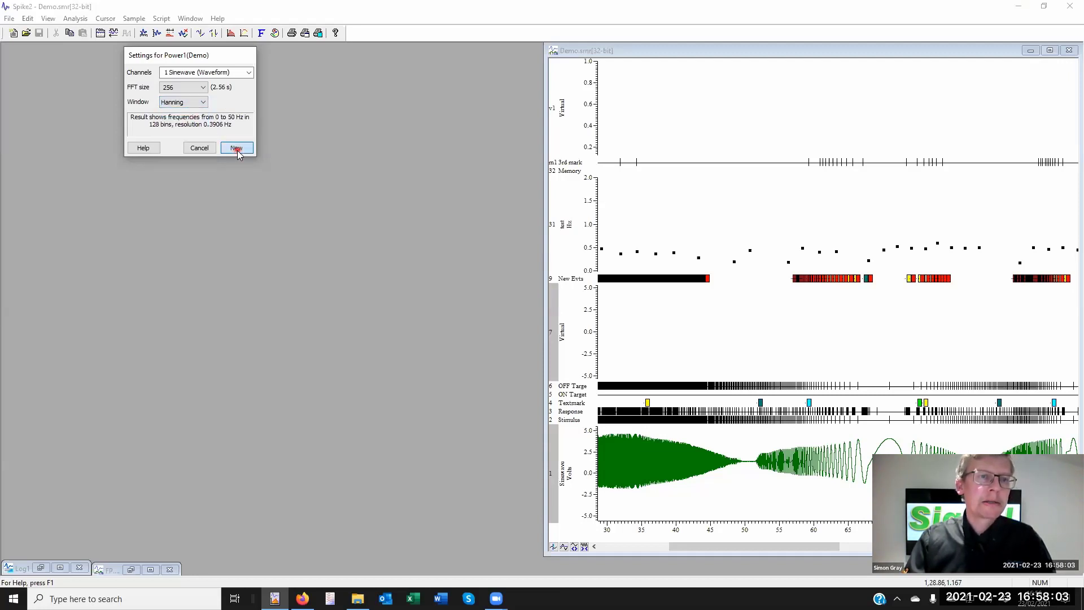
{"action": "left_click", "coordinate": [237, 149]}
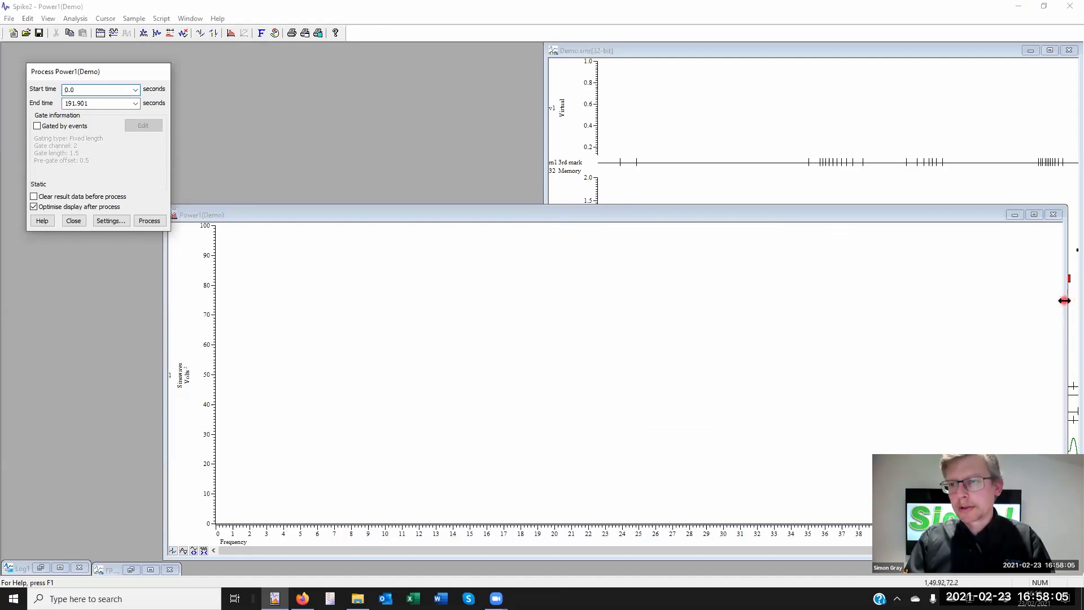
Narrow the power spectrum window so it sits beside Demo.smr, and process the data from 0.0 to 191.901 seconds.
{"action": "left_click_drag", "start_coordinate": [1065, 301], "coordinate": [407, 278]}
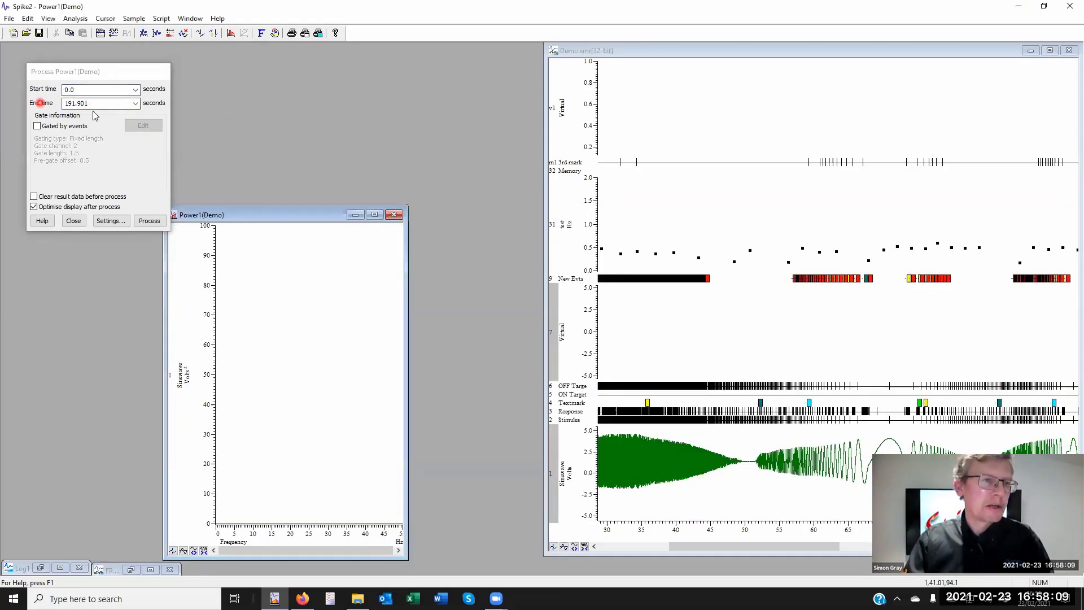
{"action": "left_click", "coordinate": [144, 218]}
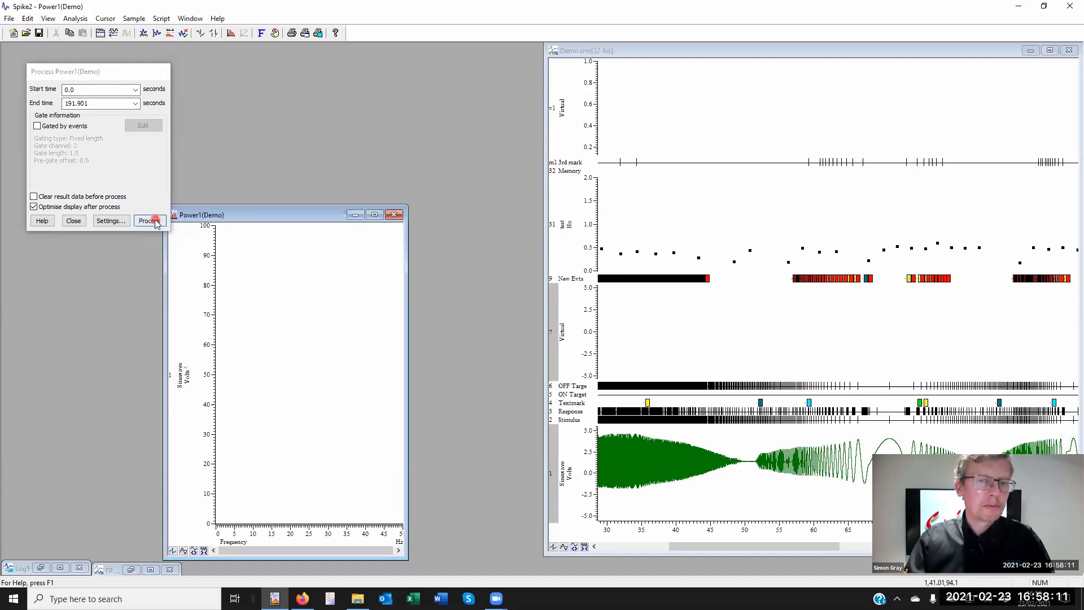
{"action": "left_click", "coordinate": [156, 221]}
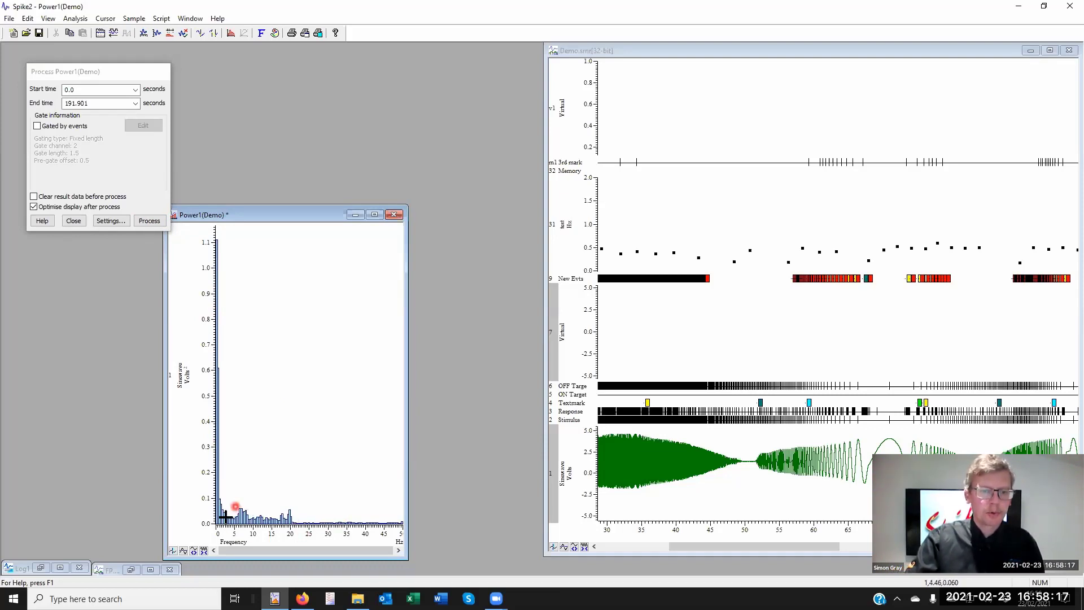
Open the info for the power spectrum, and make its Y axis logarithmic with powers shown.
{"action": "right_click", "coordinate": [272, 409]}
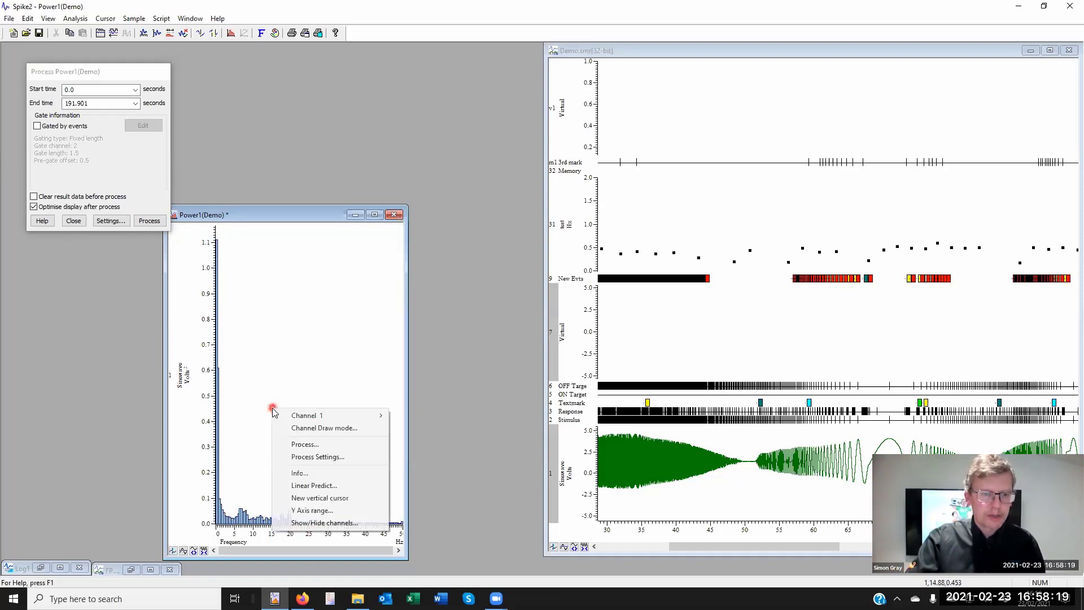
{"action": "left_click", "coordinate": [300, 473]}
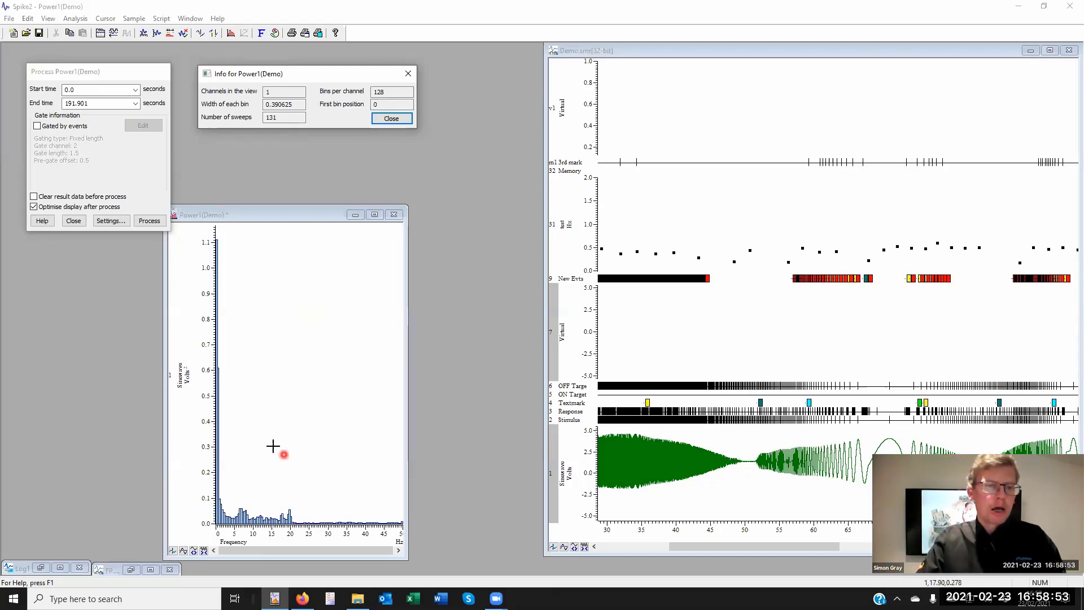
{"action": "double_click", "coordinate": [206, 384]}
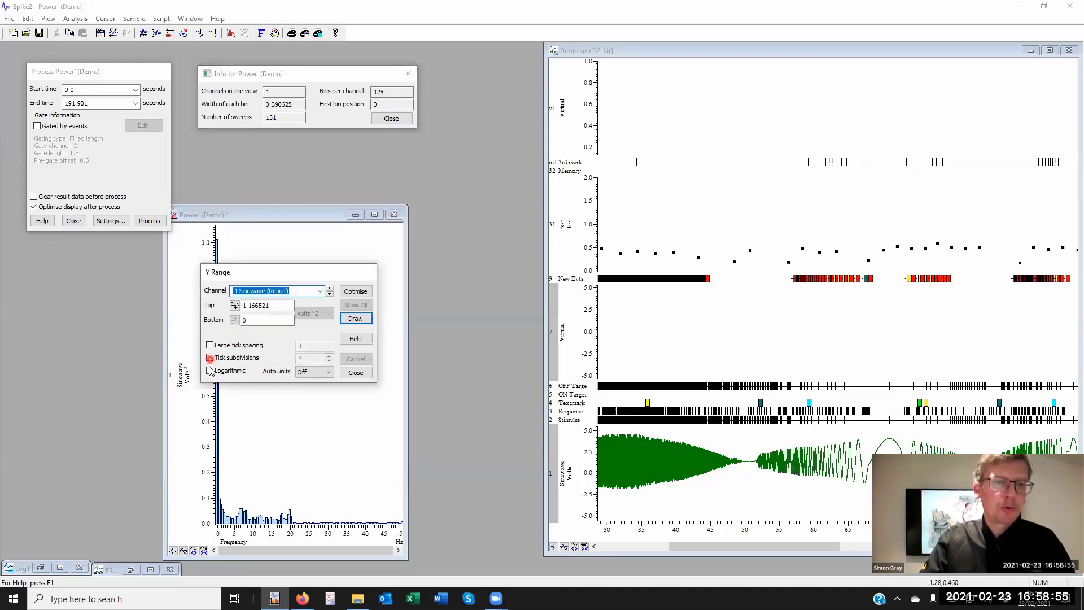
{"action": "left_click", "coordinate": [209, 371]}
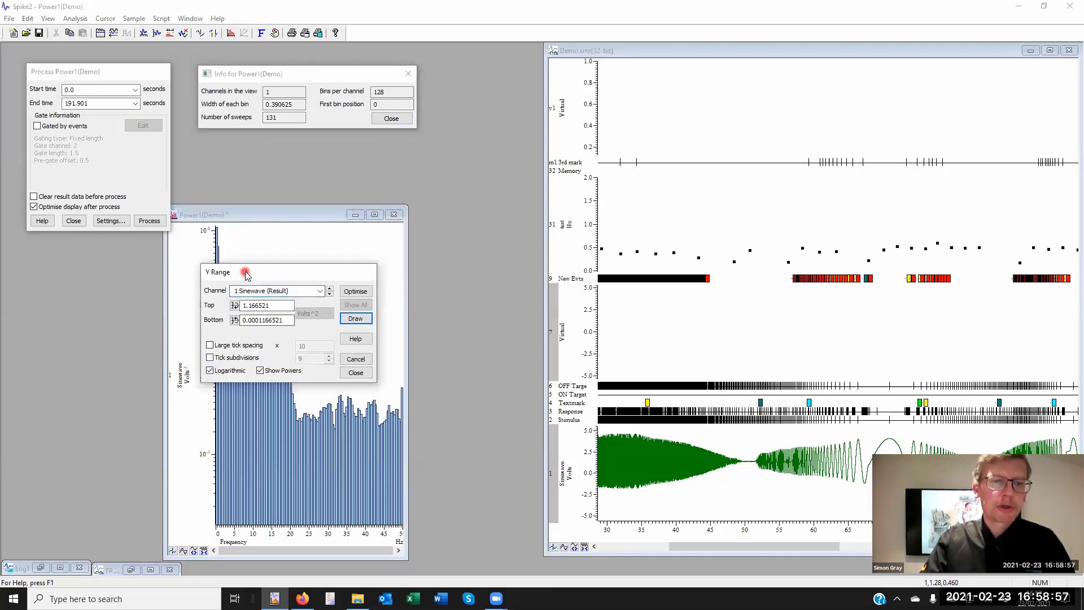
{"action": "left_click_drag", "start_coordinate": [510, 62], "coordinate": [508, 47]}
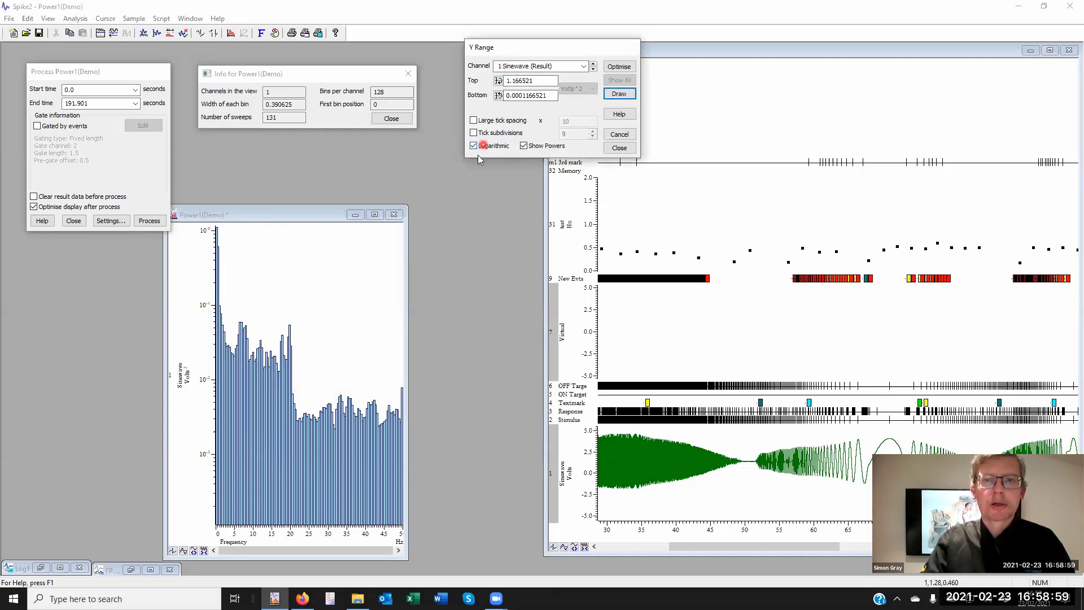
{"action": "left_click", "coordinate": [500, 149]}
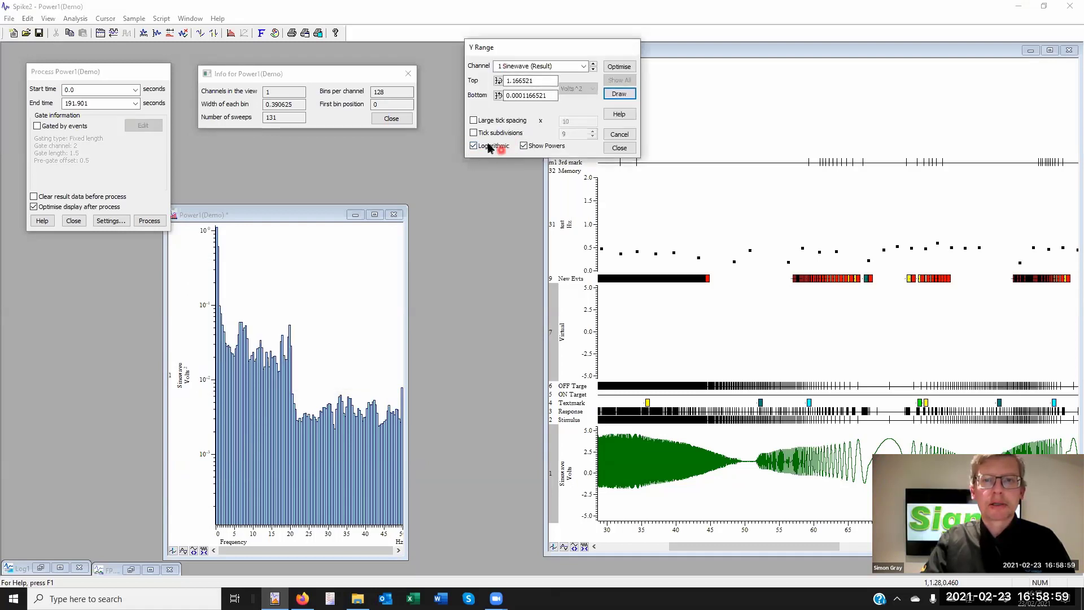
{"action": "left_click", "coordinate": [620, 148]}
Rerun Demo.smr from 0.0 to MaxTime() at a time scale of 1.0, moving the rerun dialog clear of the data.
{"action": "left_click", "coordinate": [634, 52]}
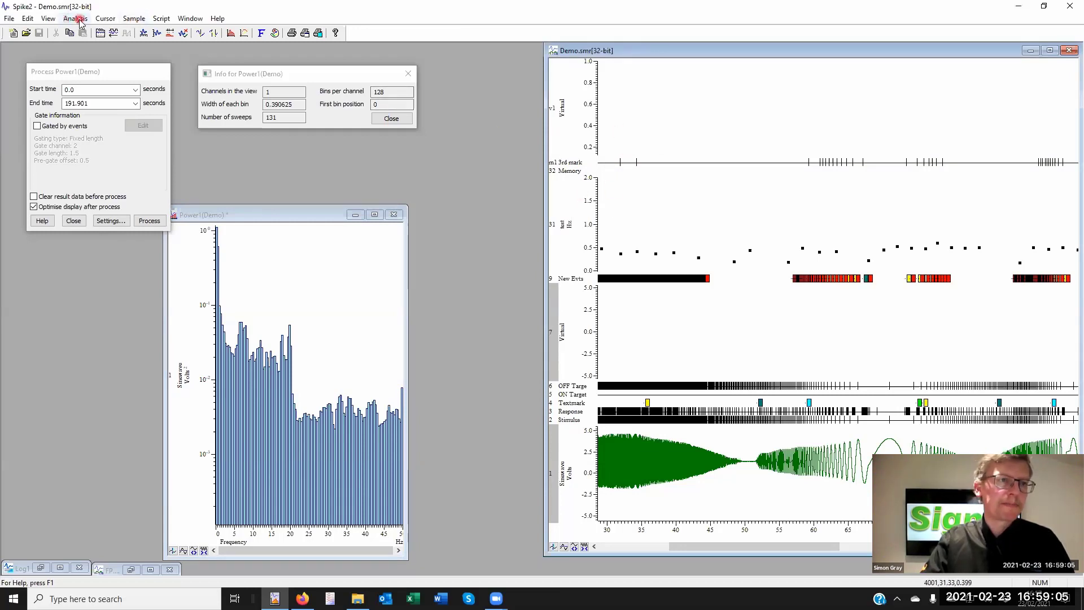
{"action": "left_click", "coordinate": [50, 19]}
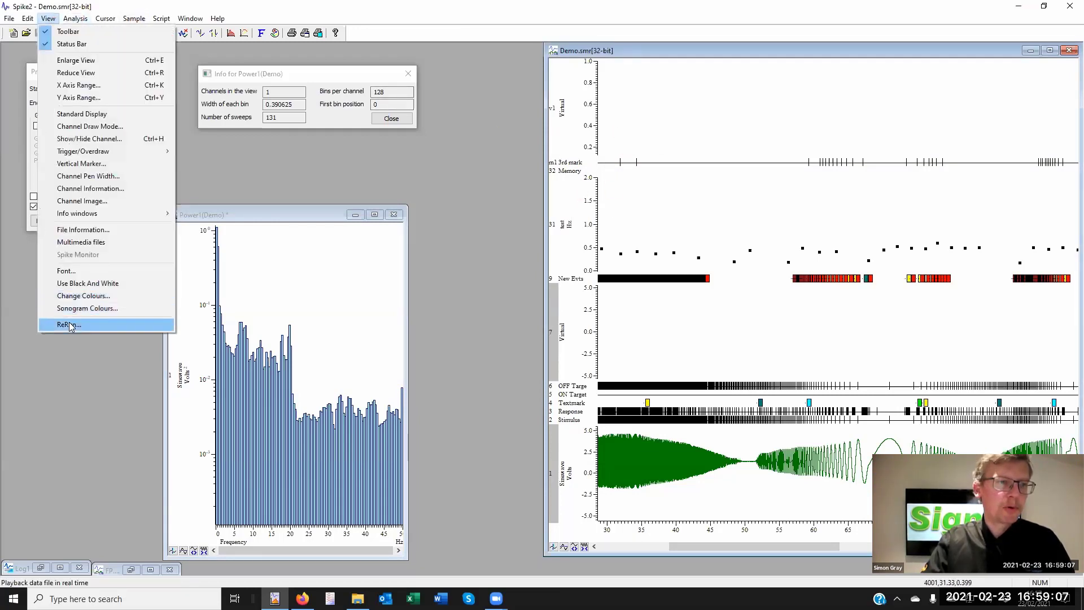
{"action": "key", "text": "Return"}
{"action": "left_click", "coordinate": [875, 327]}
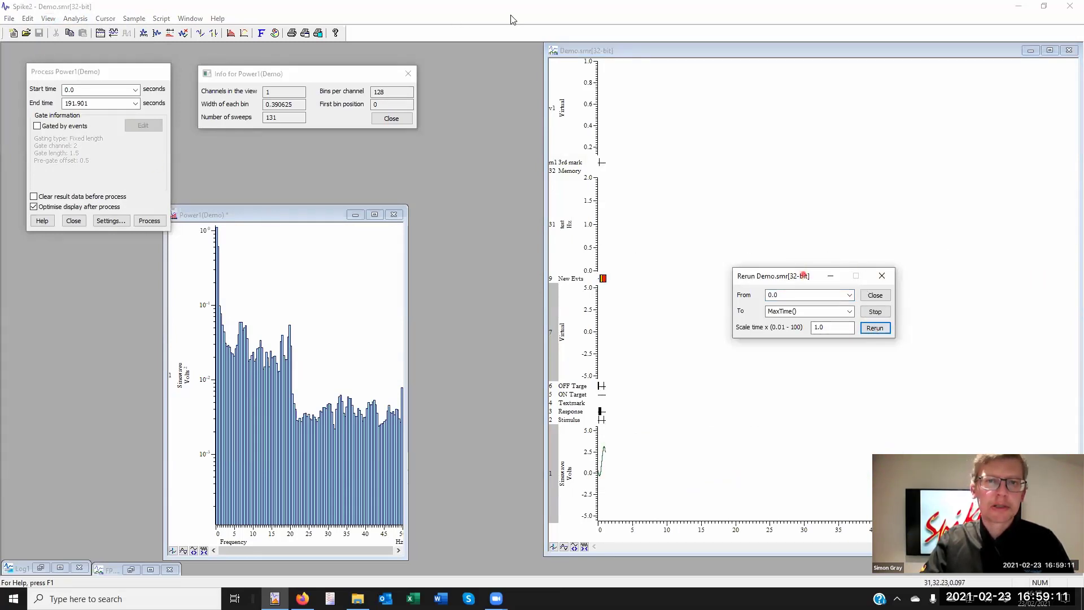
{"action": "left_click_drag", "start_coordinate": [804, 276], "coordinate": [452, 20]}
{"action": "left_click", "coordinate": [631, 54]}
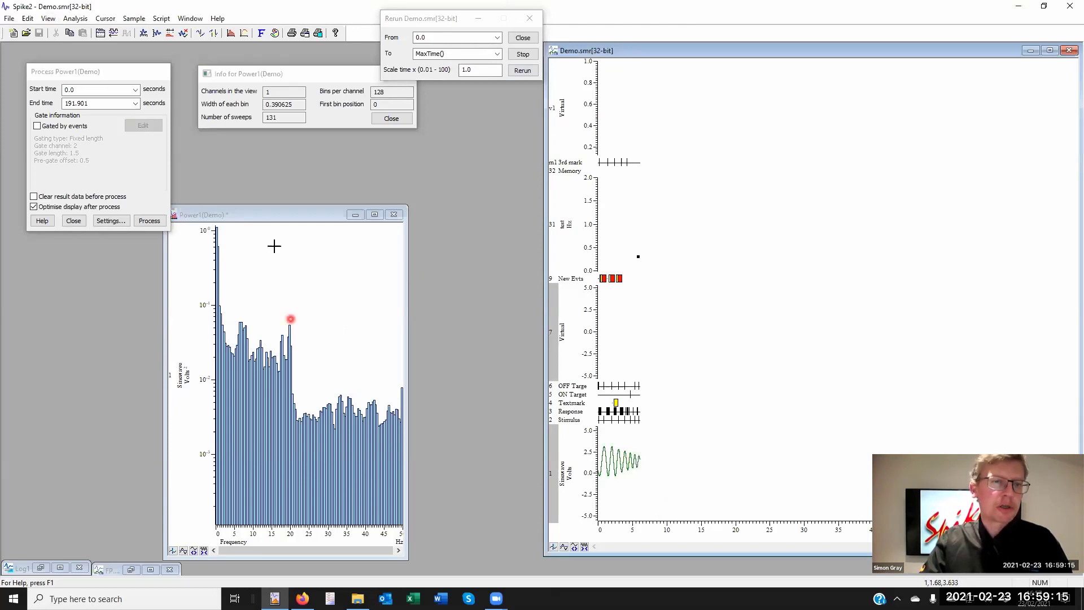
Reapply the power spectrum's settings while the rerun plays, and switch its processing mode to Automatic.
{"action": "left_click", "coordinate": [265, 216]}
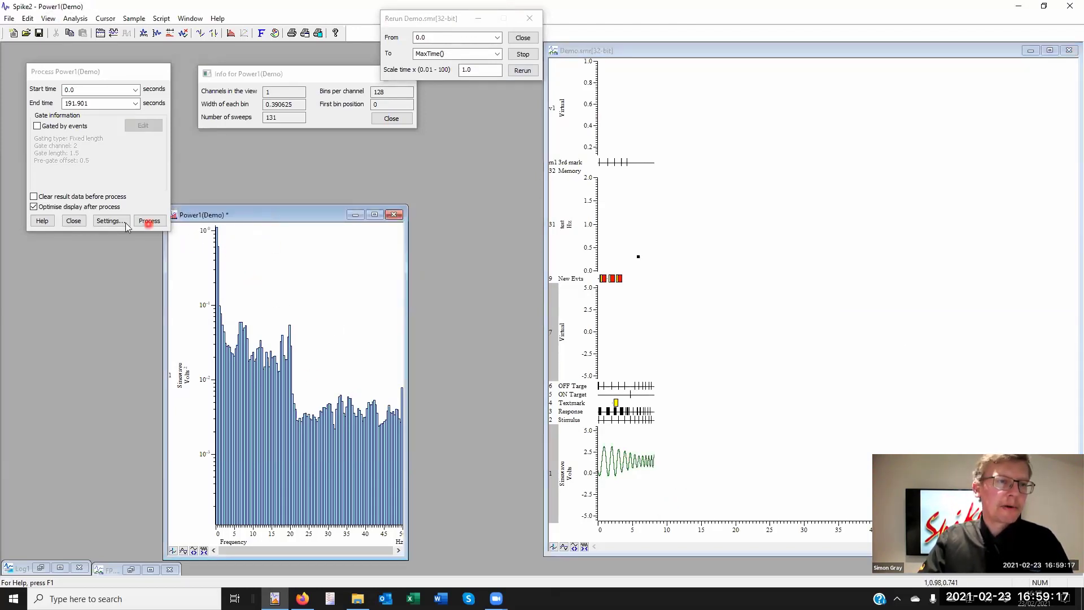
{"action": "left_click", "coordinate": [111, 221]}
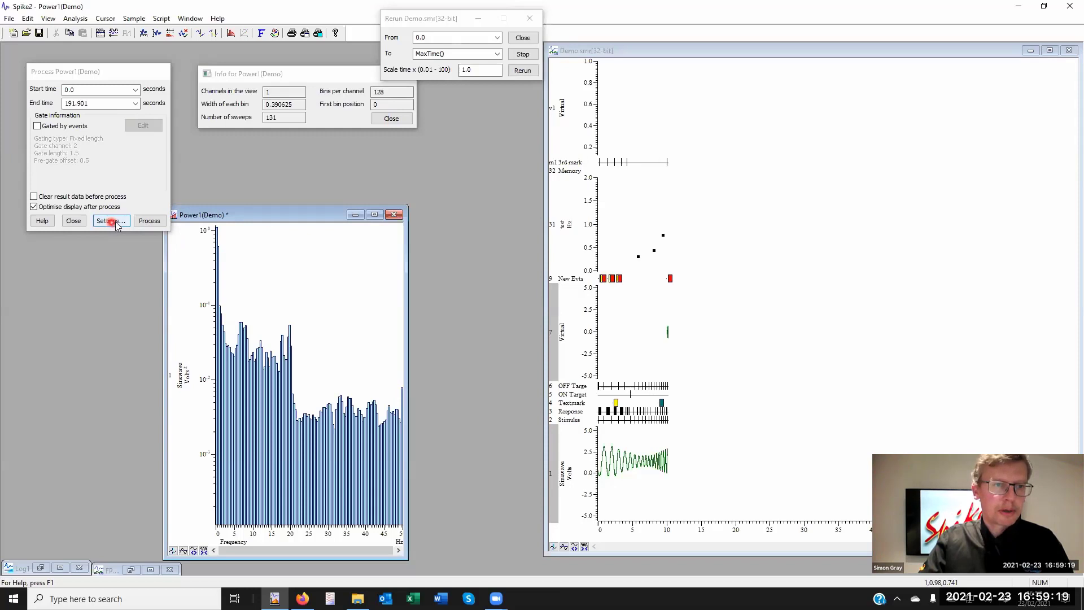
{"action": "left_click", "coordinate": [236, 148]}
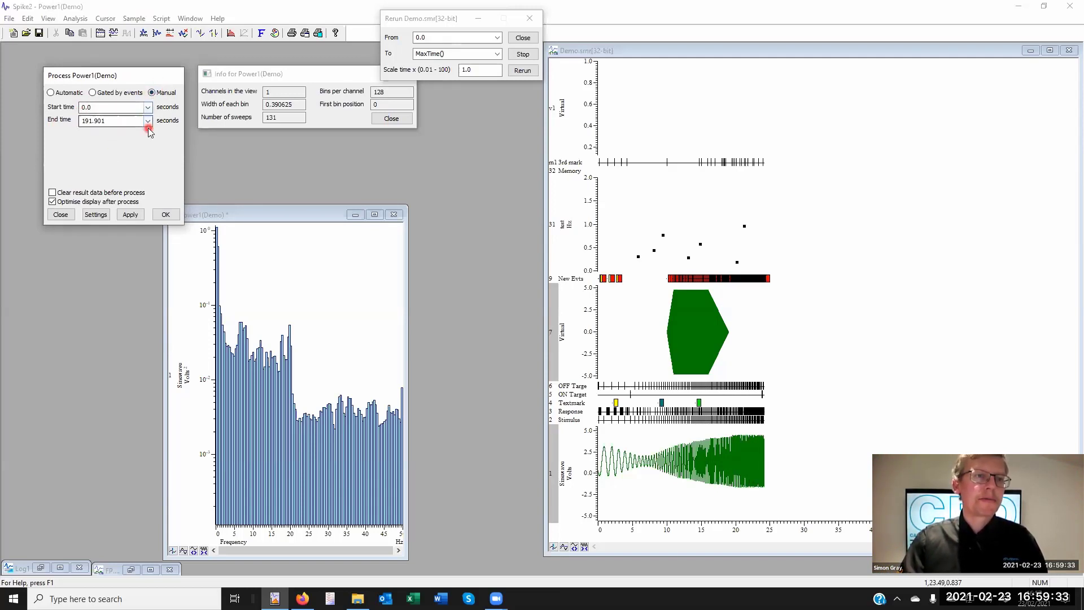
{"action": "left_click", "coordinate": [119, 94]}
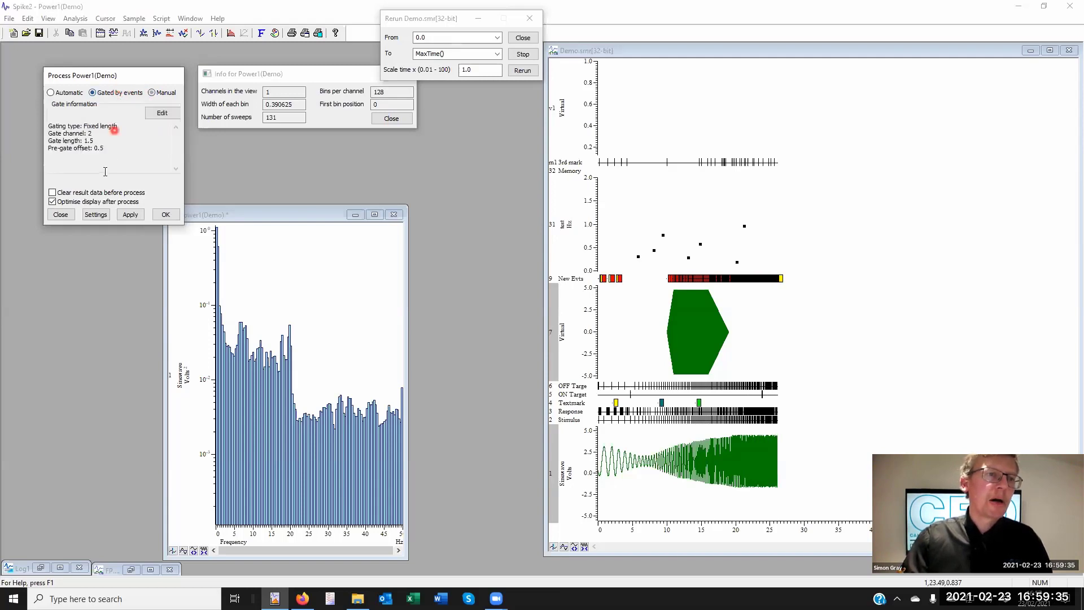
{"action": "left_click", "coordinate": [59, 93]}
Set the power spectrum's automatic processing to update the window every 0 seconds.
{"action": "left_click", "coordinate": [150, 107]}
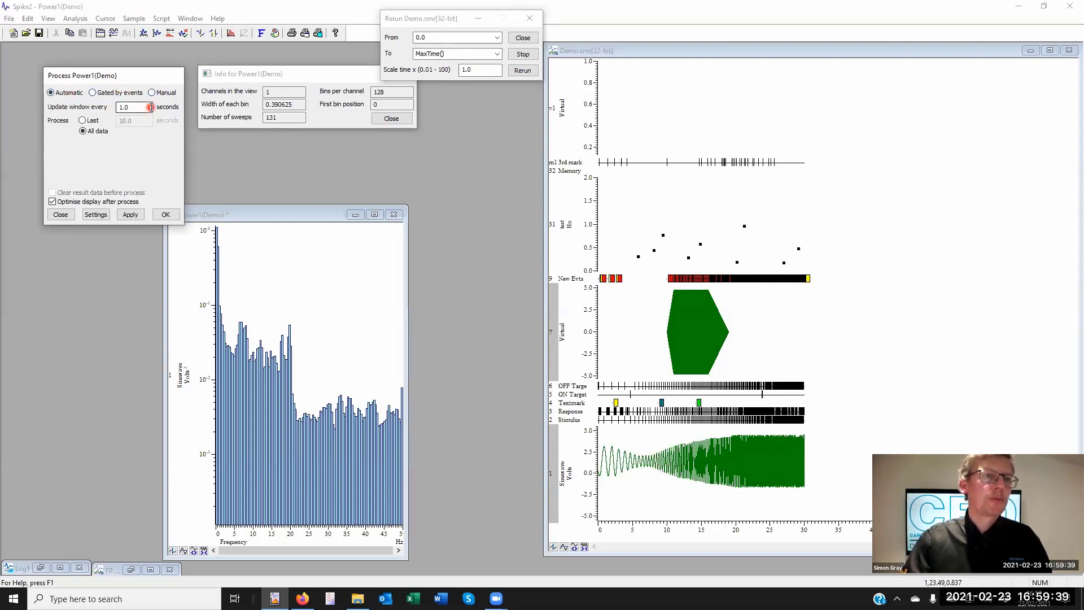
{"action": "key", "text": "BackSpace"}
{"action": "key", "text": "BackSpace"}
{"action": "key", "text": "BackSpace"}
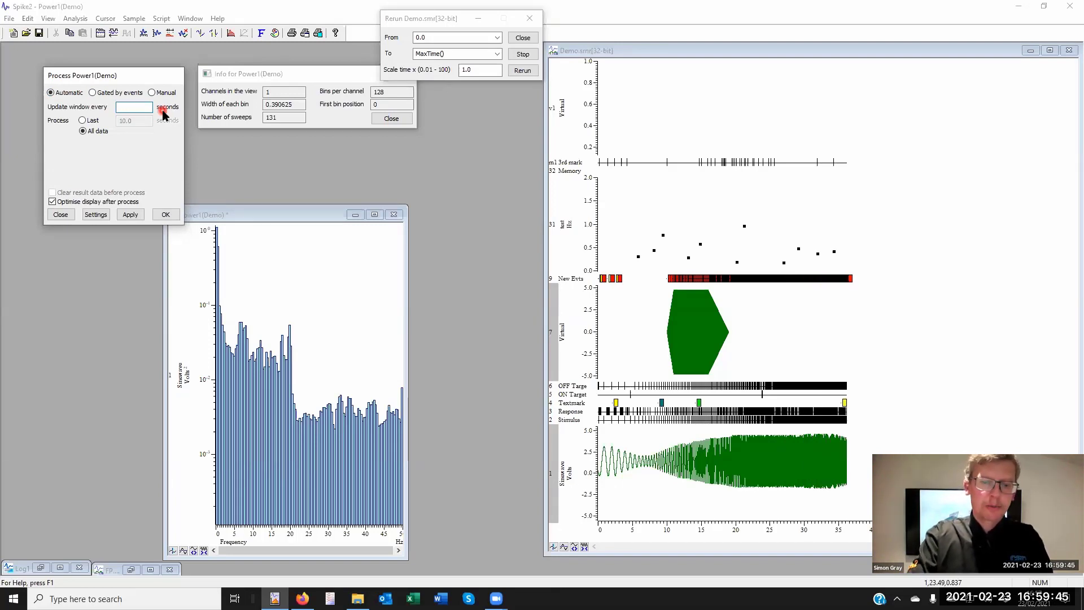
{"action": "type", "text": "0"}
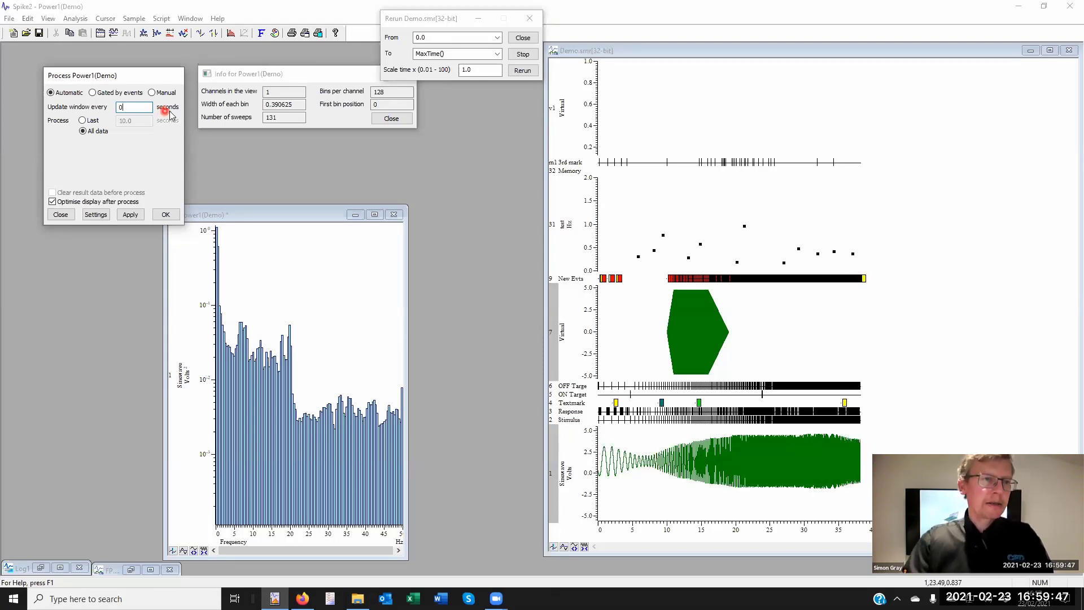
Limit the power spectrum's processing to the last 2.56 seconds, and apply it so the spectrum follows the rerun.
{"action": "left_click", "coordinate": [83, 119]}
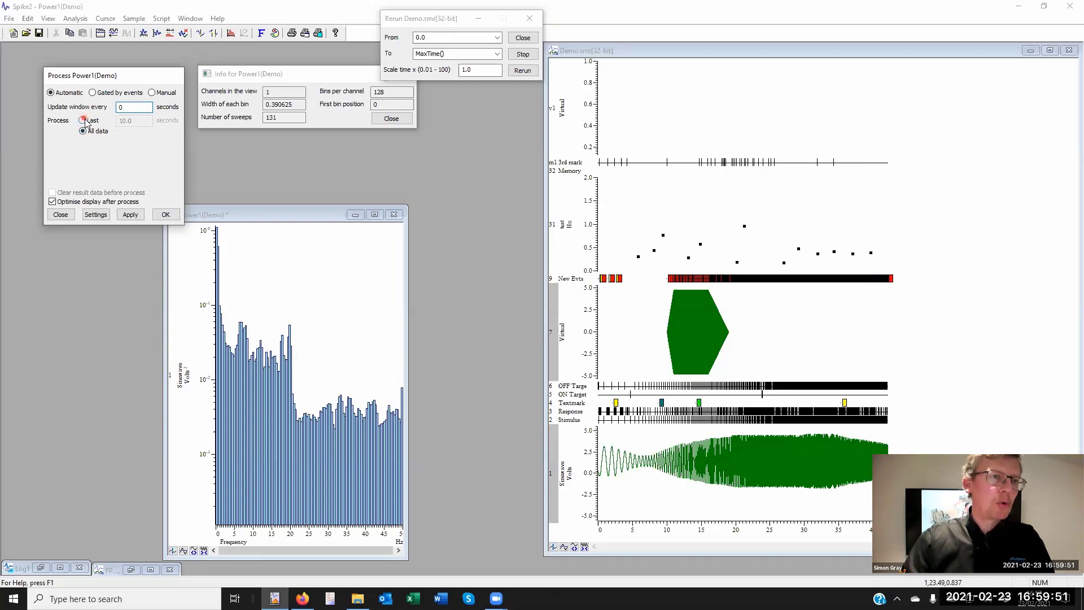
{"action": "left_click", "coordinate": [141, 122]}
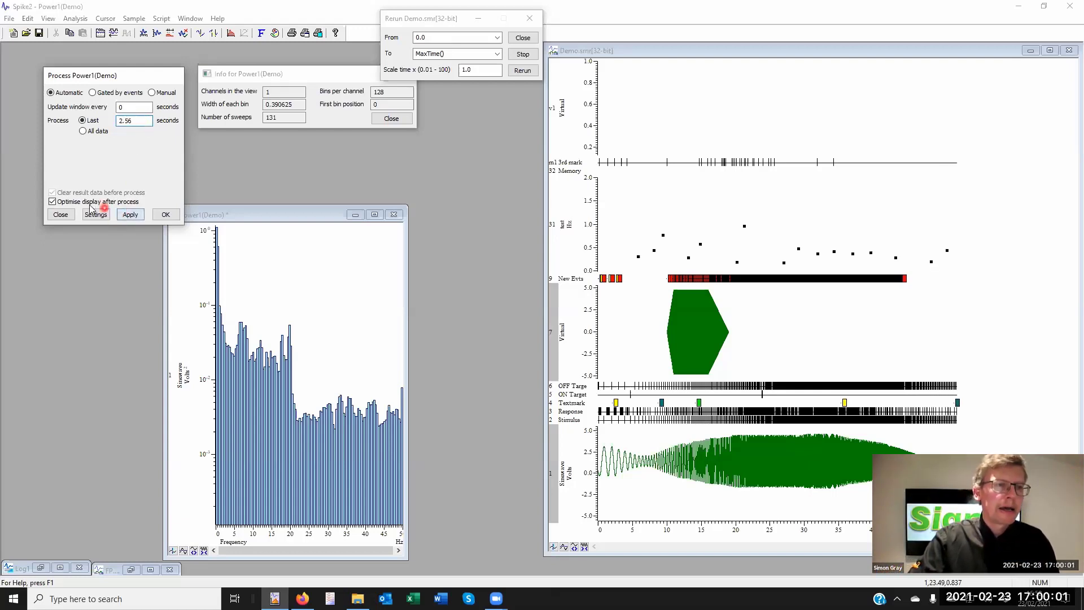
{"action": "left_click", "coordinate": [130, 214]}
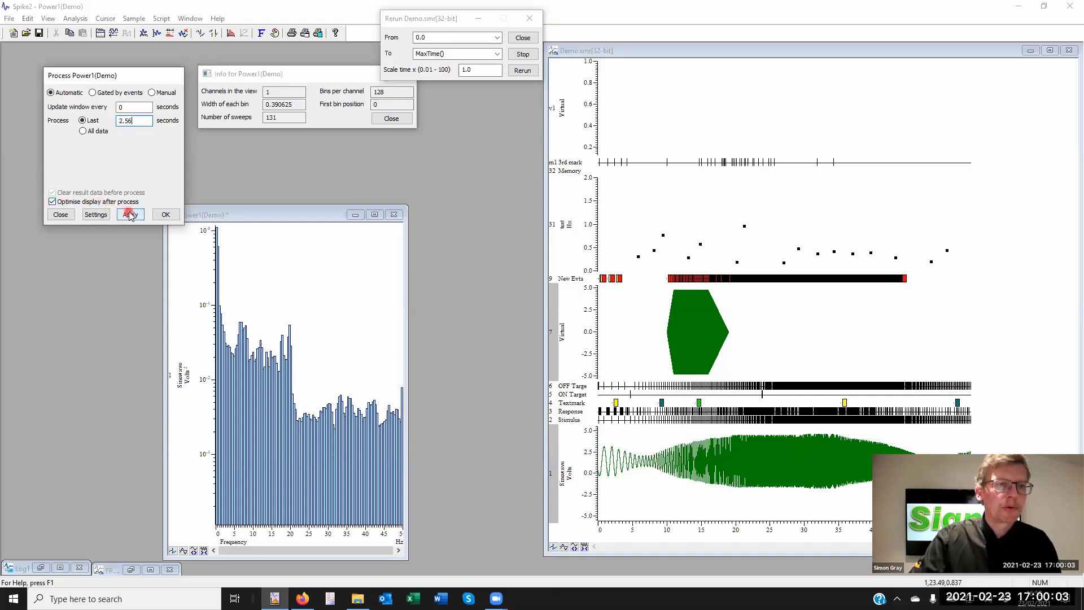
{"action": "left_click", "coordinate": [164, 214]}
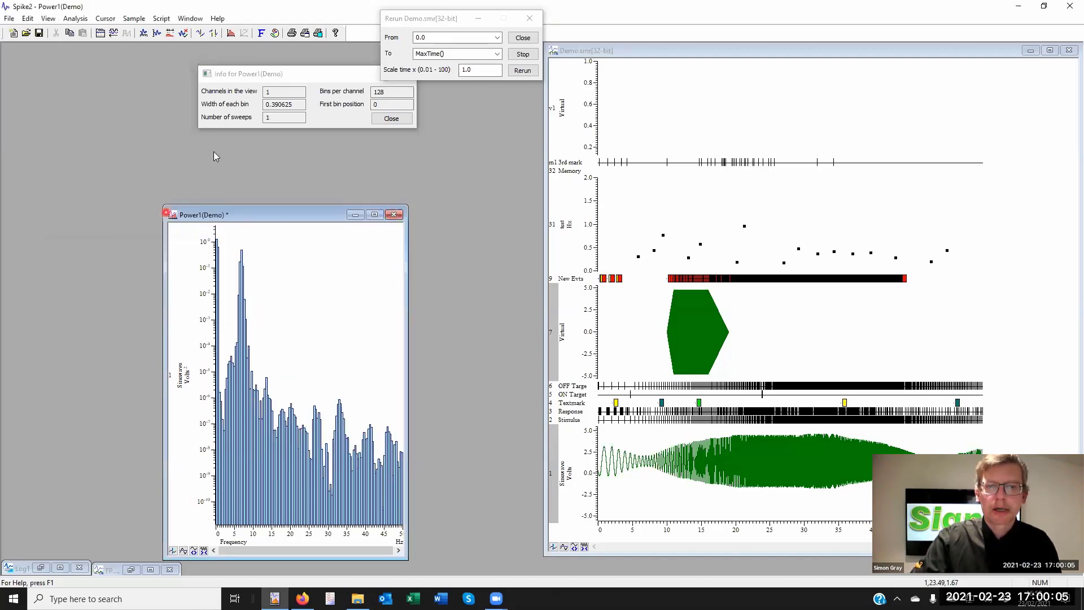
{"action": "left_click", "coordinate": [246, 240]}
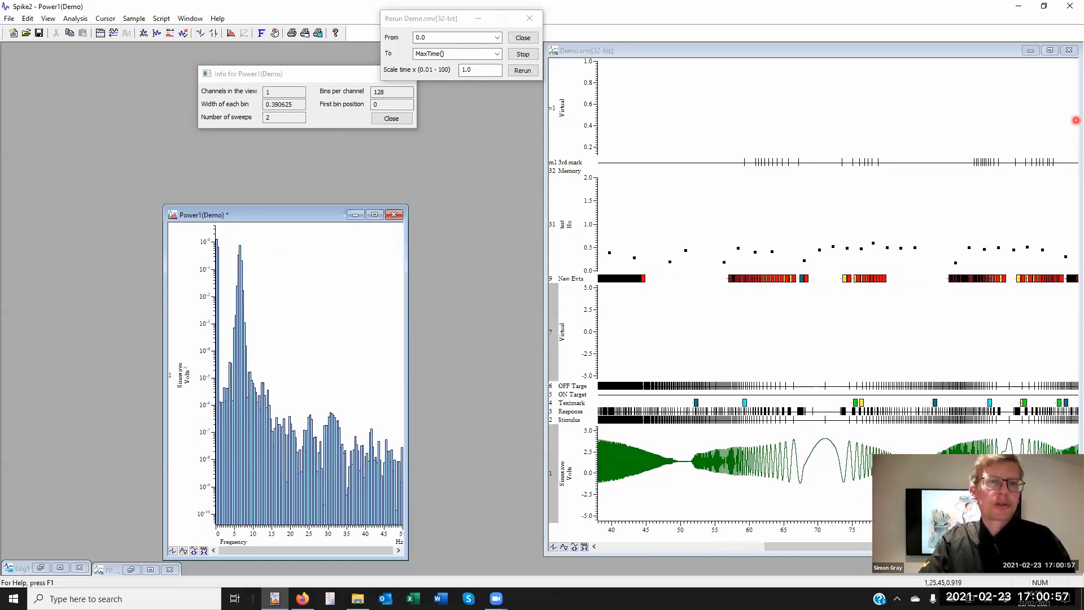
Close the rerun dialog and the power spectrum result view, leaving Demo.smr open.
{"action": "left_click", "coordinate": [522, 55]}
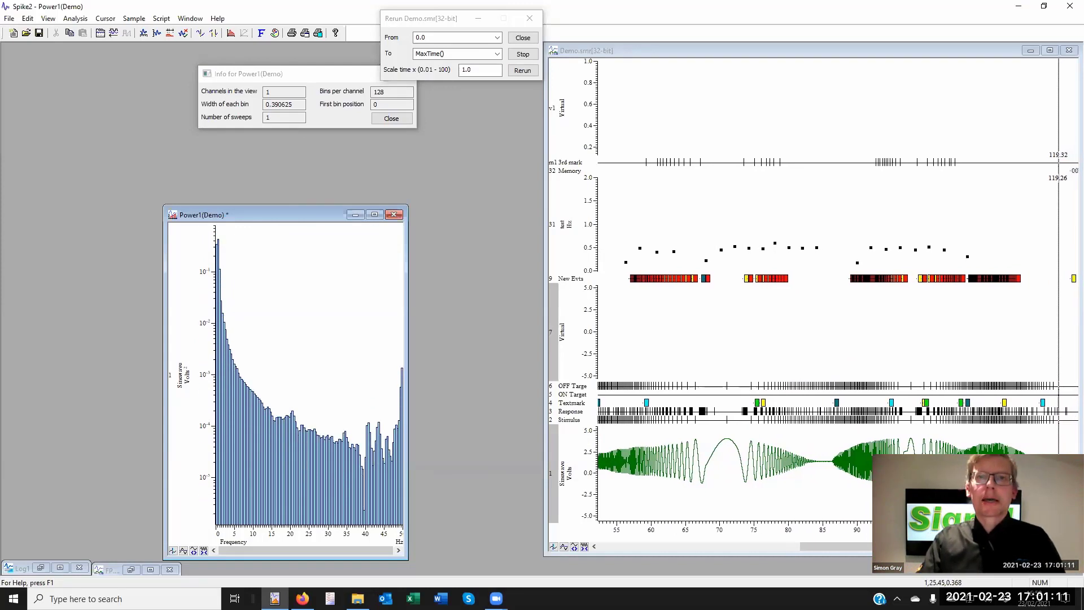
{"action": "left_click", "coordinate": [654, 118]}
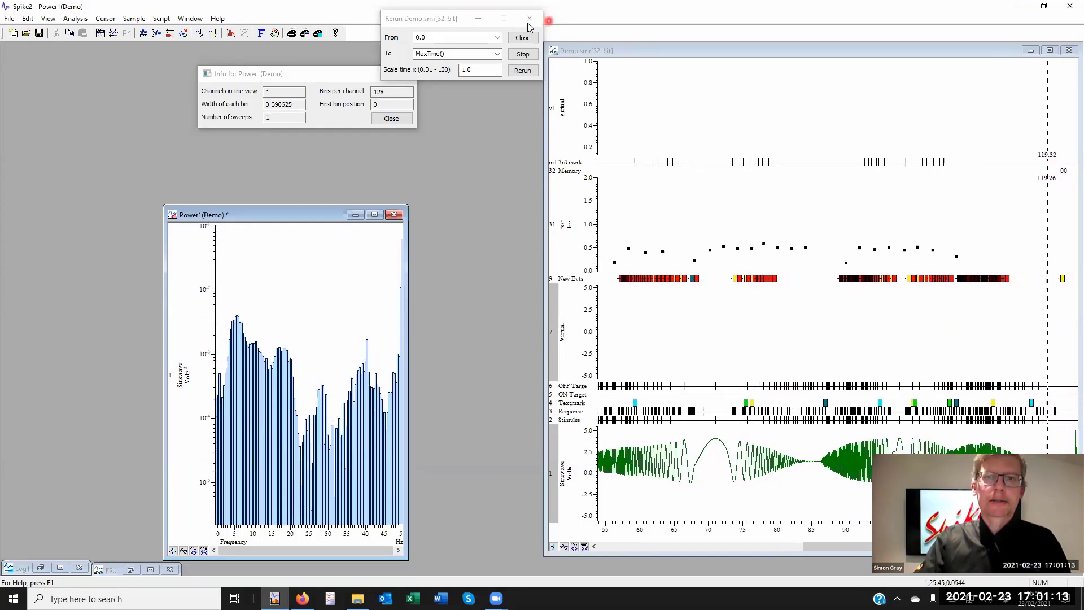
{"action": "left_click", "coordinate": [350, 224]}
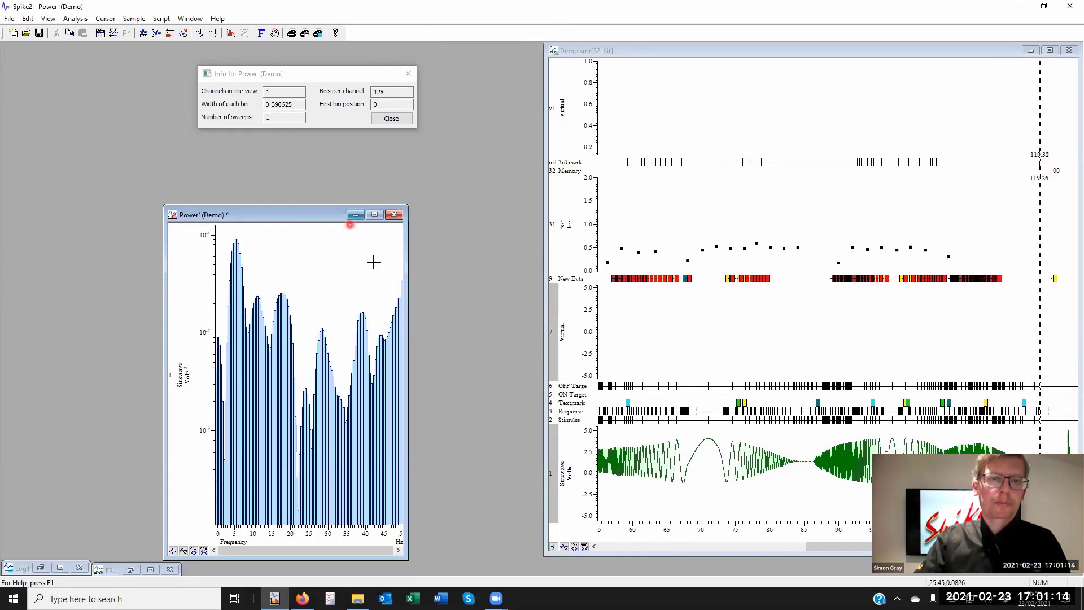
{"action": "left_click", "coordinate": [394, 214]}
{"action": "left_click", "coordinate": [544, 322]}
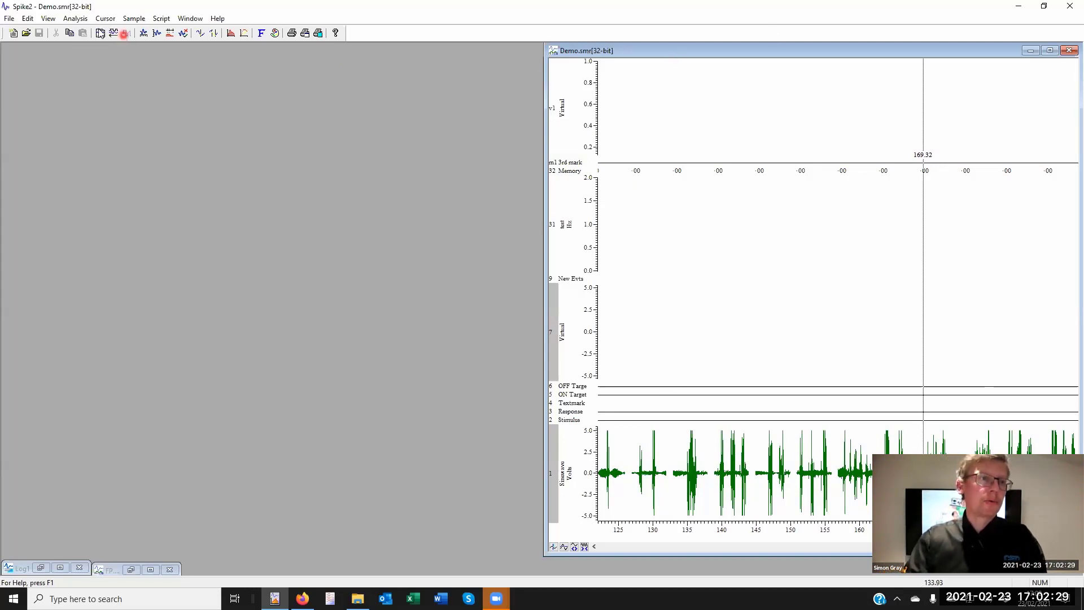
Rerun Demo.smr from 0.0 to MaxTime() at a time scale of 1.0, and enlarge the Sinewave channel to fill the view.
{"action": "left_click", "coordinate": [48, 18]}
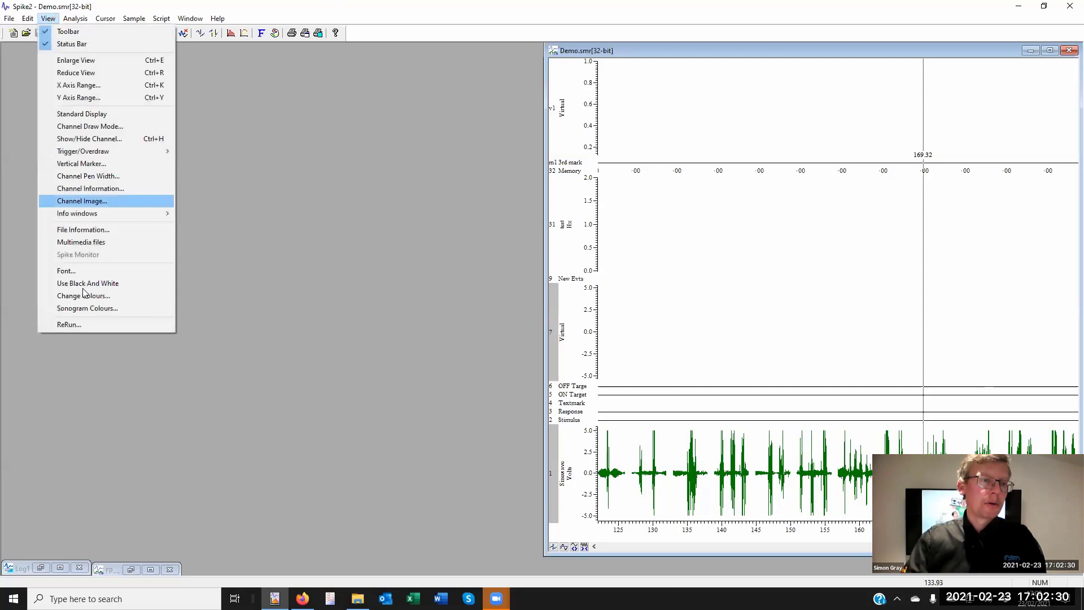
{"action": "left_click", "coordinate": [69, 324]}
{"action": "left_click", "coordinate": [874, 327]}
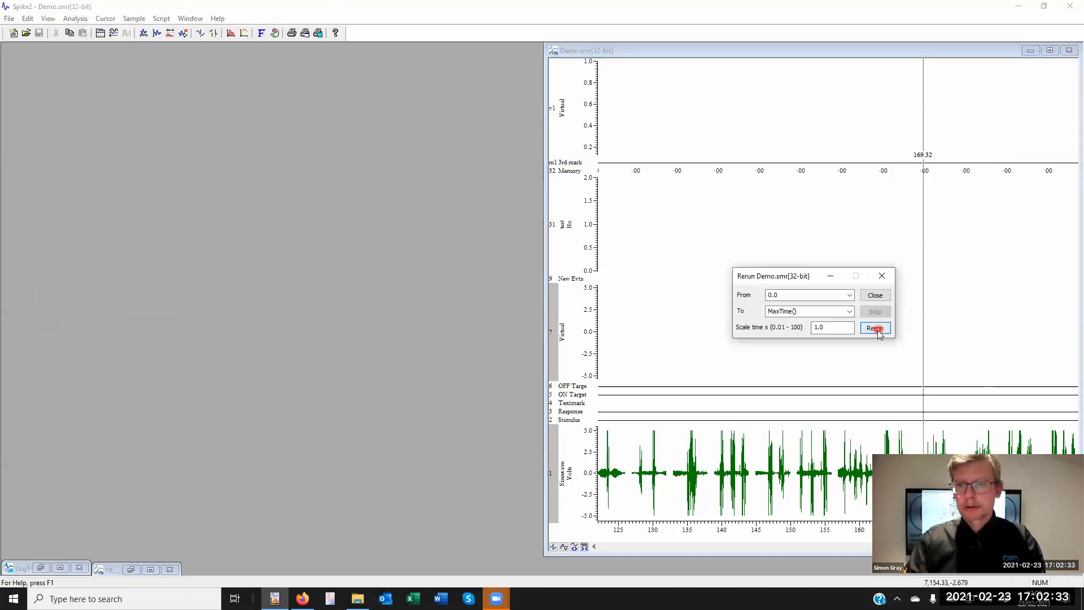
{"action": "left_click", "coordinate": [878, 330]}
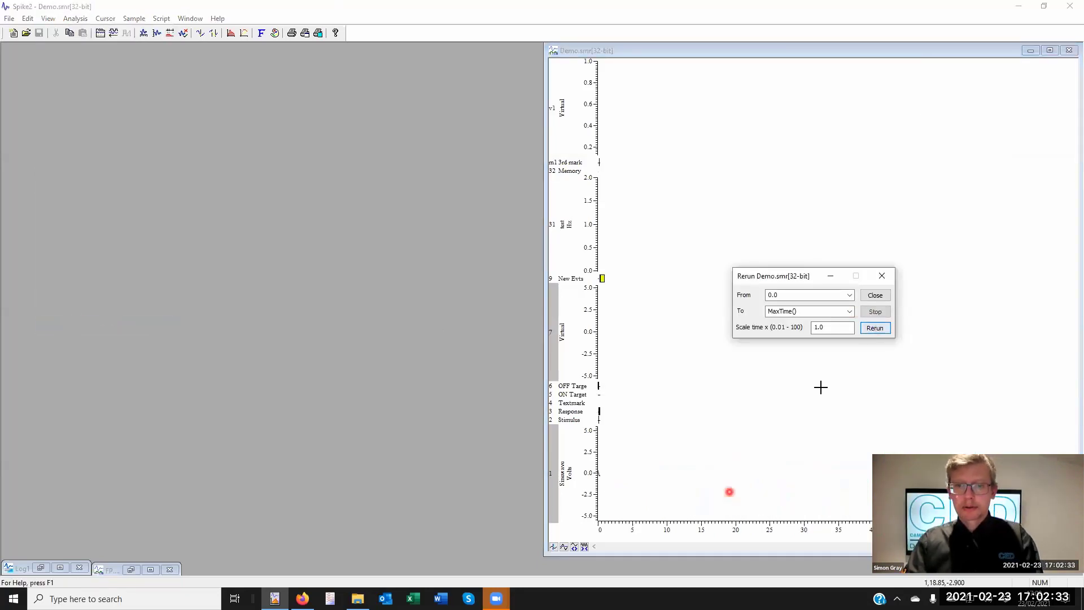
{"action": "right_click", "coordinate": [620, 465]}
{"action": "double_click", "coordinate": [614, 471]}
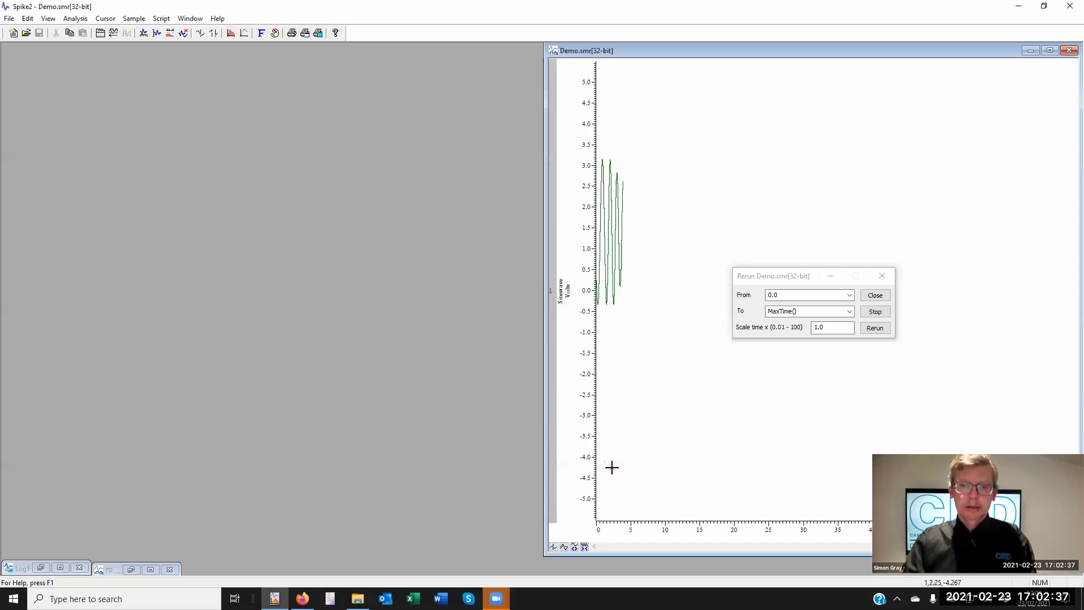
Create a new virtual channel in Demo.smr, and move its settings dialog clear of the data.
{"action": "left_click", "coordinate": [77, 20]}
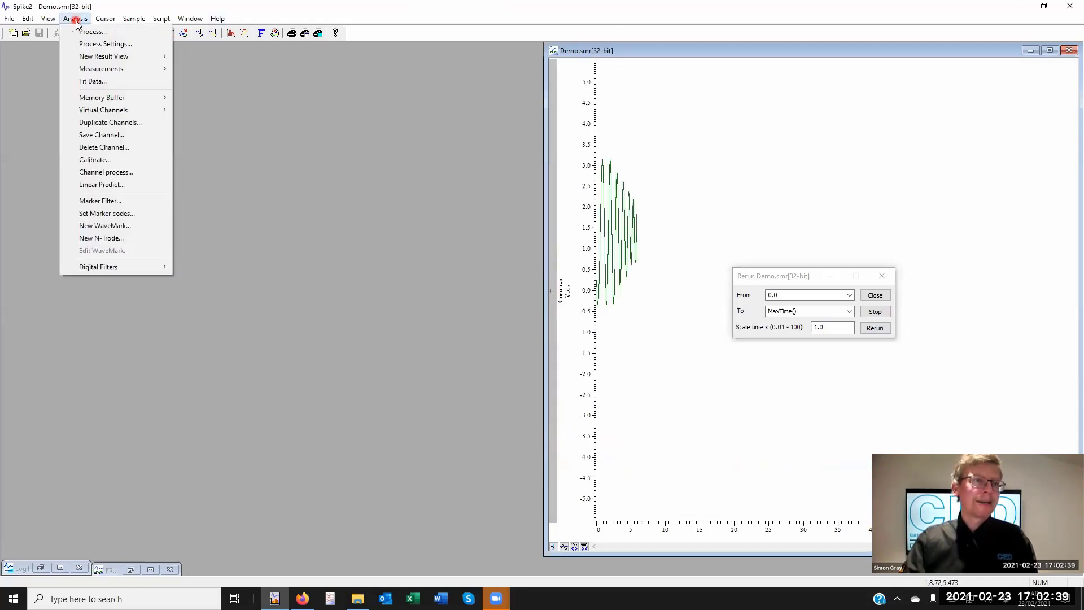
{"action": "mouse_move", "coordinate": [110, 111]}
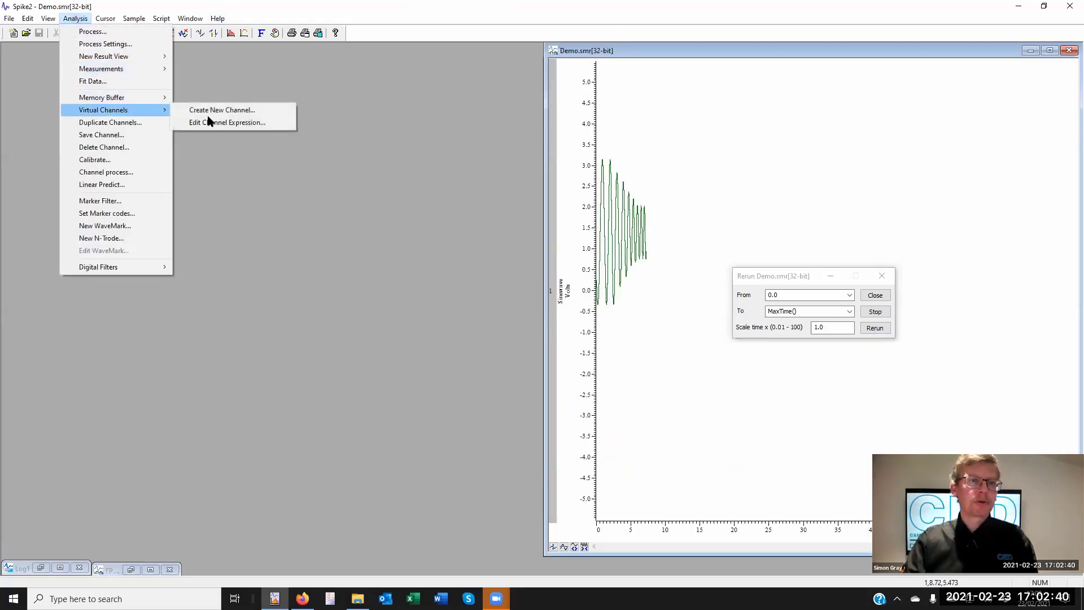
{"action": "left_click", "coordinate": [239, 117]}
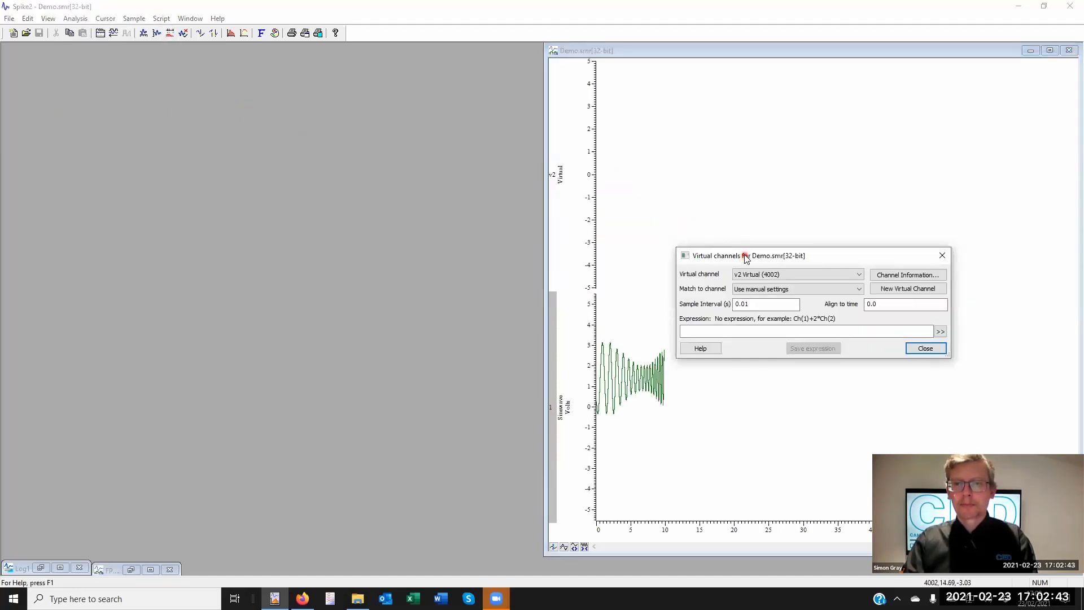
{"action": "left_click_drag", "start_coordinate": [746, 257], "coordinate": [250, 26]}
{"action": "left_click", "coordinate": [422, 99]}
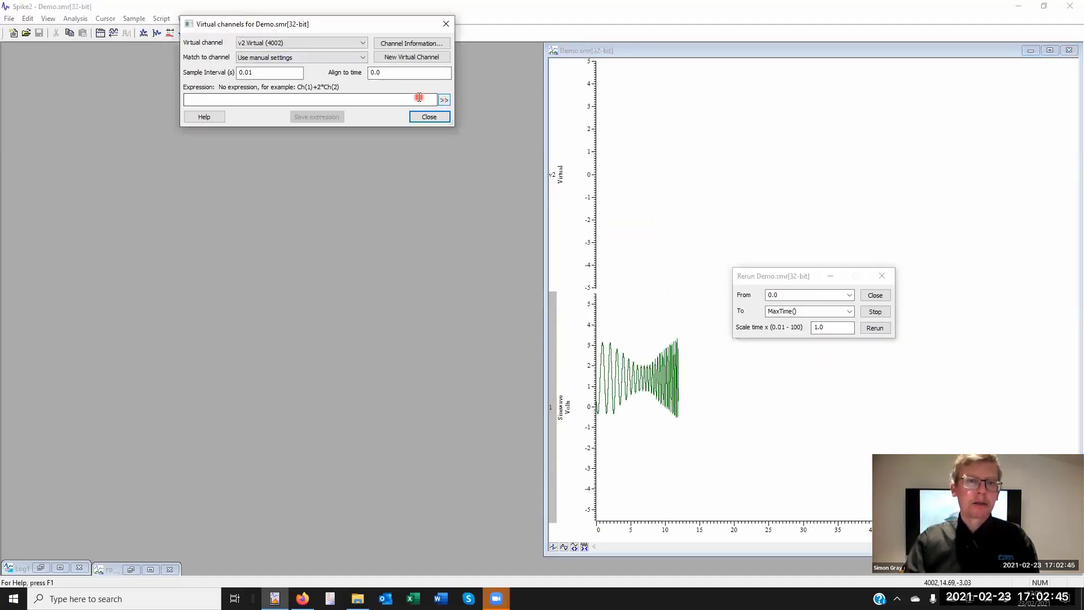
Build the virtual channel's expression from the spectral Mean frequency function on 1 Sinewave, with a frequency resolution of 0.3906289 Hz.
{"action": "left_click", "coordinate": [444, 101]}
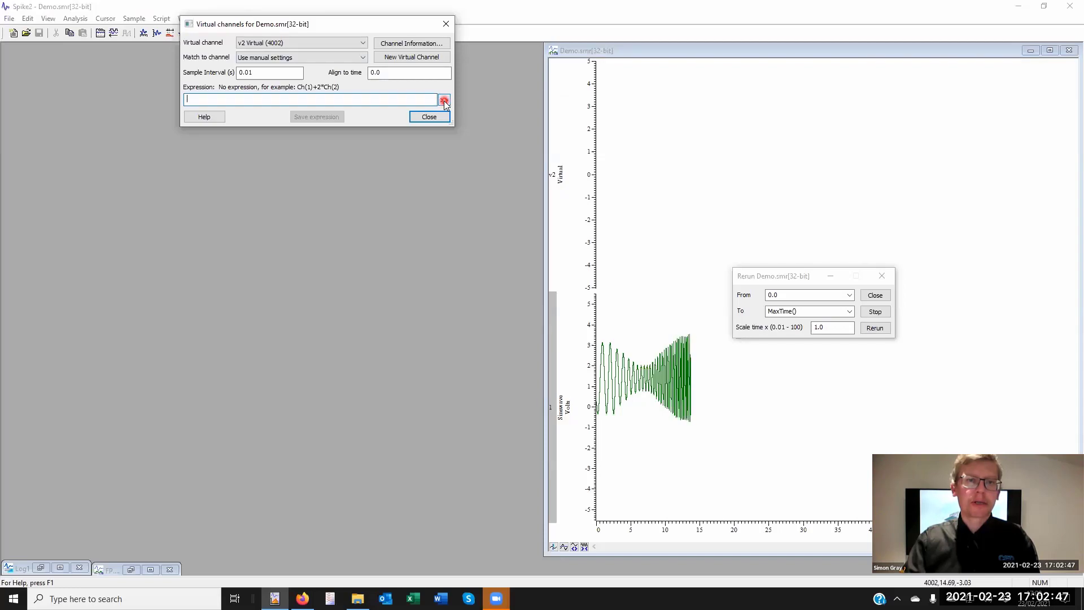
{"action": "mouse_move", "coordinate": [486, 119]}
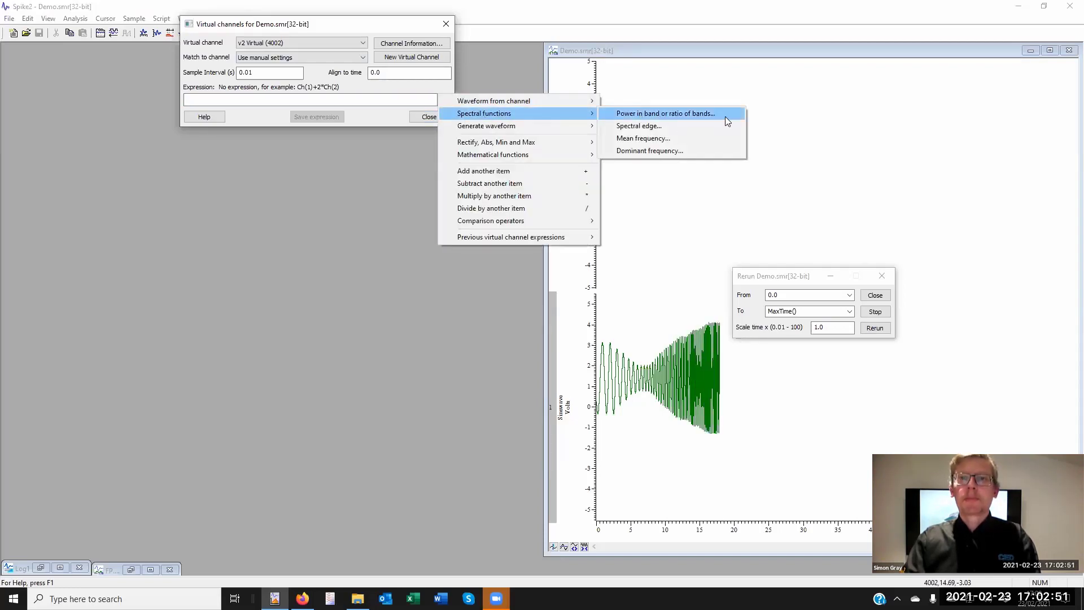
{"action": "left_click", "coordinate": [664, 141]}
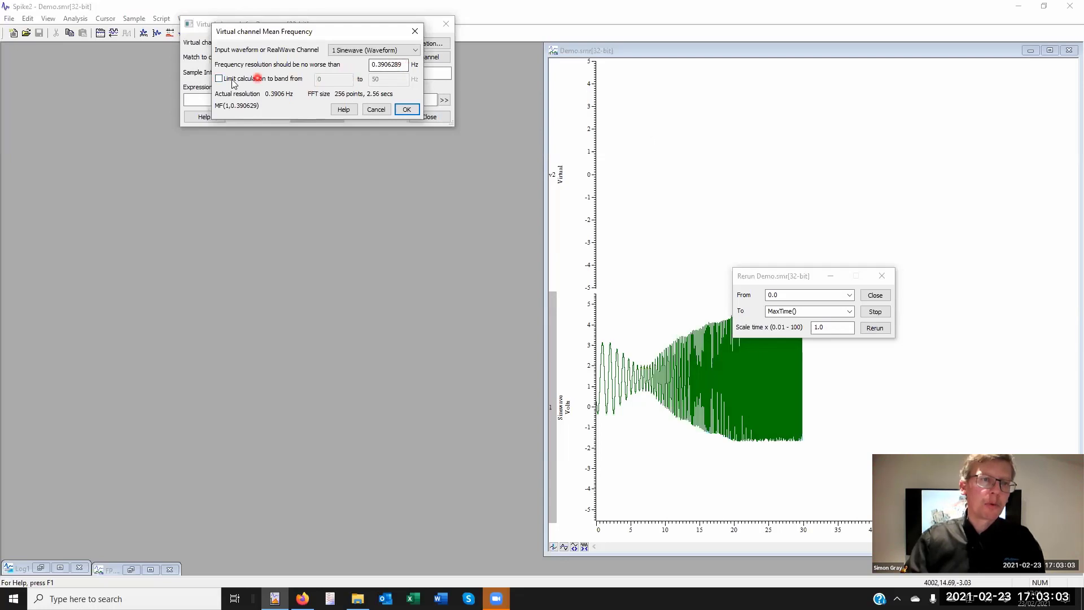
{"action": "left_click", "coordinate": [406, 109]}
{"action": "left_click", "coordinate": [427, 115]}
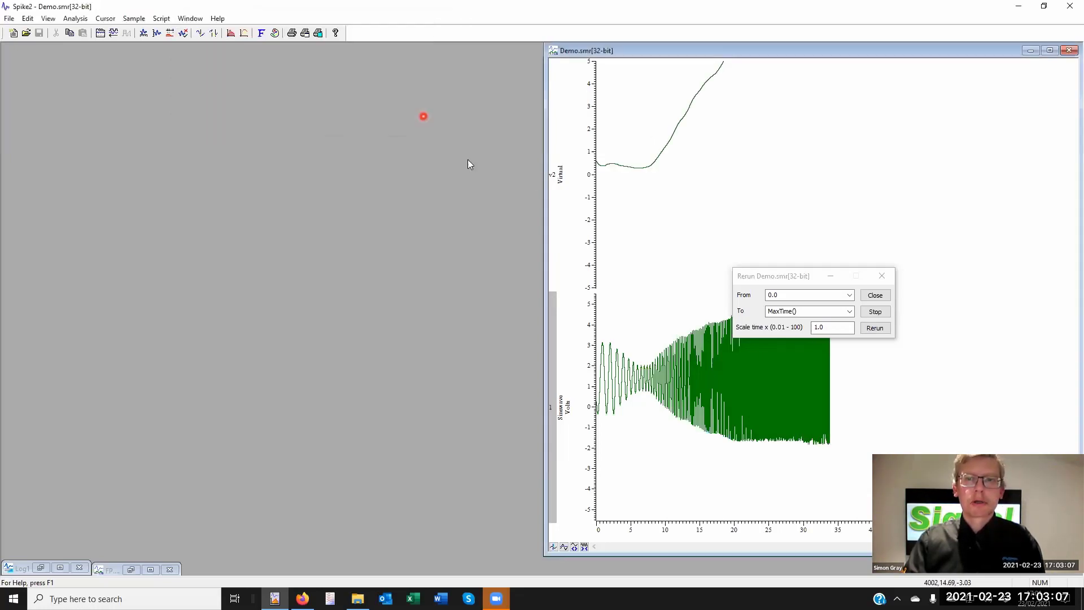
Widen the virtual channel's Y axis range to beyond ±25, and move the rerun dialog off the data before closing it.
{"action": "left_click_drag", "start_coordinate": [589, 87], "coordinate": [589, 160]}
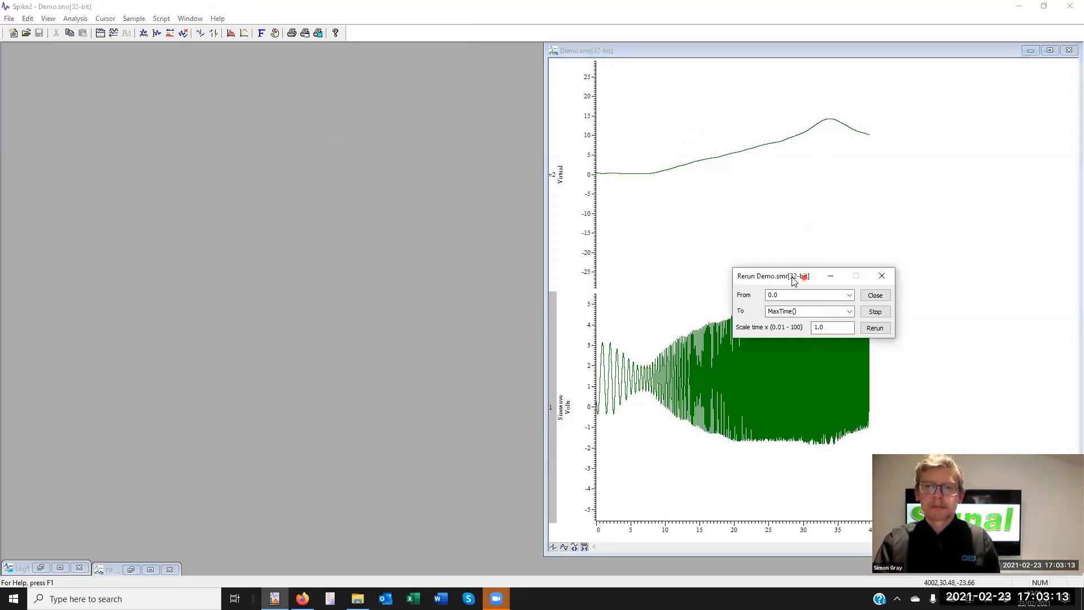
{"action": "left_click_drag", "start_coordinate": [807, 276], "coordinate": [386, 133]}
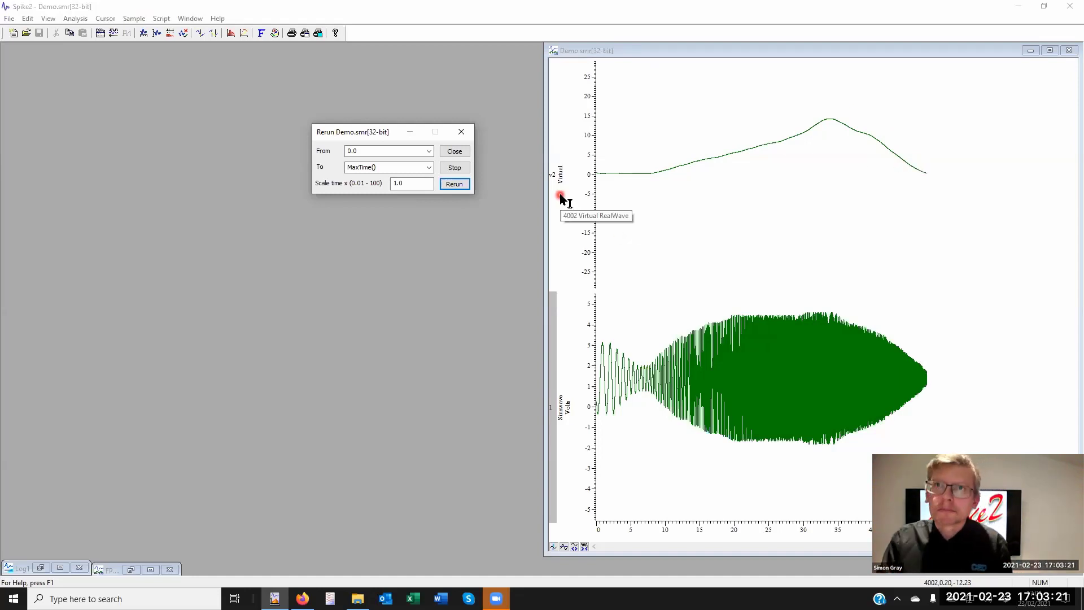
{"action": "left_click", "coordinate": [461, 132]}
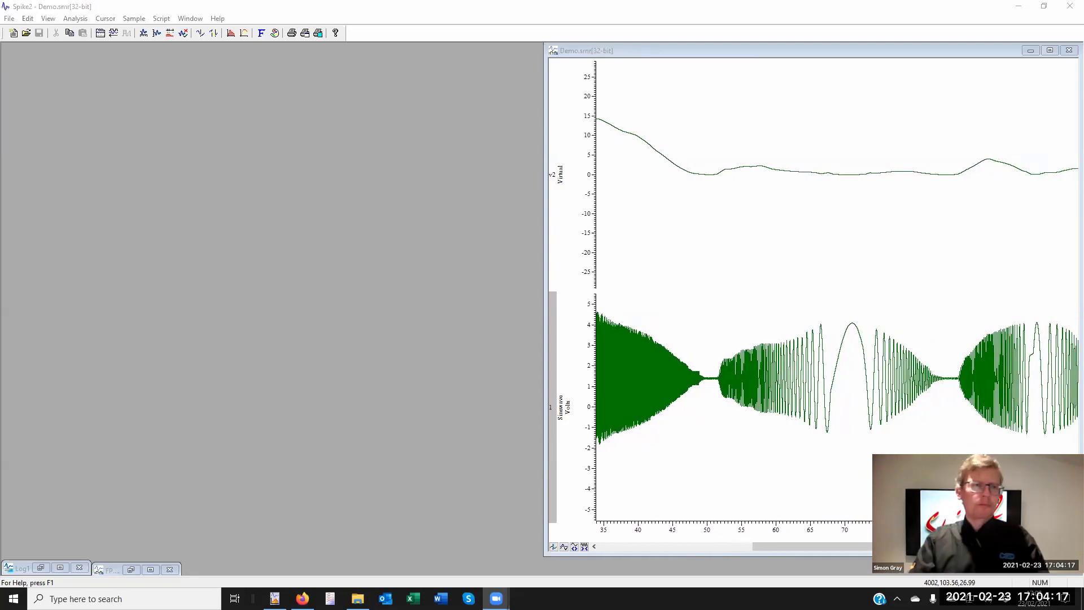
Move the Demo.smr window slightly, and reopen the rerun dialog to stop the rerun.
{"action": "left_click", "coordinate": [662, 50]}
{"action": "left_click_drag", "start_coordinate": [661, 51], "coordinate": [623, 55]}
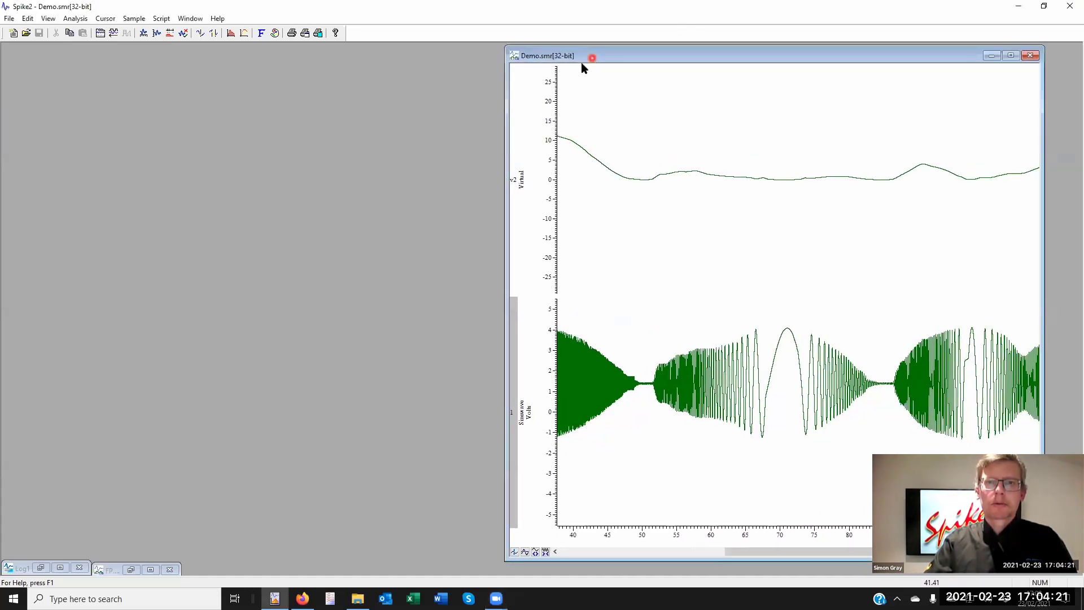
{"action": "left_click", "coordinate": [47, 19]}
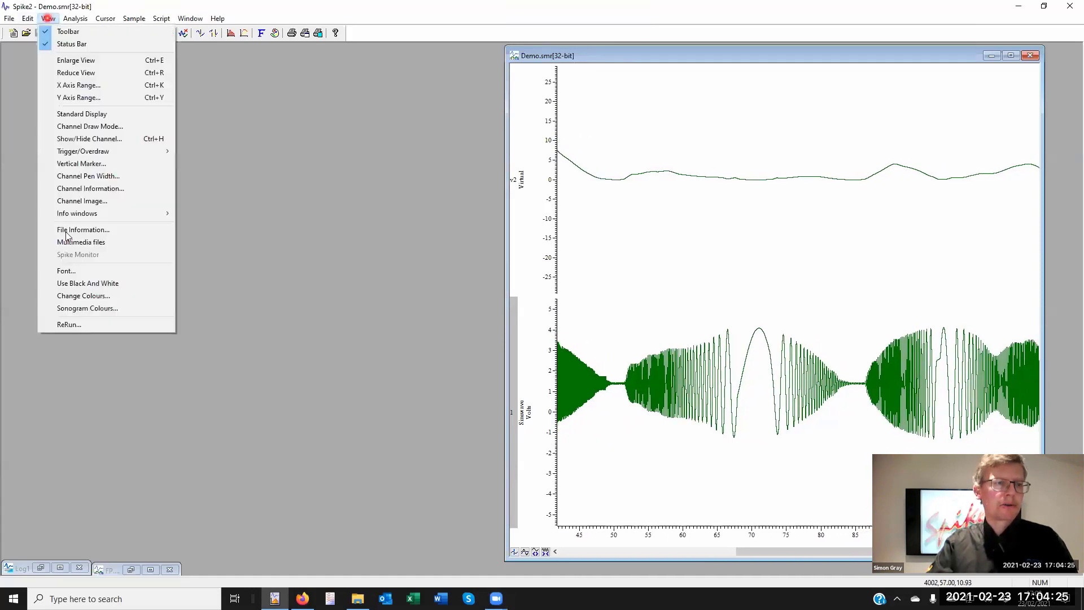
{"action": "left_click", "coordinate": [82, 324]}
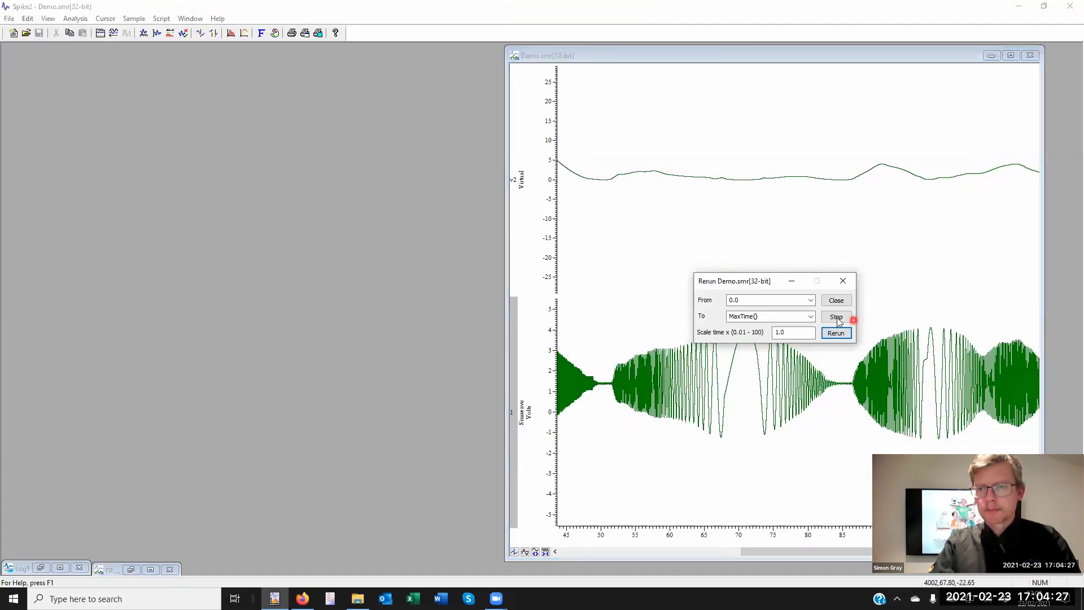
{"action": "left_click", "coordinate": [844, 281]}
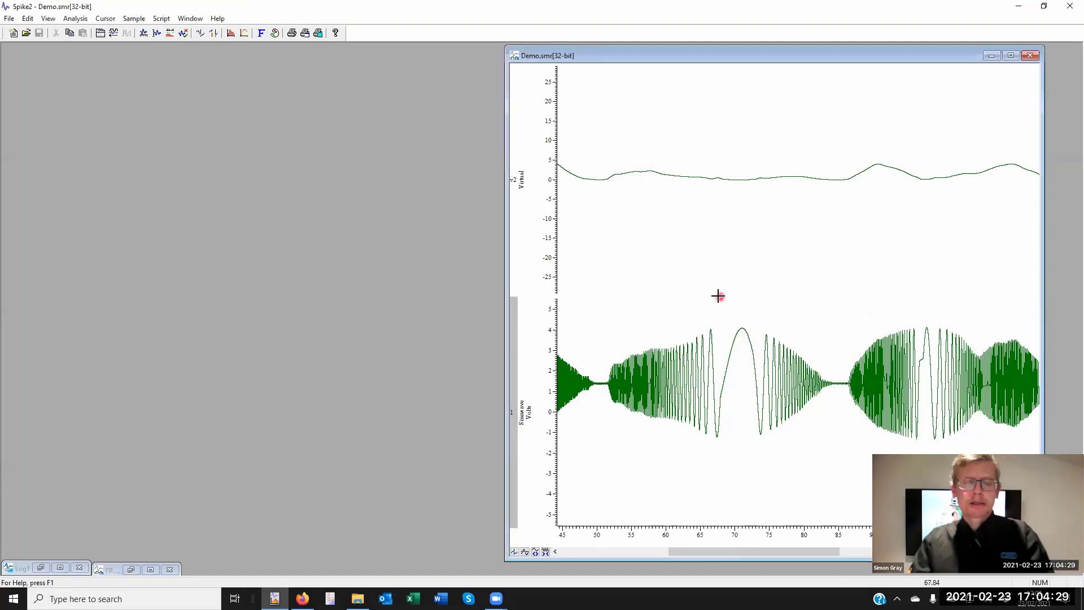
Show cursor 0 in Demo.smr, and delete vertical cursors 2 and 1.
{"action": "key", "text": "ctrl+0"}
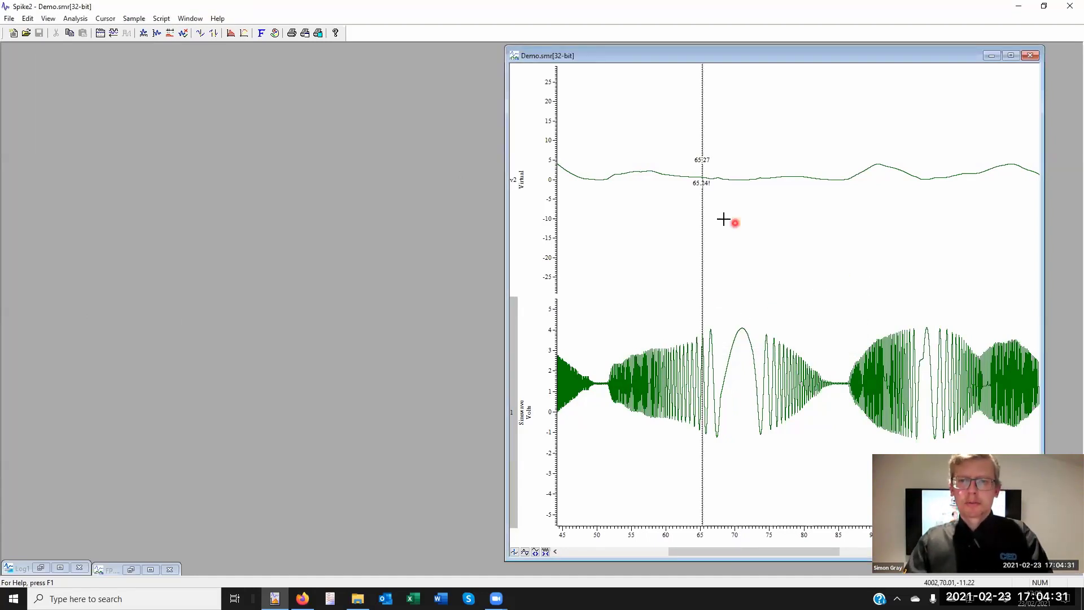
{"action": "right_click", "coordinate": [702, 241]}
{"action": "mouse_move", "coordinate": [825, 249]}
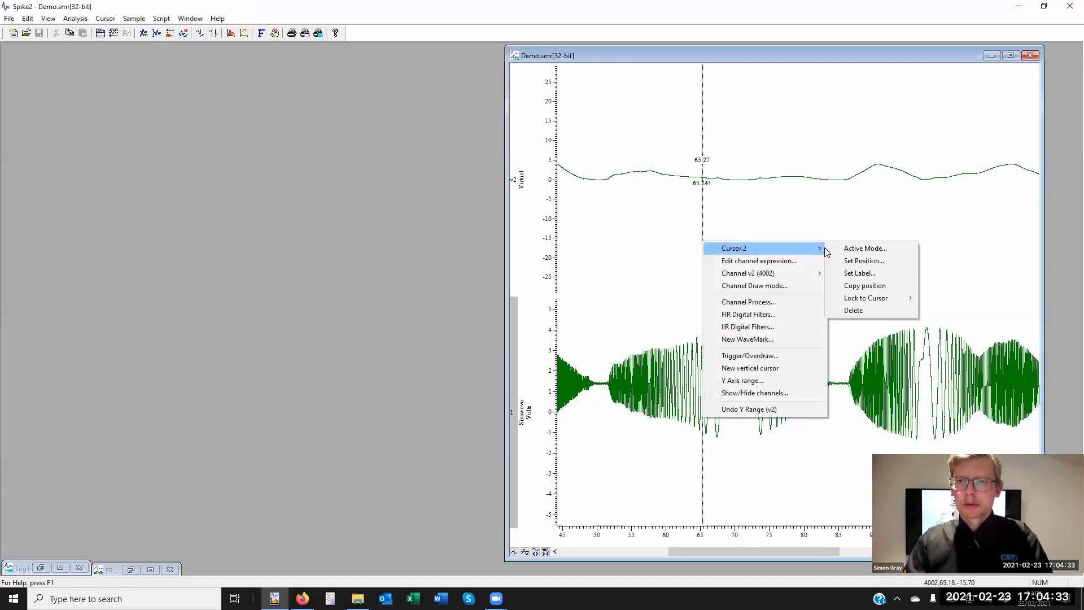
{"action": "left_click", "coordinate": [854, 310]}
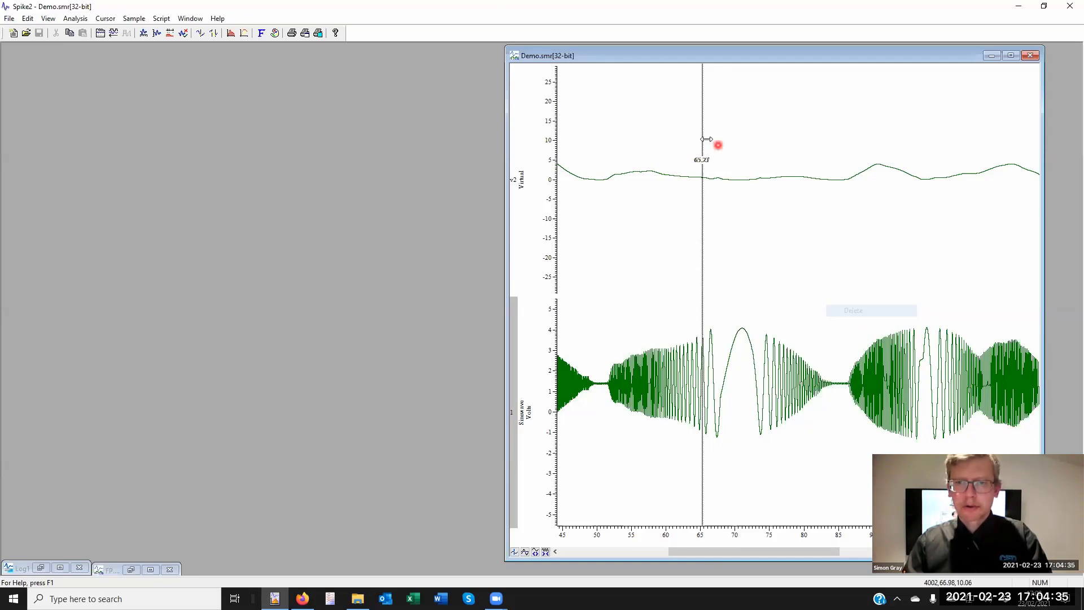
{"action": "right_click", "coordinate": [706, 173]}
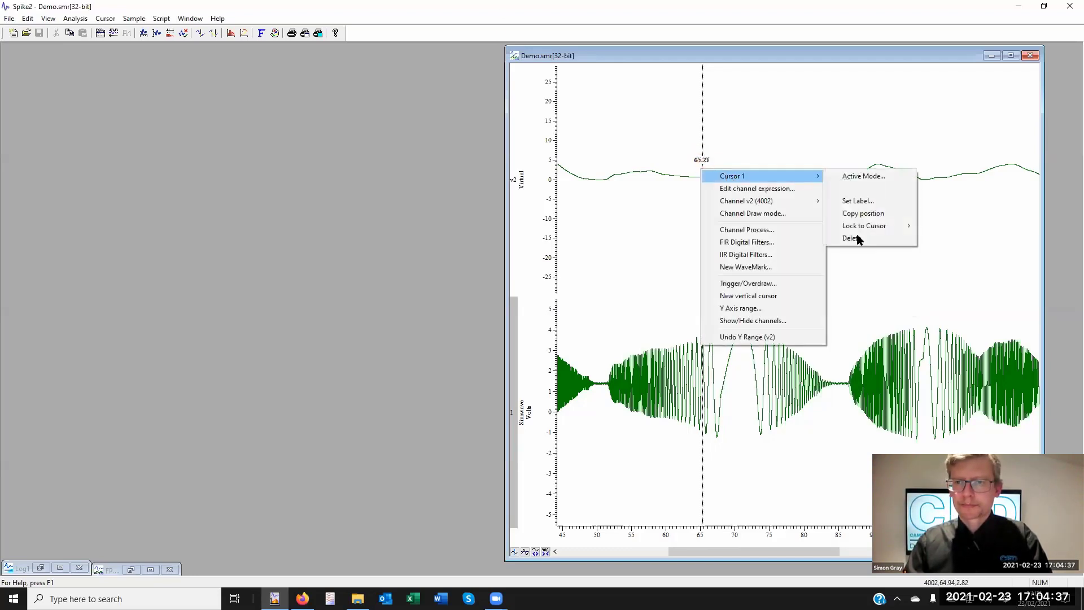
{"action": "left_click", "coordinate": [723, 176]}
{"action": "left_click", "coordinate": [702, 196]}
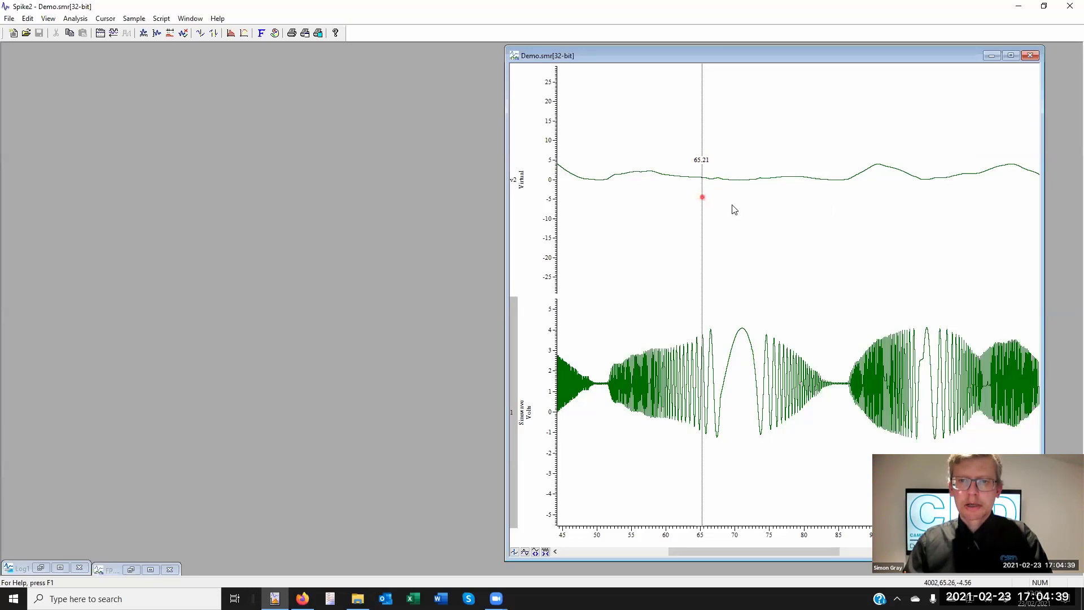
Open the active mode settings of cursor 0.
{"action": "right_click", "coordinate": [704, 199]}
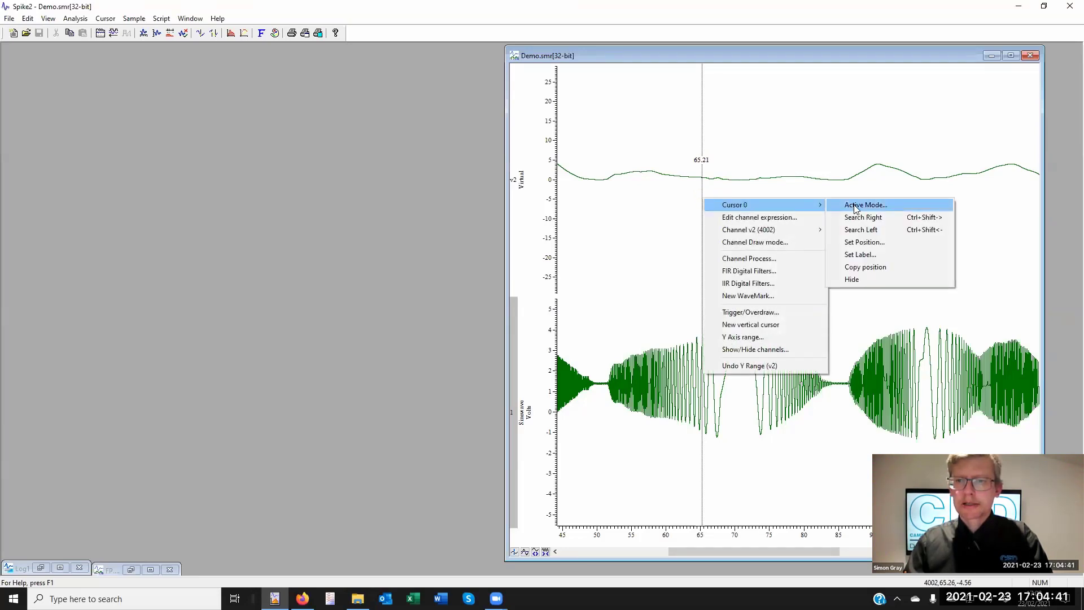
{"action": "left_click", "coordinate": [856, 208]}
{"action": "left_click", "coordinate": [407, 97]}
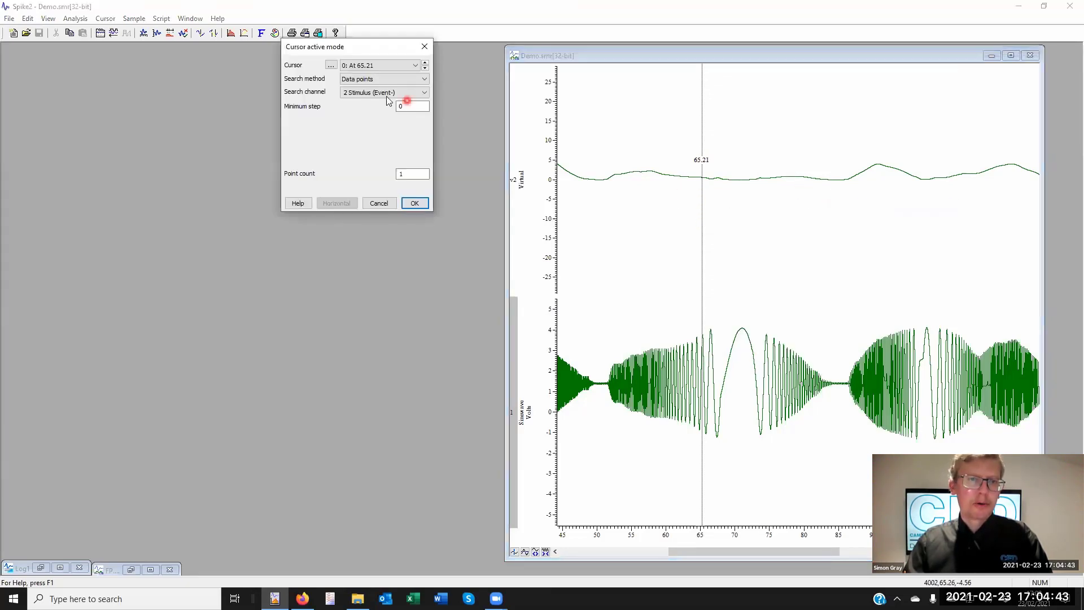
{"action": "left_click", "coordinate": [370, 93]}
{"action": "left_click", "coordinate": [404, 106]}
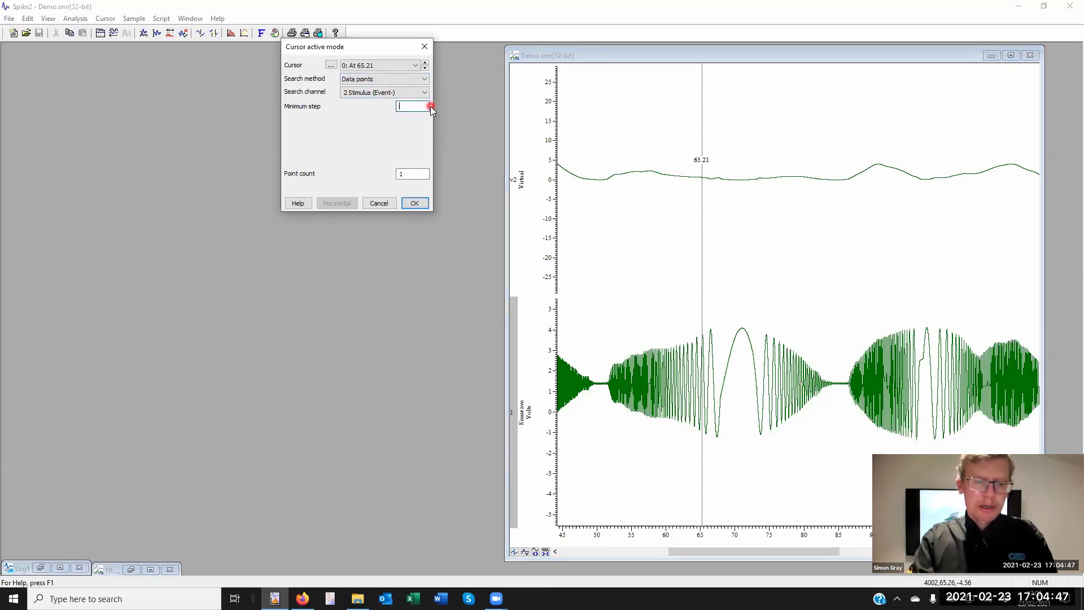
{"action": "key", "text": "BackSpace"}
{"action": "type", "text": "2.5"}
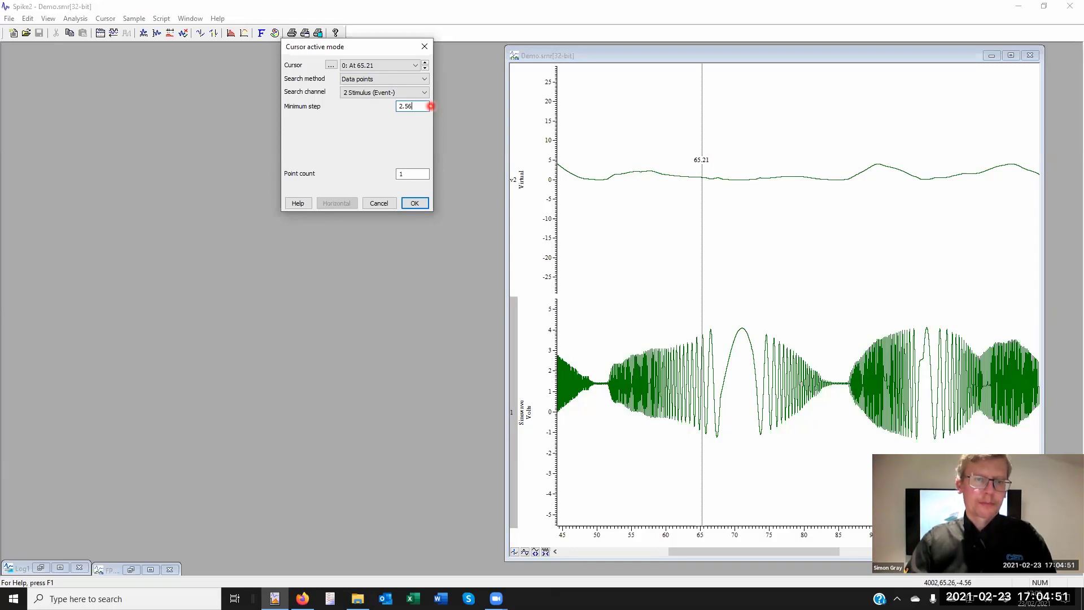
{"action": "type", "text": "6"}
Set cursor 0's search method to Expression with the expression Cursor(0)+2.56.
{"action": "left_click", "coordinate": [421, 79]}
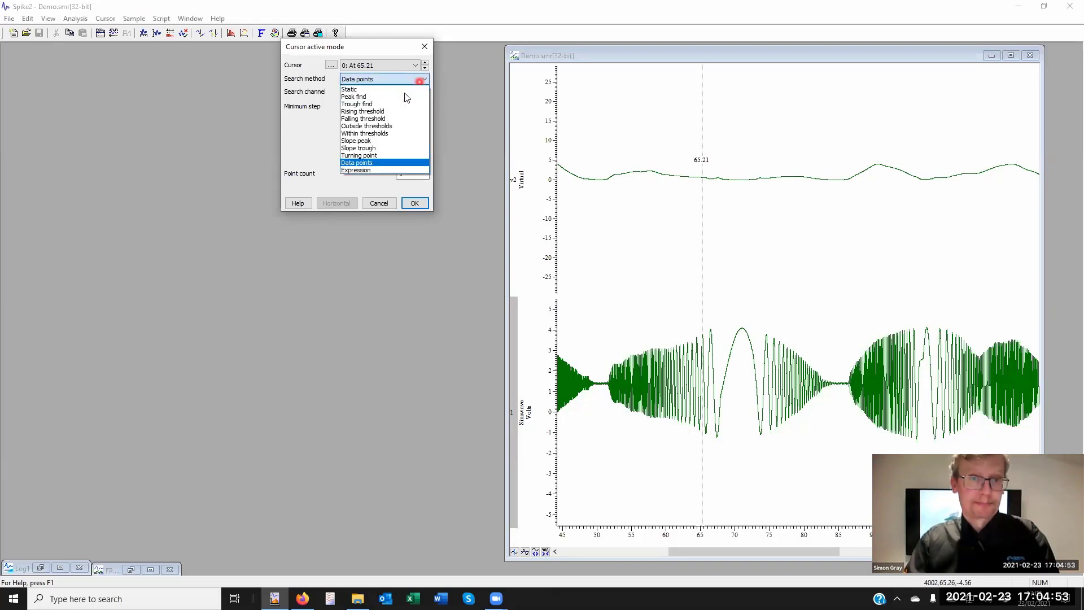
{"action": "left_click", "coordinate": [372, 170]}
{"action": "left_click", "coordinate": [398, 106]}
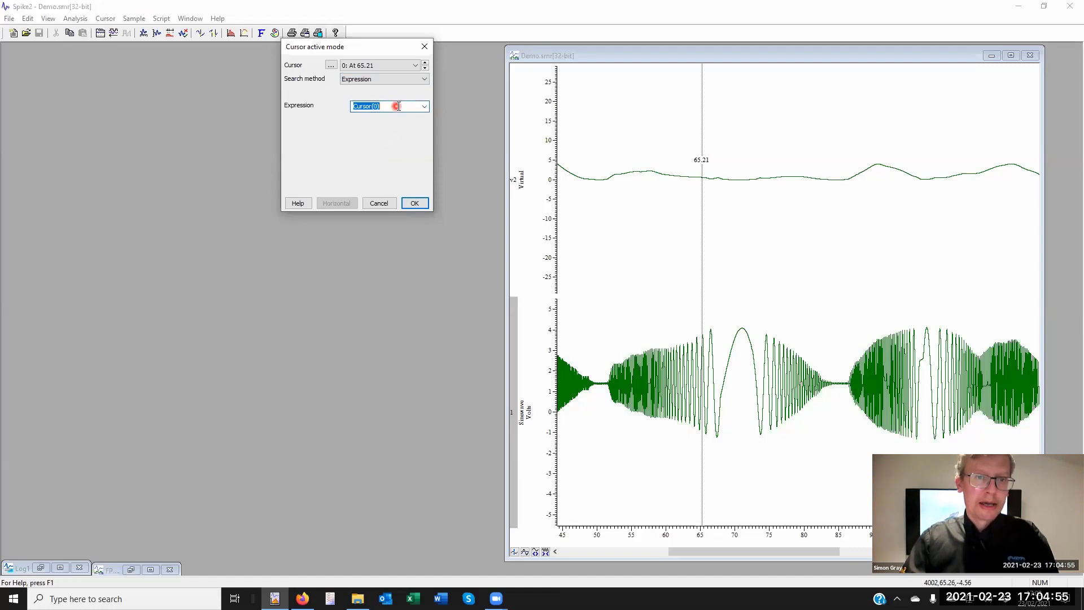
{"action": "type", "text": "+"}
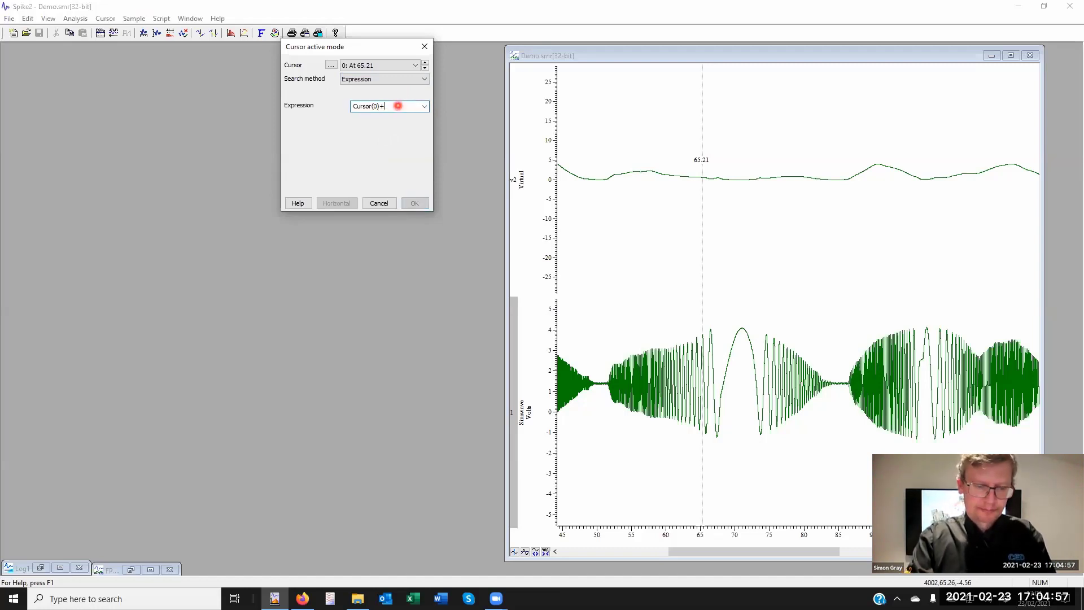
{"action": "type", "text": "2.56"}
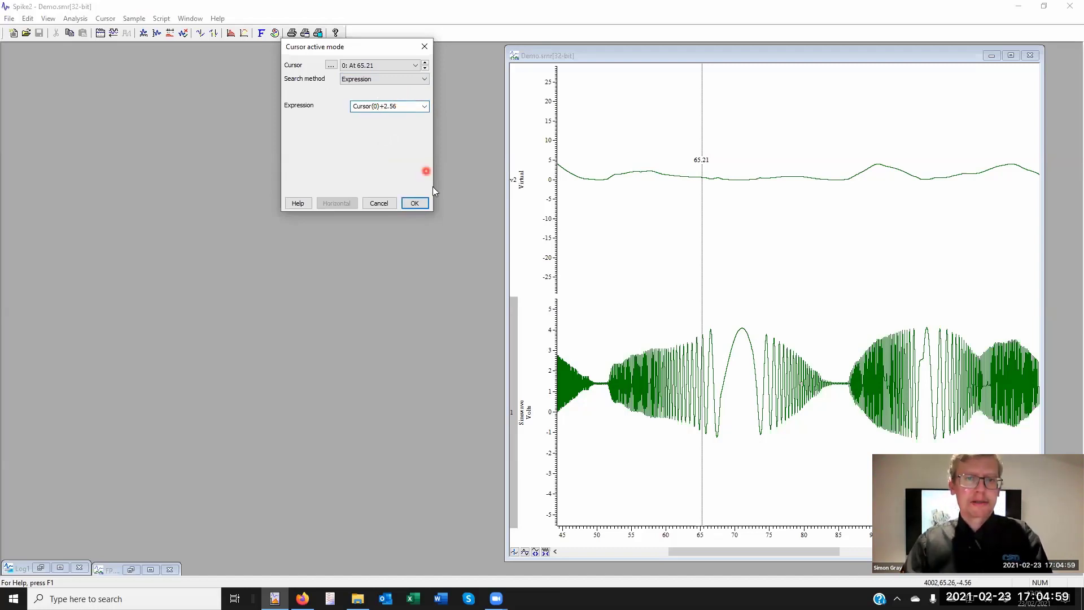
{"action": "left_click", "coordinate": [414, 203]}
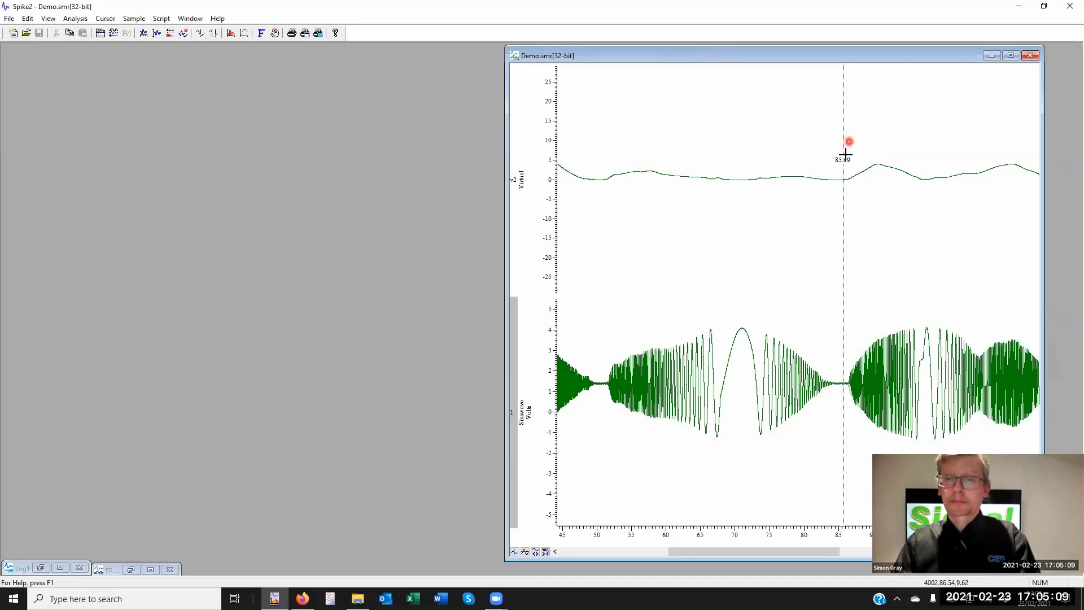
Move cursor 0 to the start of the data, and create a power spectrum of 1 Sinewave with FFT size 256 and a Hanning window.
{"action": "left_click_drag", "start_coordinate": [843, 179], "coordinate": [444, 183]}
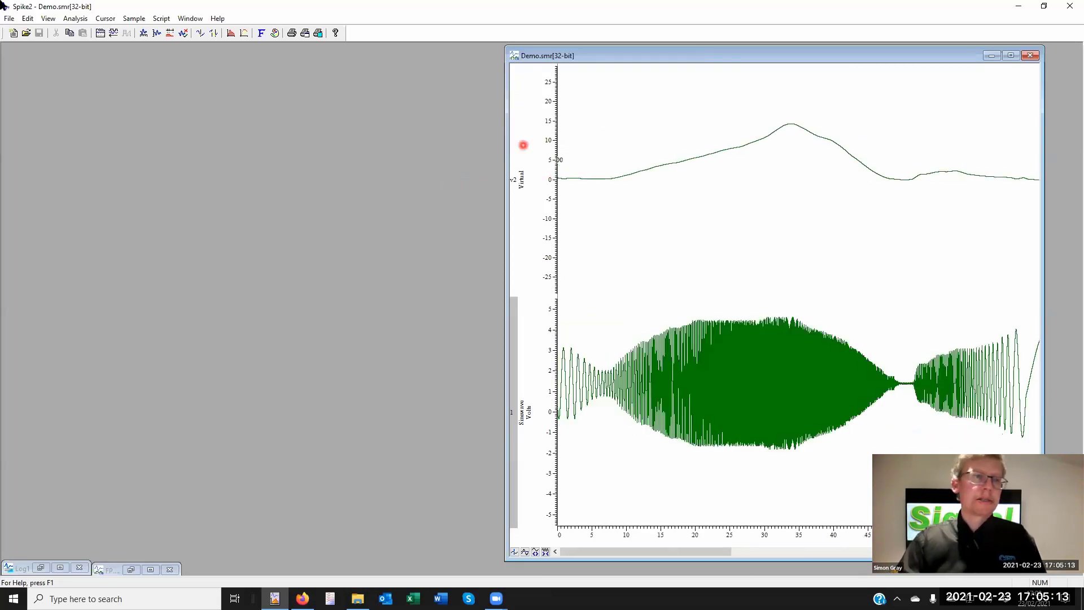
{"action": "left_click", "coordinate": [79, 22]}
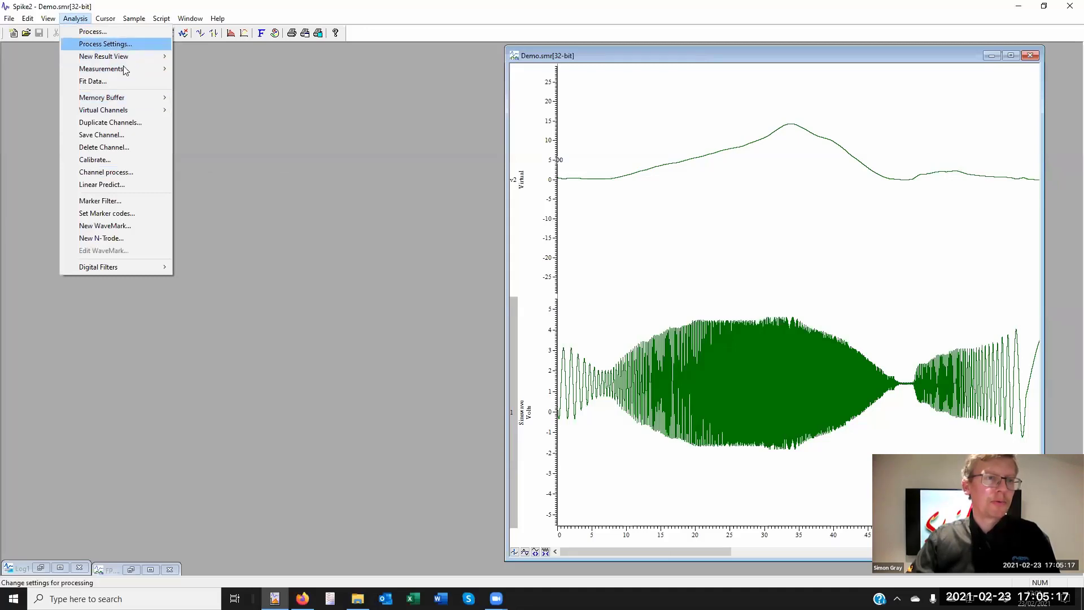
{"action": "mouse_move", "coordinate": [125, 61]}
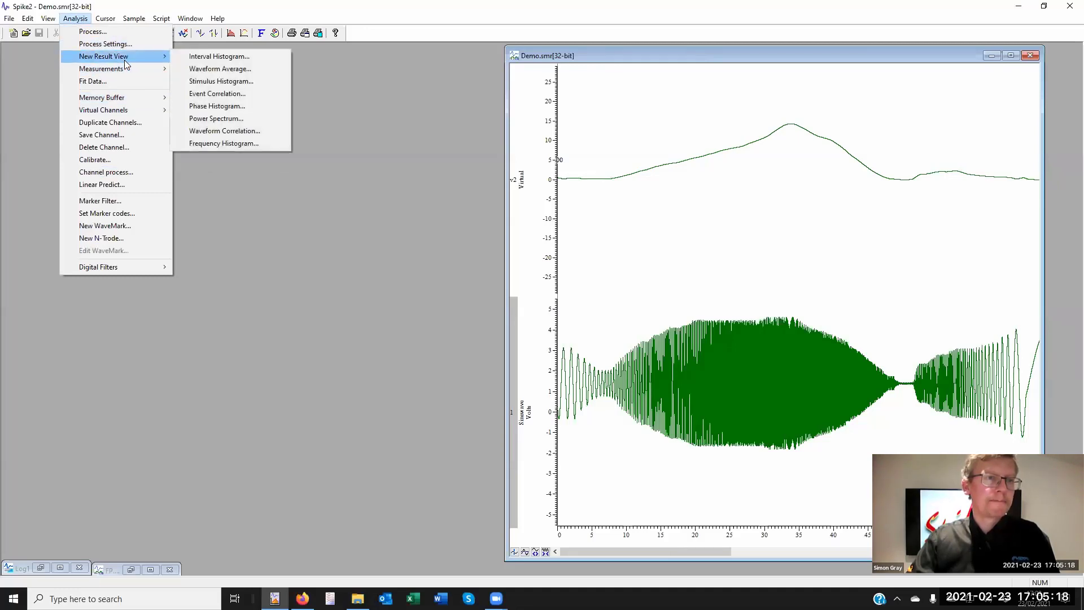
{"action": "left_click", "coordinate": [217, 118]}
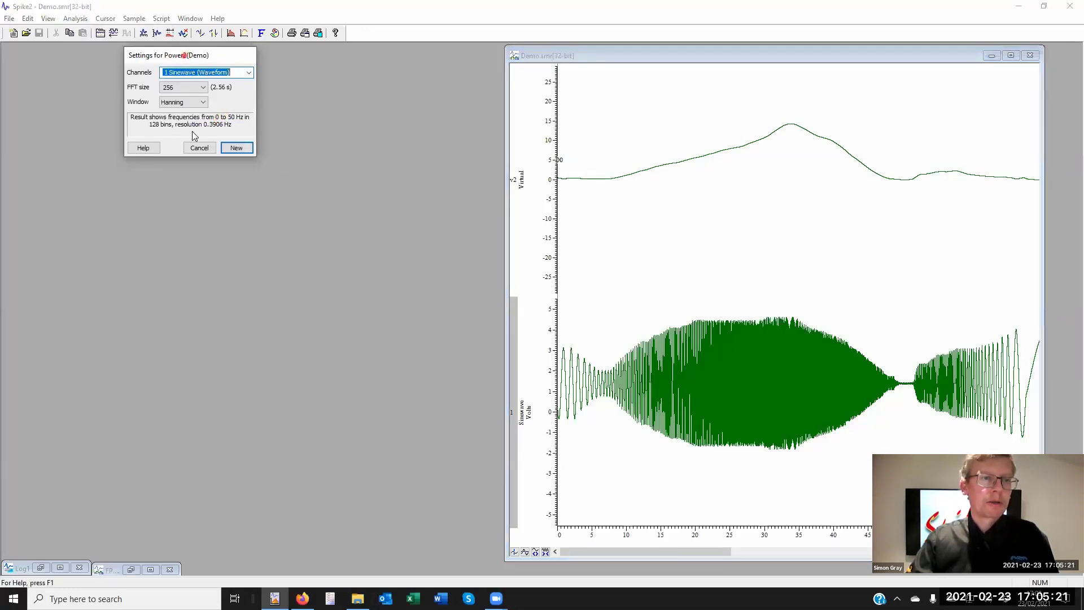
{"action": "left_click_drag", "start_coordinate": [185, 55], "coordinate": [205, 122]}
{"action": "left_click", "coordinate": [191, 154]}
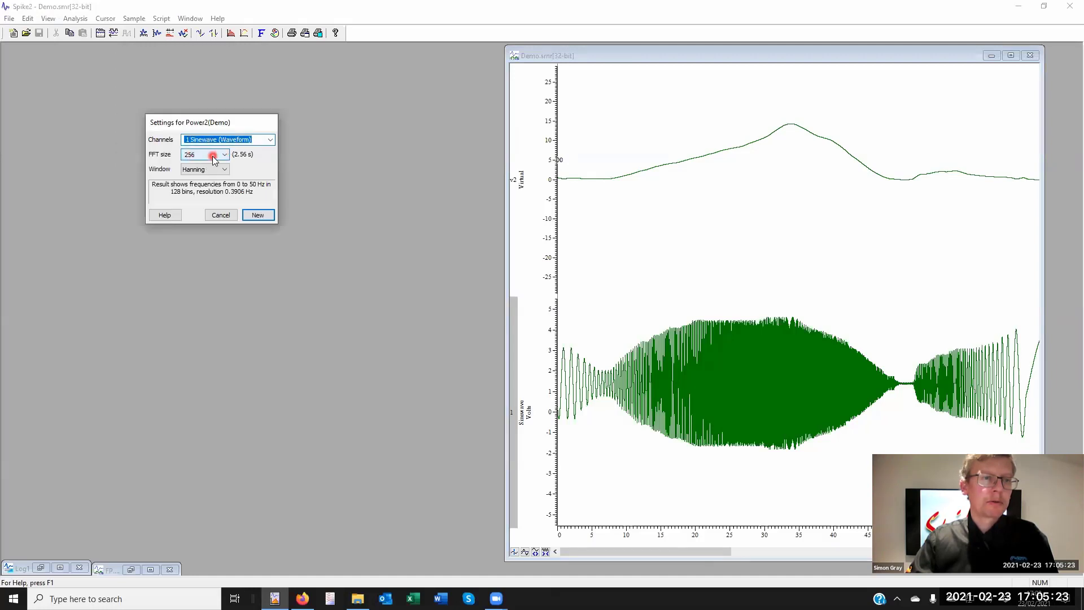
{"action": "left_click", "coordinate": [257, 218]}
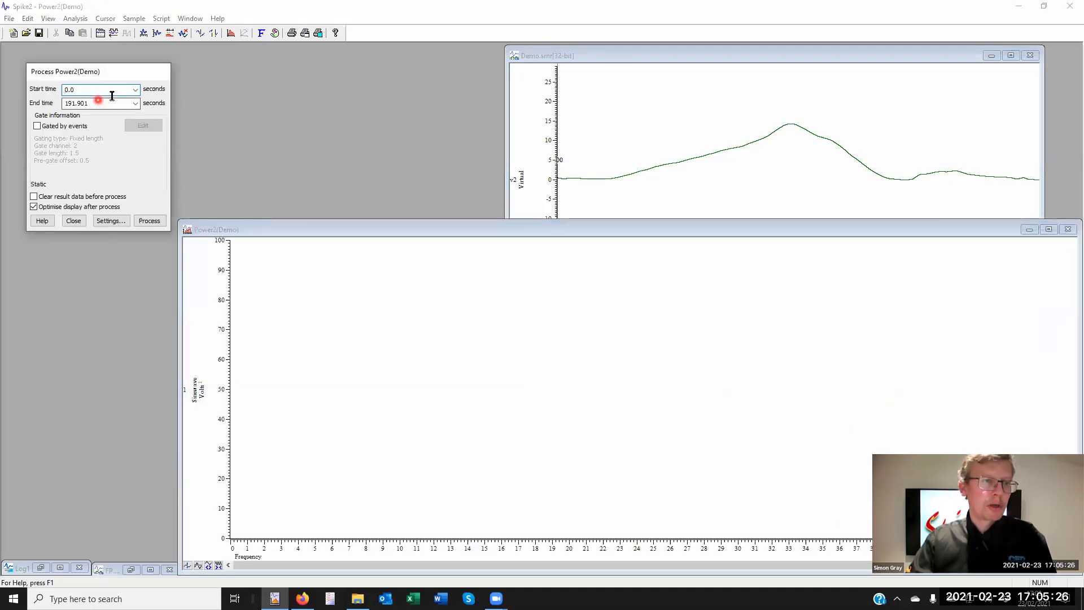
Process the power spectrum from Cursor(0) to Cursor(0)+2.56, with result data cleared before processing.
{"action": "left_click", "coordinate": [134, 90]}
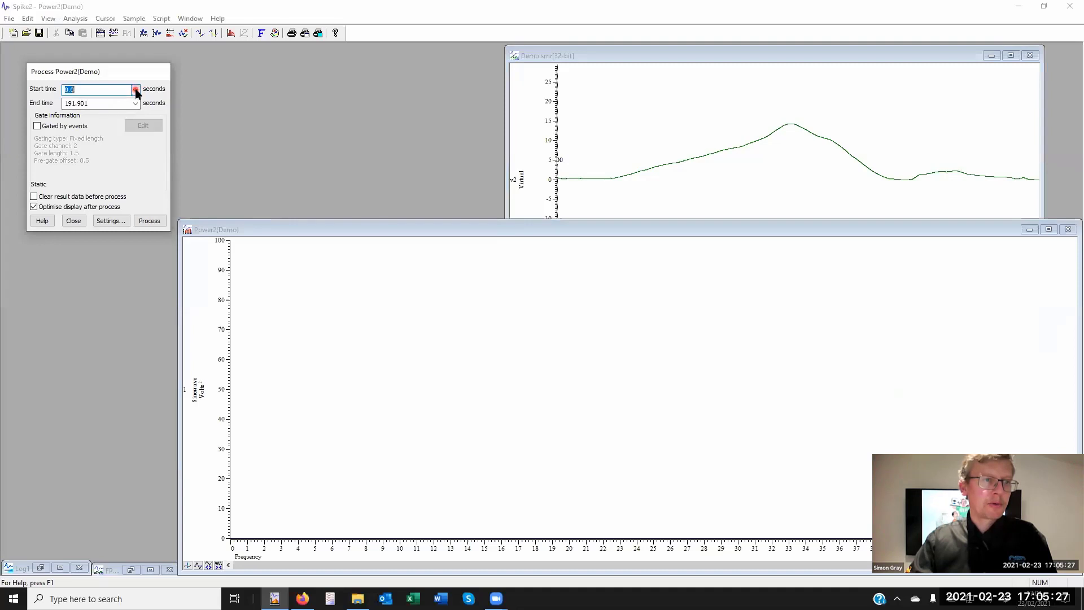
{"action": "left_click", "coordinate": [135, 91]}
{"action": "left_click", "coordinate": [108, 105]}
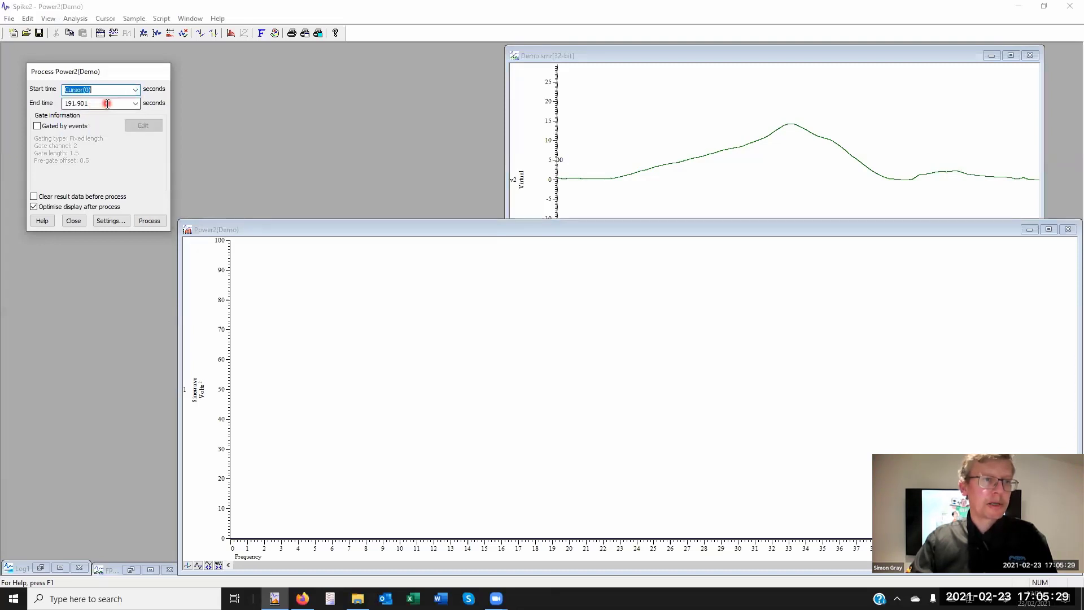
{"action": "left_click", "coordinate": [135, 103]}
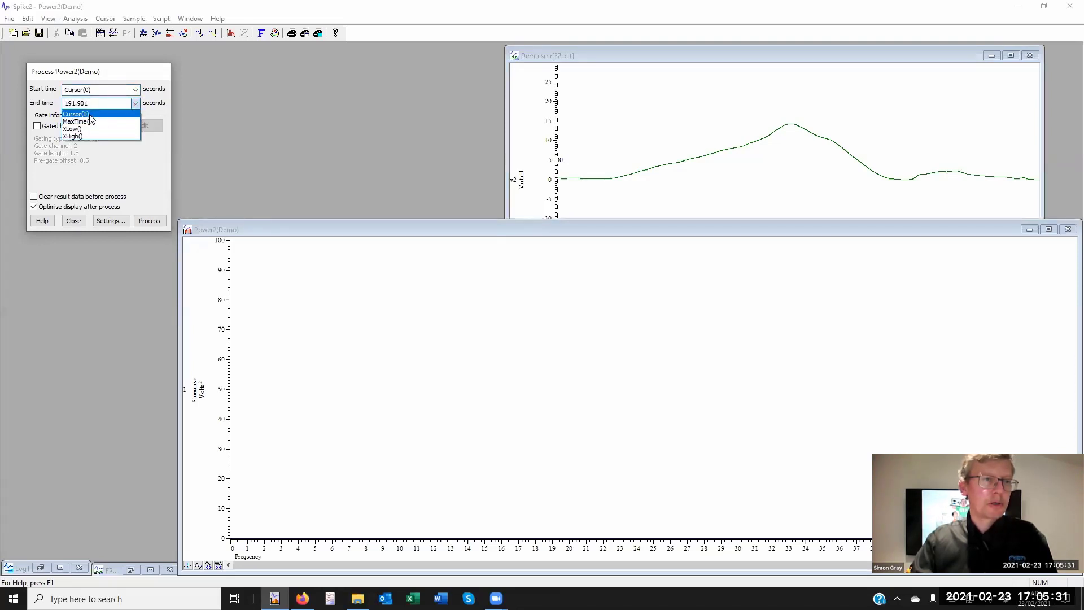
{"action": "left_click", "coordinate": [89, 114]}
{"action": "left_click", "coordinate": [110, 101]}
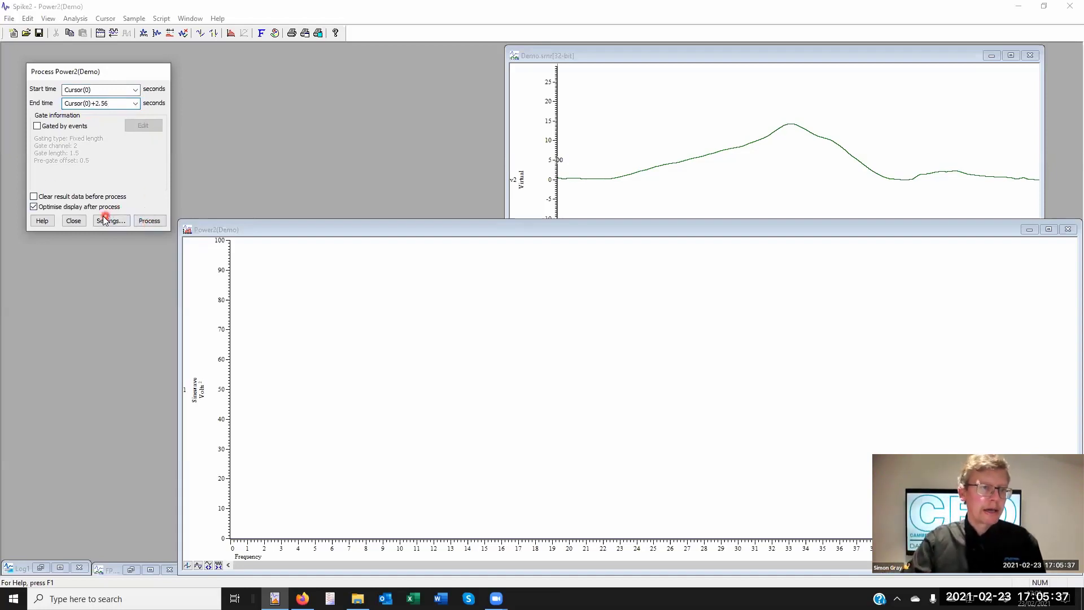
{"action": "left_click", "coordinate": [41, 197]}
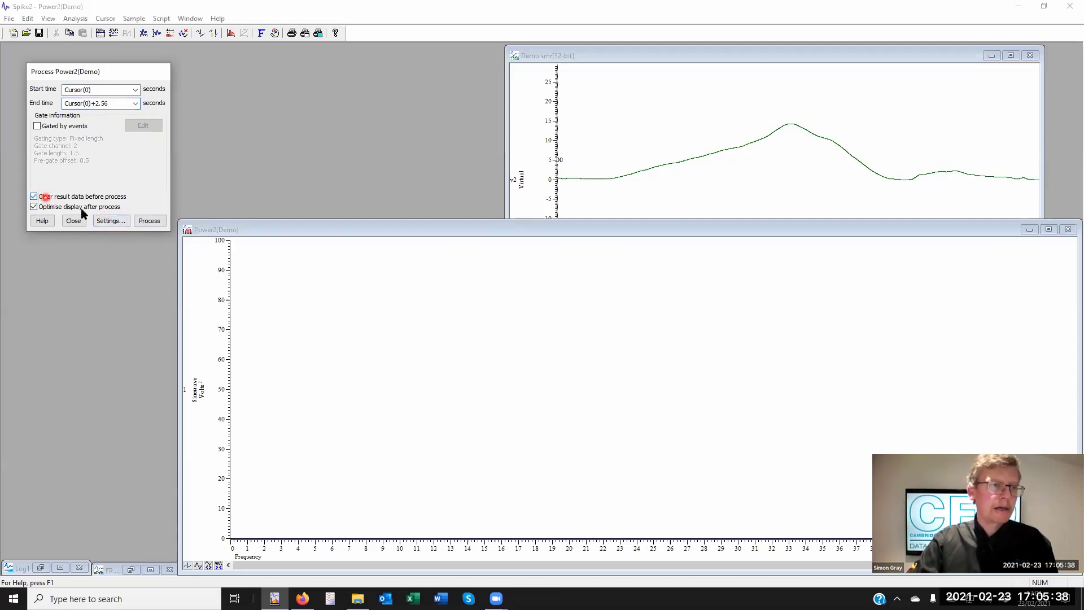
{"action": "left_click", "coordinate": [150, 220]}
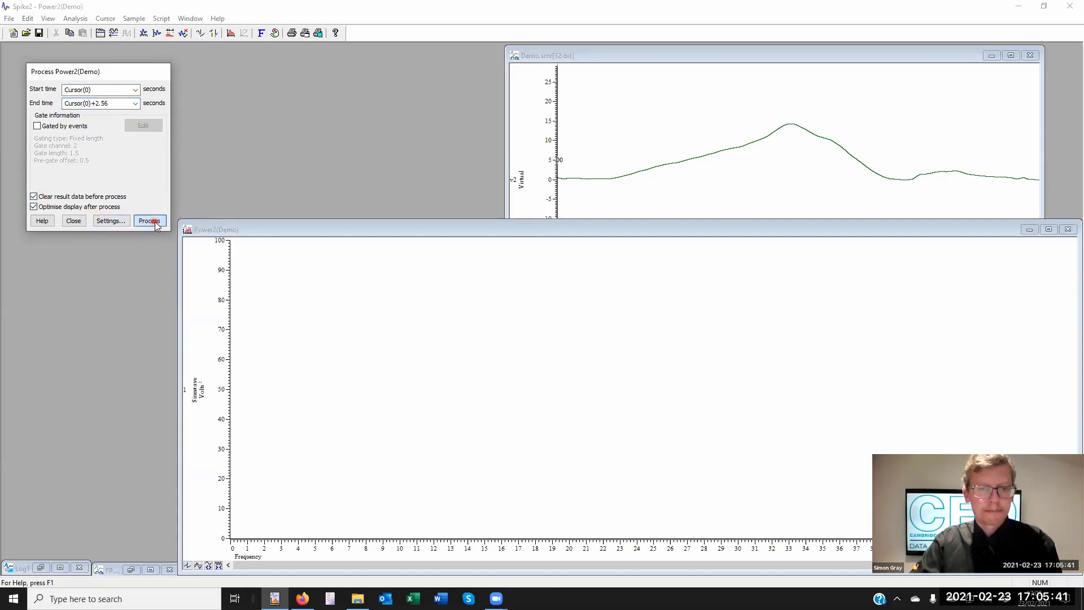
Narrow the power spectrum window and place it beside the Demo.smr window without overlapping it.
{"action": "left_click", "coordinate": [190, 363]}
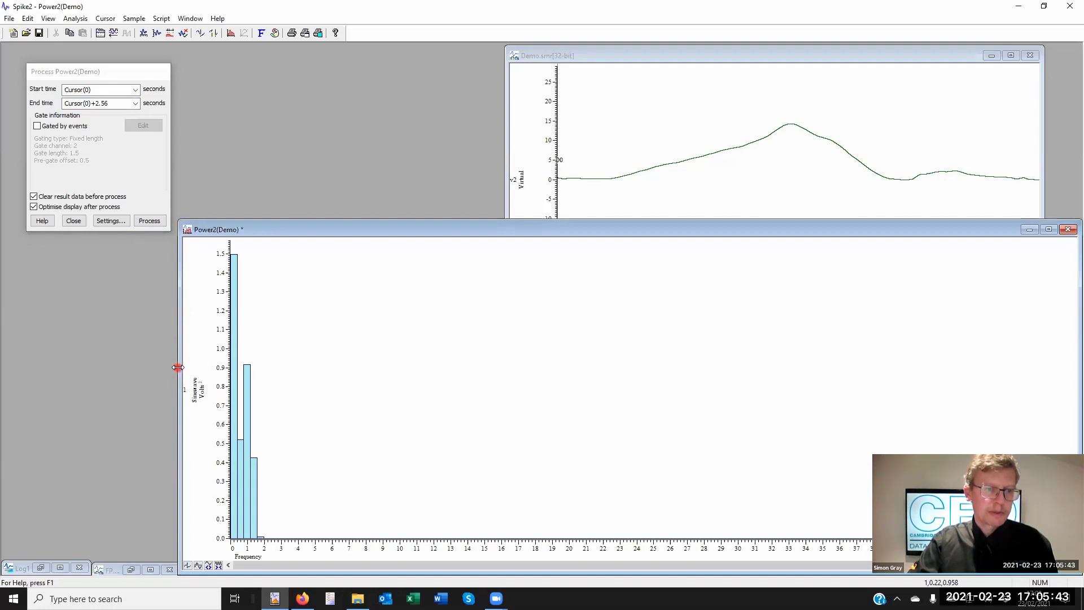
{"action": "left_click_drag", "start_coordinate": [178, 368], "coordinate": [533, 339]}
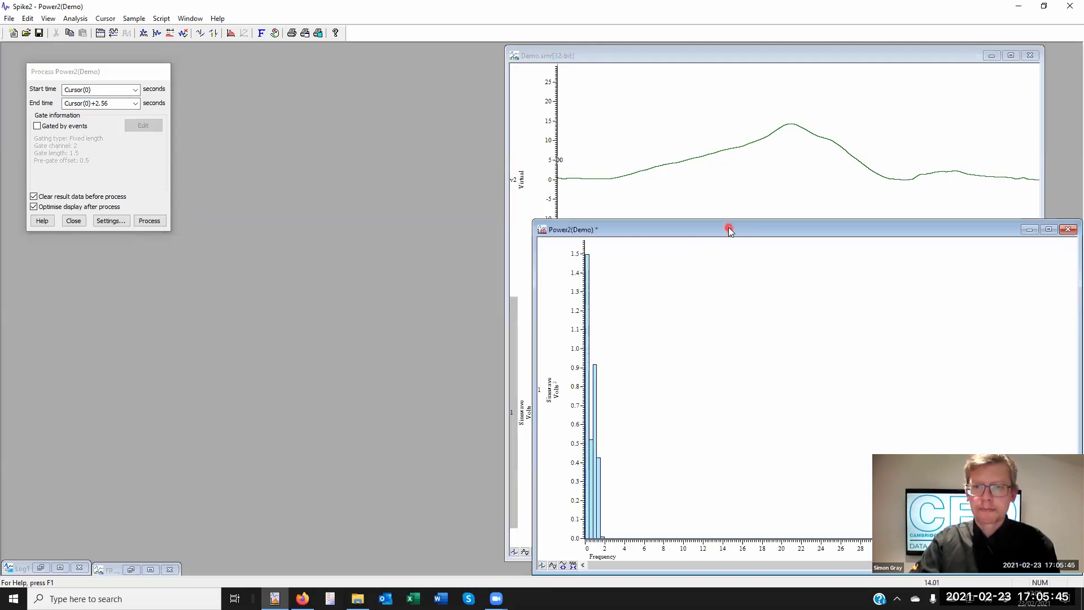
{"action": "left_click_drag", "start_coordinate": [714, 228], "coordinate": [295, 215]}
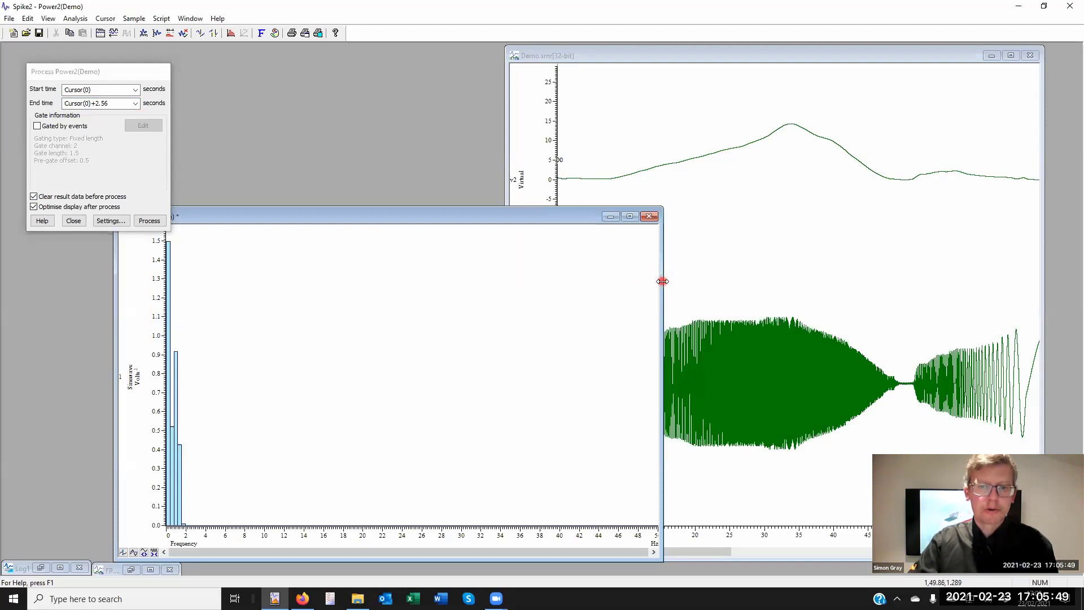
{"action": "left_click_drag", "start_coordinate": [663, 281], "coordinate": [496, 281]}
Advance cursor 0 to its next search position in Demo.smr, and open the information window for the power spectrum.
{"action": "left_click", "coordinate": [608, 52]}
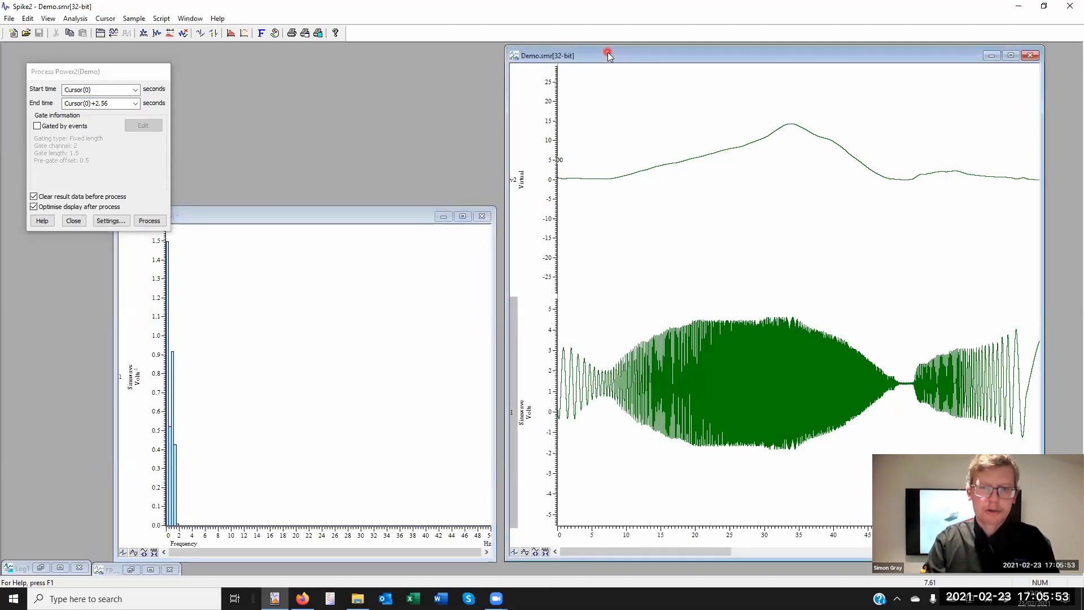
{"action": "key", "text": "ctrl+shift+Right"}
{"action": "left_click", "coordinate": [262, 224]}
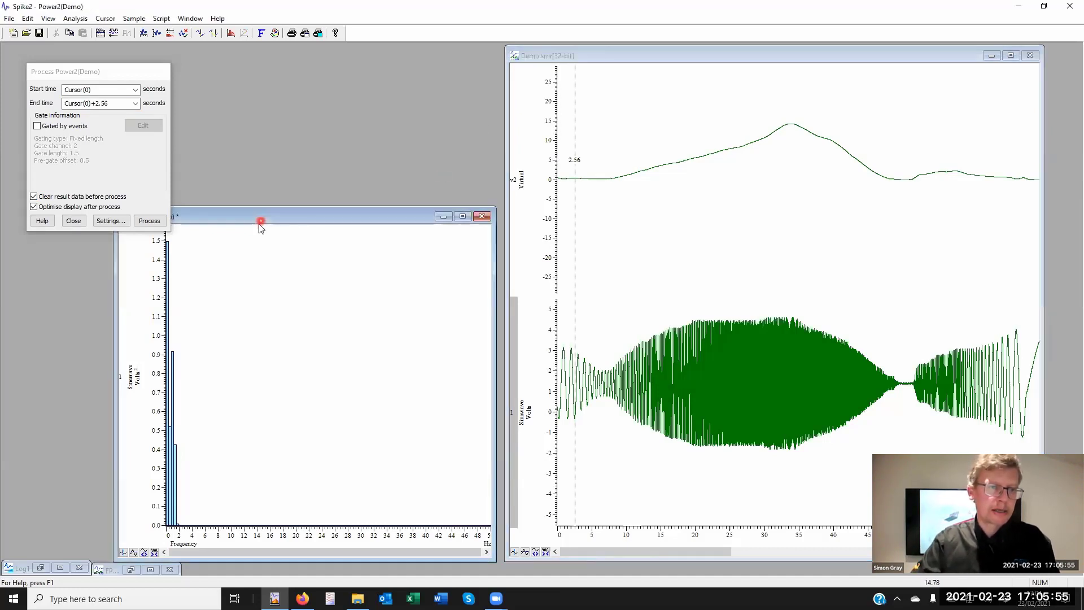
{"action": "right_click", "coordinate": [247, 274]}
{"action": "left_click", "coordinate": [288, 344]}
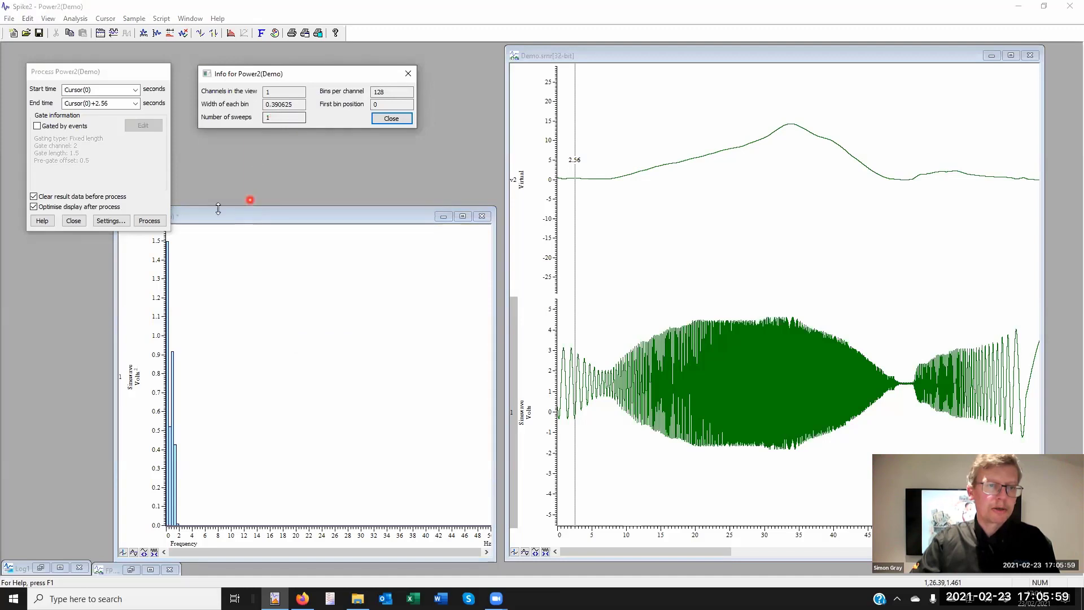
Reprocess the power spectrum at the advanced cursor position, and move cursor 0 back to about 2.13 s.
{"action": "left_click", "coordinate": [149, 221]}
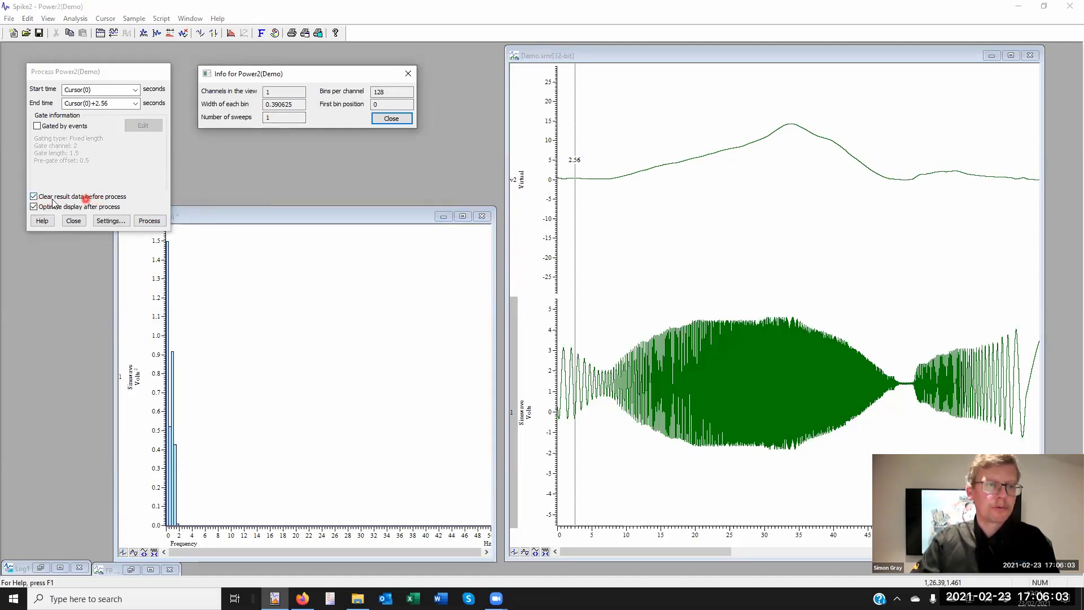
{"action": "left_click", "coordinate": [150, 221]}
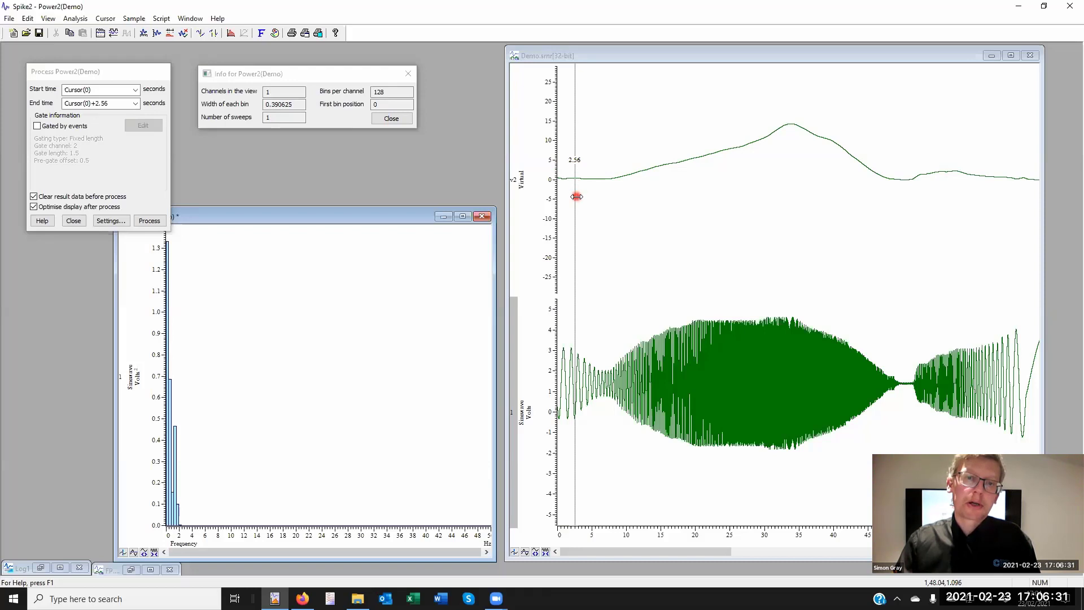
{"action": "mouse_move", "coordinate": [576, 196]}
{"action": "left_mouse_down"}
{"action": "mouse_move", "coordinate": [562, 199]}
{"action": "mouse_move", "coordinate": [573, 194]}
{"action": "left_mouse_up"}
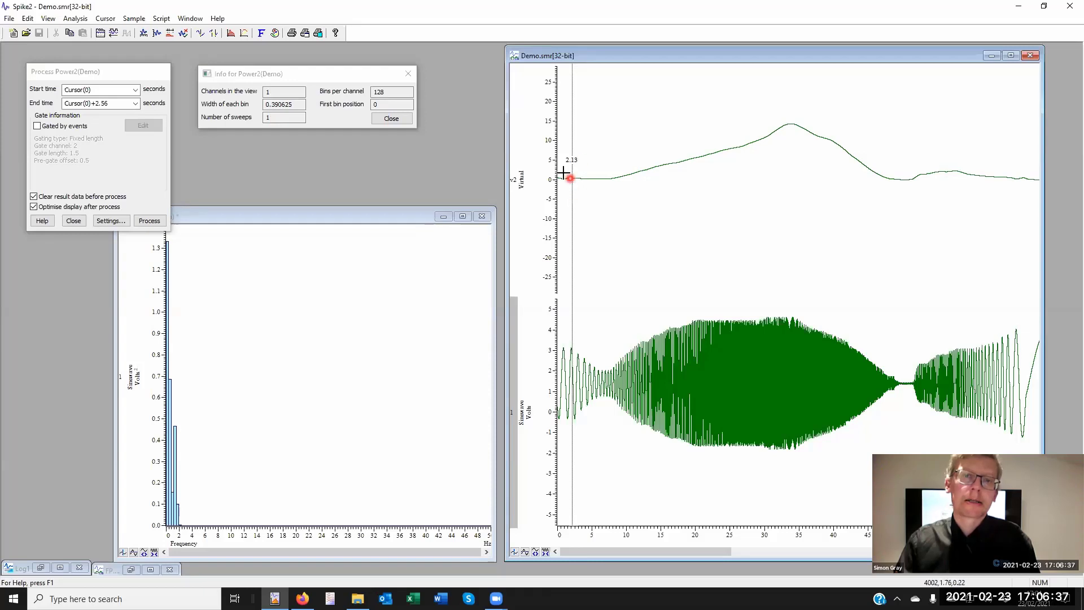
Close the power spectrum together with its information and process settings windows, discarding the spectrum's unsaved changes.
{"action": "left_click", "coordinate": [330, 216]}
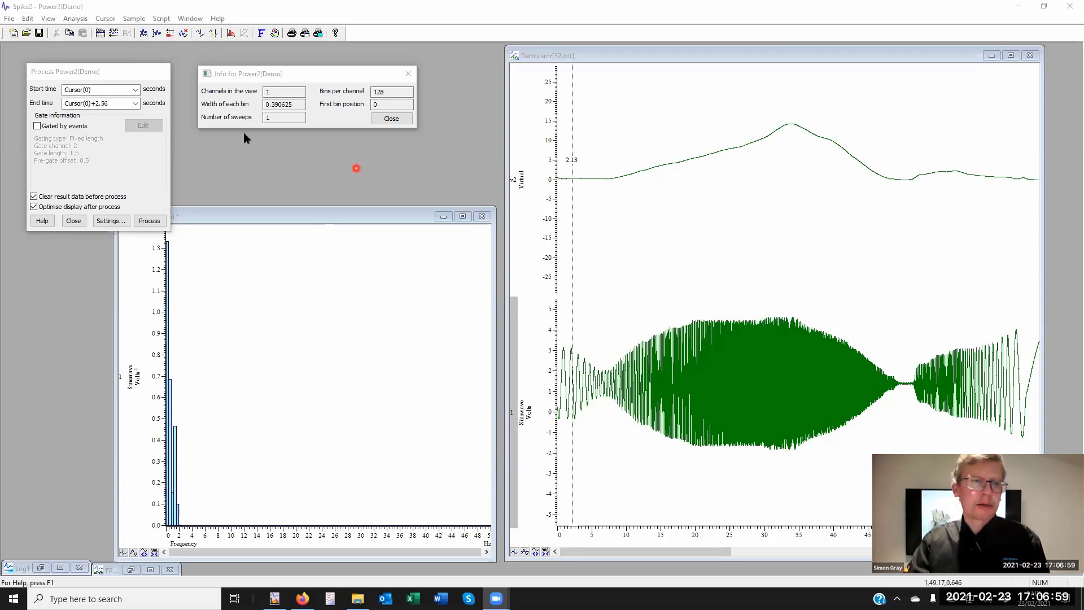
{"action": "left_click", "coordinate": [390, 117]}
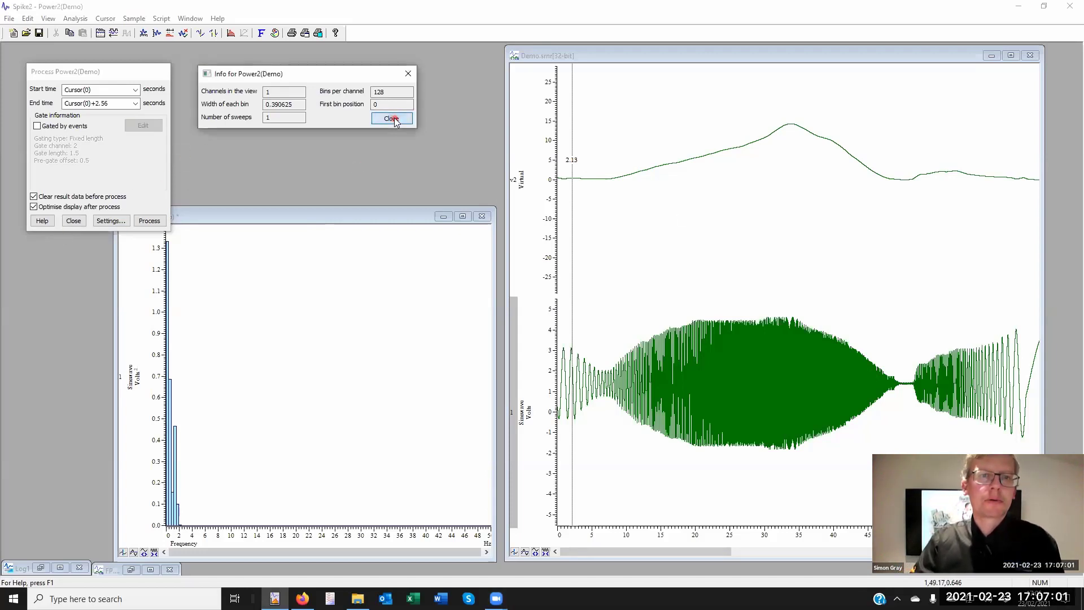
{"action": "left_click", "coordinate": [74, 221]}
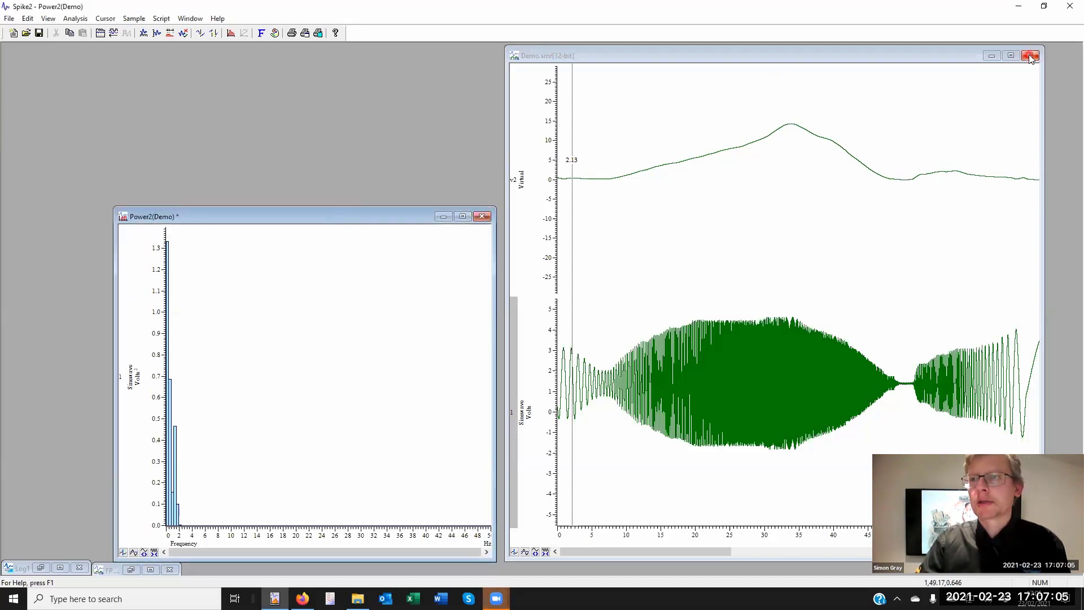
{"action": "left_click", "coordinate": [482, 217]}
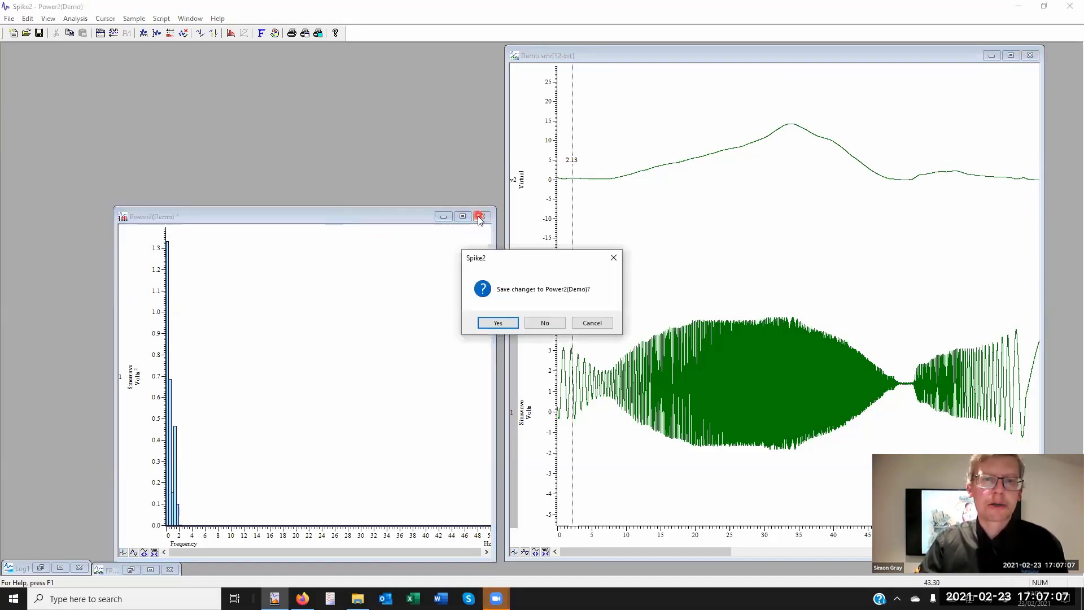
{"action": "left_click", "coordinate": [545, 323]}
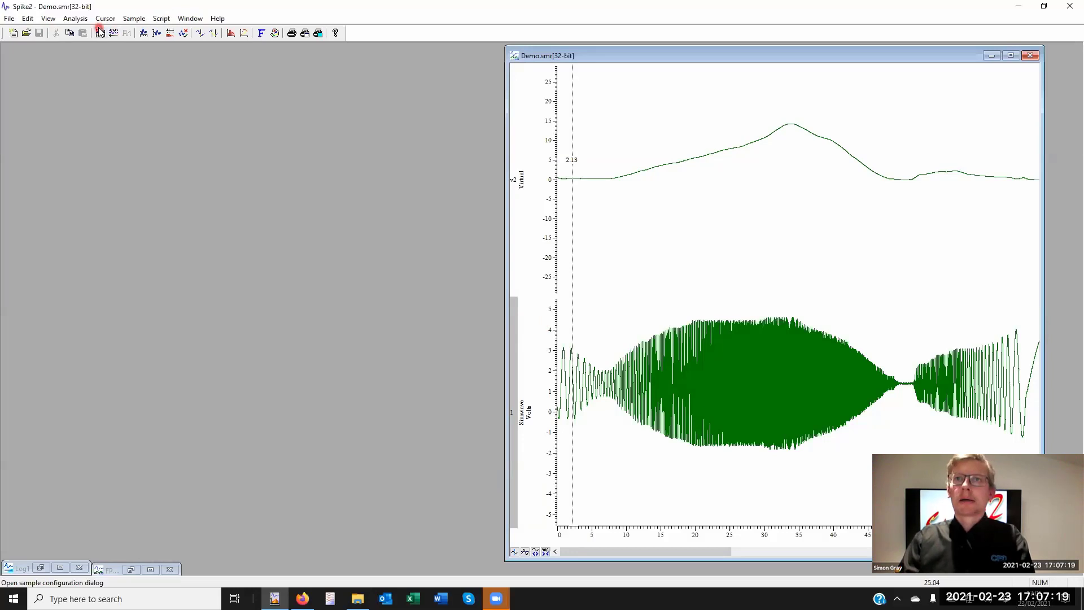
Start another analysis operation on the Demo.smr data.
{"action": "left_click", "coordinate": [76, 20]}
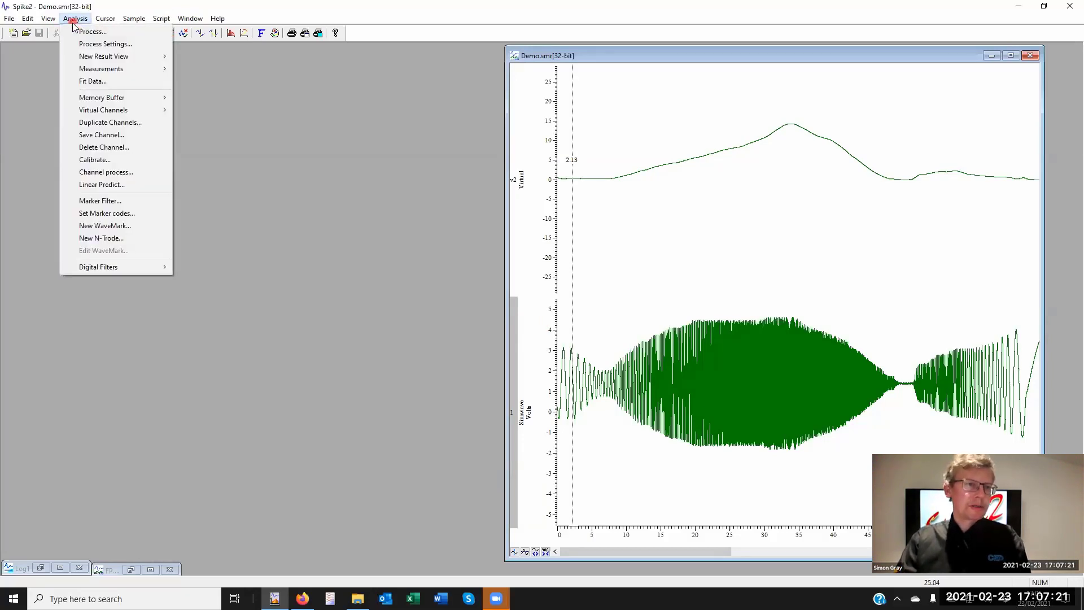